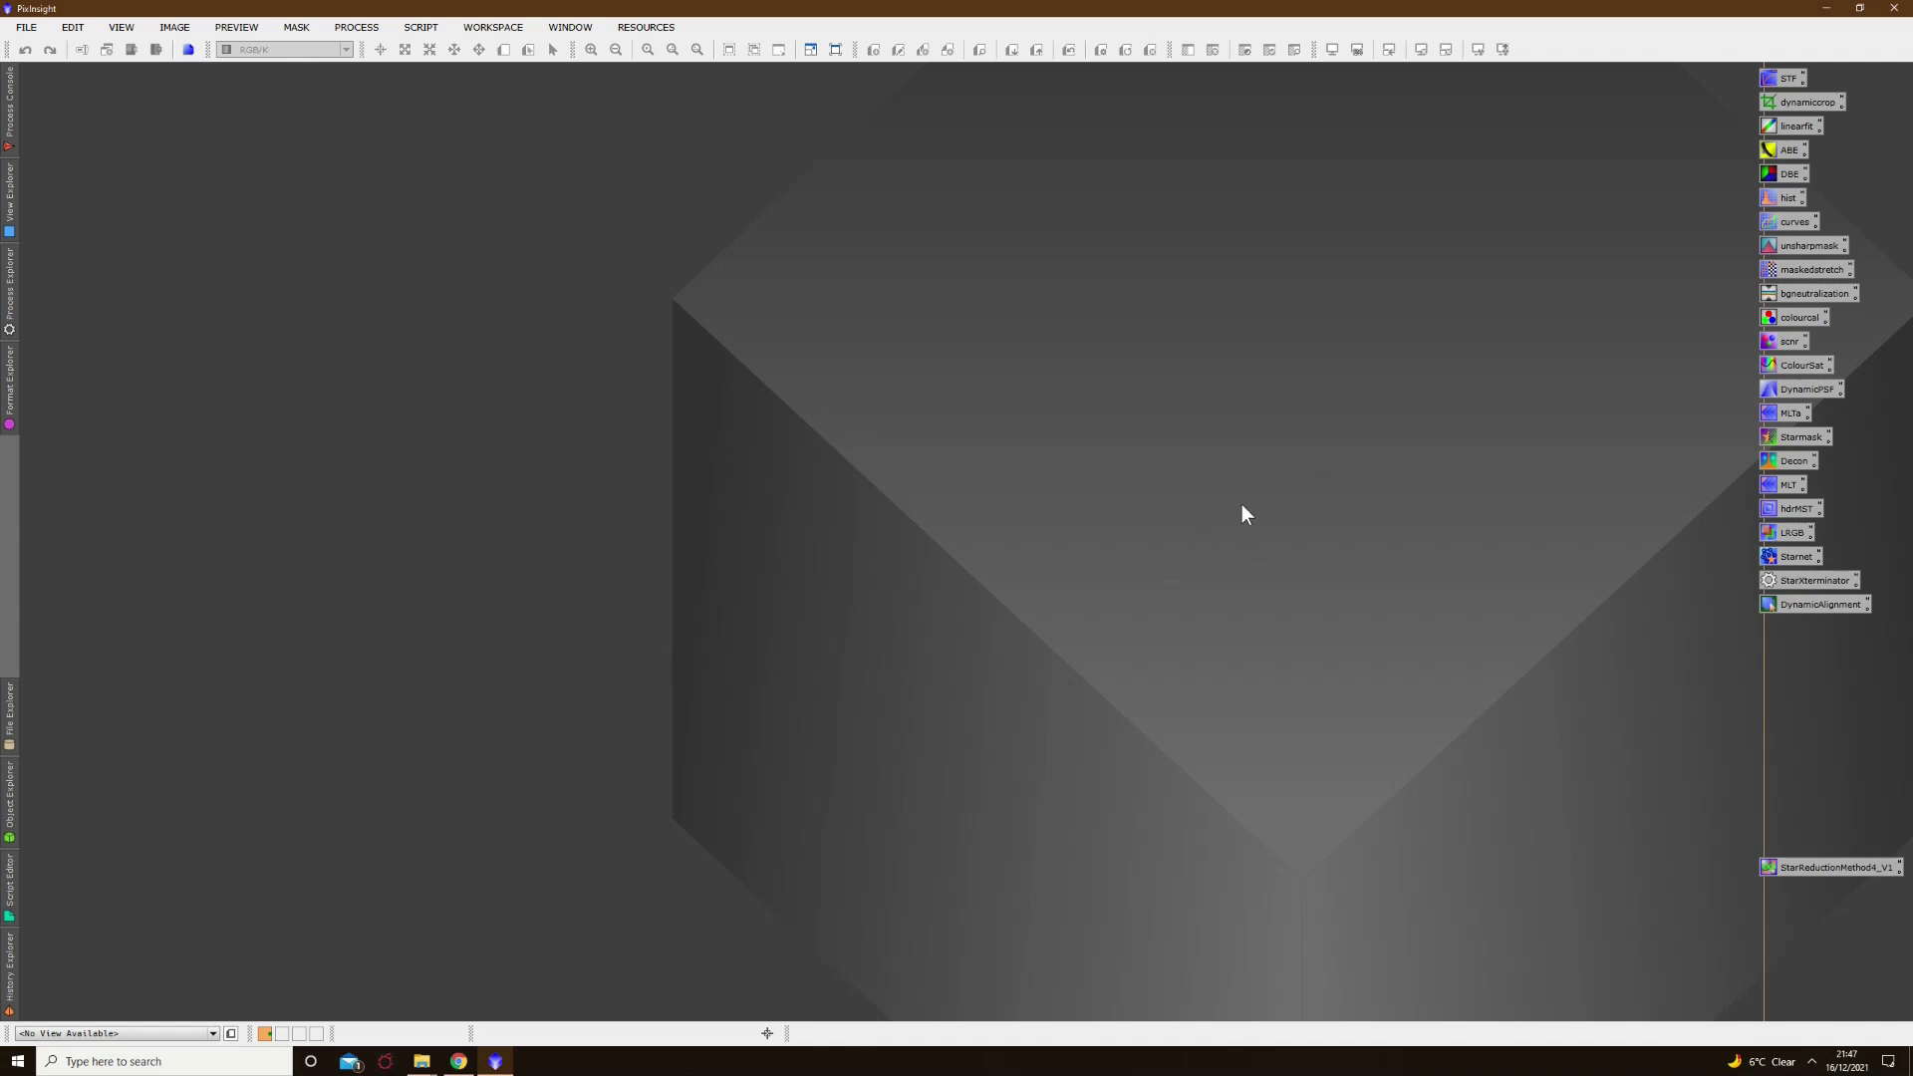
right_click(1035, 448)
mouse_move(1144, 544)
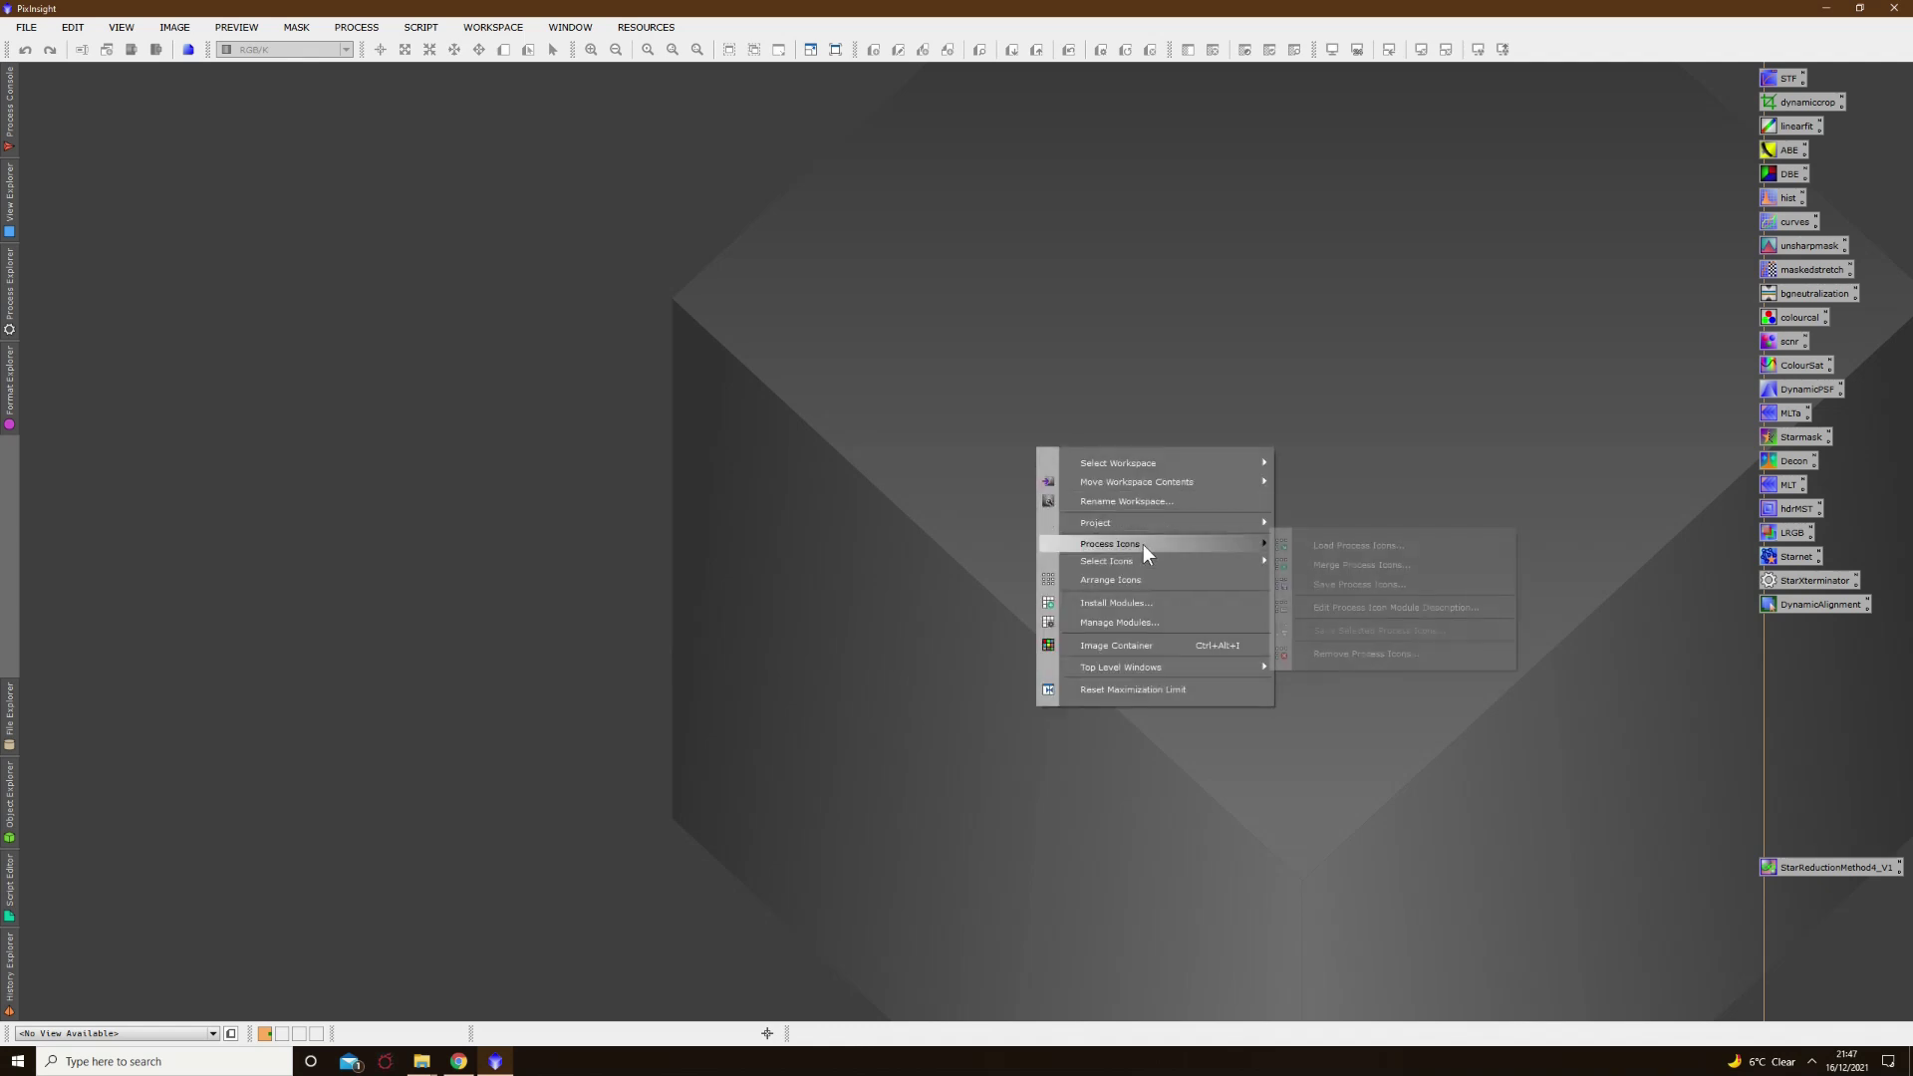
left_click(1480, 378)
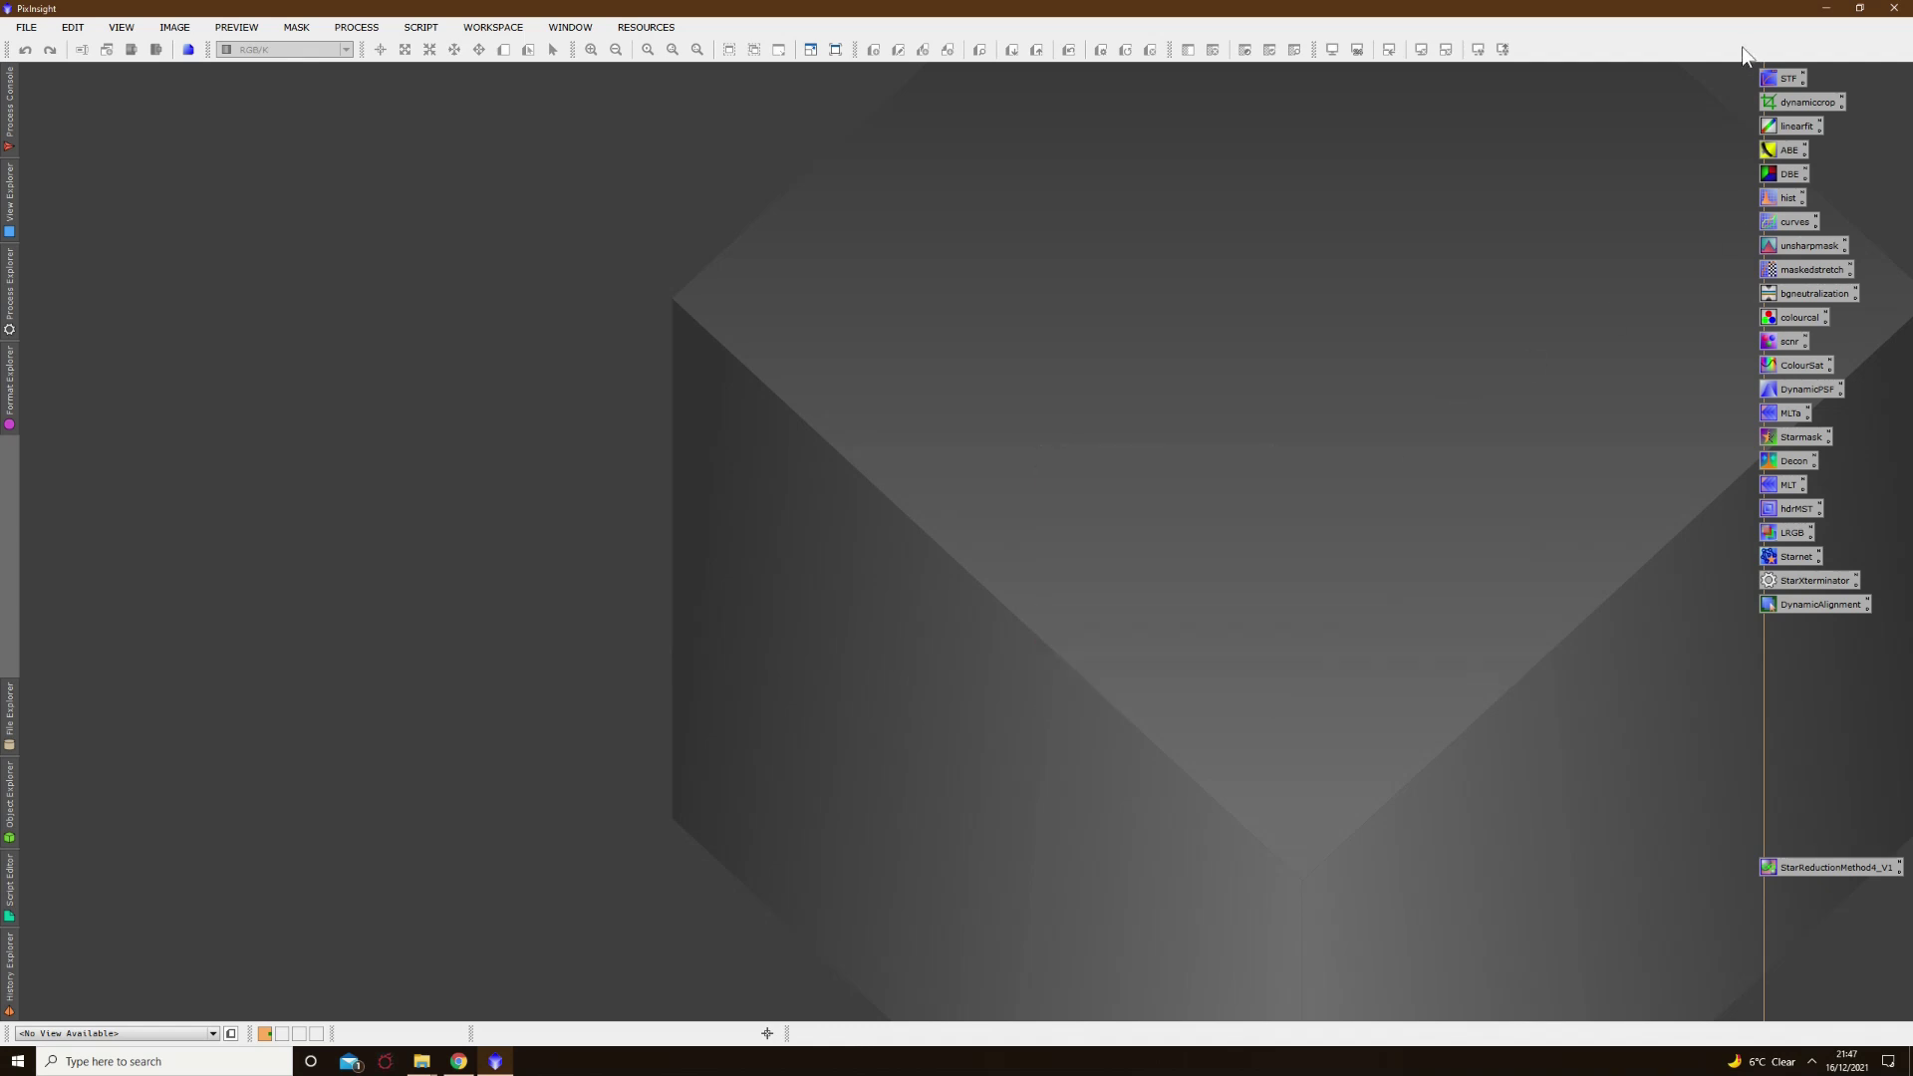
left_click_drag(1732, 72, 1874, 667)
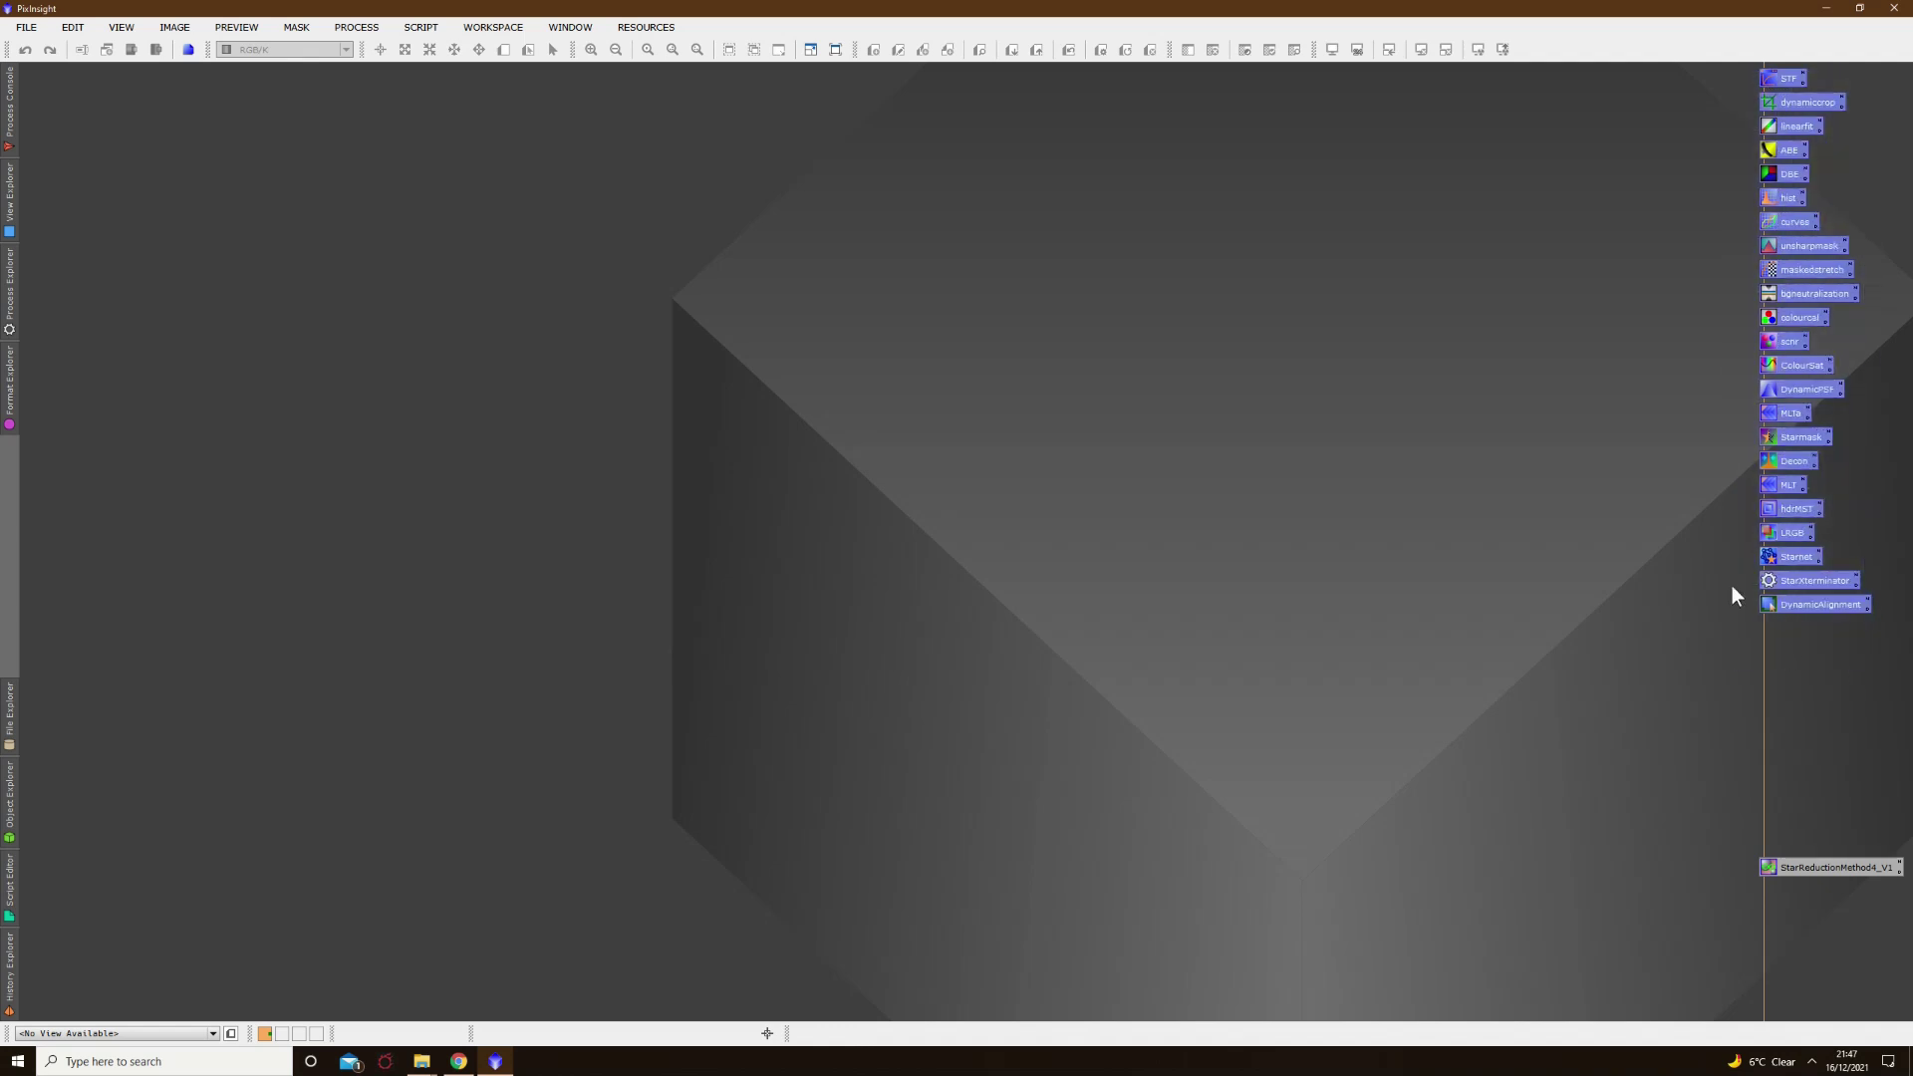
left_click(1589, 673)
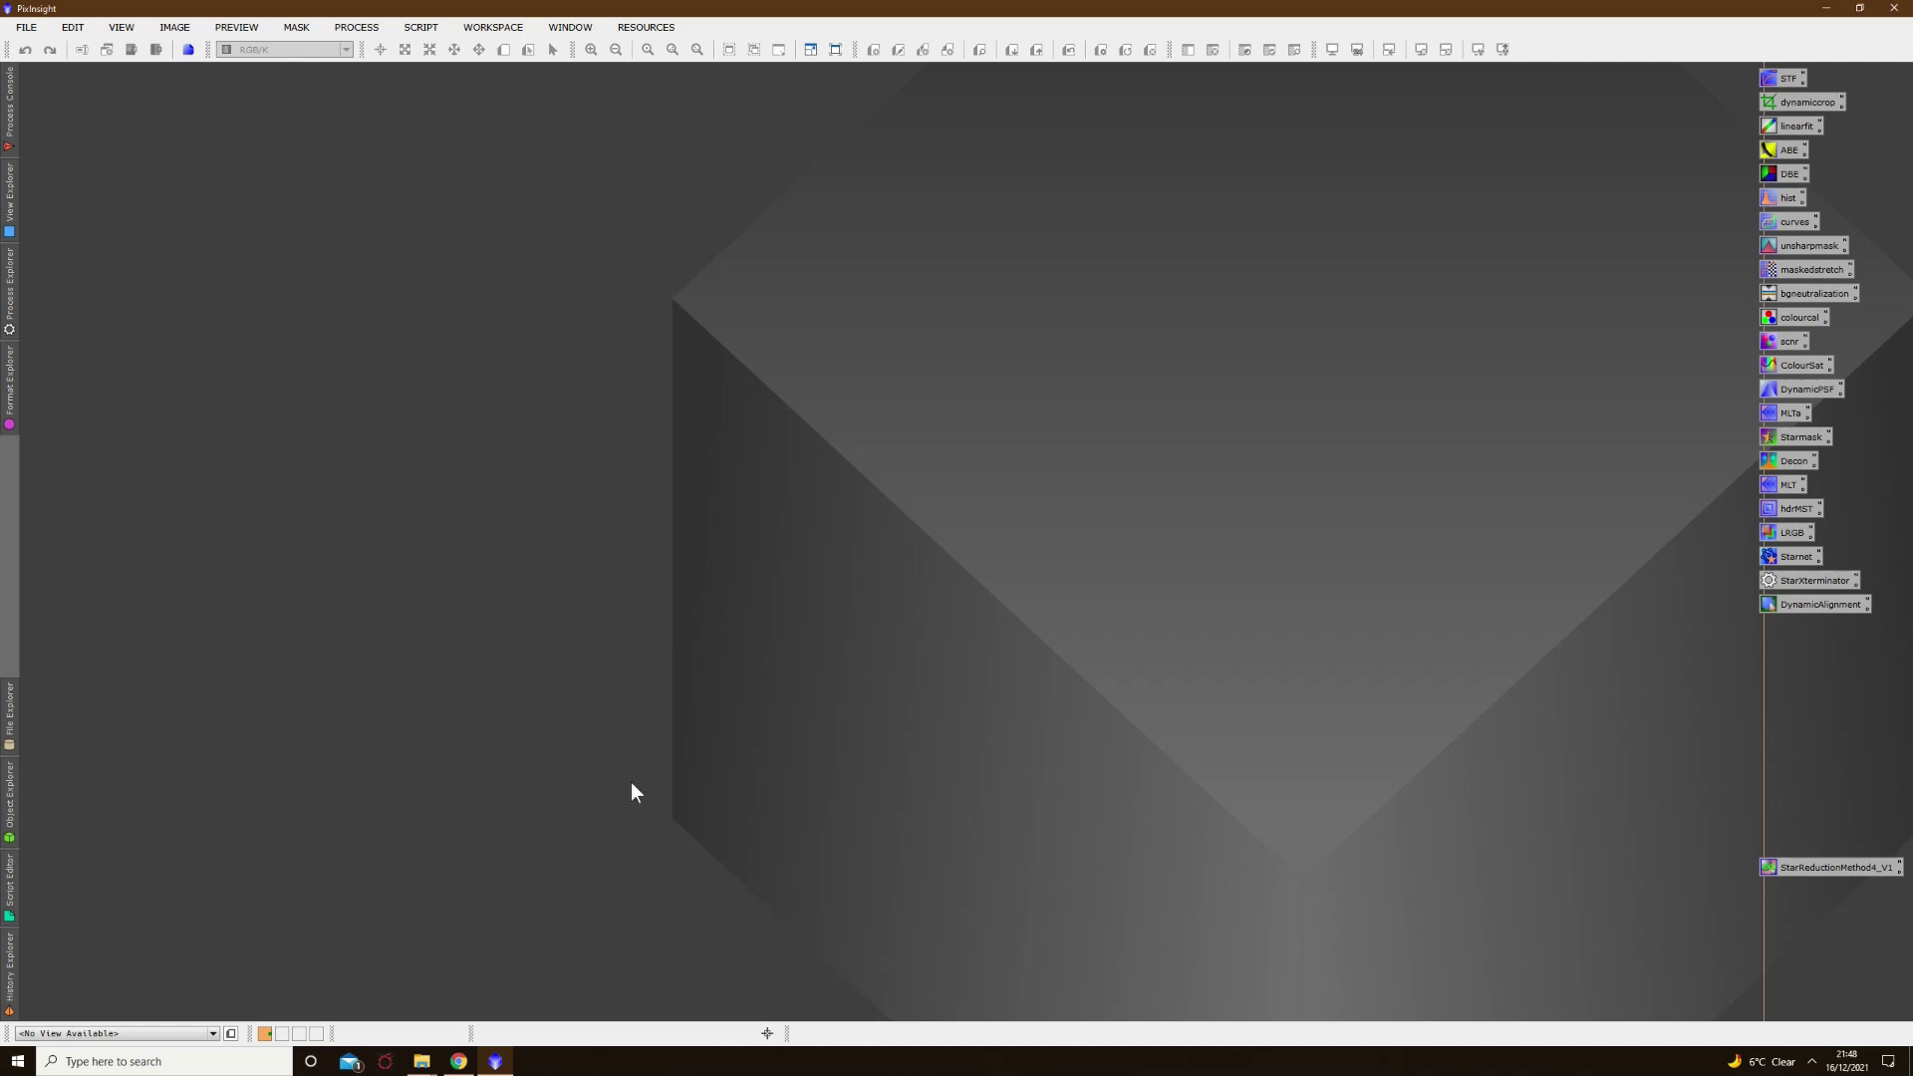
Step: Switch to Chrome, download ColorMasks.xpsm from the Google Drive PixInsight Tools folder, and open the downloaded file in PixInsight
left_click(458, 1062)
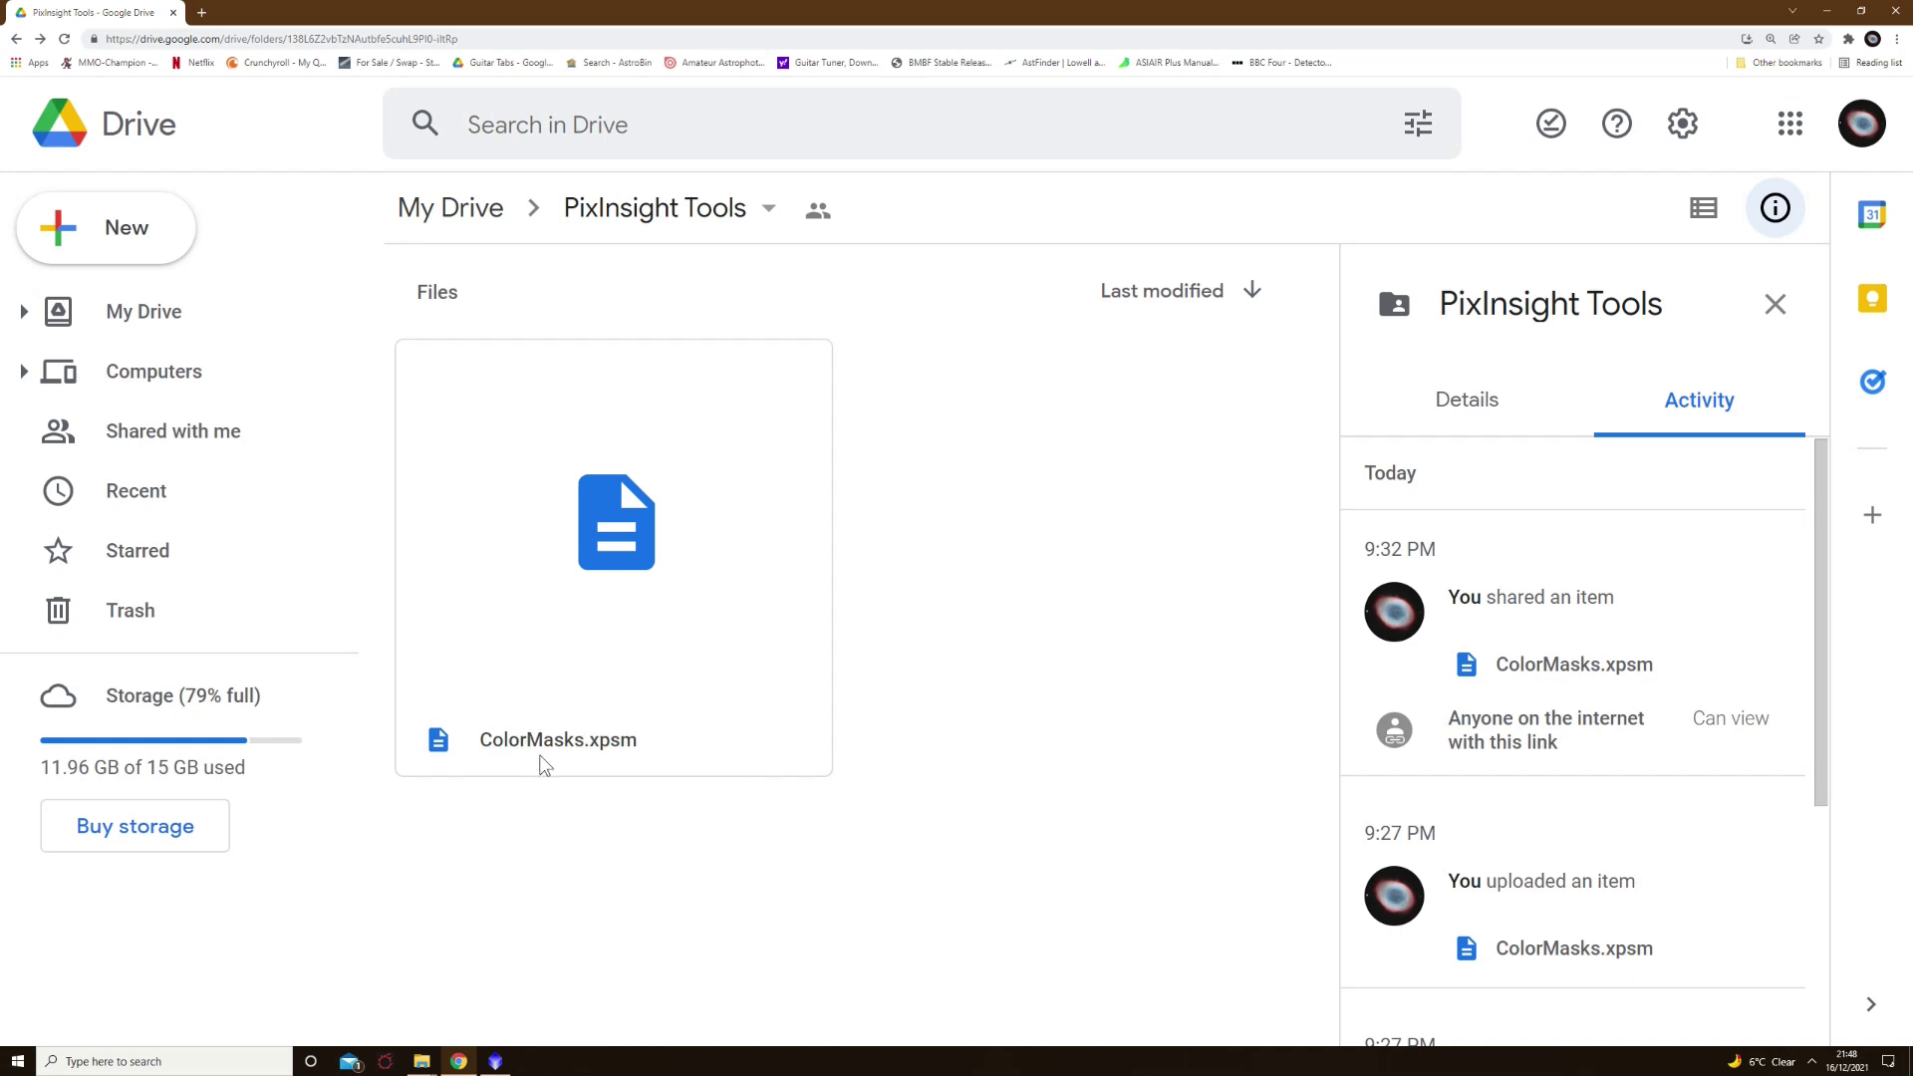
right_click(714, 629)
left_click(863, 924)
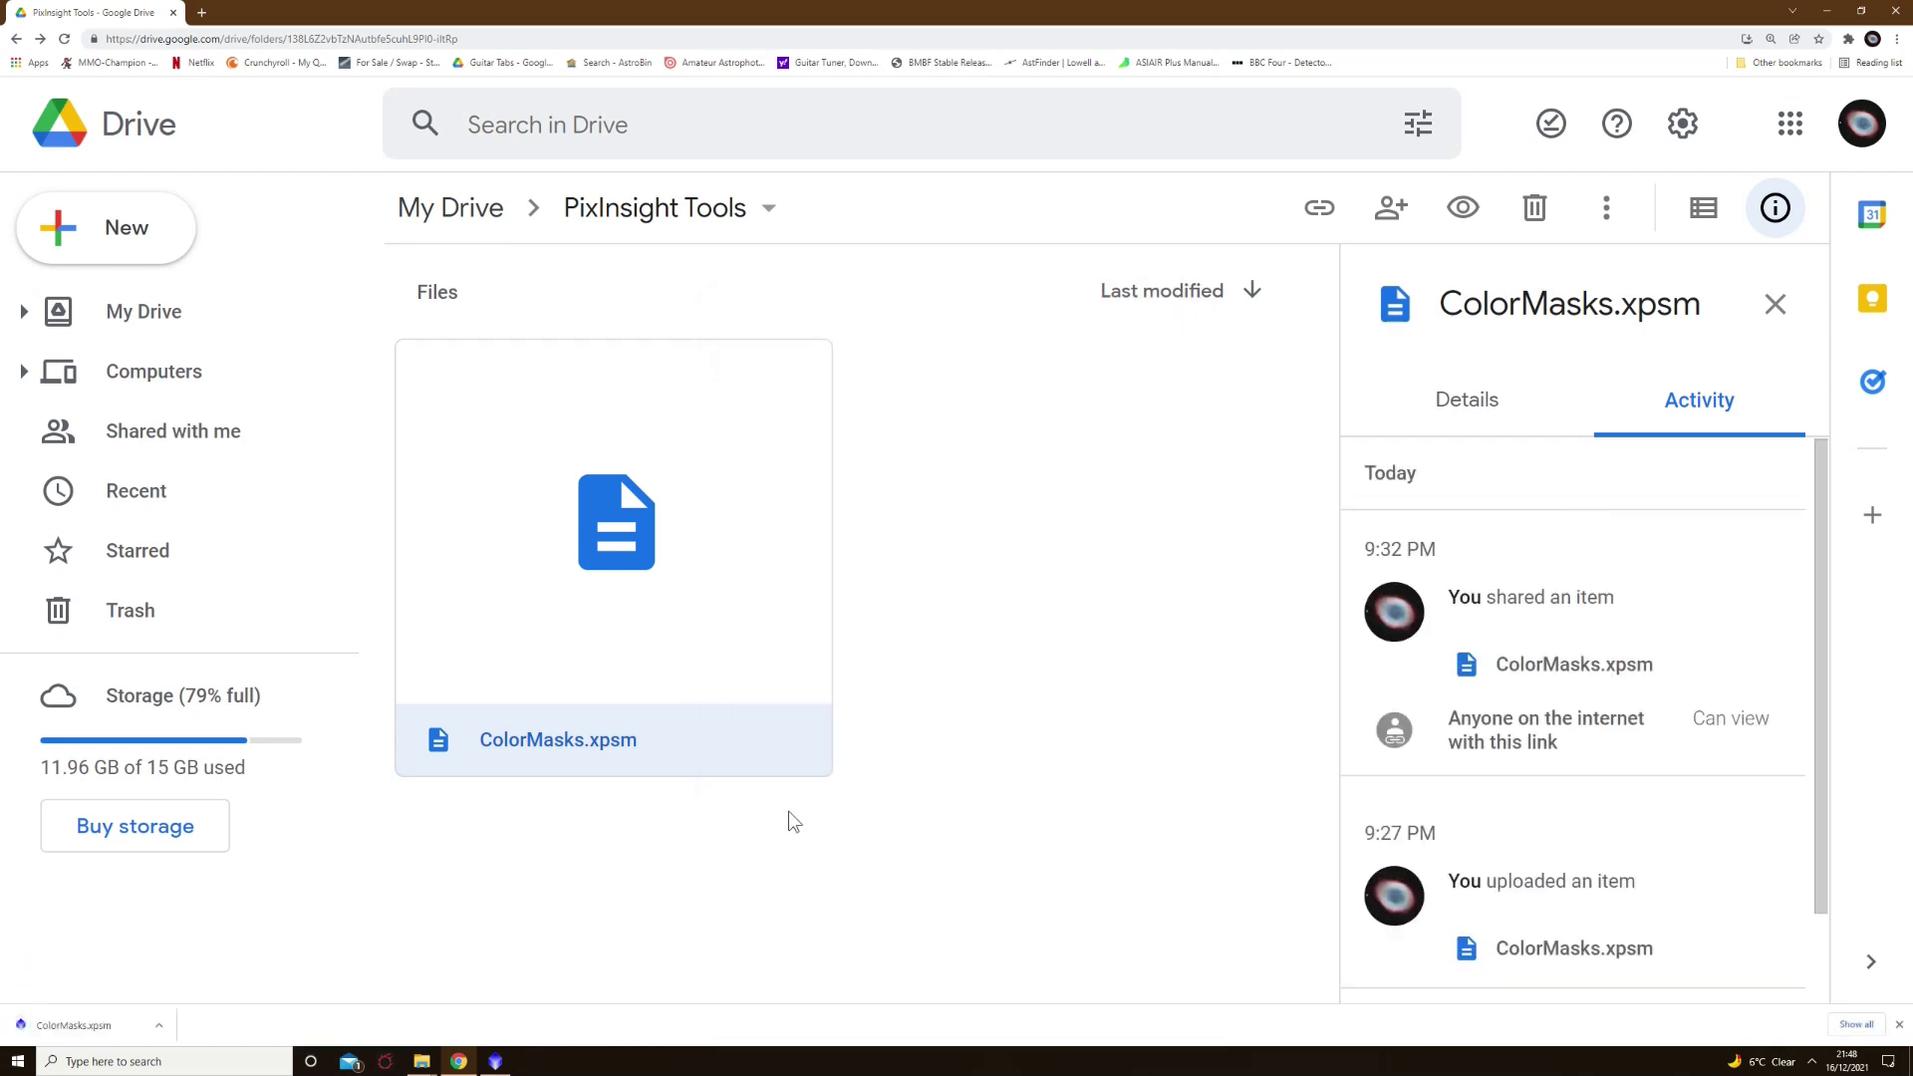
left_click(110, 1028)
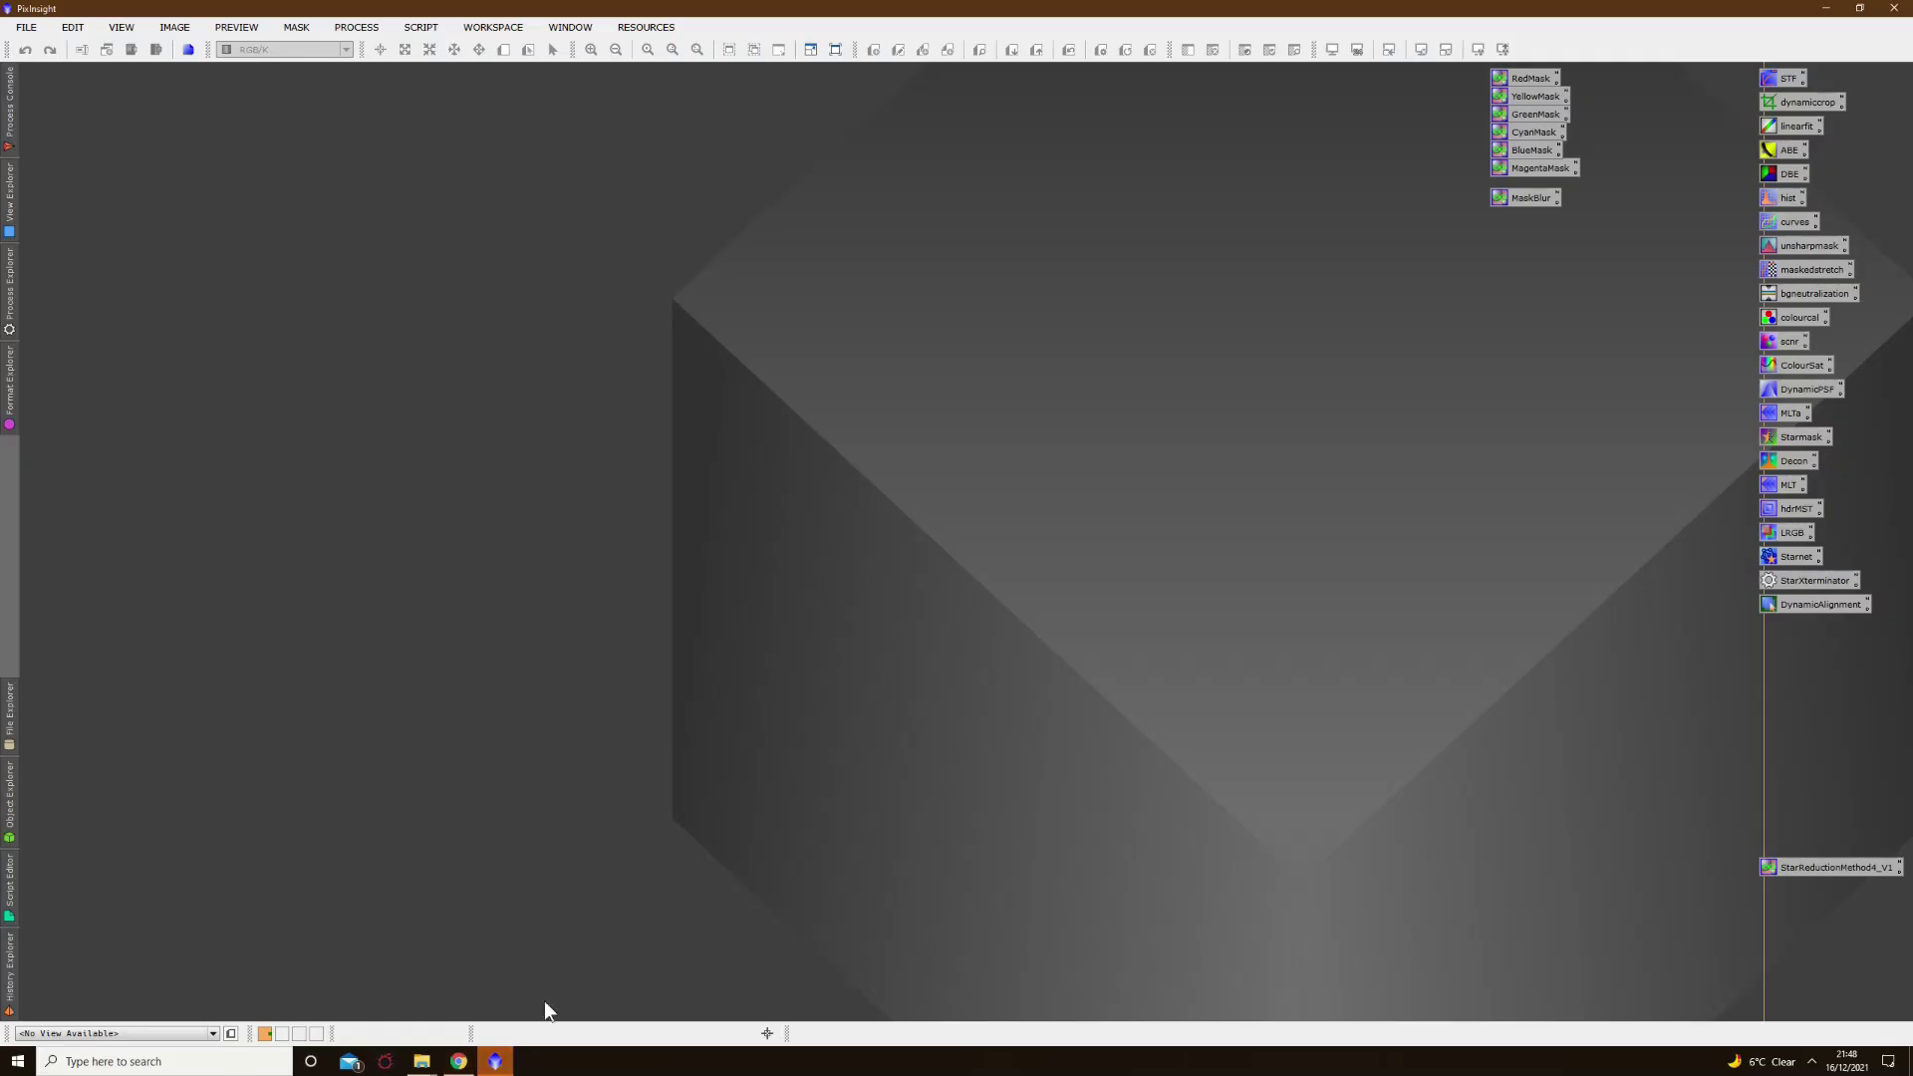
Step: Move the color mask and MaskBlur icons into the process icon column beneath DynamicAlignment, and select all the process icons
left_click_drag(1497, 243, 1793, 660)
left_click_drag(1781, 951, 1821, 70)
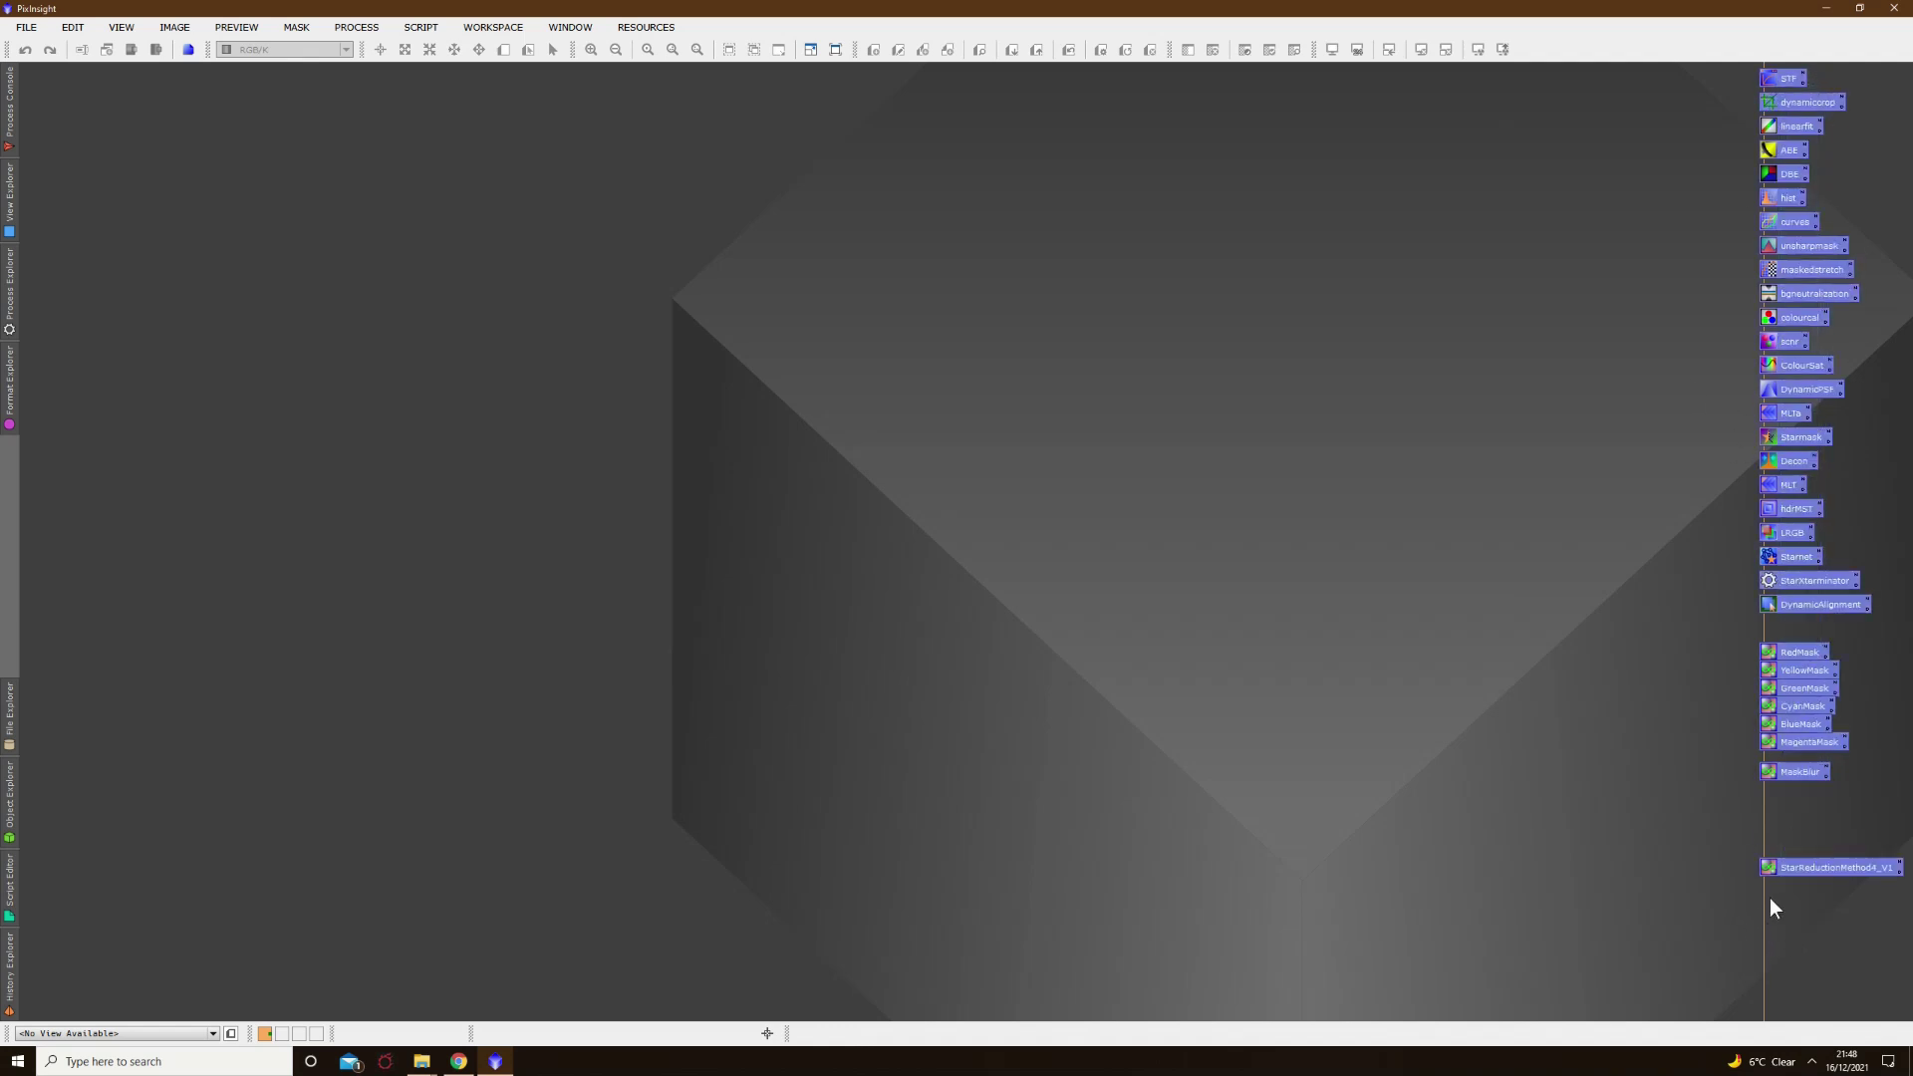
Step: Save the process icons as base setup in the PixInsight folder, overwriting the existing file and leaving the description empty
right_click(1193, 501)
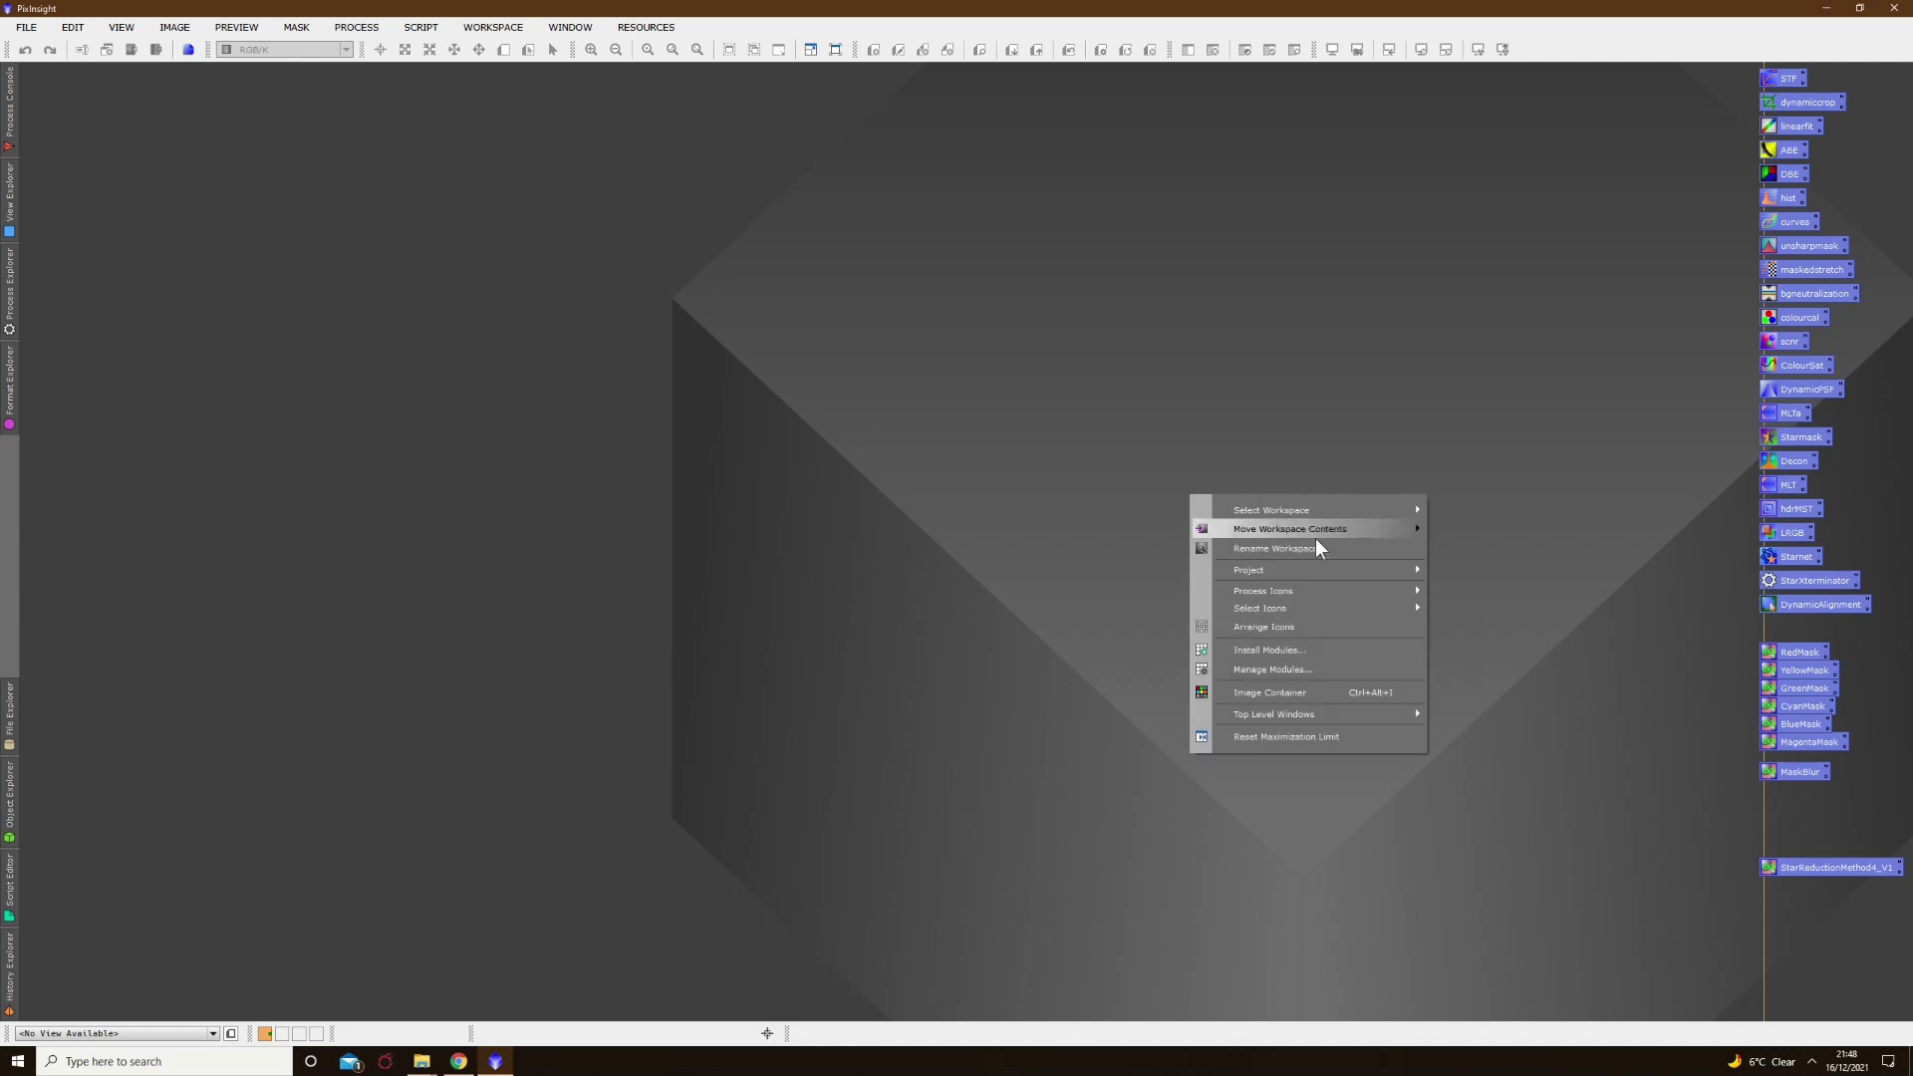
mouse_move(1294, 592)
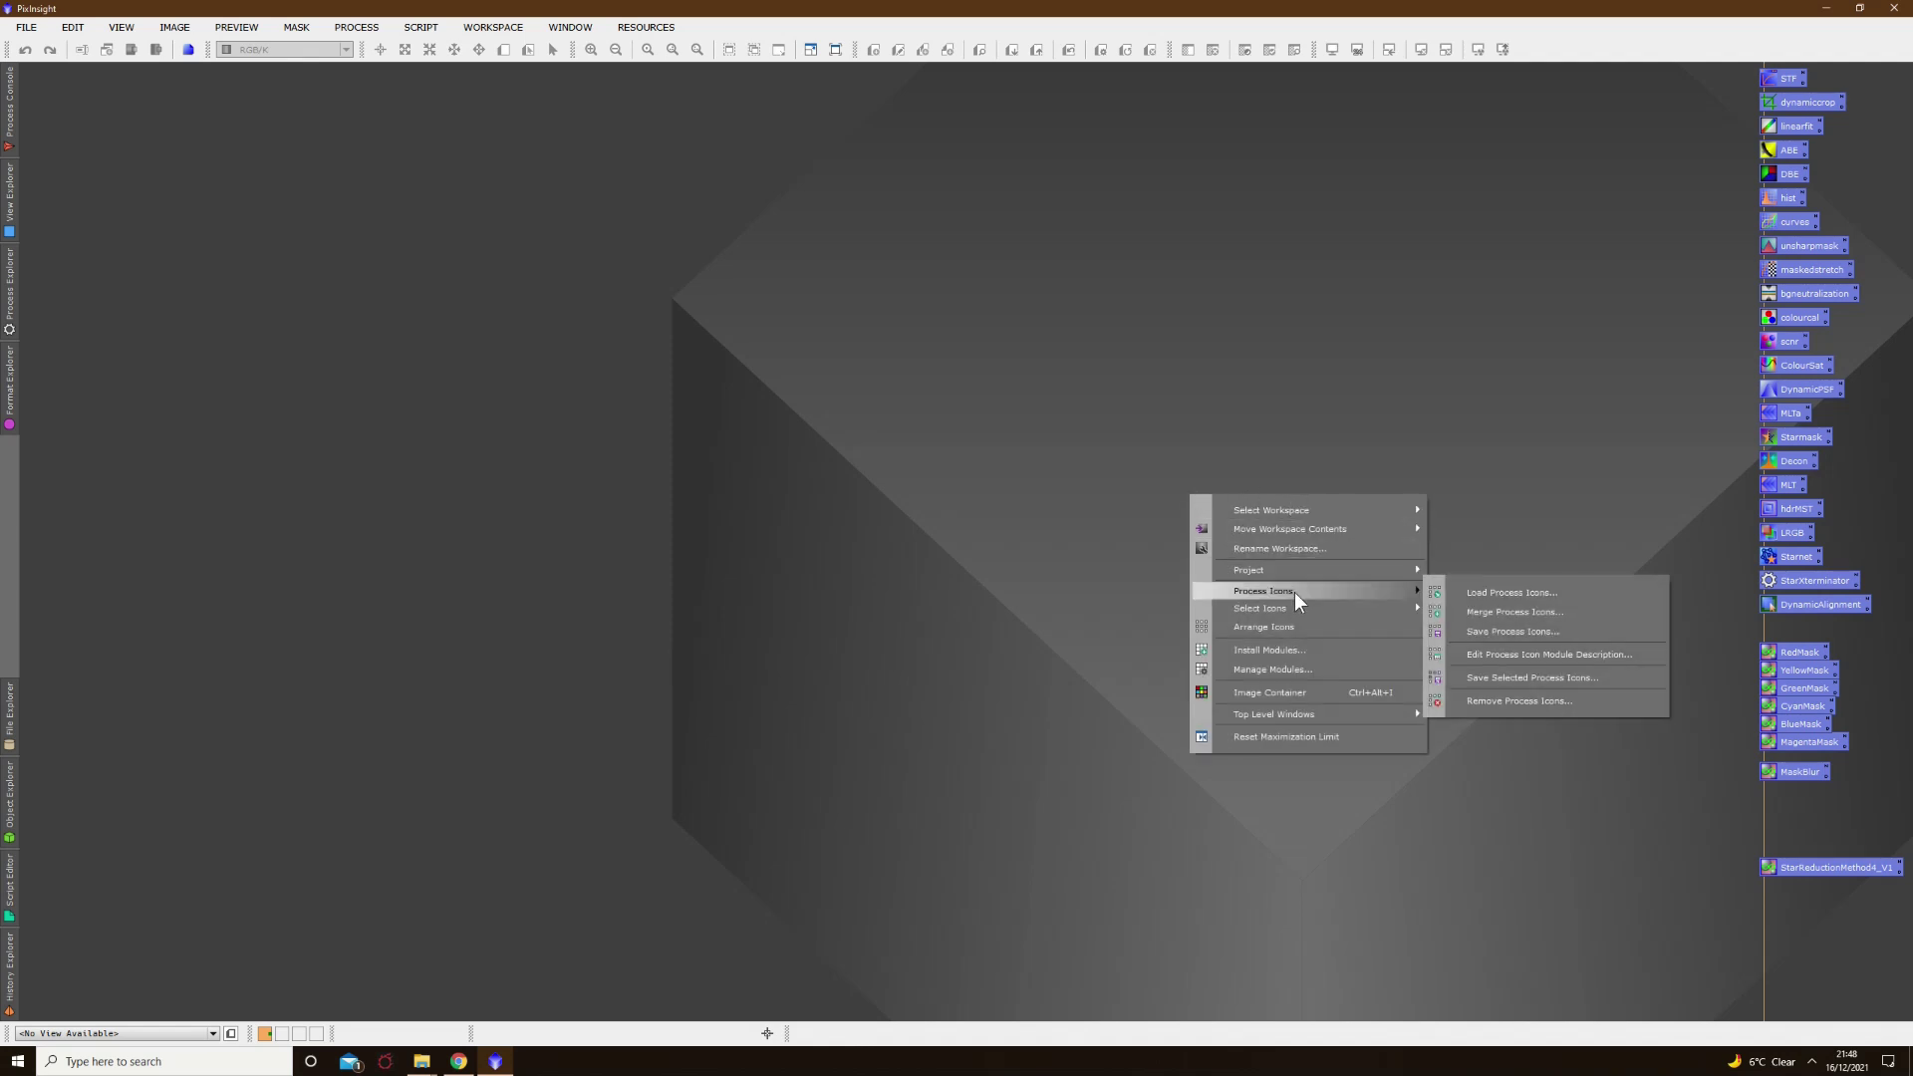
left_click(1514, 631)
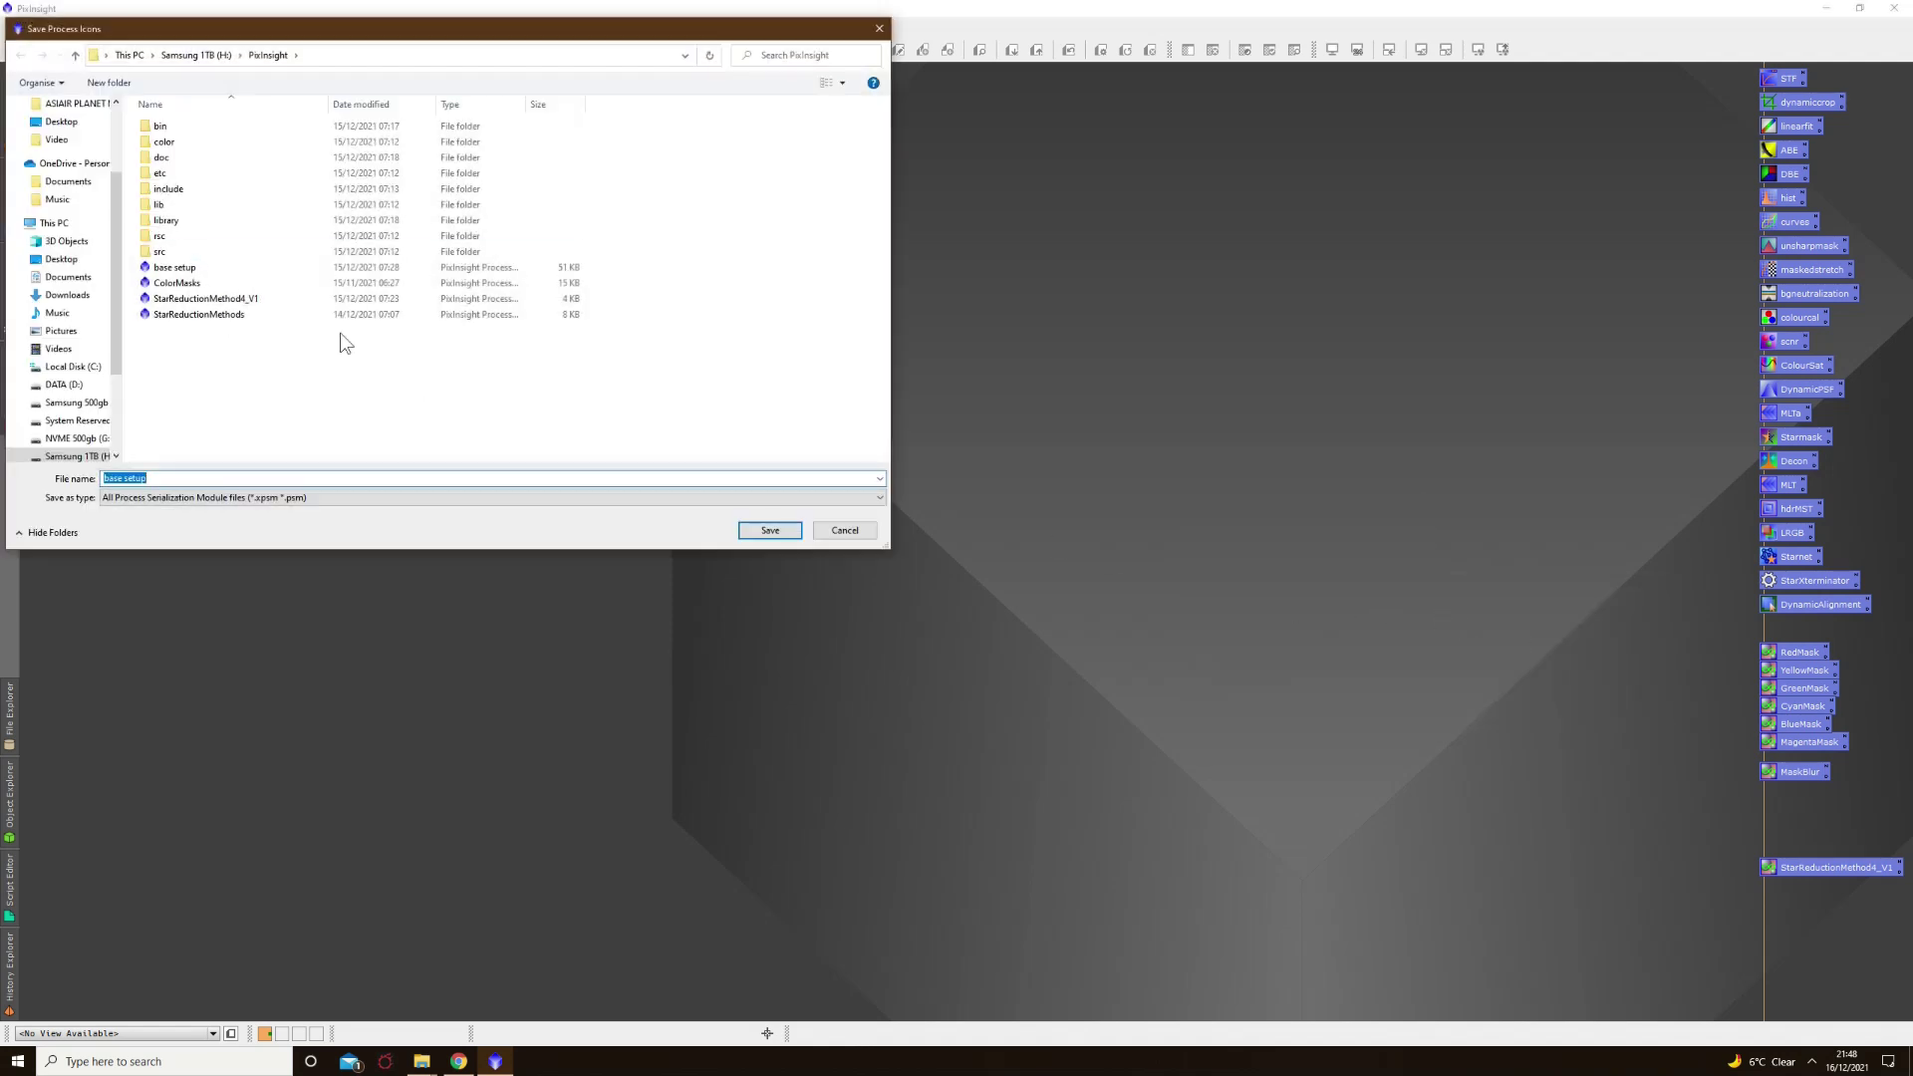
left_click(185, 269)
left_click(784, 534)
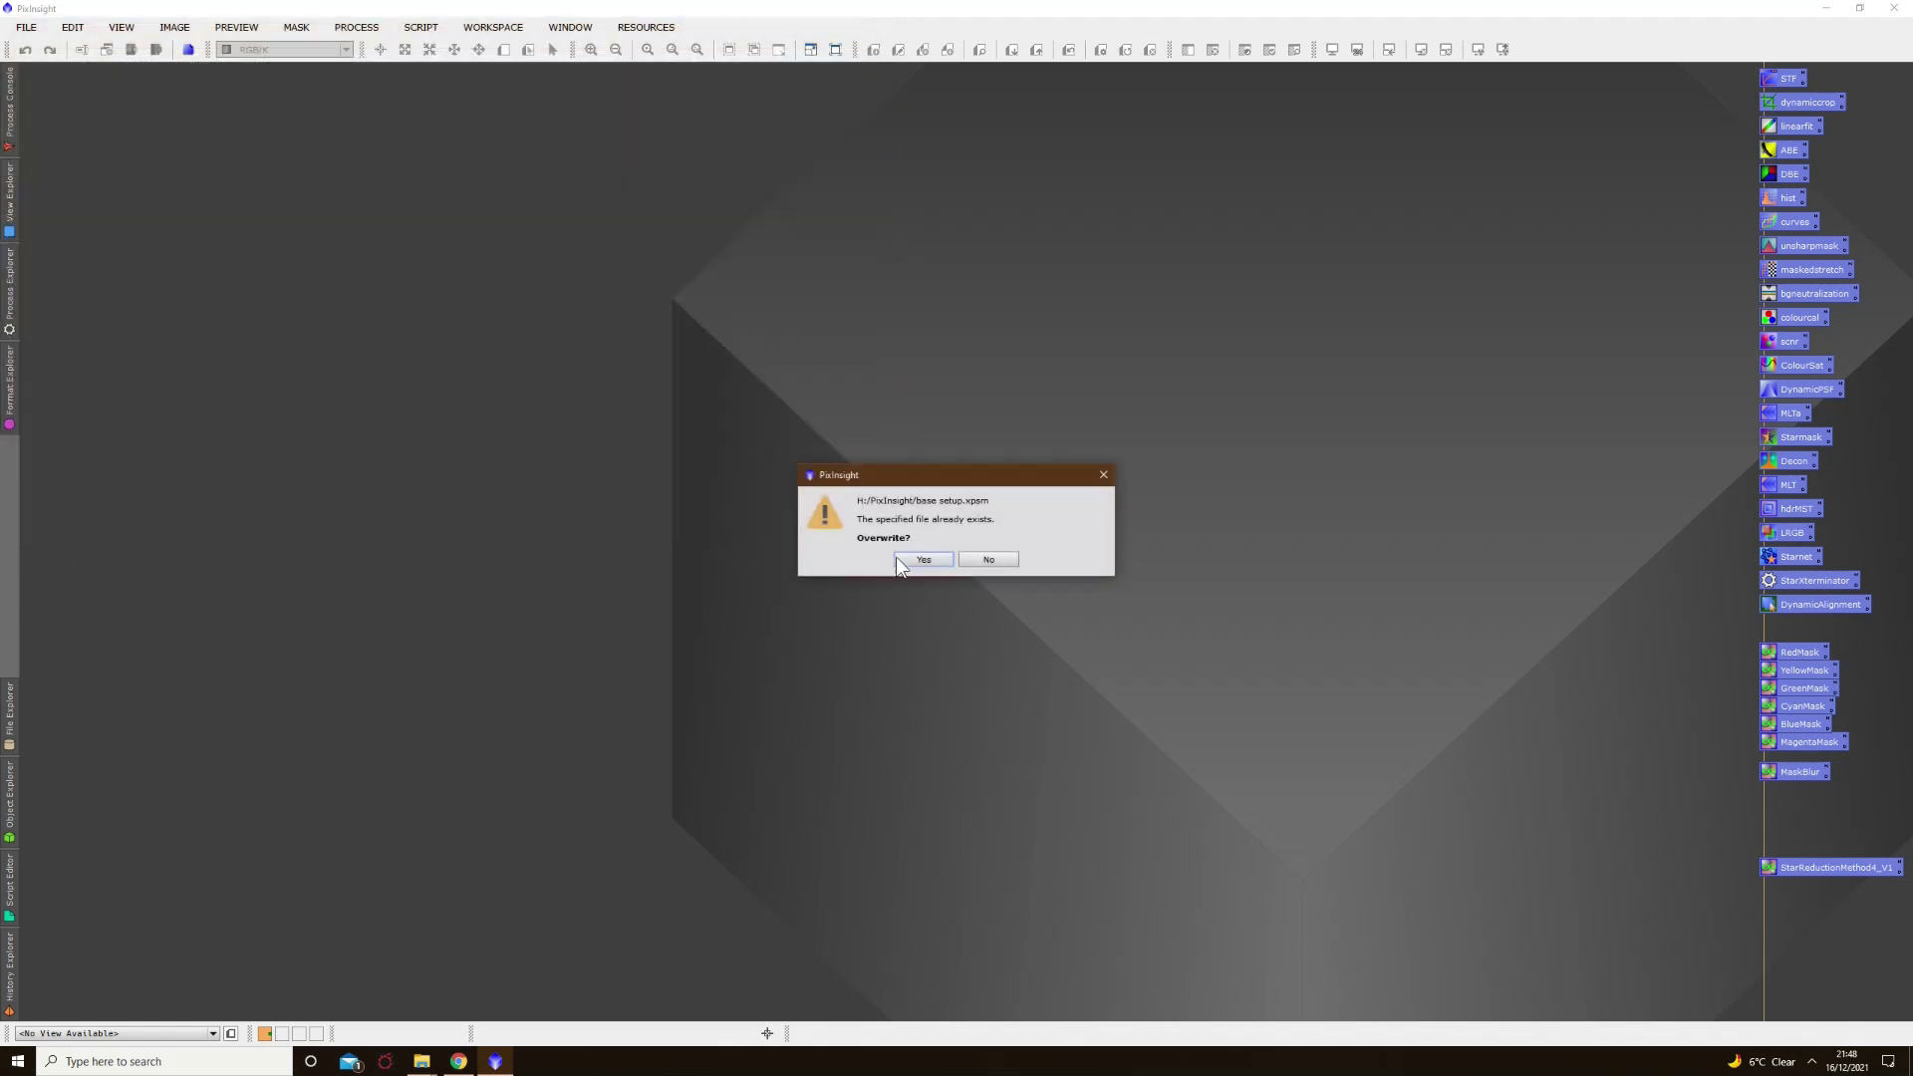
left_click(922, 559)
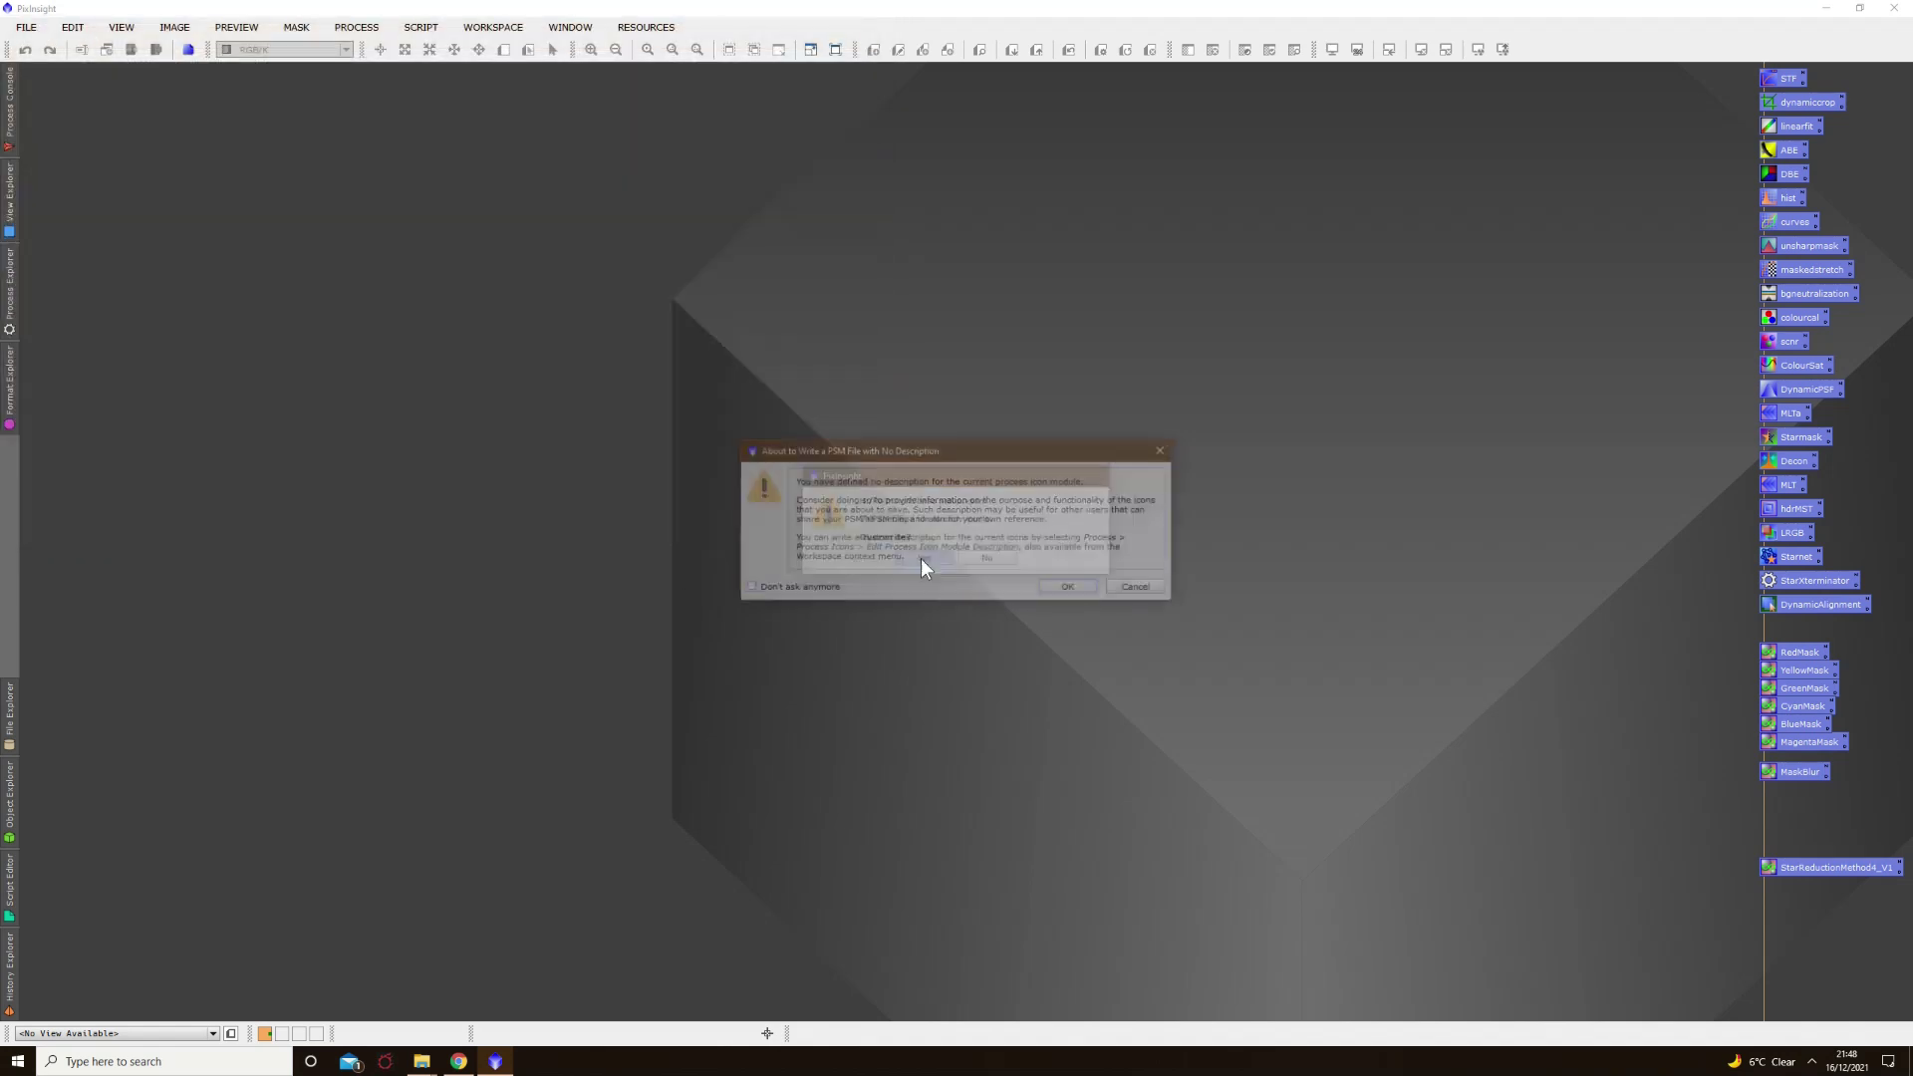
left_click(1072, 589)
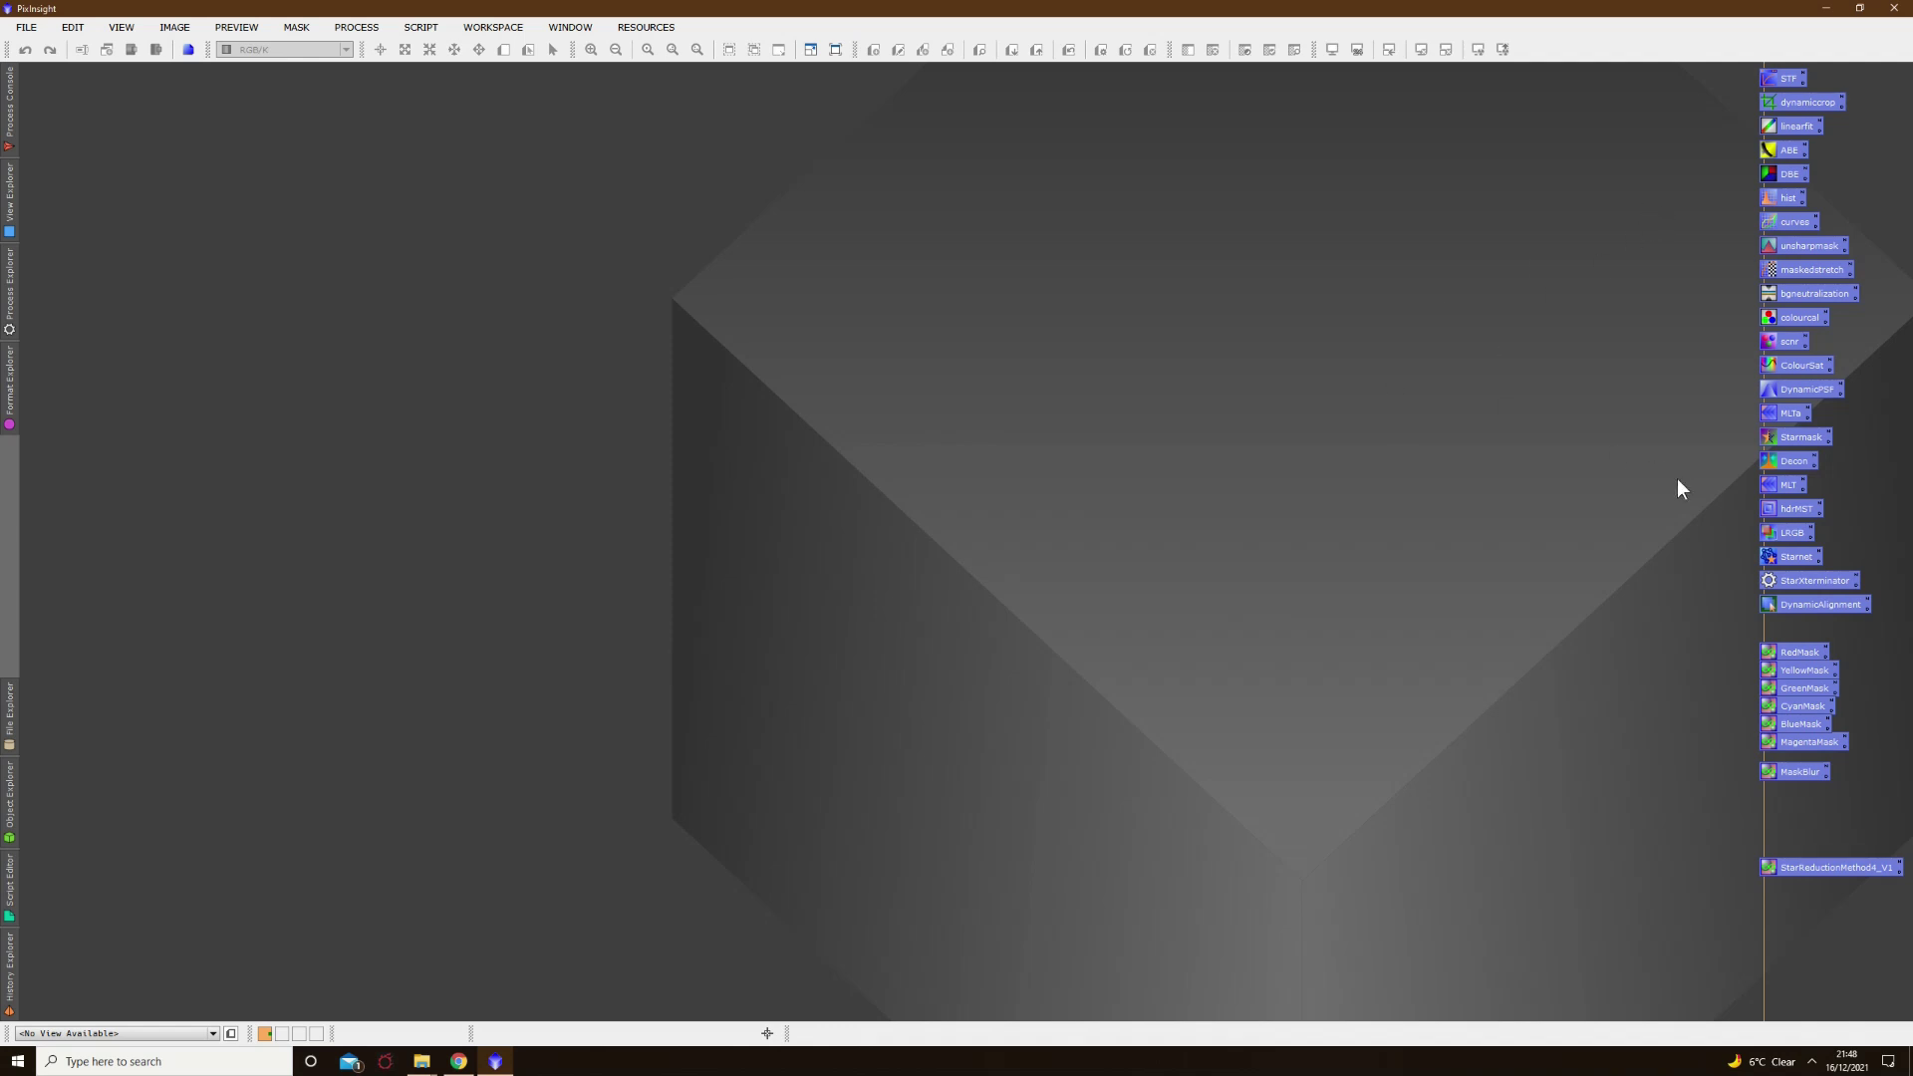
Step: Start Load Process Icons and choose the base setup file
right_click(847, 480)
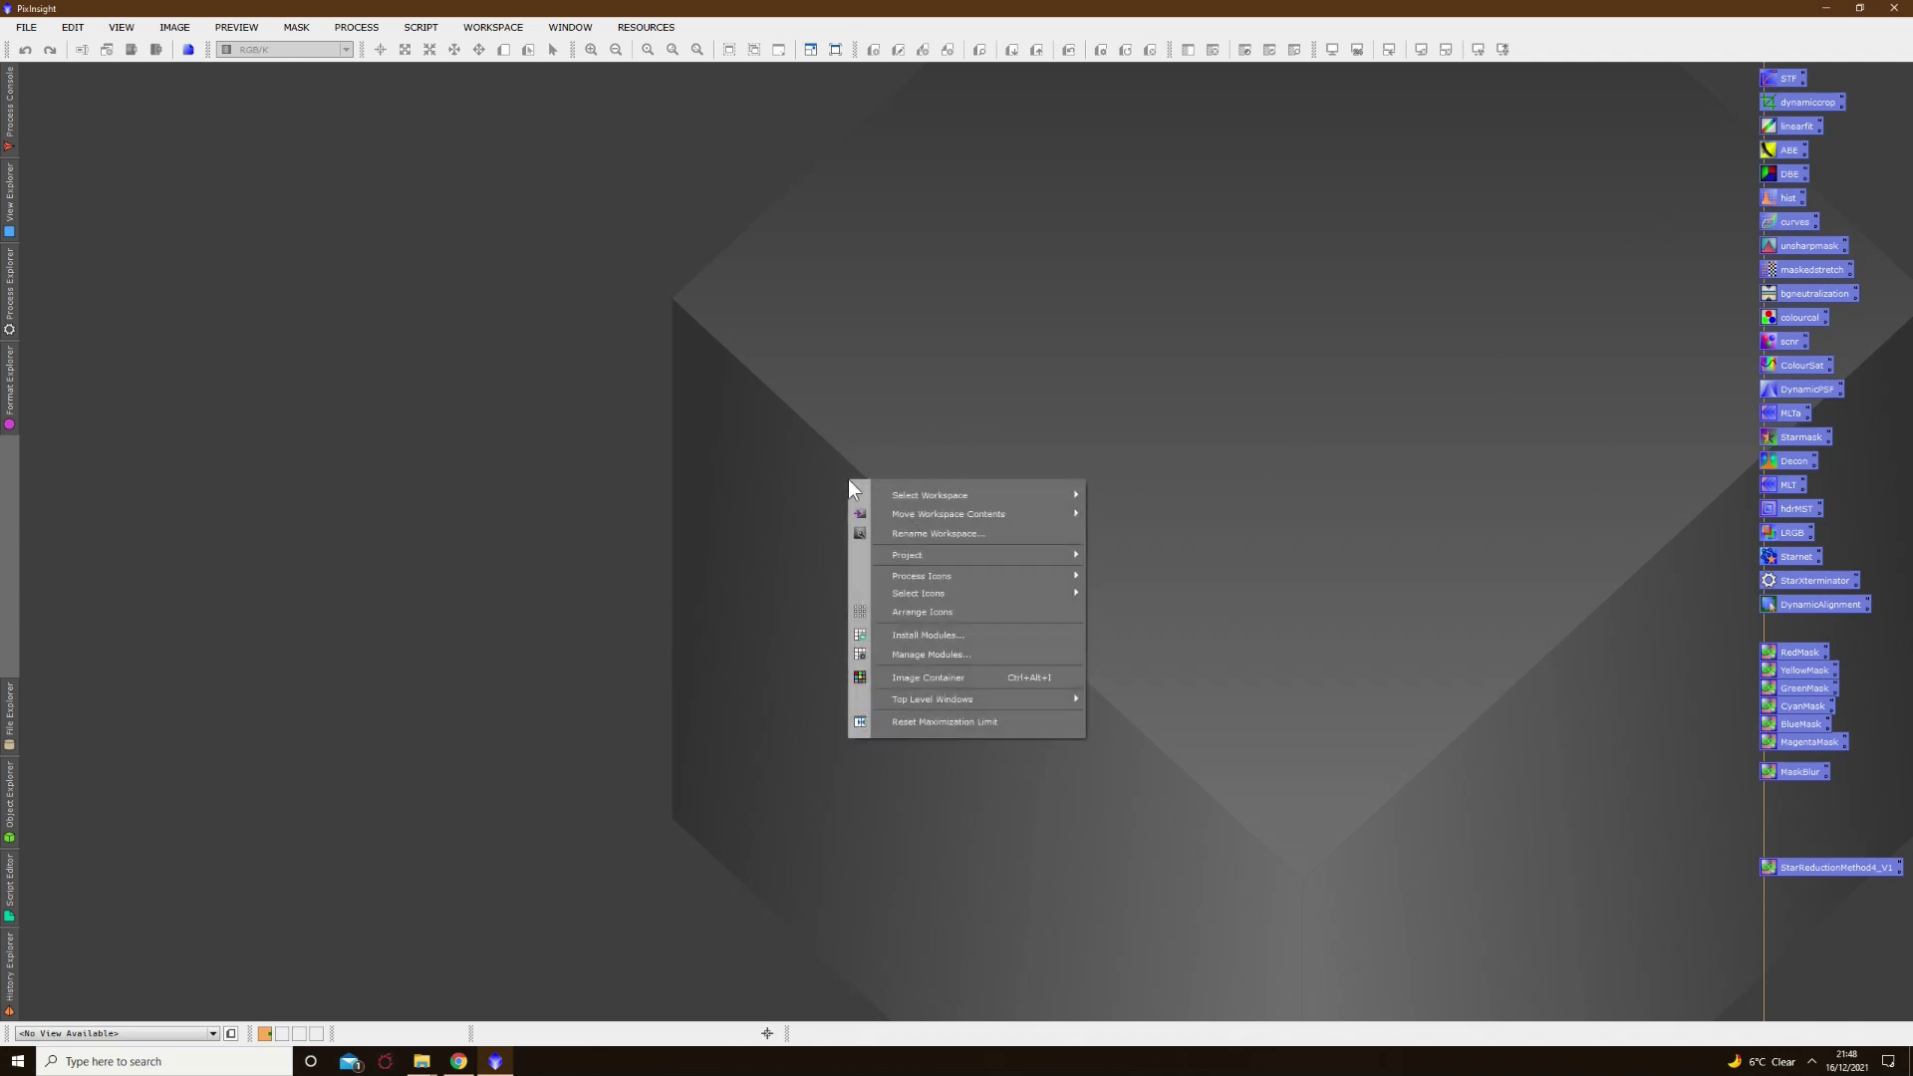
mouse_move(992, 577)
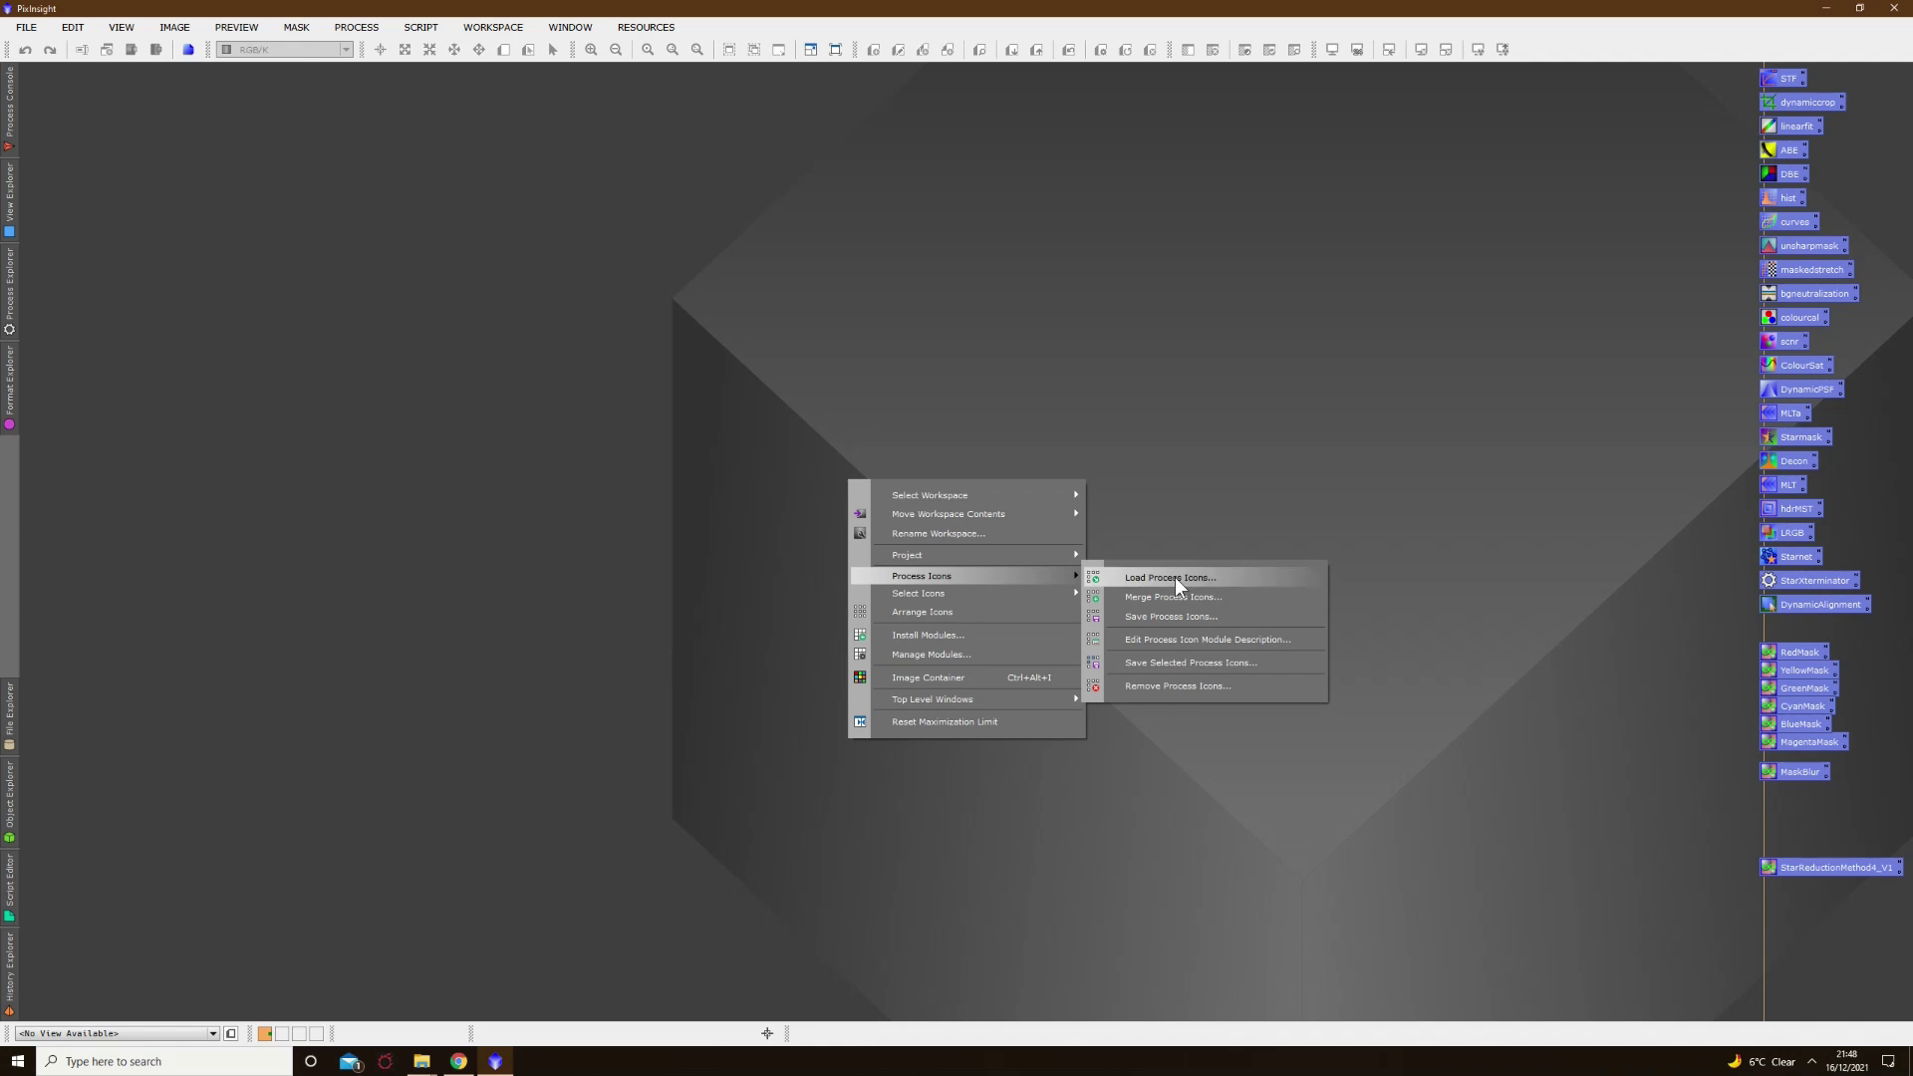
left_click(1175, 577)
left_click(171, 268)
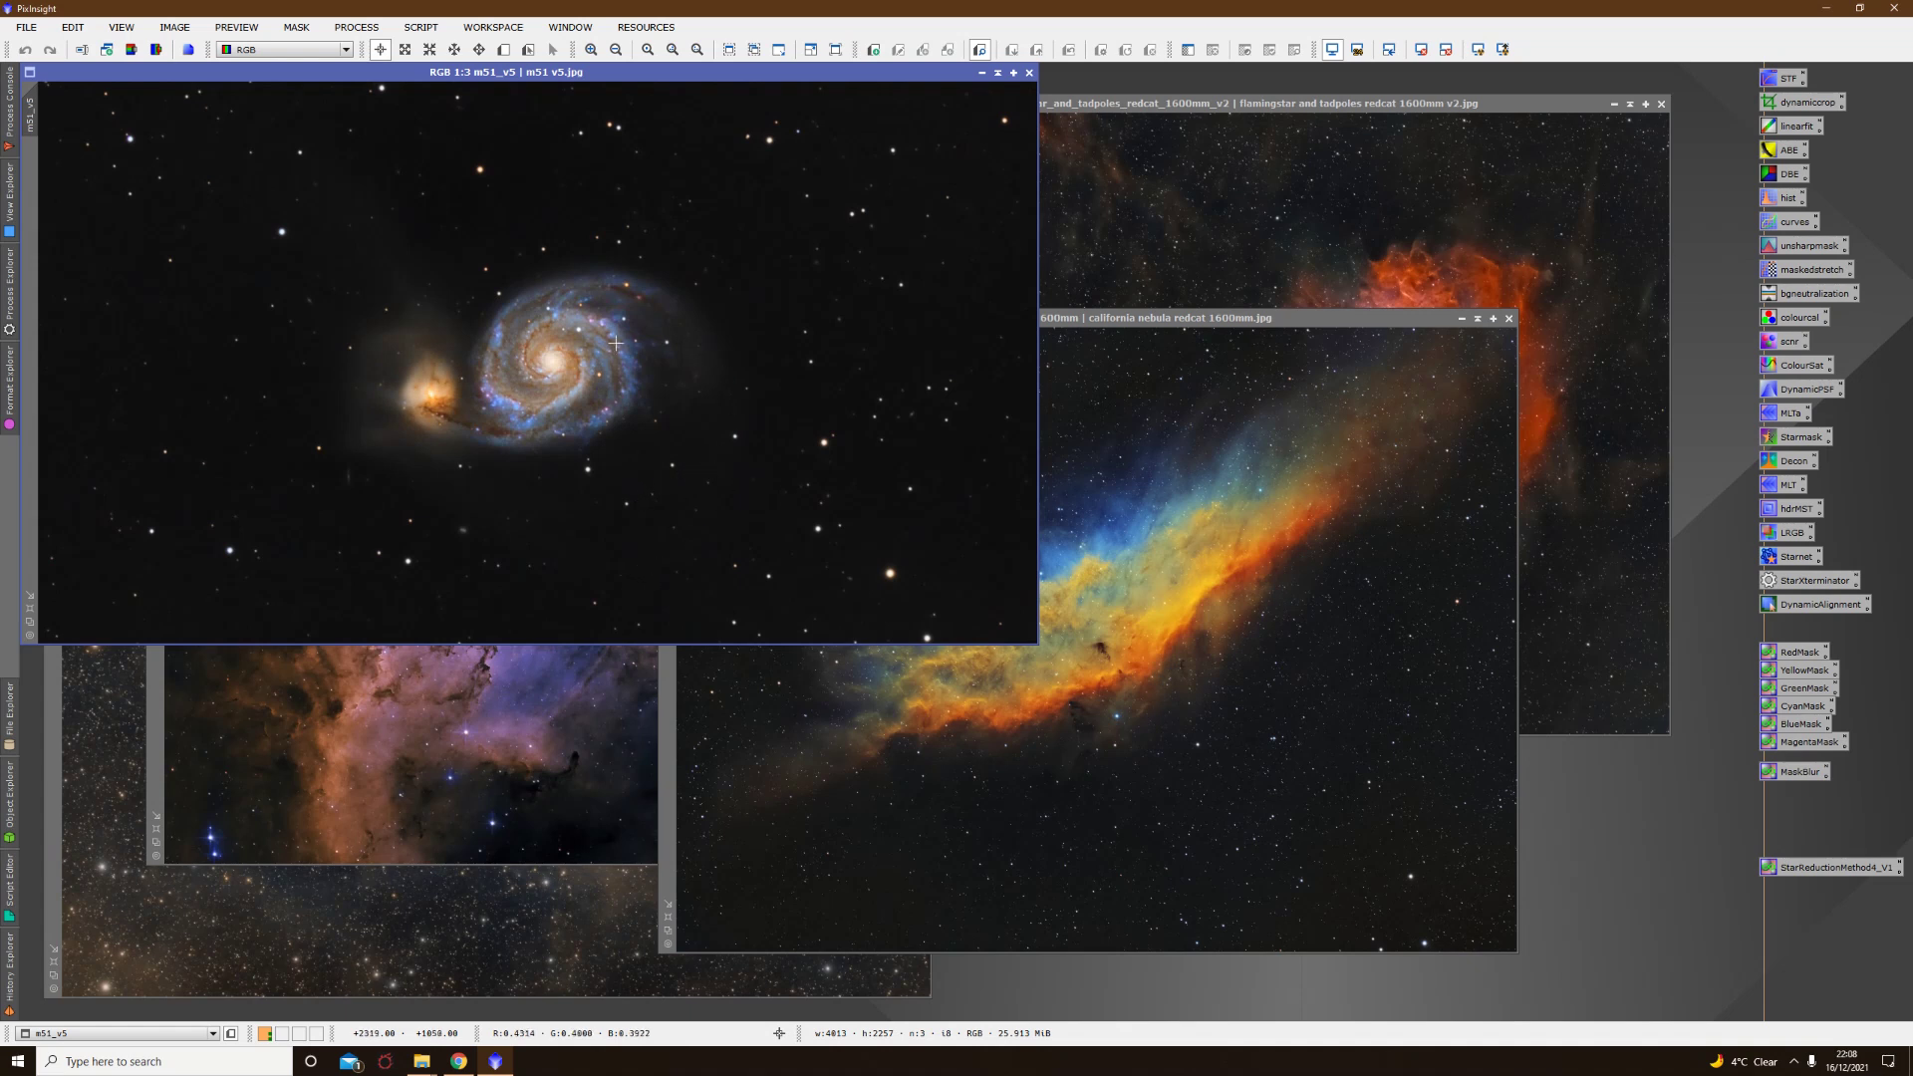
Step: Generate a blue chrominance mask from the m51_v5 image with the BlueMask process, and place the mask window beside the galaxy image
scroll(554, 416, "up", 1)
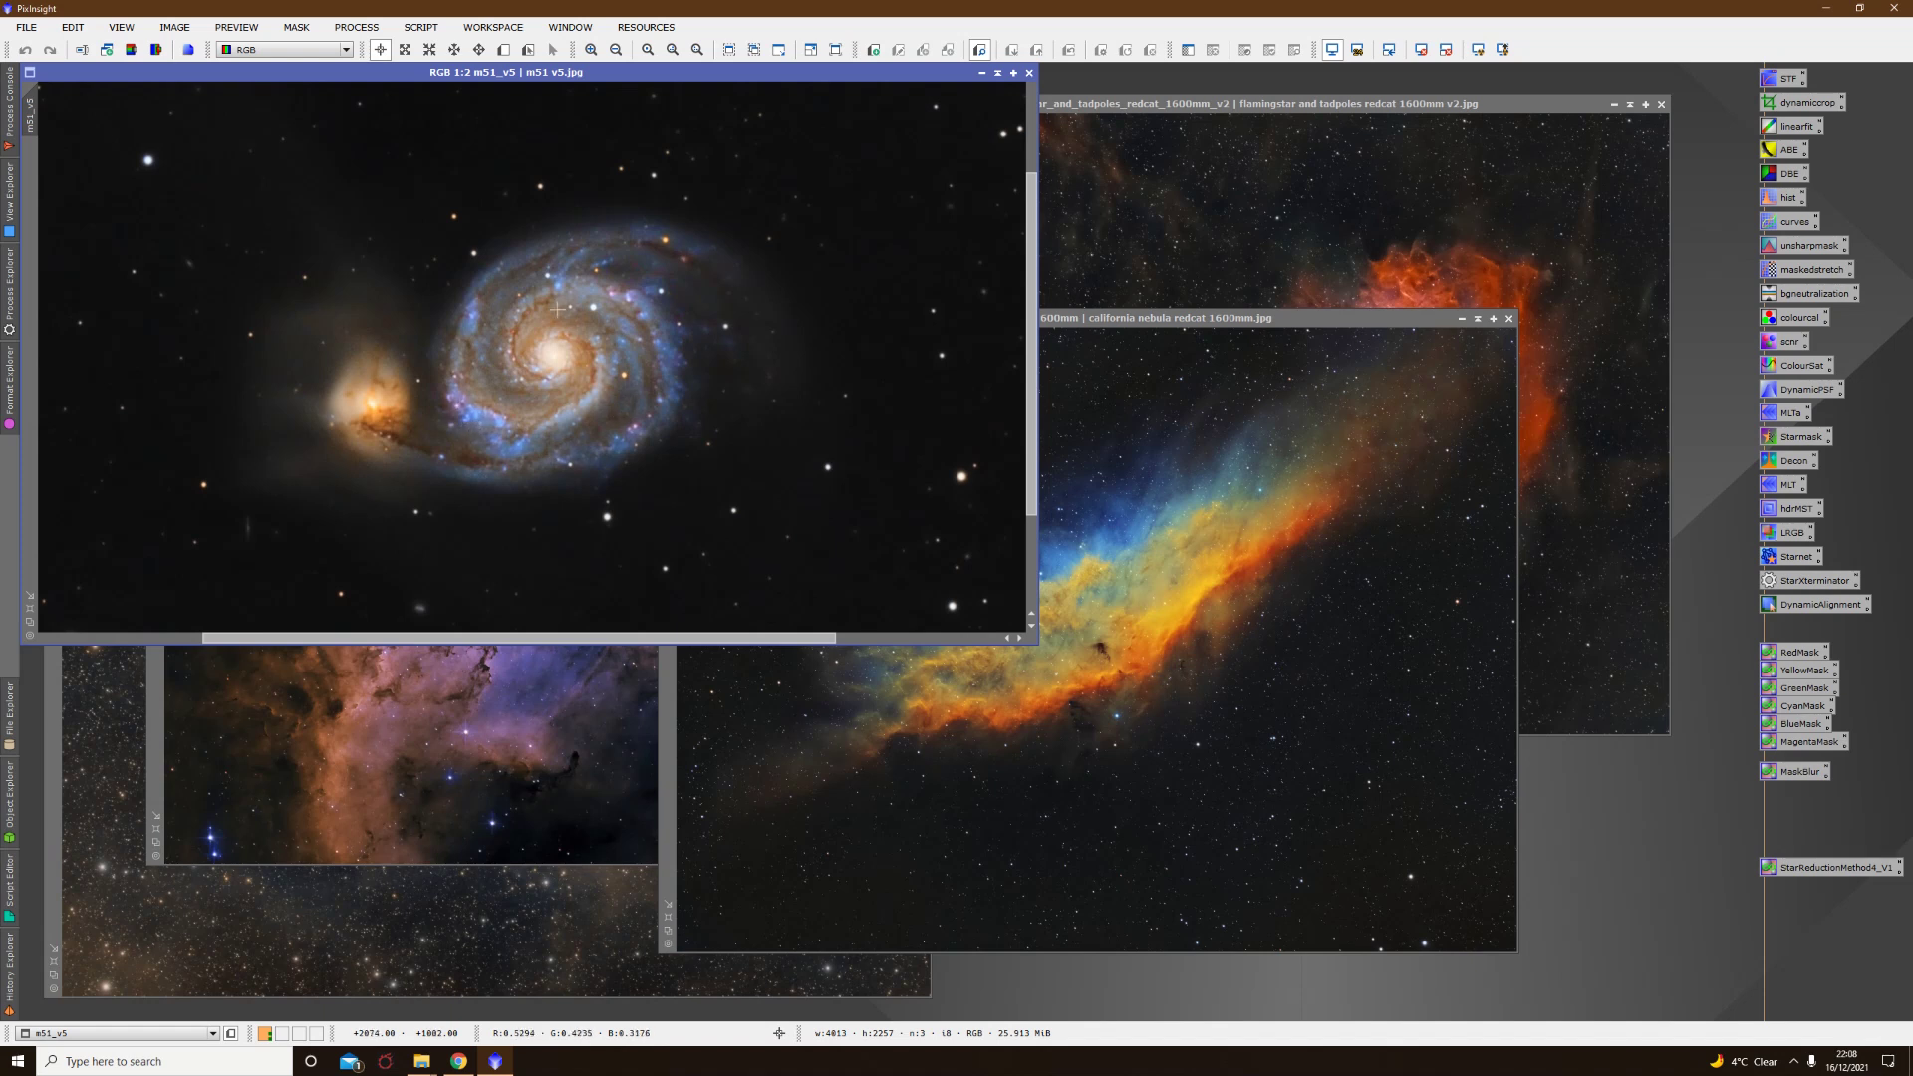
scroll(632, 374, "down", 1)
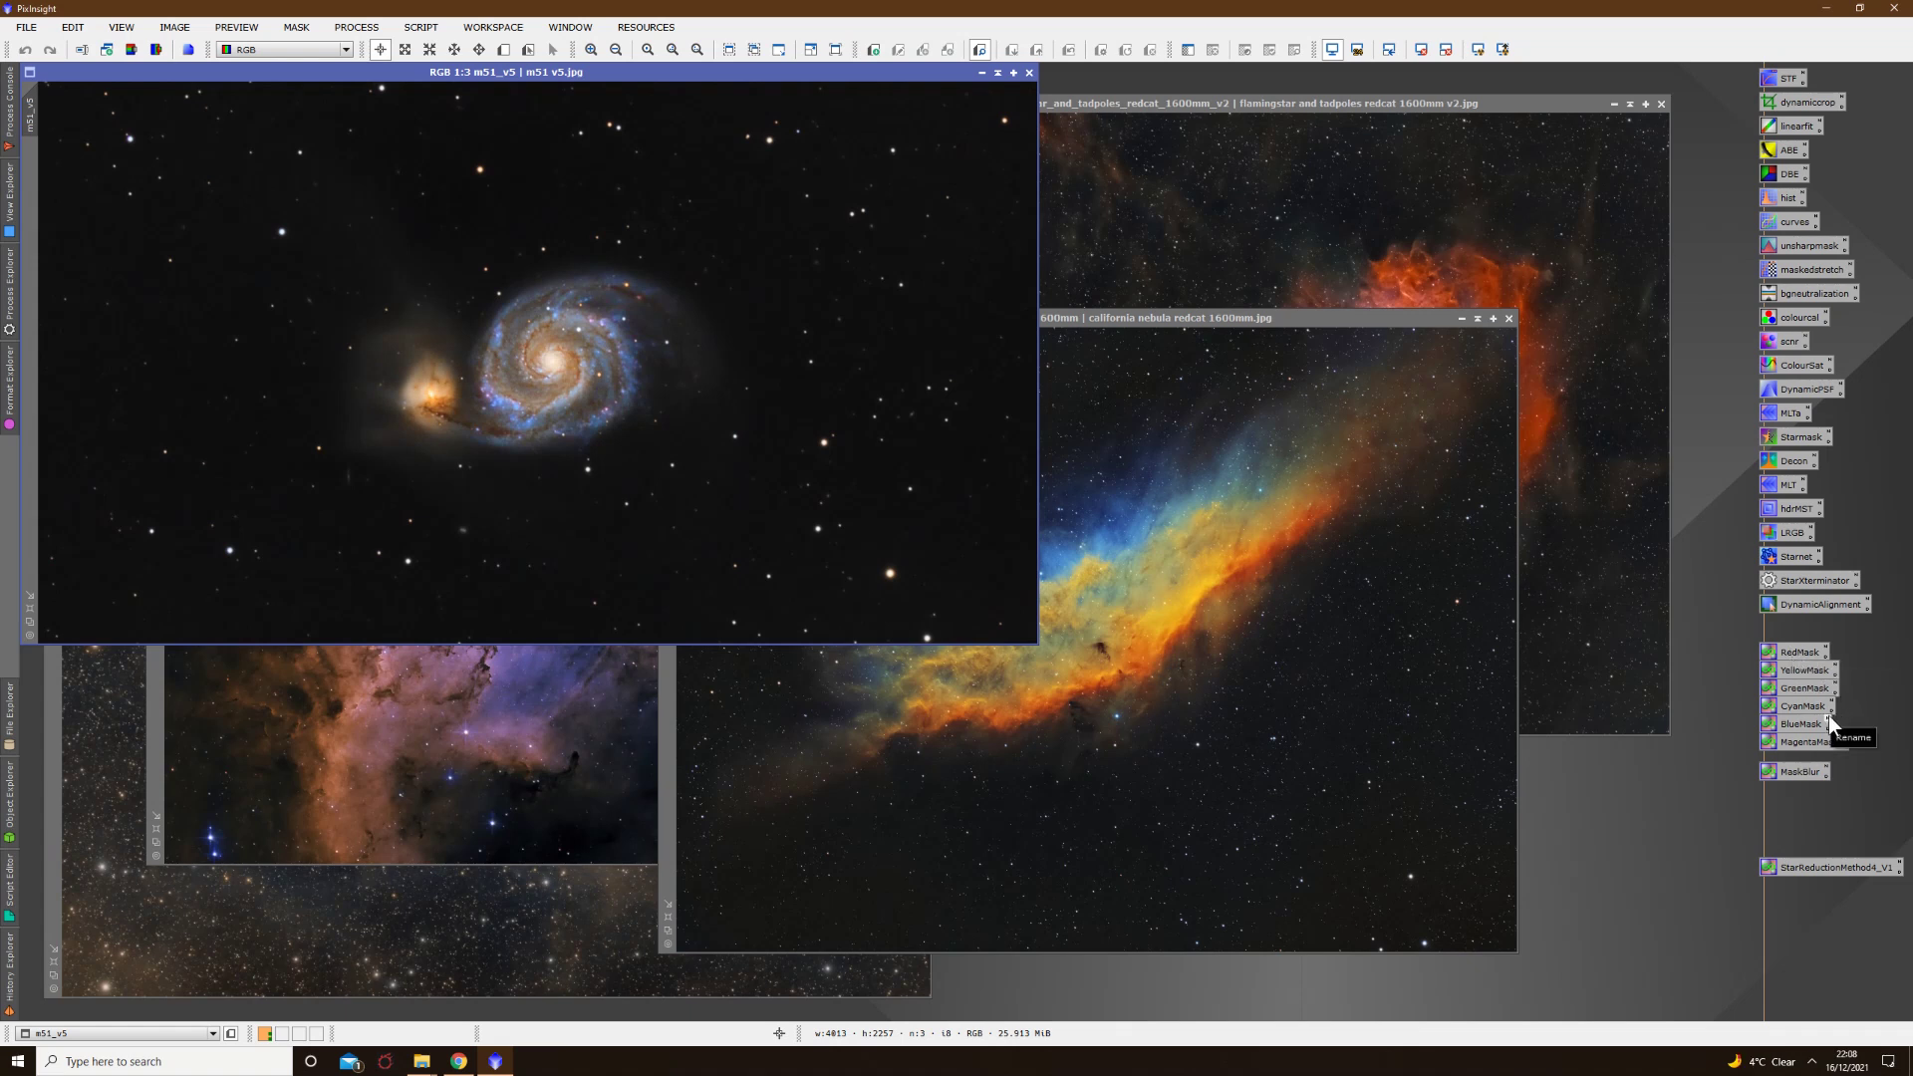
double_click(1789, 725)
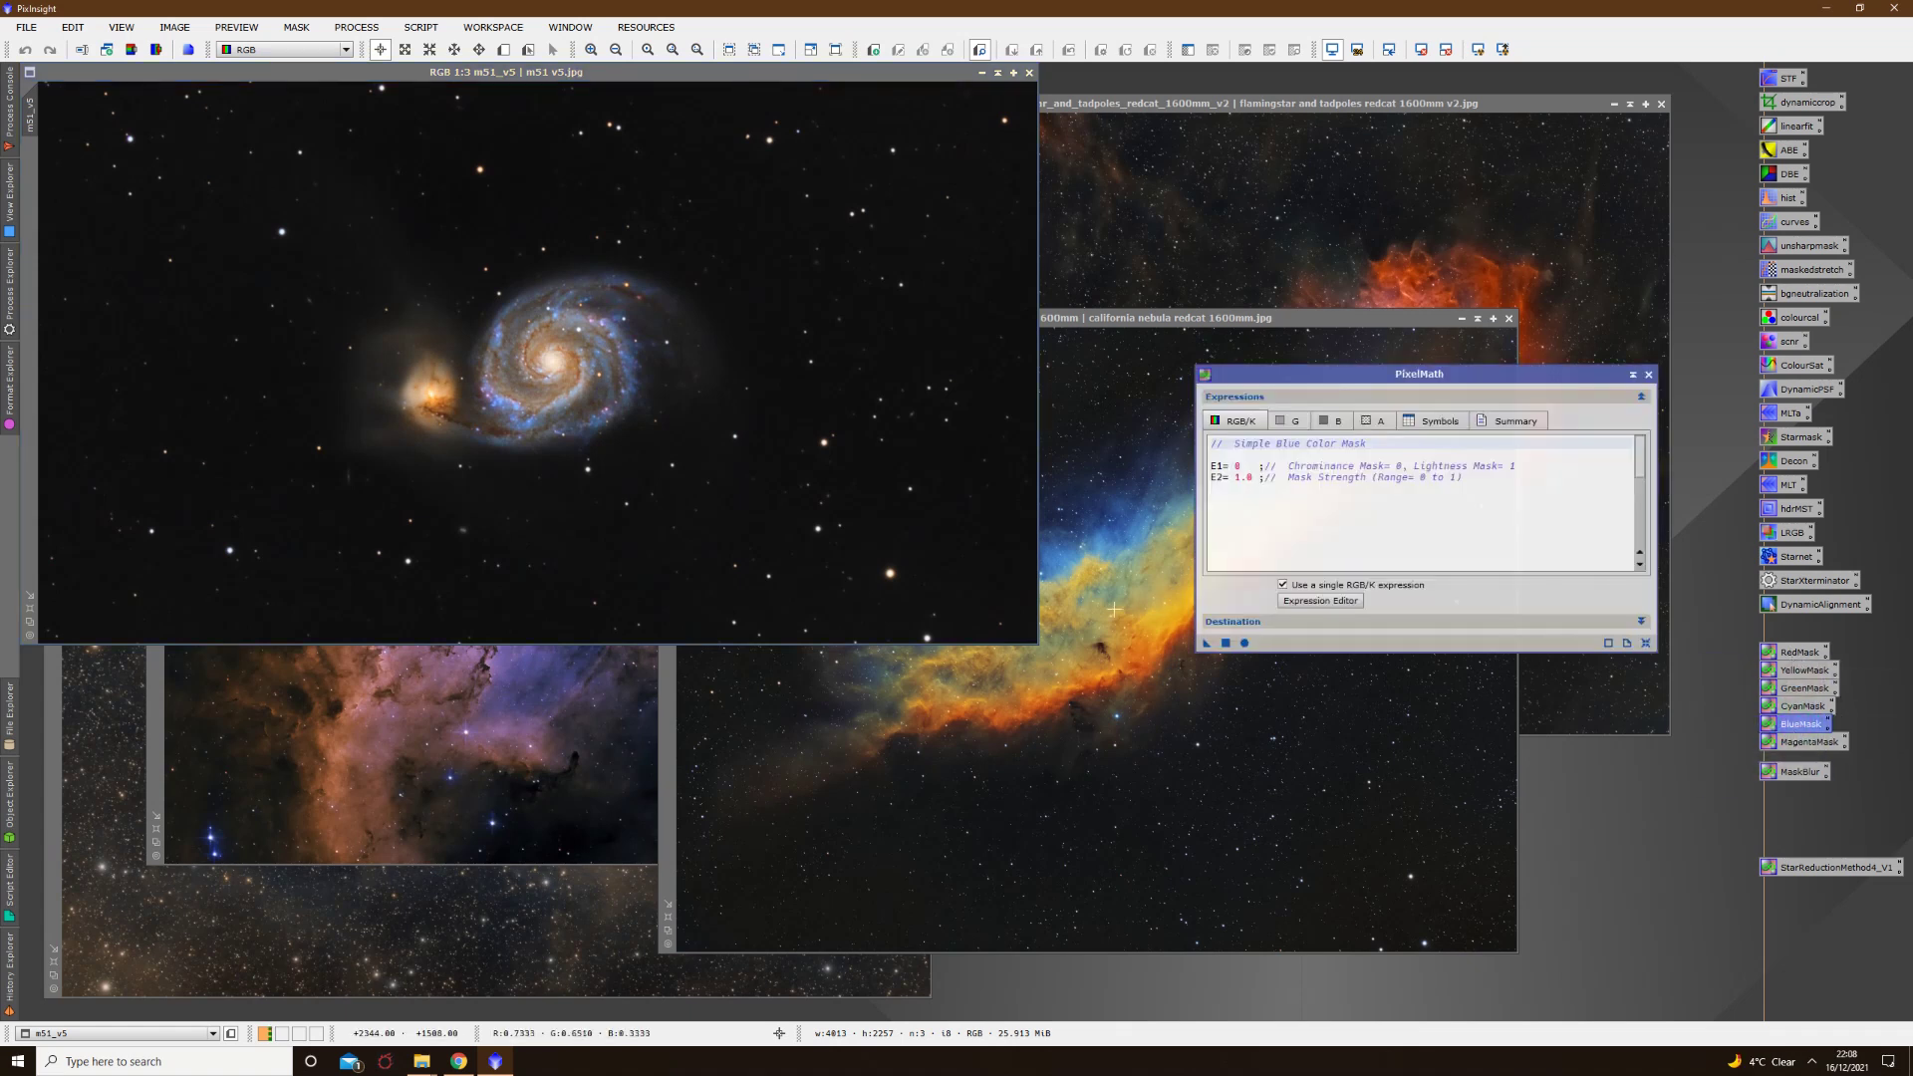
left_click_drag(1203, 641, 723, 464)
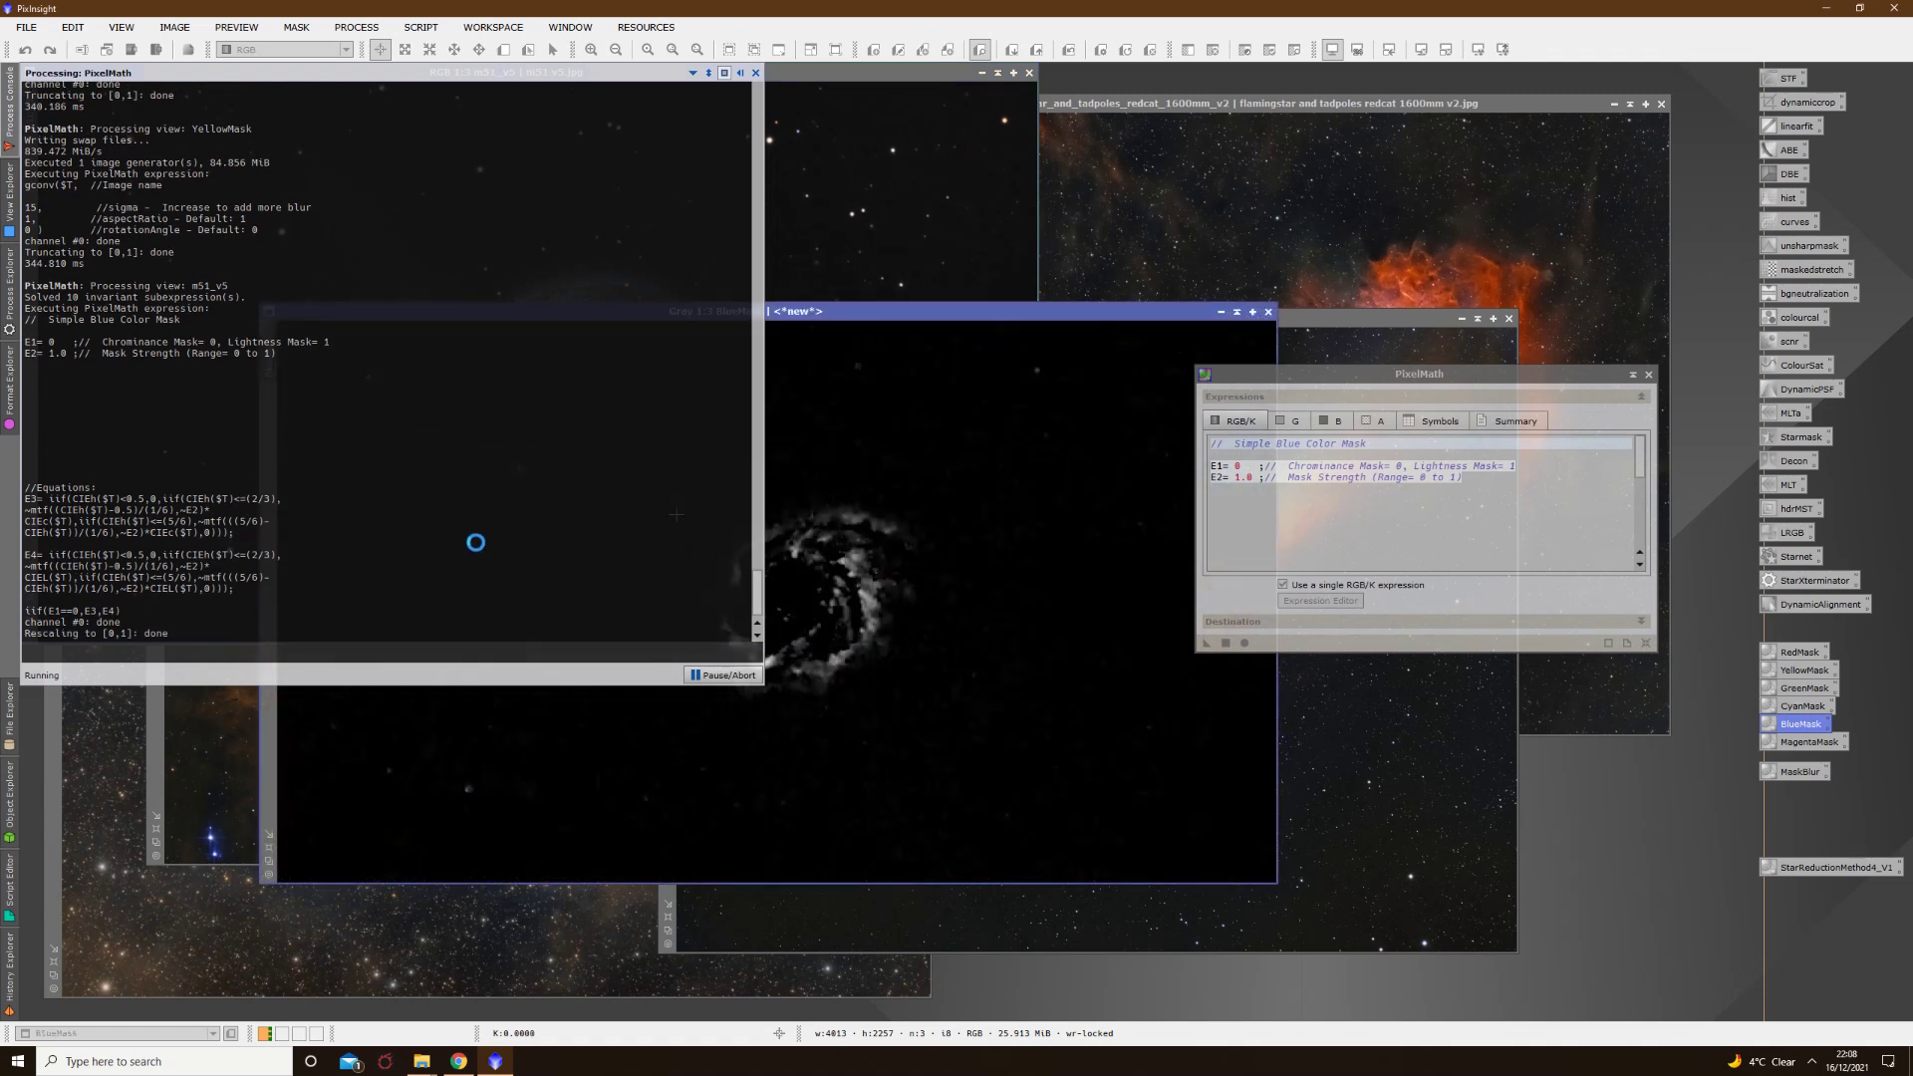
left_click_drag(834, 309, 928, 159)
scroll(1001, 459, "up", 2)
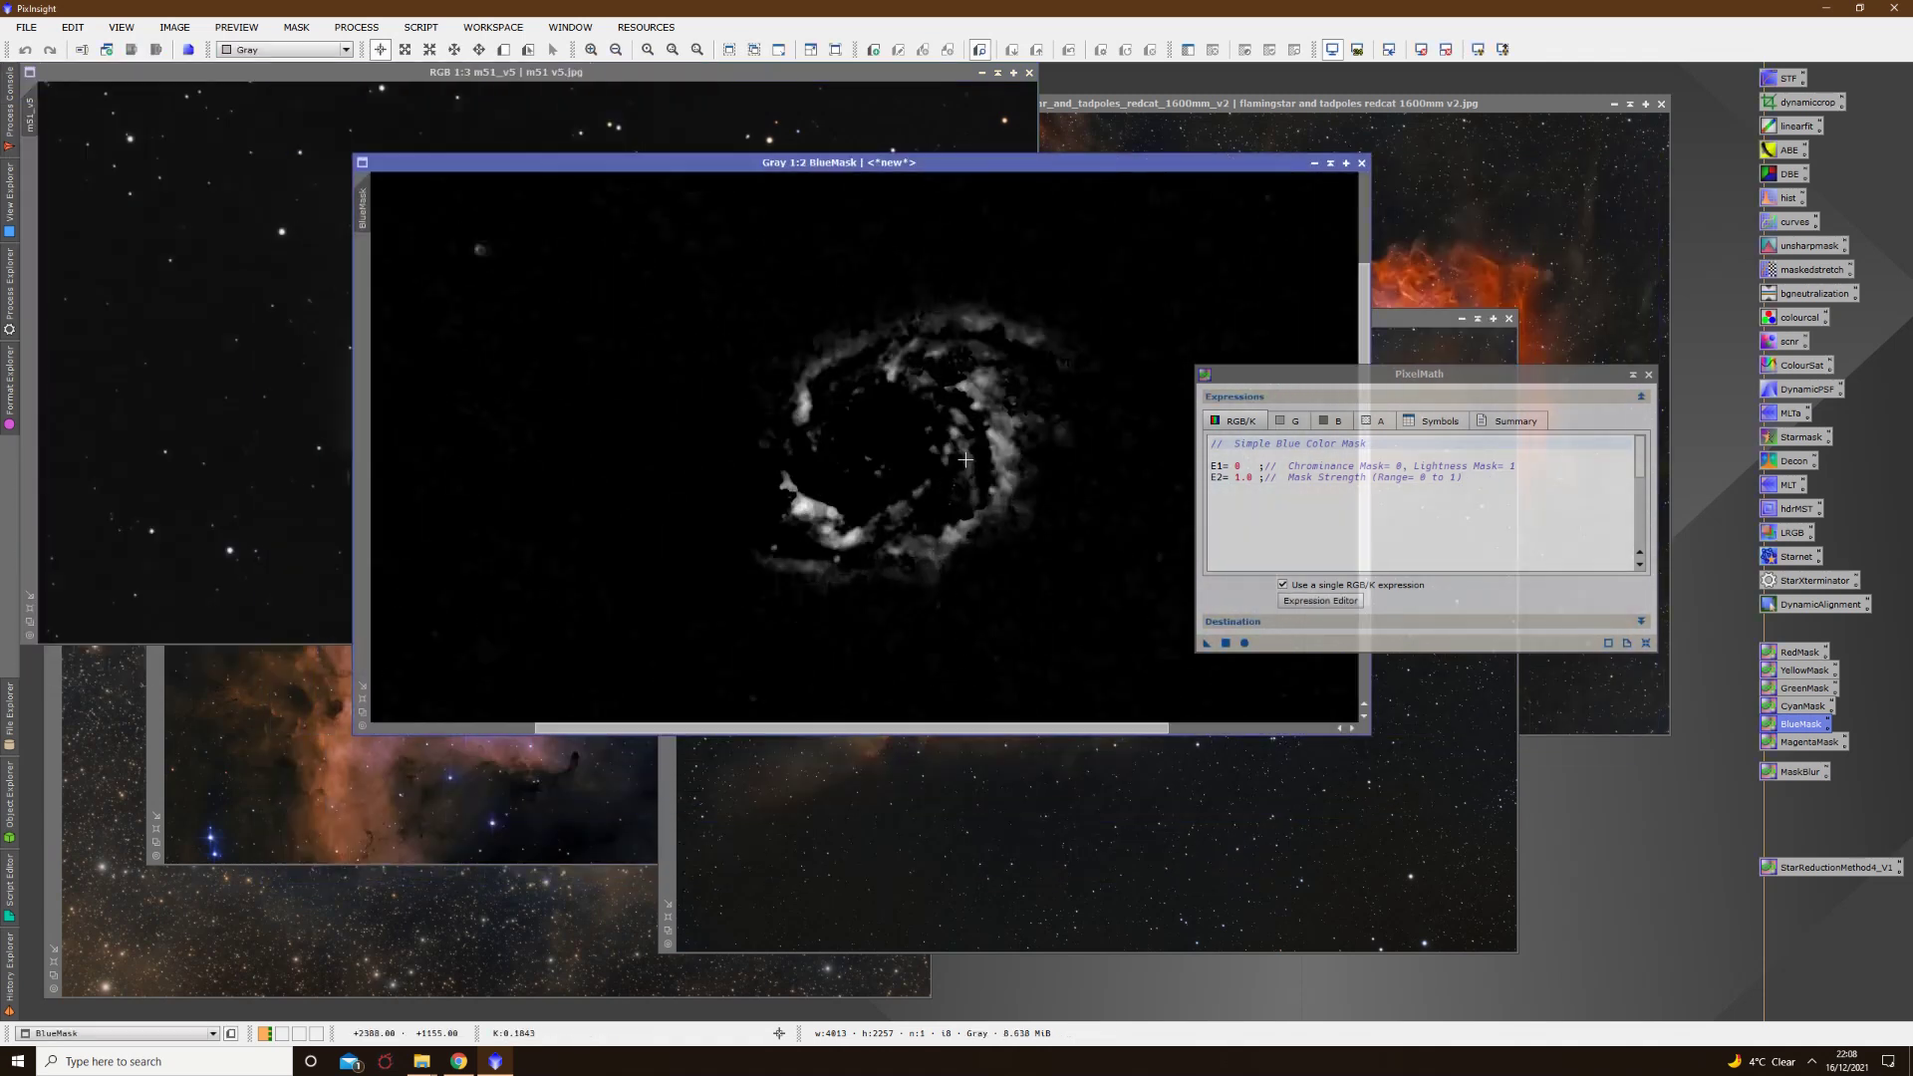
scroll(1014, 549, "down", 1)
Step: Blur the BlueMask image twice with the MaskBlur process and apply it as the mask on m51_v5
double_click(1795, 773)
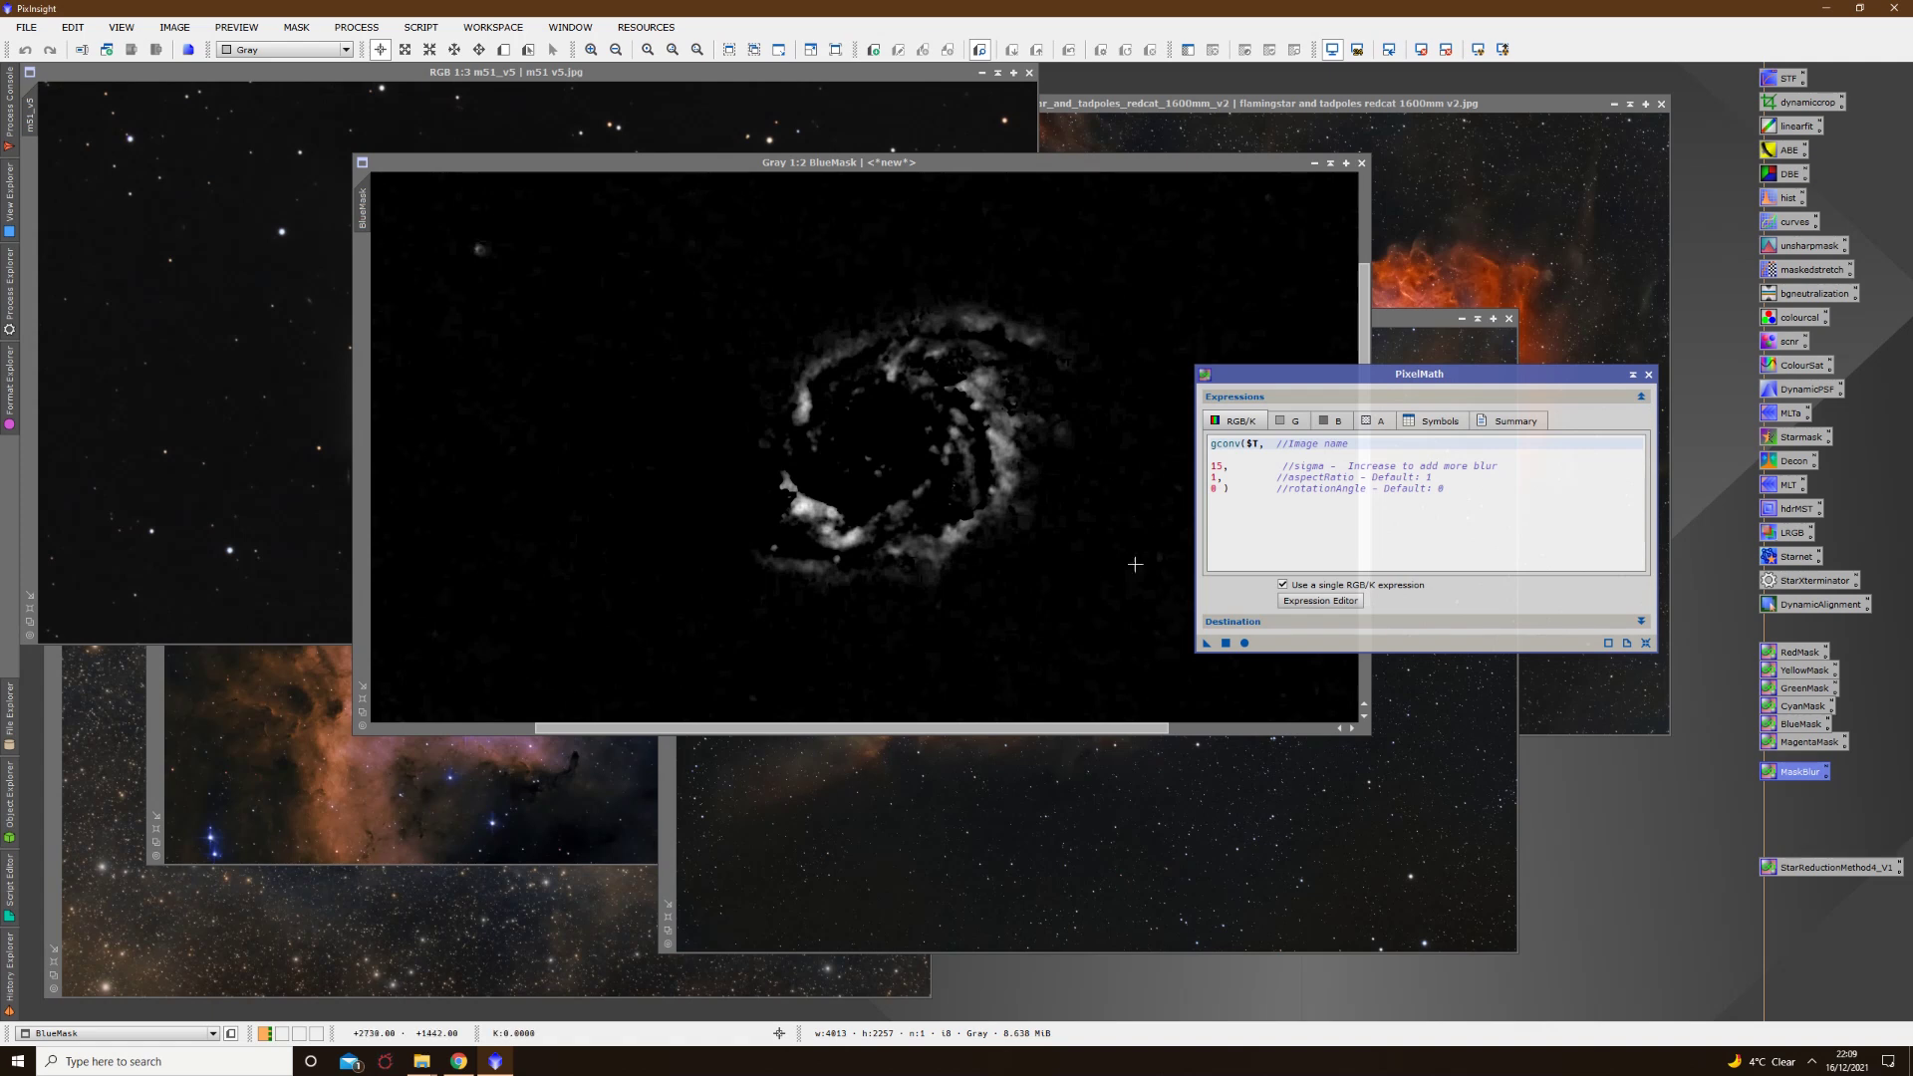
left_click_drag(1206, 643, 875, 525)
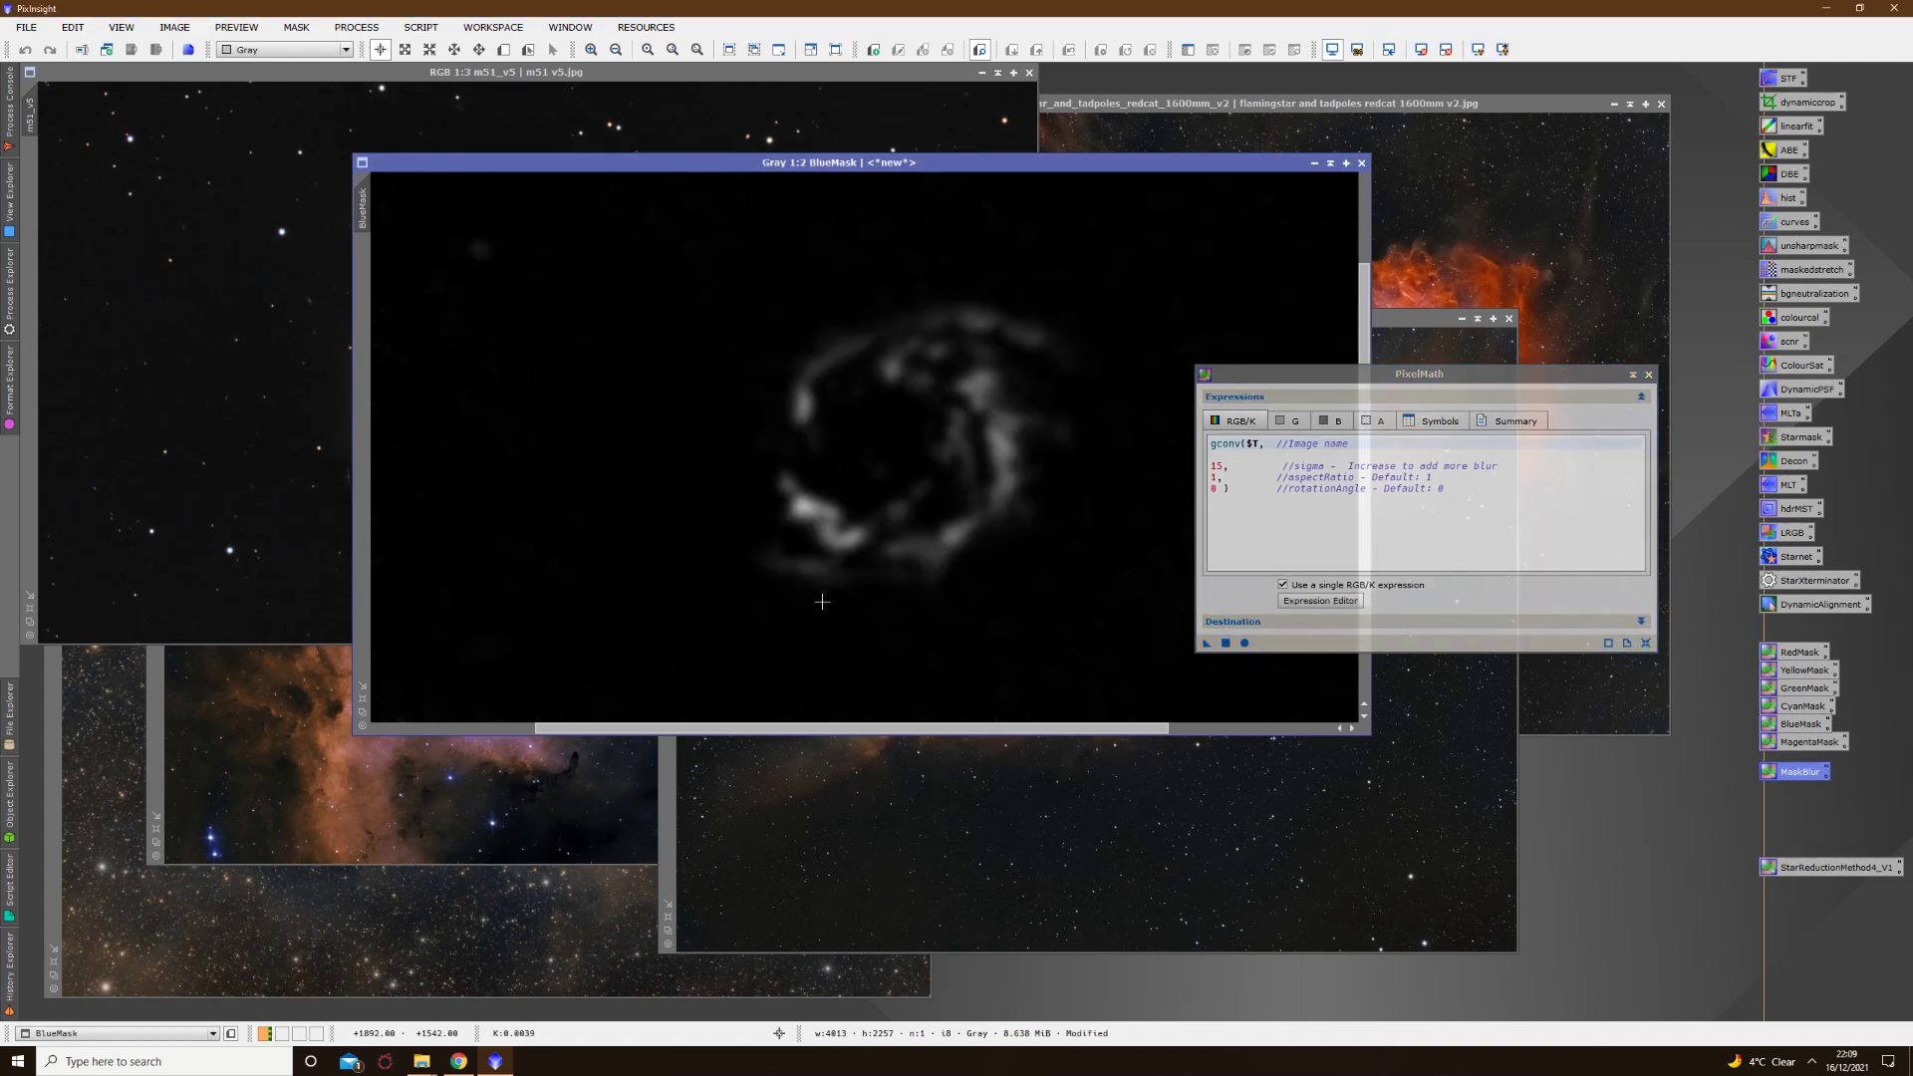
left_click_drag(1207, 642, 932, 651)
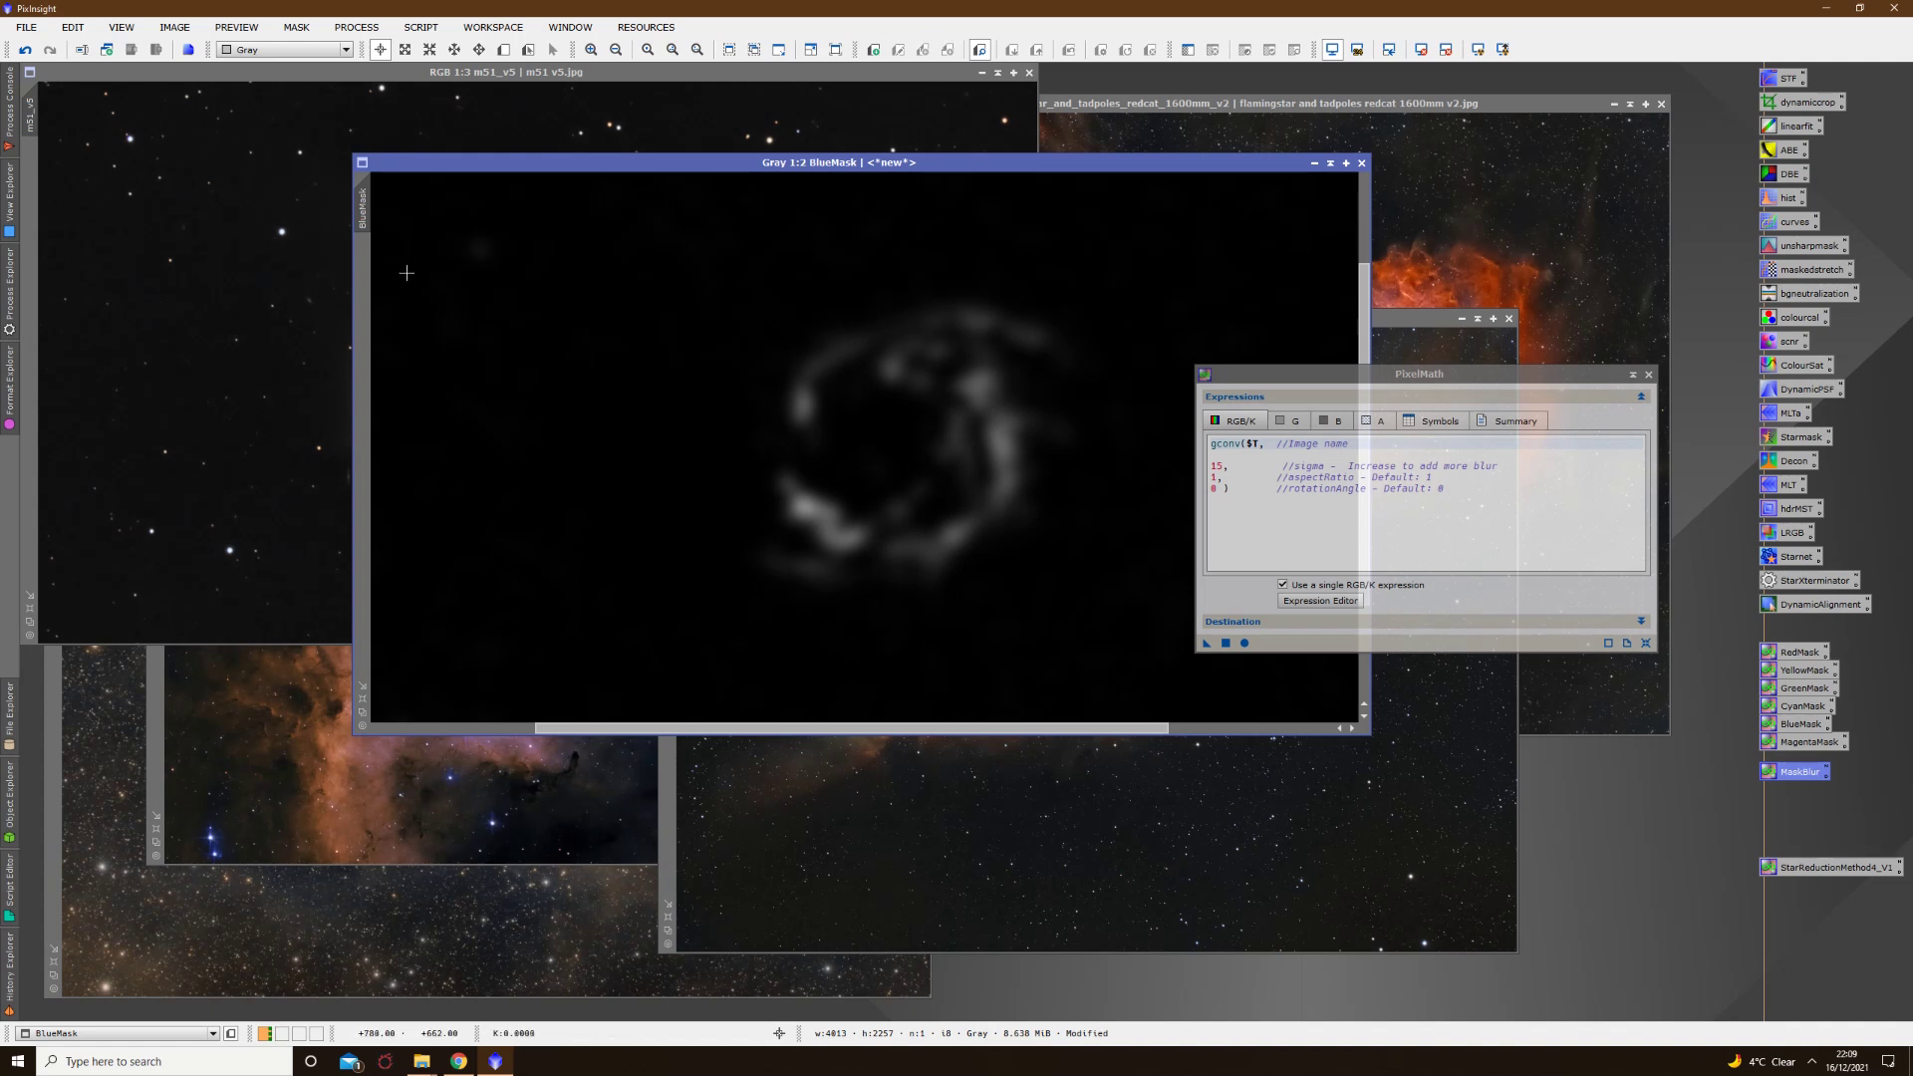
left_click_drag(362, 211, 28, 189)
left_click(173, 250)
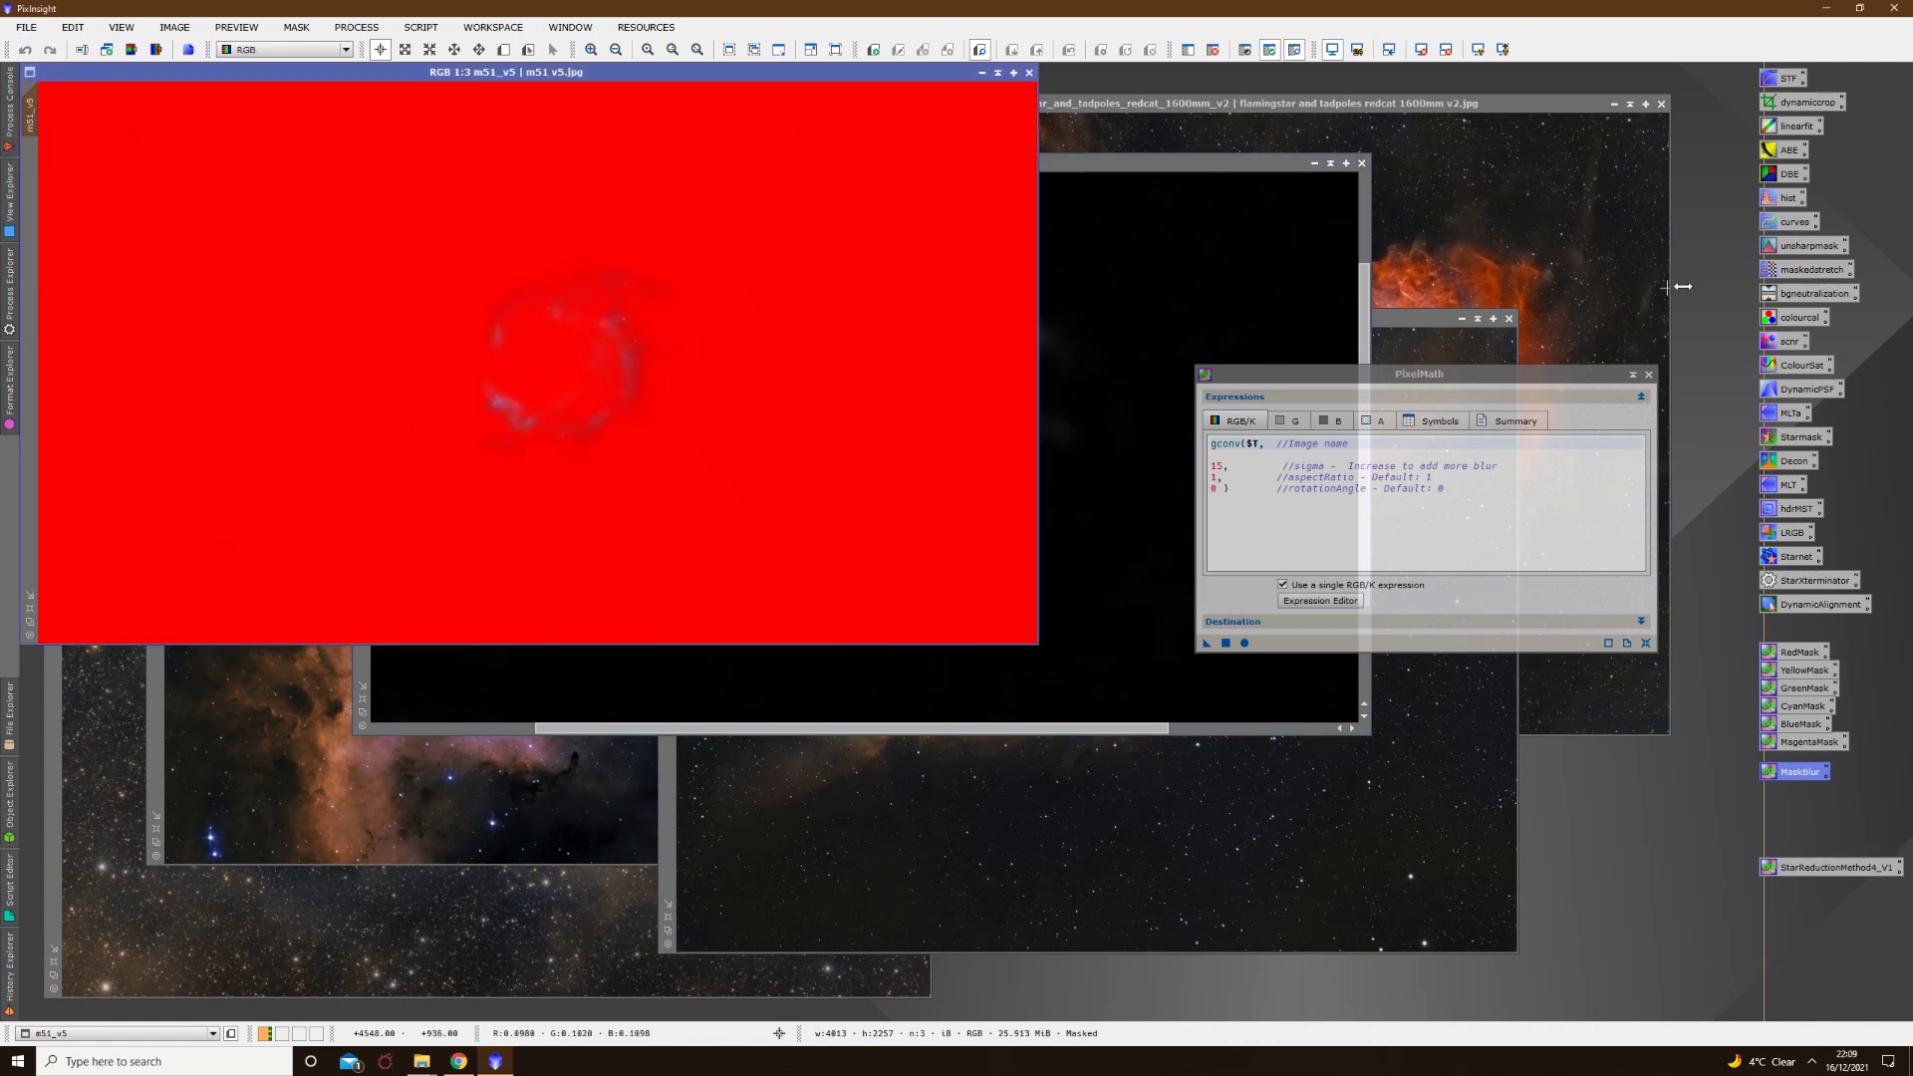
Step: Open CurvesTransformation with a real-time preview of m51_v5 and frame the preview on the spiral galaxy and its companion
double_click(1788, 221)
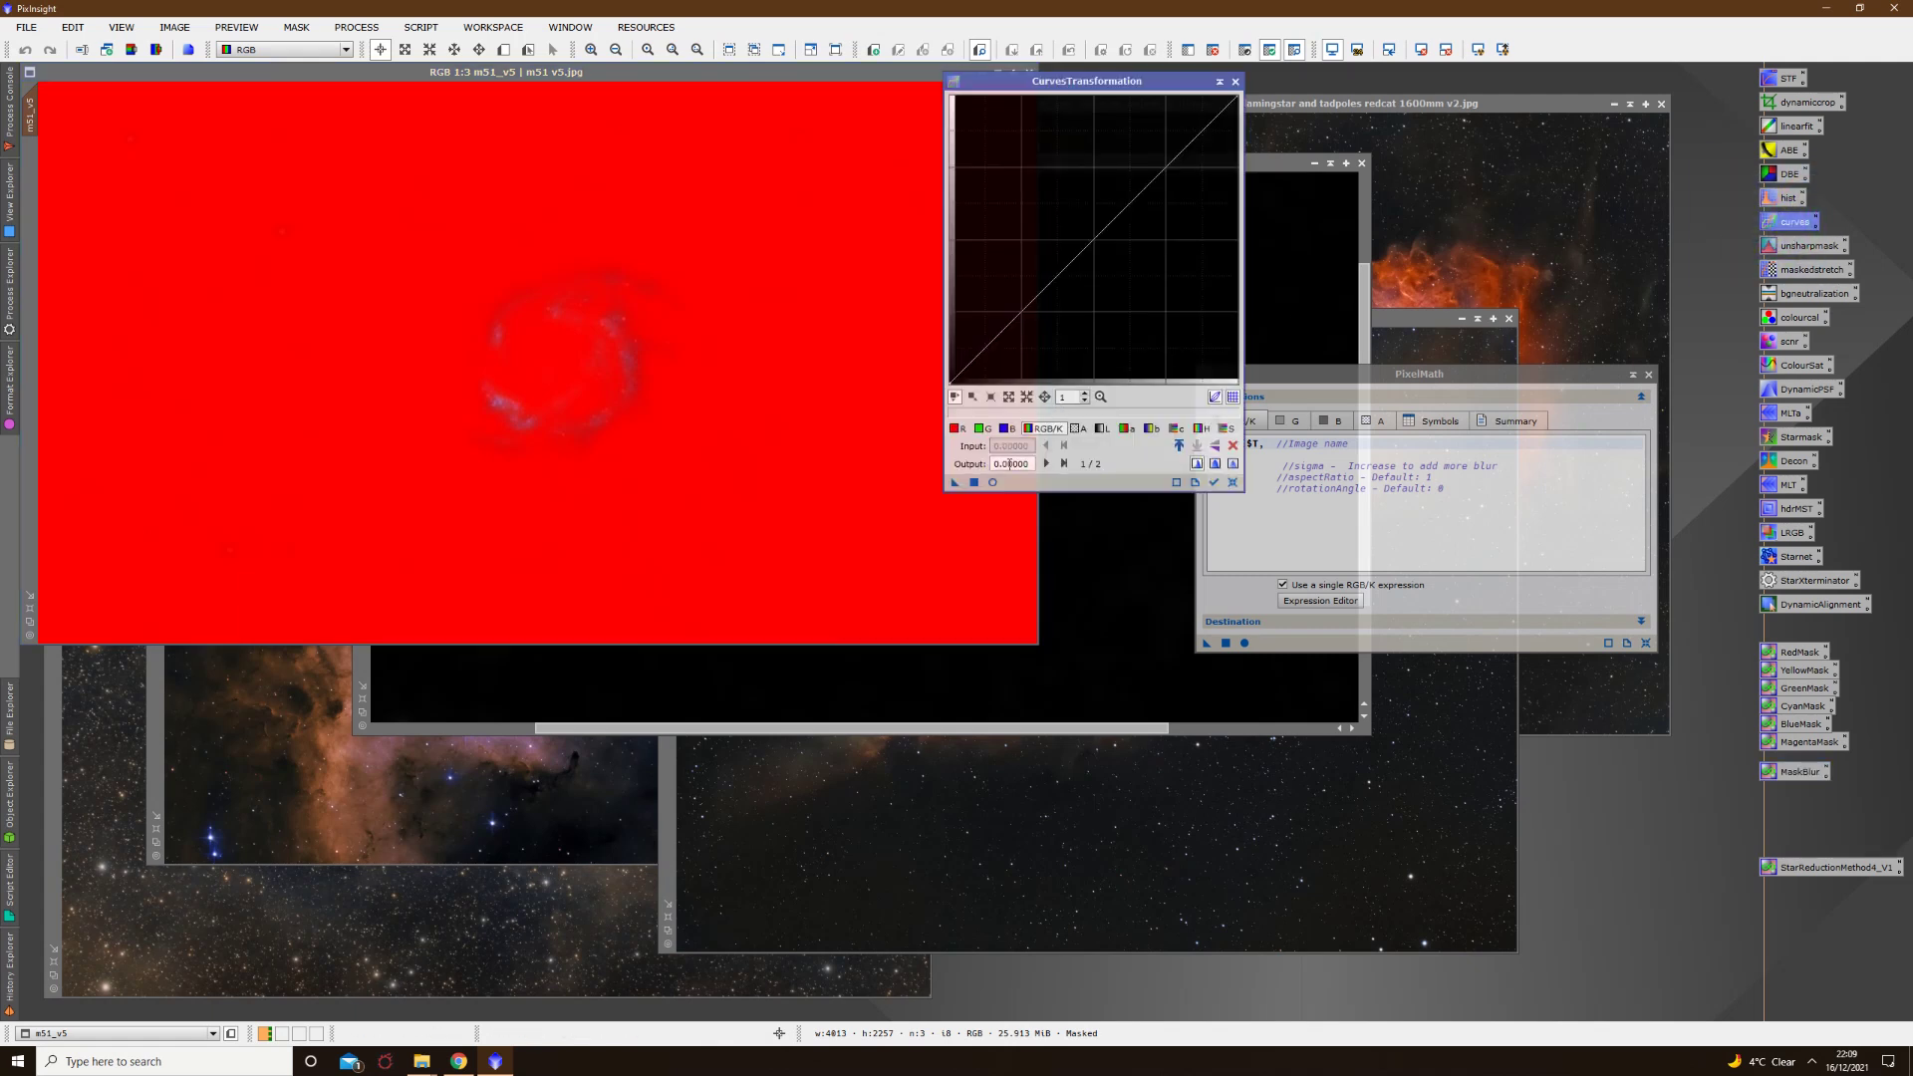
left_click(993, 482)
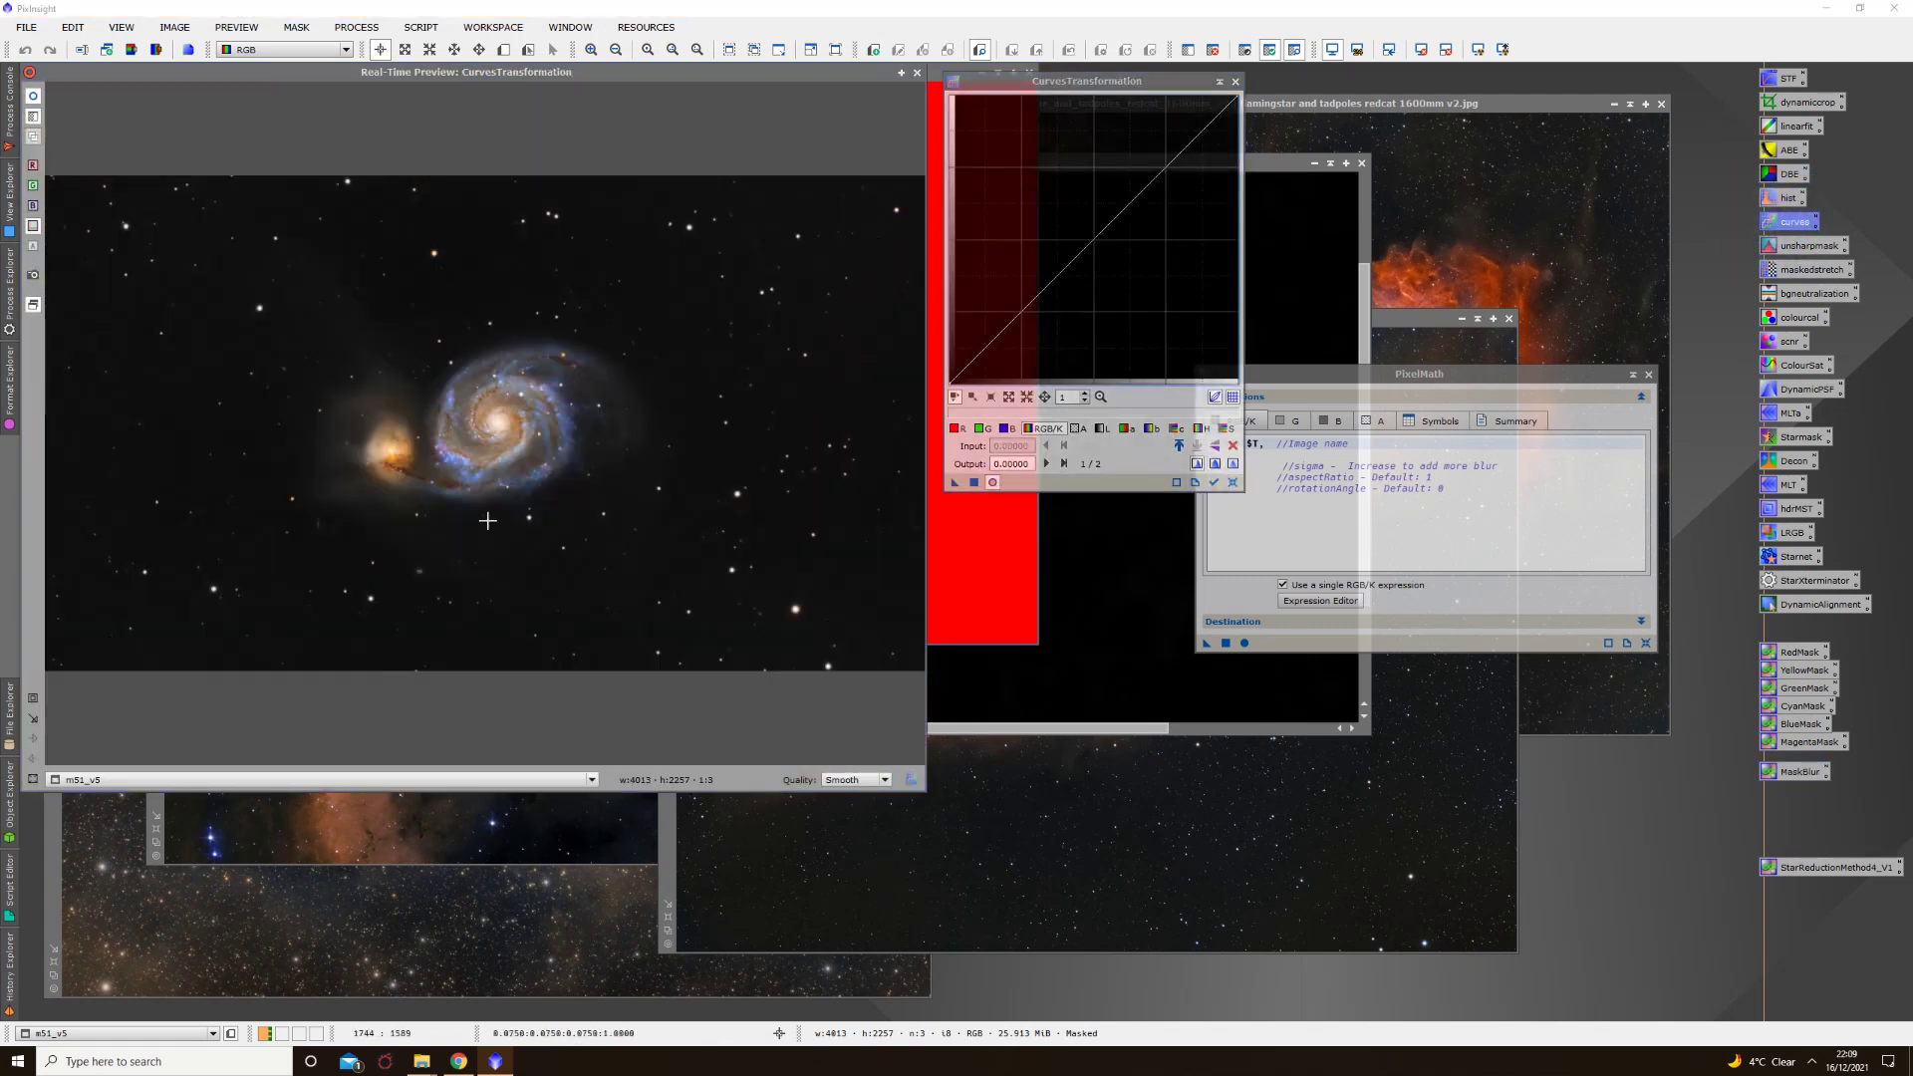
left_click(33, 697)
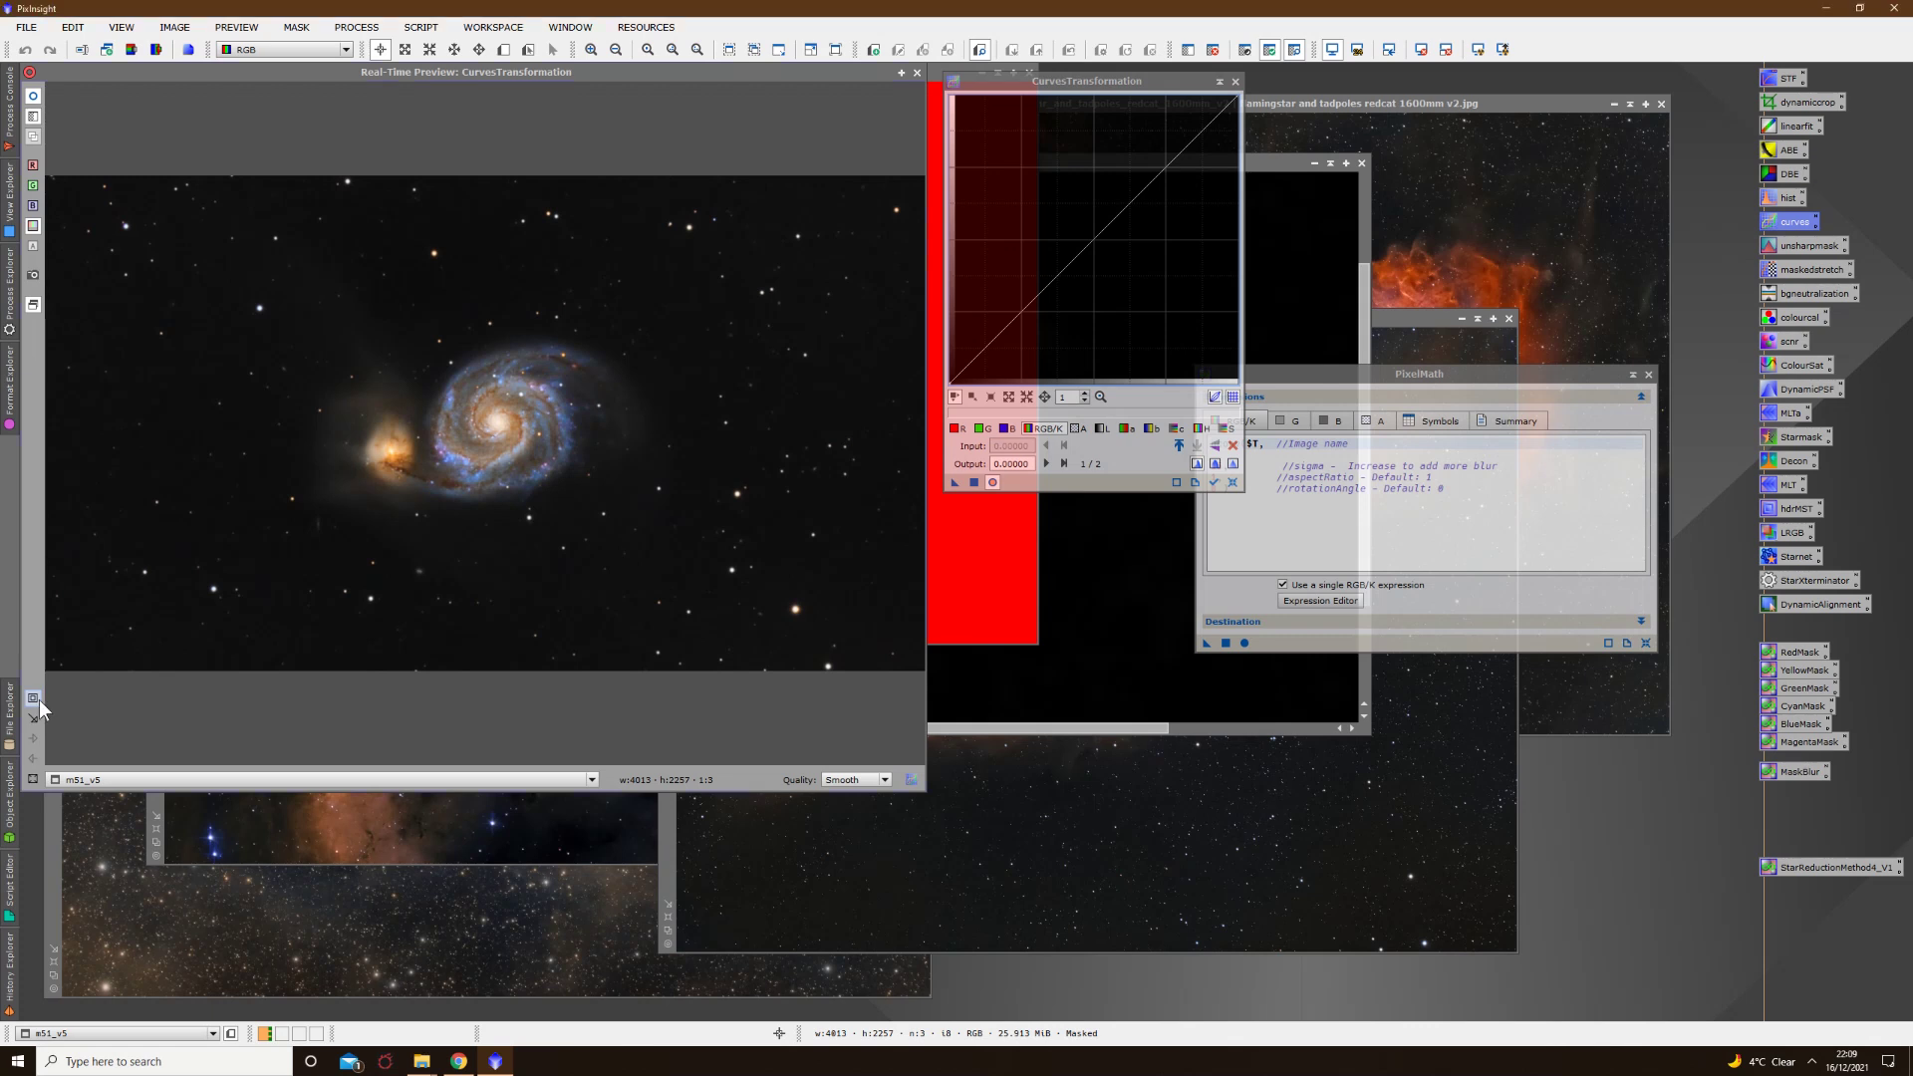
left_click_drag(295, 330, 680, 549)
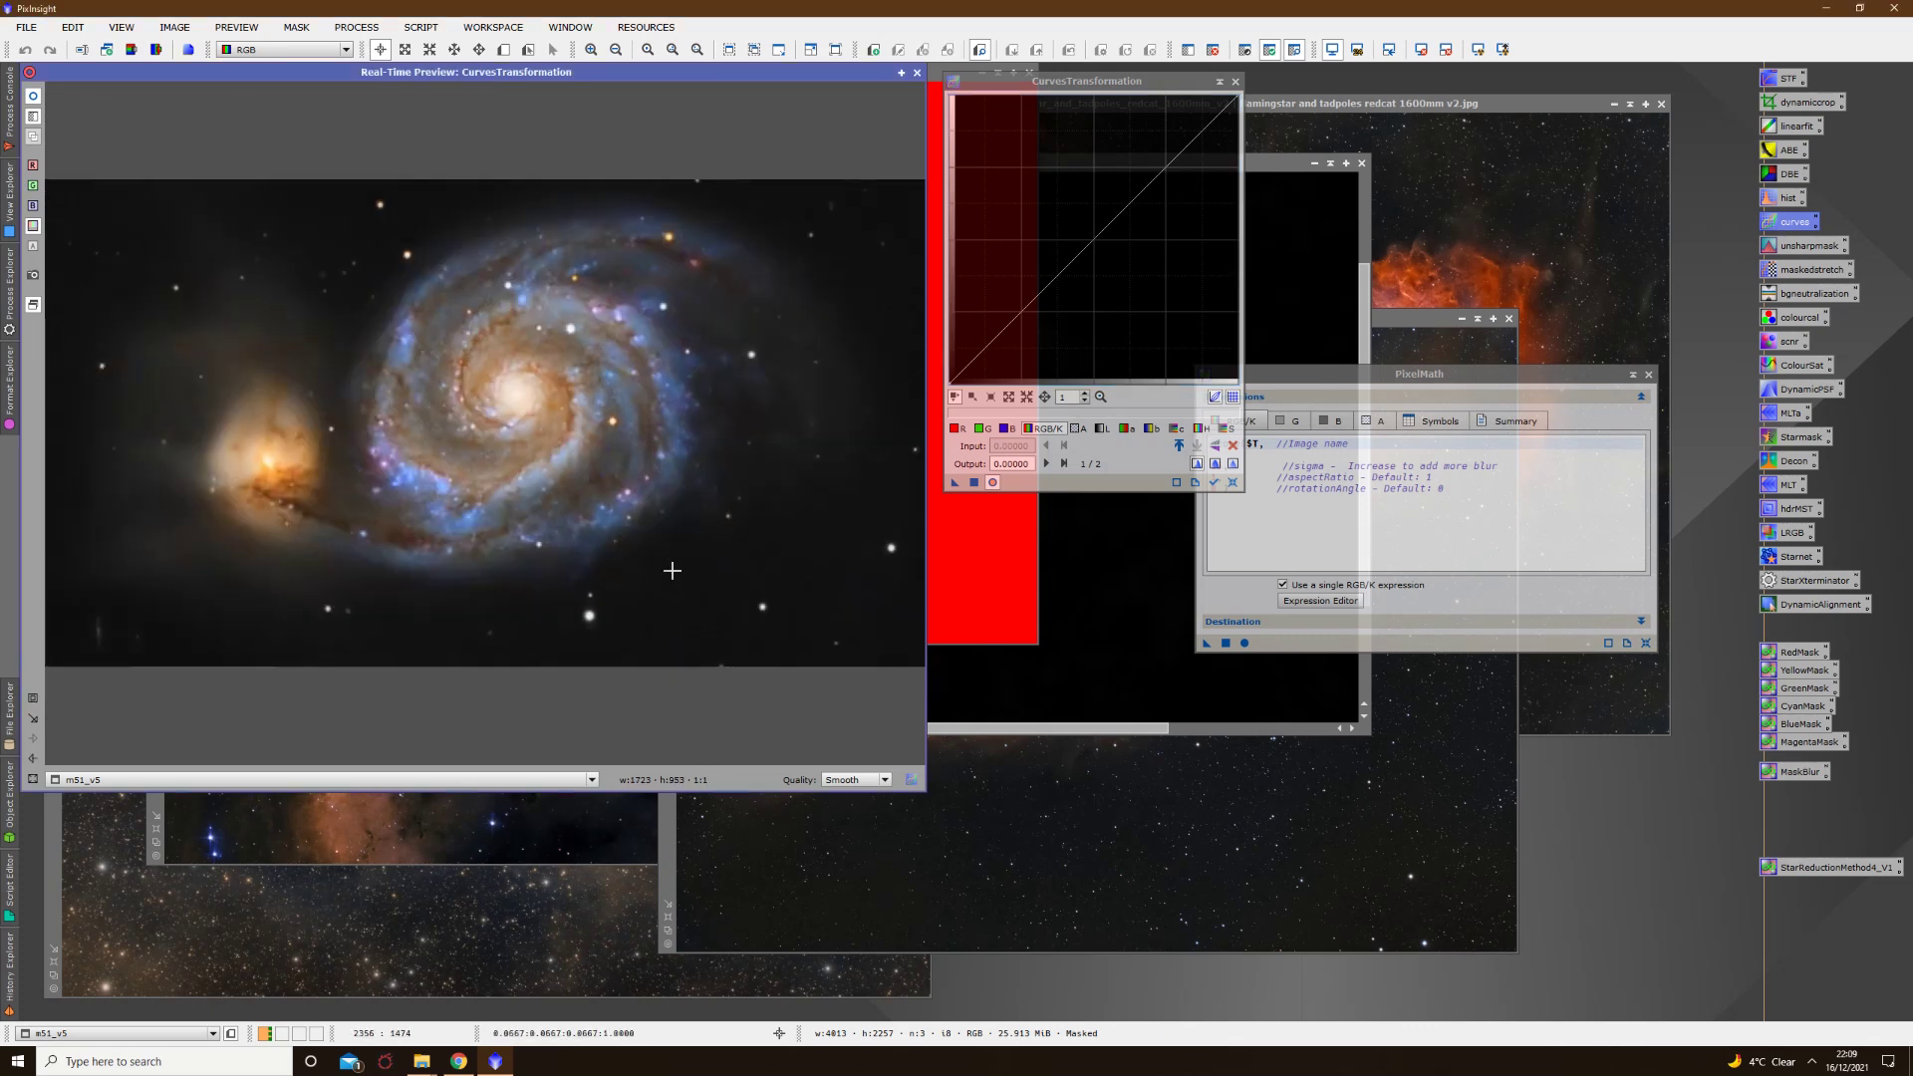
Step: Raise the blue curve to about 0.66 output at 0.35 input, compare before and after, apply it to m51_v5 and reset the curves
left_click(1006, 428)
left_click_drag(1034, 299, 1049, 194)
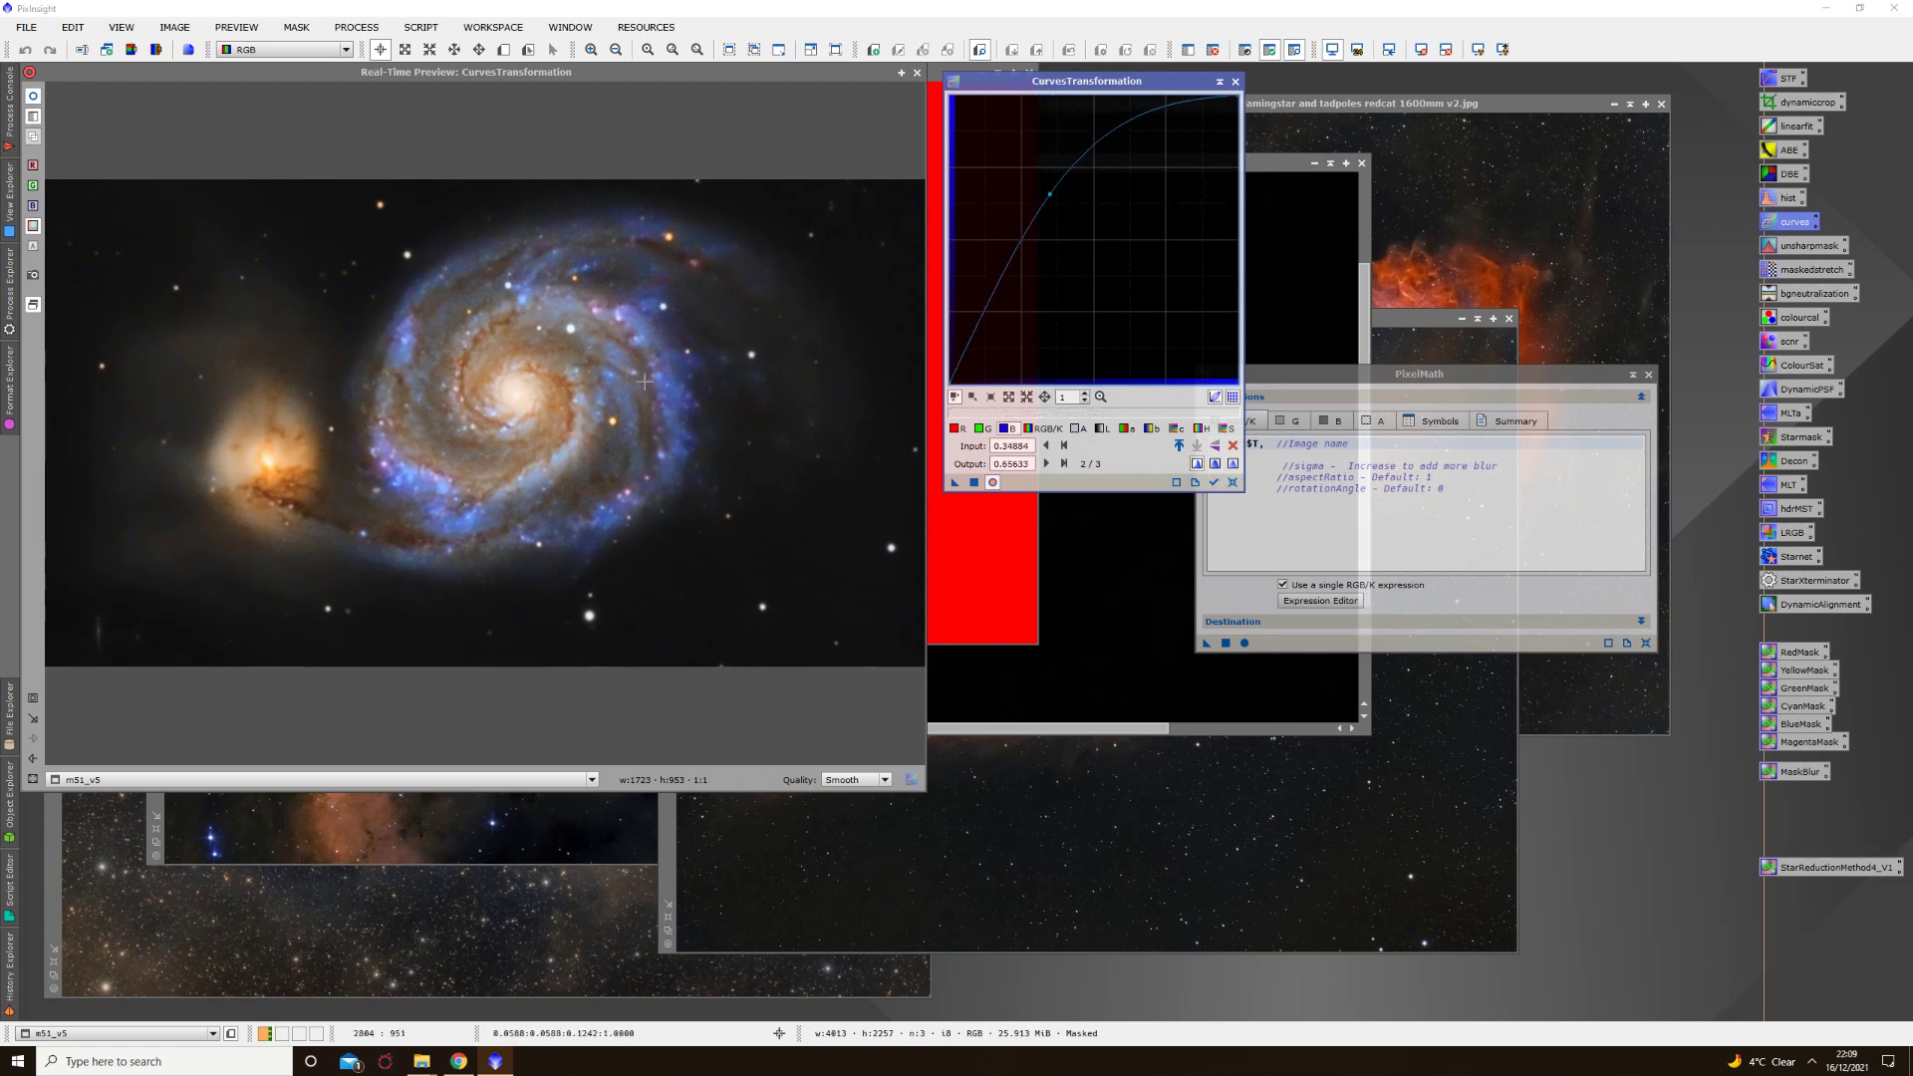
left_click(38, 96)
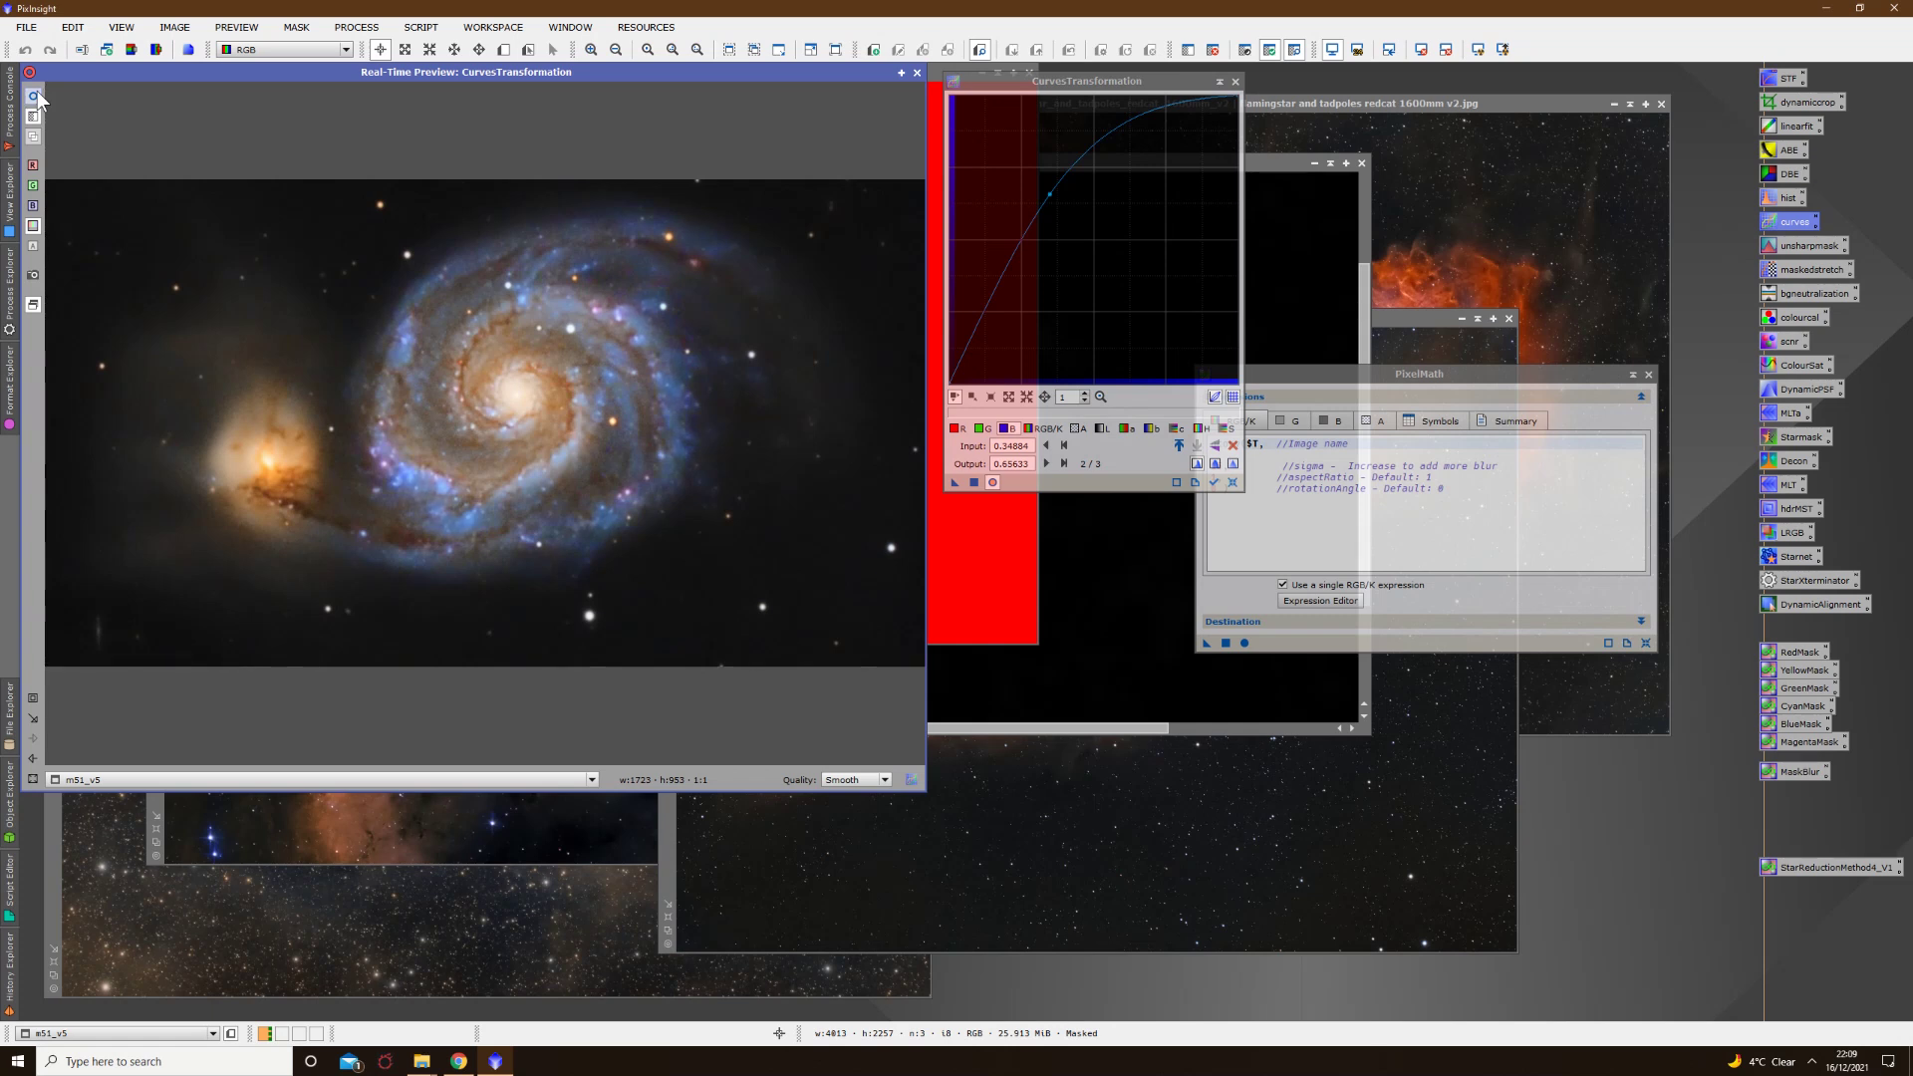
left_click(972, 481)
left_click(1213, 482)
left_click(1233, 482)
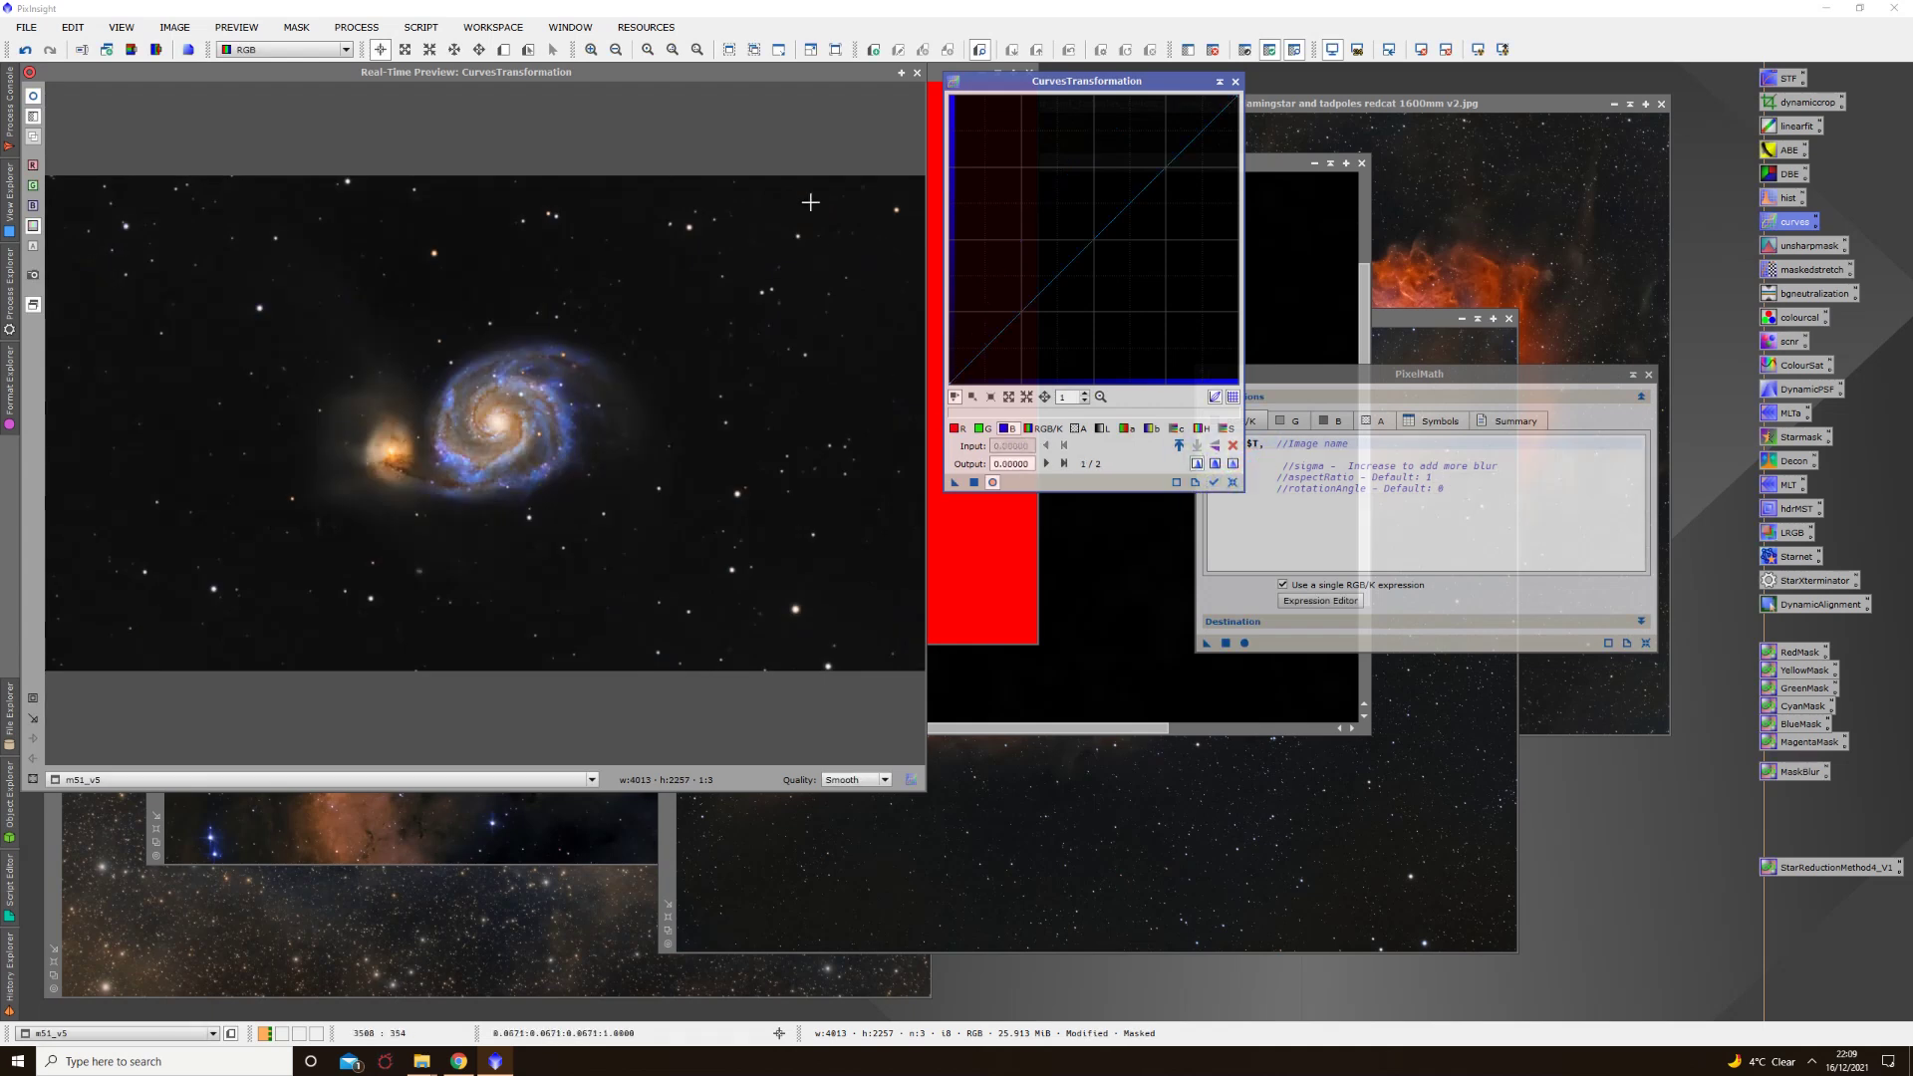
Step: Close the real-time preview and remove the mask from m51_v5
left_click(916, 74)
right_click(667, 341)
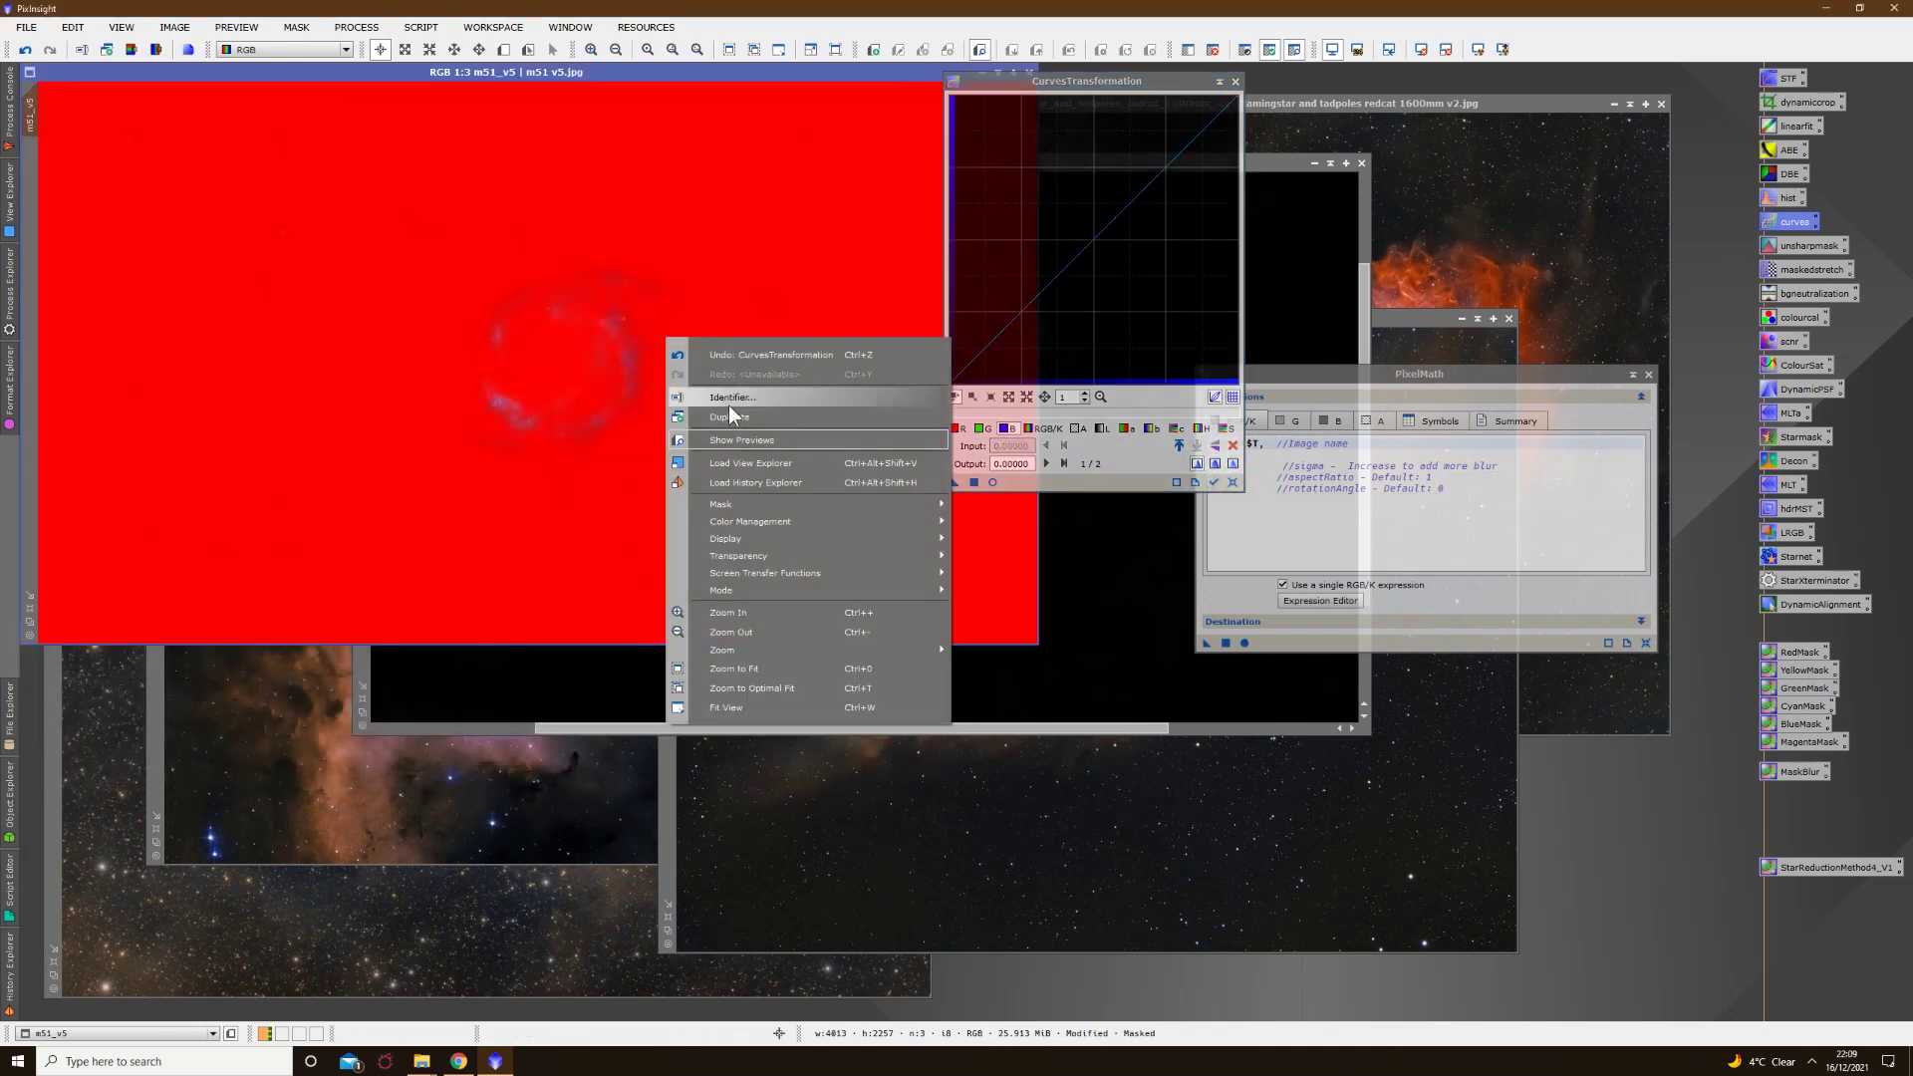
mouse_move(792, 504)
left_click(1020, 525)
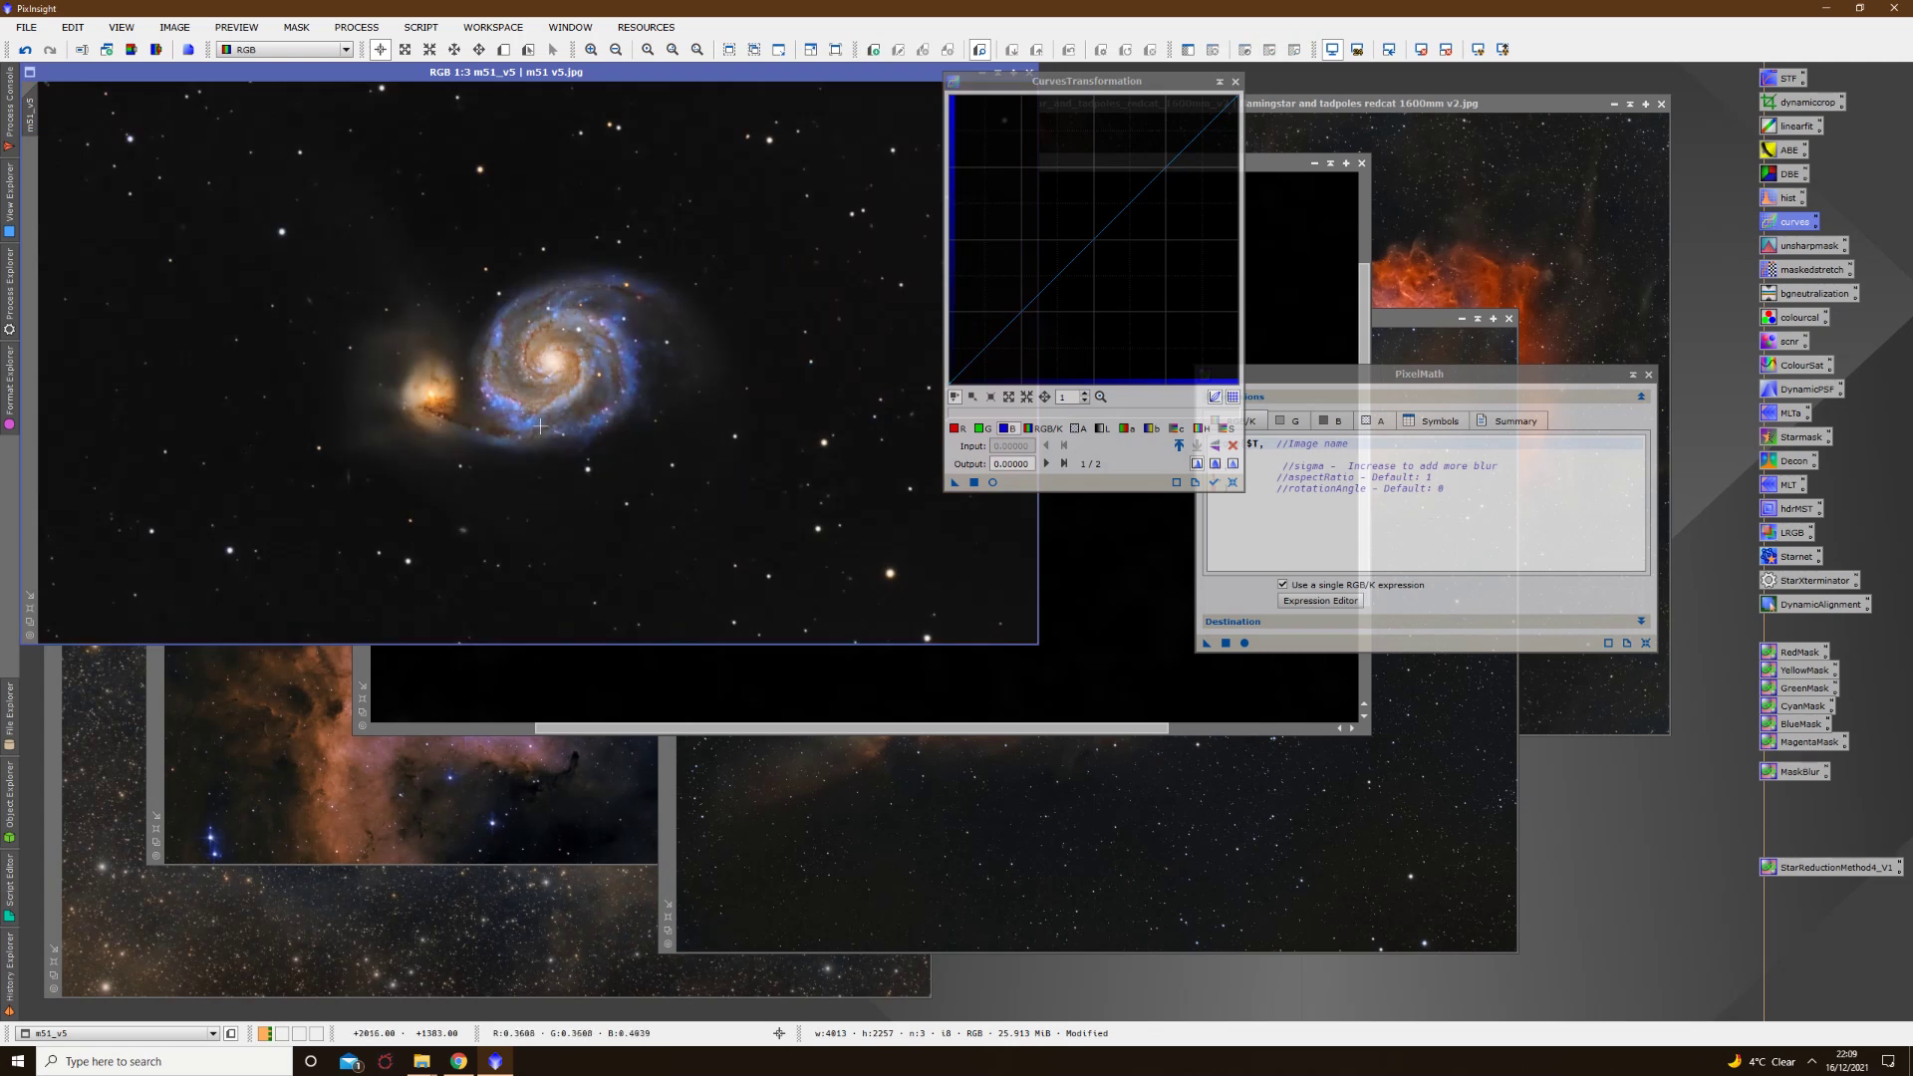
Step: Create a red colour mask of m51_v5 with the RedMask process
scroll(590, 388, "up", 2)
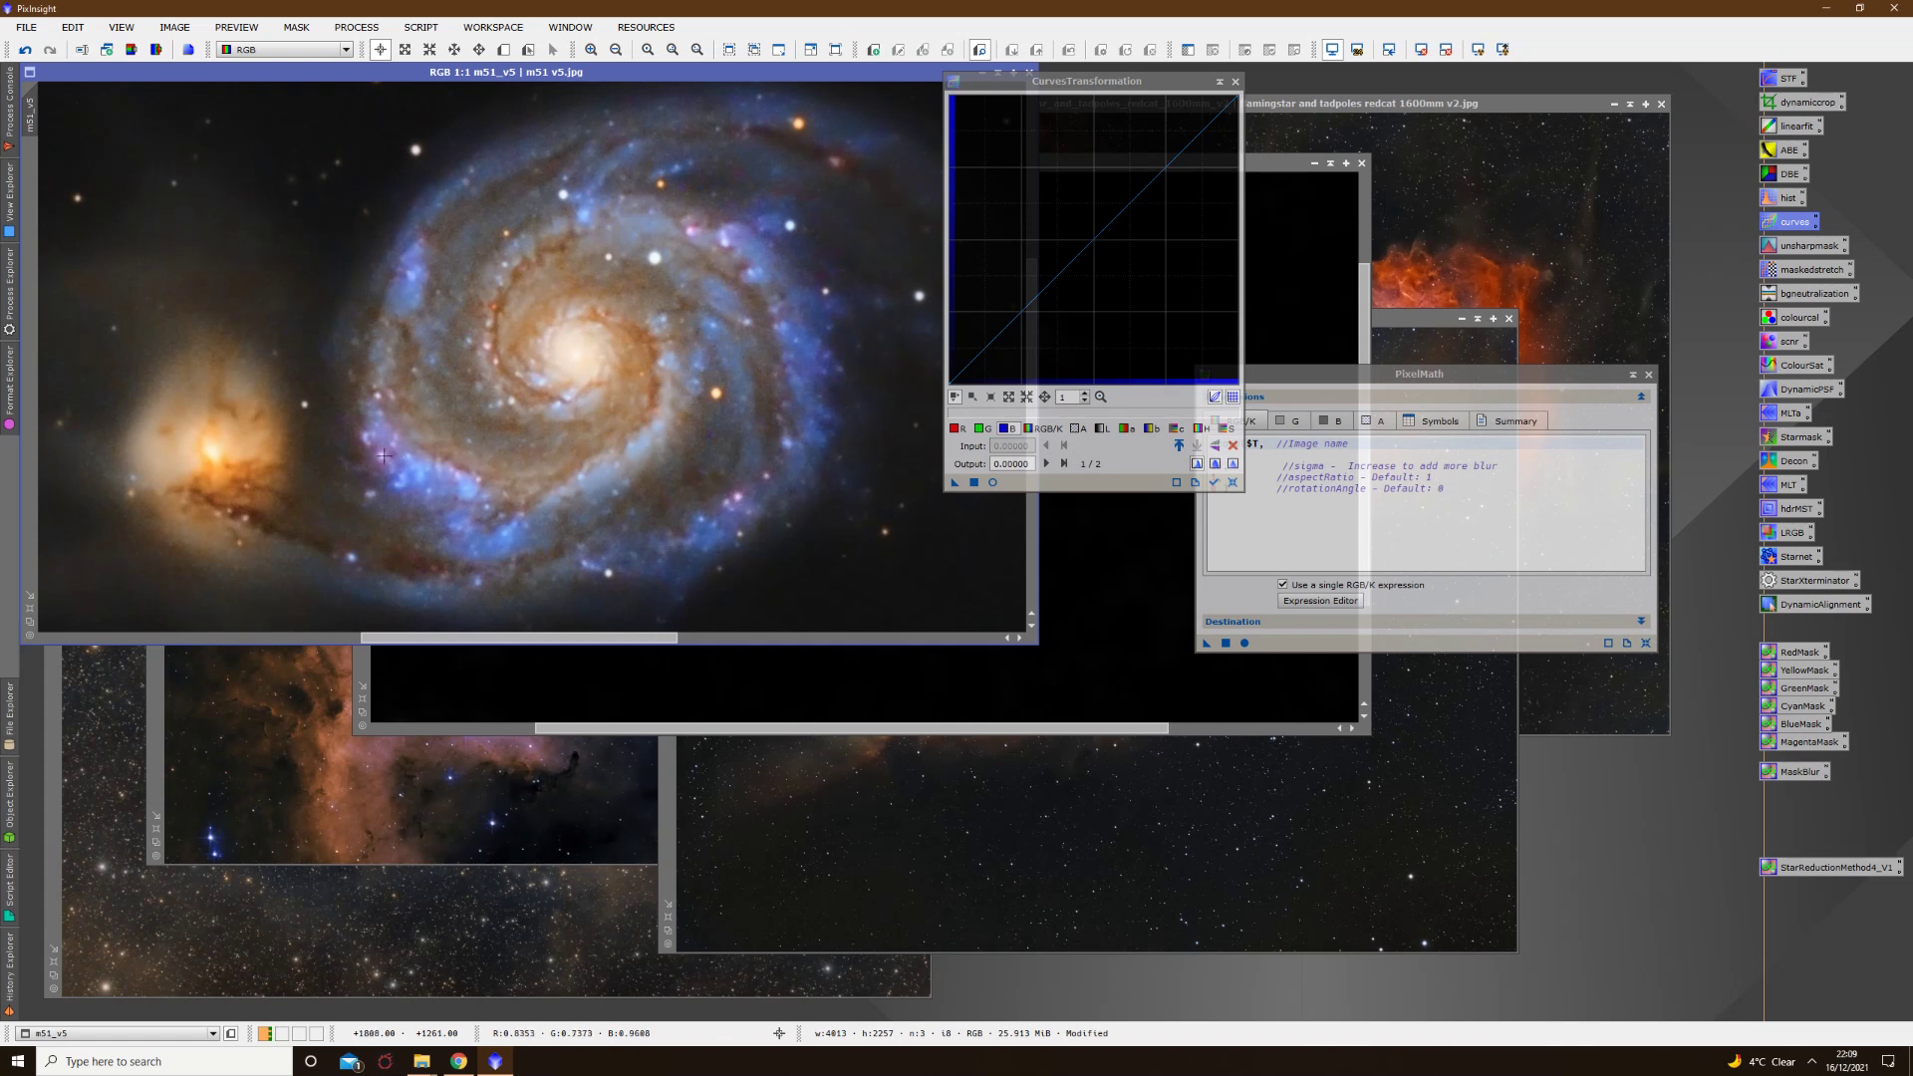
scroll(382, 459, "down", 1)
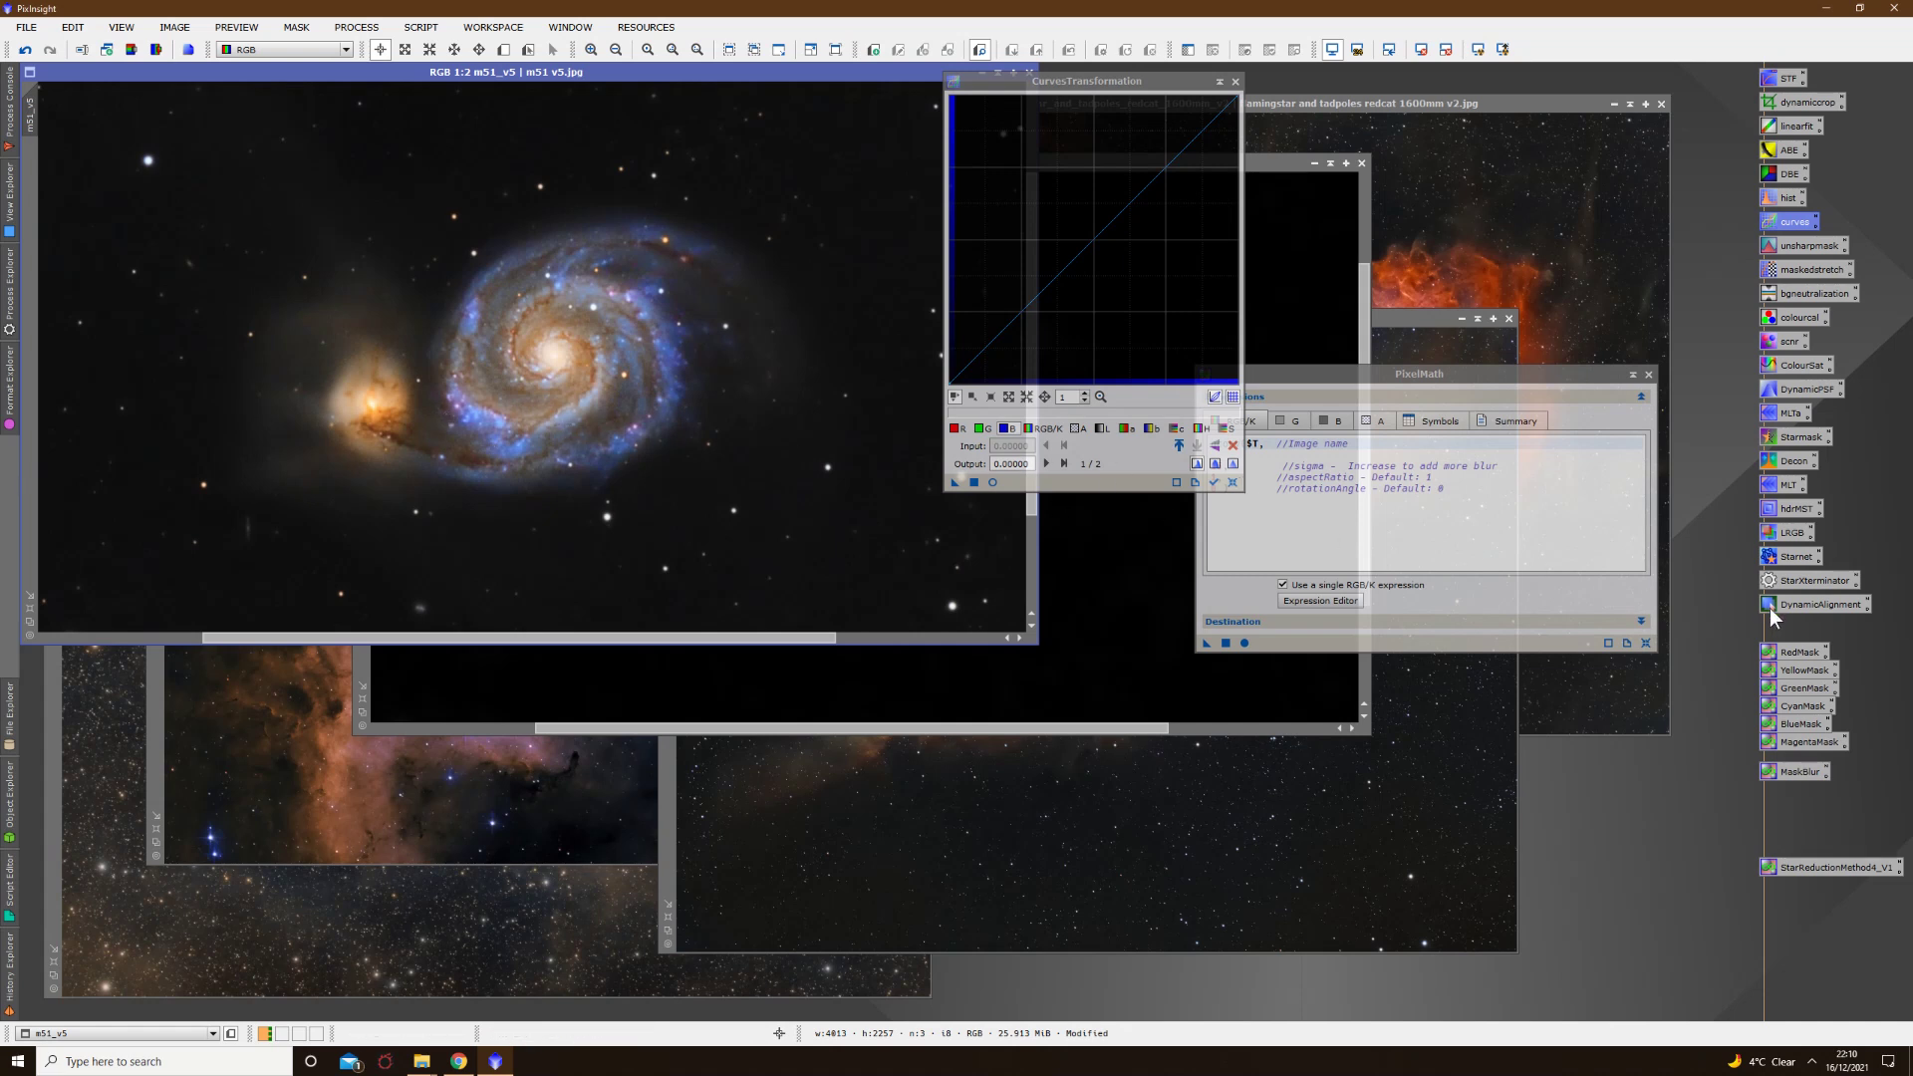
double_click(1793, 653)
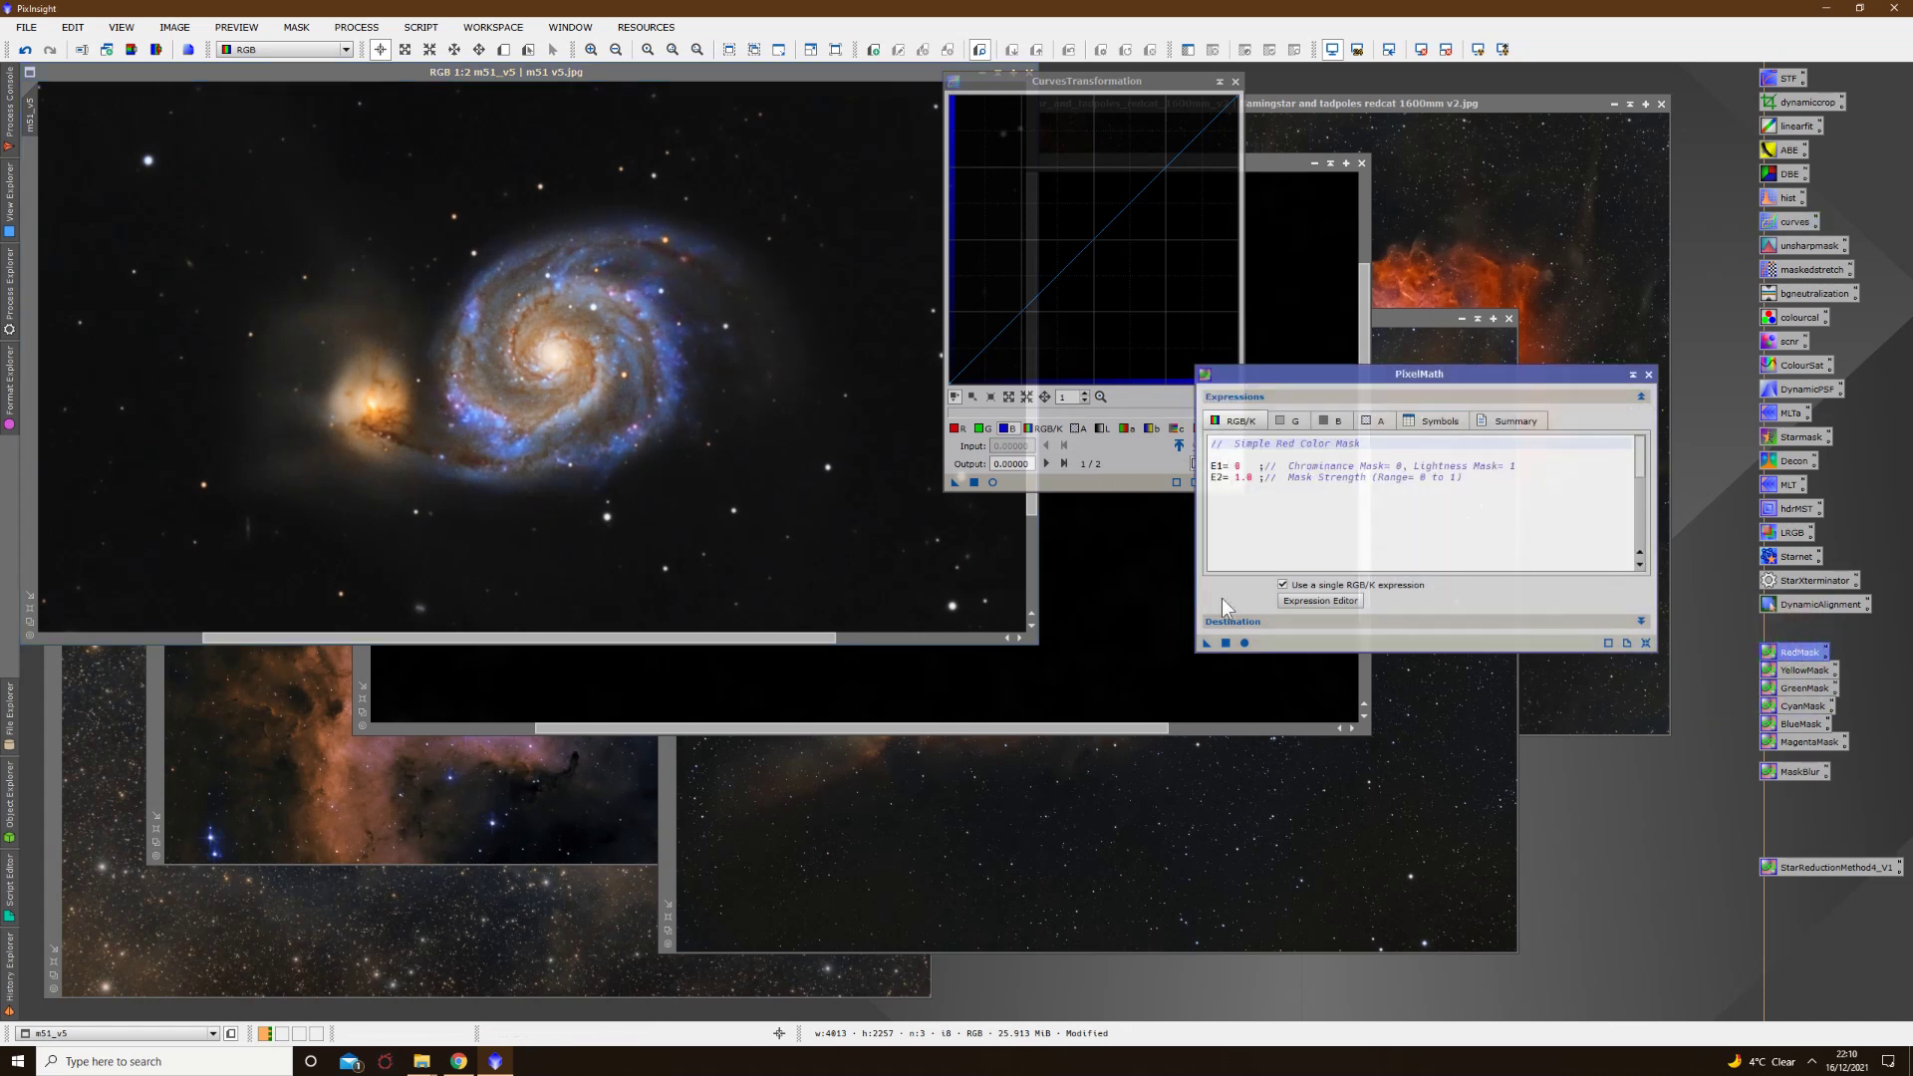
left_click_drag(1205, 643, 762, 446)
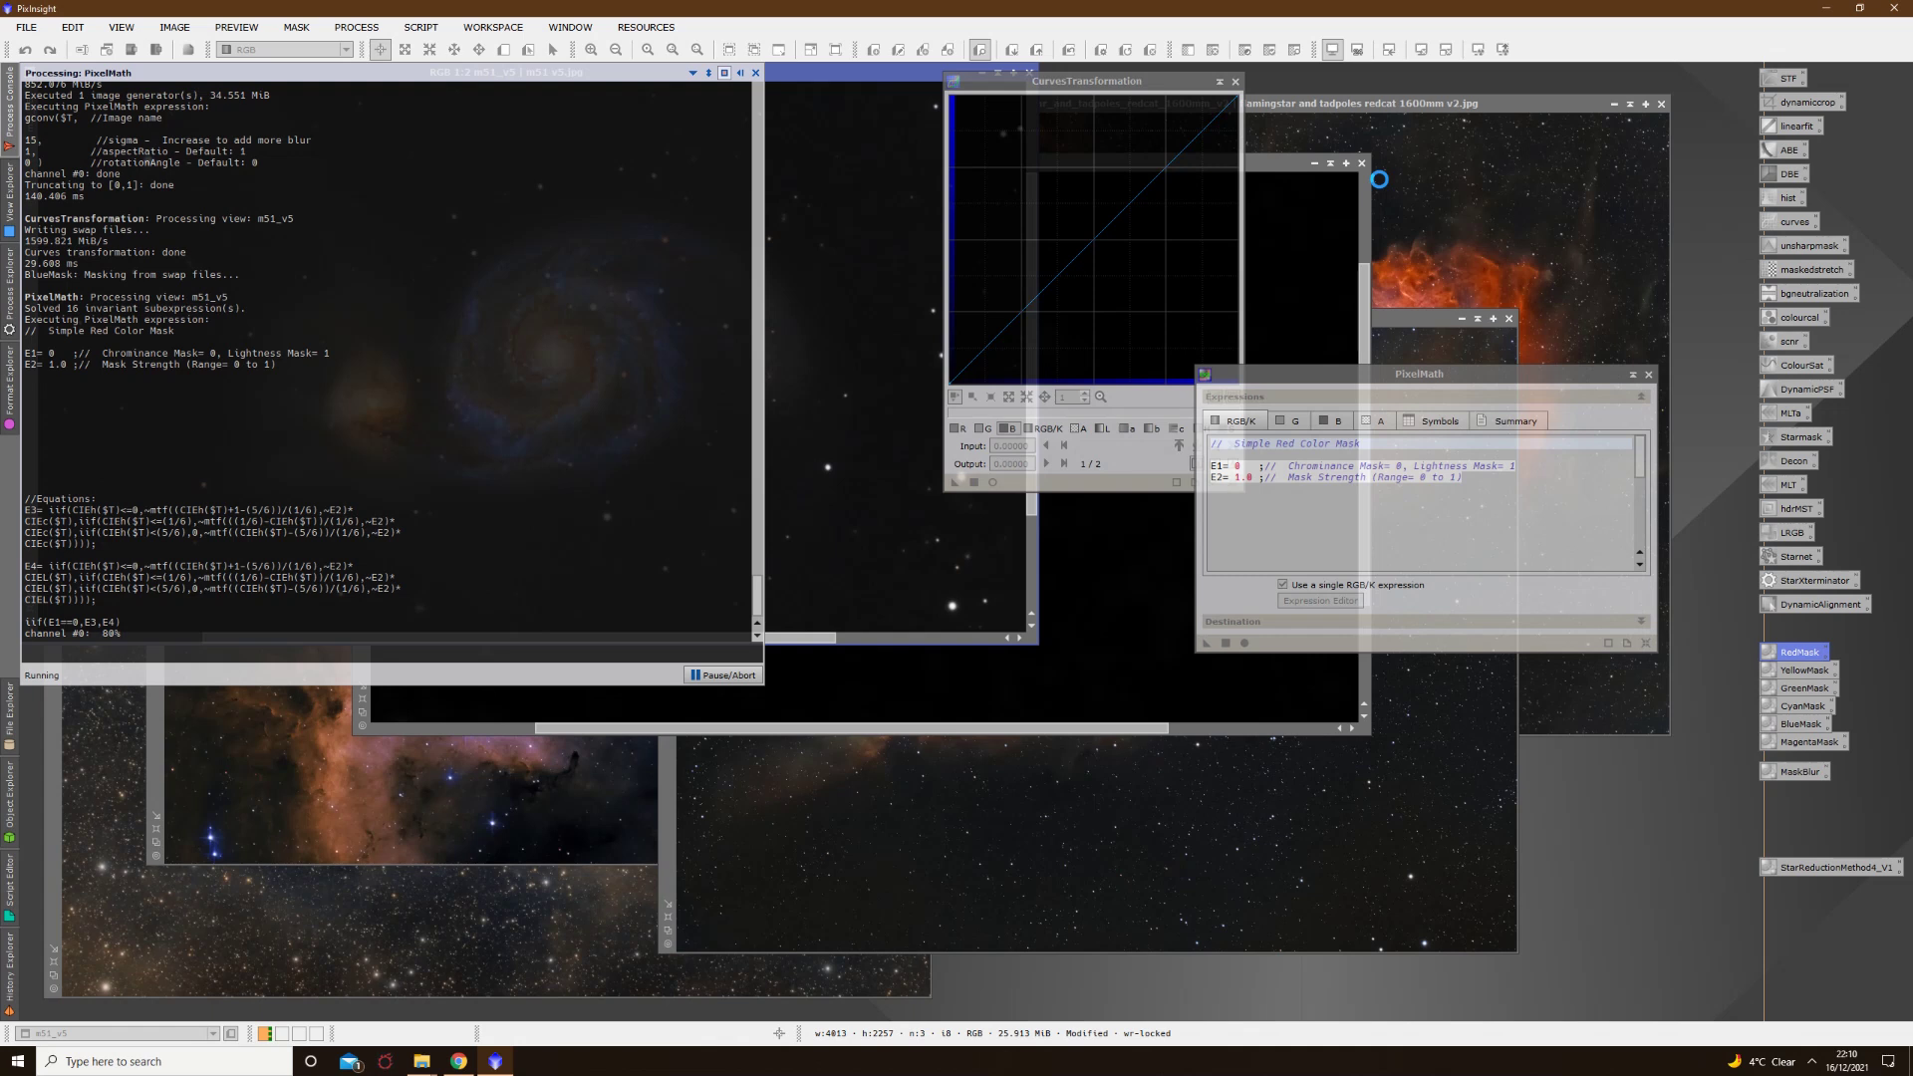
Step: Close the BlueMask image without saving it and accept breaking its mask references
left_click(1361, 163)
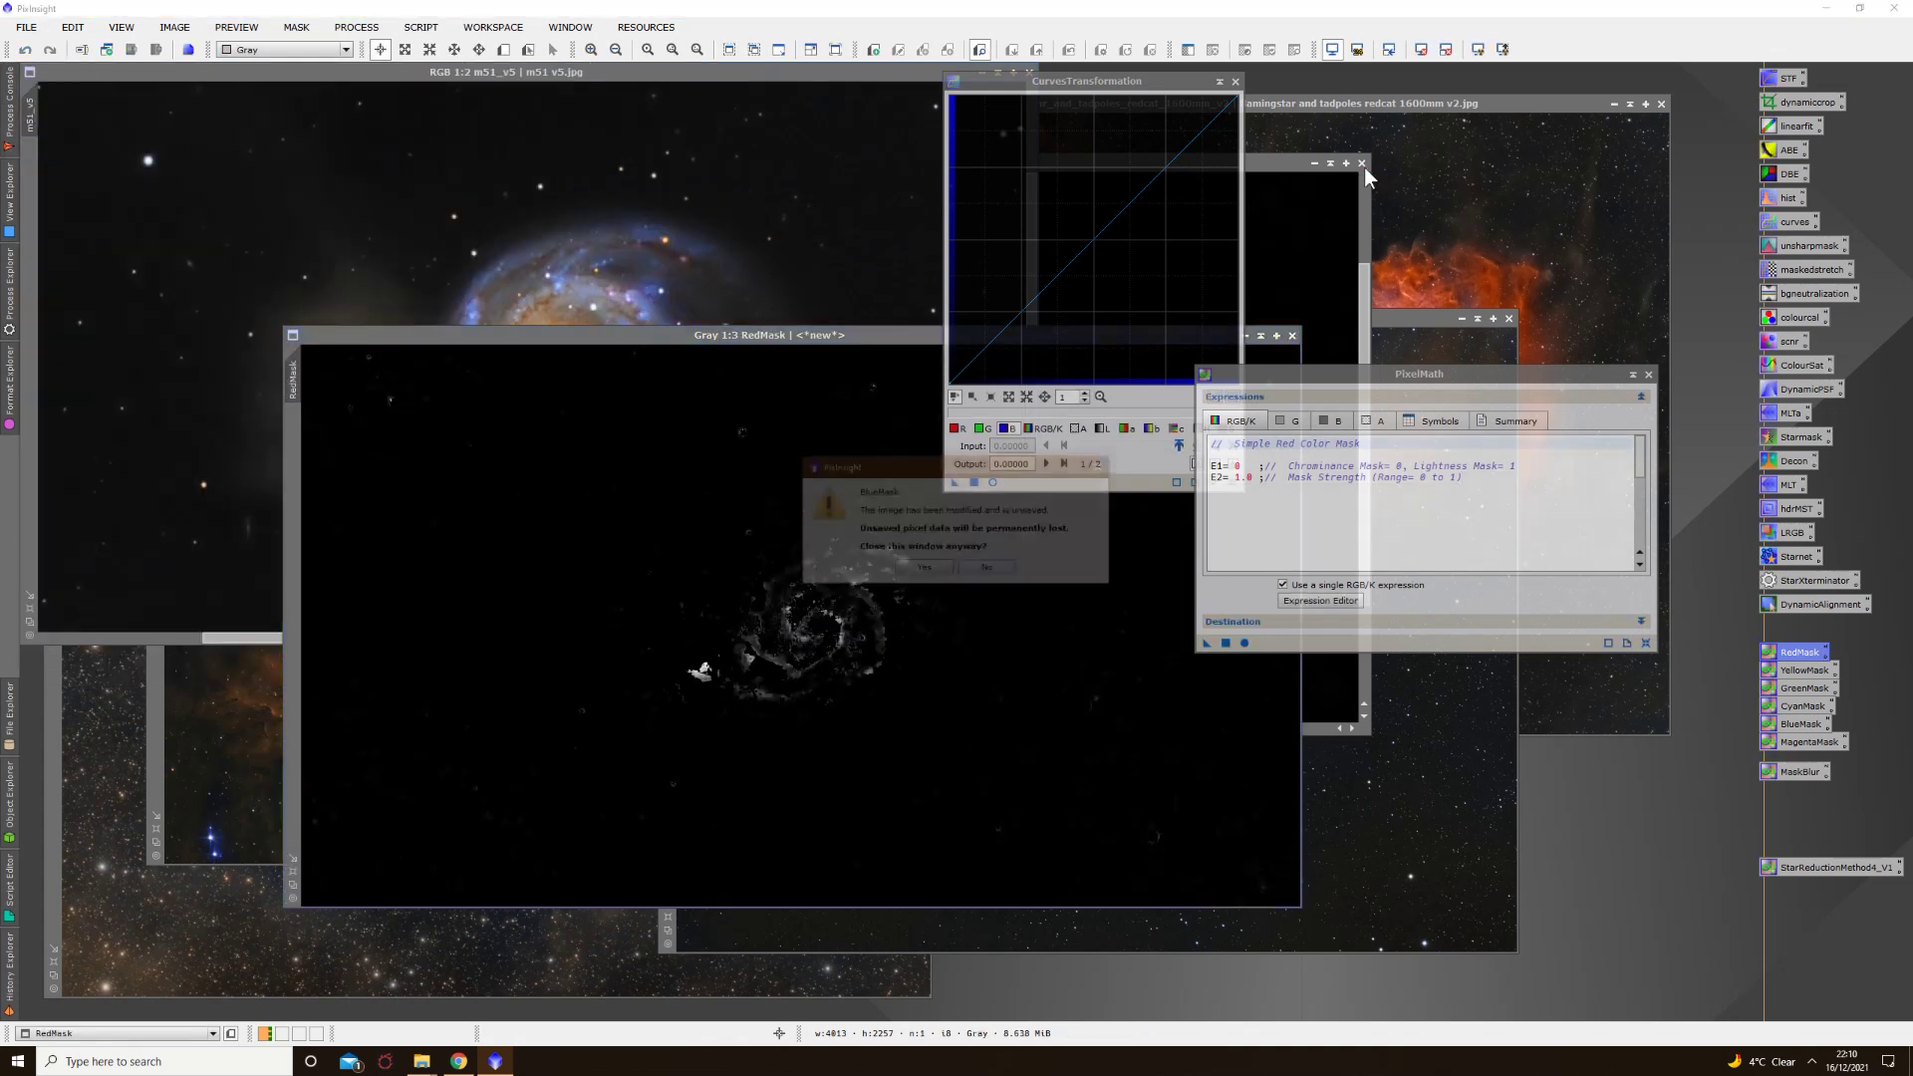
left_click(924, 567)
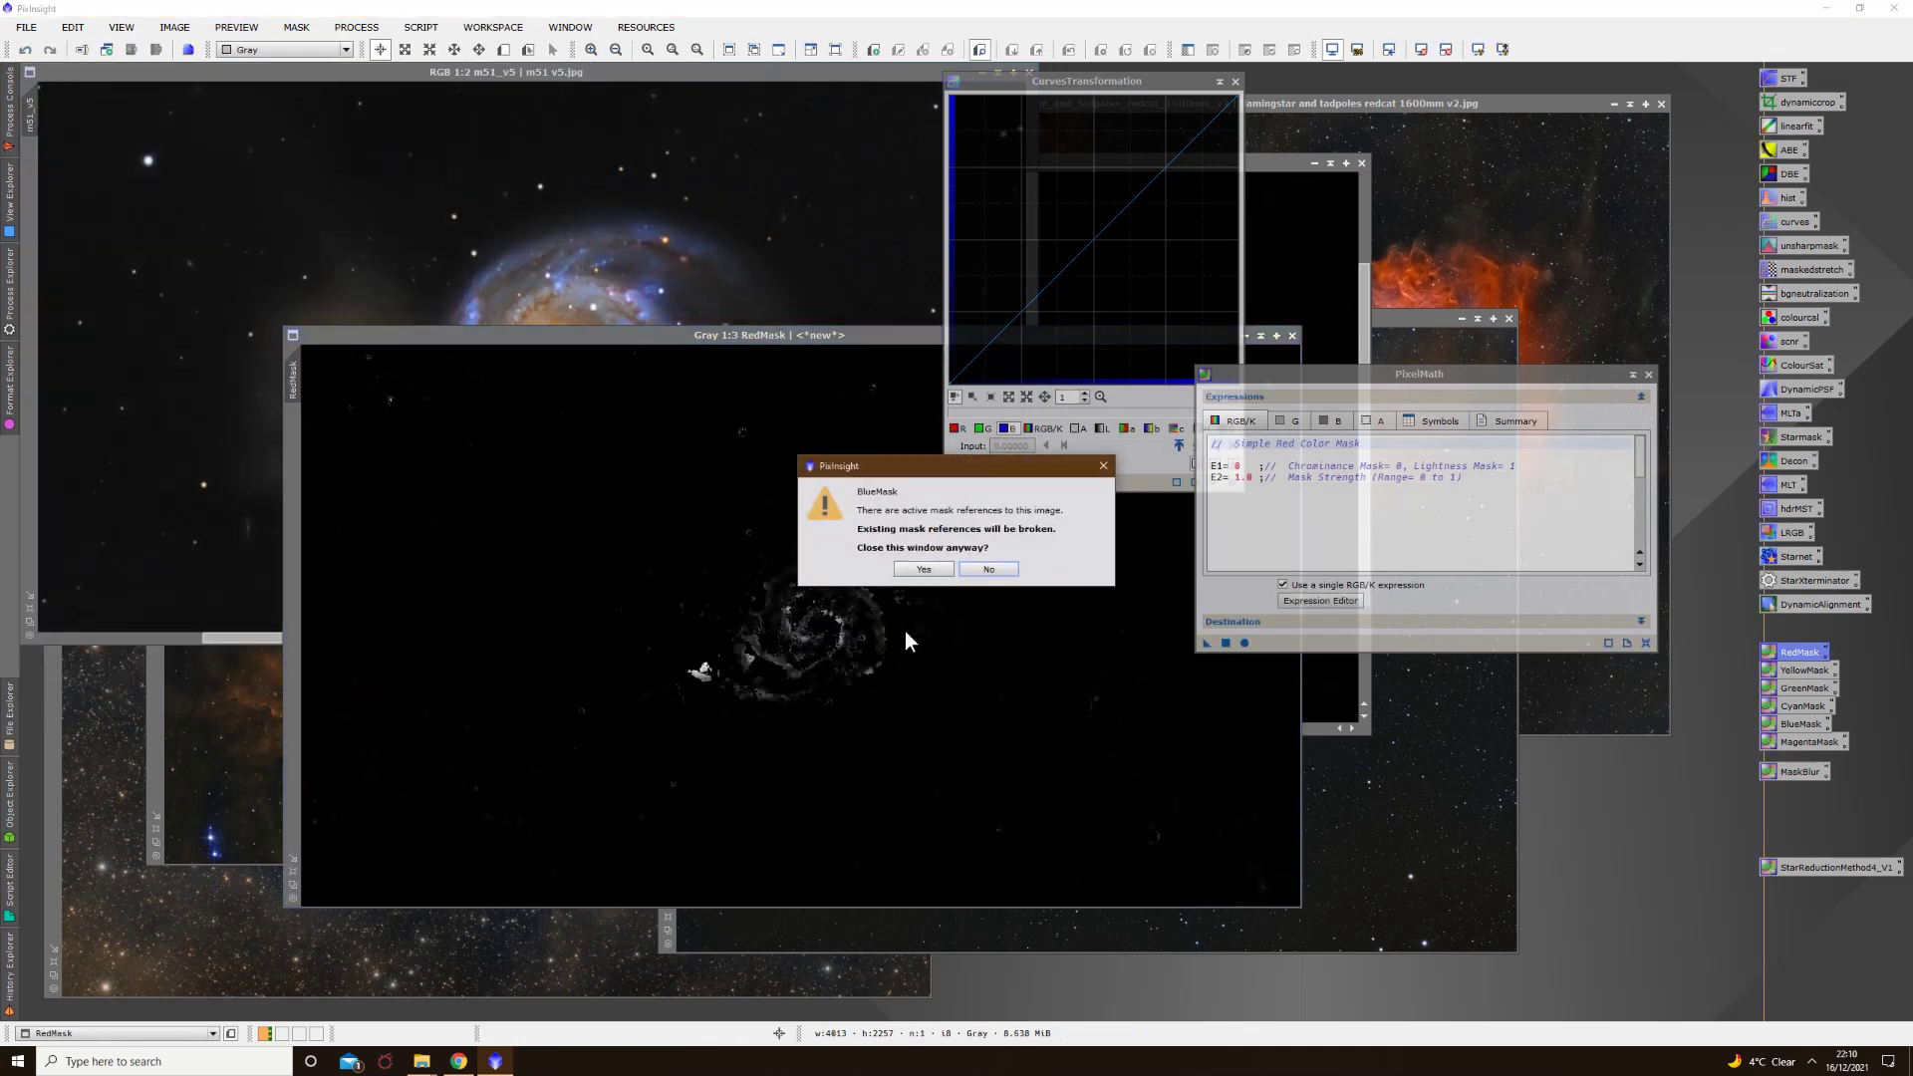
left_click(923, 569)
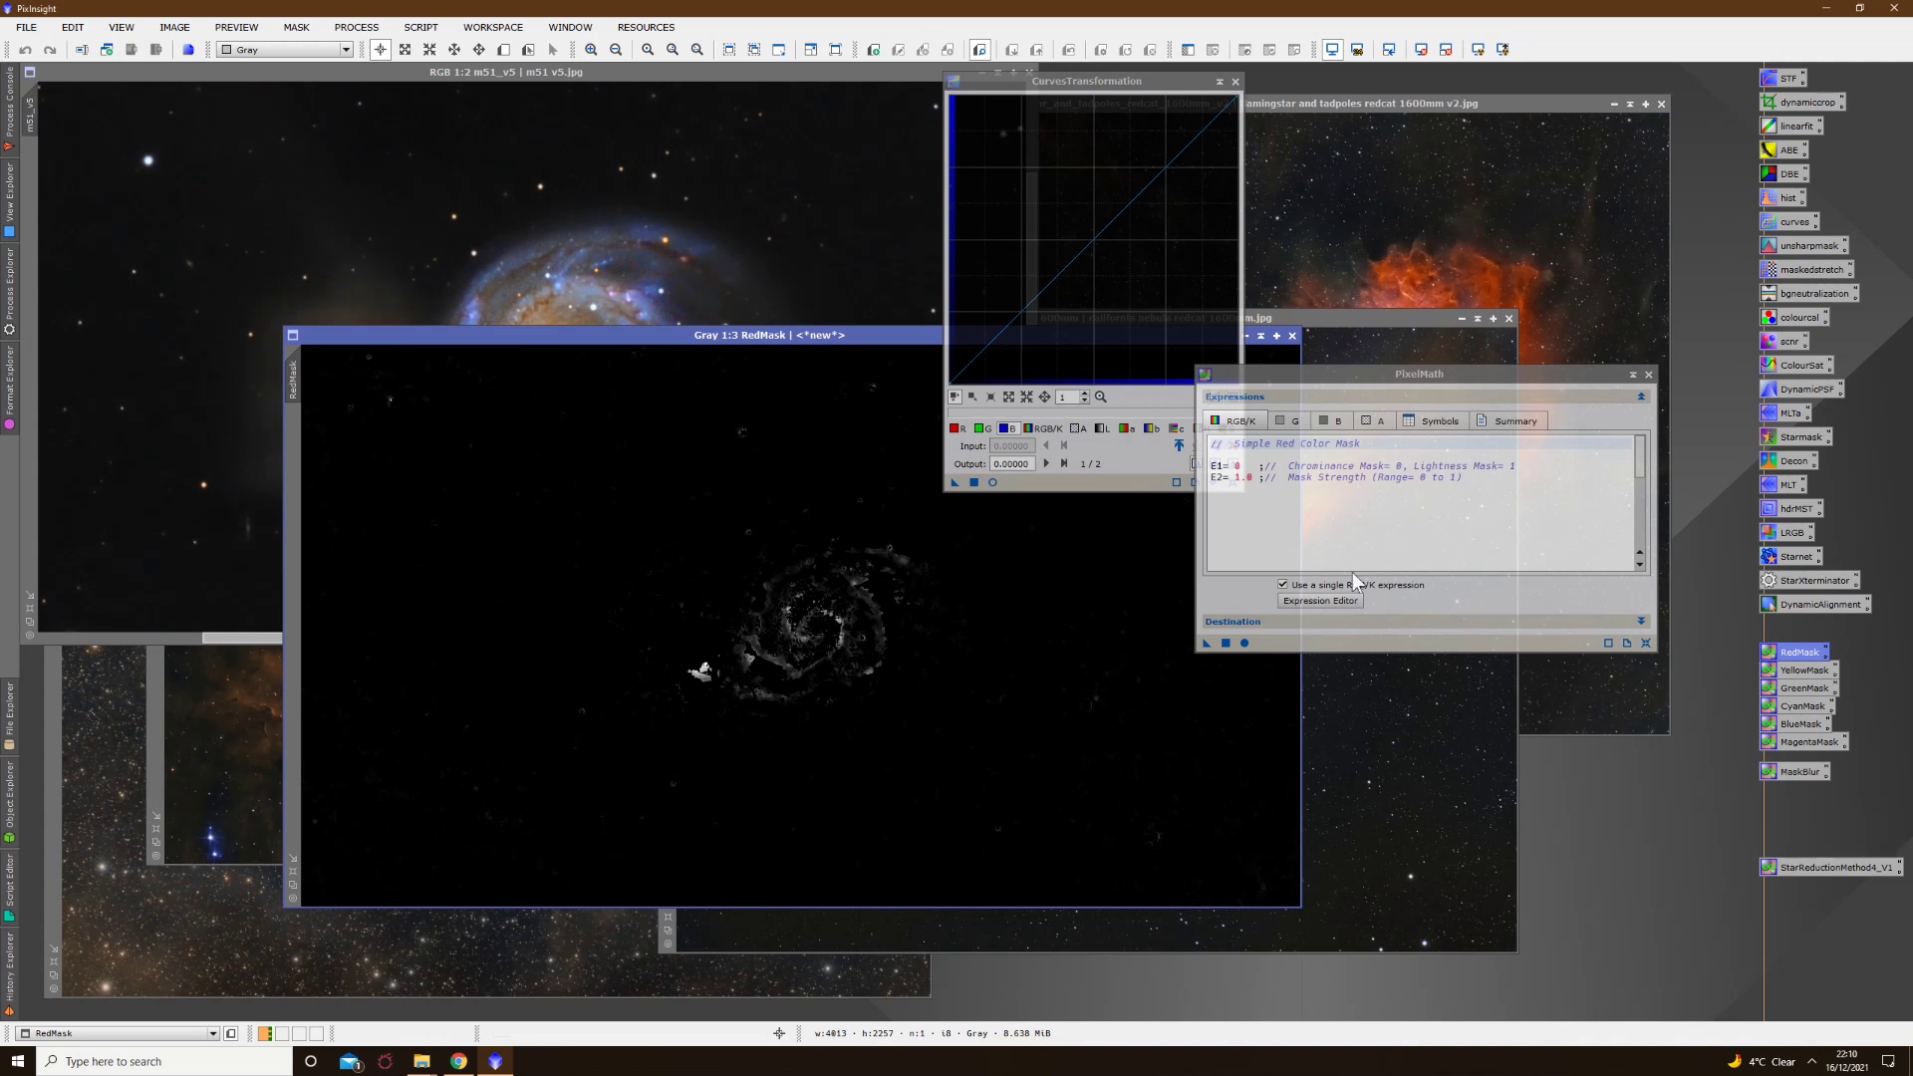
Step: Blur the RedMask image twice with the MaskBlur process at sigma 15 and apply it as the mask on m51_v5
double_click(1813, 775)
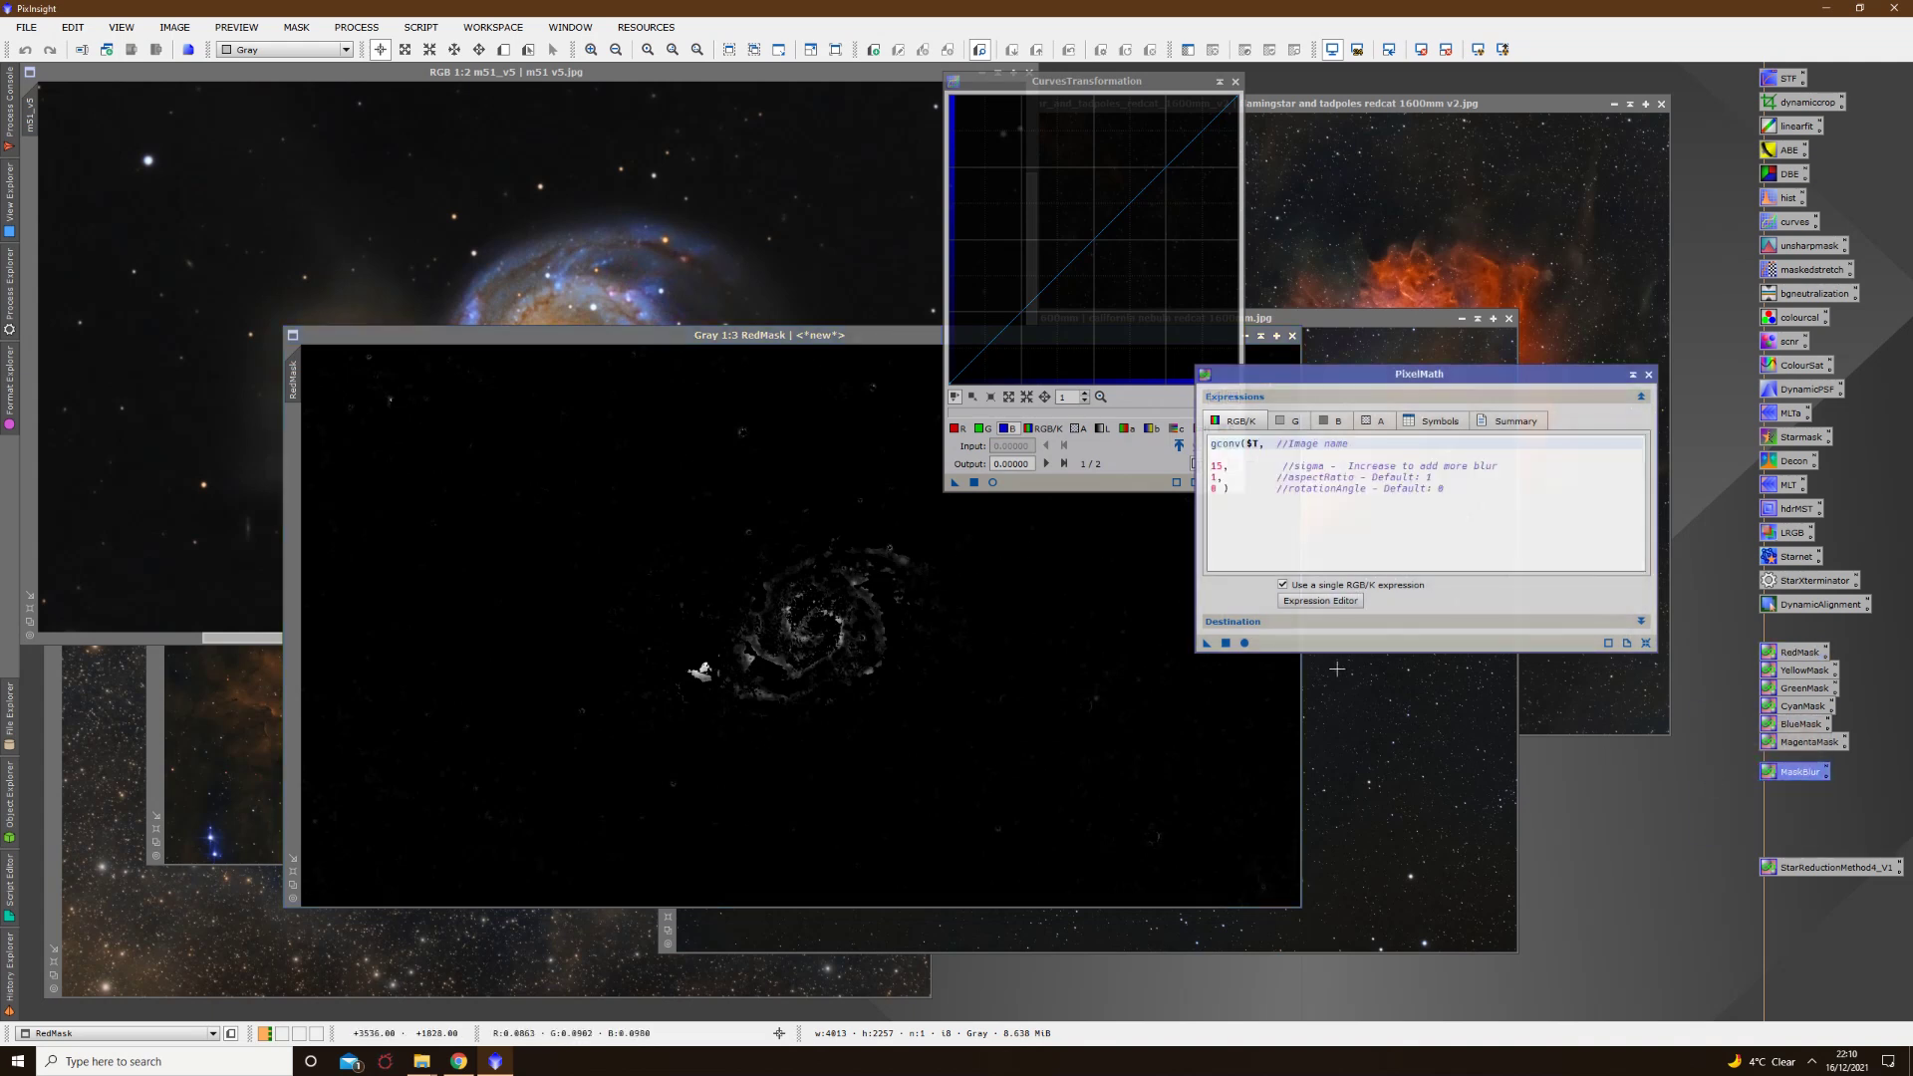
left_click_drag(1209, 642, 757, 582)
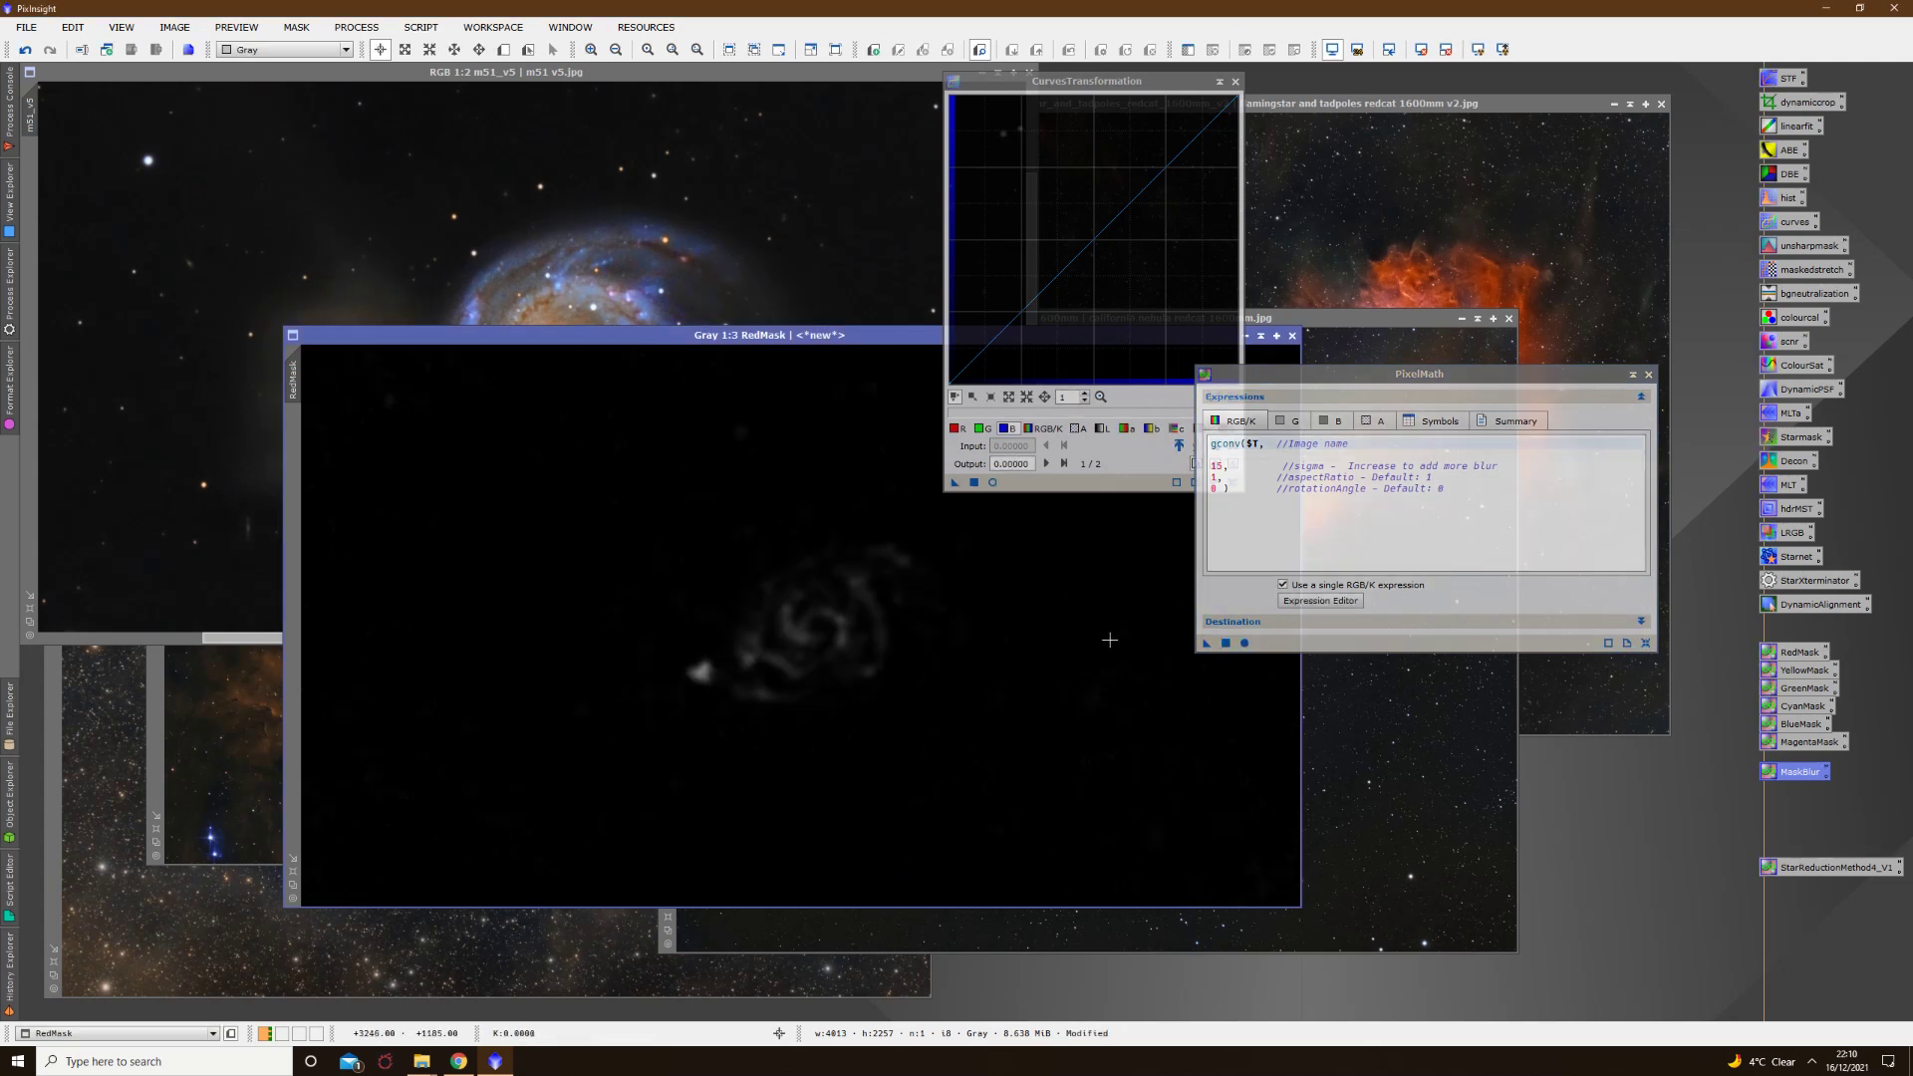
left_click_drag(1207, 645, 978, 687)
left_click_drag(295, 380, 40, 196)
left_click(518, 249)
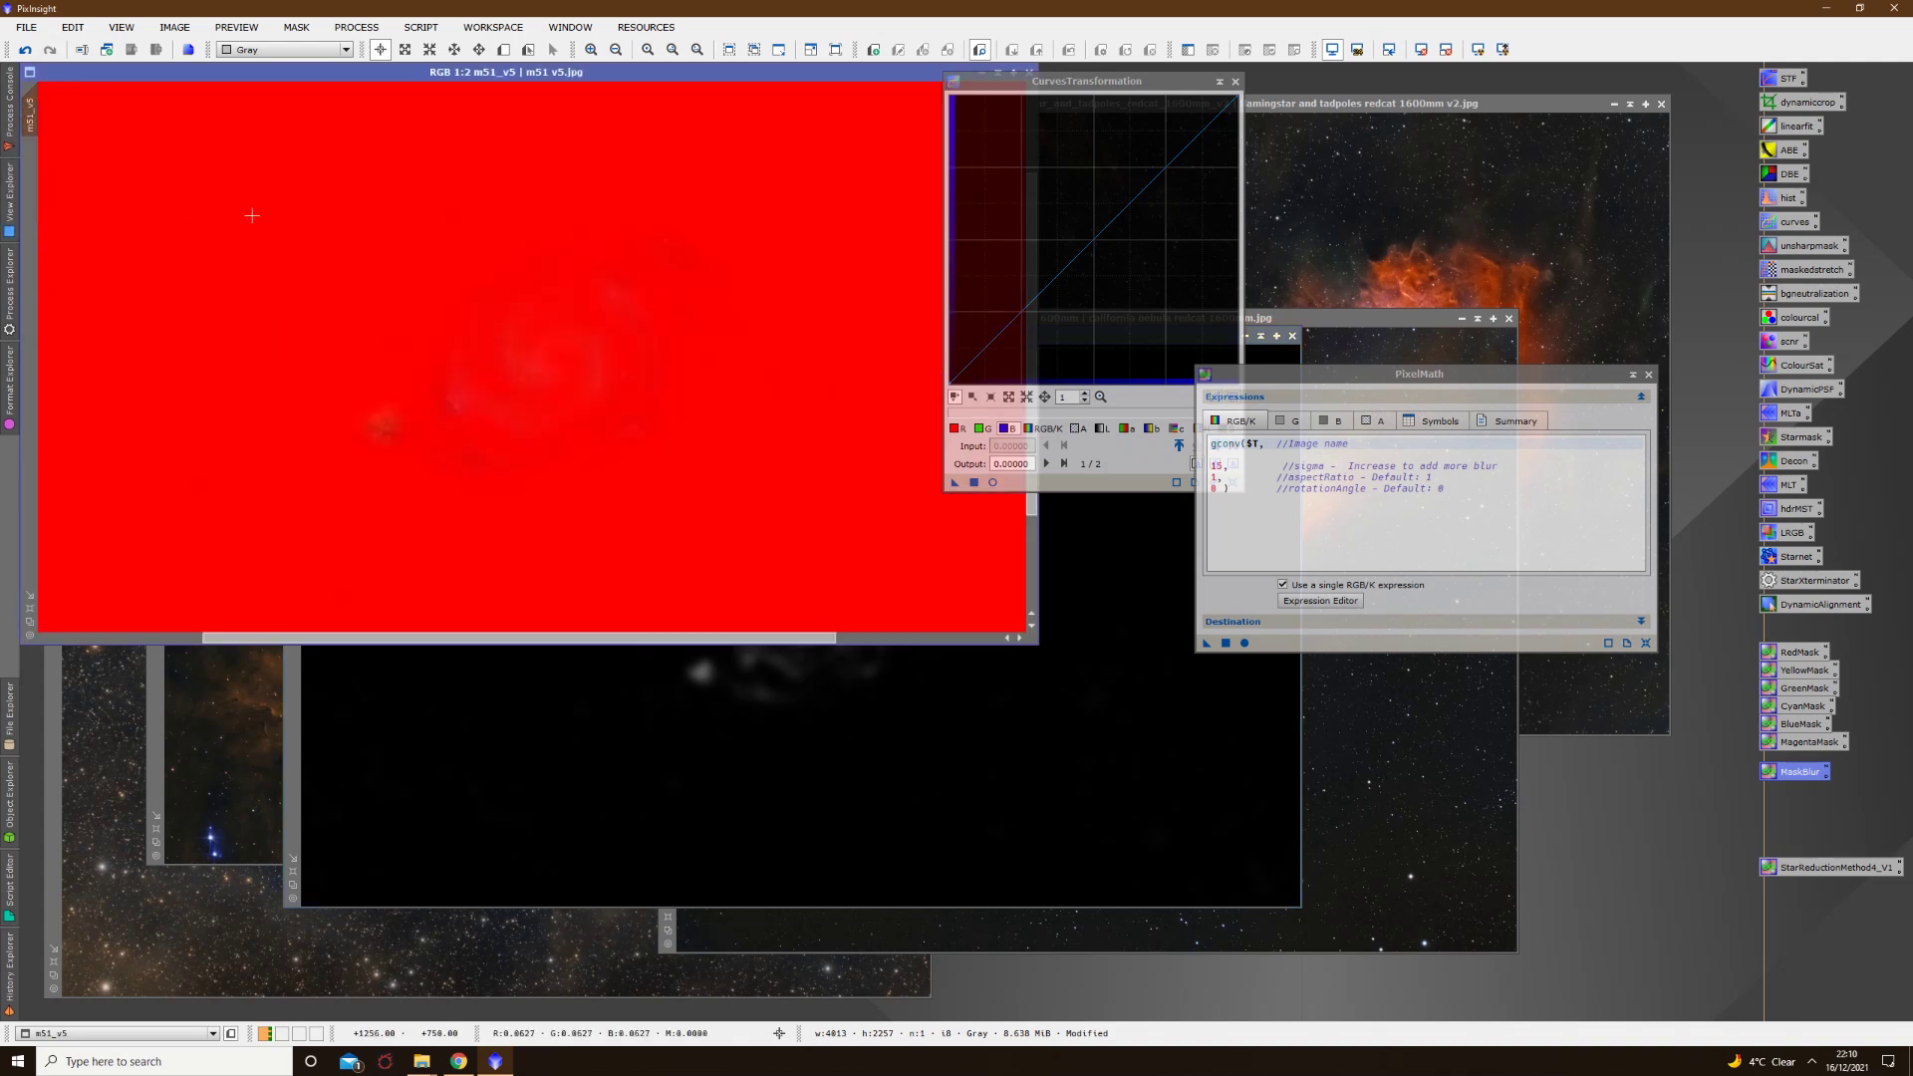
Step: Open a real-time CurvesTransformation preview of m51_v5 and frame it on the spiral galaxy and its companion
left_click(992, 482)
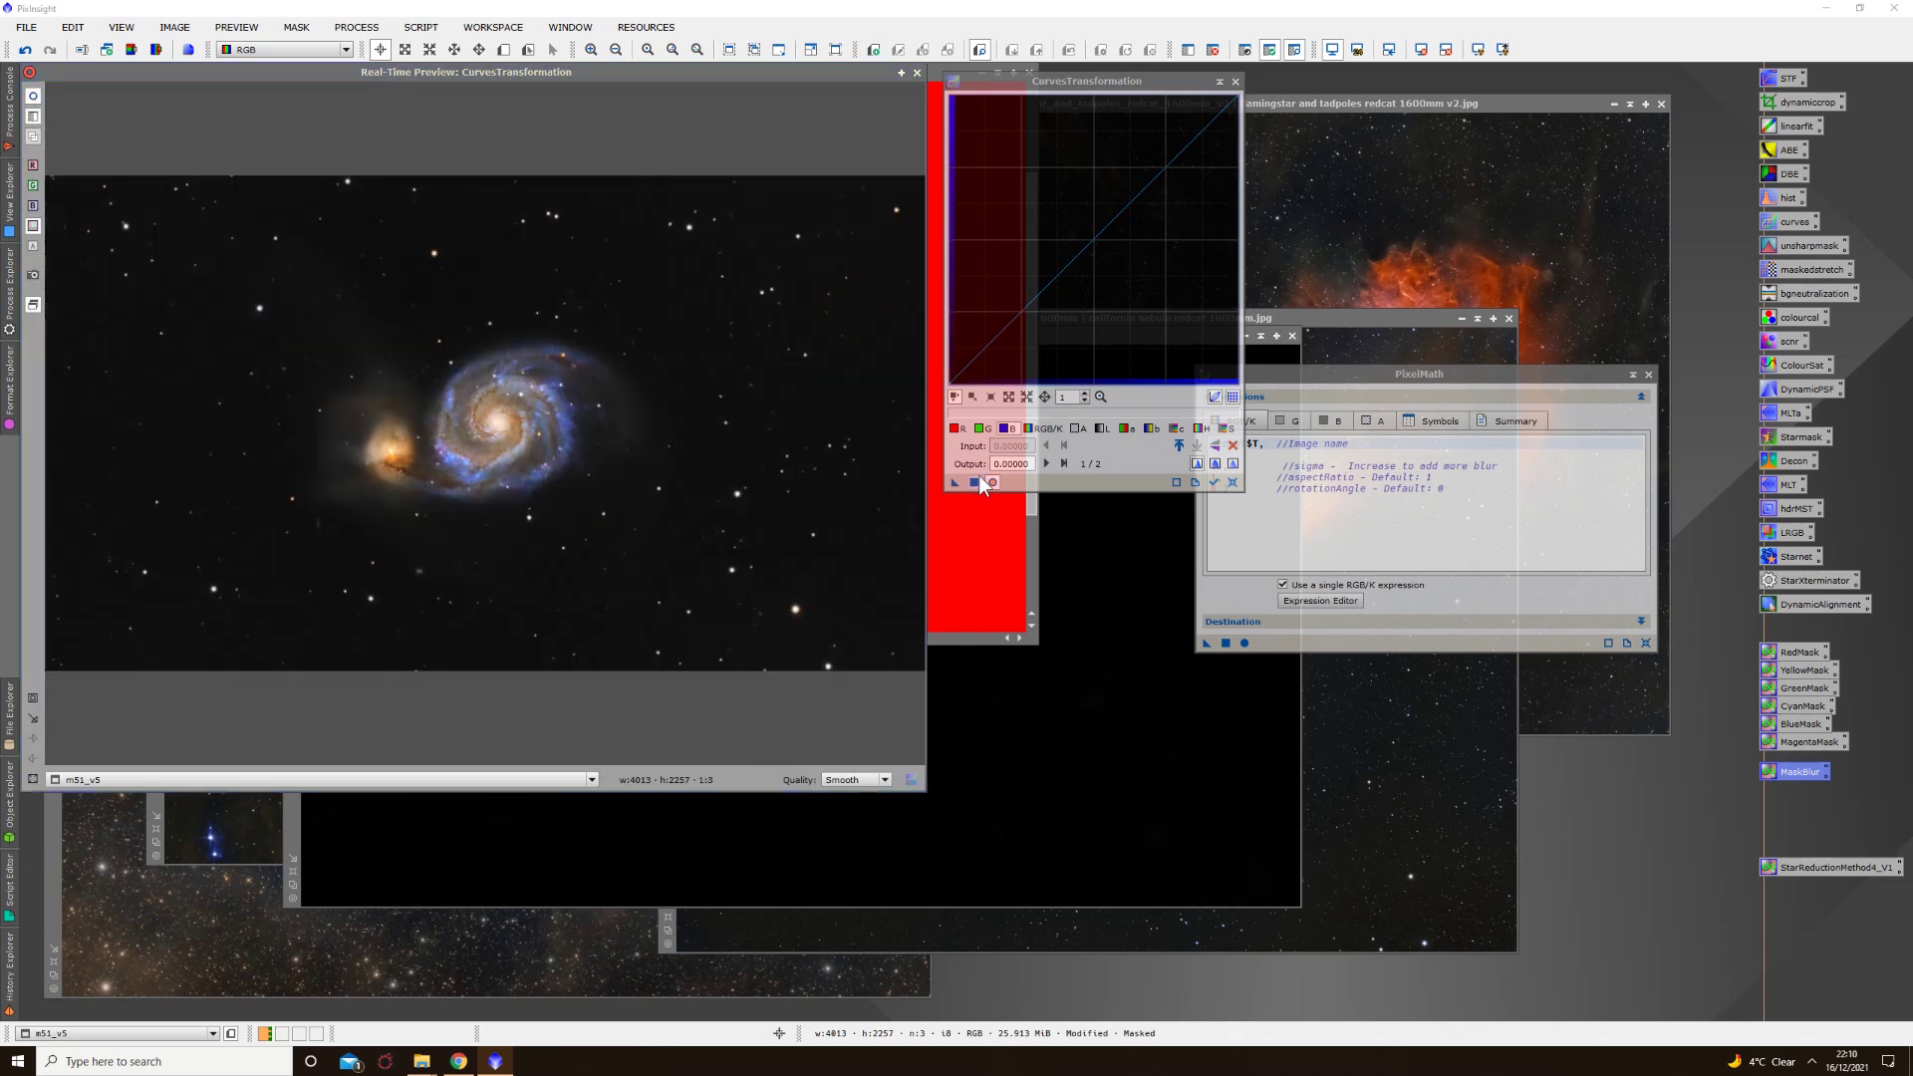
left_click(33, 698)
left_click_drag(314, 308, 670, 552)
Step: Raise the red curve into a smooth arc above the diagonal, discard a trial RGB/K curve point, and compare before and after
left_click(954, 428)
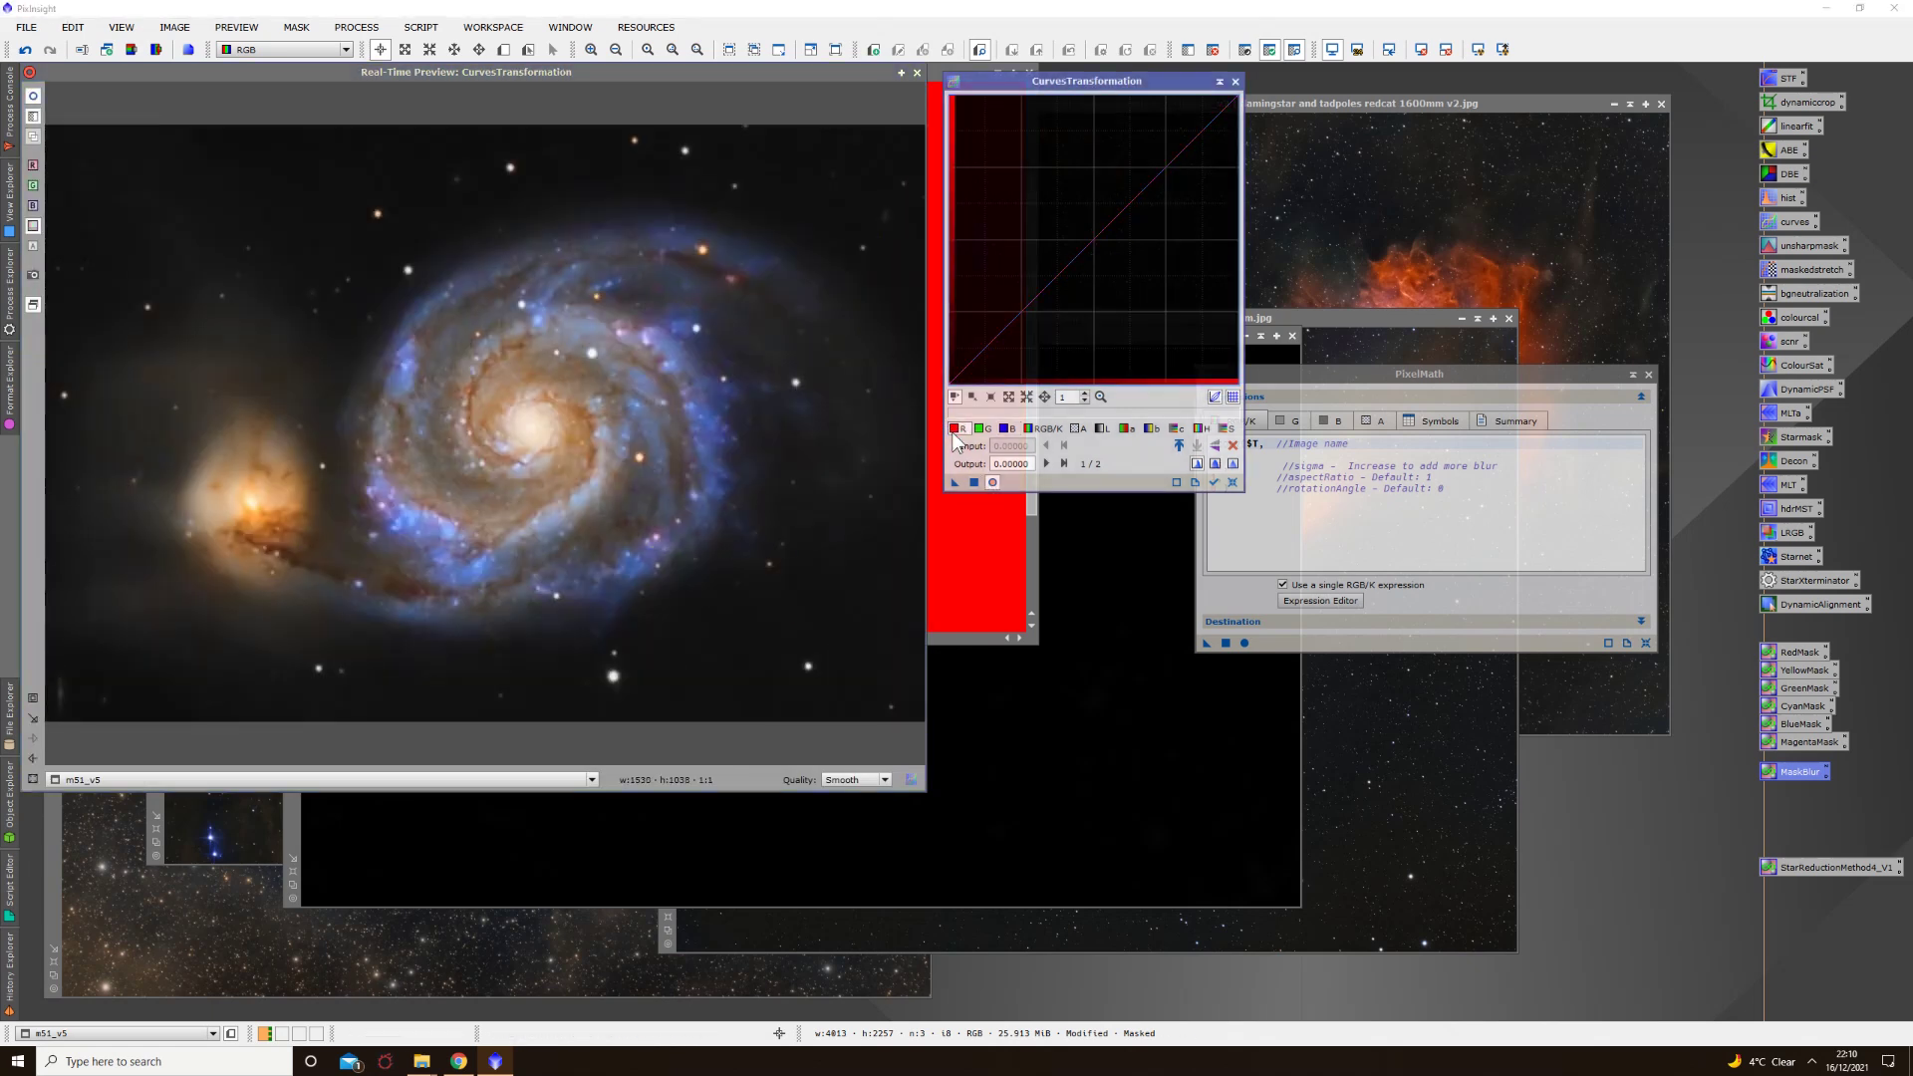
left_click_drag(1031, 234, 1167, 309)
left_click(1046, 430)
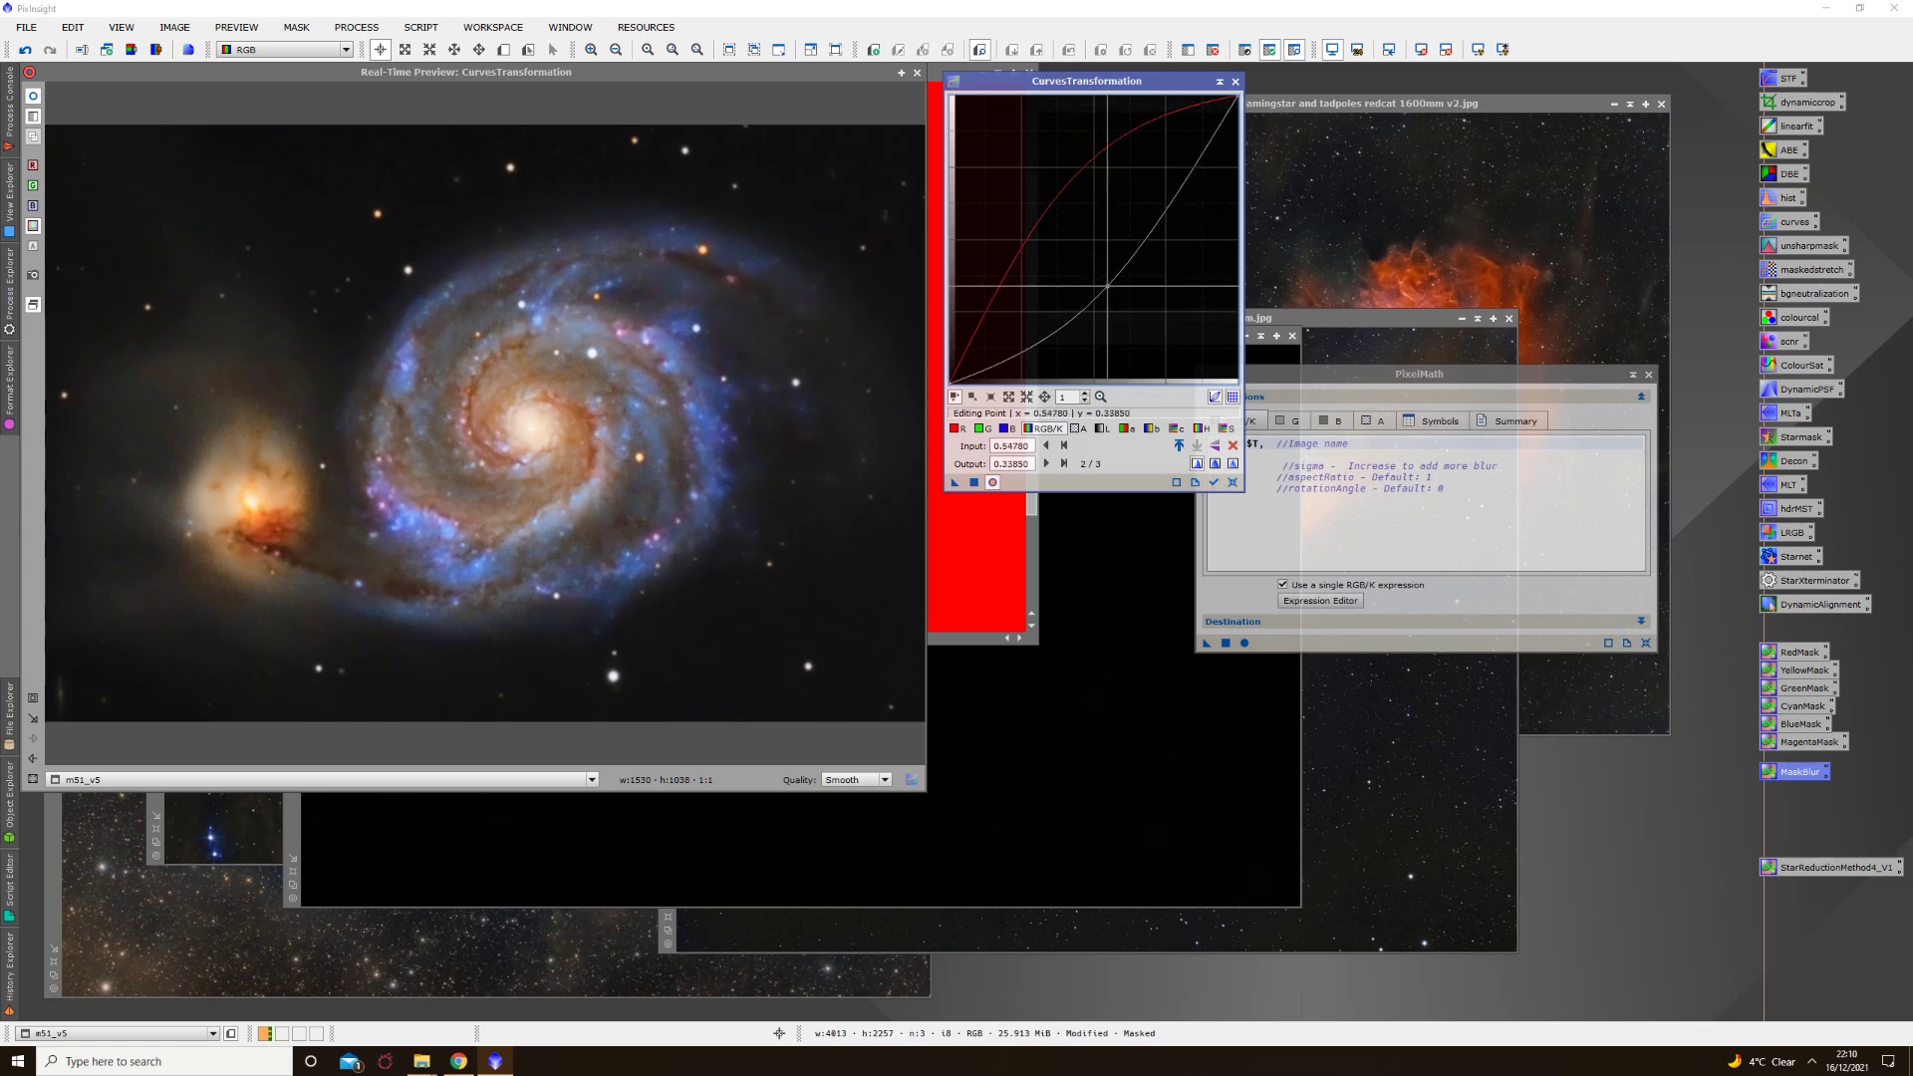
key("Delete")
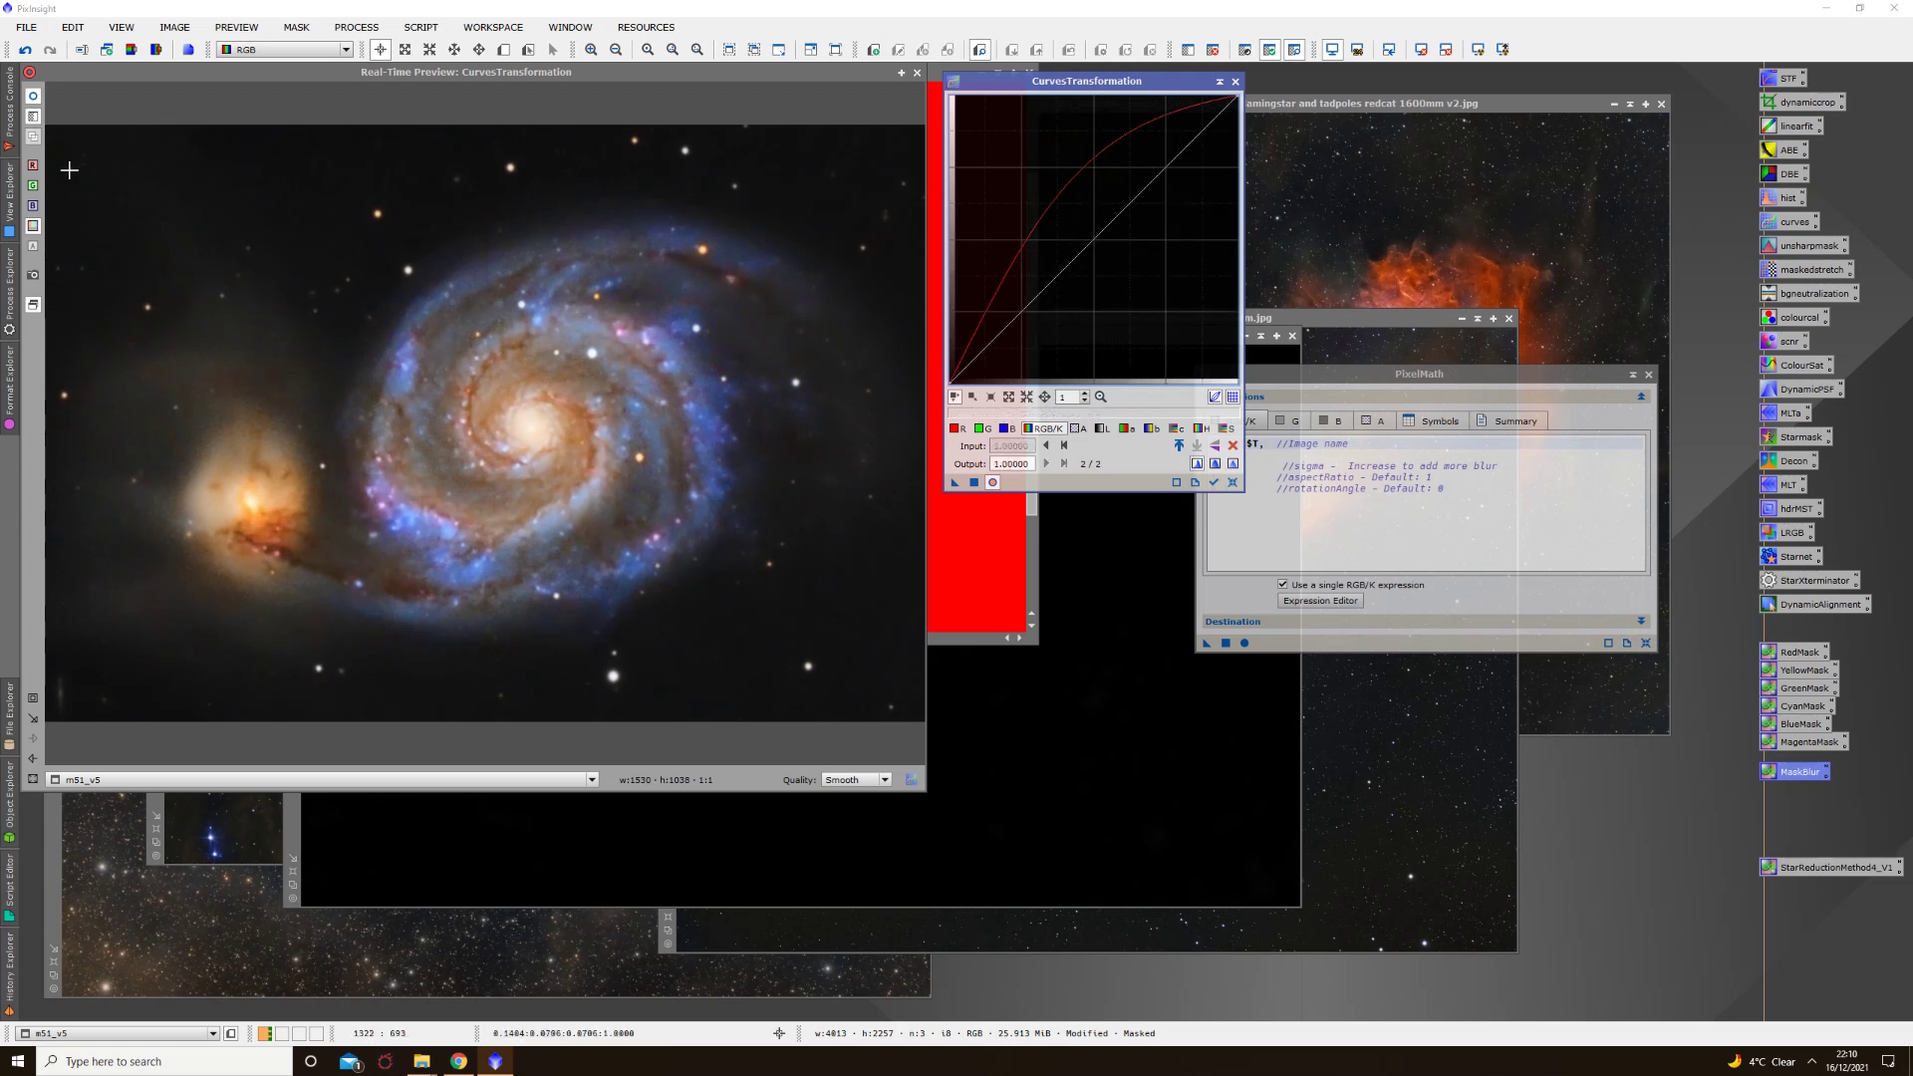
left_click(35, 96)
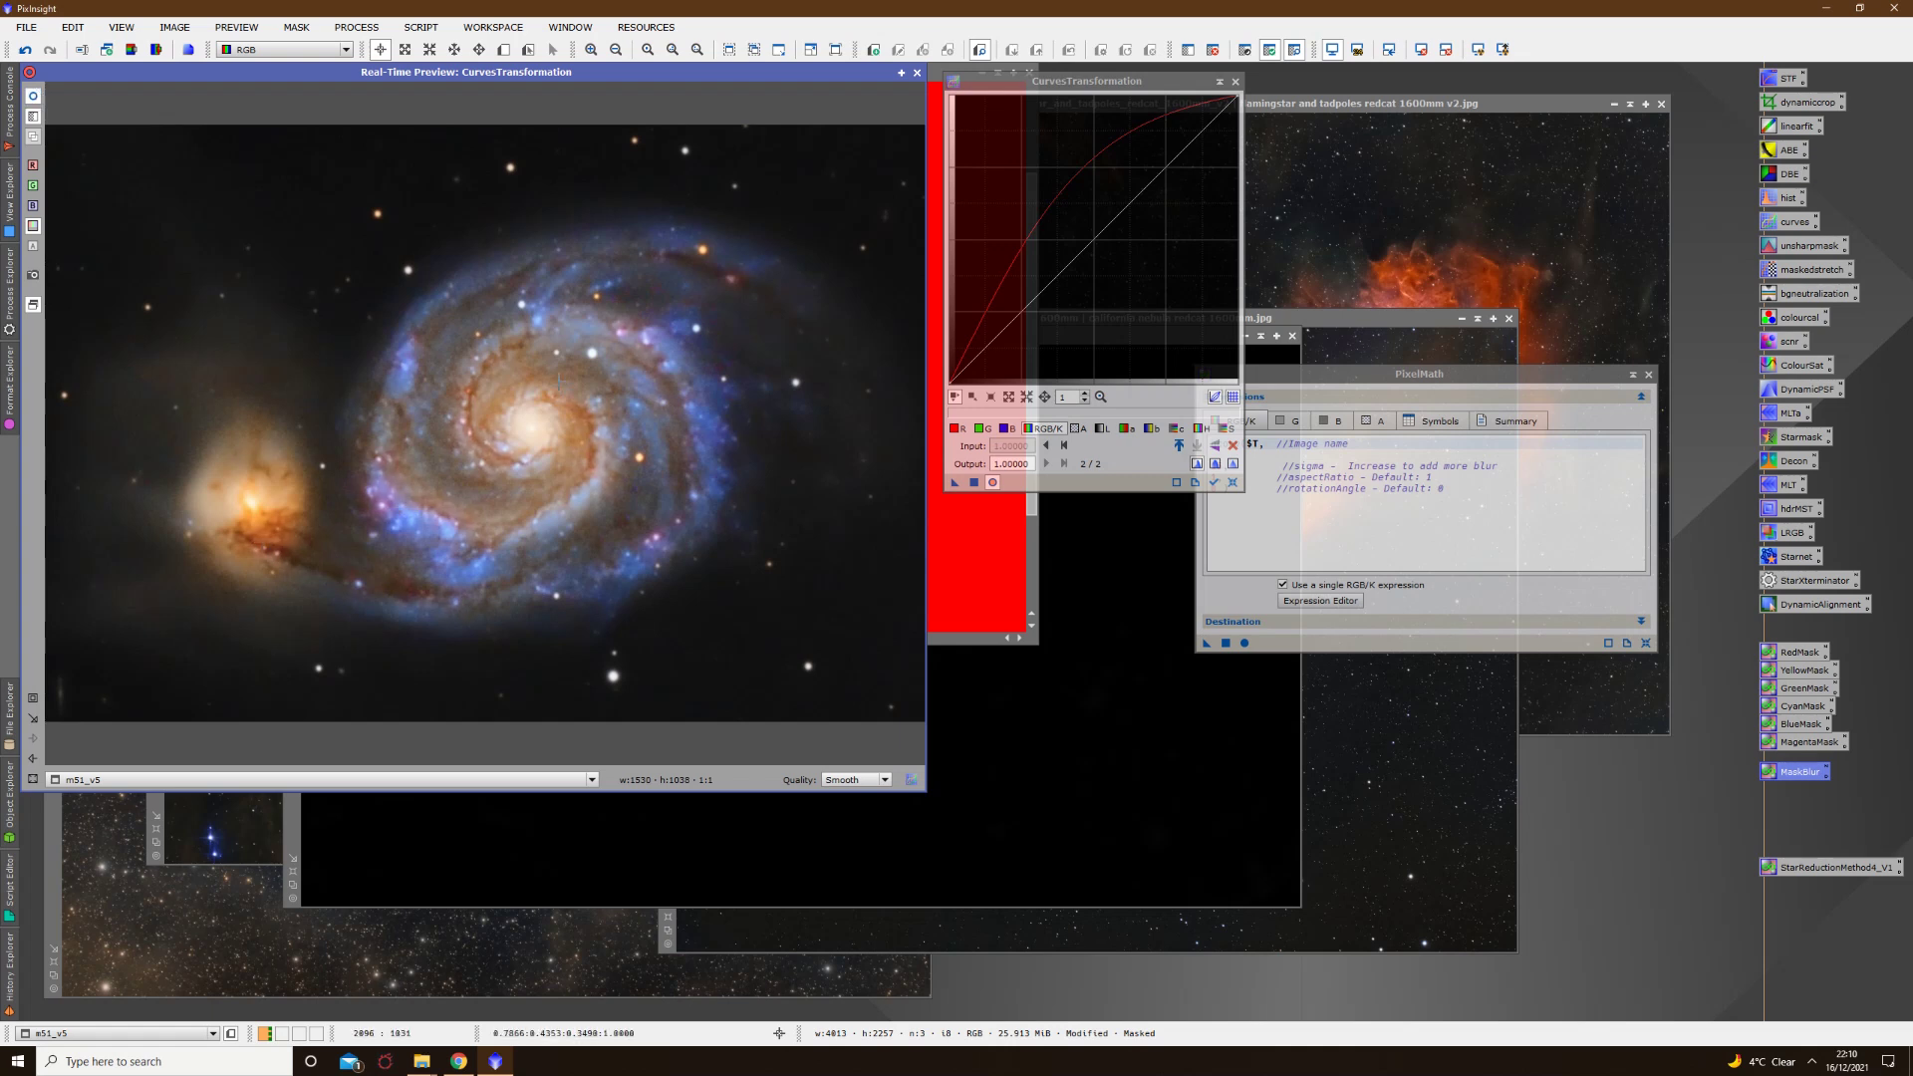
Step: Raise the saturation curve to about 0.57 output at 0.33 input, compare before and after, apply the curves to m51_v5 and reset them
left_click(1232, 430)
left_click_drag(1047, 216, 1048, 218)
left_click(35, 98)
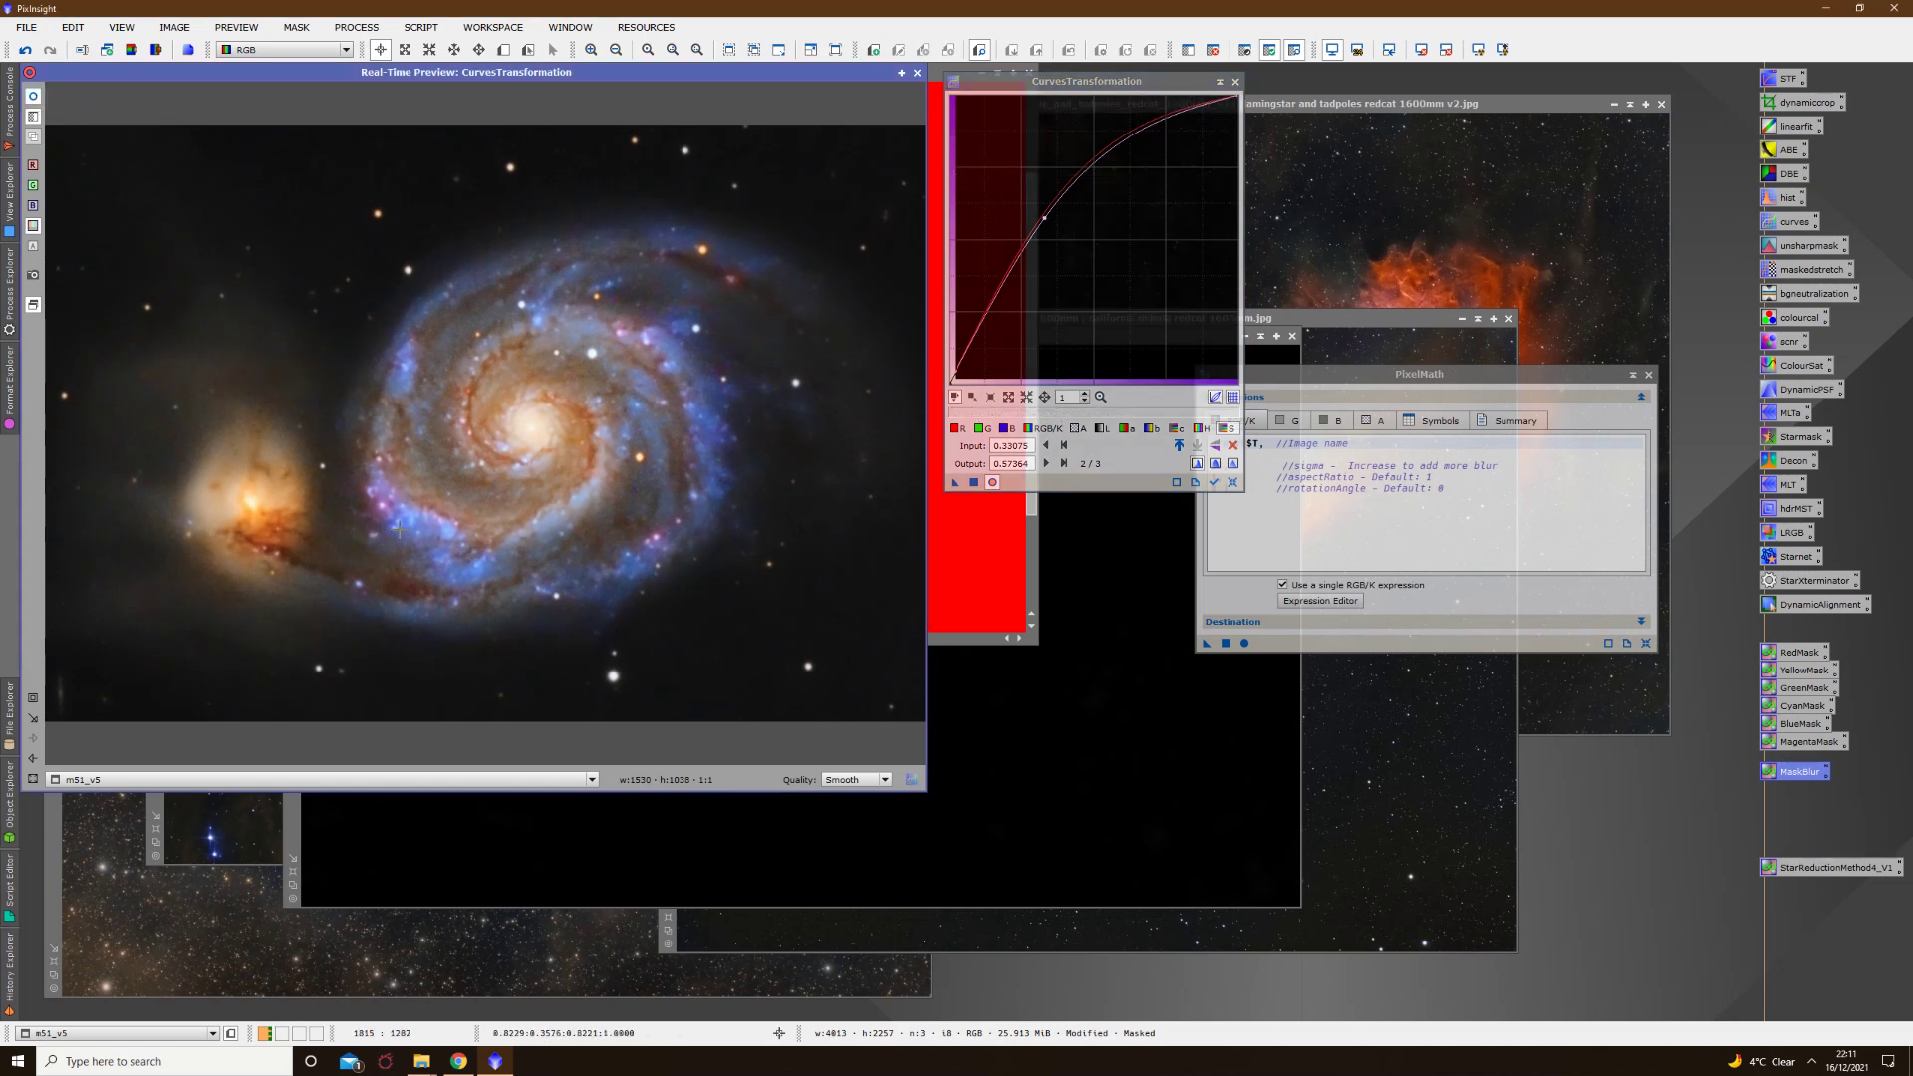
left_click(973, 482)
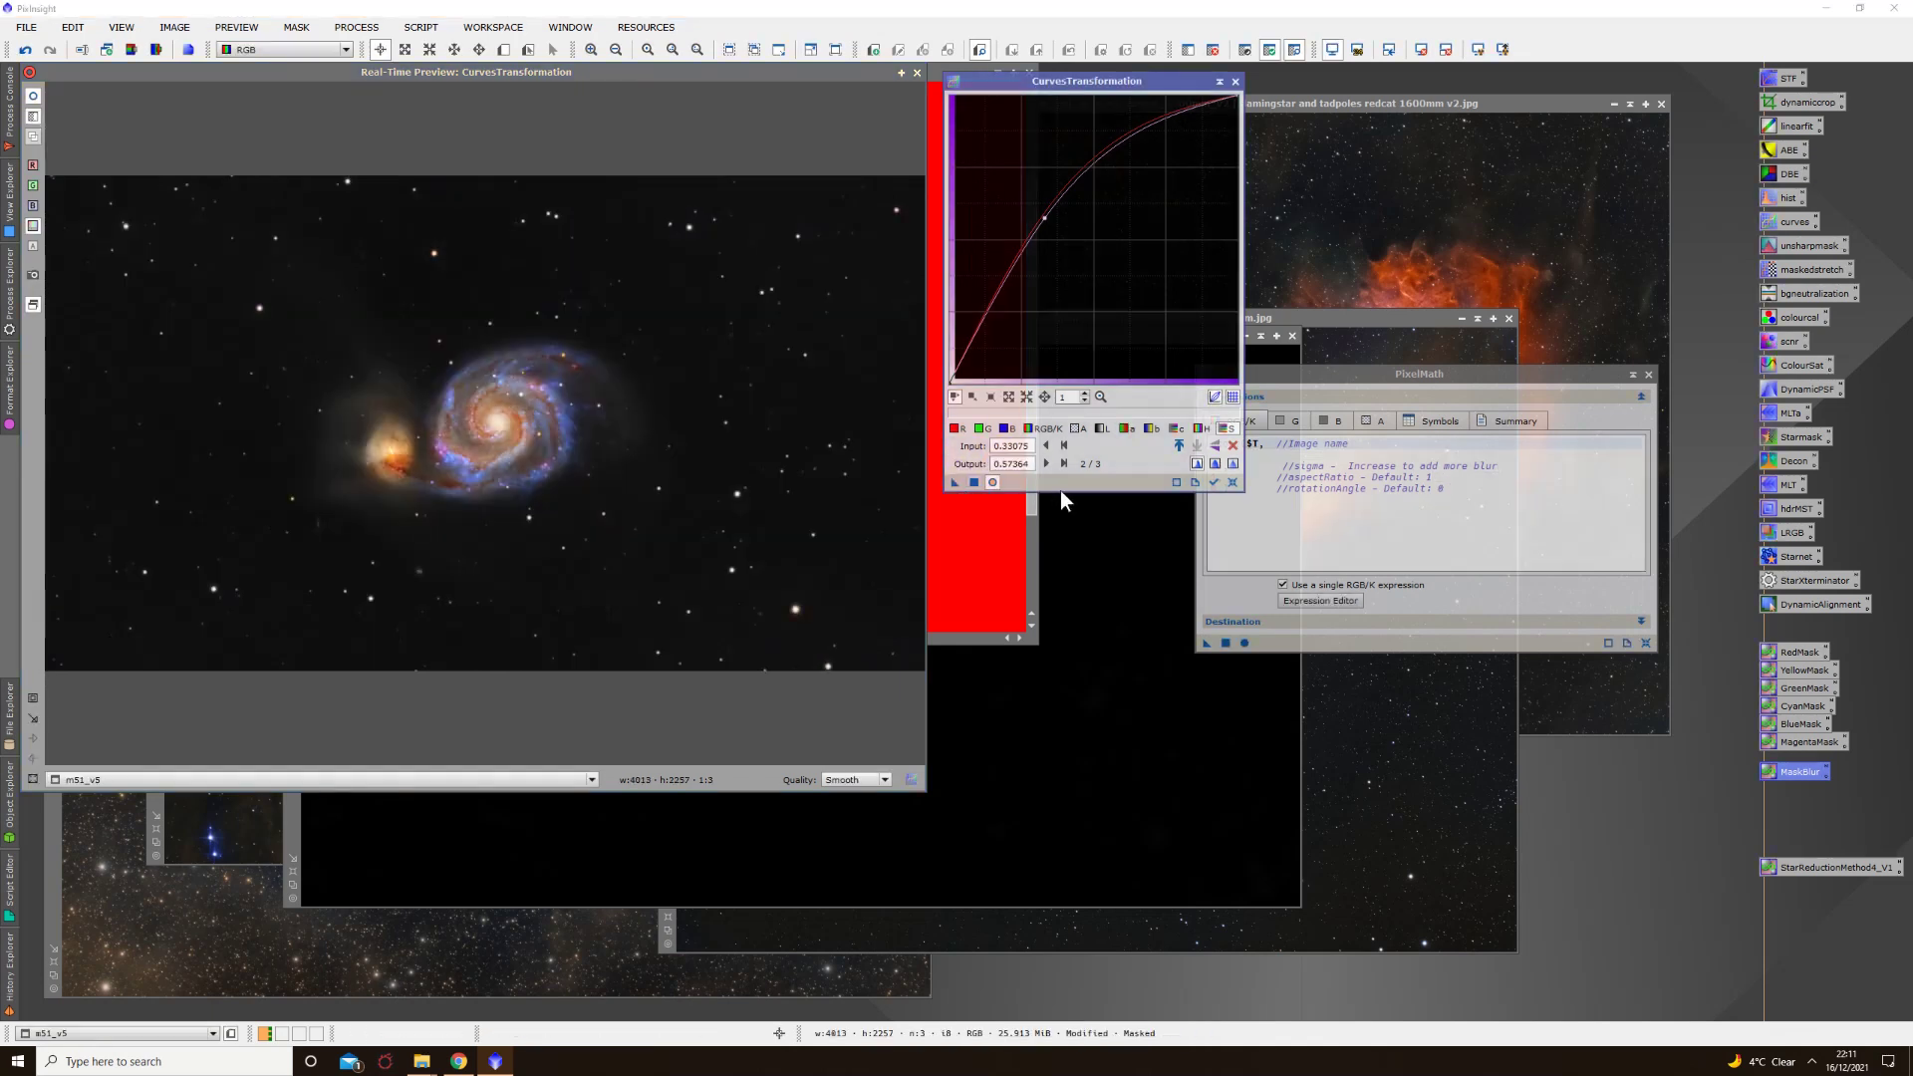
left_click(1232, 482)
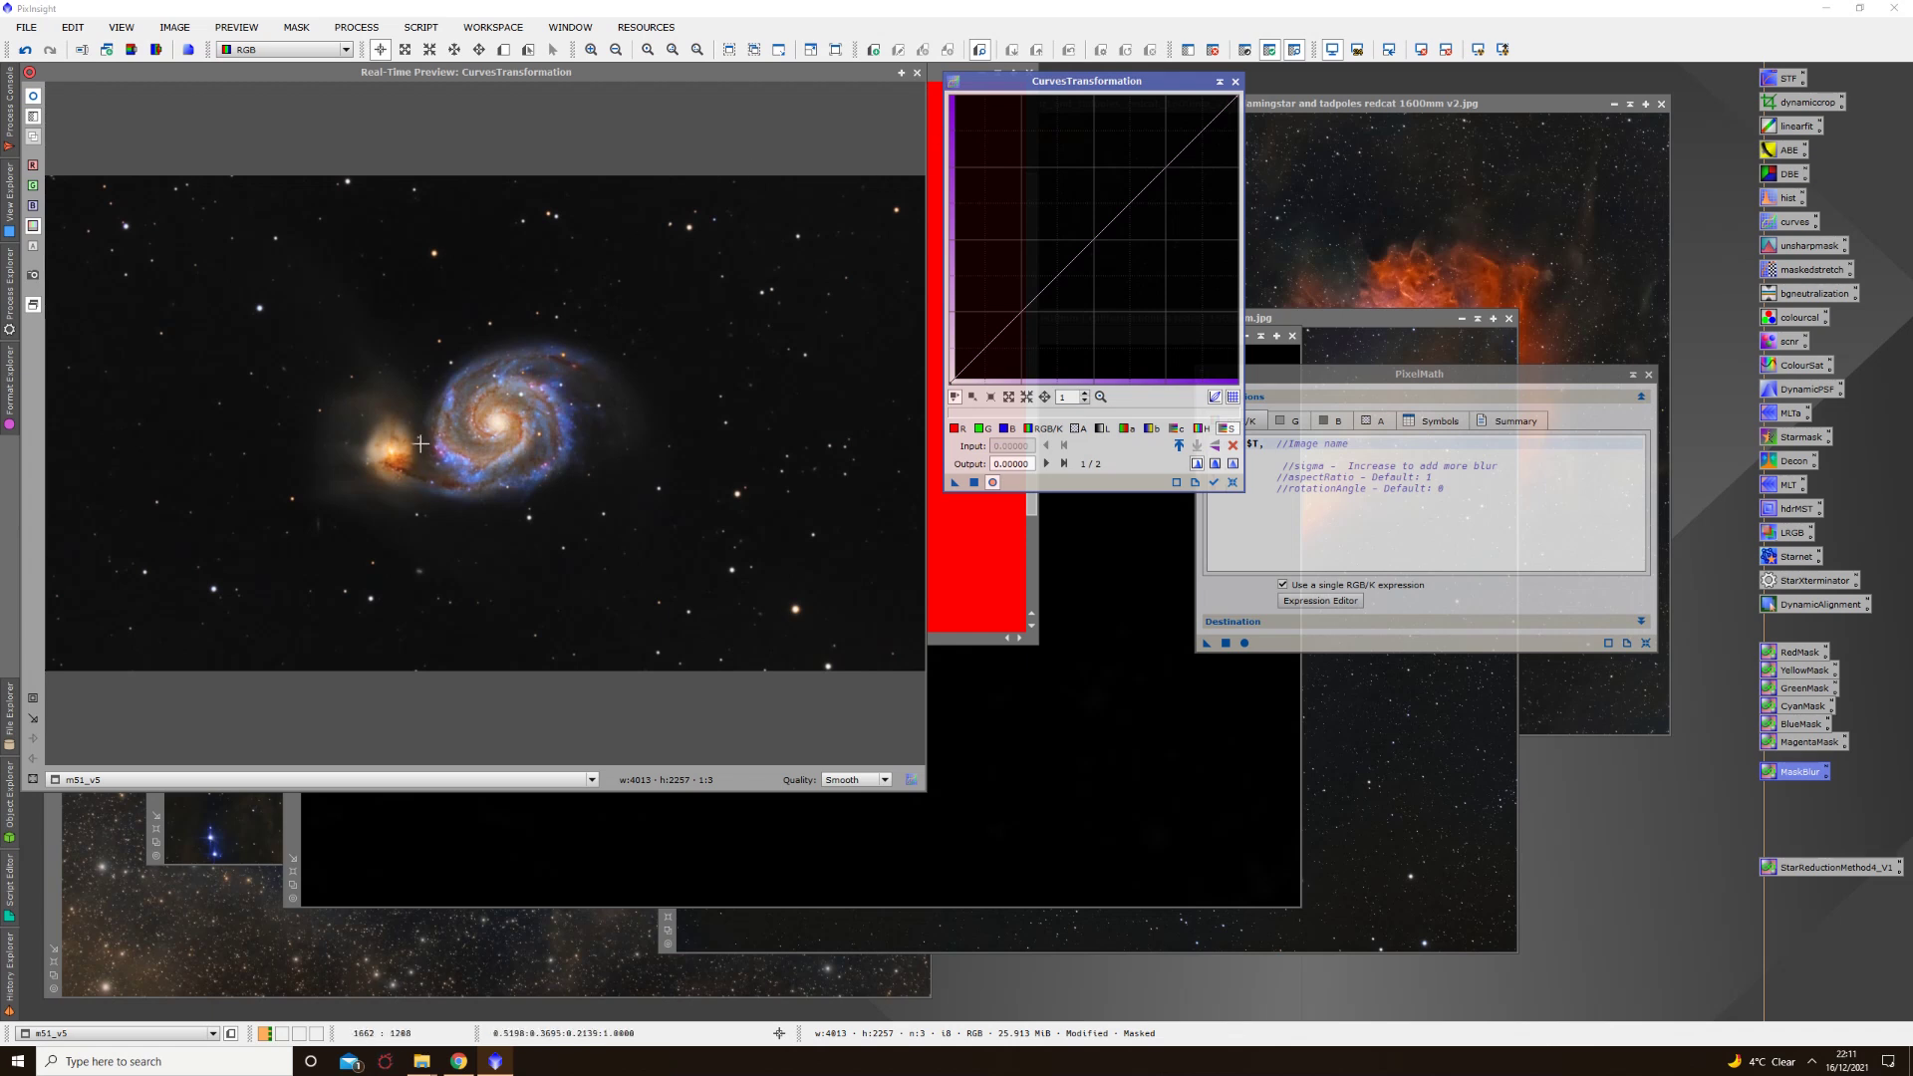
Step: Close the real-time preview and remove the red mask from m51_v5
left_click(917, 73)
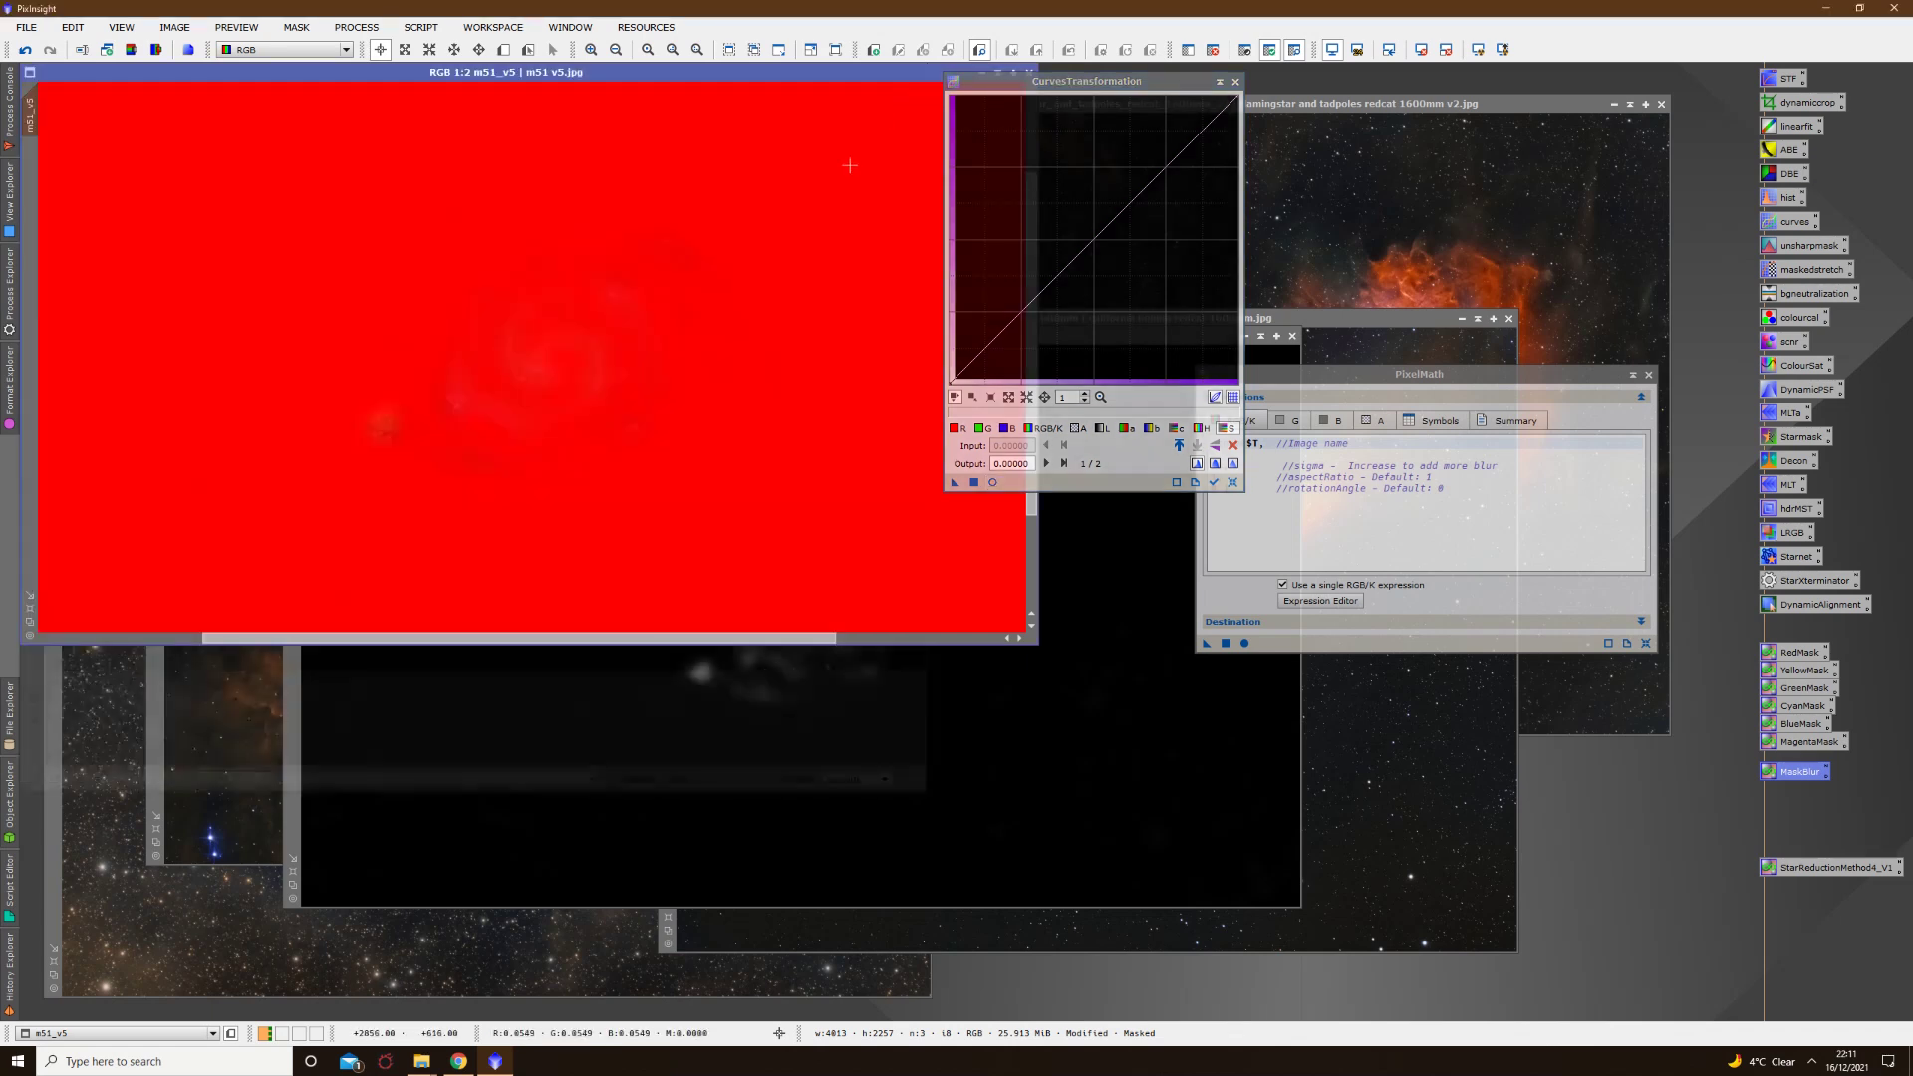
right_click(610, 369)
mouse_move(738, 536)
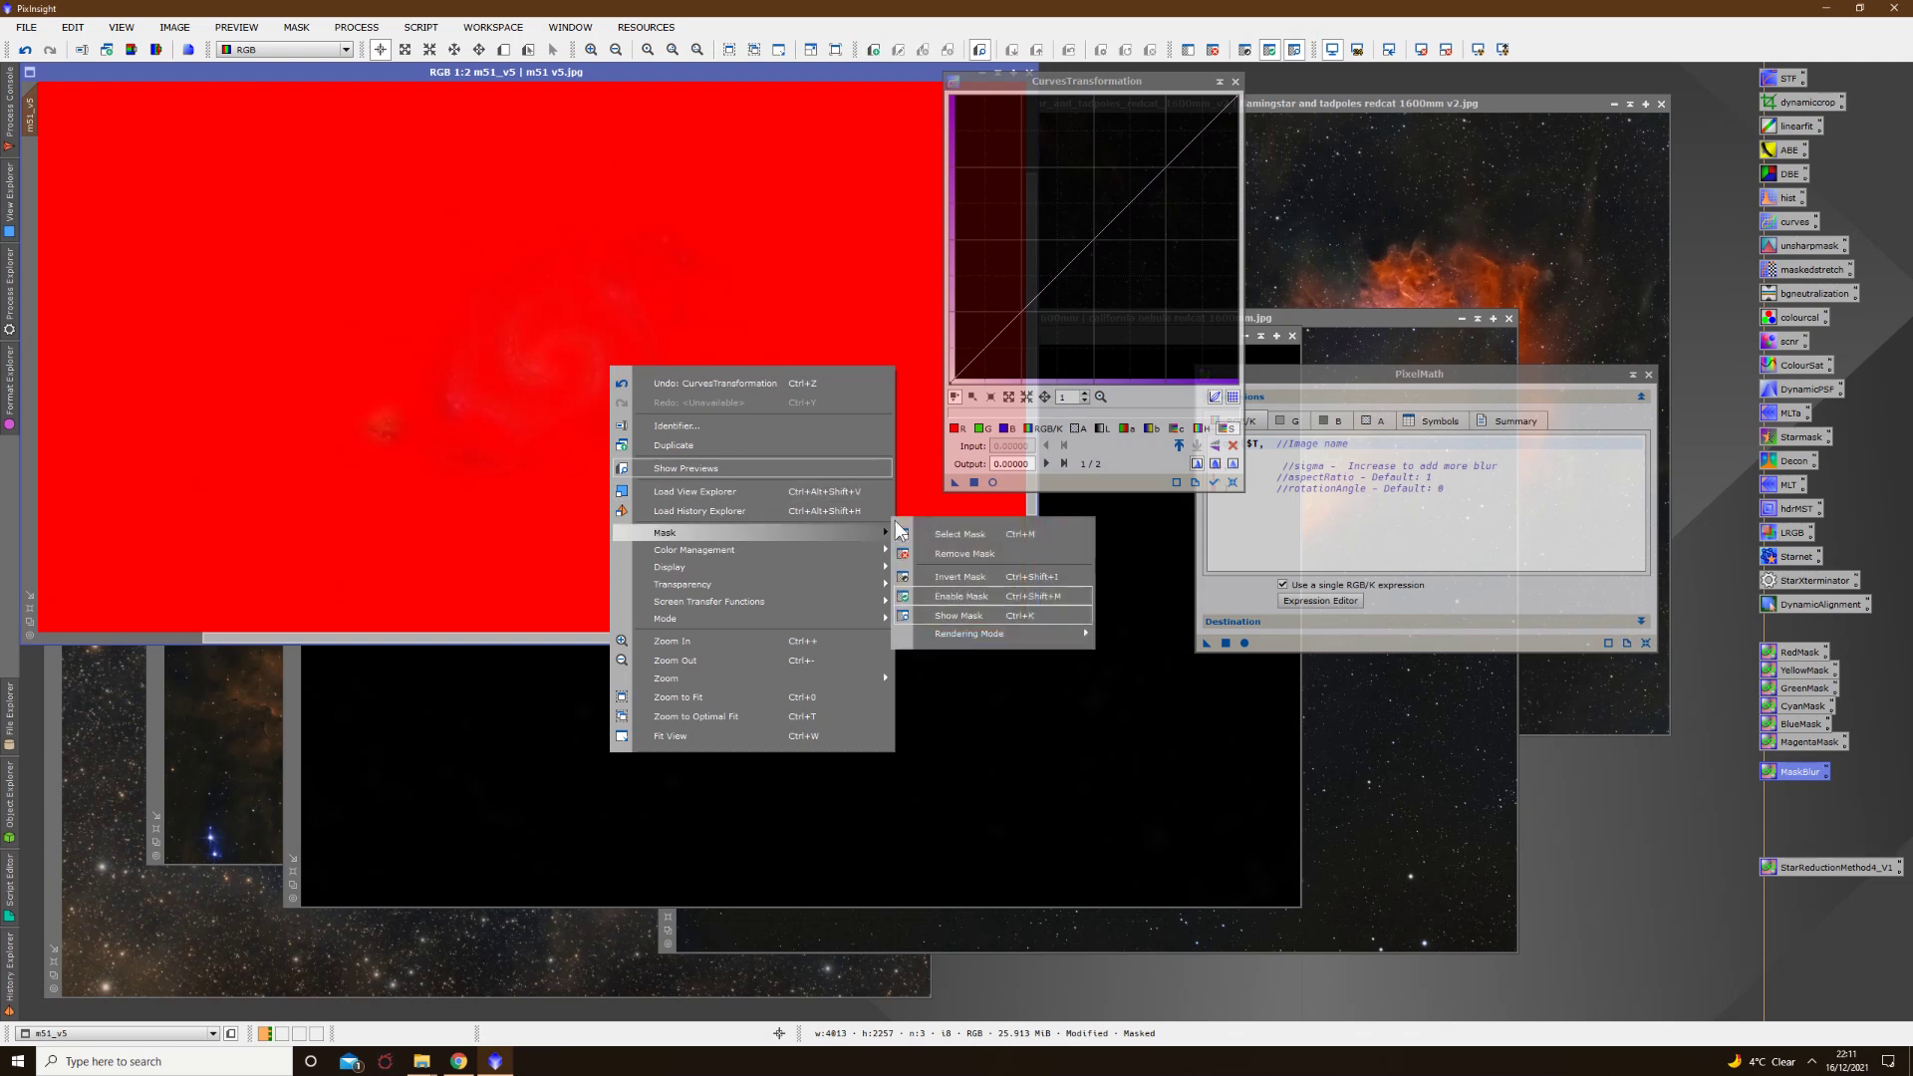
left_click(943, 551)
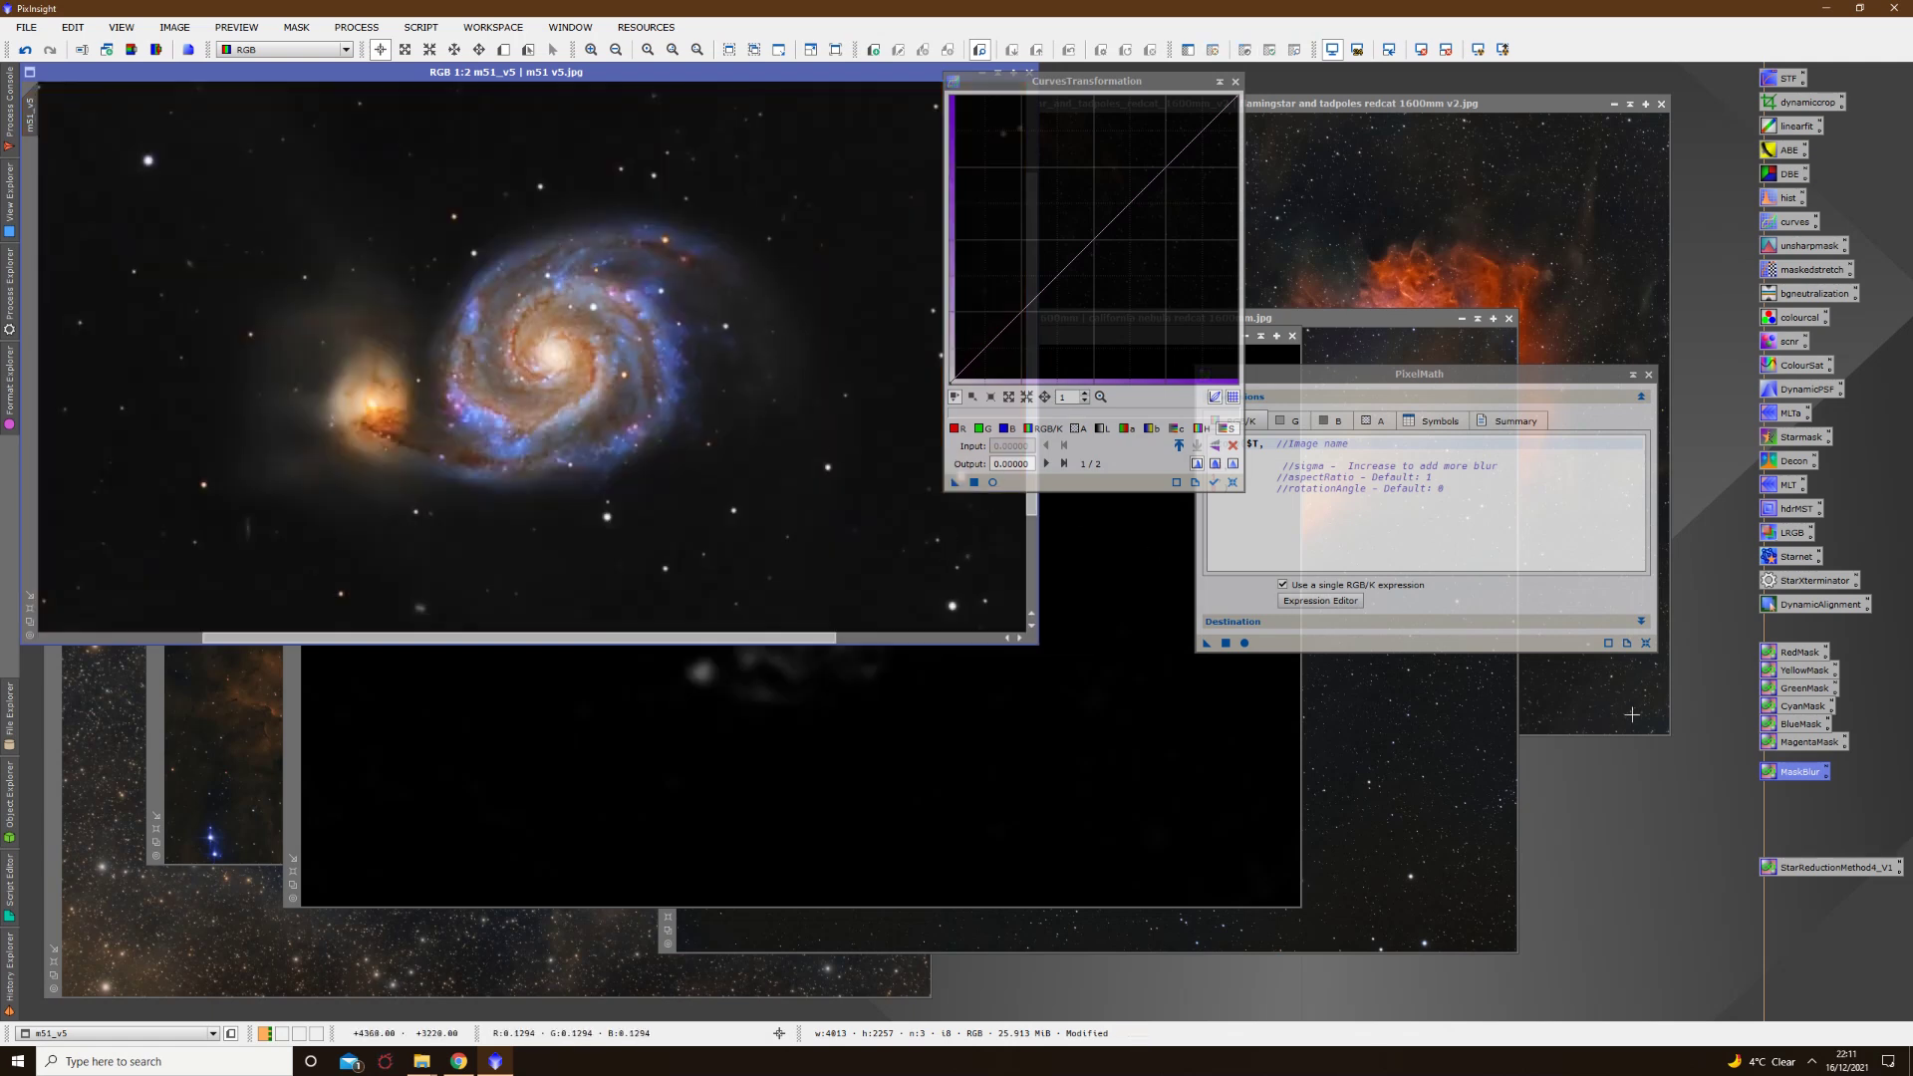
Step: Create a yellow colour mask of m51_v5 with the YellowMask process and inspect its detail around the galaxies
double_click(1802, 669)
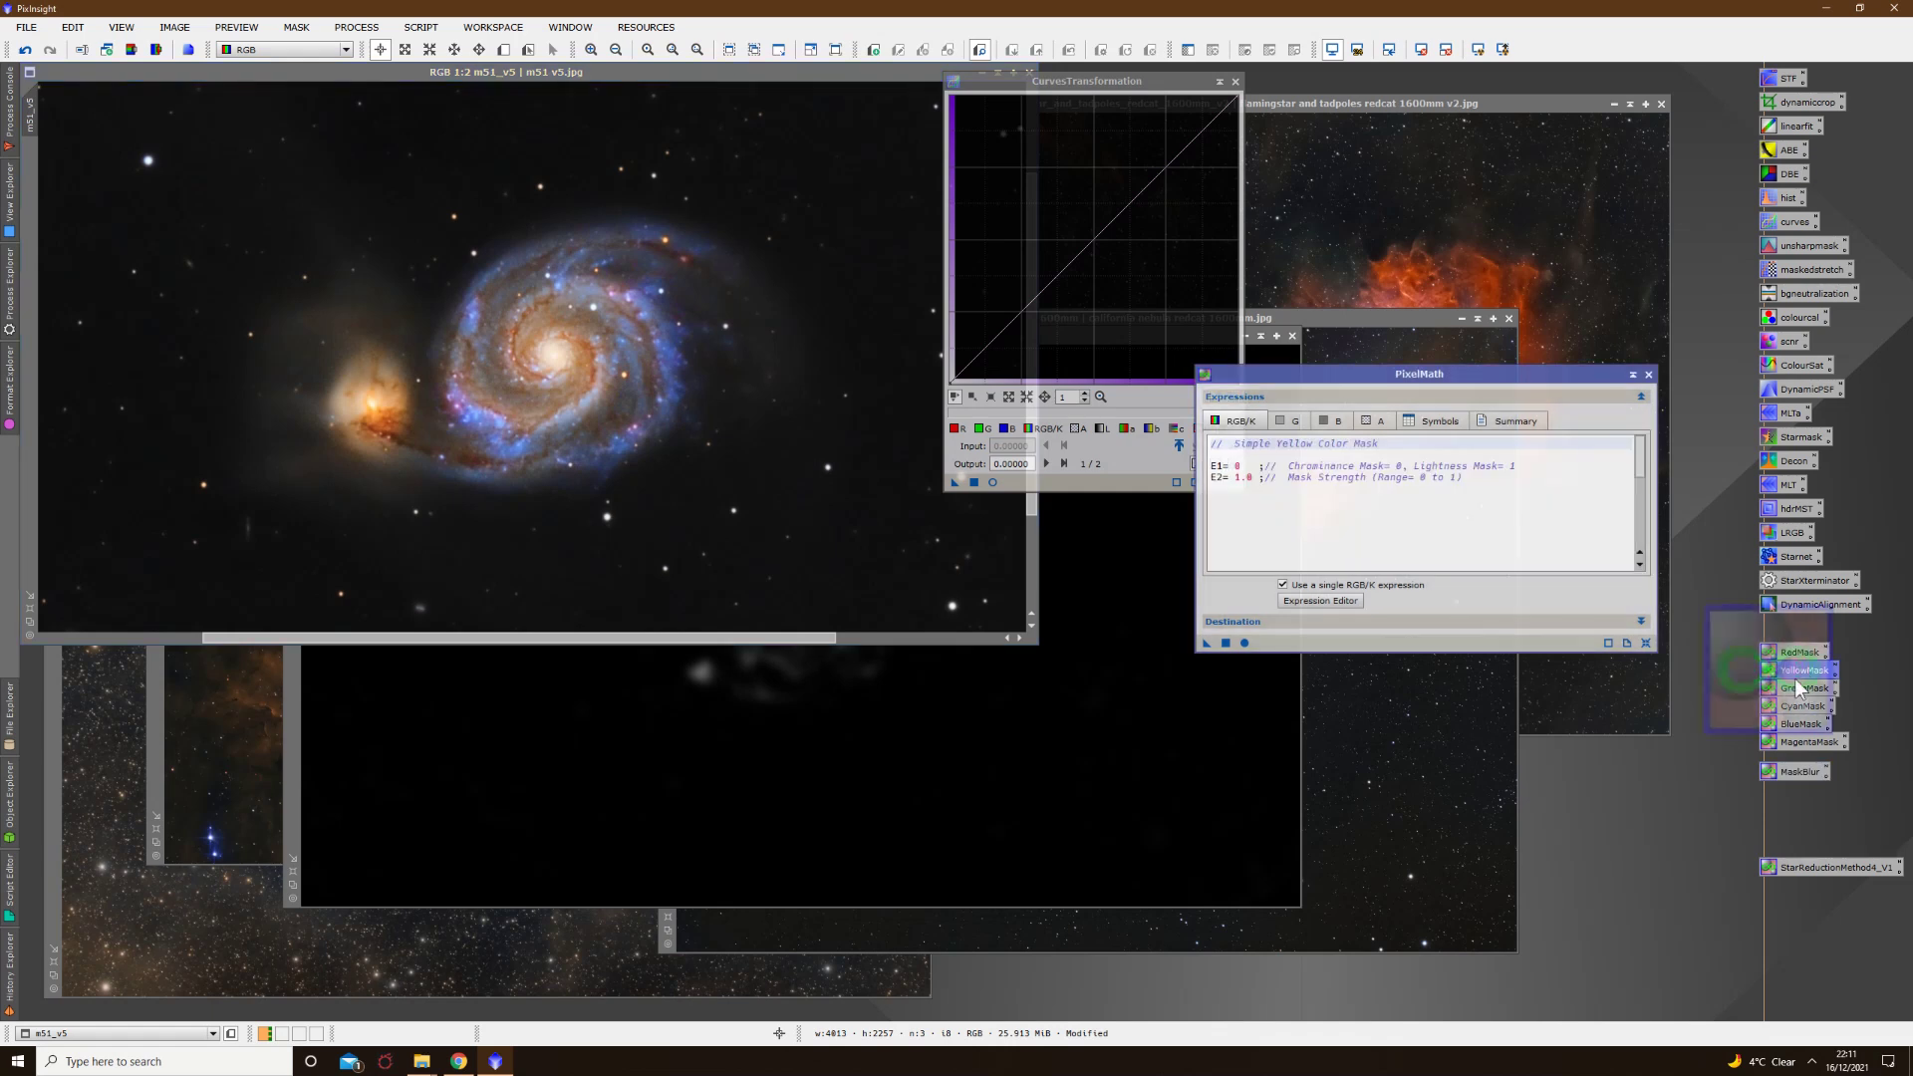
left_click_drag(1206, 644, 717, 457)
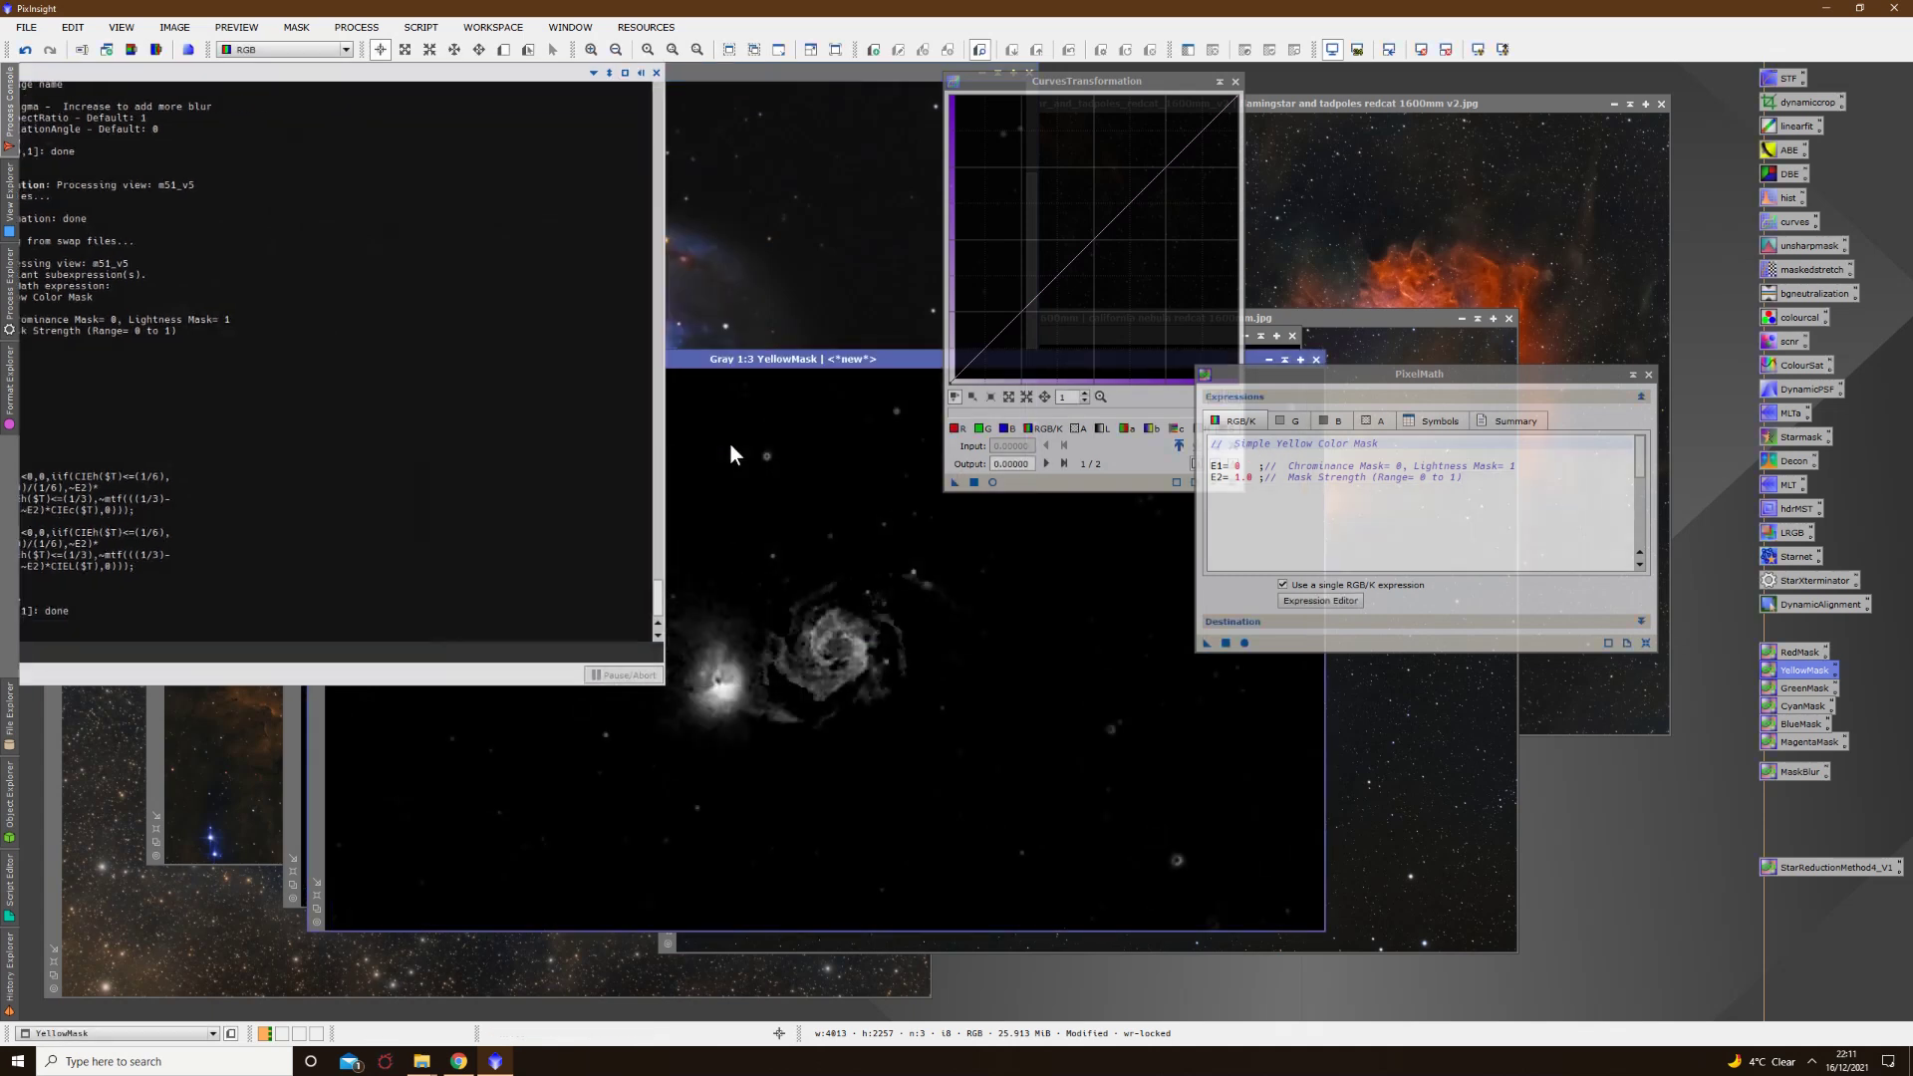
left_click_drag(570, 357, 528, 478)
left_click_drag(518, 388, 518, 384)
scroll(760, 753, "up", 2)
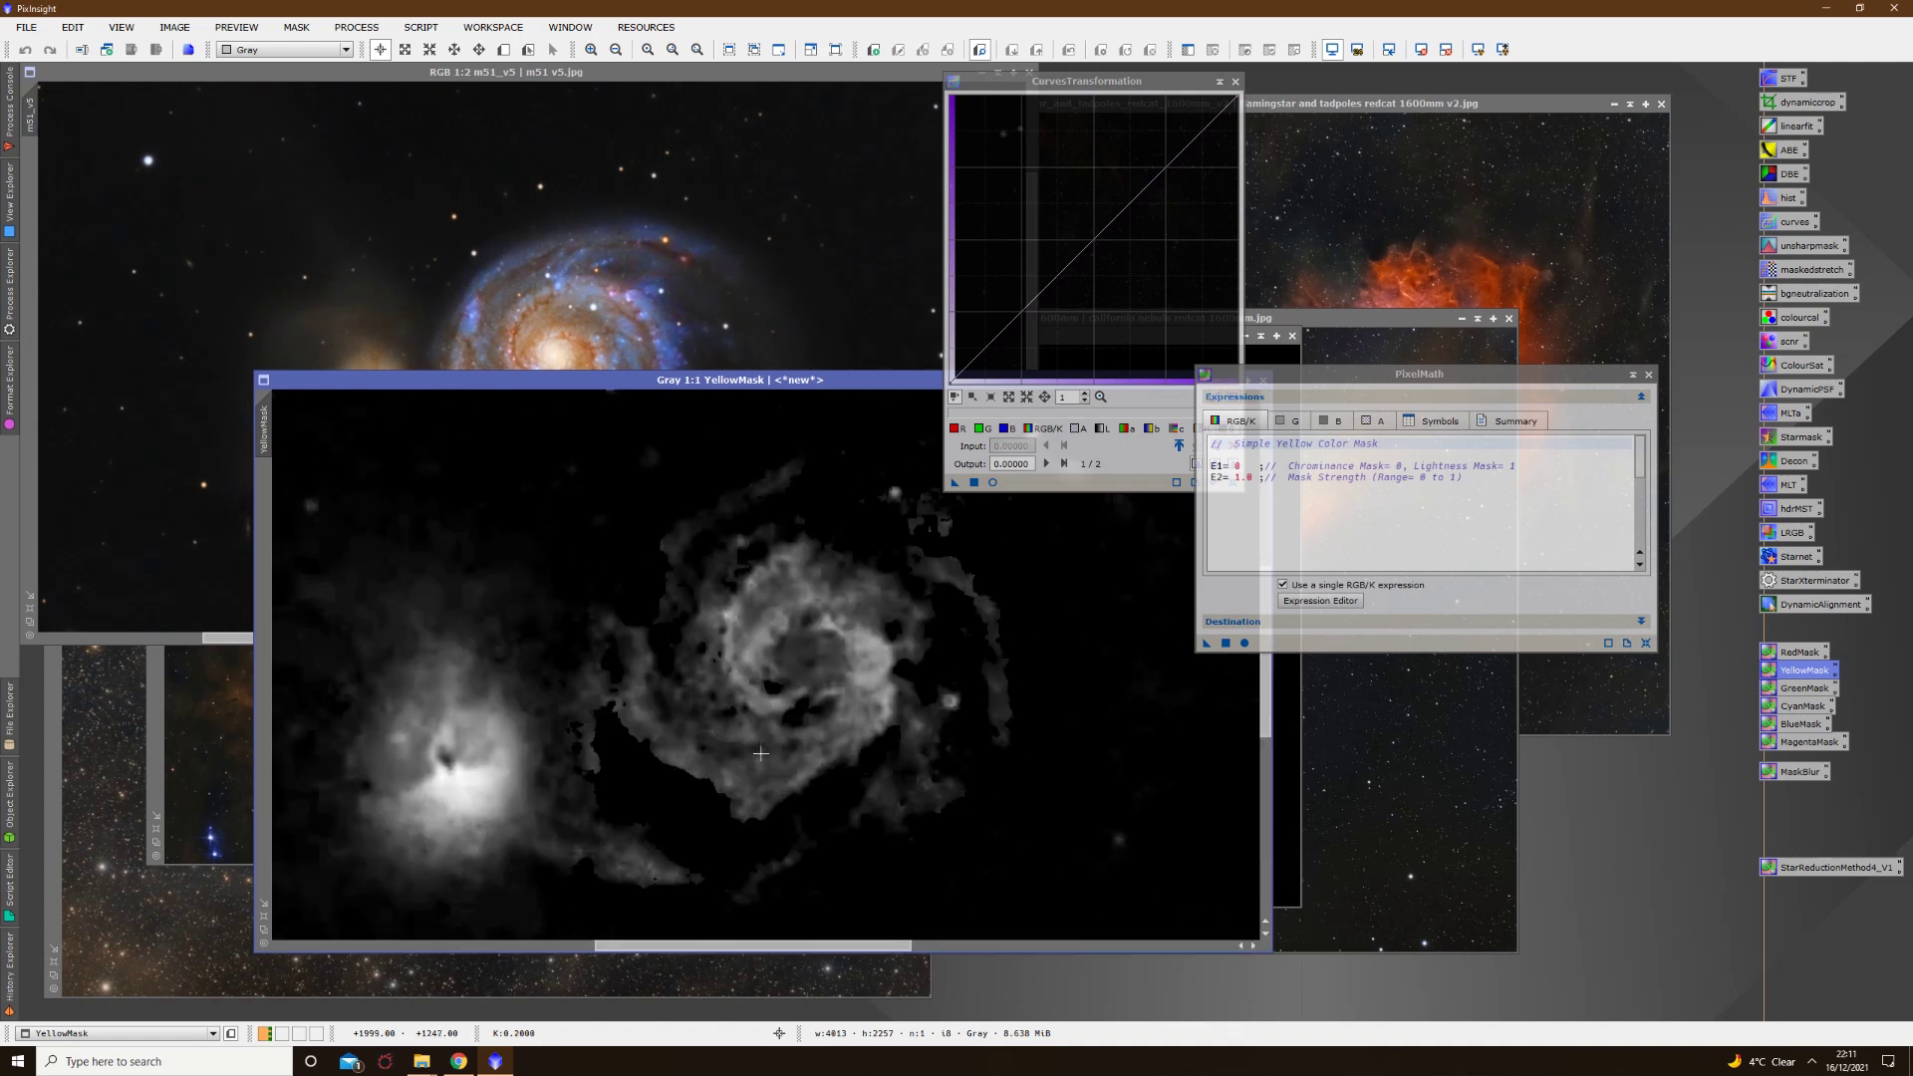
scroll(755, 679, "down", 2)
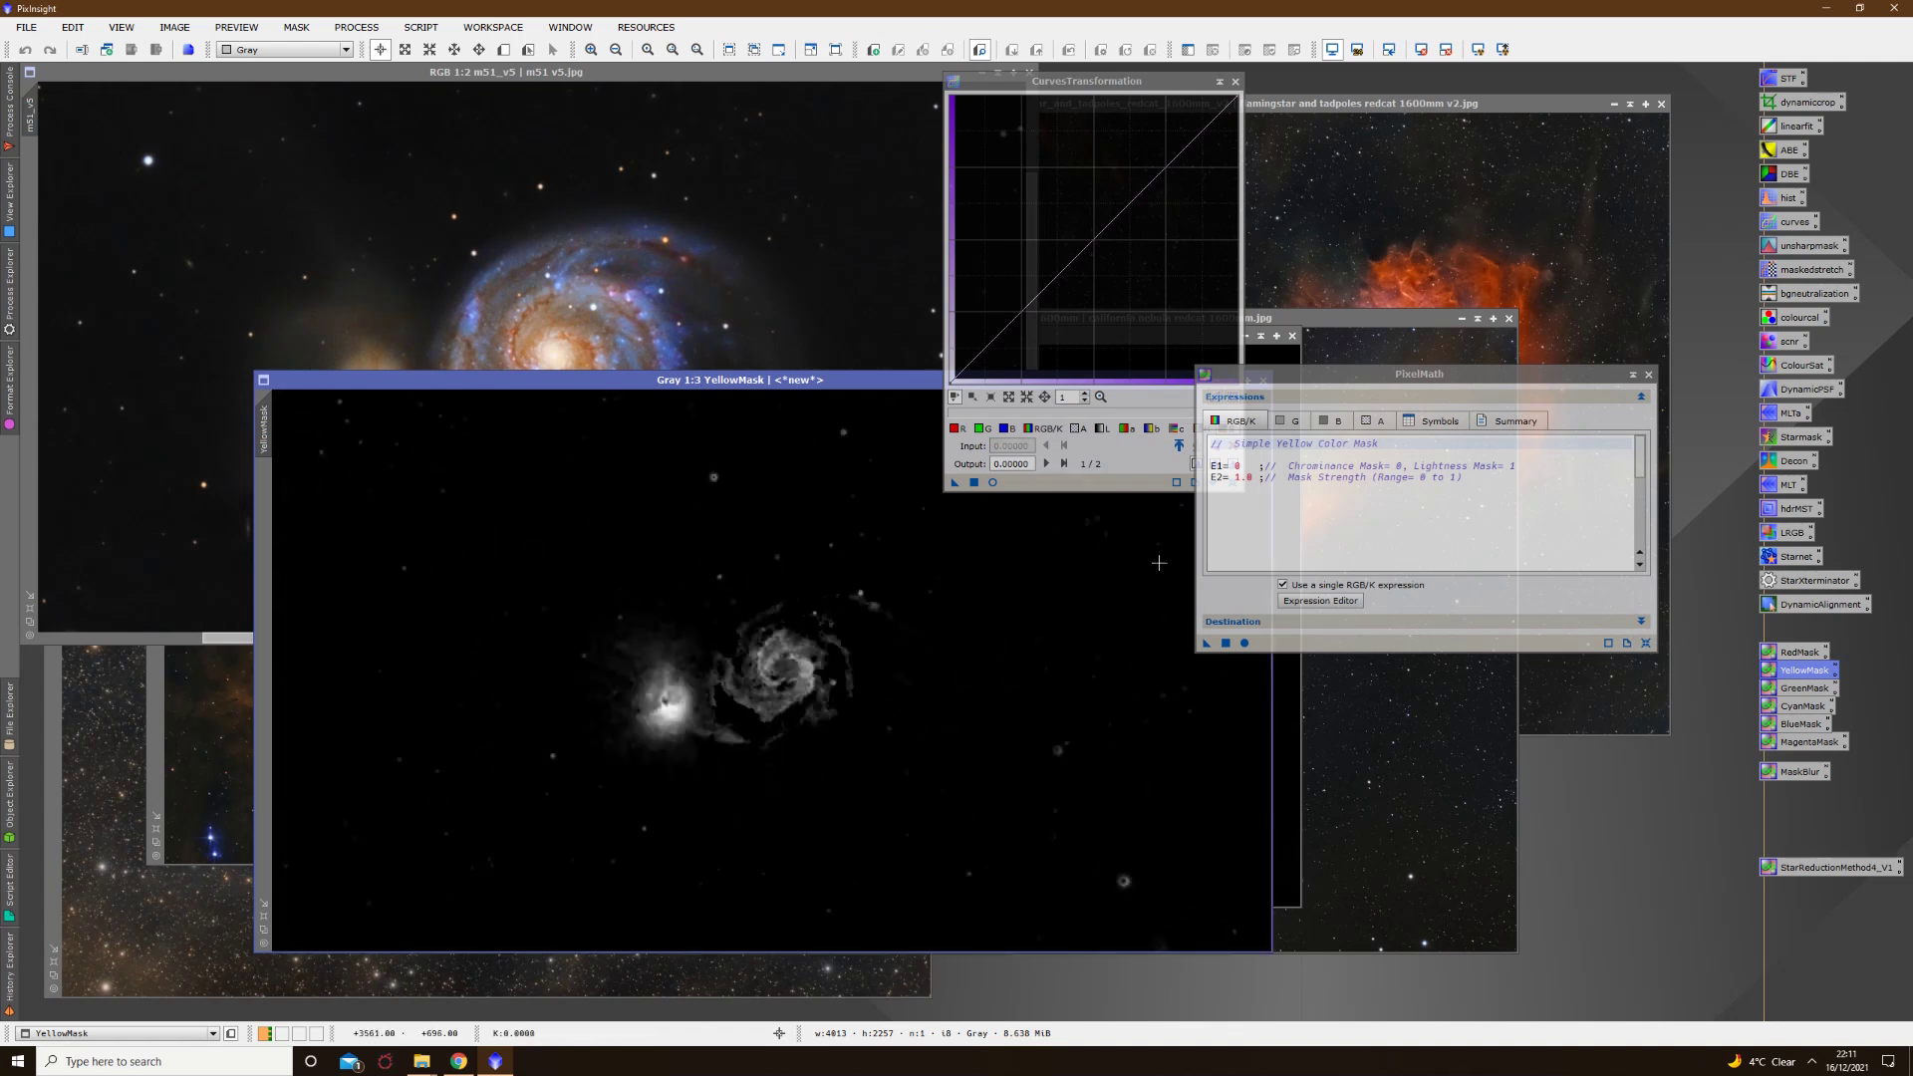
Step: Set the MaskBlur sigma to 45, blur the YellowMask image with it and apply that image as the mask on m51_v5
double_click(1770, 772)
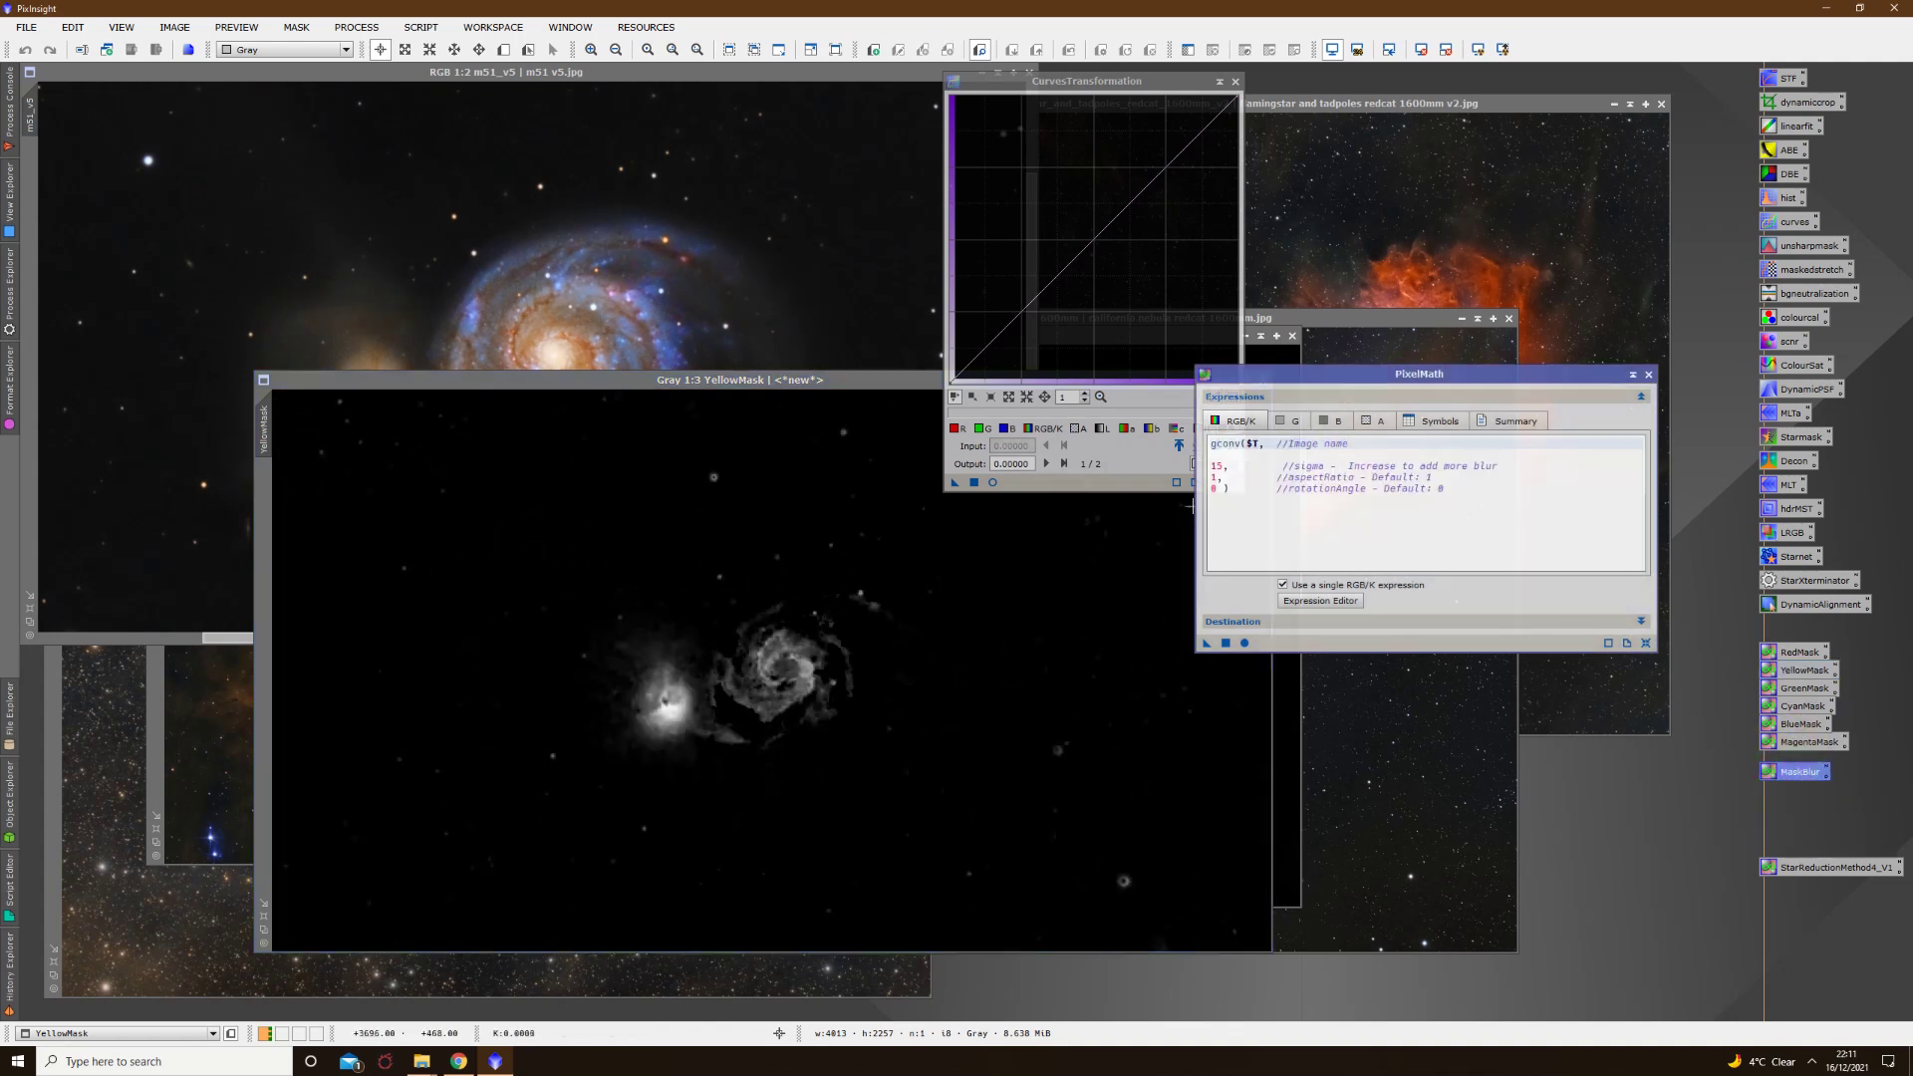
left_click(1229, 474)
key("BackSpace")
key("BackSpace")
type("4")
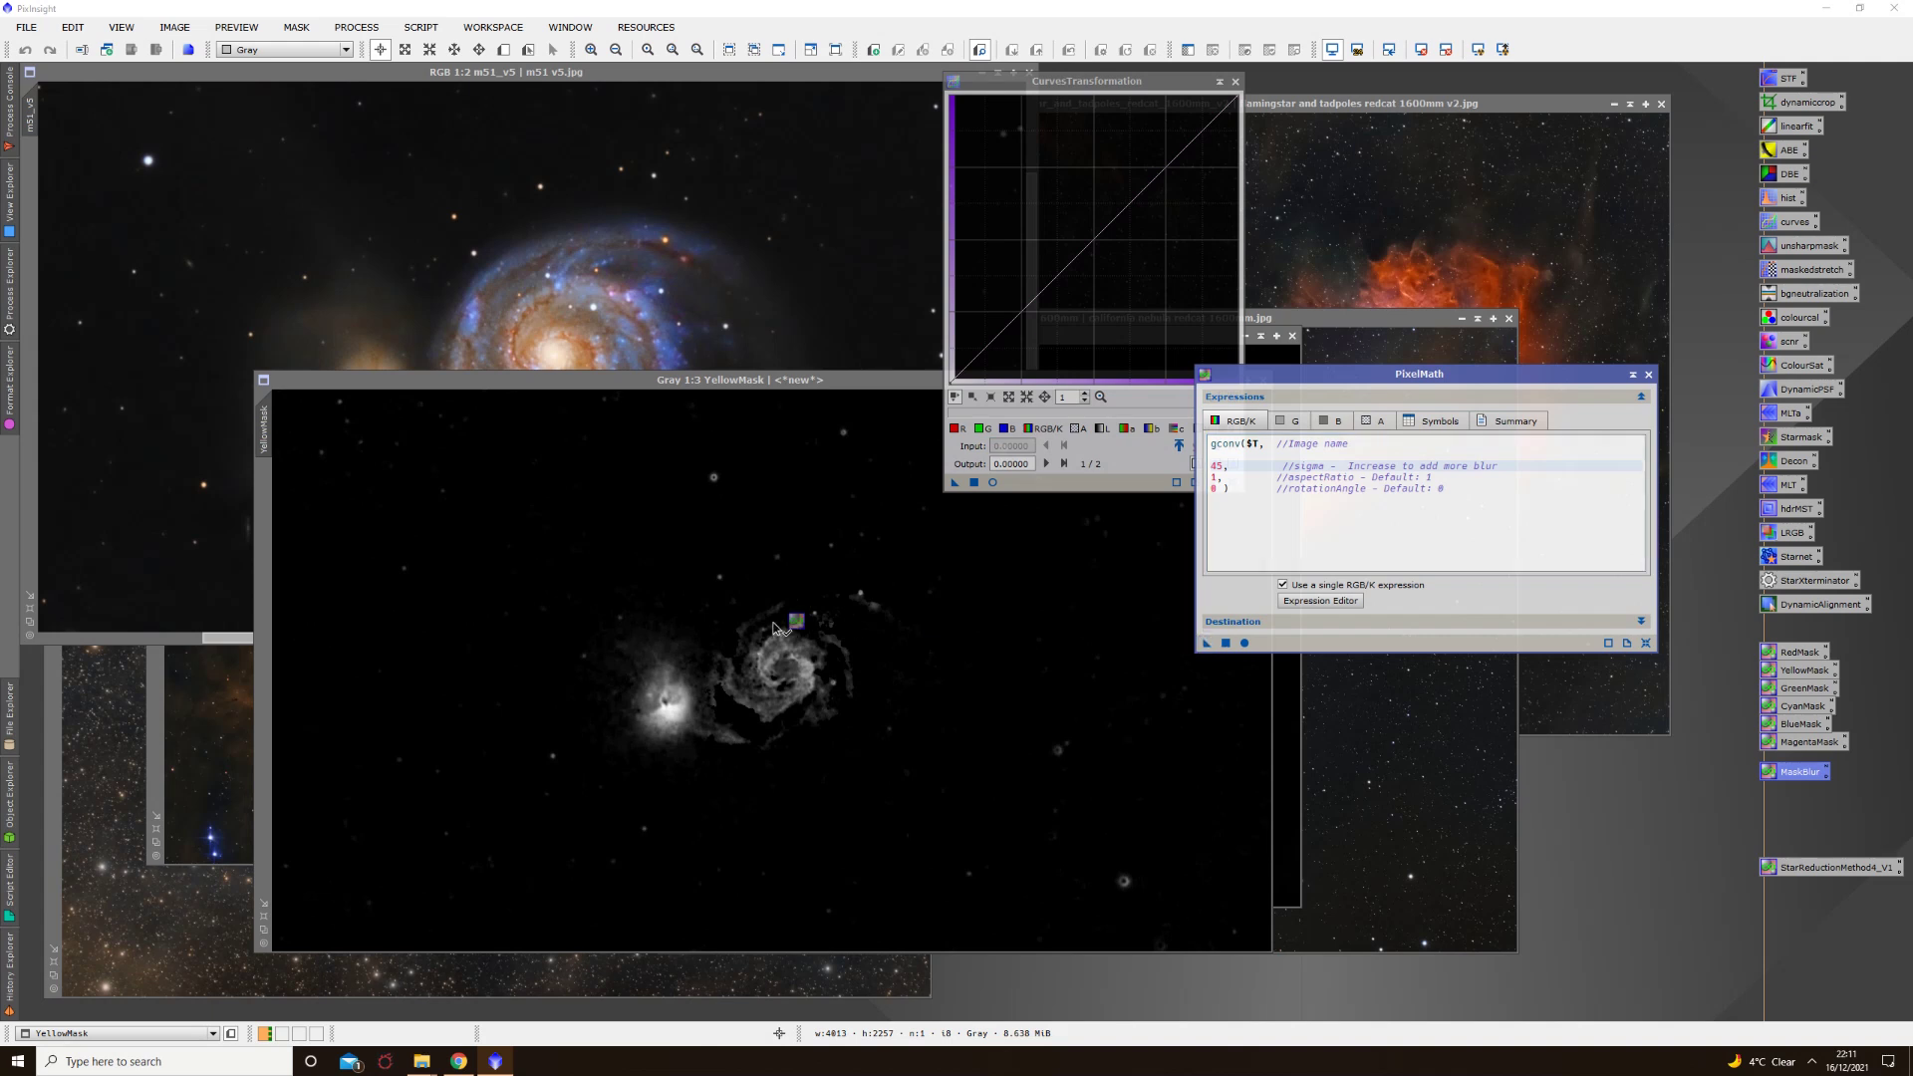
left_click(1207, 642)
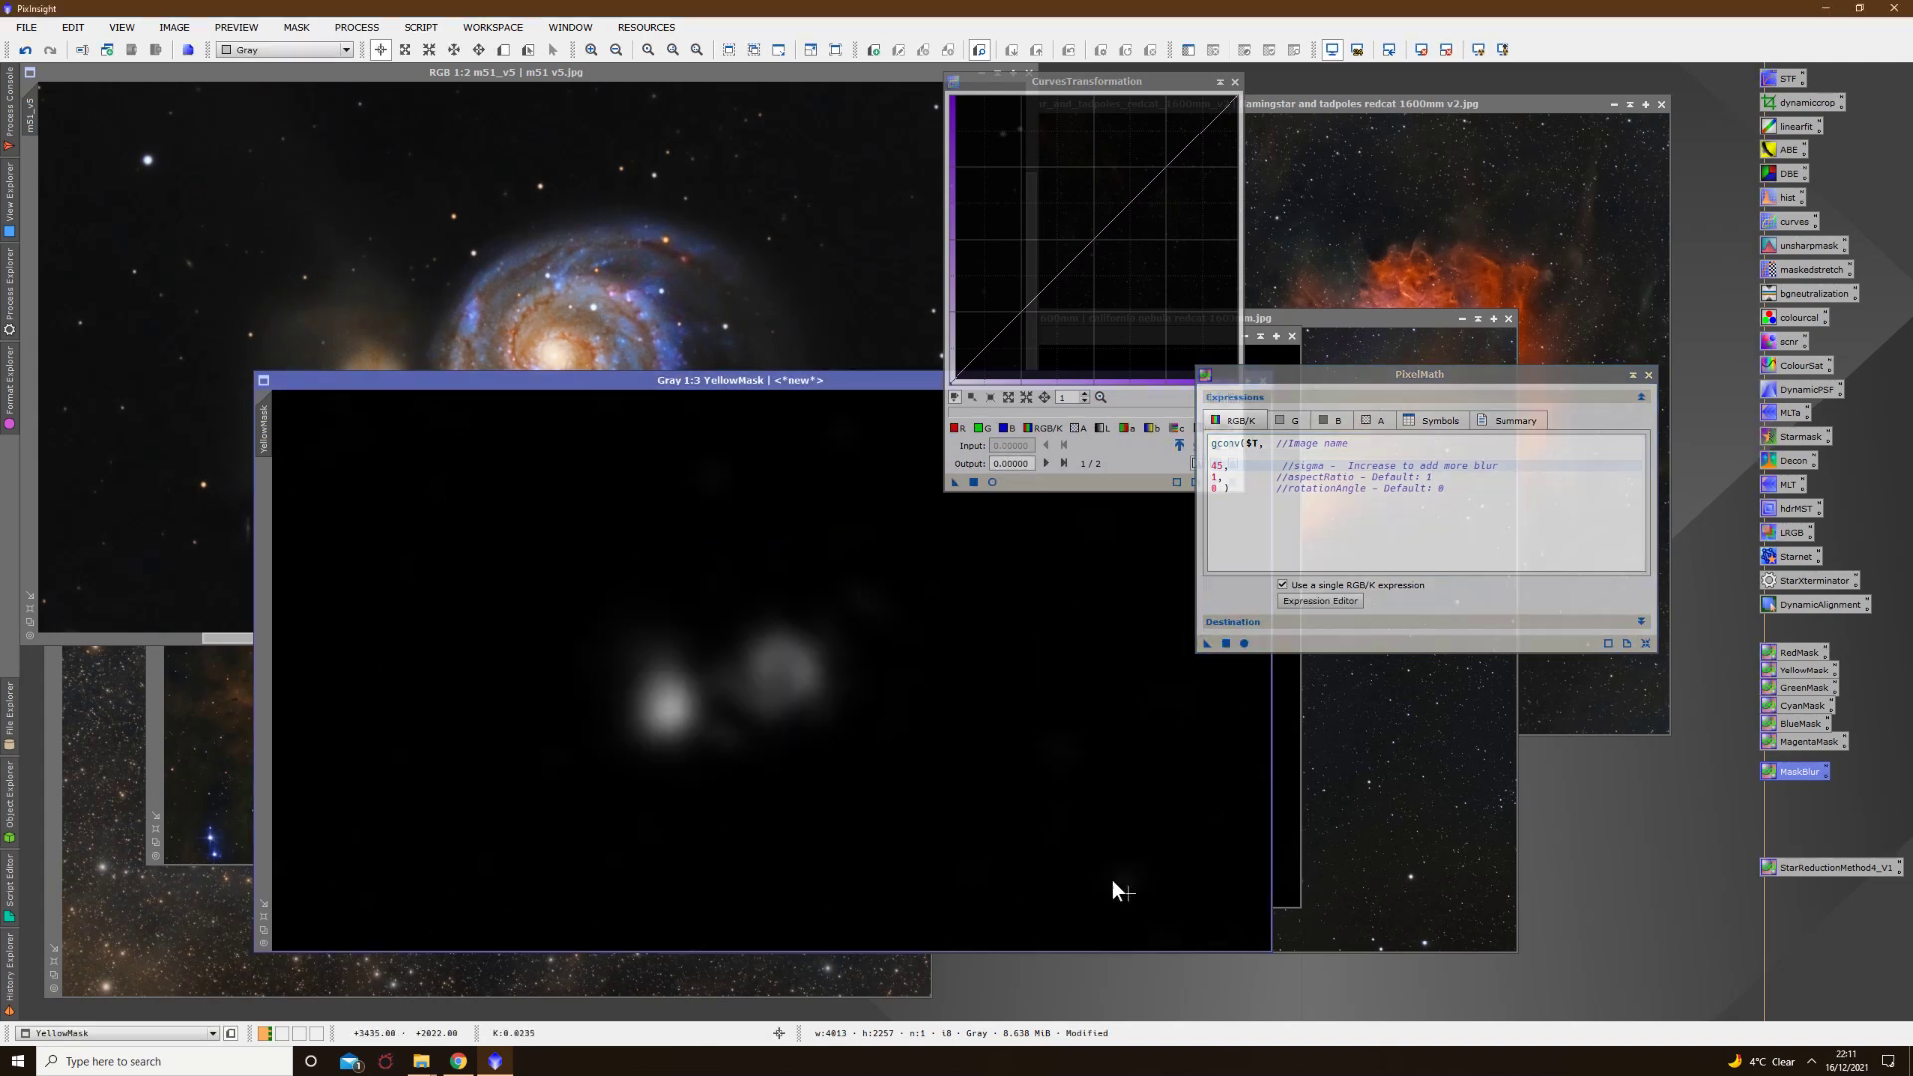
left_click_drag(264, 428, 32, 185)
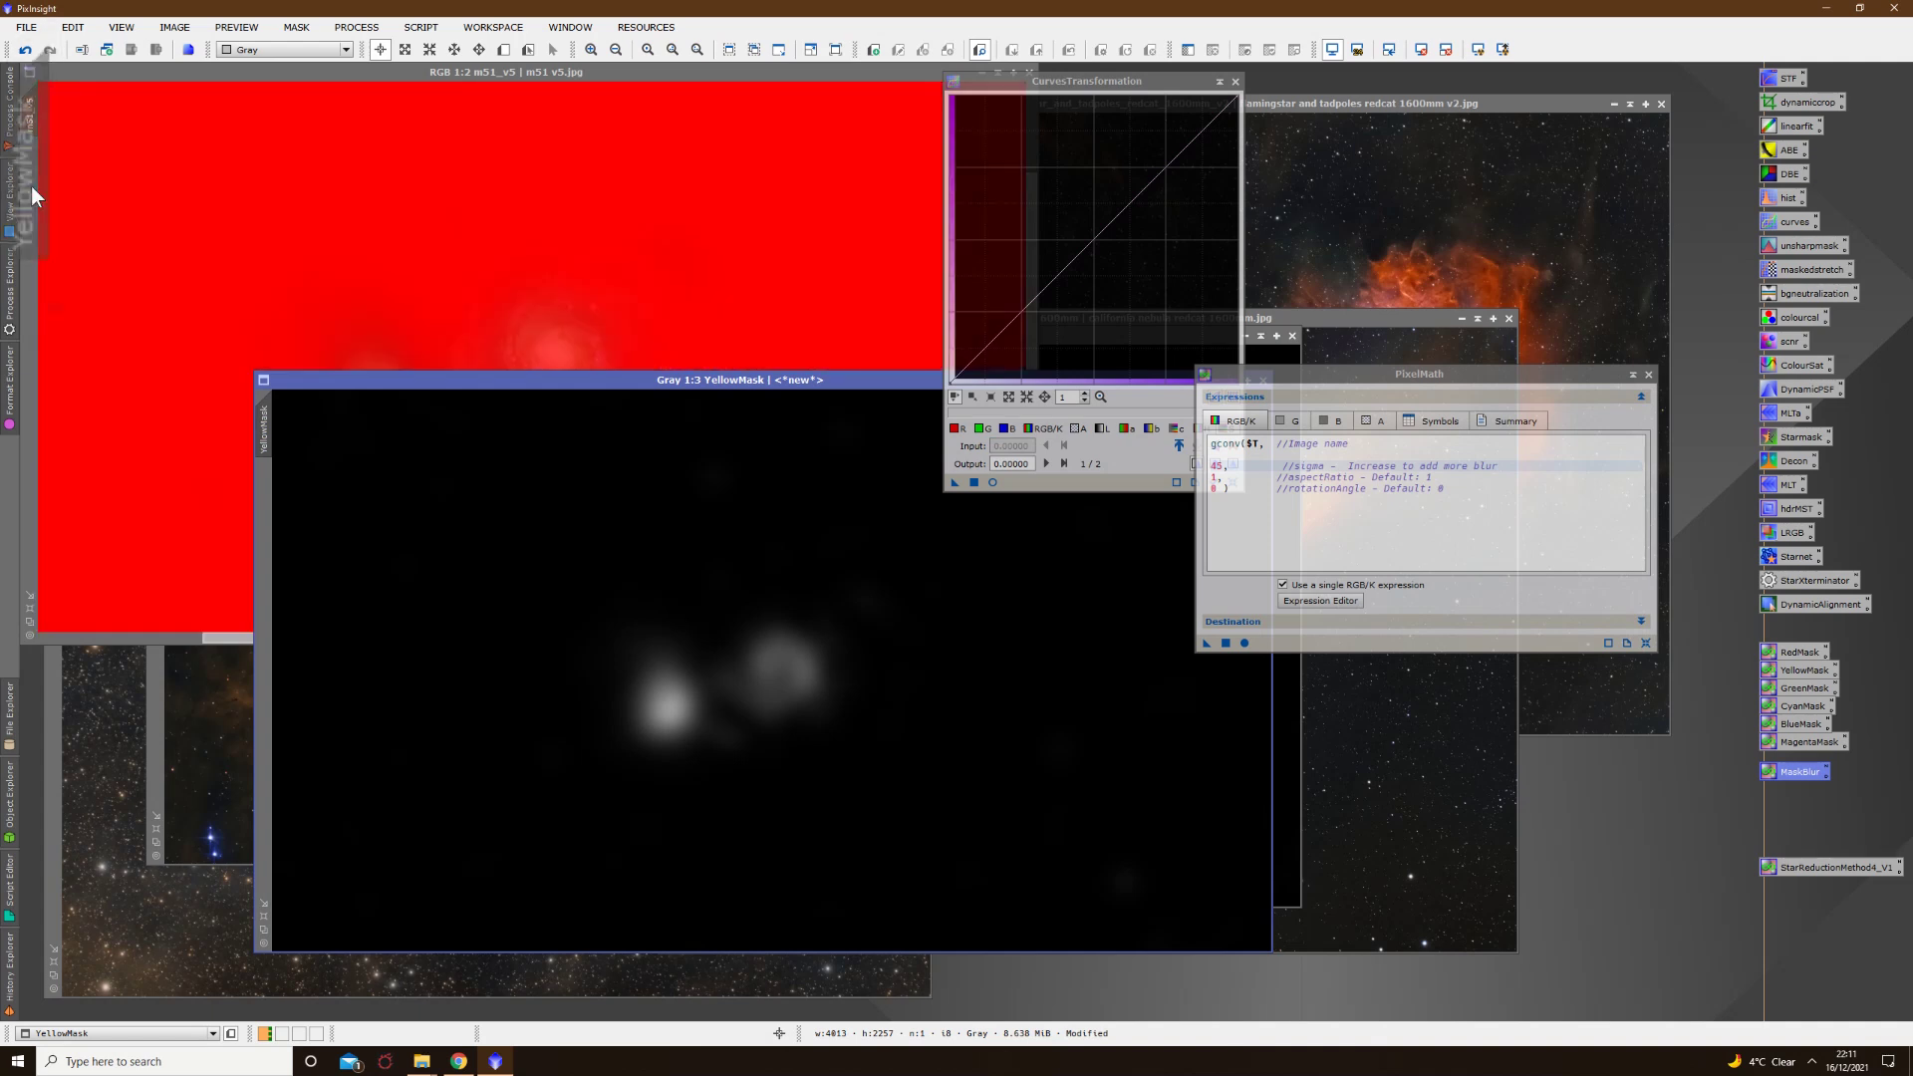
Step: Open a real-time preview of m51_v5 for the green curve and frame it on both galaxies
left_click(994, 482)
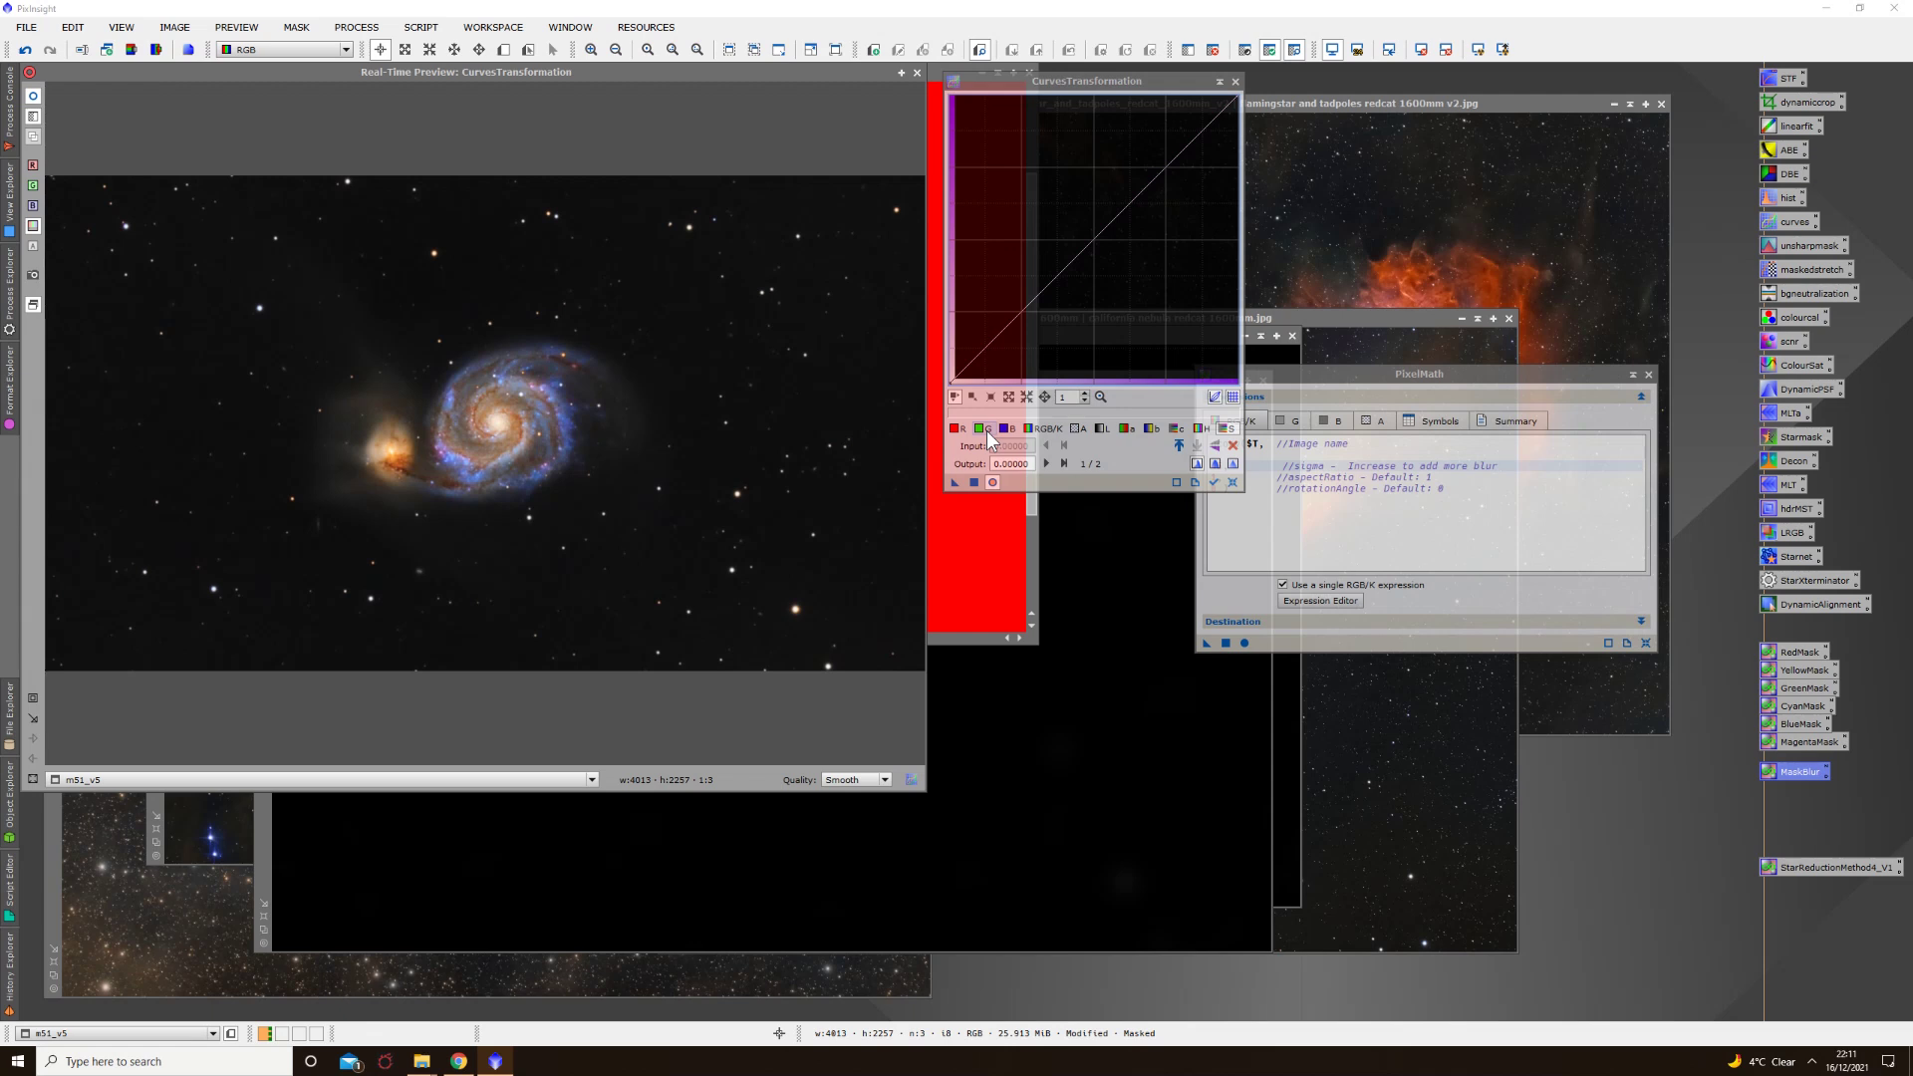
left_click(986, 431)
left_click(38, 695)
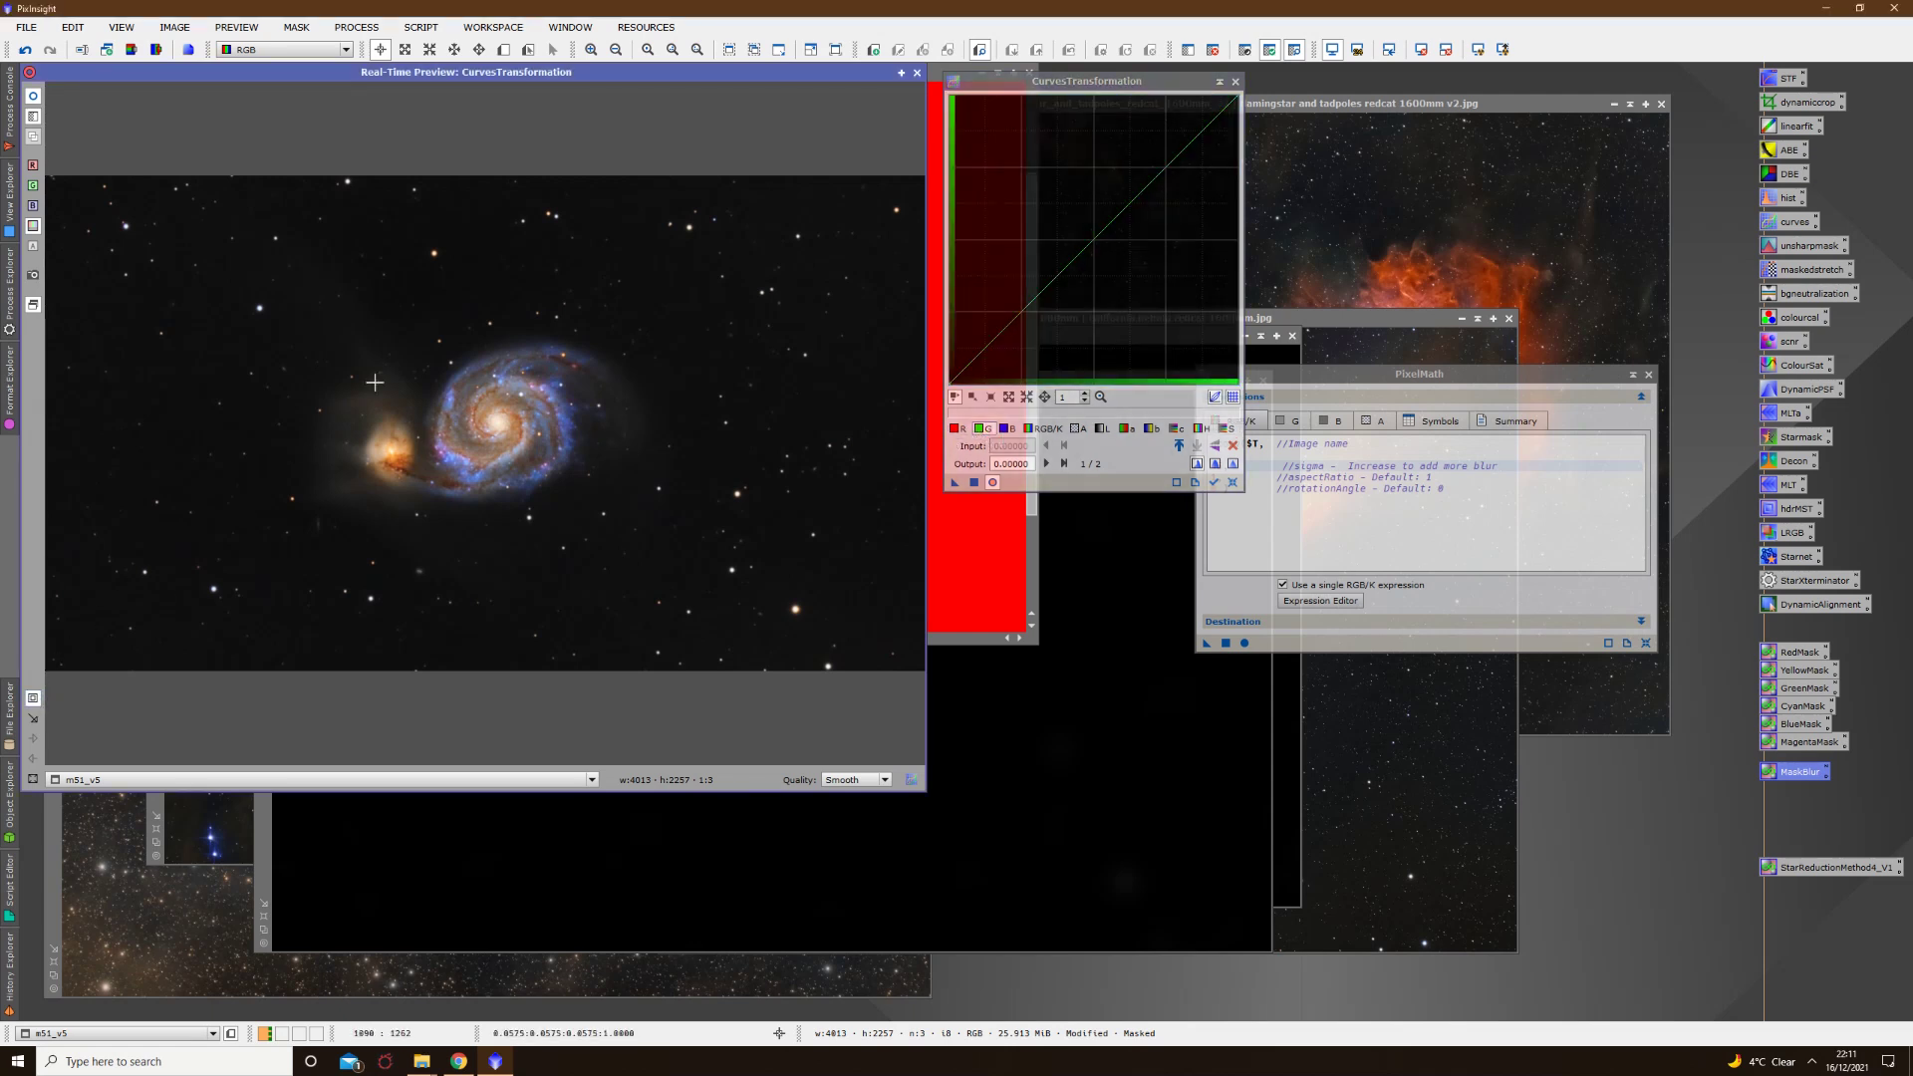
left_click_drag(267, 305, 701, 554)
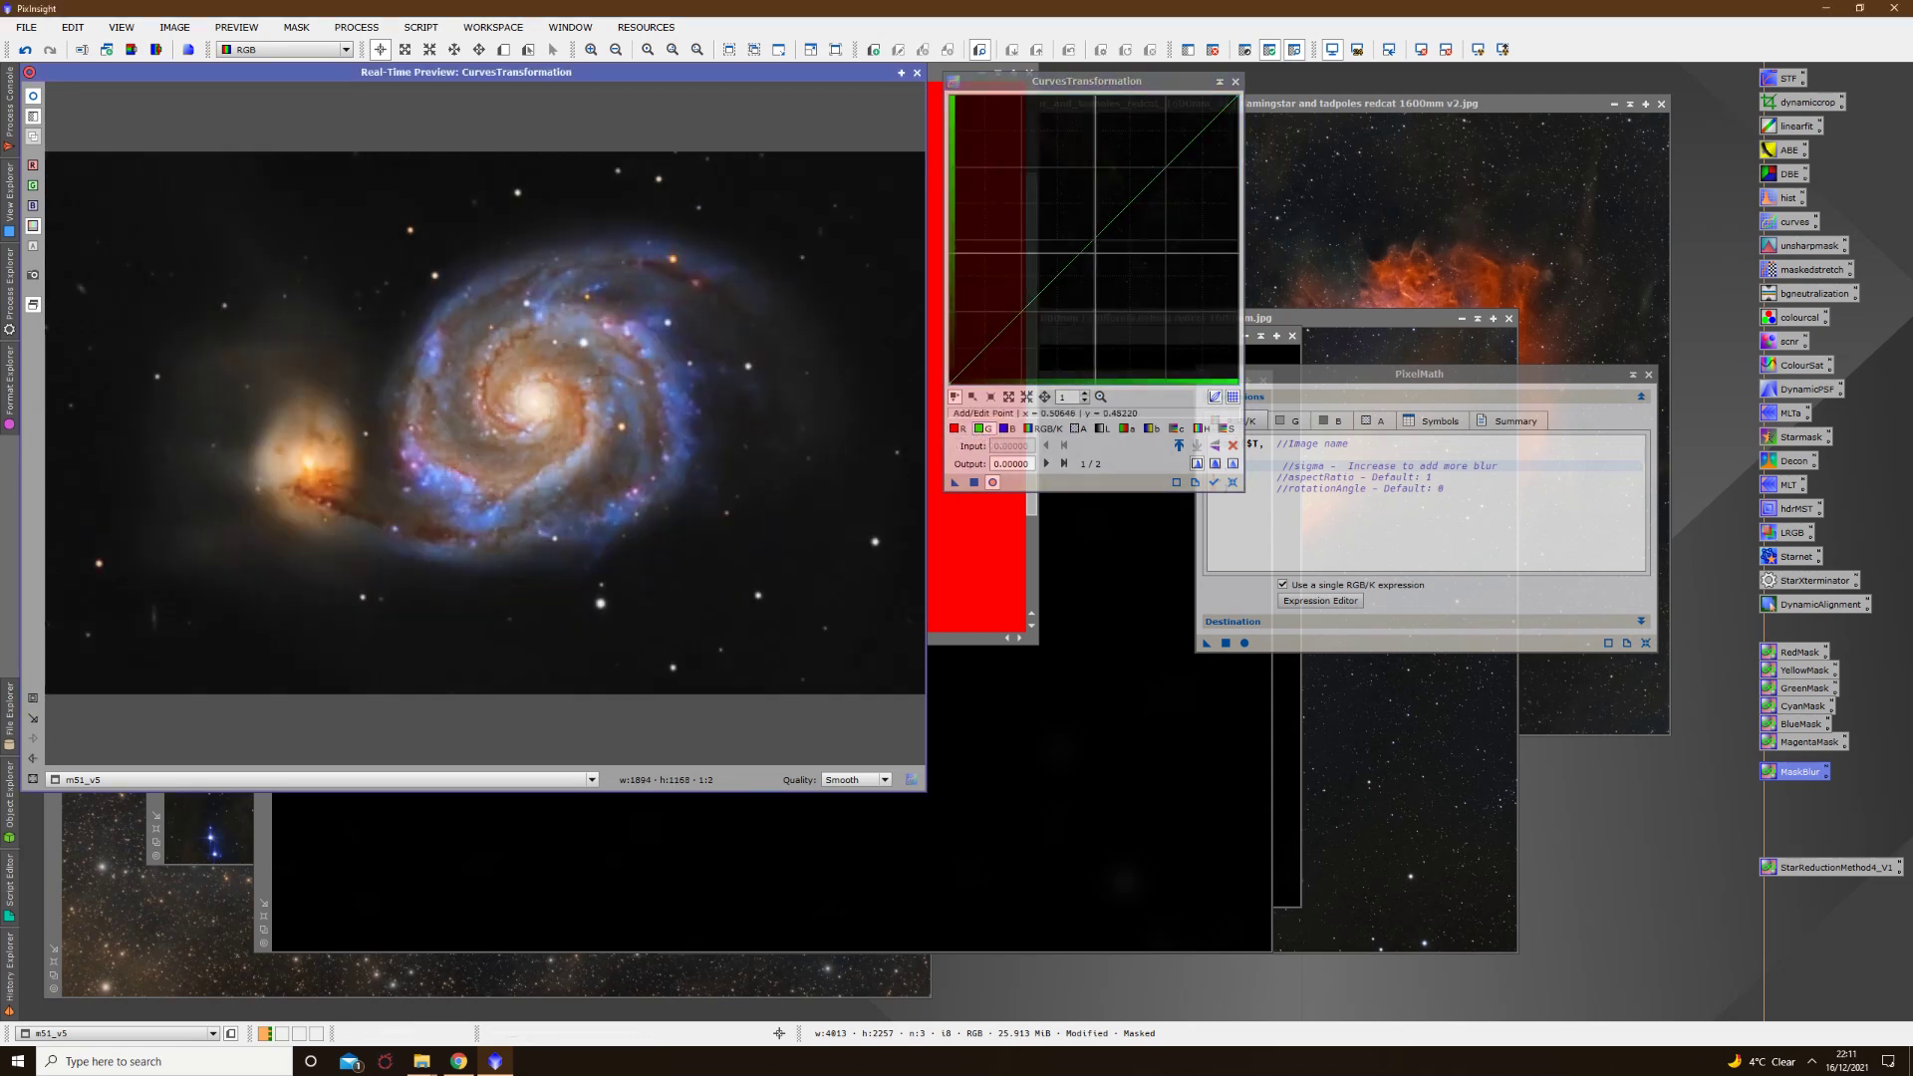
Step: Try lowering the red curve to about 0.39 output at 0.57 input and compare the preview before and after
left_click_drag(1098, 241, 964, 422)
left_click(956, 429)
left_click(1100, 250)
left_click_drag(1100, 250, 1114, 269)
left_click(33, 97)
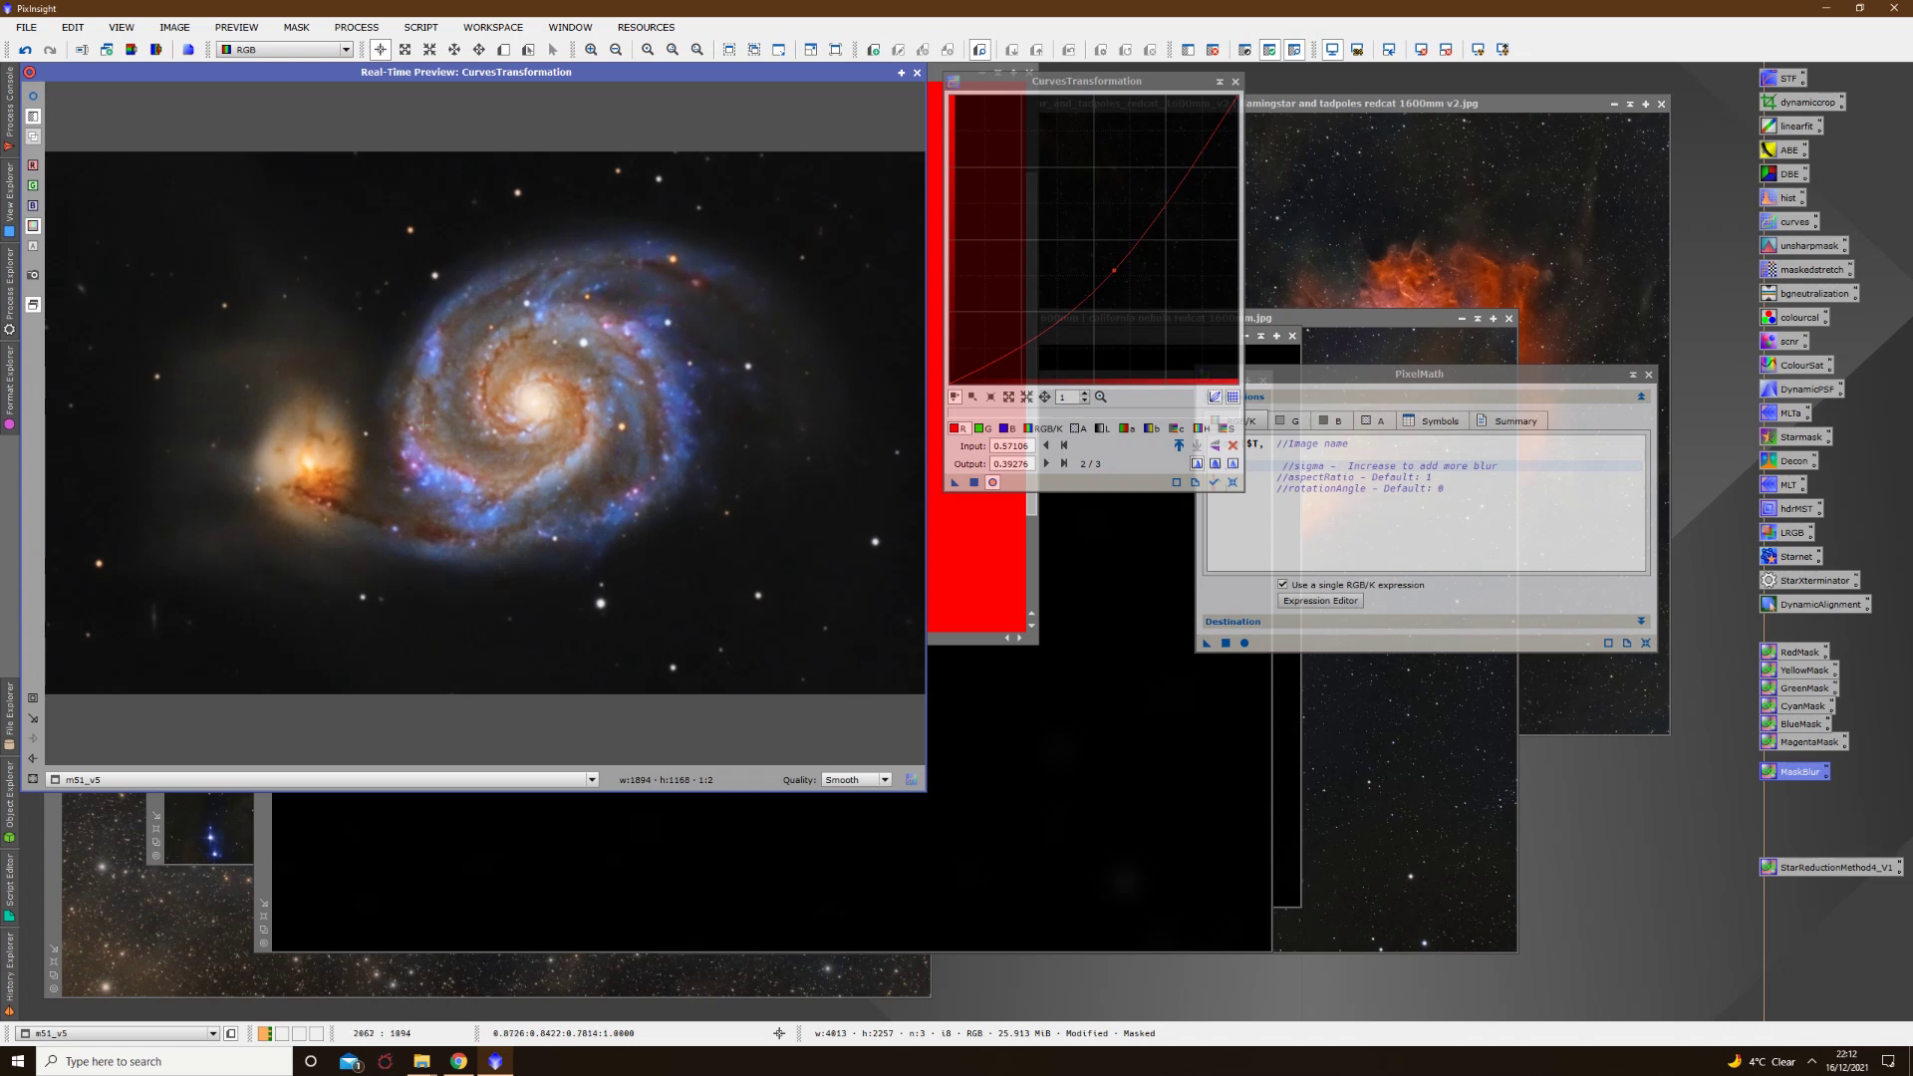
Step: Reset and close the curves together with their real-time preview, and remove the yellow mask from m51_v5
left_click(1229, 480)
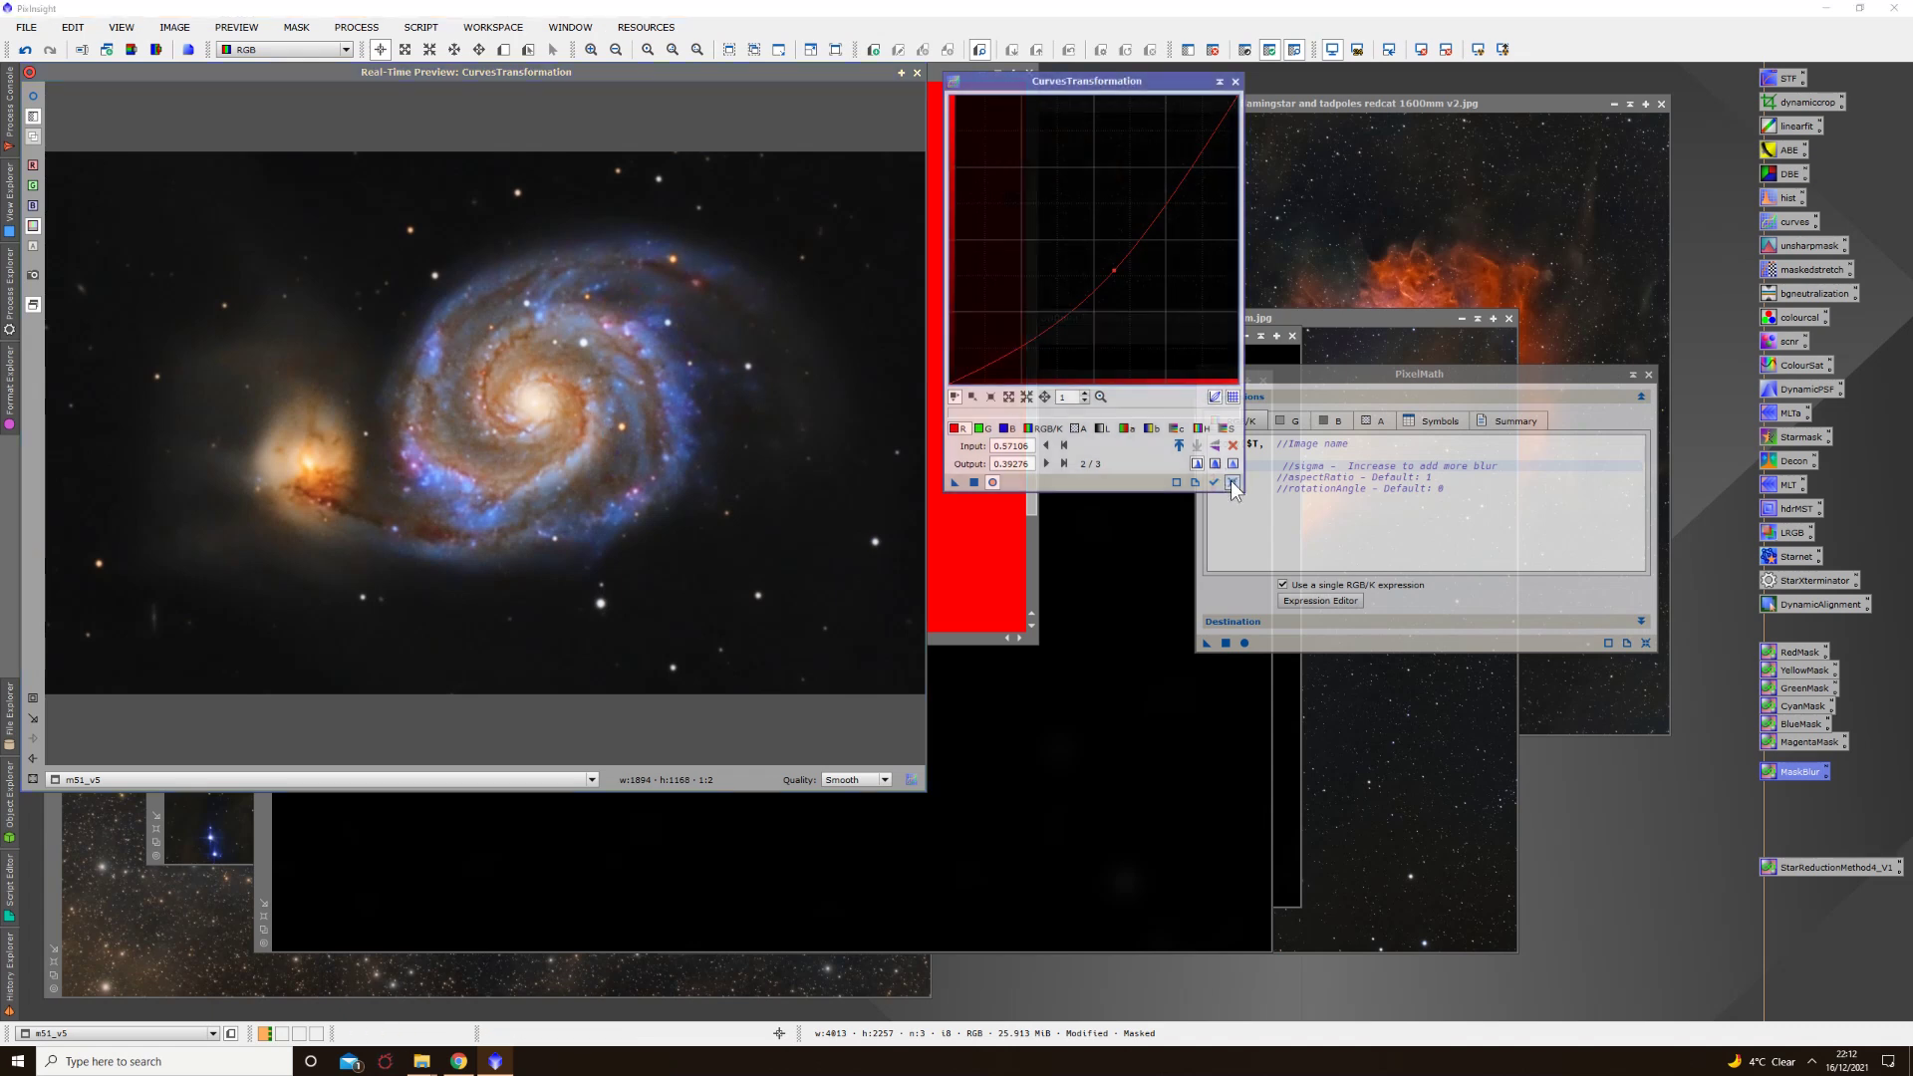
left_click(1235, 81)
left_click(917, 73)
right_click(604, 311)
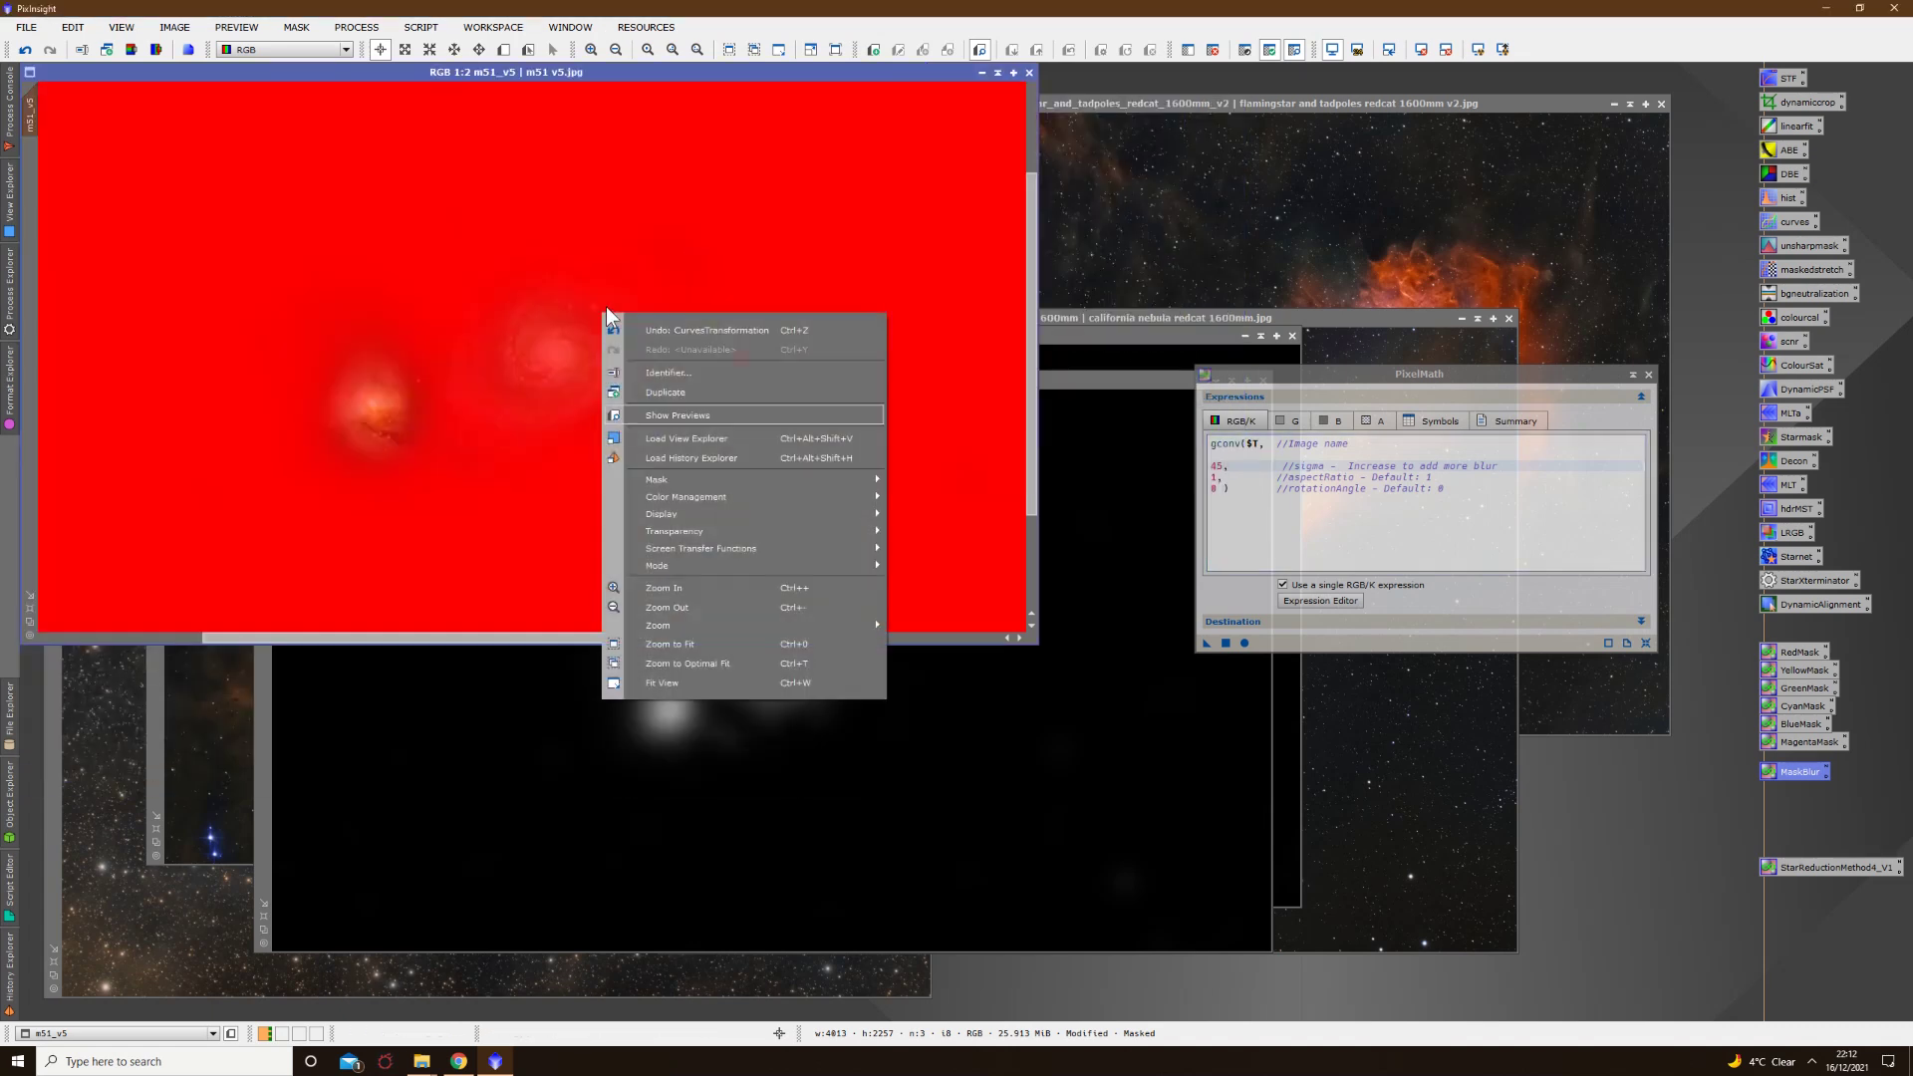
mouse_move(751, 478)
left_click(954, 500)
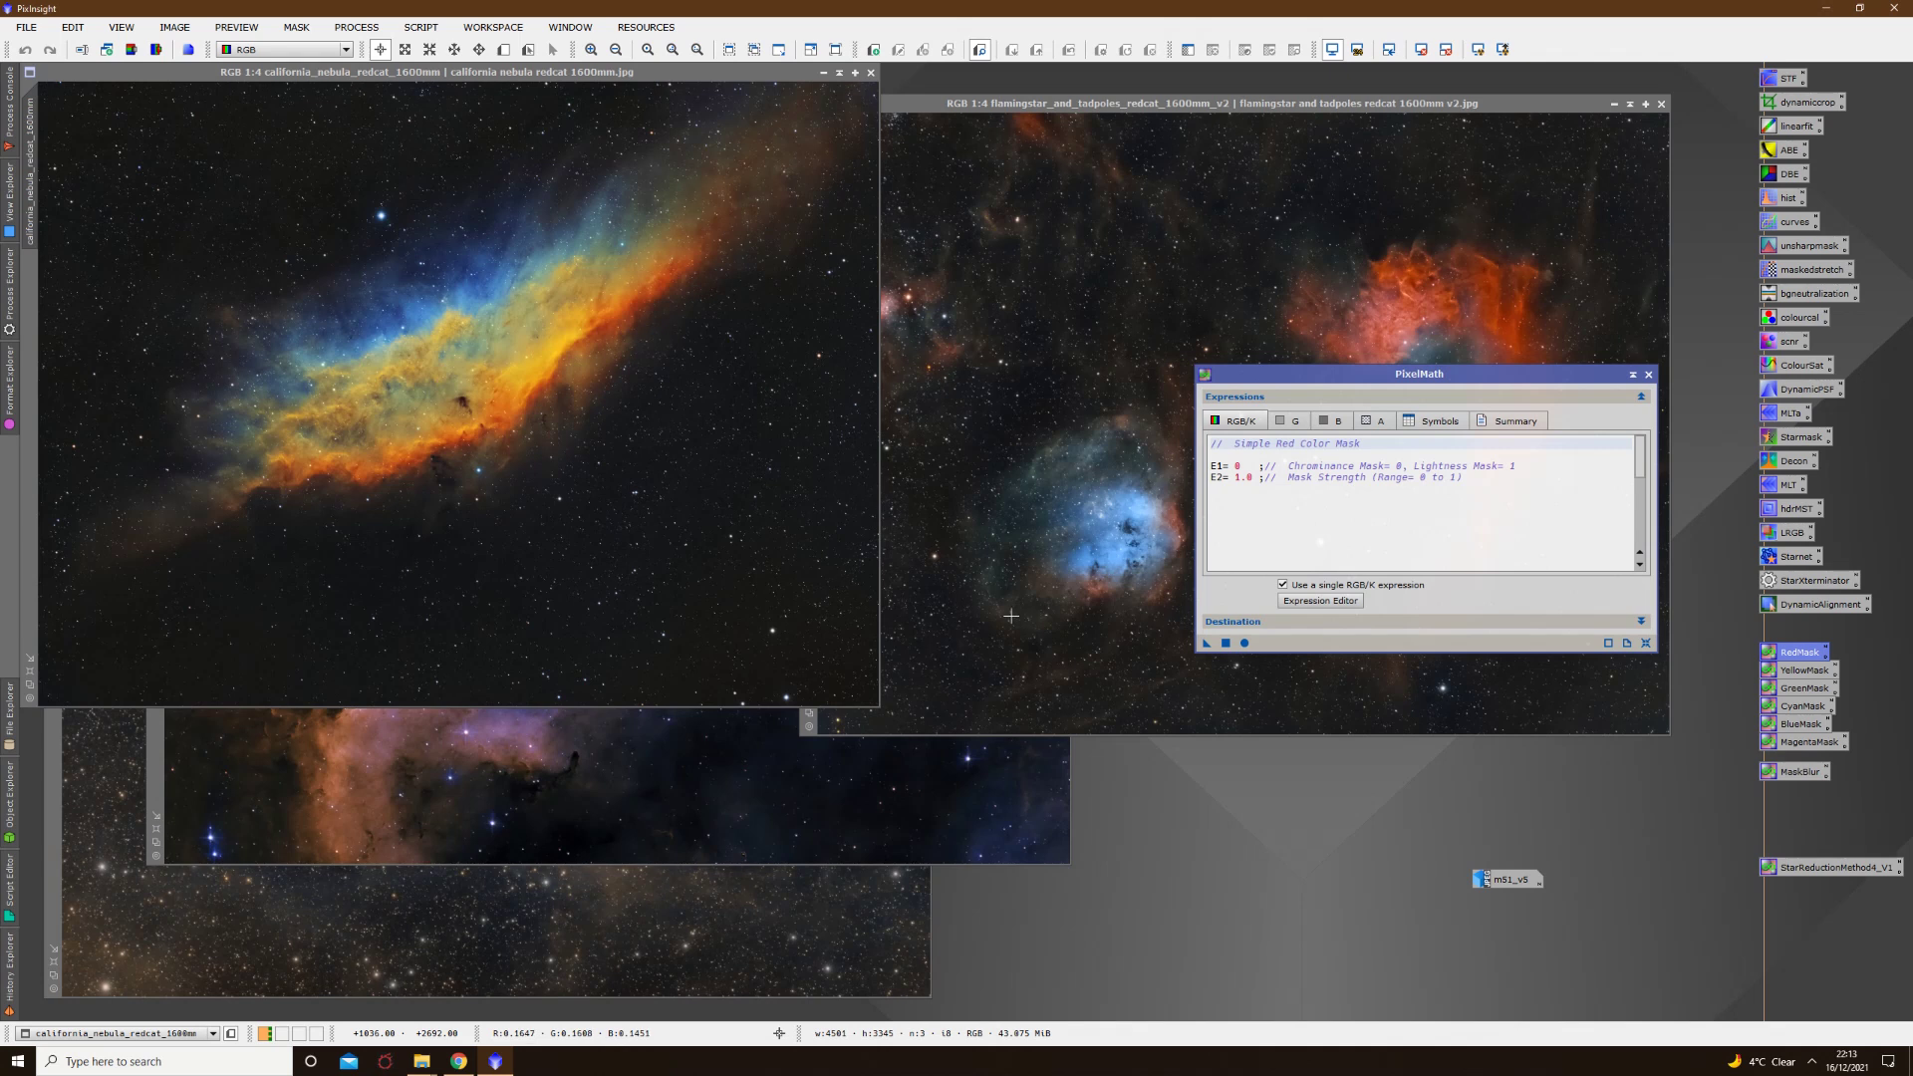
Step: Place the minimised m51_v5 icon below the StarReductionMethod4_V1 process icon and examine the colours of the California nebula image up close
left_click_drag(1532, 878, 1862, 915)
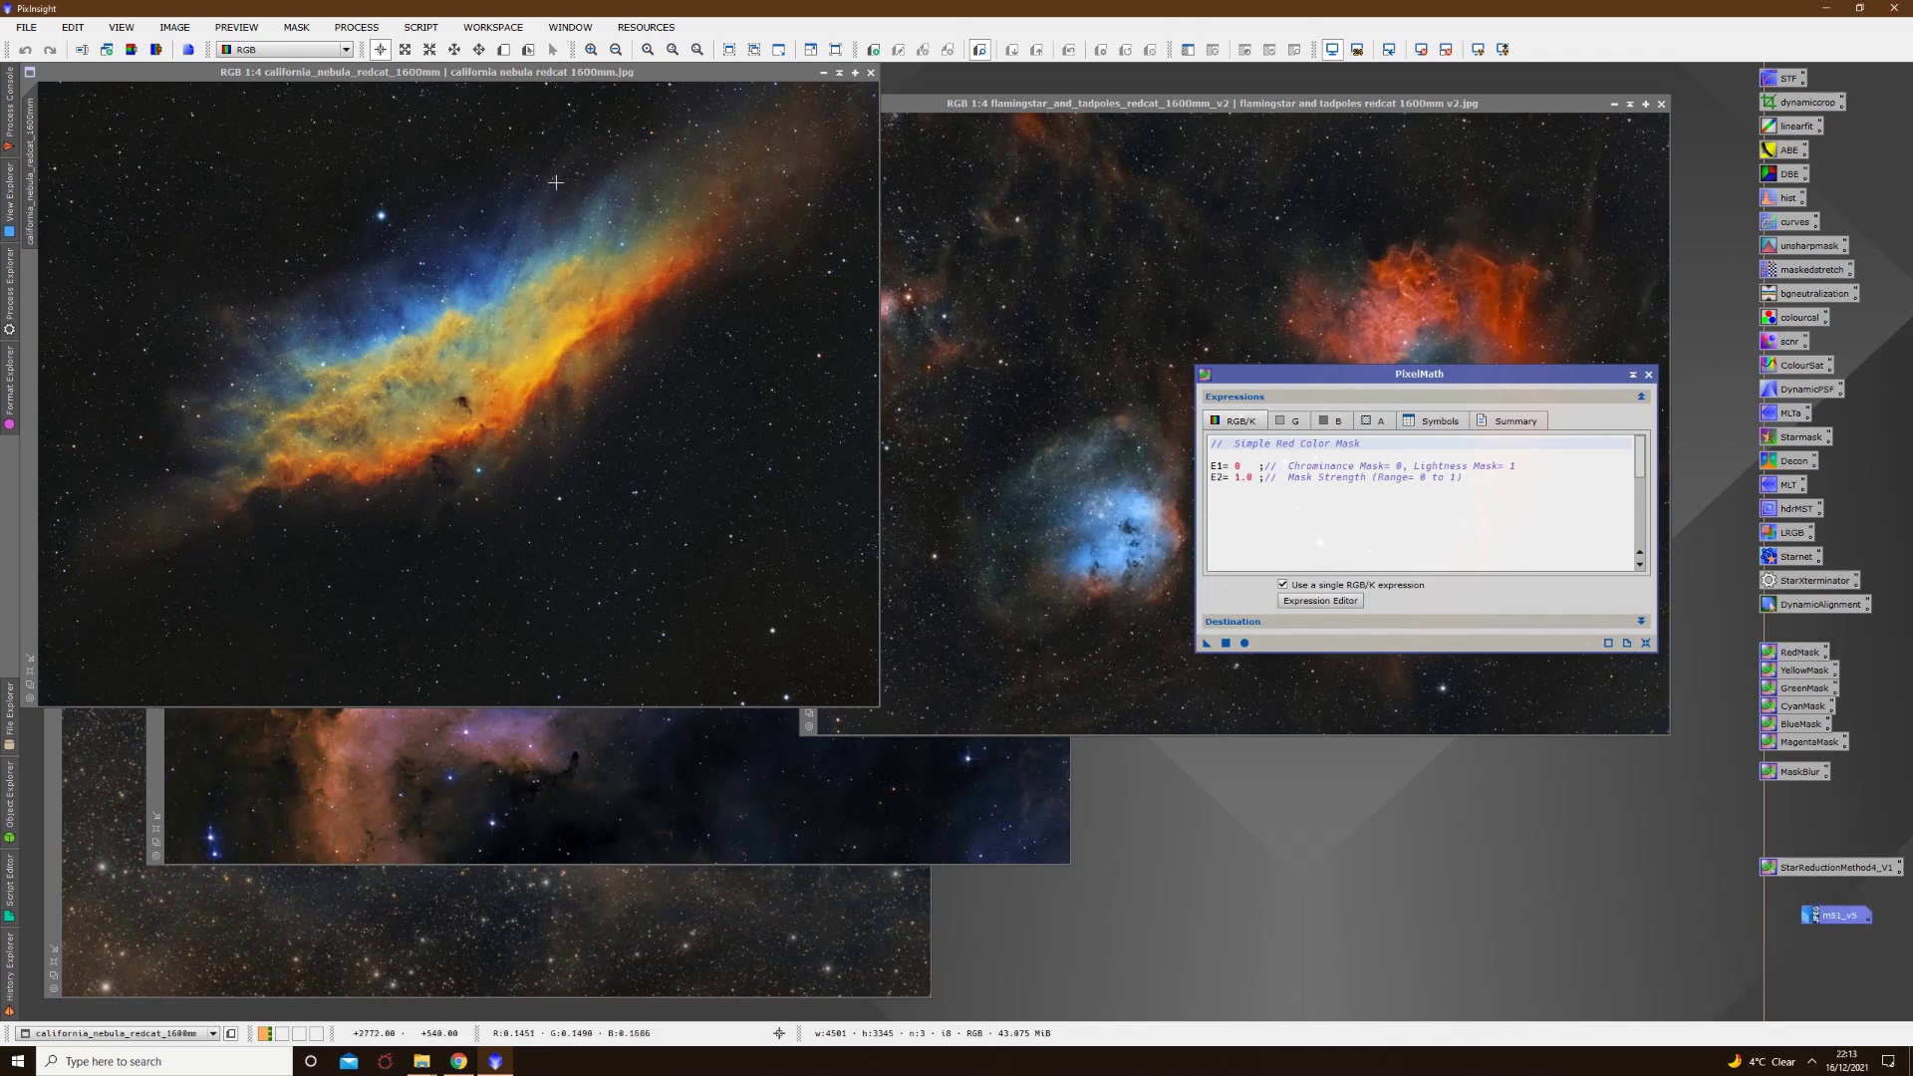
mouse_move(587, 68)
left_mouse_down()
mouse_move(638, 135)
mouse_move(587, 68)
left_mouse_up()
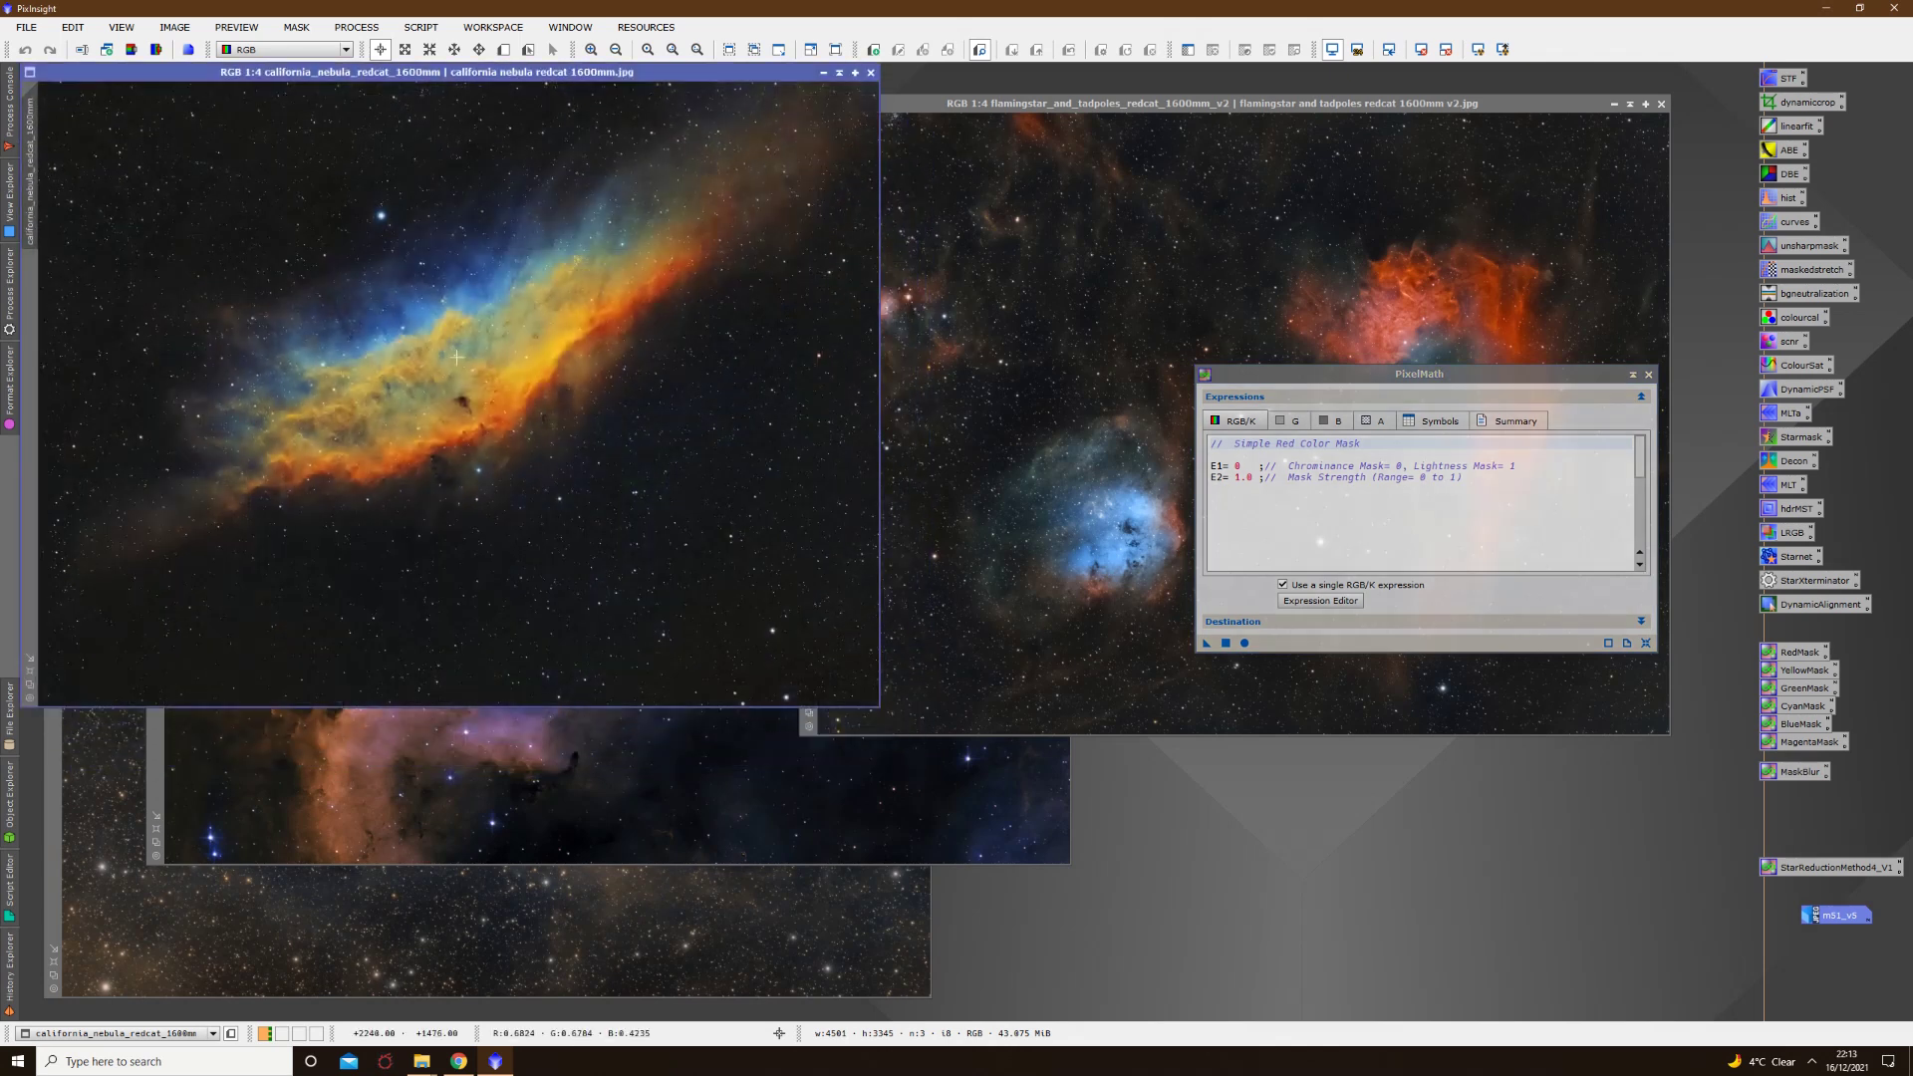
scroll(456, 357, "up", 2)
mouse_move(518, 702)
left_mouse_down()
mouse_move(355, 697)
mouse_move(538, 699)
left_mouse_up()
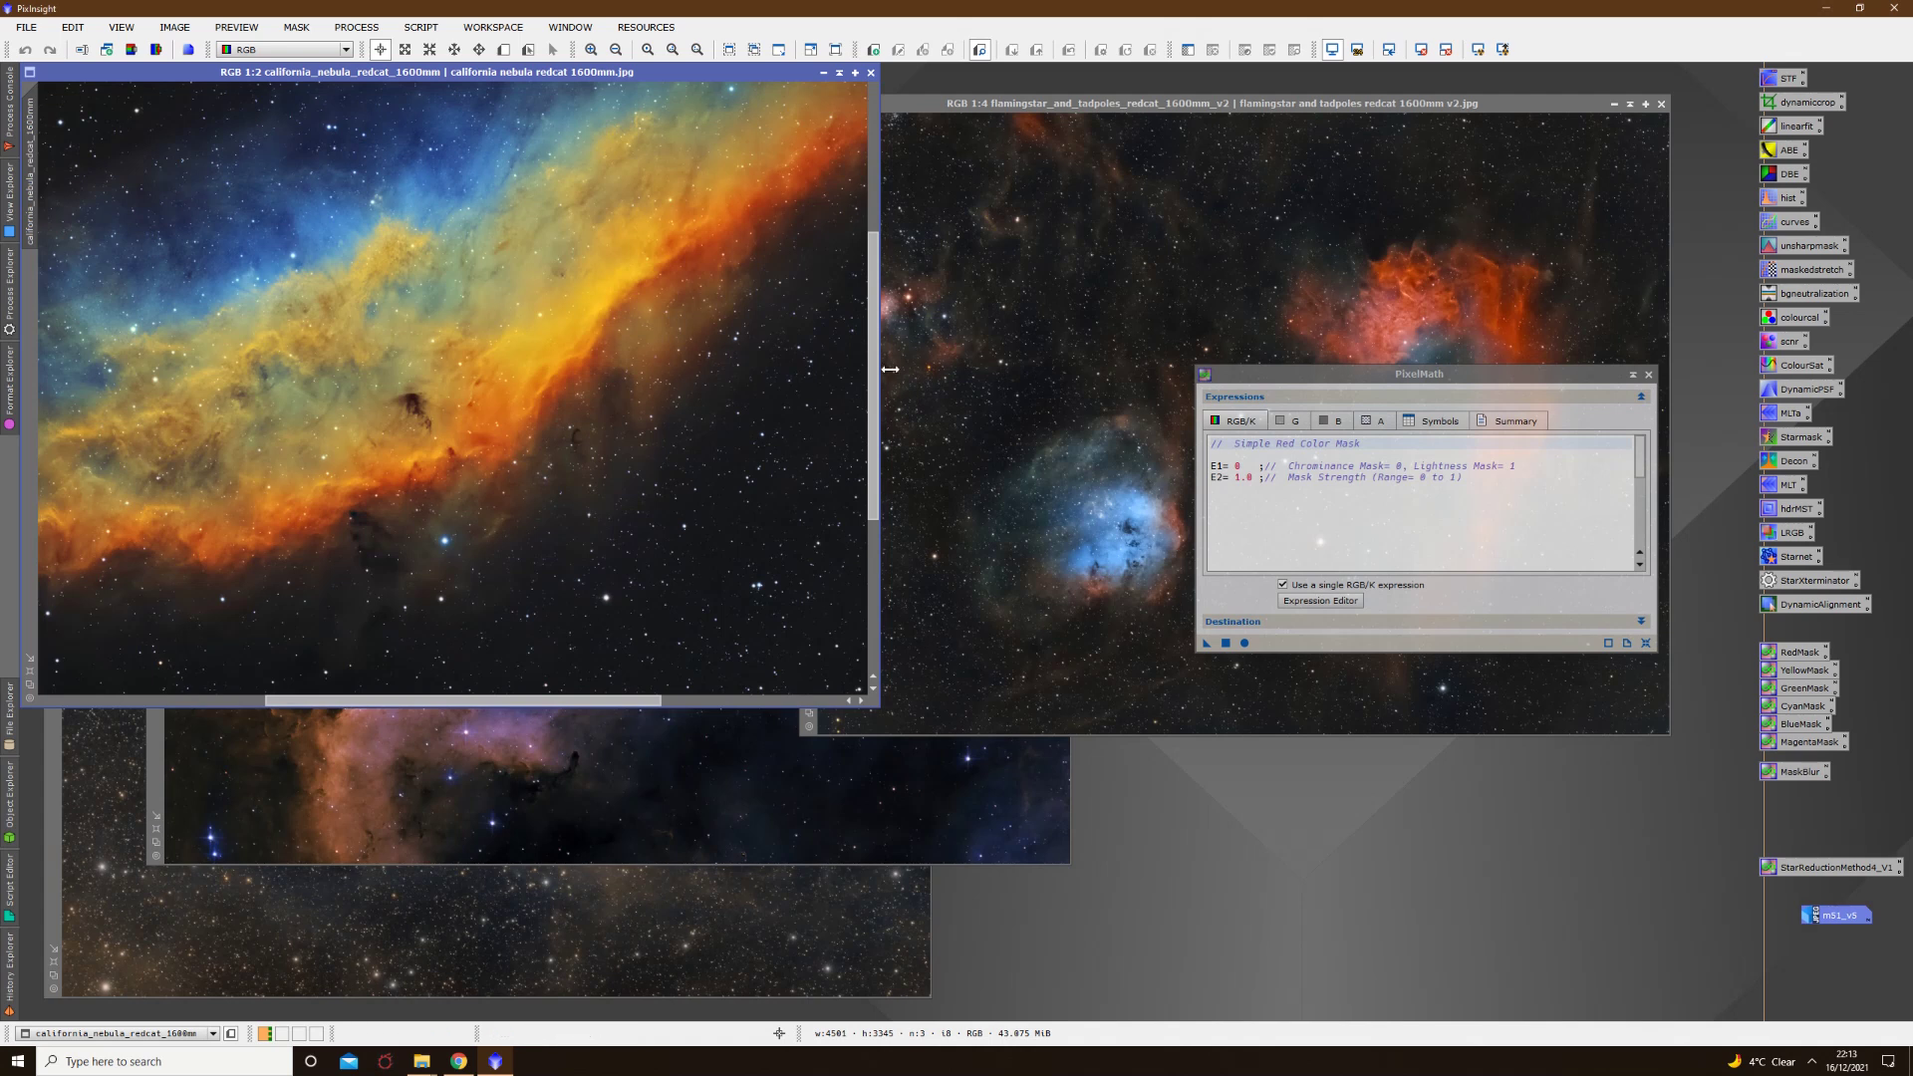
scroll(468, 370, "down", 2)
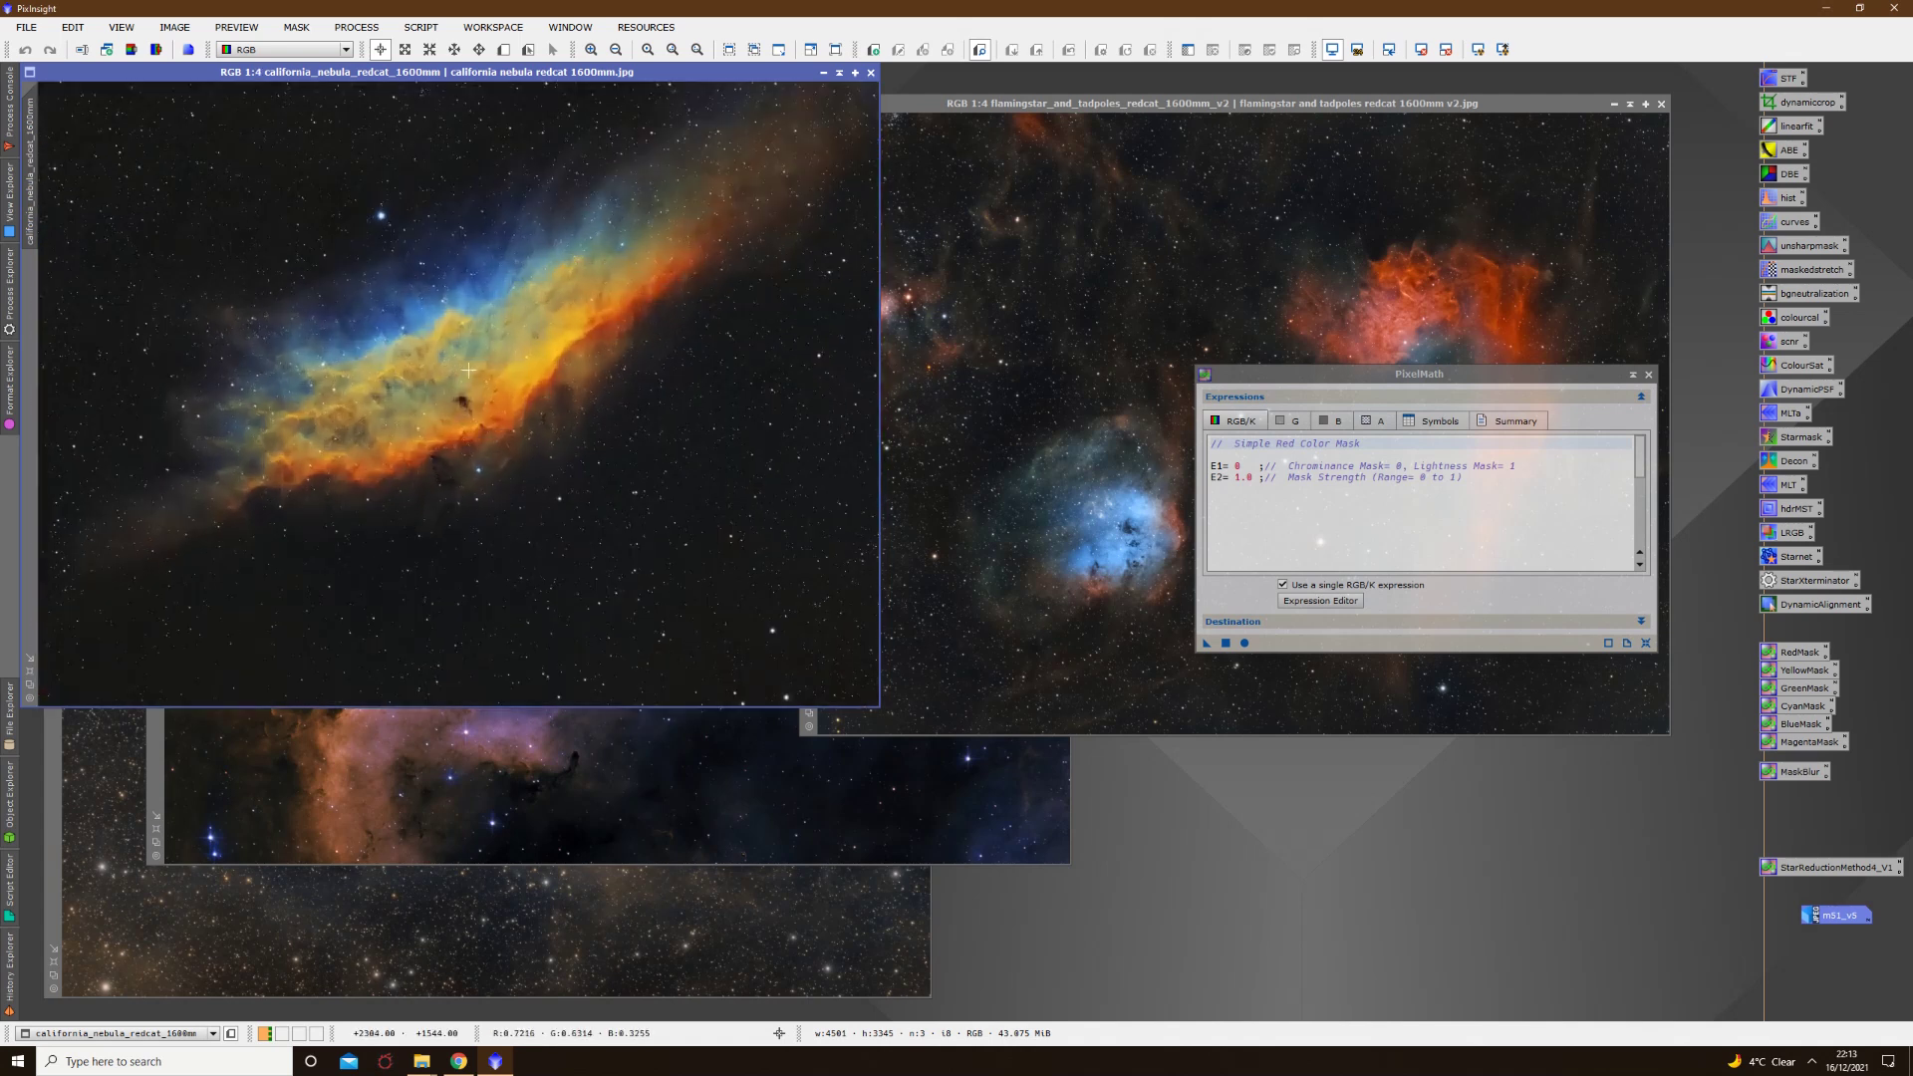
scroll(468, 371, "up", 1)
scroll(485, 432, "down", 1)
left_click(1649, 374)
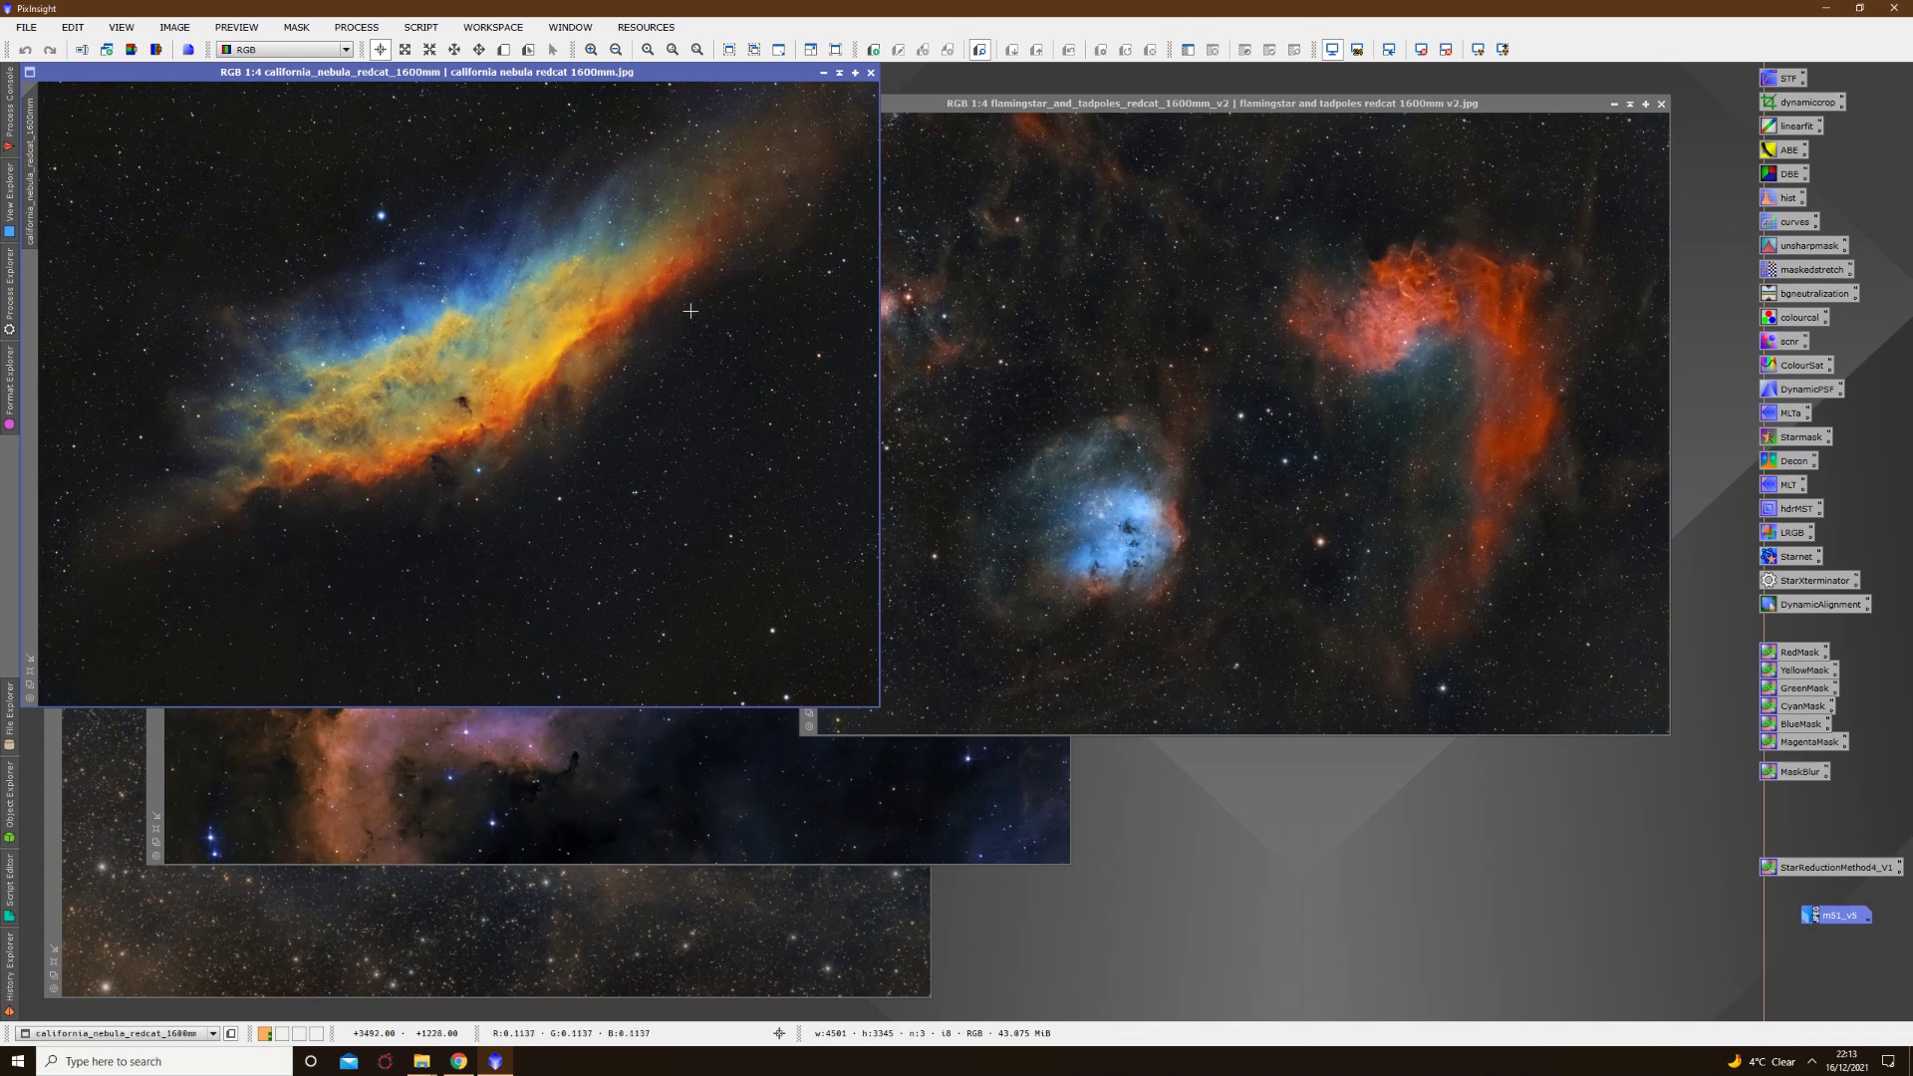
scroll(473, 410, "up", 1)
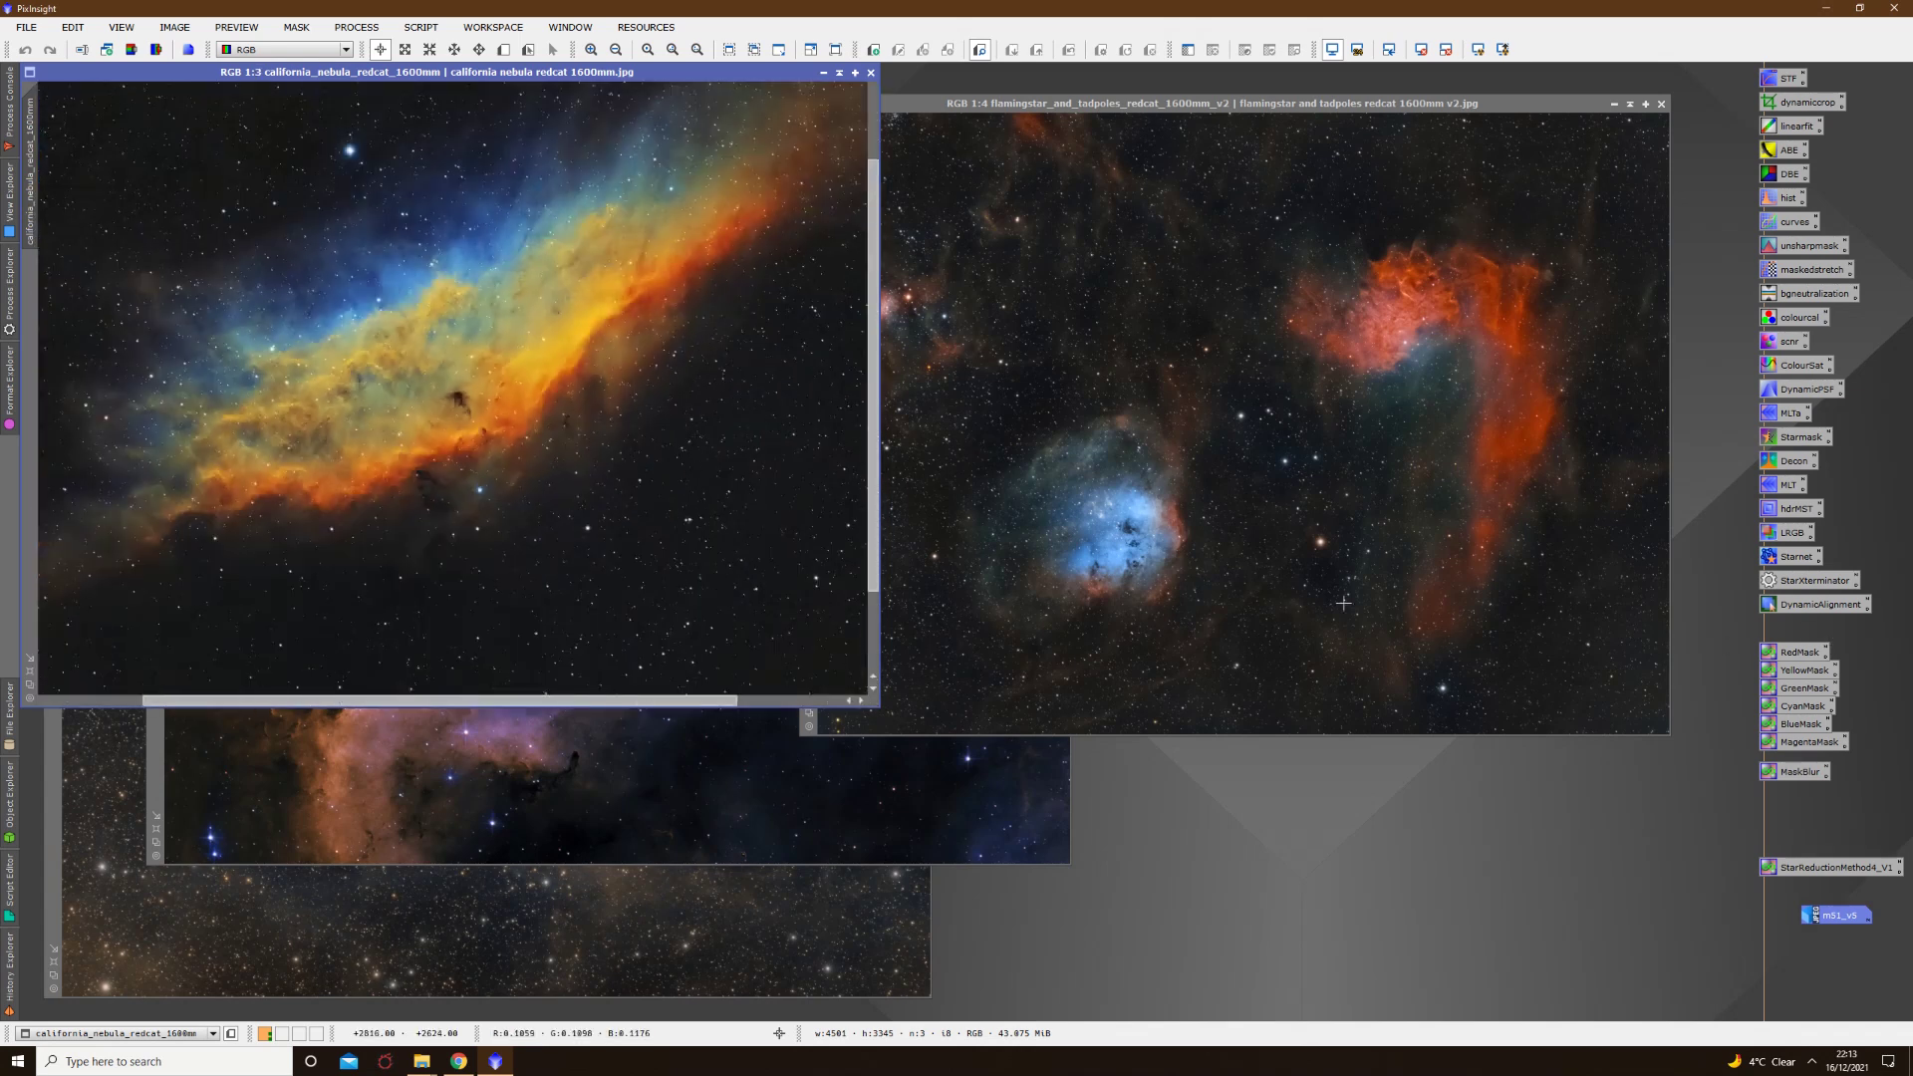
Step: Create a red colour mask of california_nebula_redcat_1600mm with RedMask and blur it using MaskBlur with sigma 45
double_click(1793, 652)
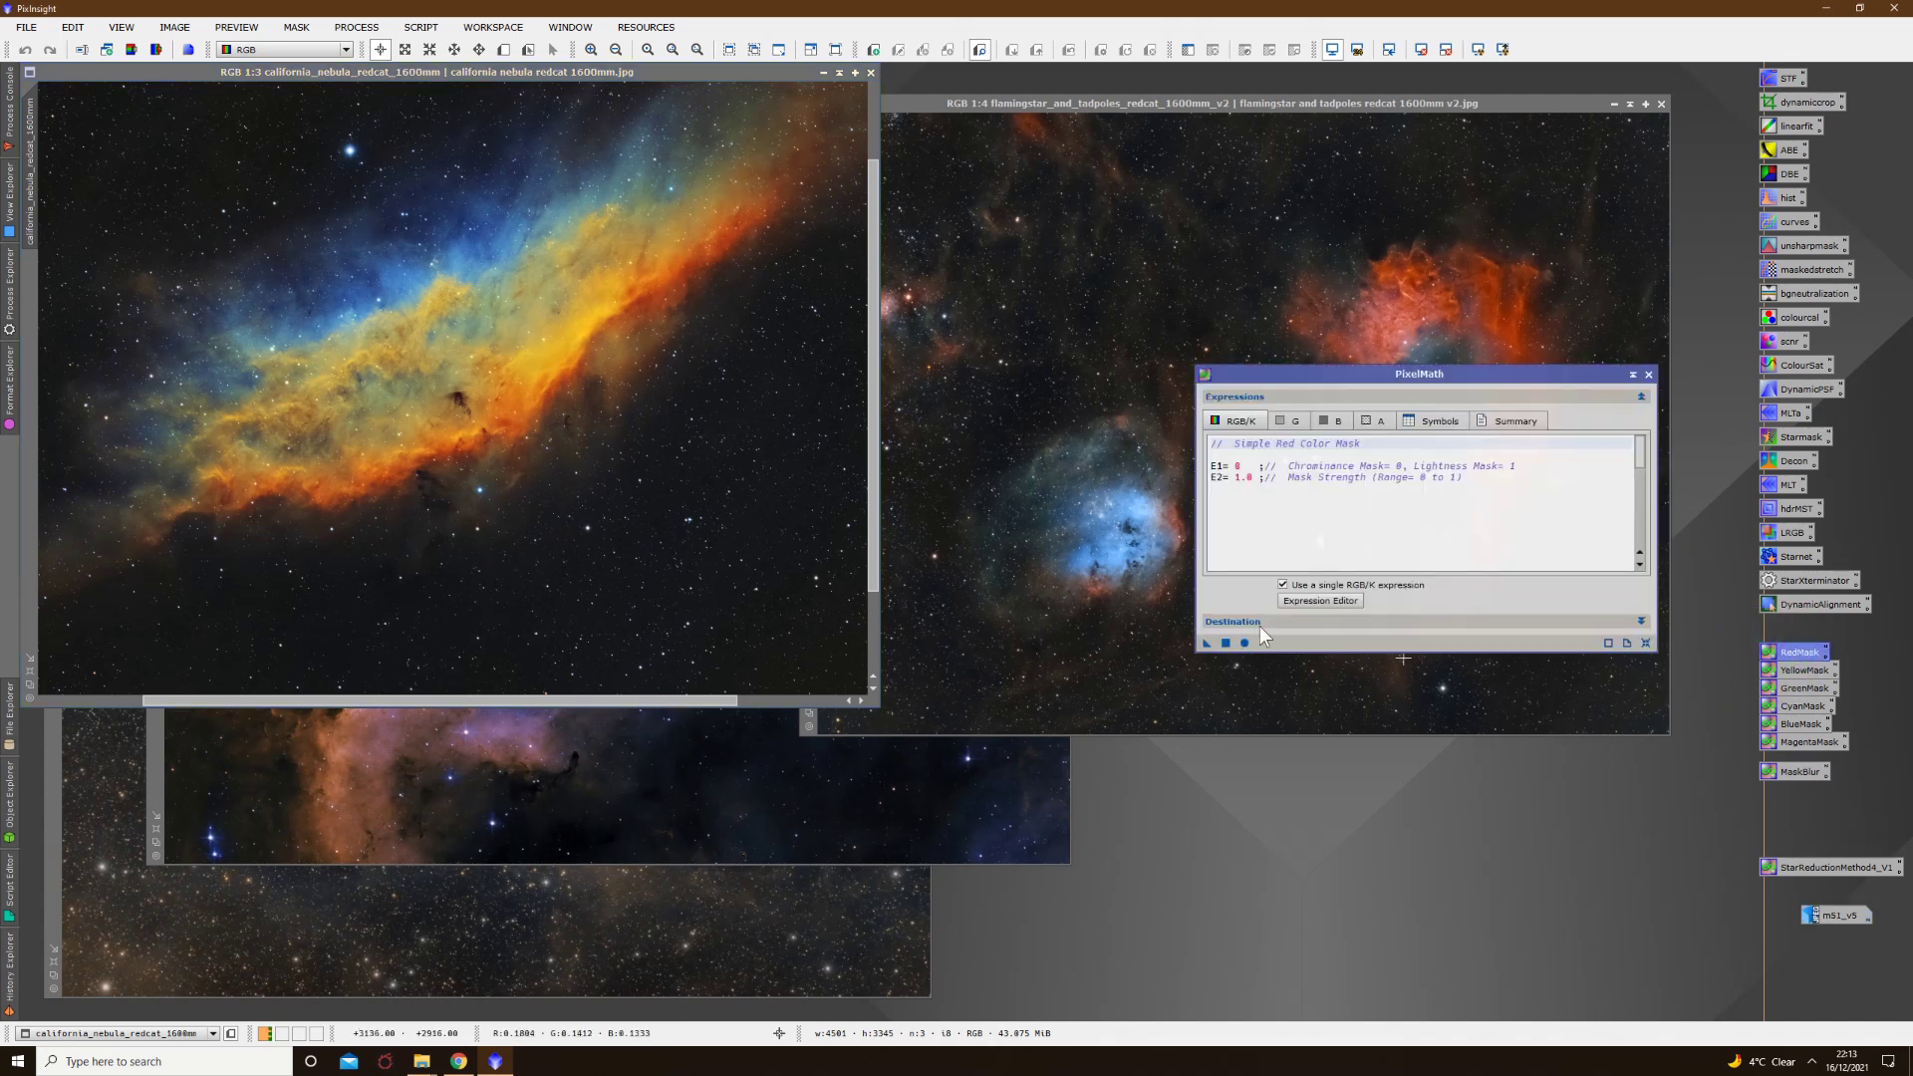
left_click_drag(1206, 642, 683, 450)
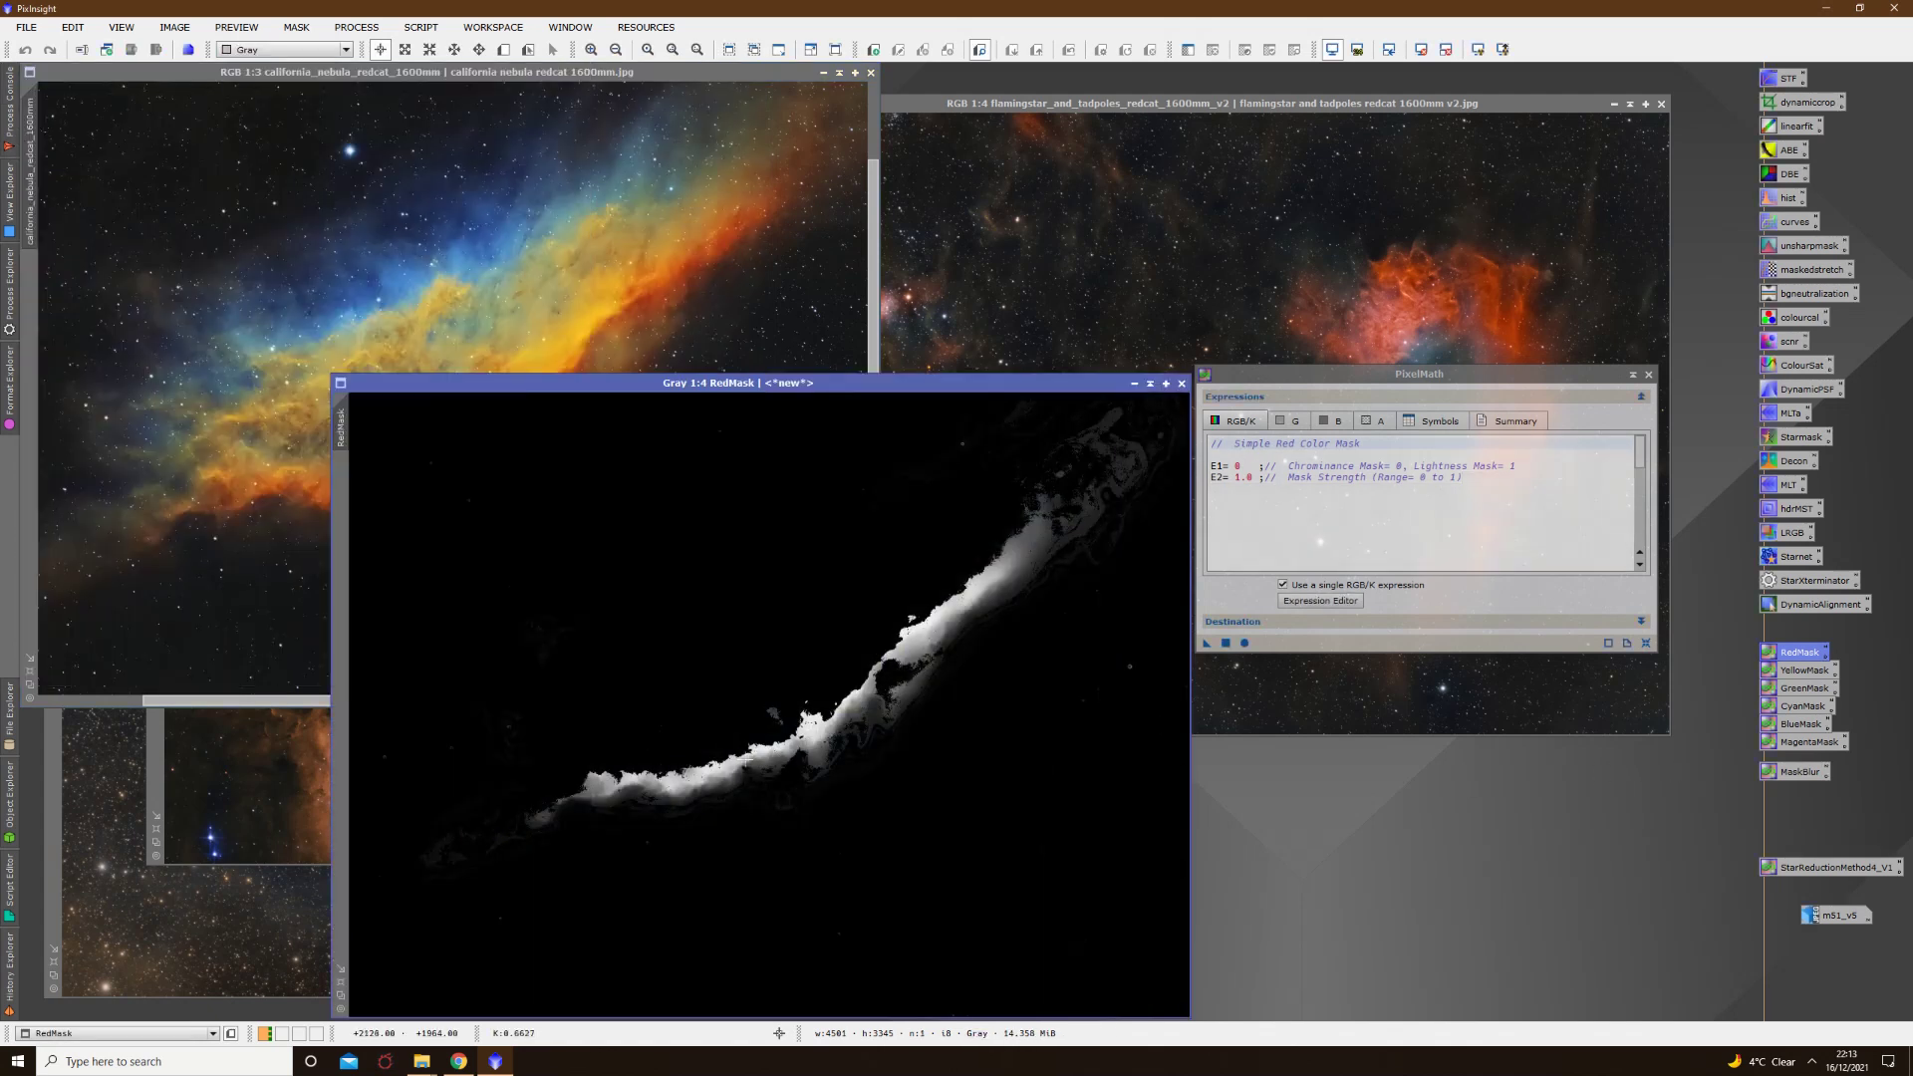
double_click(1807, 769)
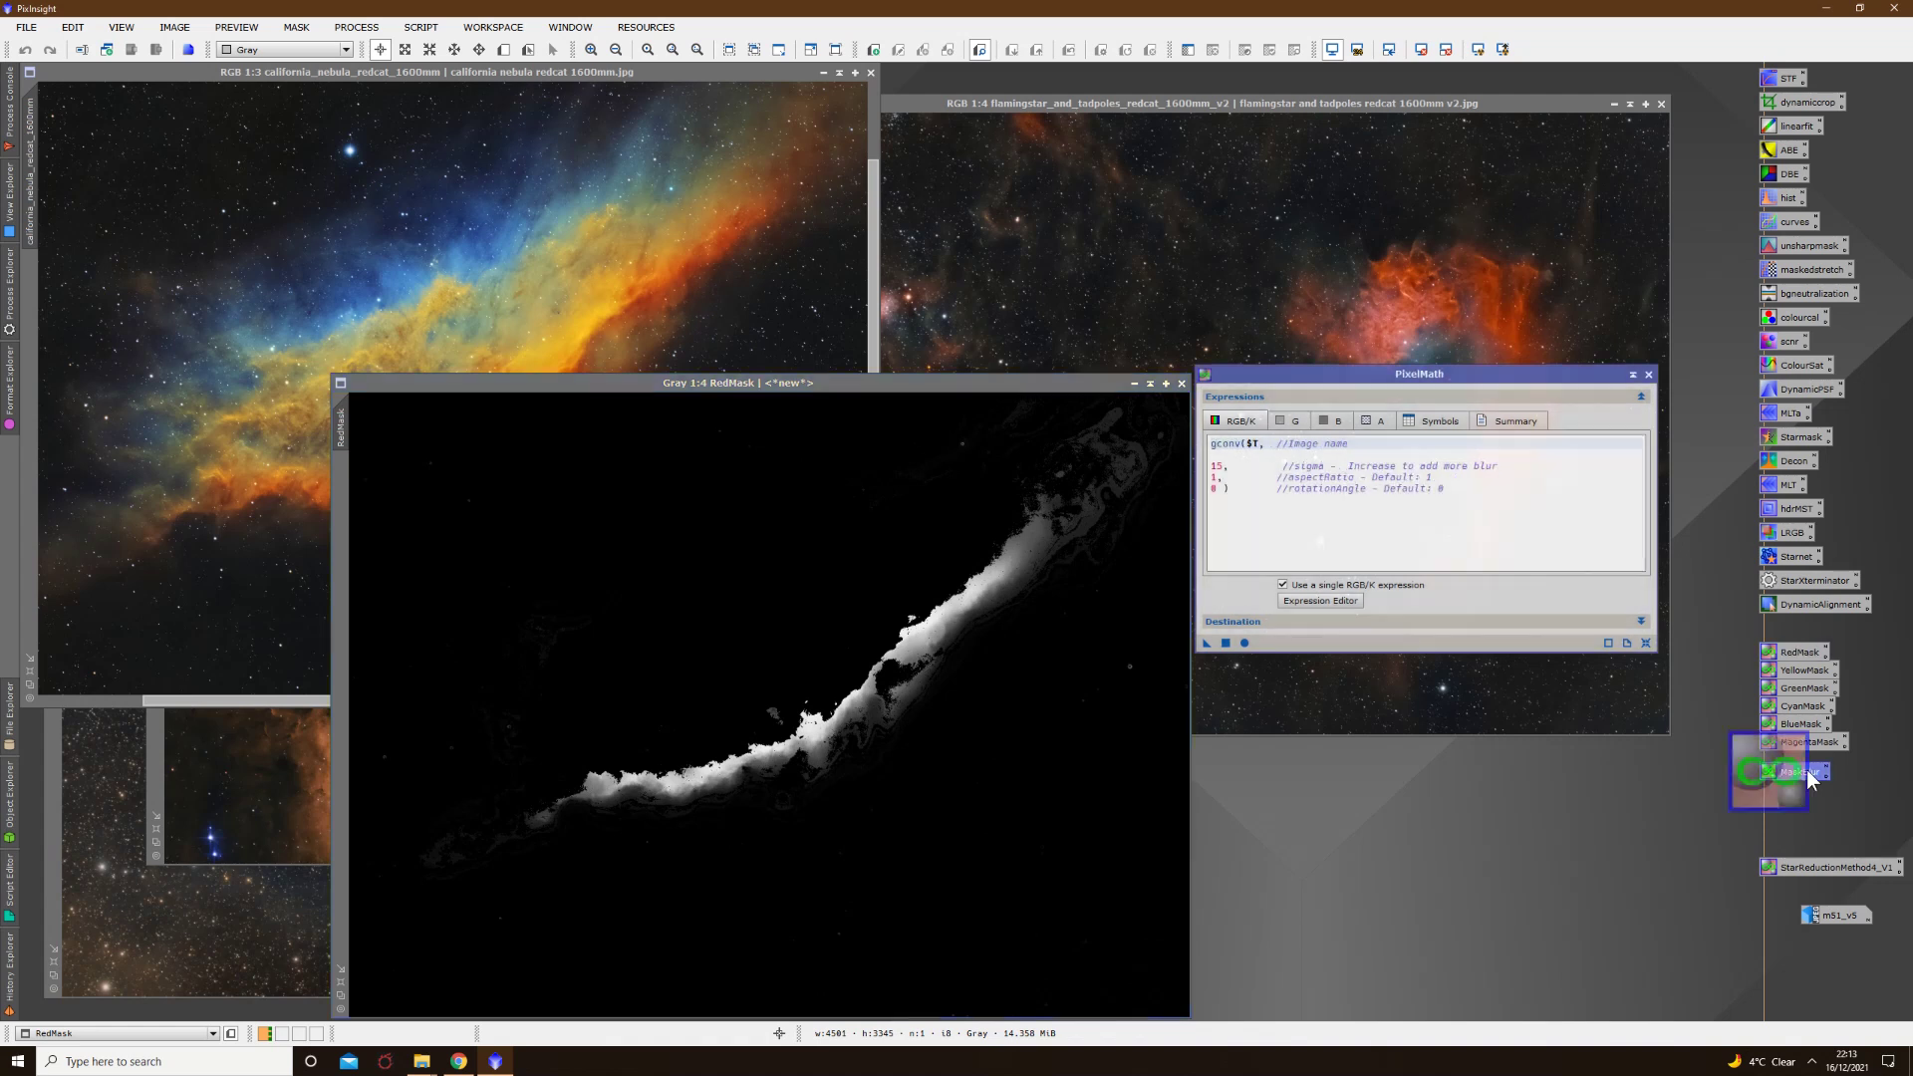
double_click(1216, 466)
type("45")
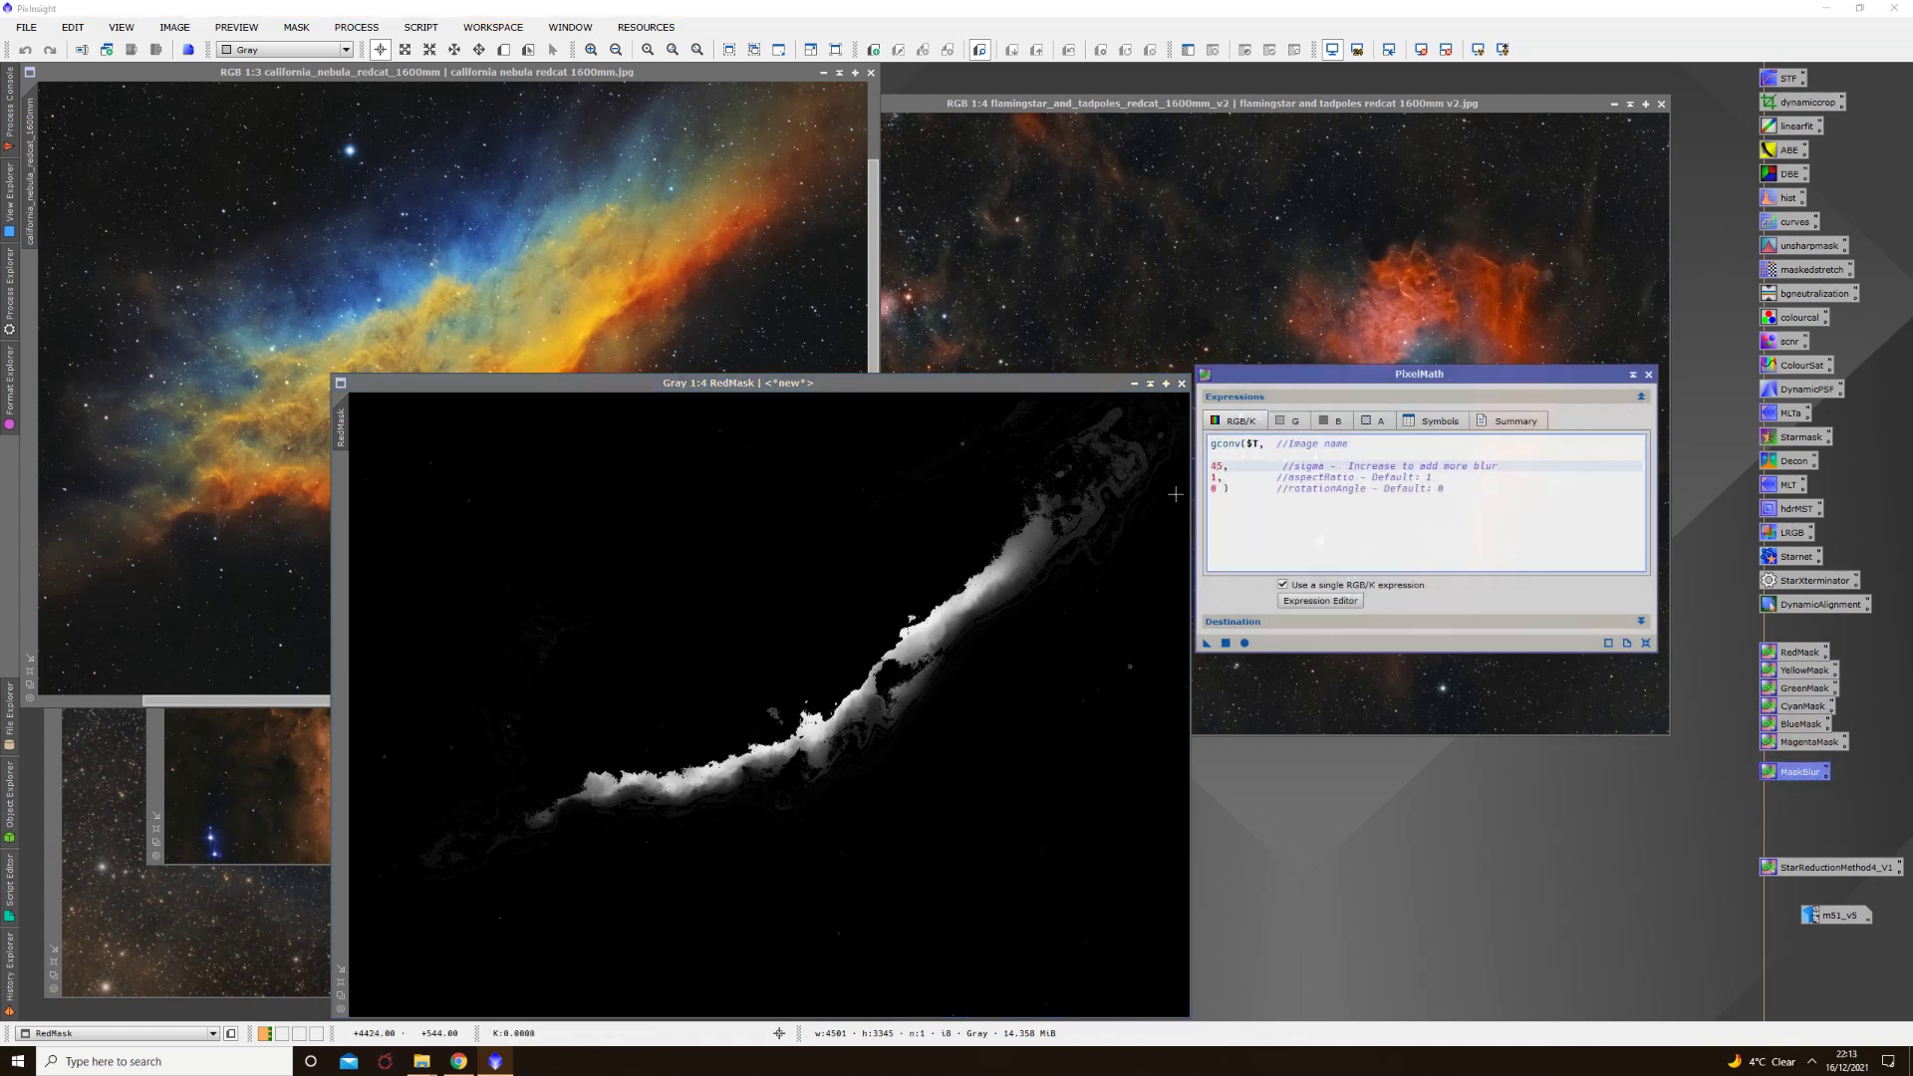
left_click_drag(1205, 643, 1101, 649)
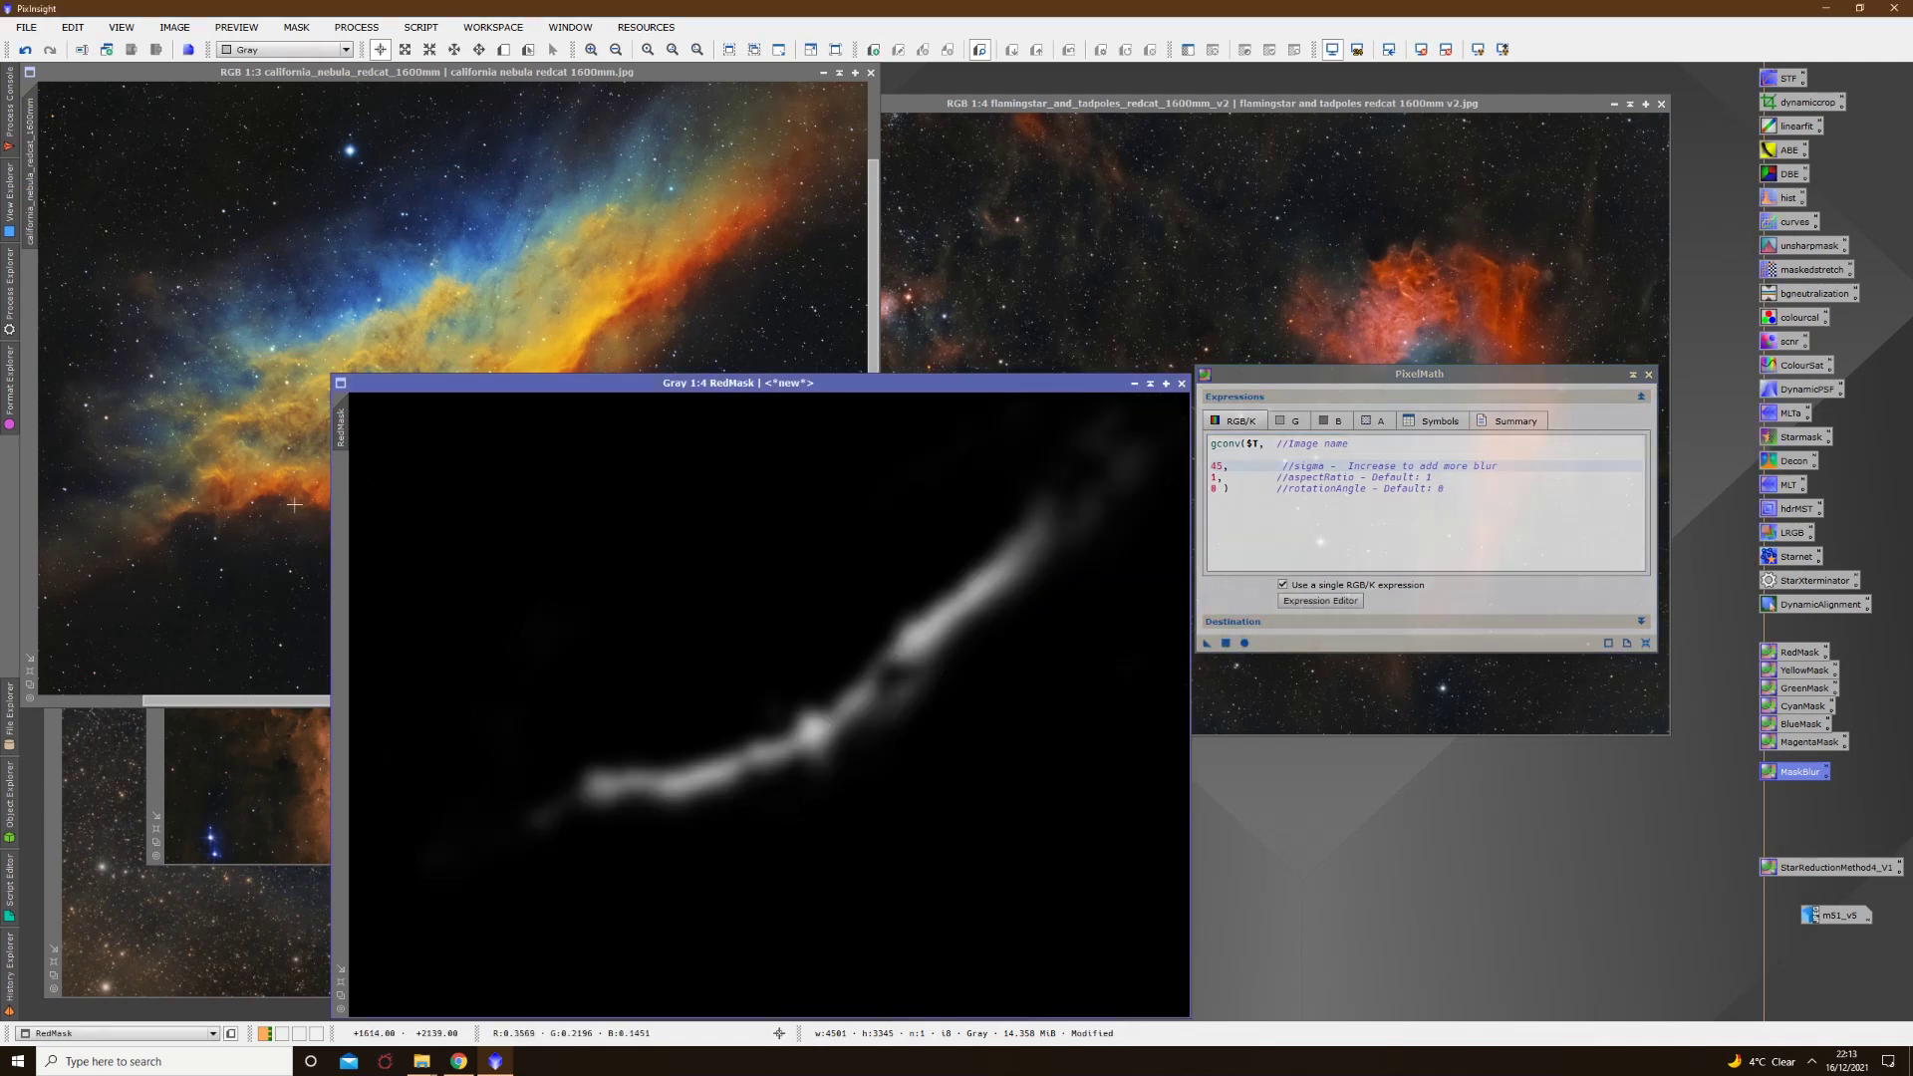
Step: Apply the blurred RedMask as the mask on the California nebula image and open a curves real-time preview of it
left_click_drag(29, 307, 33, 296)
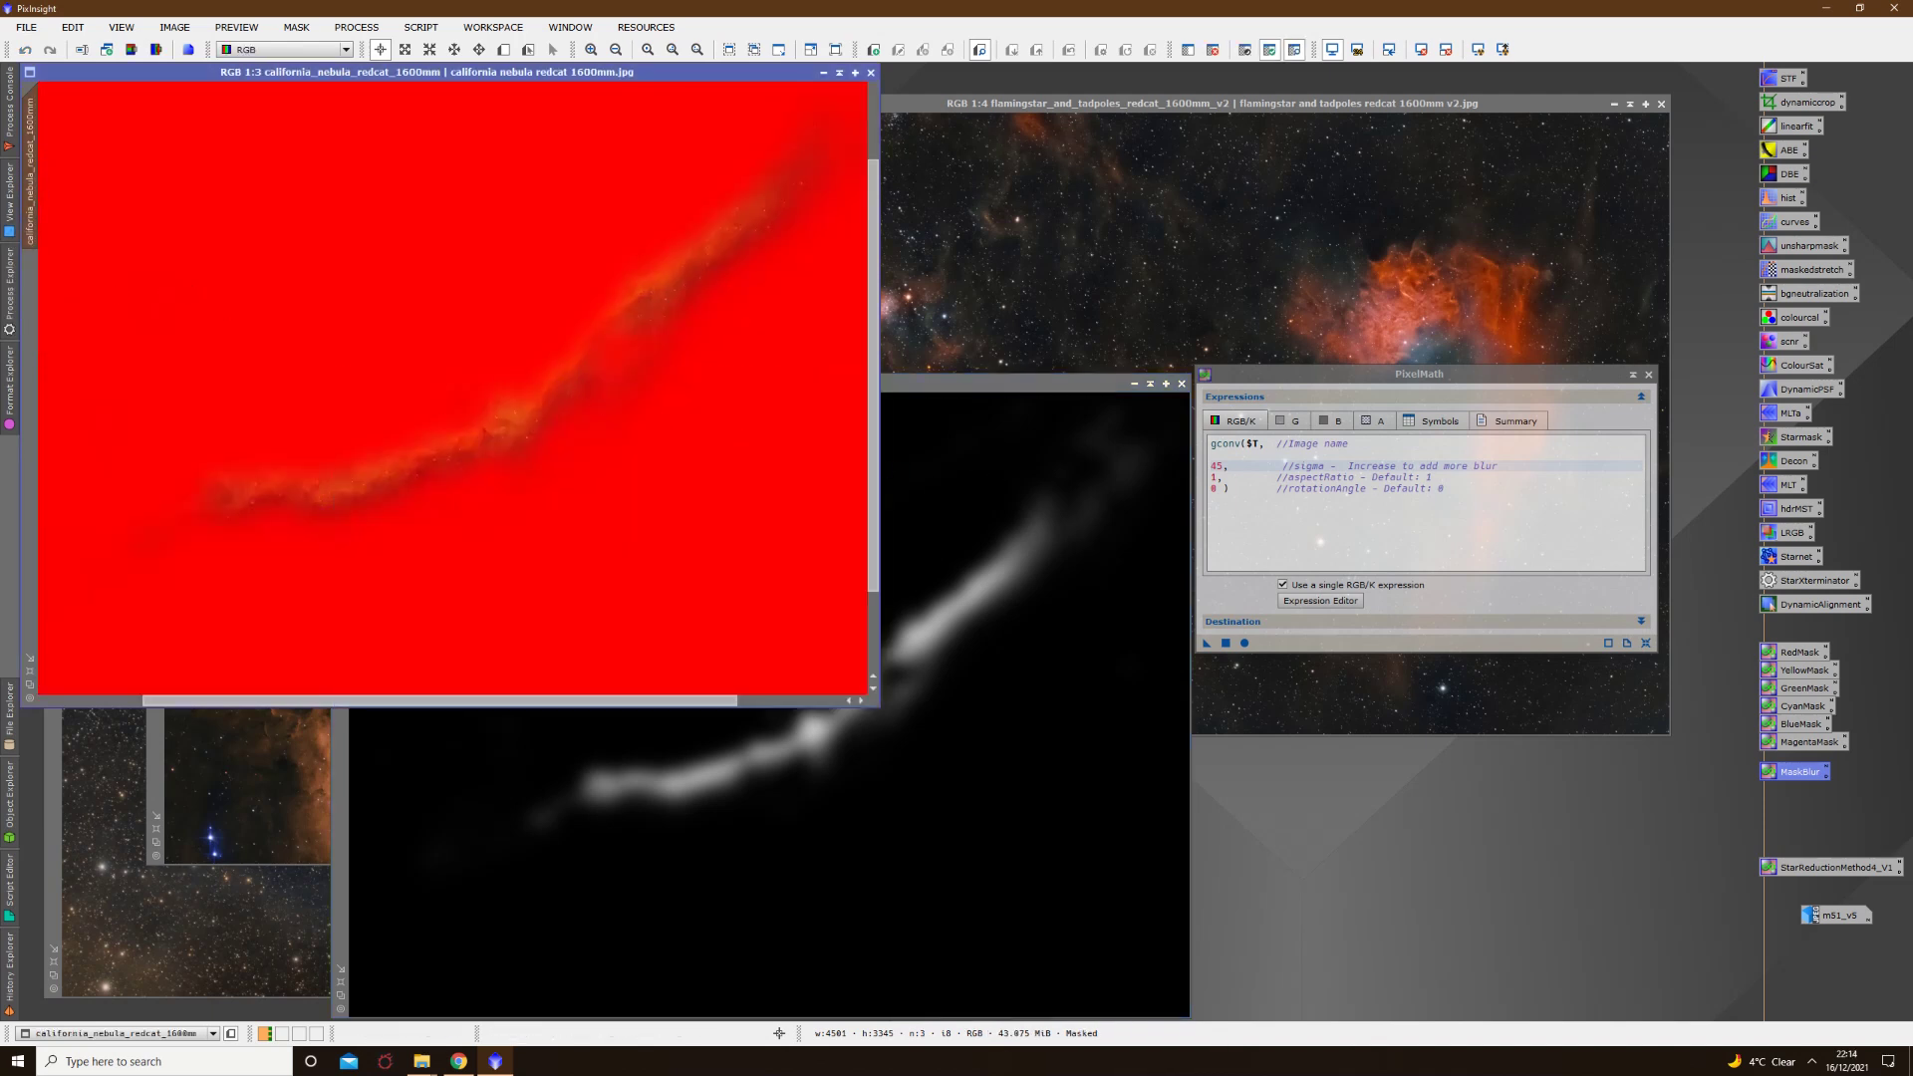
double_click(1783, 223)
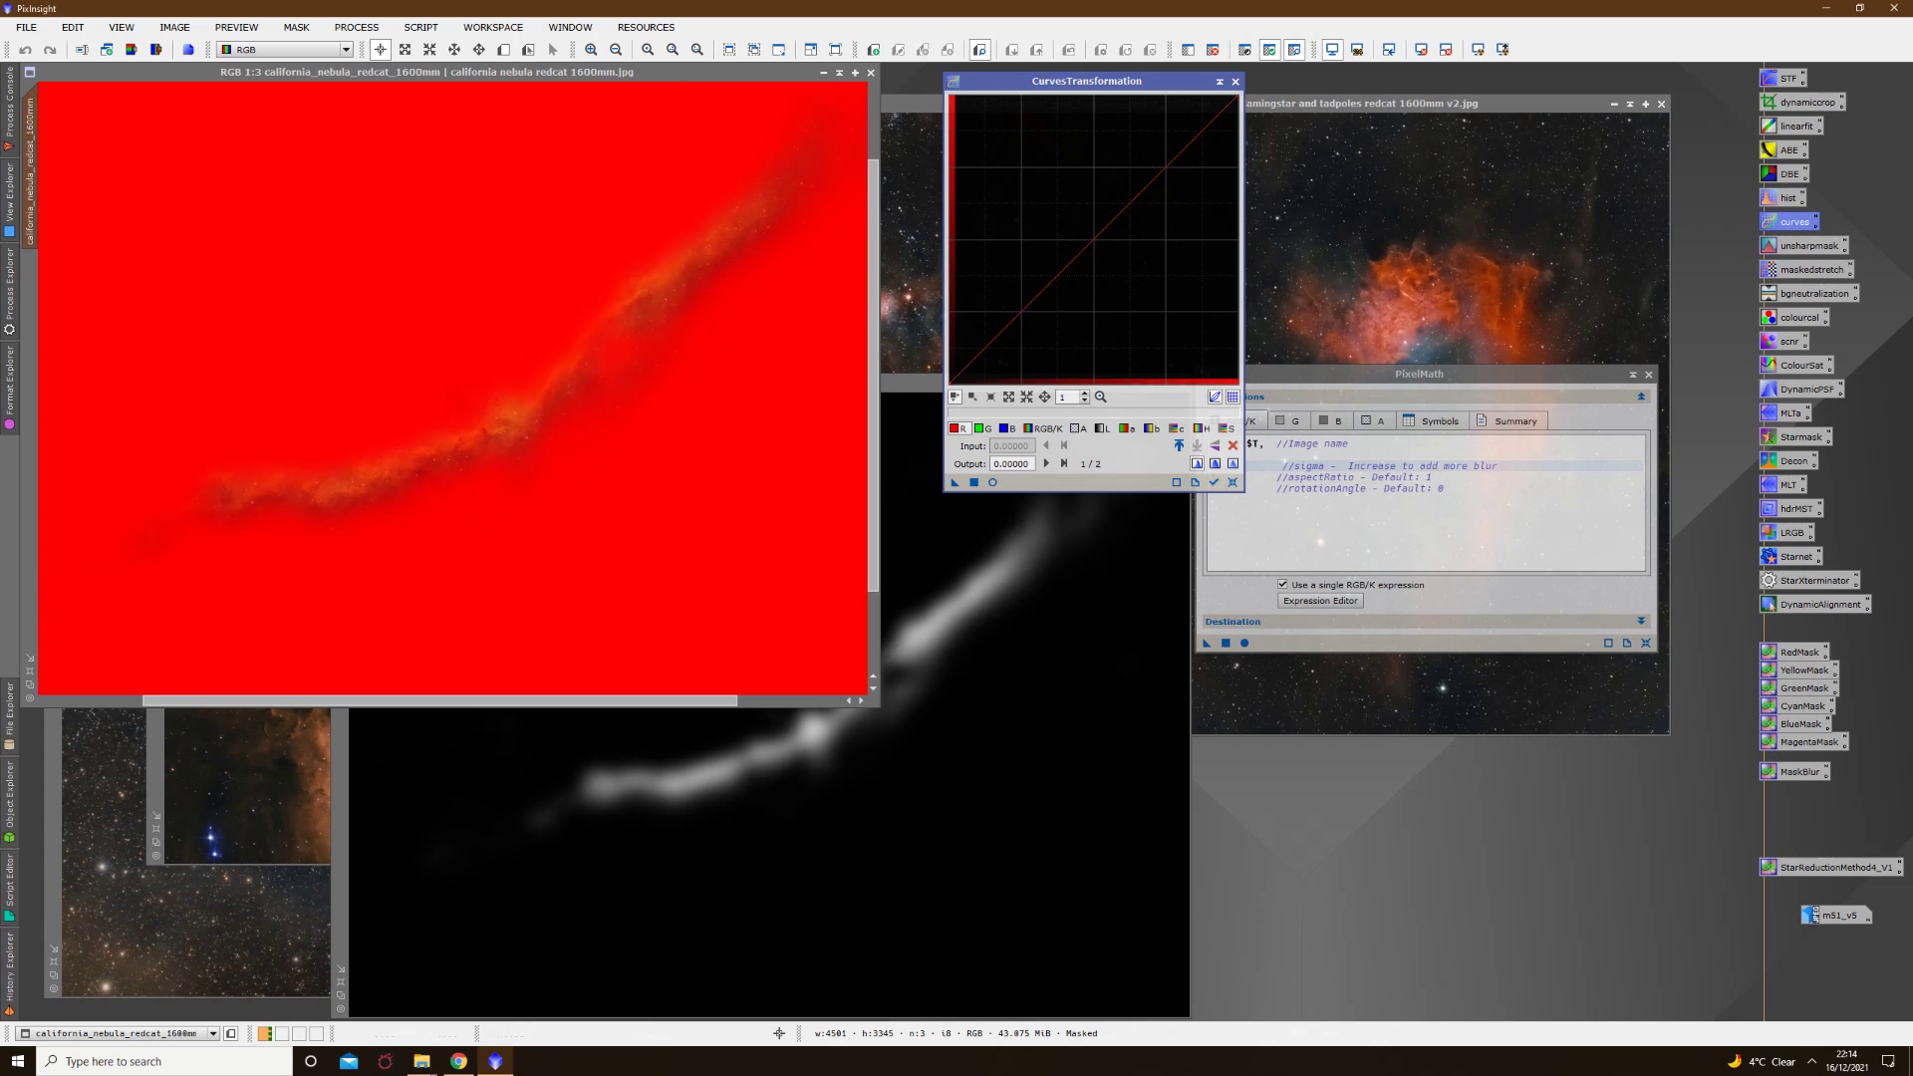
left_click(991, 484)
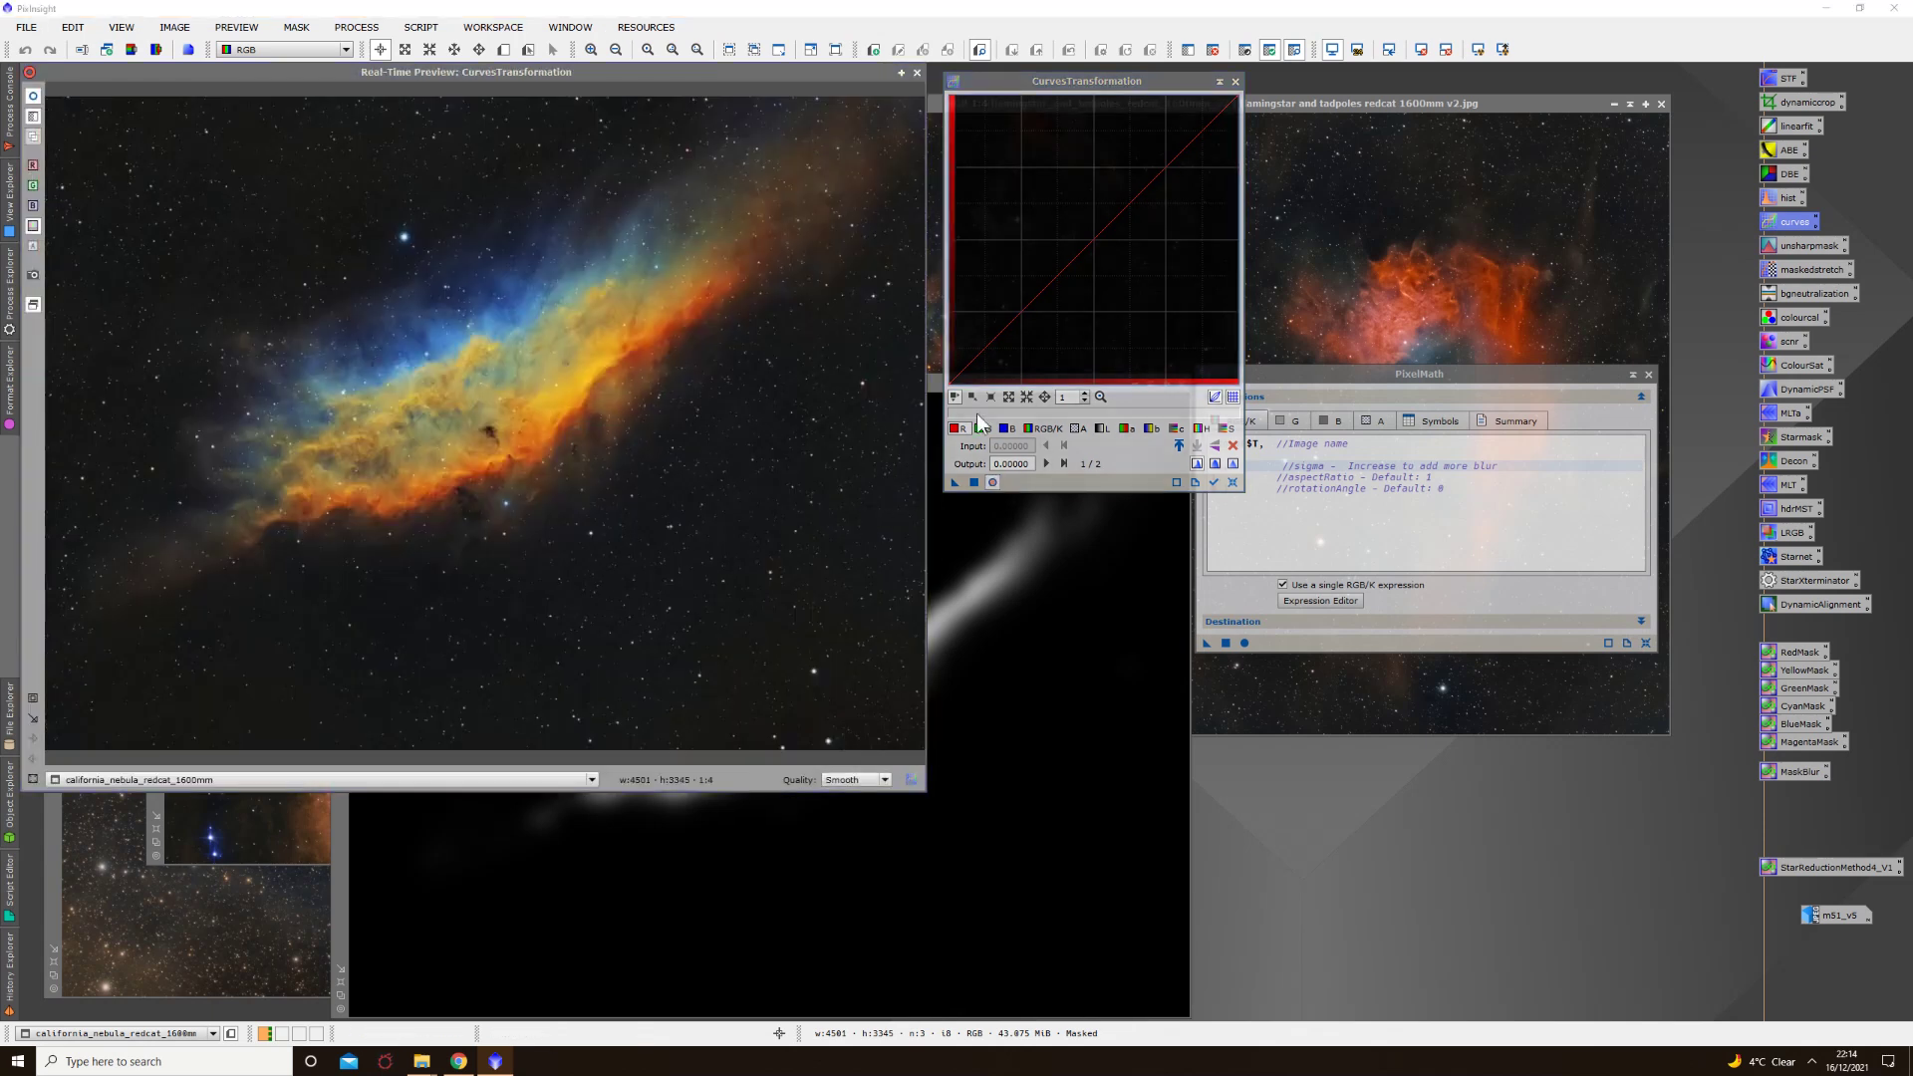
Step: Try raising the red curve to about 0.59 output at 0.40 input and the blue curve to about 0.66 output at 0.10 input
left_click(959, 431)
left_click_drag(1064, 267, 1063, 212)
left_click(34, 97)
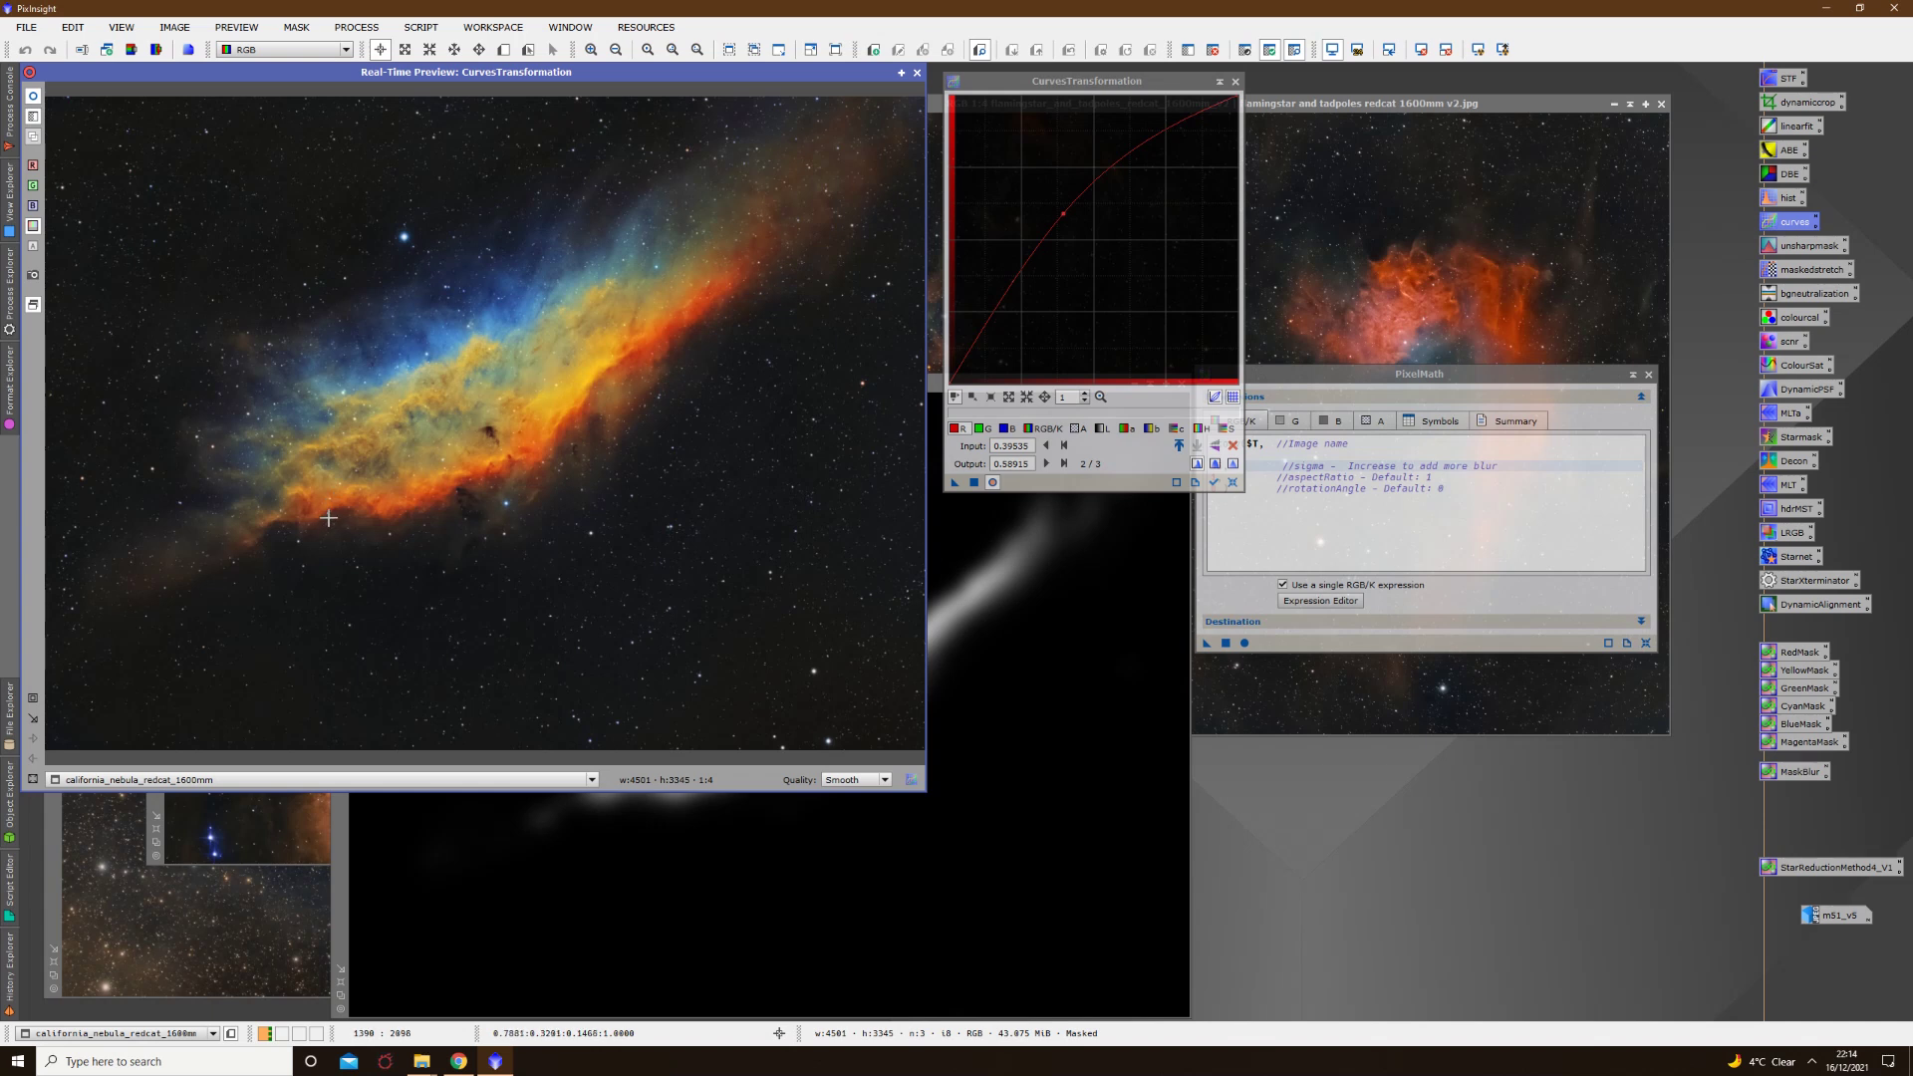
left_click(1005, 429)
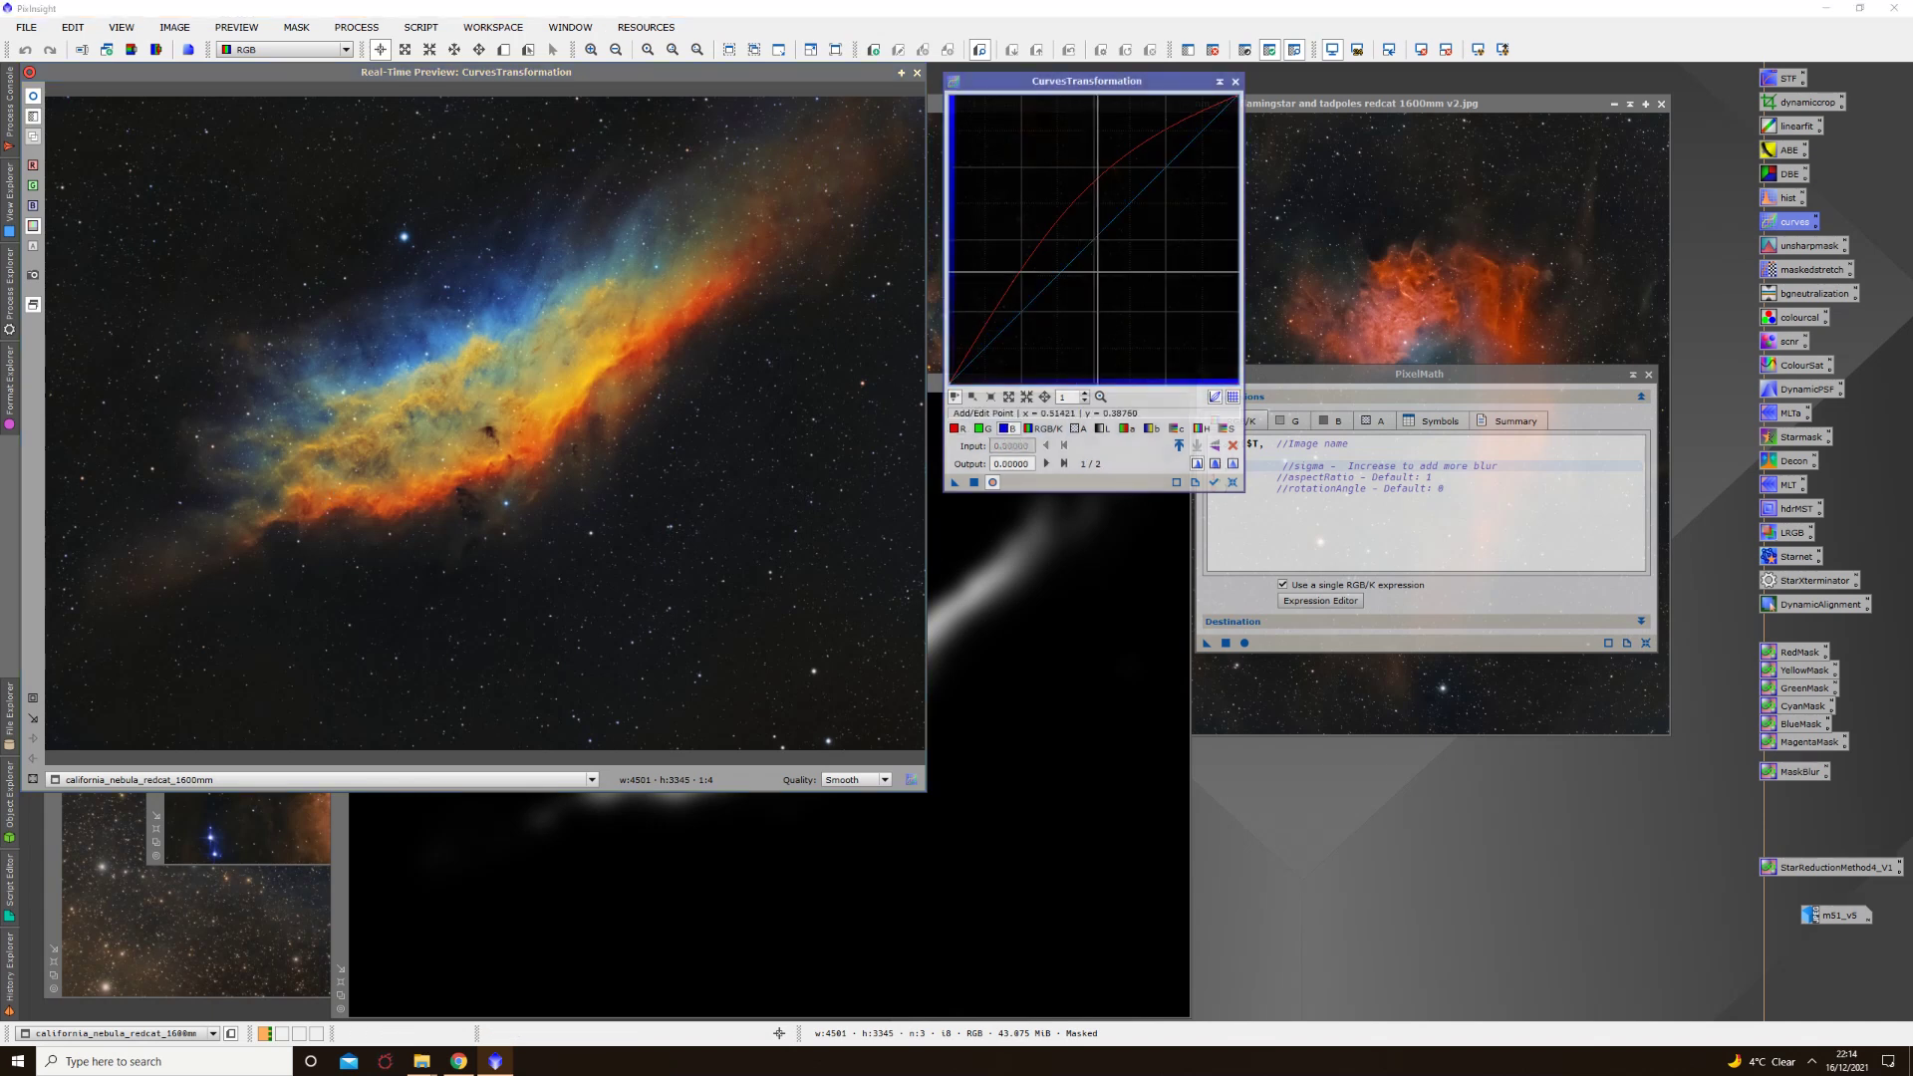
left_click_drag(1084, 248, 977, 191)
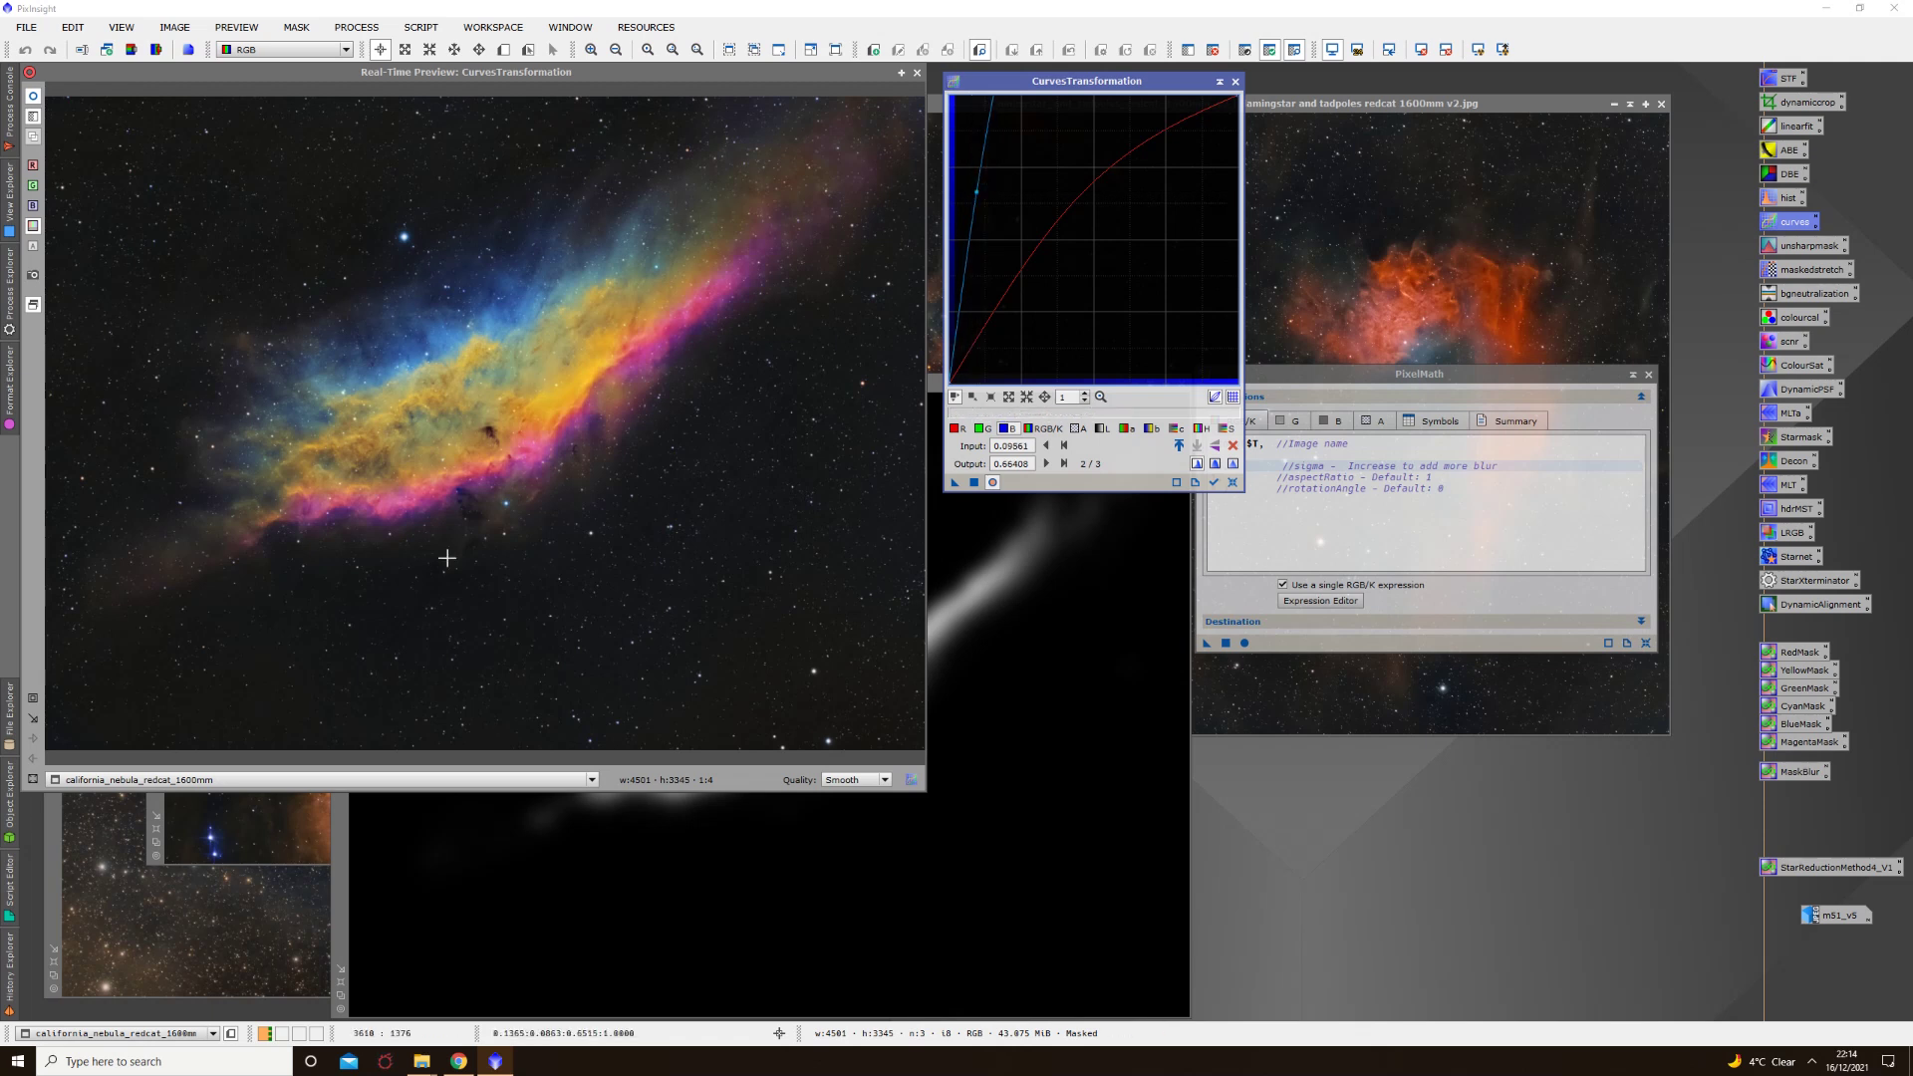
Step: Frame the preview on the nebula's lower red edge and compare it repeatedly with and without the curves adjustment
left_click(42, 707)
left_click_drag(239, 427, 583, 561)
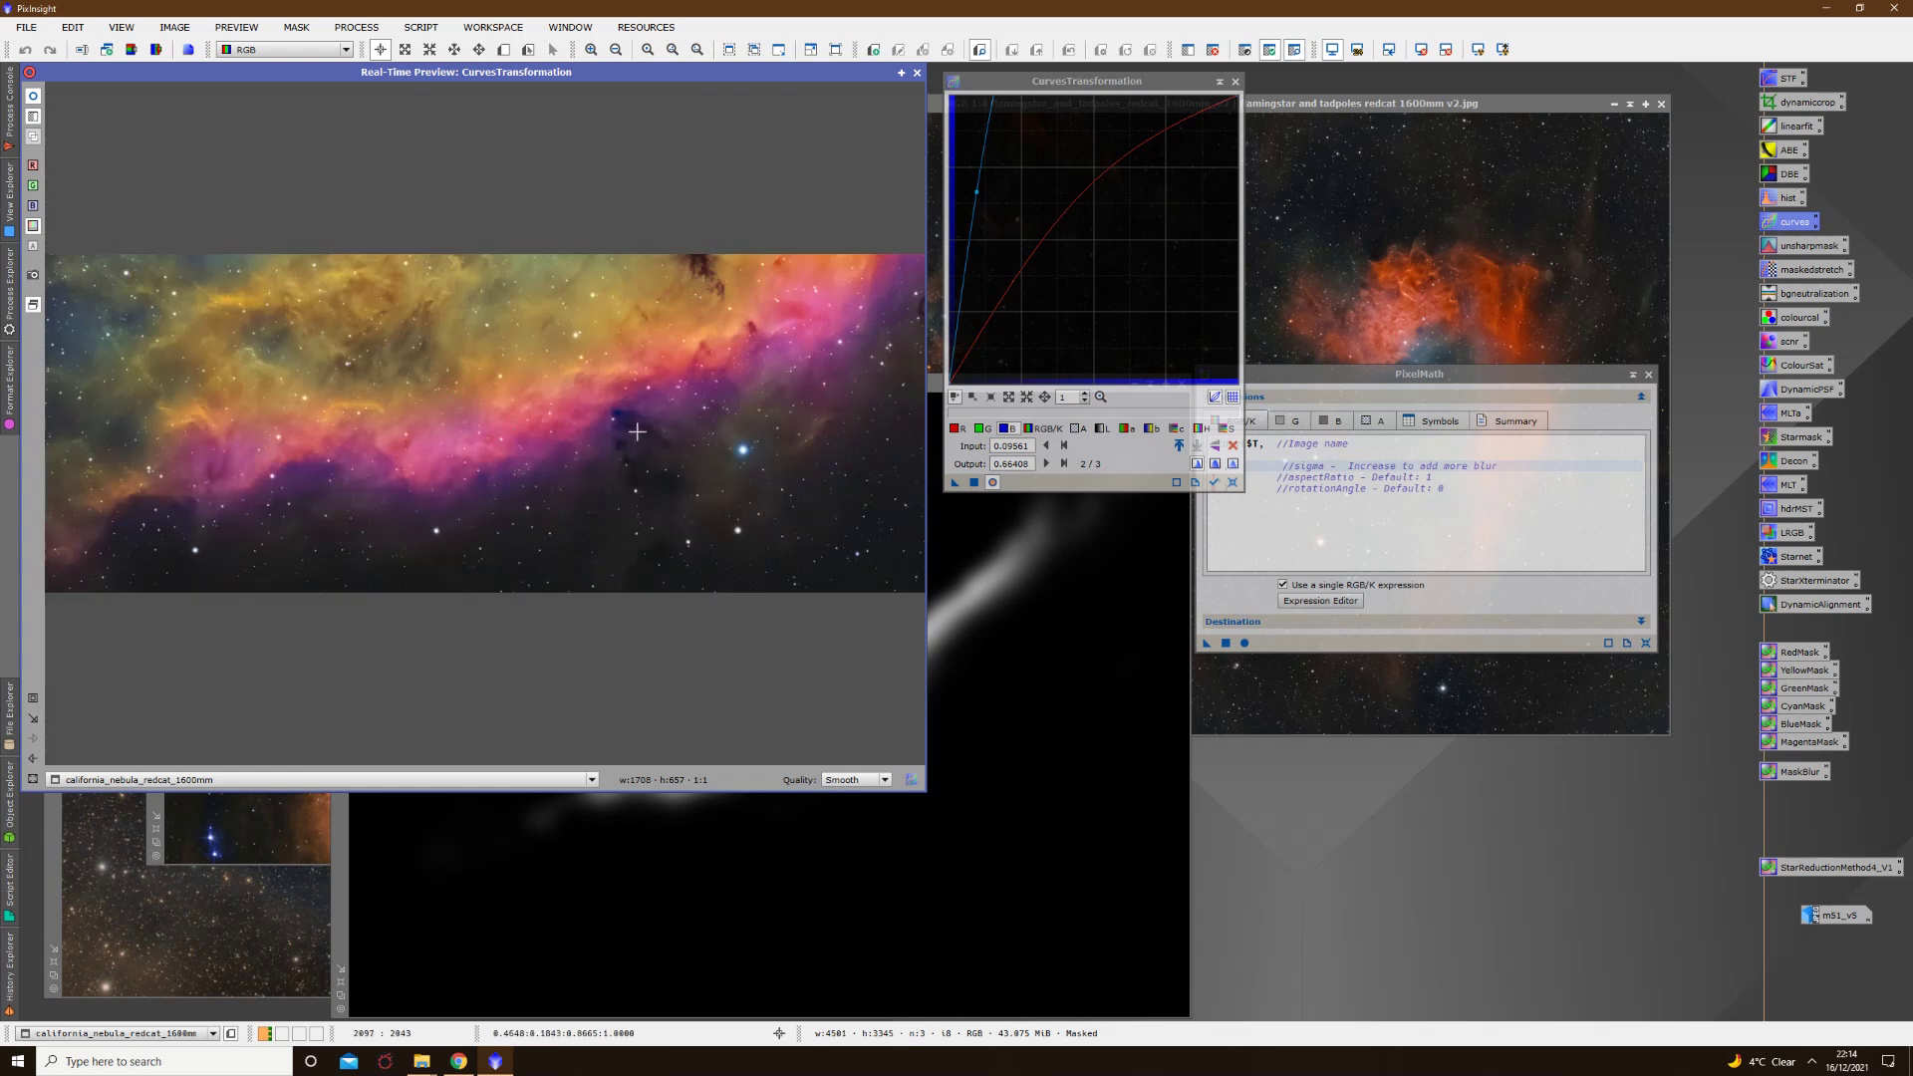
left_click(34, 98)
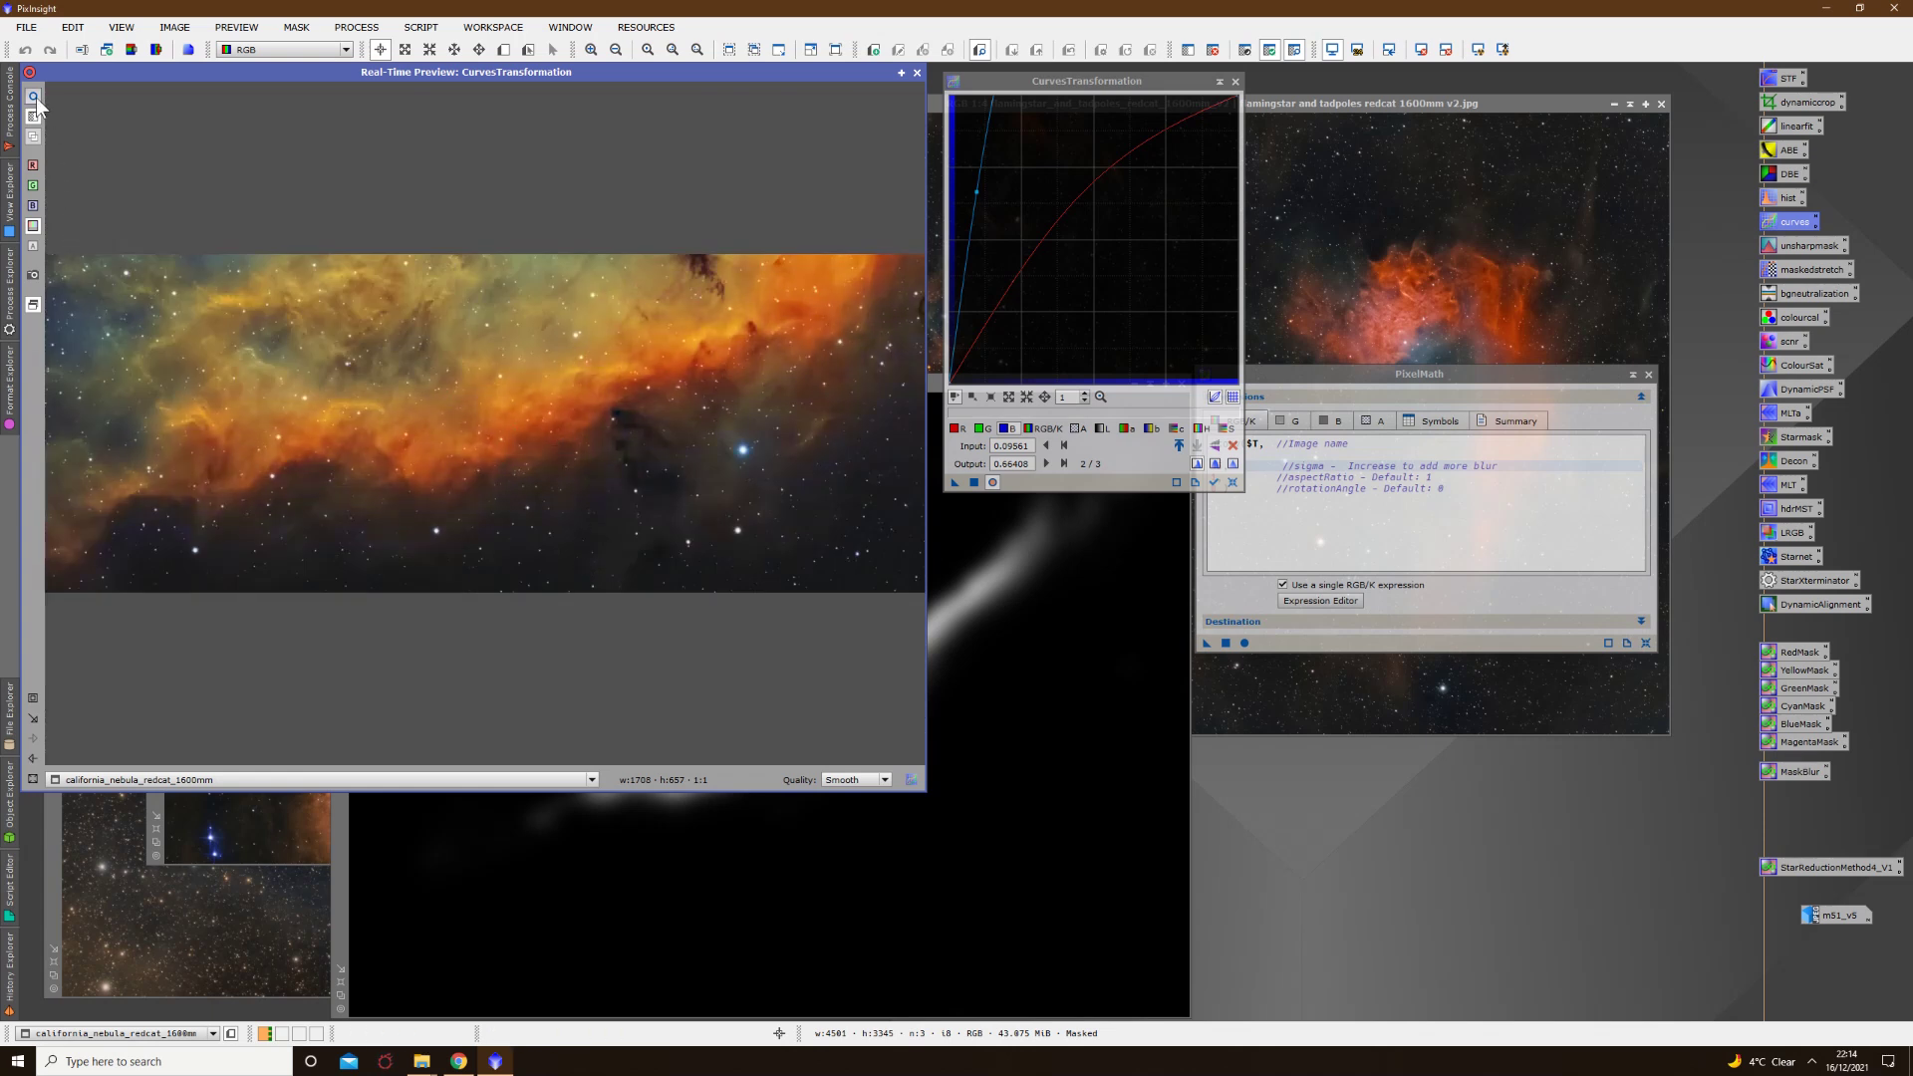
left_click(34, 97)
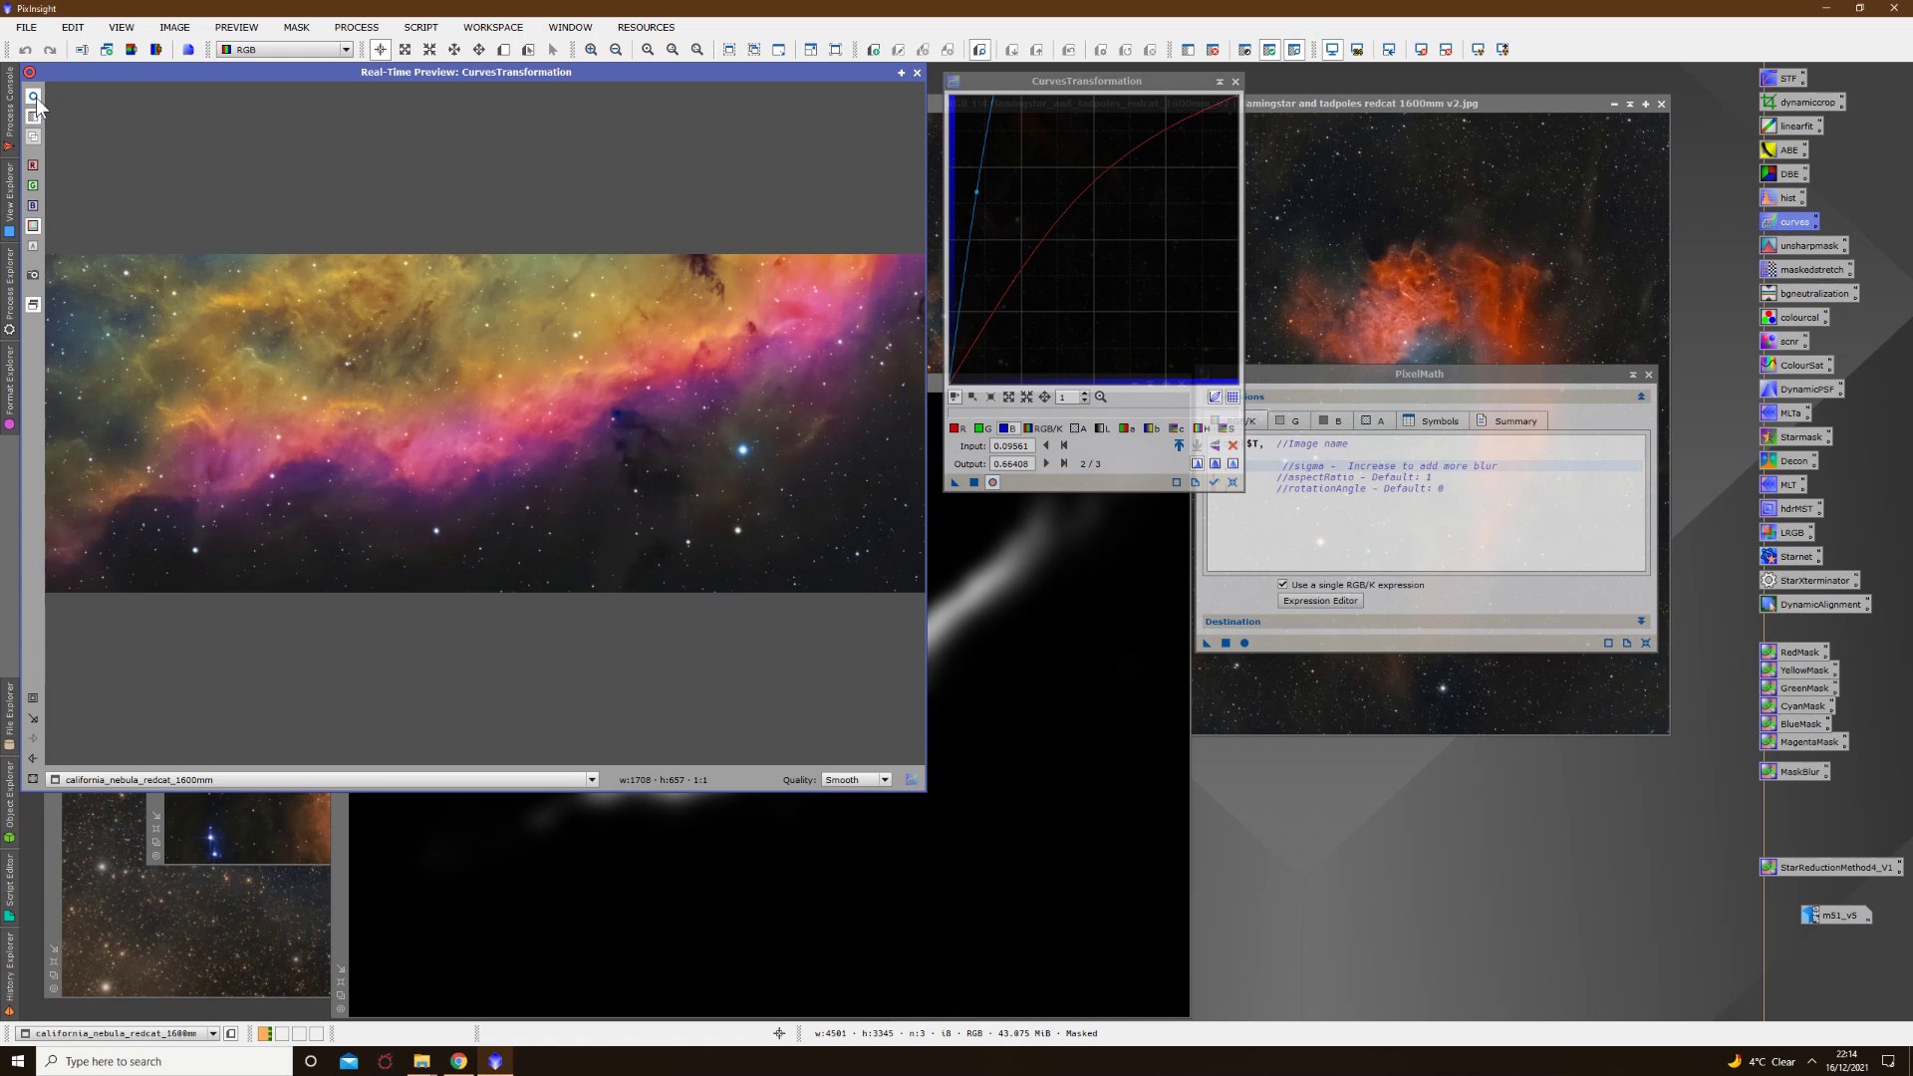
left_click(33, 98)
left_click(34, 98)
left_click(34, 97)
left_click(33, 97)
left_click(34, 98)
left_click(34, 97)
left_click(34, 97)
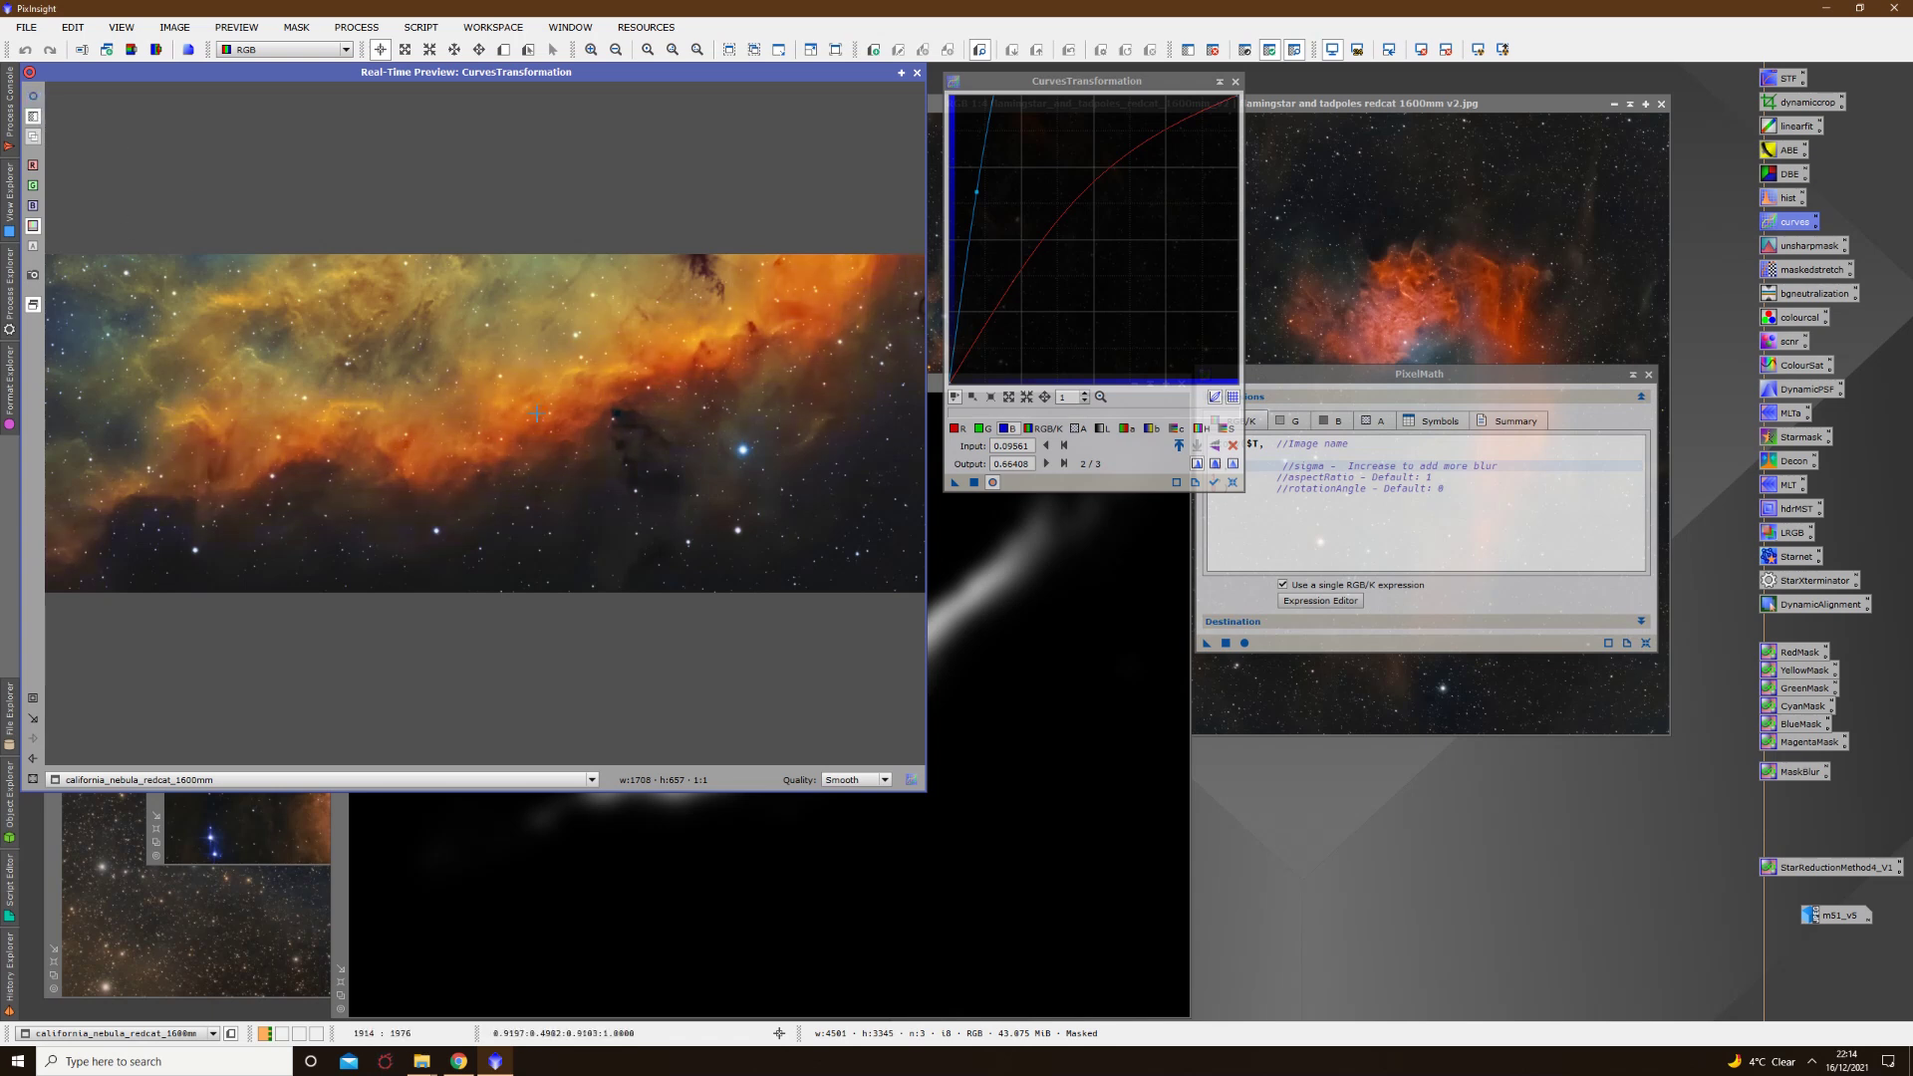
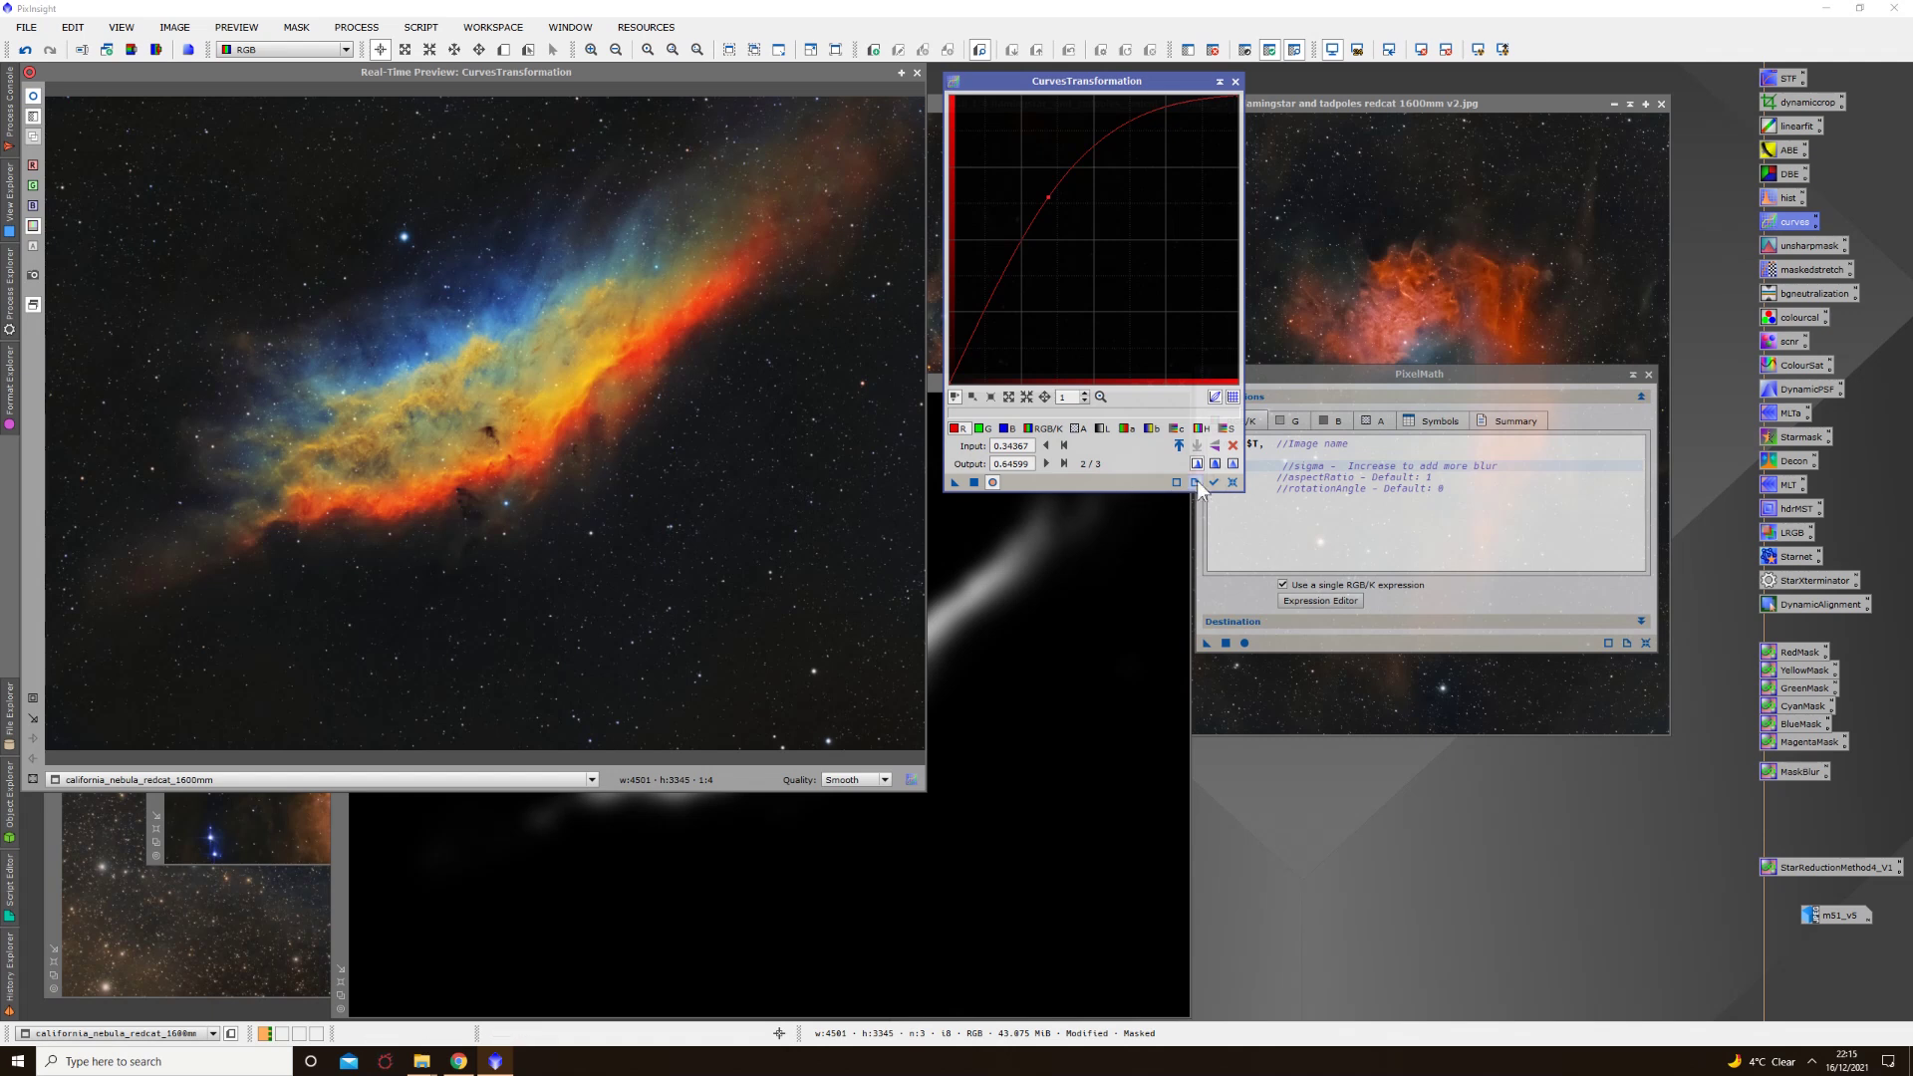
Step: Reset the curves and close their preview, and remove the mask from the California nebula image
left_click(1232, 483)
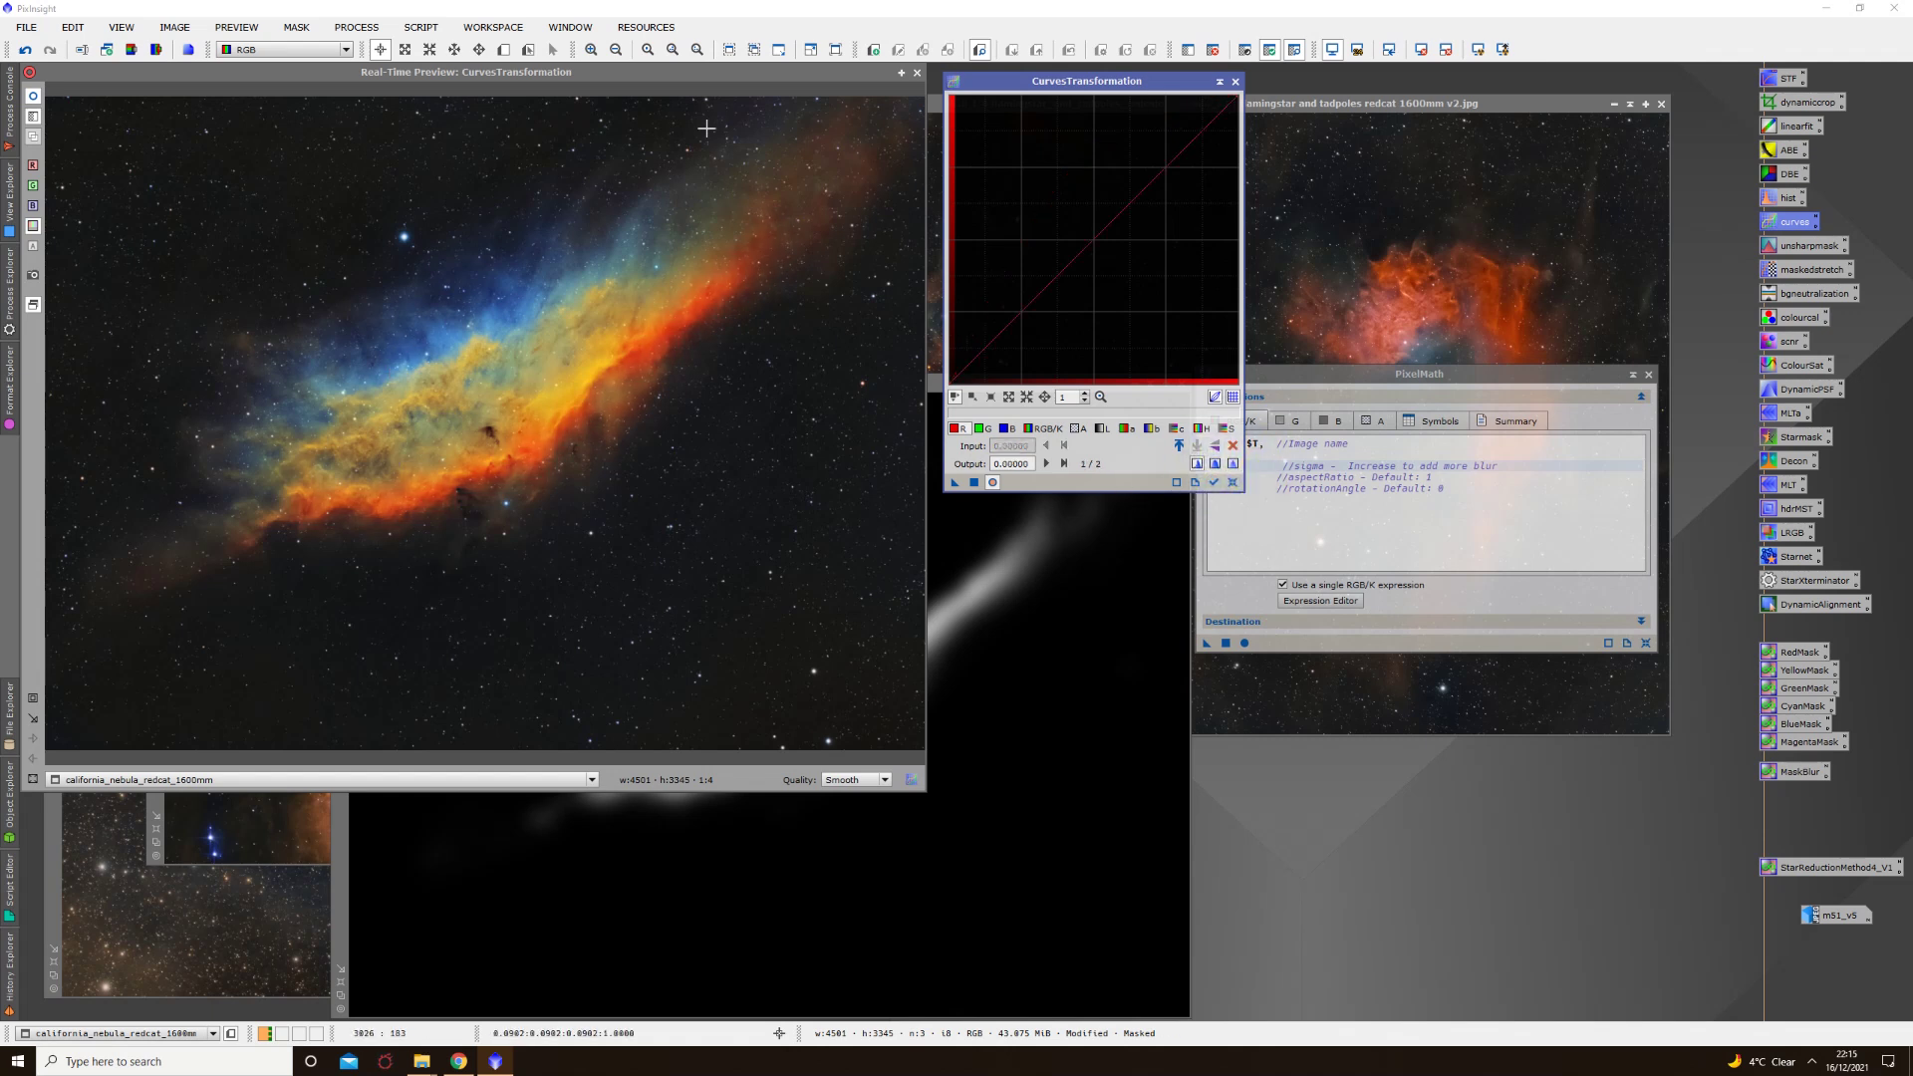
left_click(919, 74)
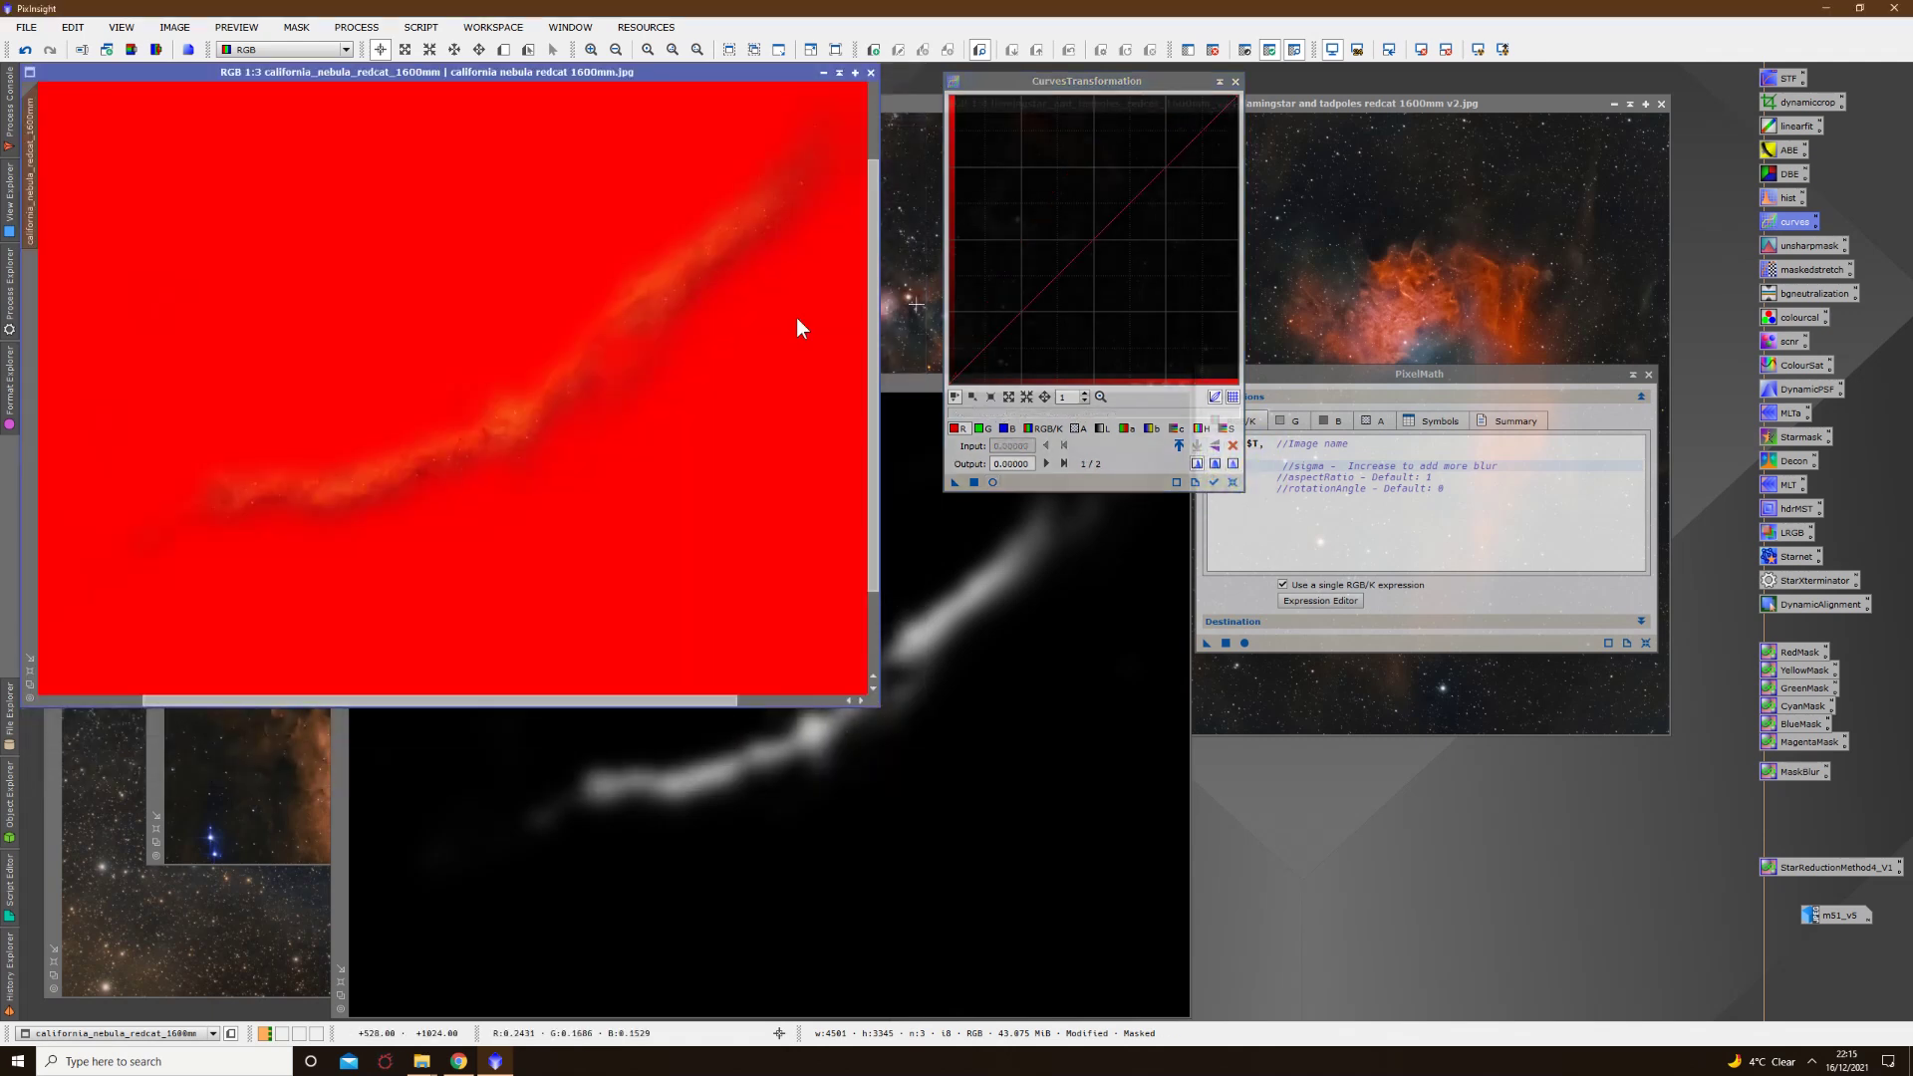
right_click(601, 357)
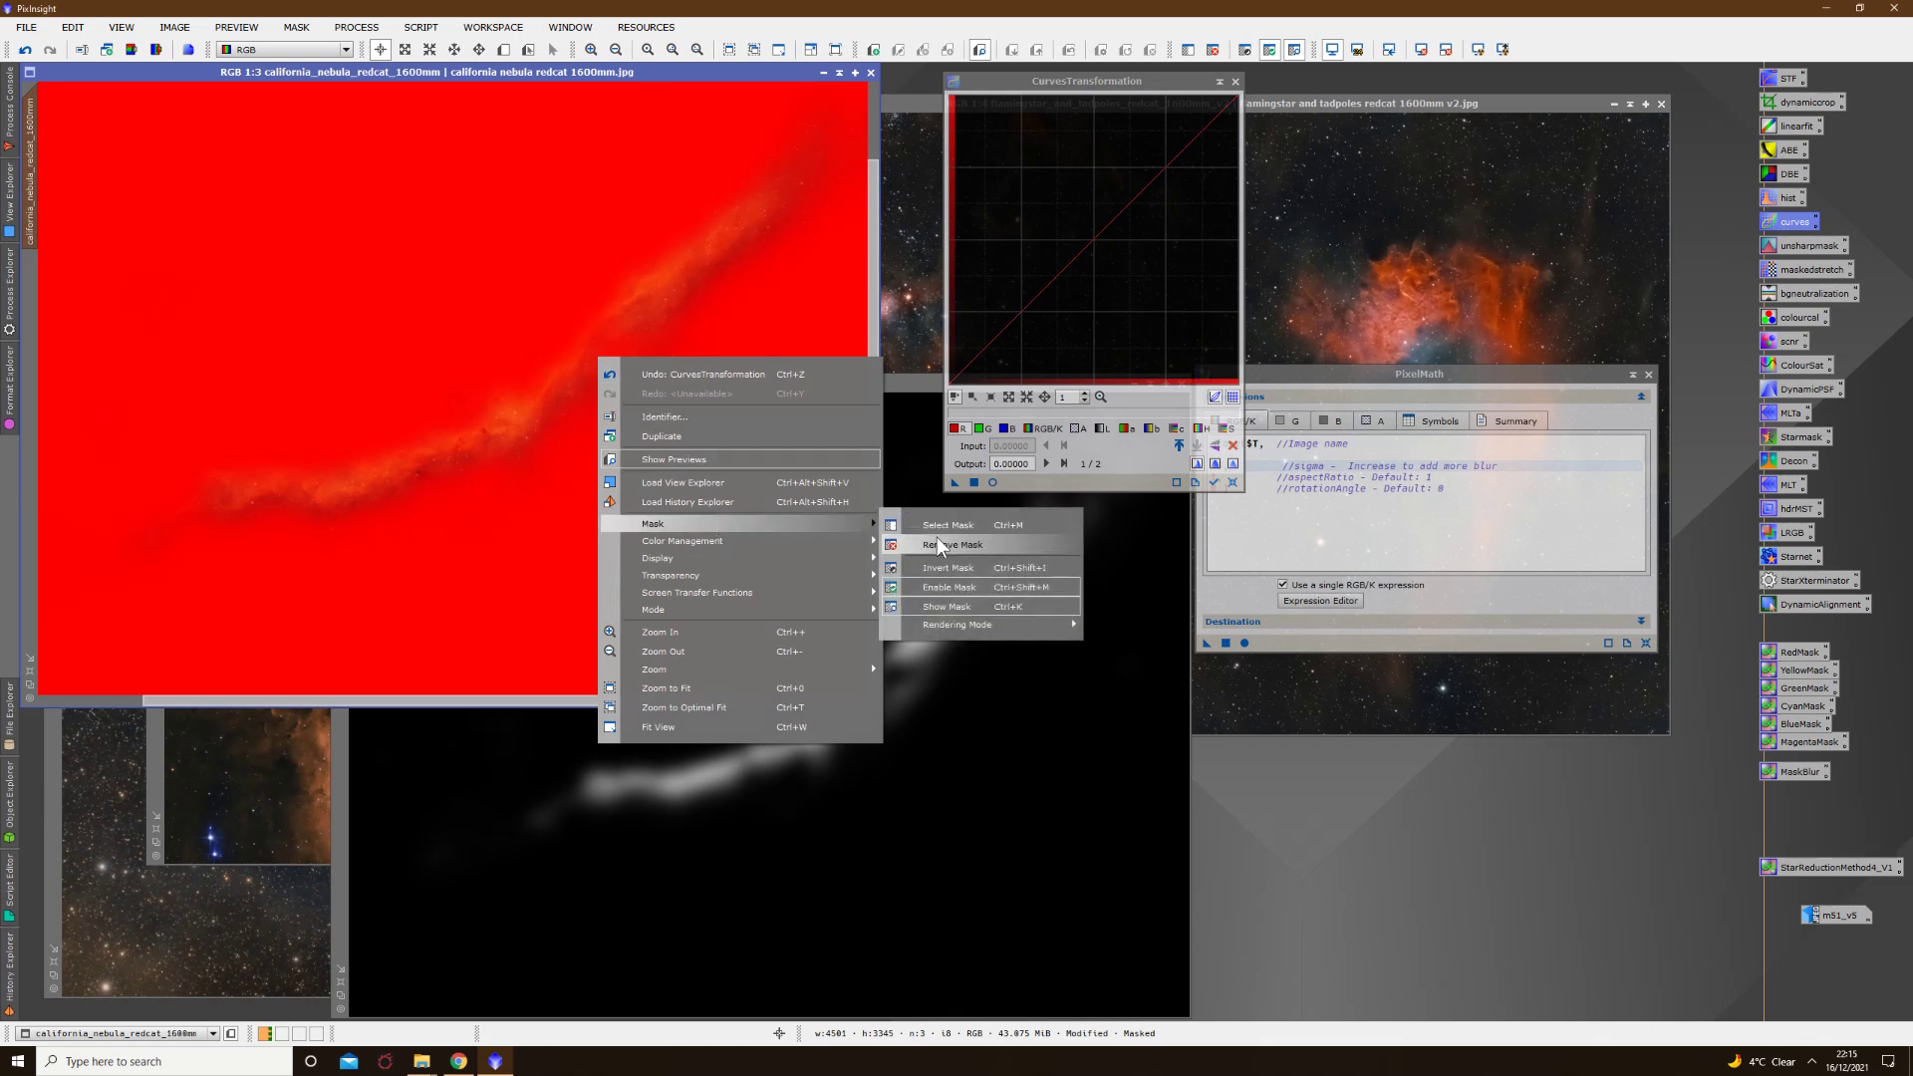
left_click(937, 536)
left_click(1062, 495)
Step: Close the RedMask image, accepting that existing mask references will be broken
left_click_drag(882, 384, 572, 304)
left_click(871, 302)
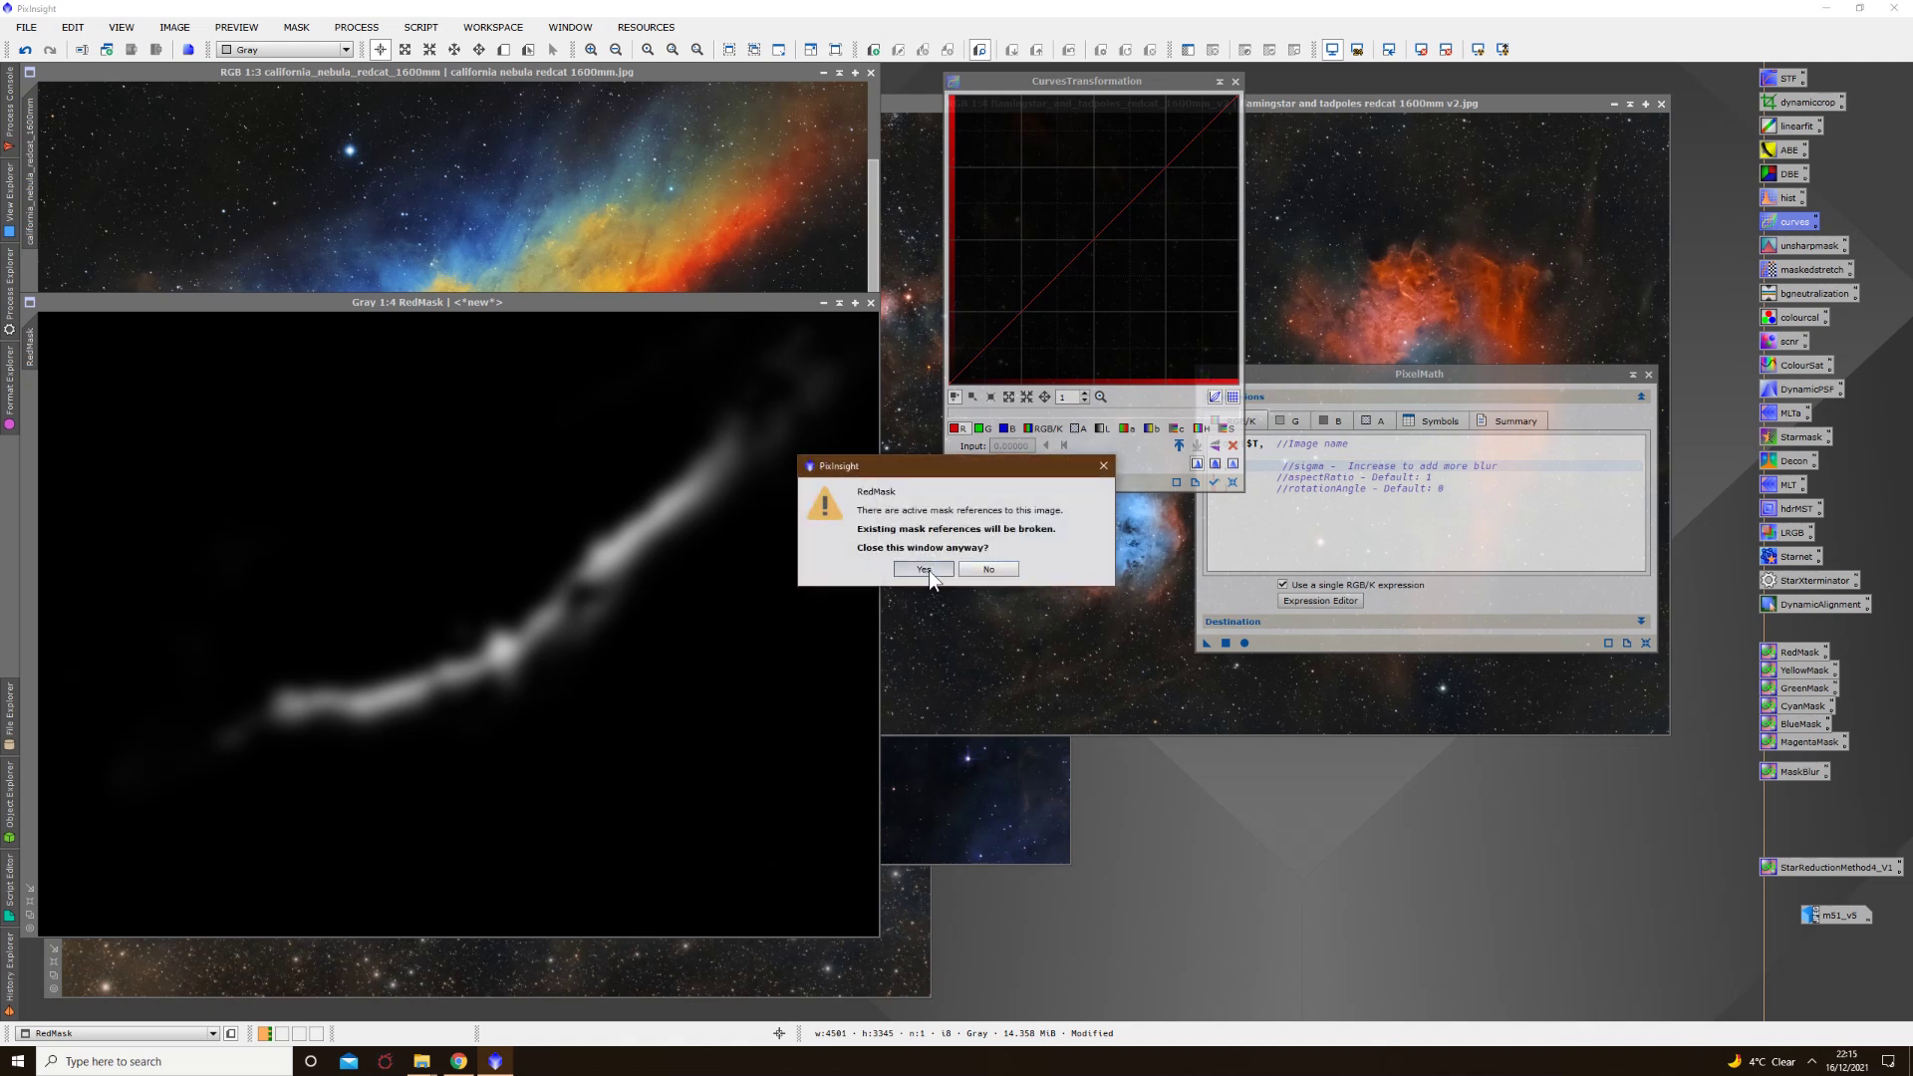
left_click(924, 568)
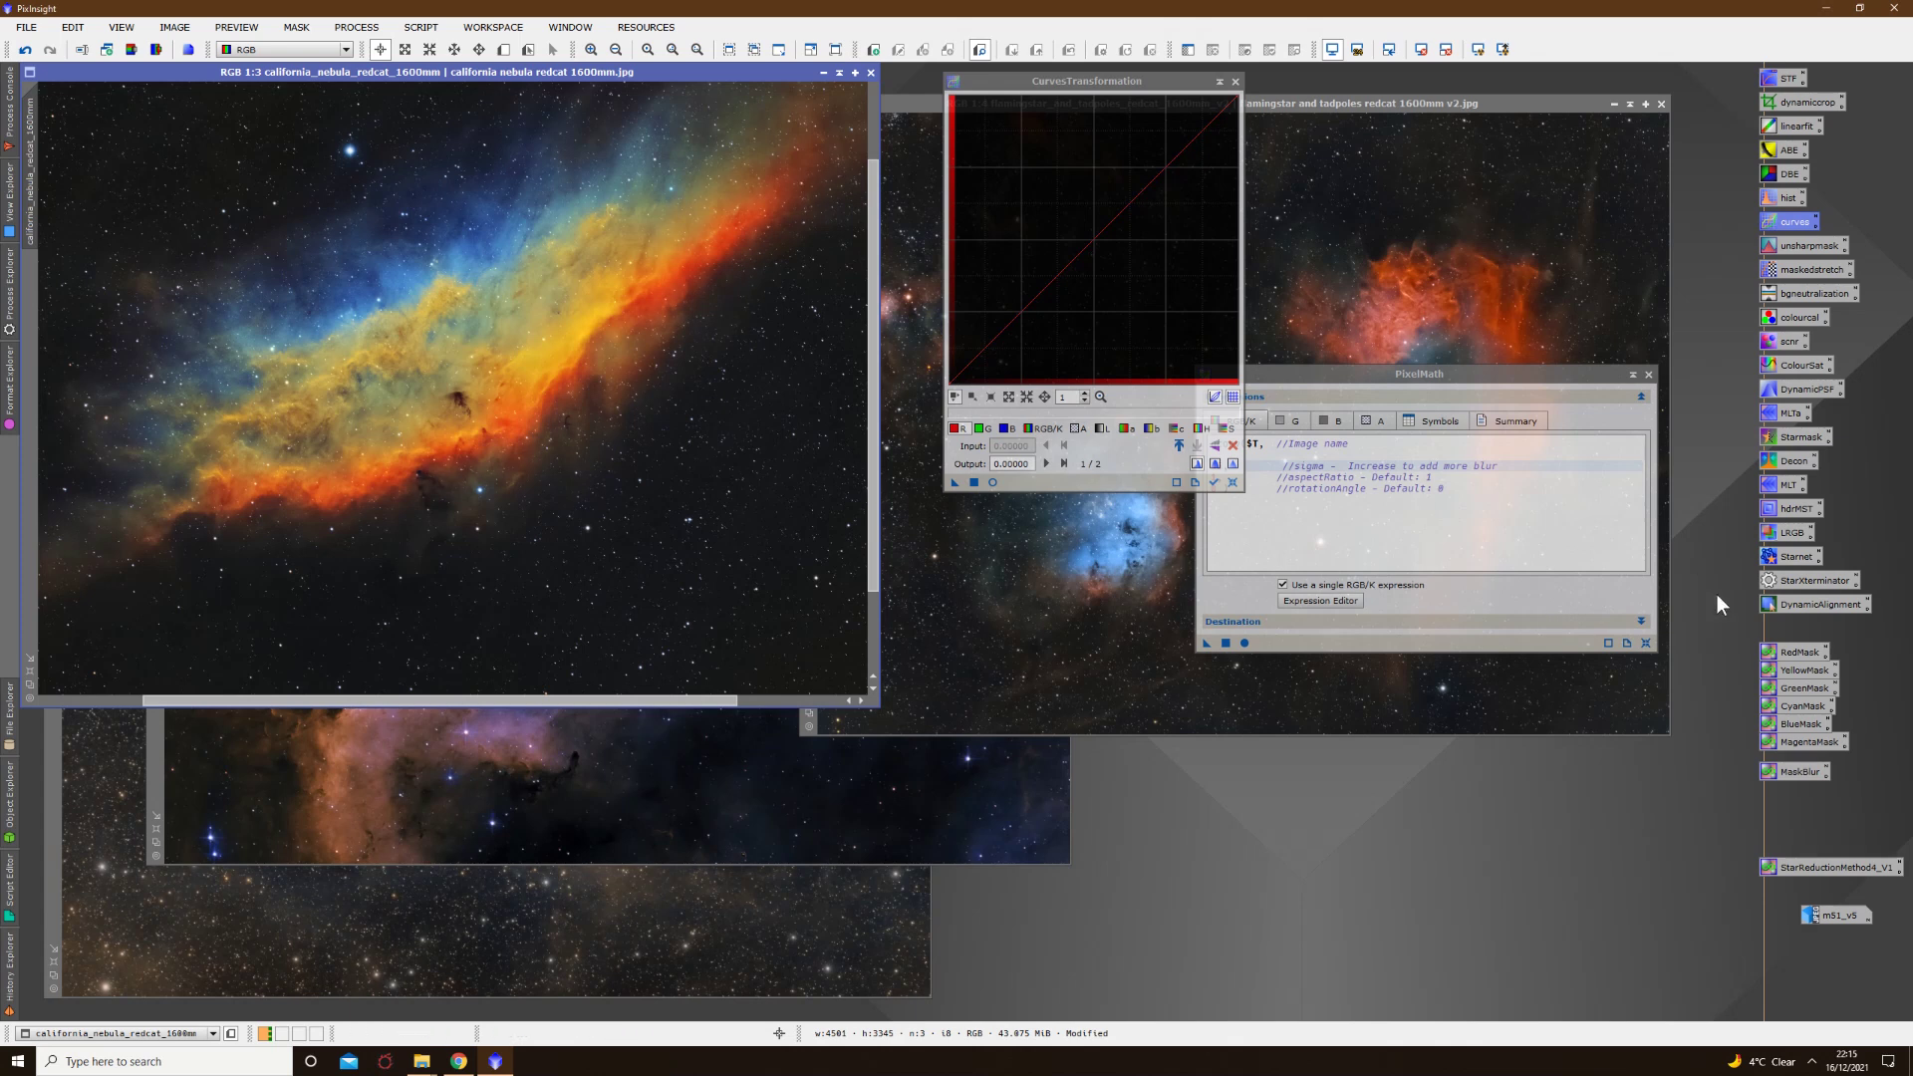
Step: Create a blue colour mask of the California nebula image with BlueMask and reposition the mask window over that image
double_click(1801, 724)
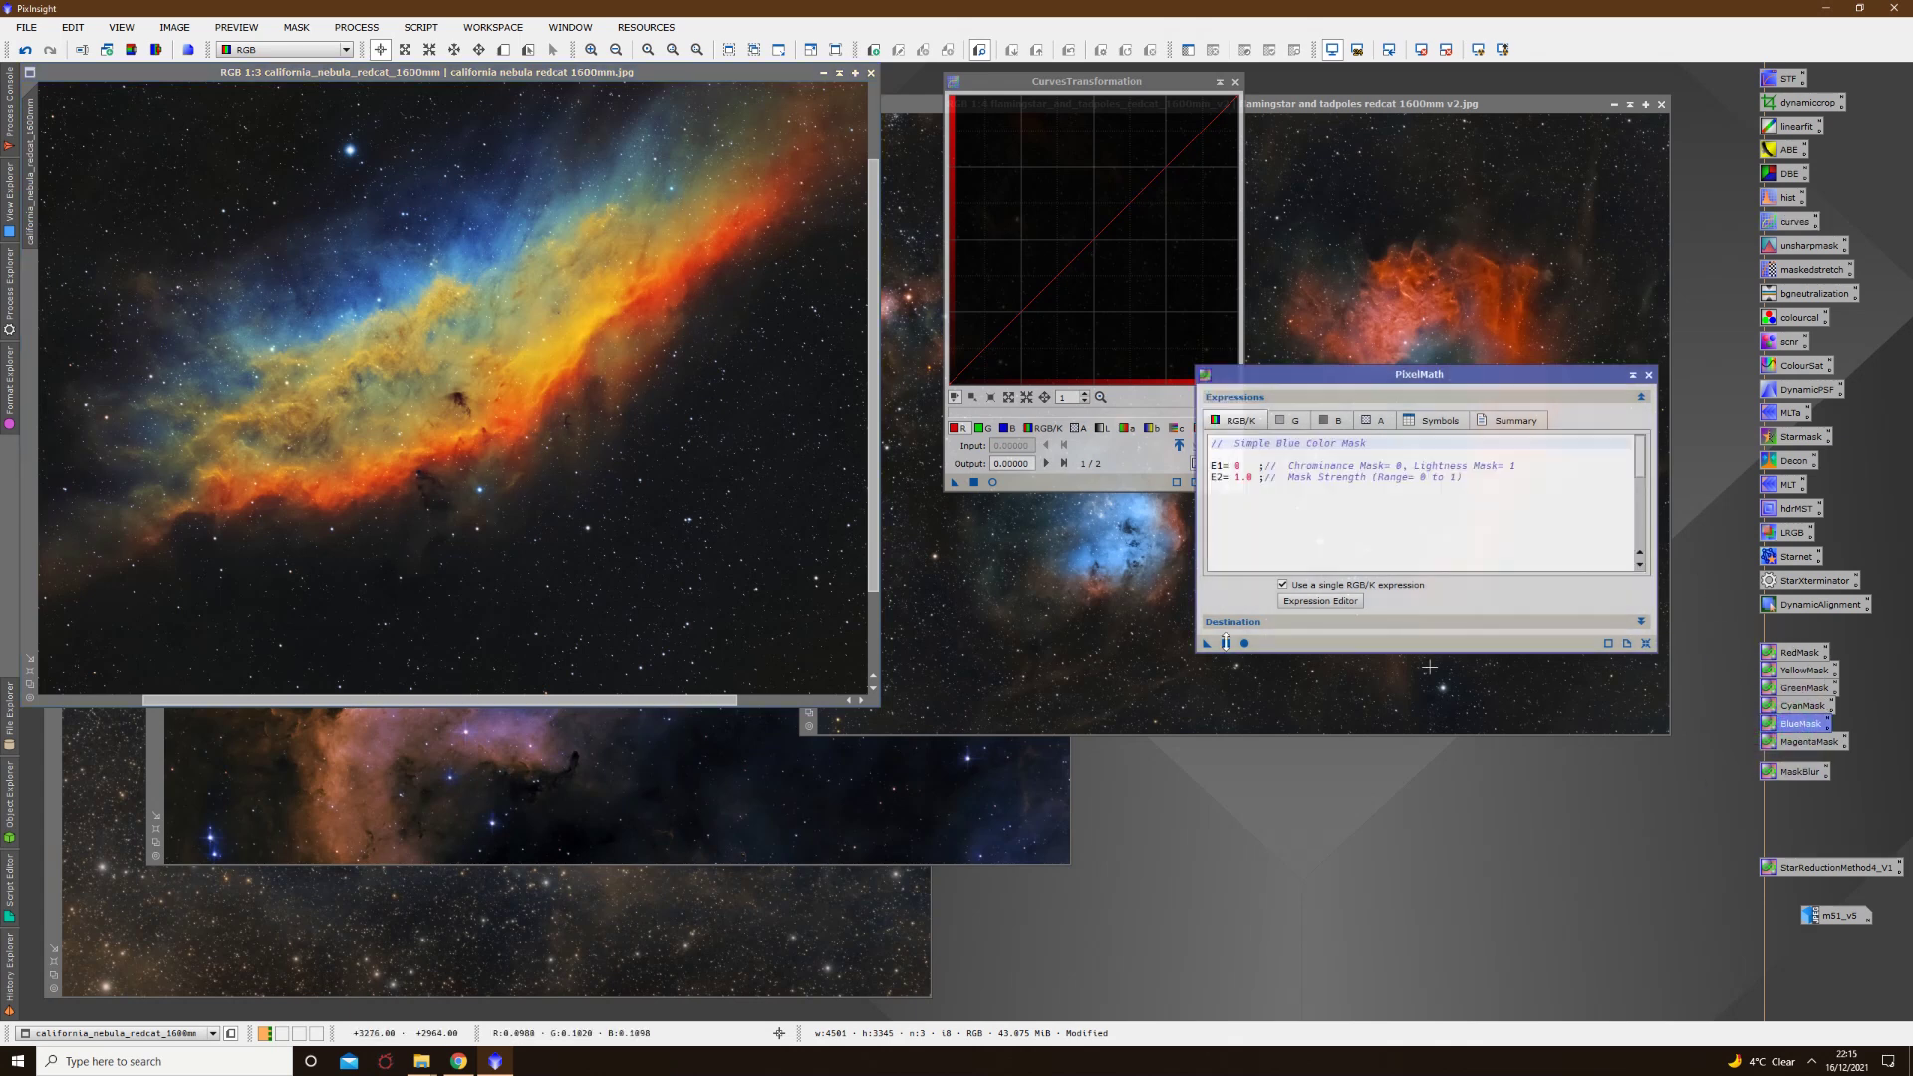
left_click_drag(1211, 642, 555, 414)
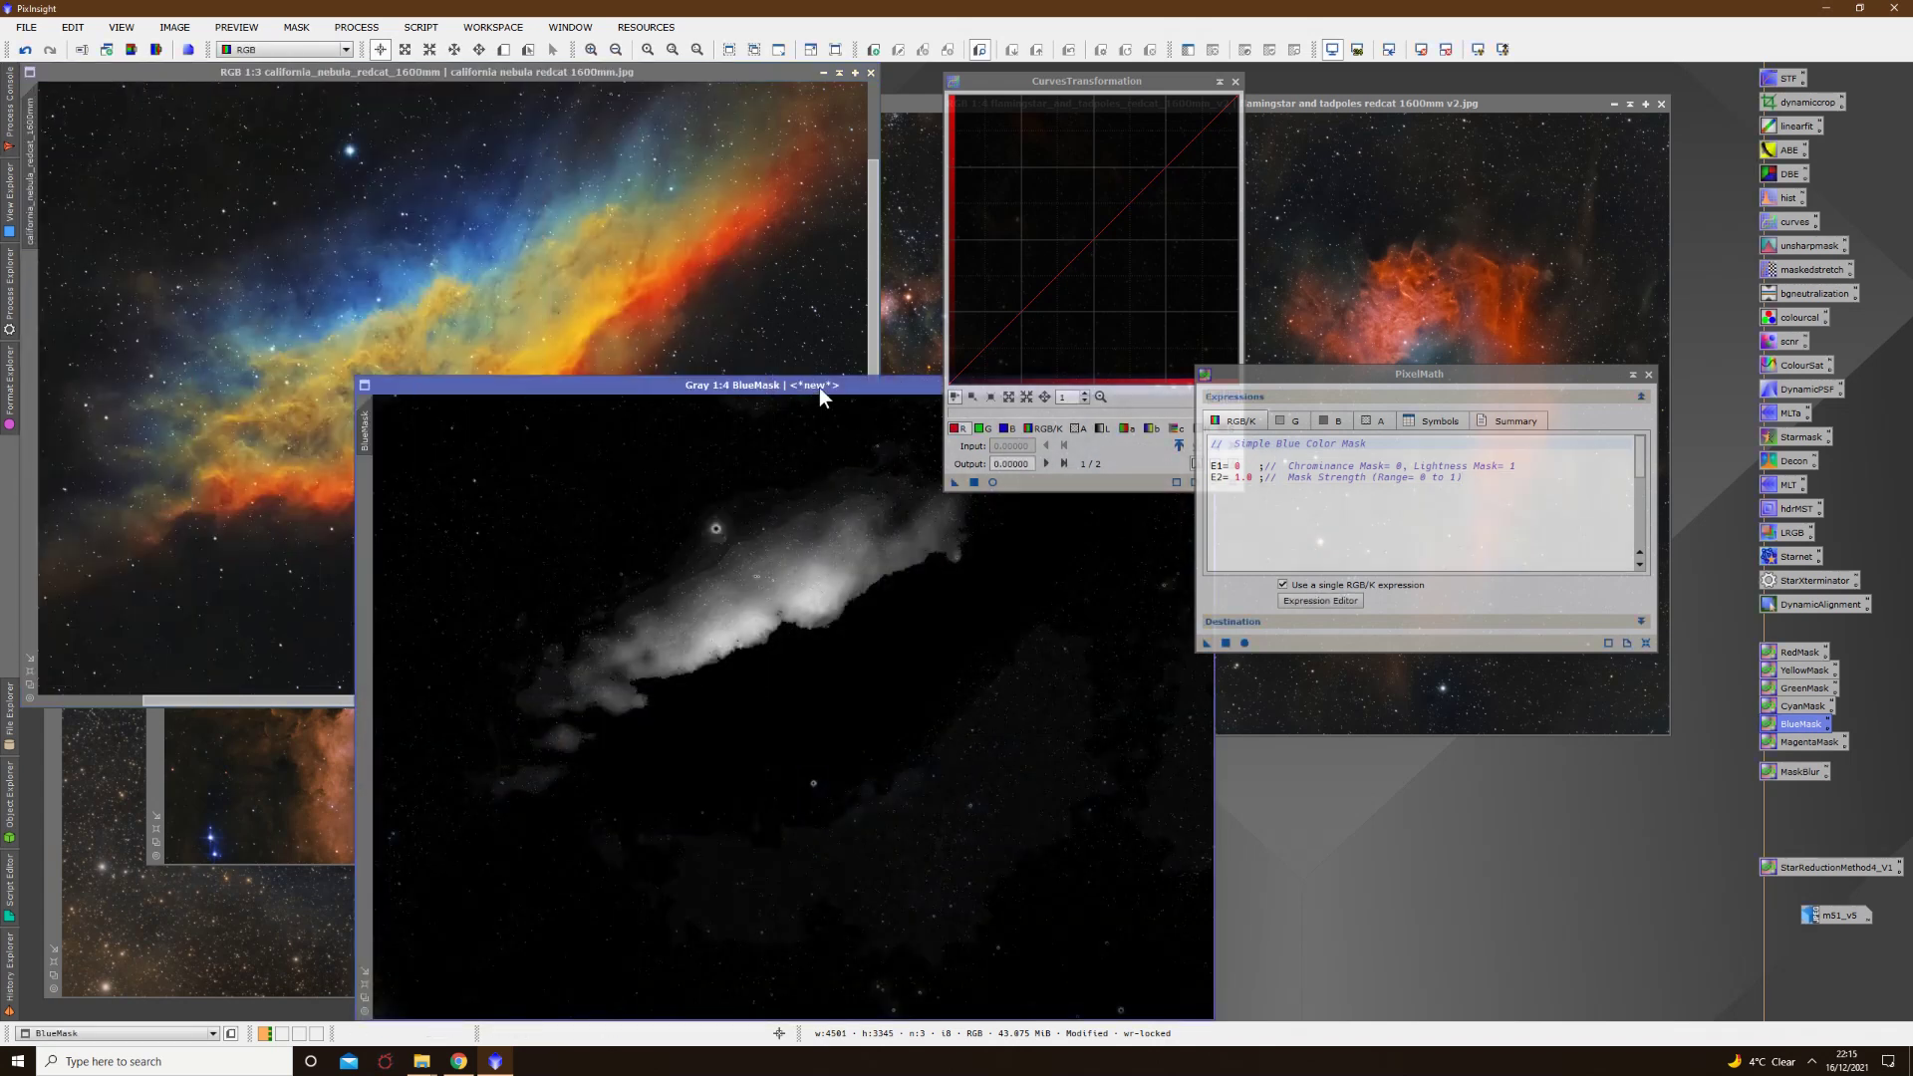
left_click_drag(819, 386, 582, 253)
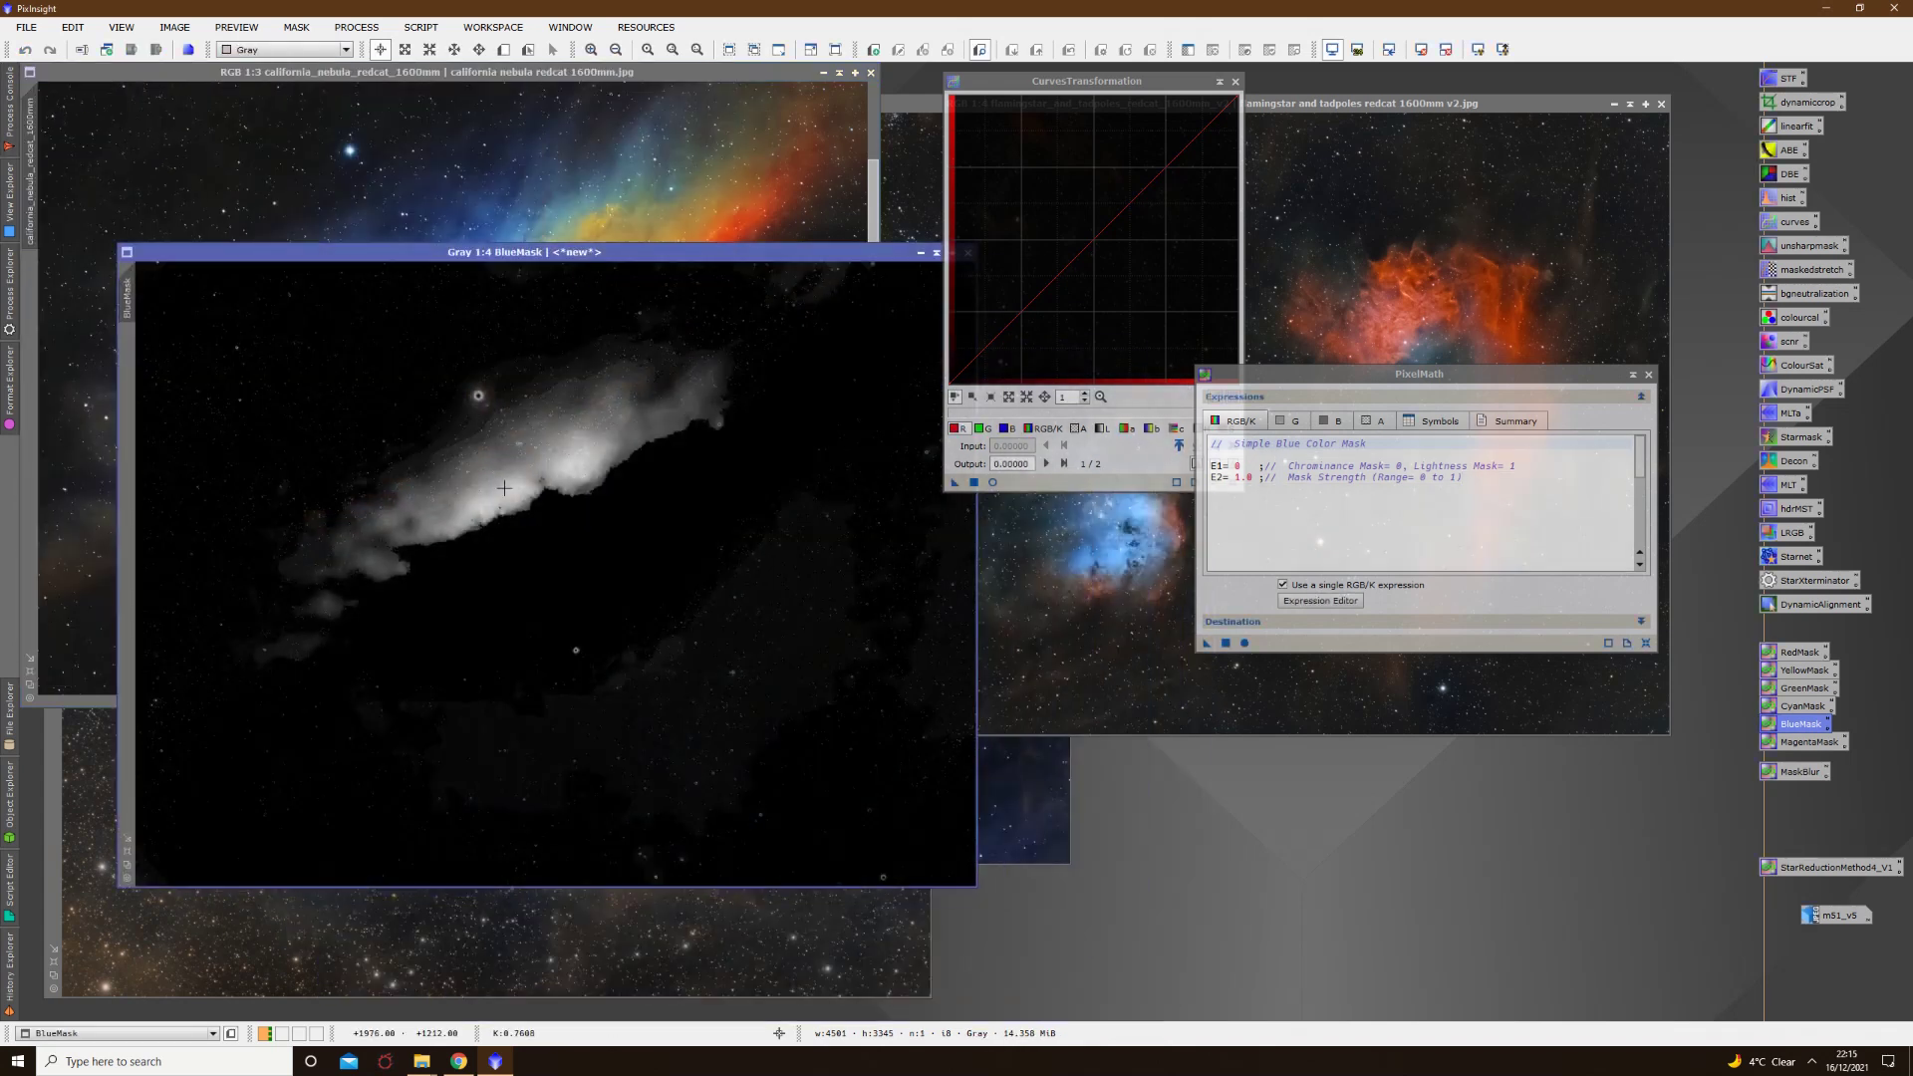
Step: Blur the BlueMask image with the MaskBlur process using a sigma of 45
double_click(1795, 772)
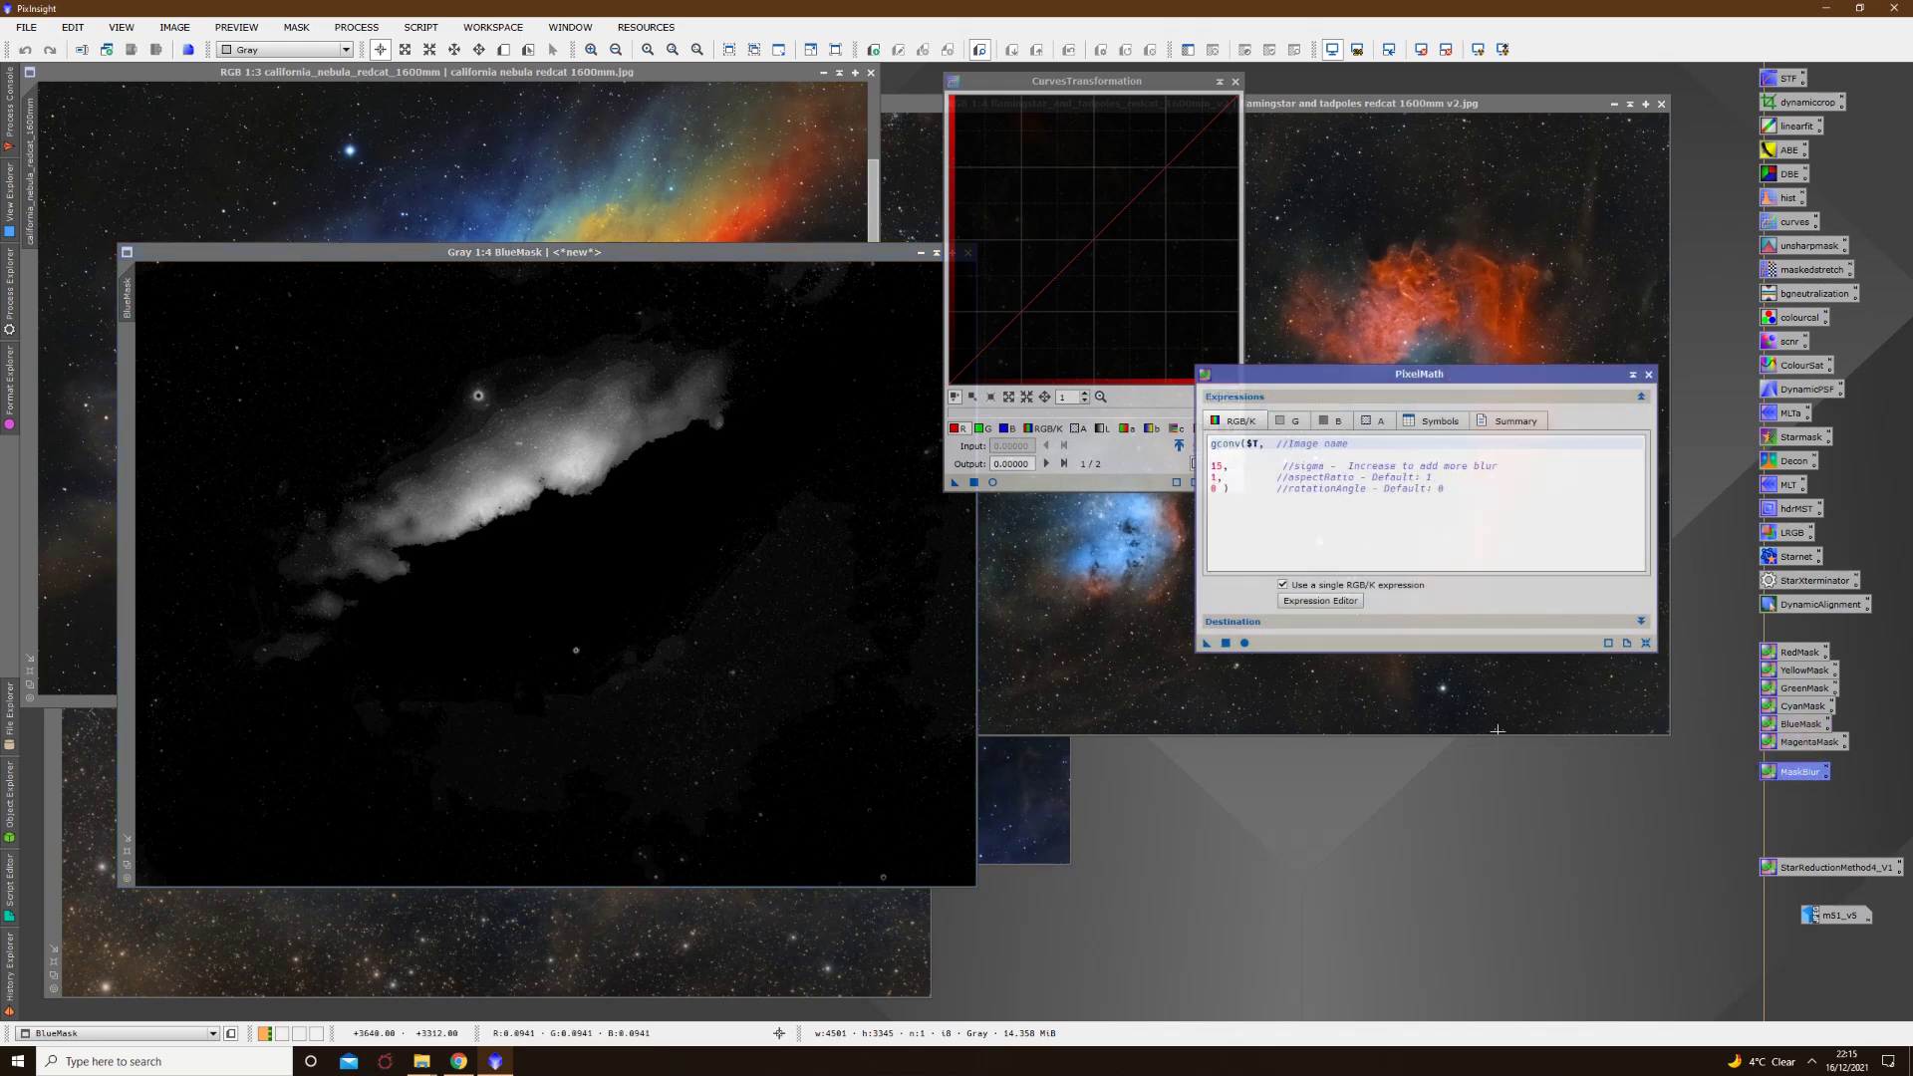
left_click(1220, 468)
key("BackSpace")
key("BackSpace")
type("45")
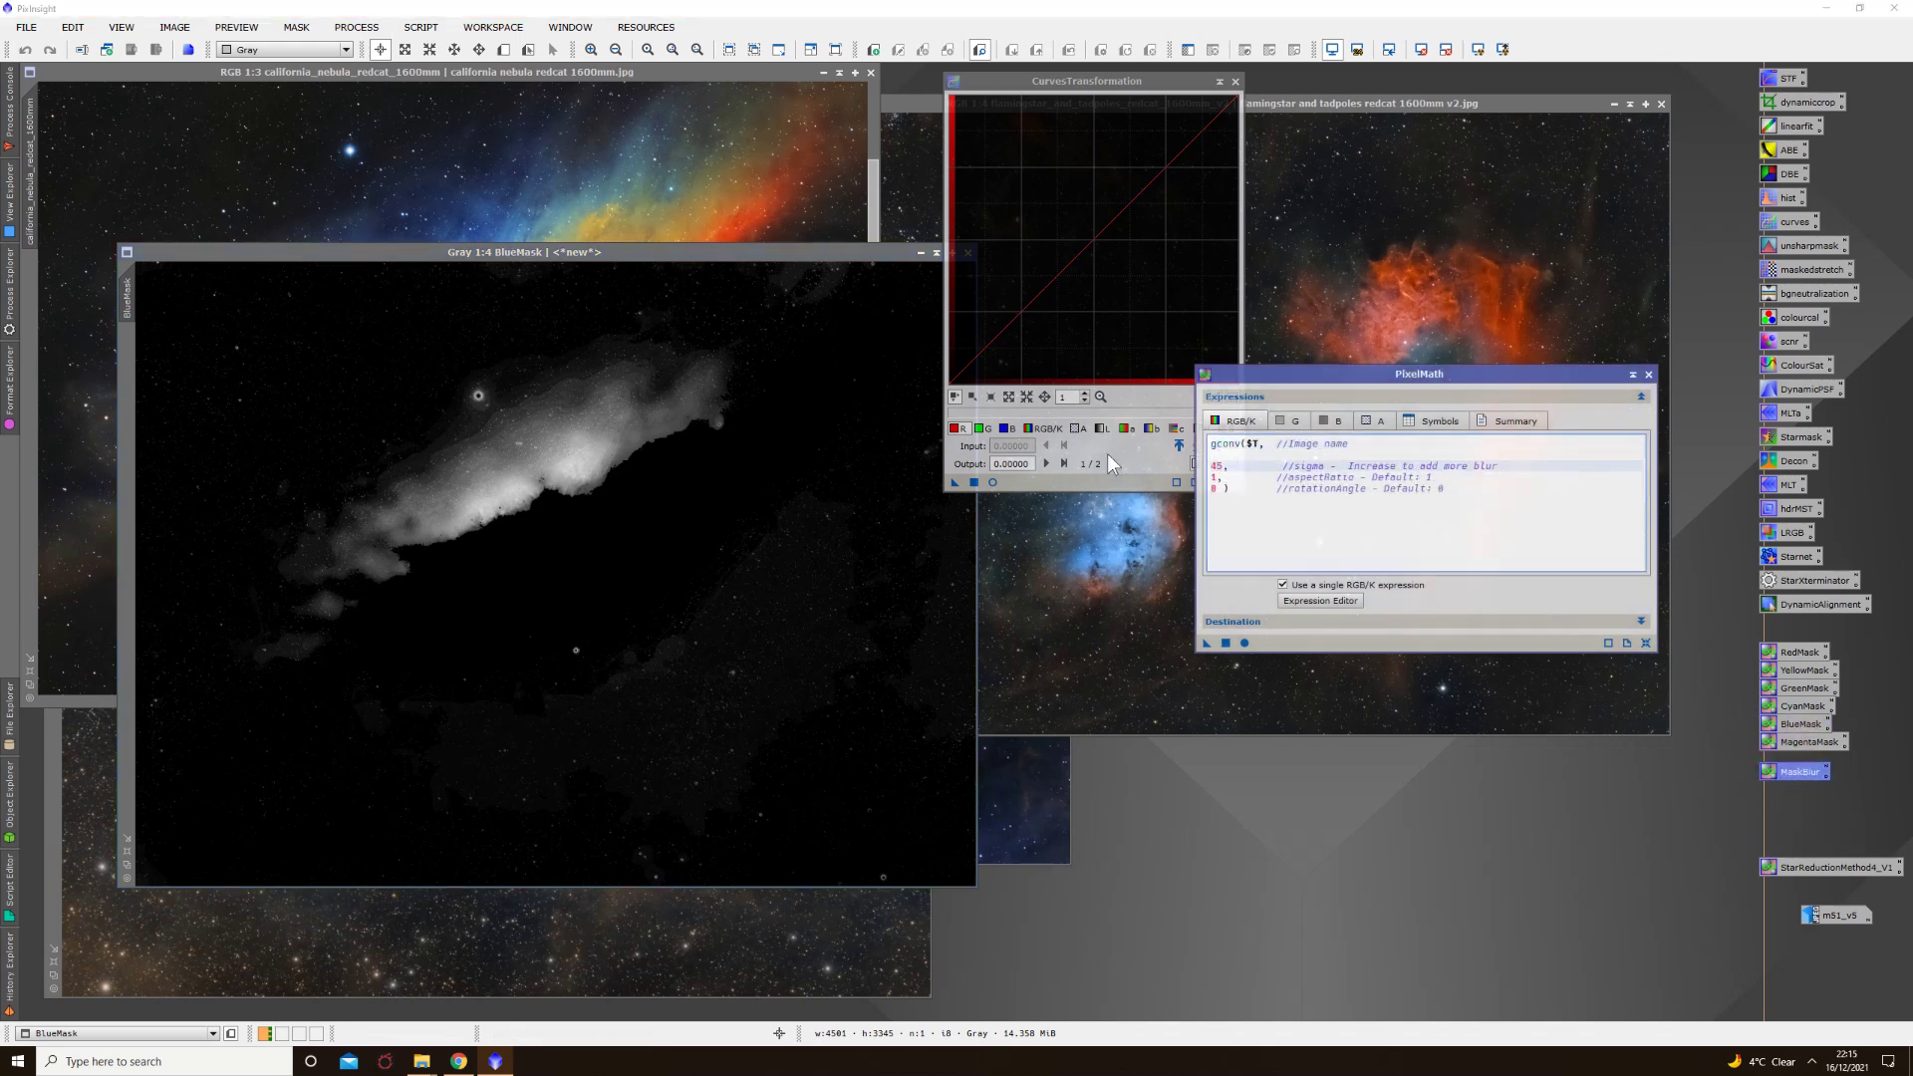
left_click_drag(1205, 643, 738, 532)
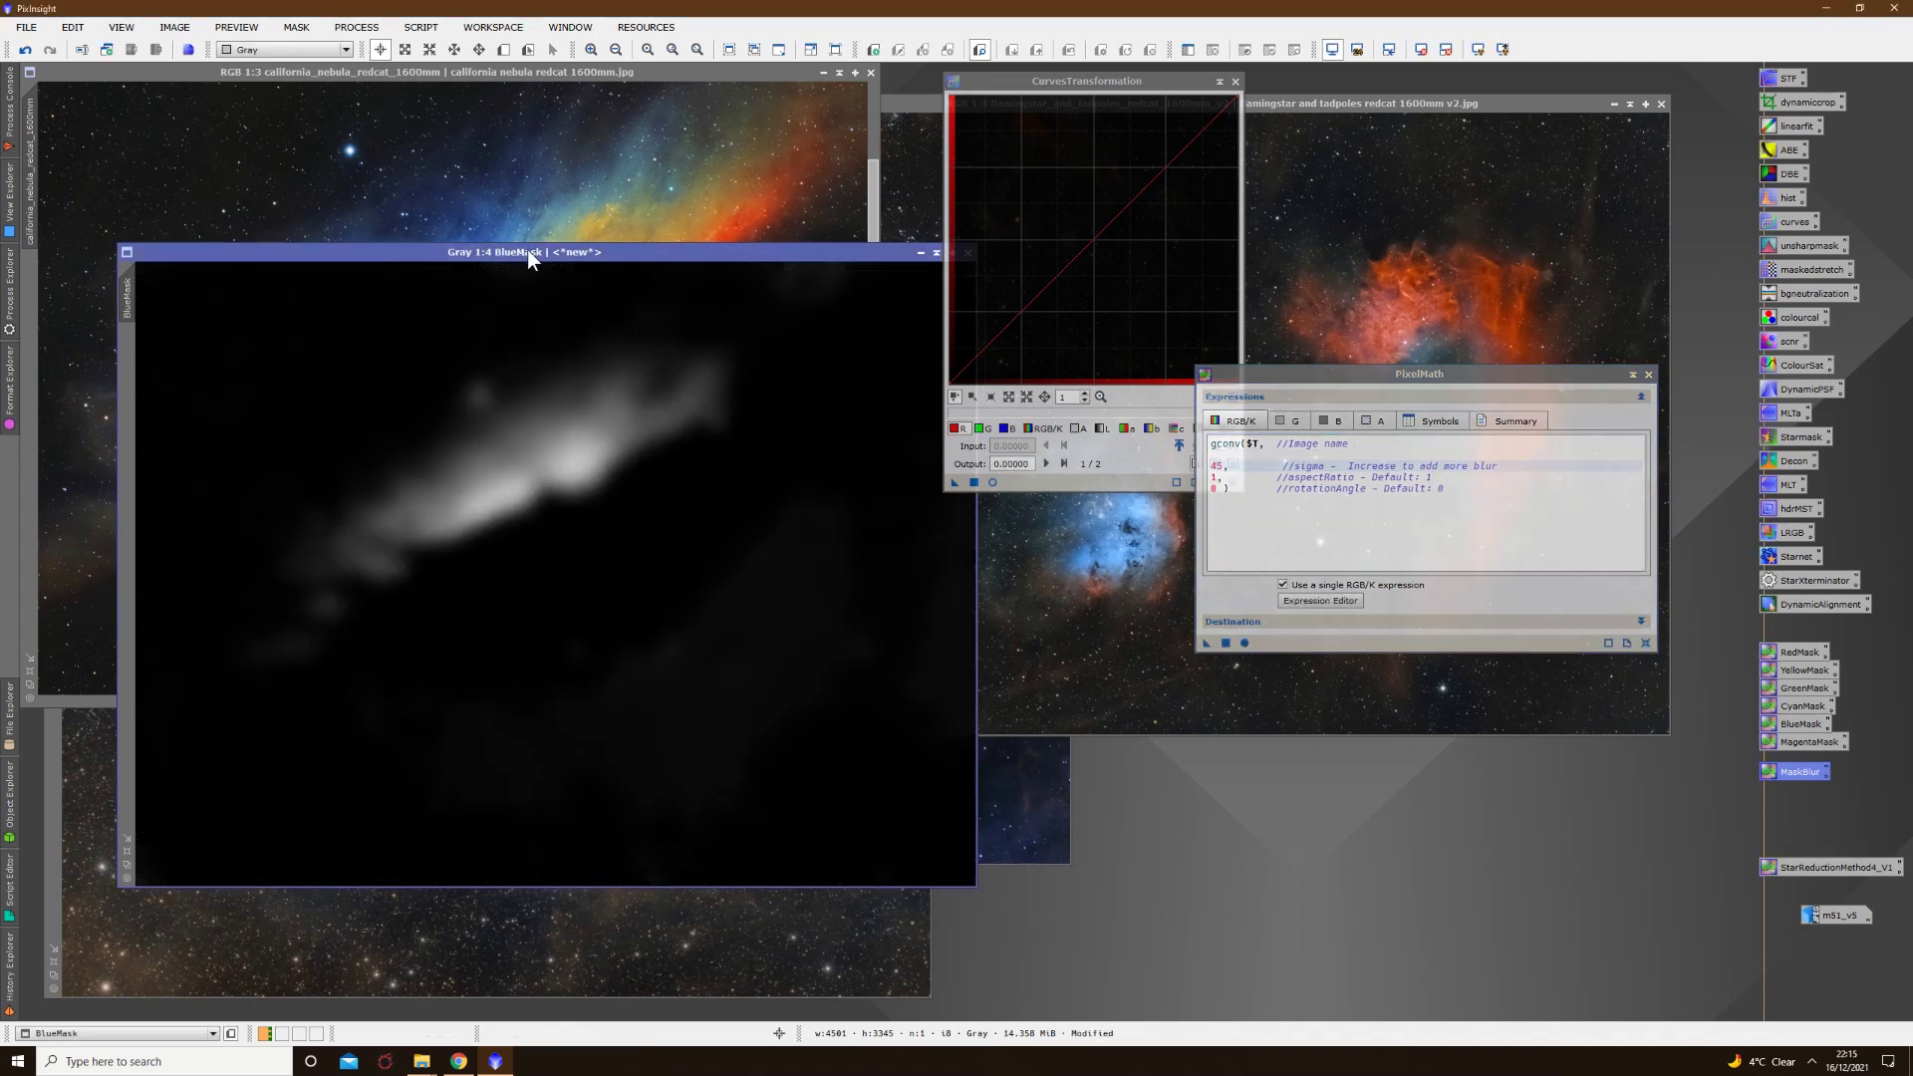
Step: Move the blurred BlueMask window aside and apply it as a mask to the California nebula image
left_click_drag(528, 252, 664, 294)
left_click_drag(273, 339, 35, 284)
left_click(220, 276)
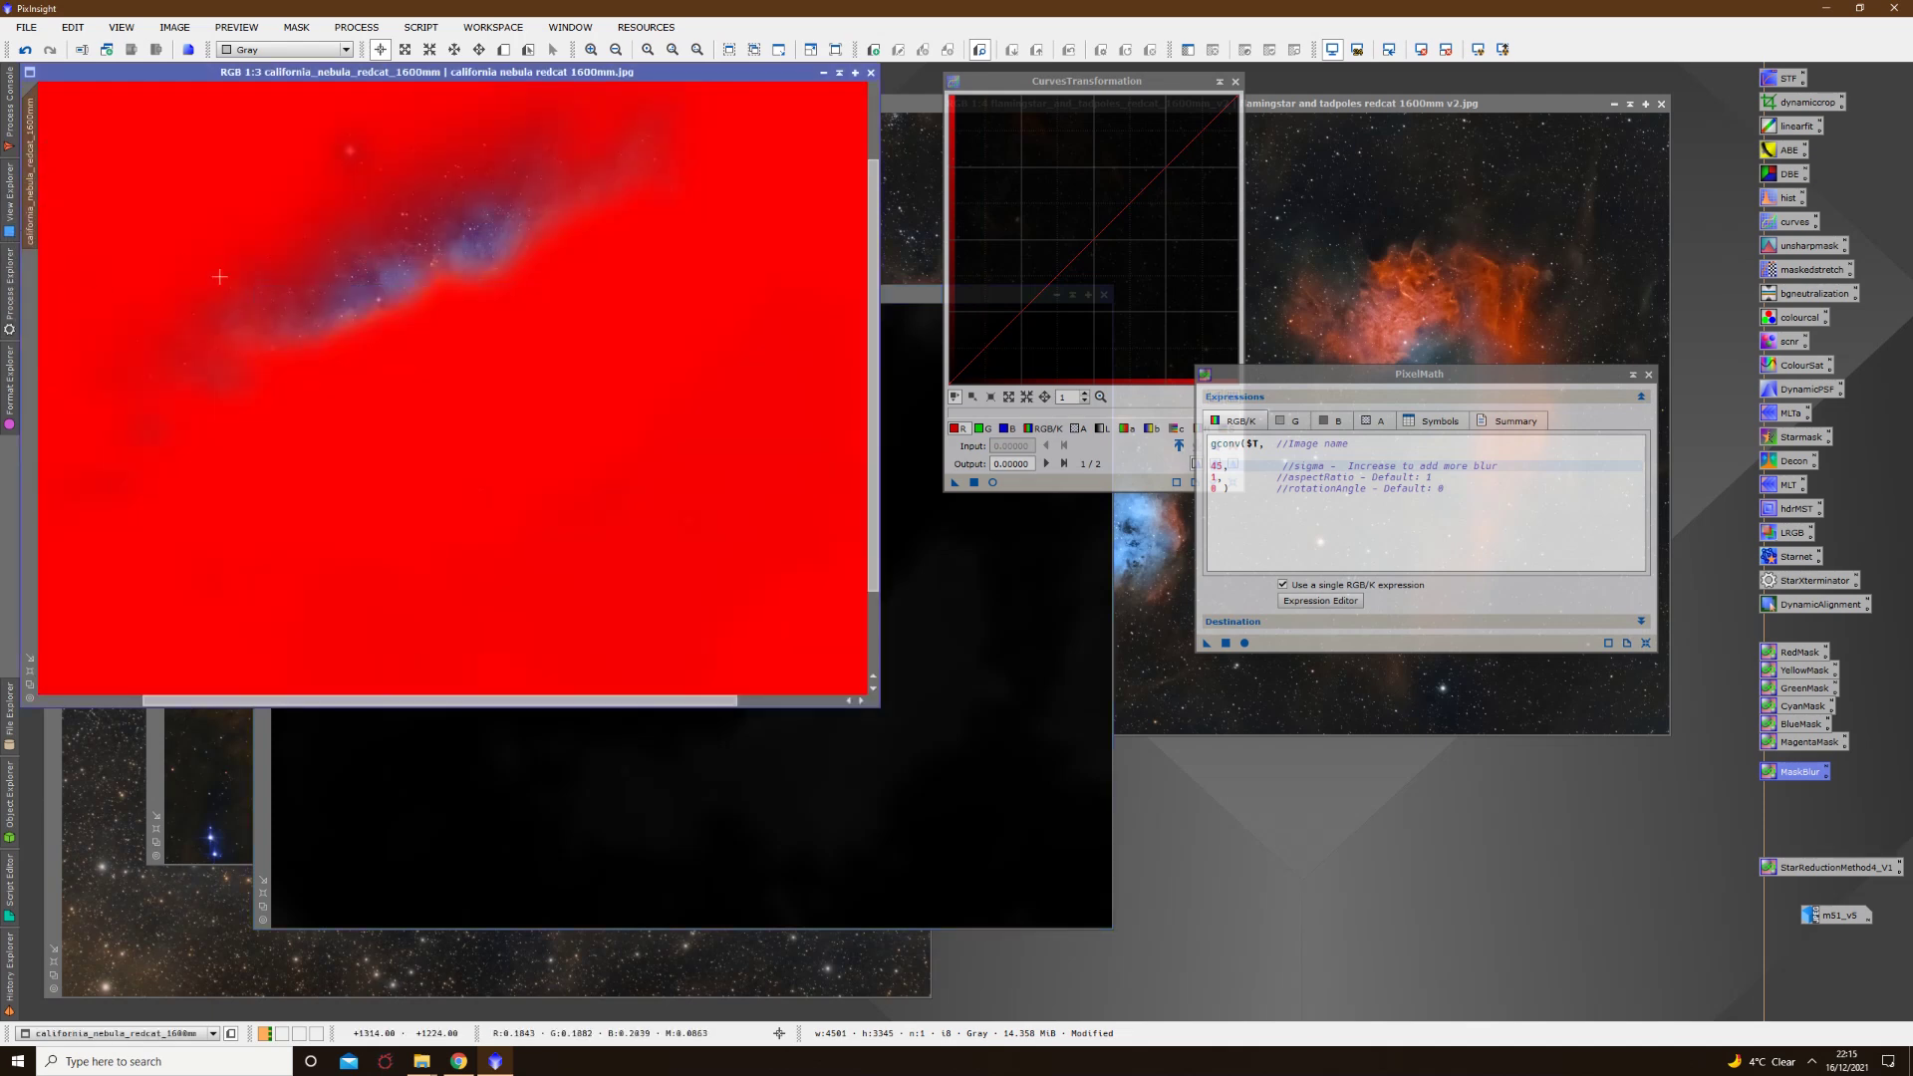
Step: Preview CurvesTransformation on the masked nebula and raise the blue curve with a point at about 0.261 input, 0.561 output
left_click(992, 482)
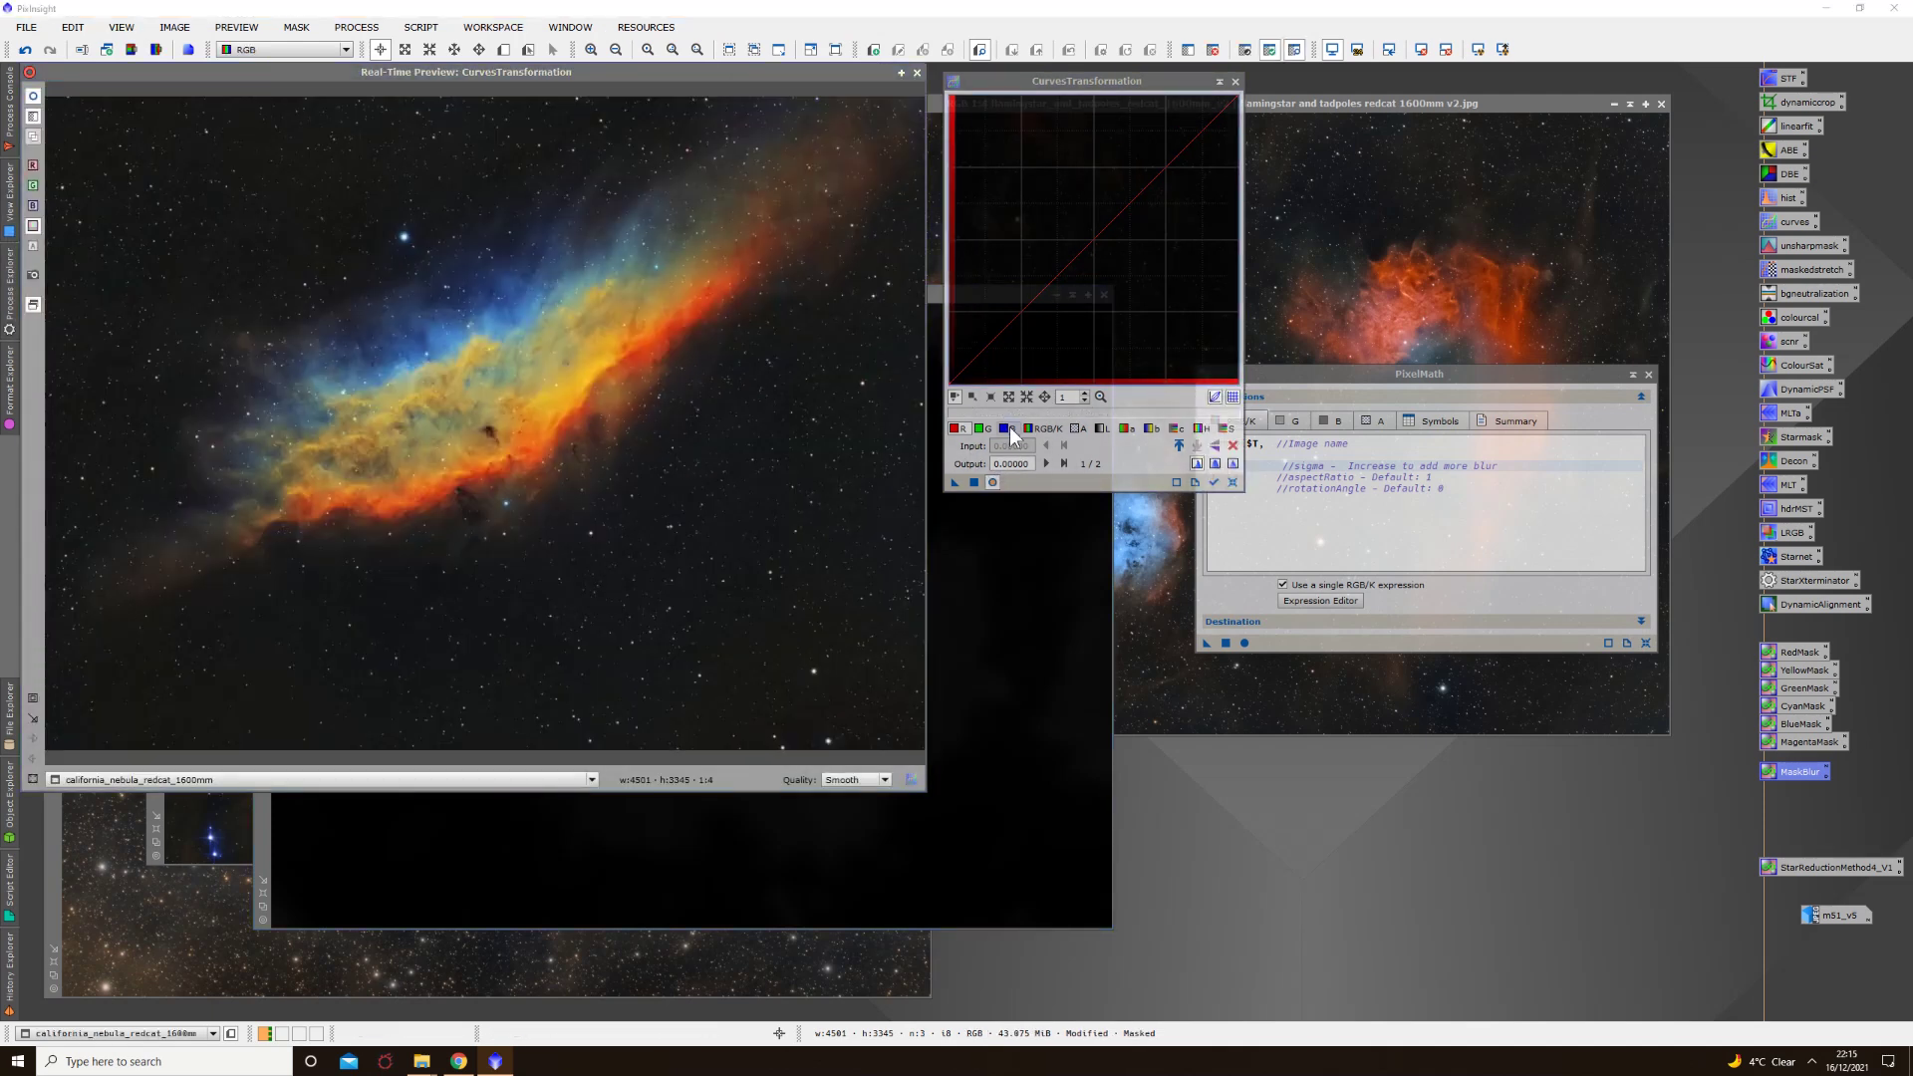
left_click(1008, 430)
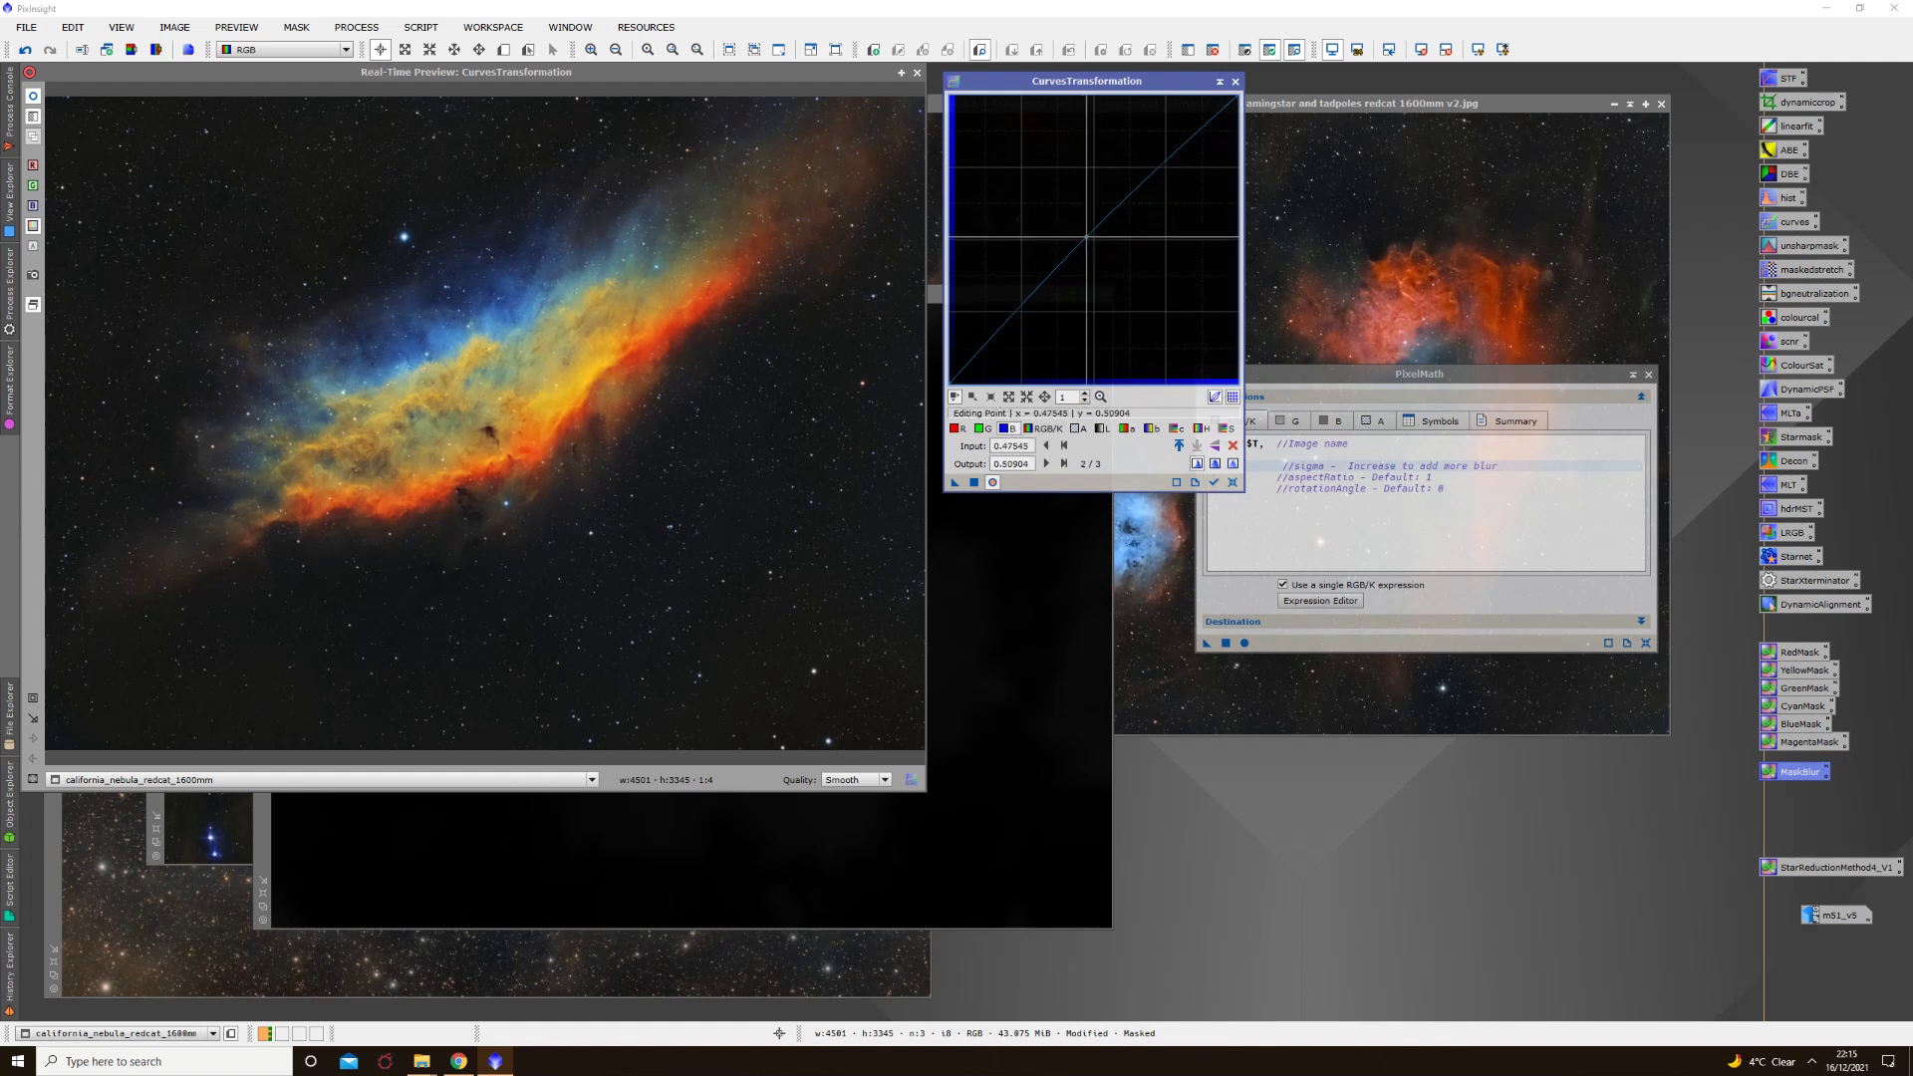
left_click_drag(1047, 285, 1024, 218)
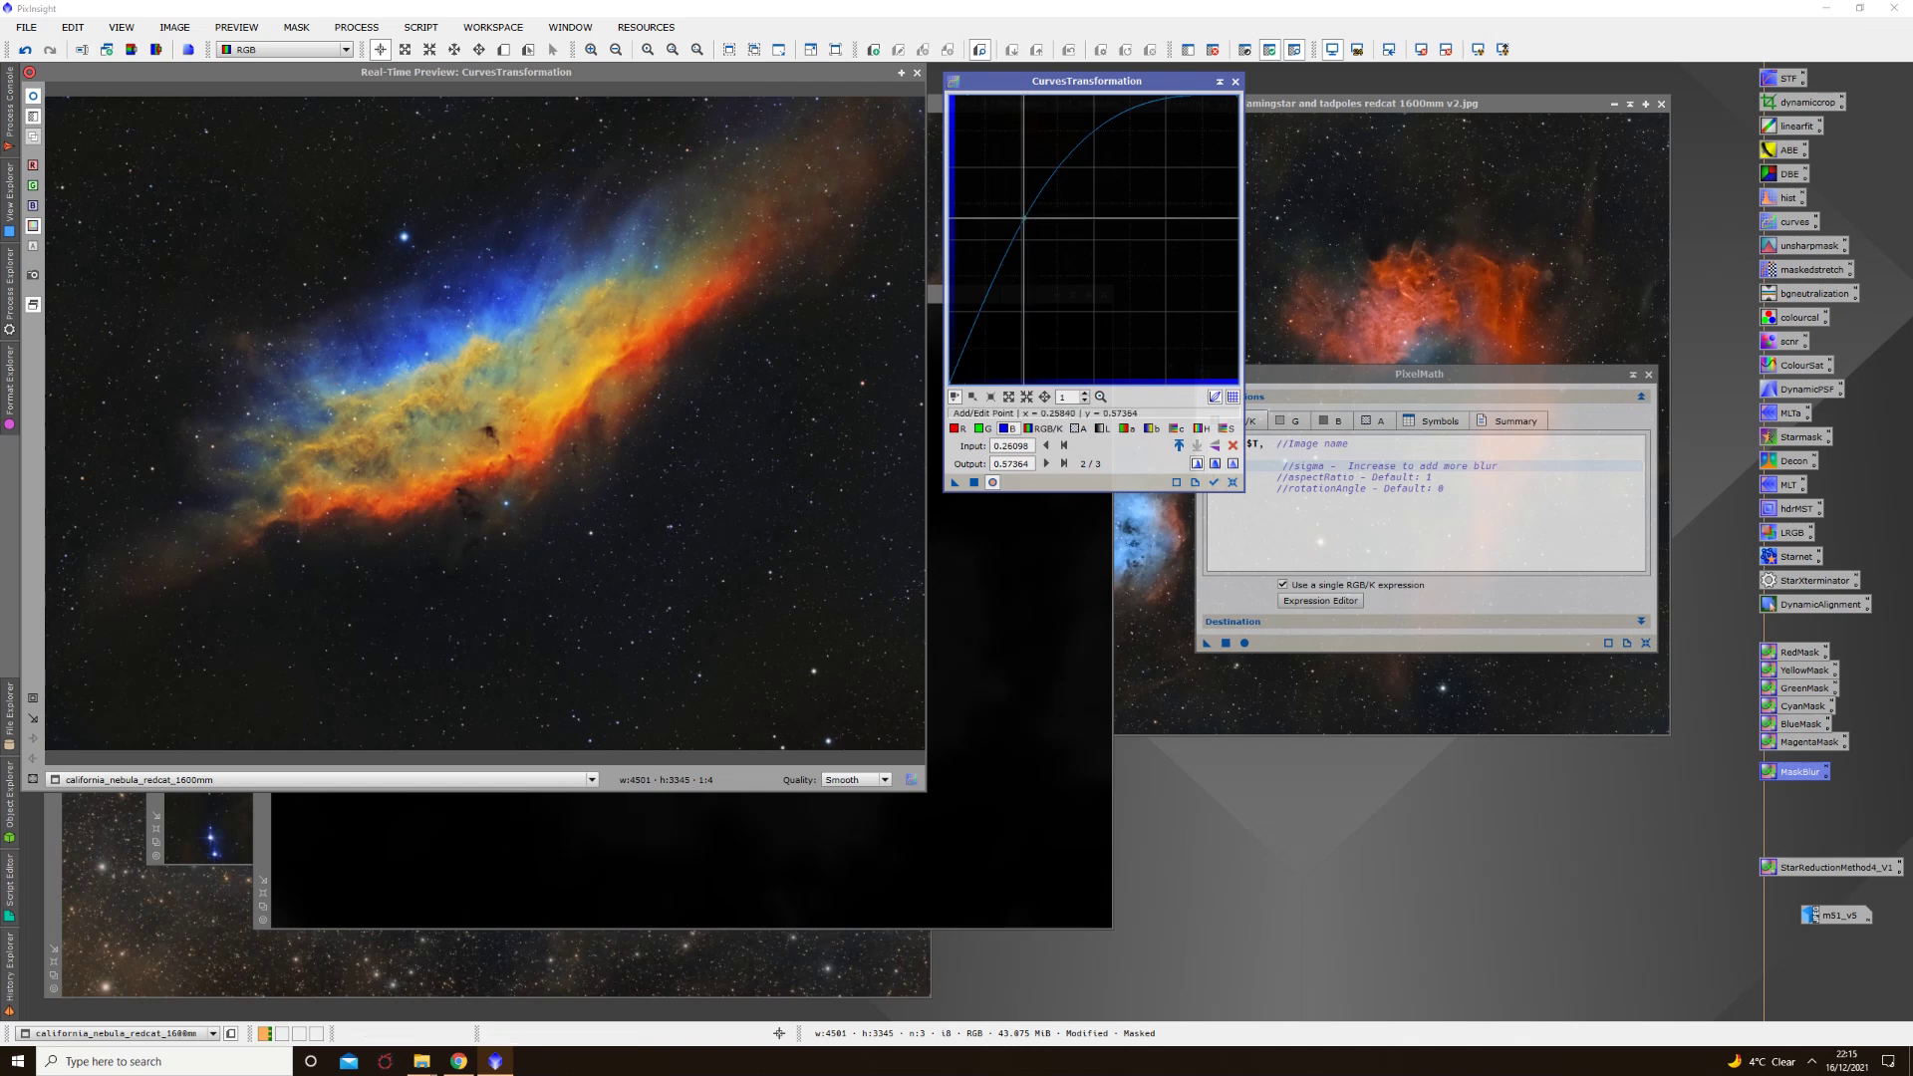
left_click_drag(1026, 219, 1024, 222)
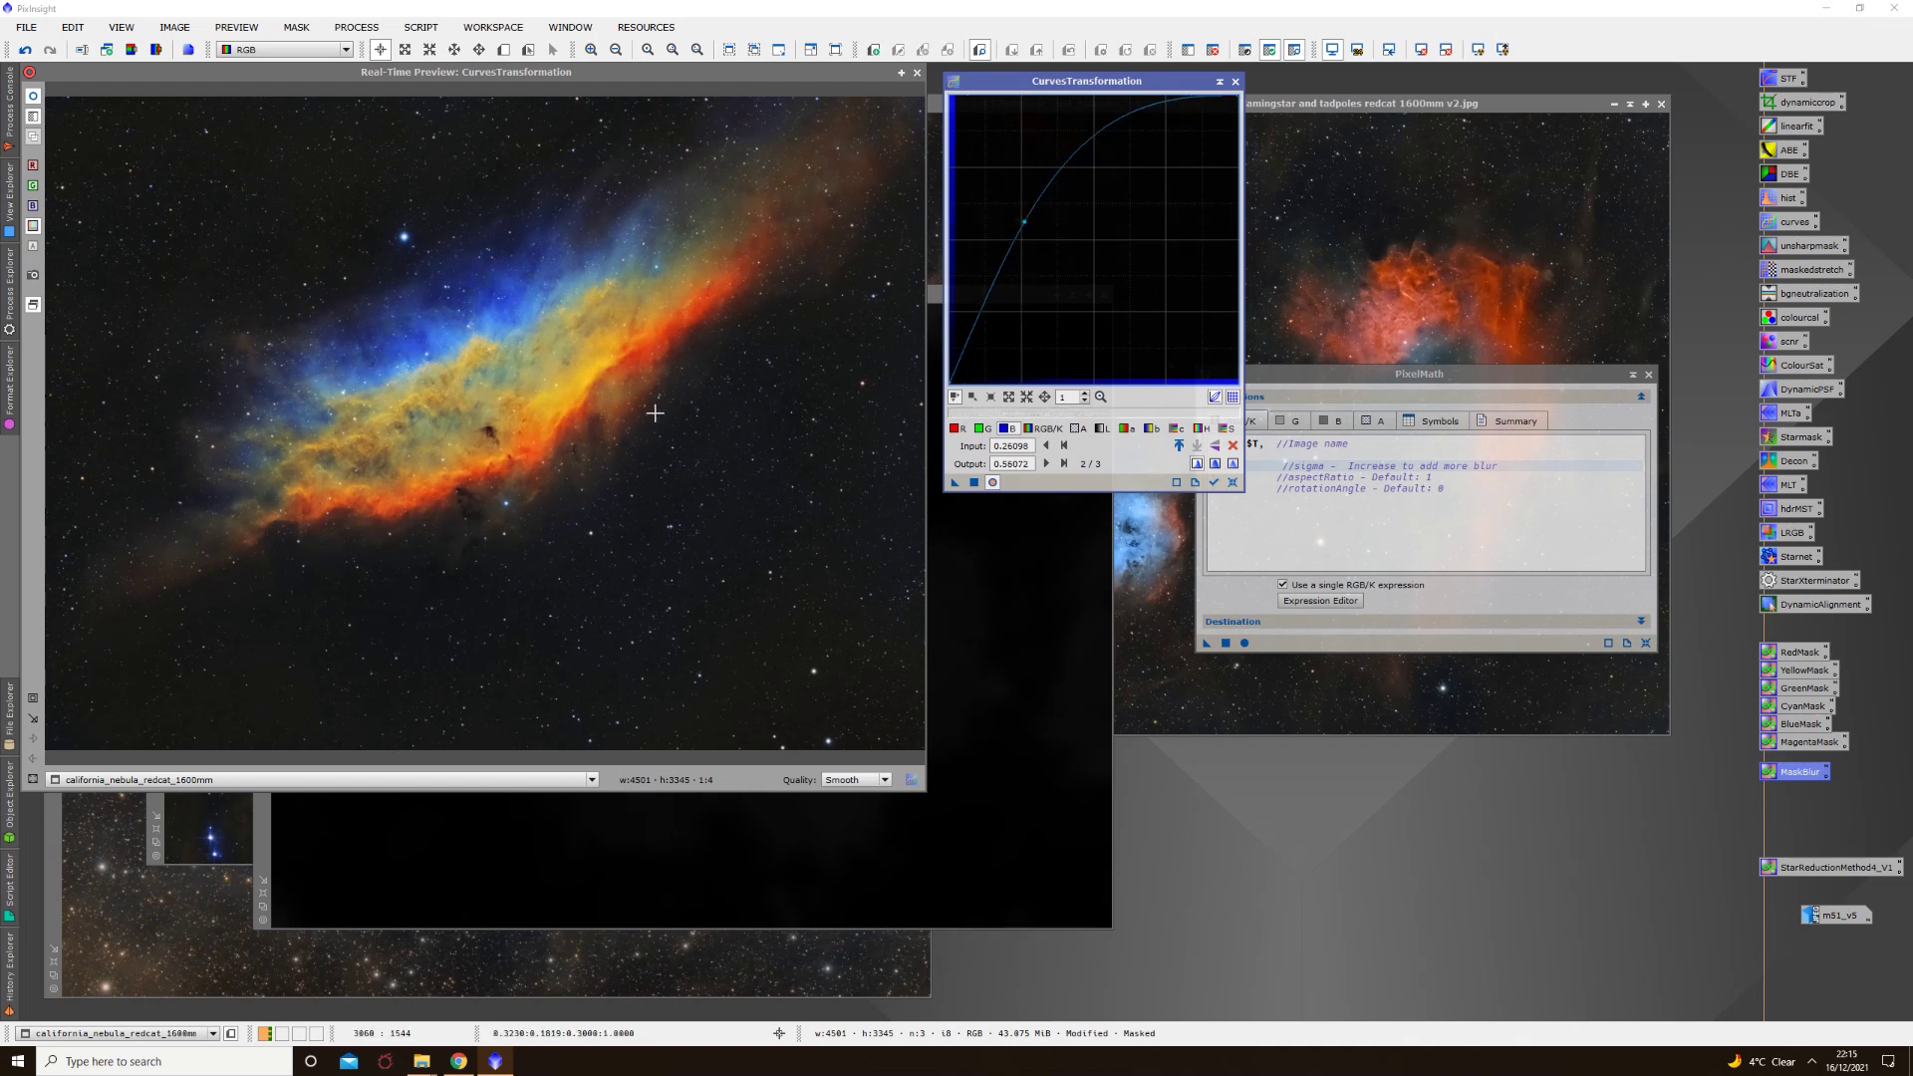
left_click(38, 97)
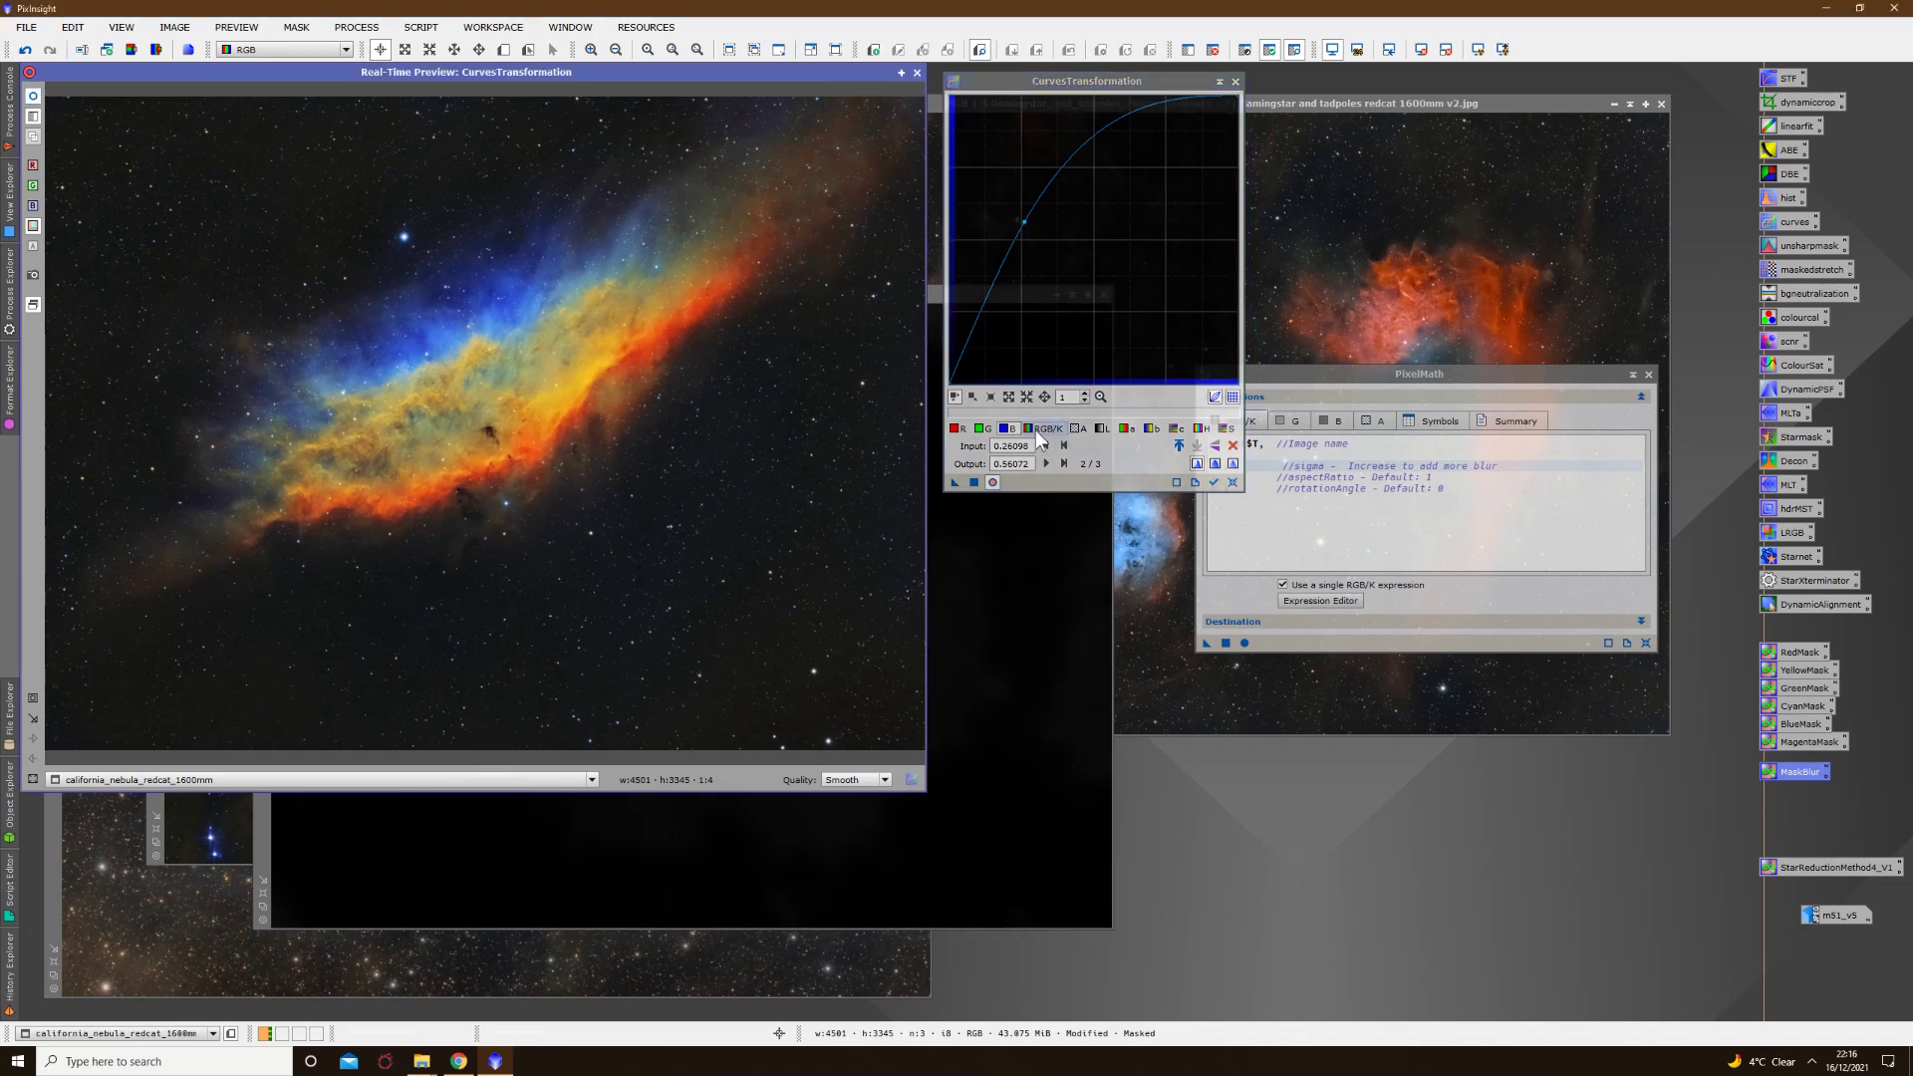
Step: Lower the red curve with a point at about 0.749 input and 0.351 output, checking the nebula's blue region close up
left_click(954, 428)
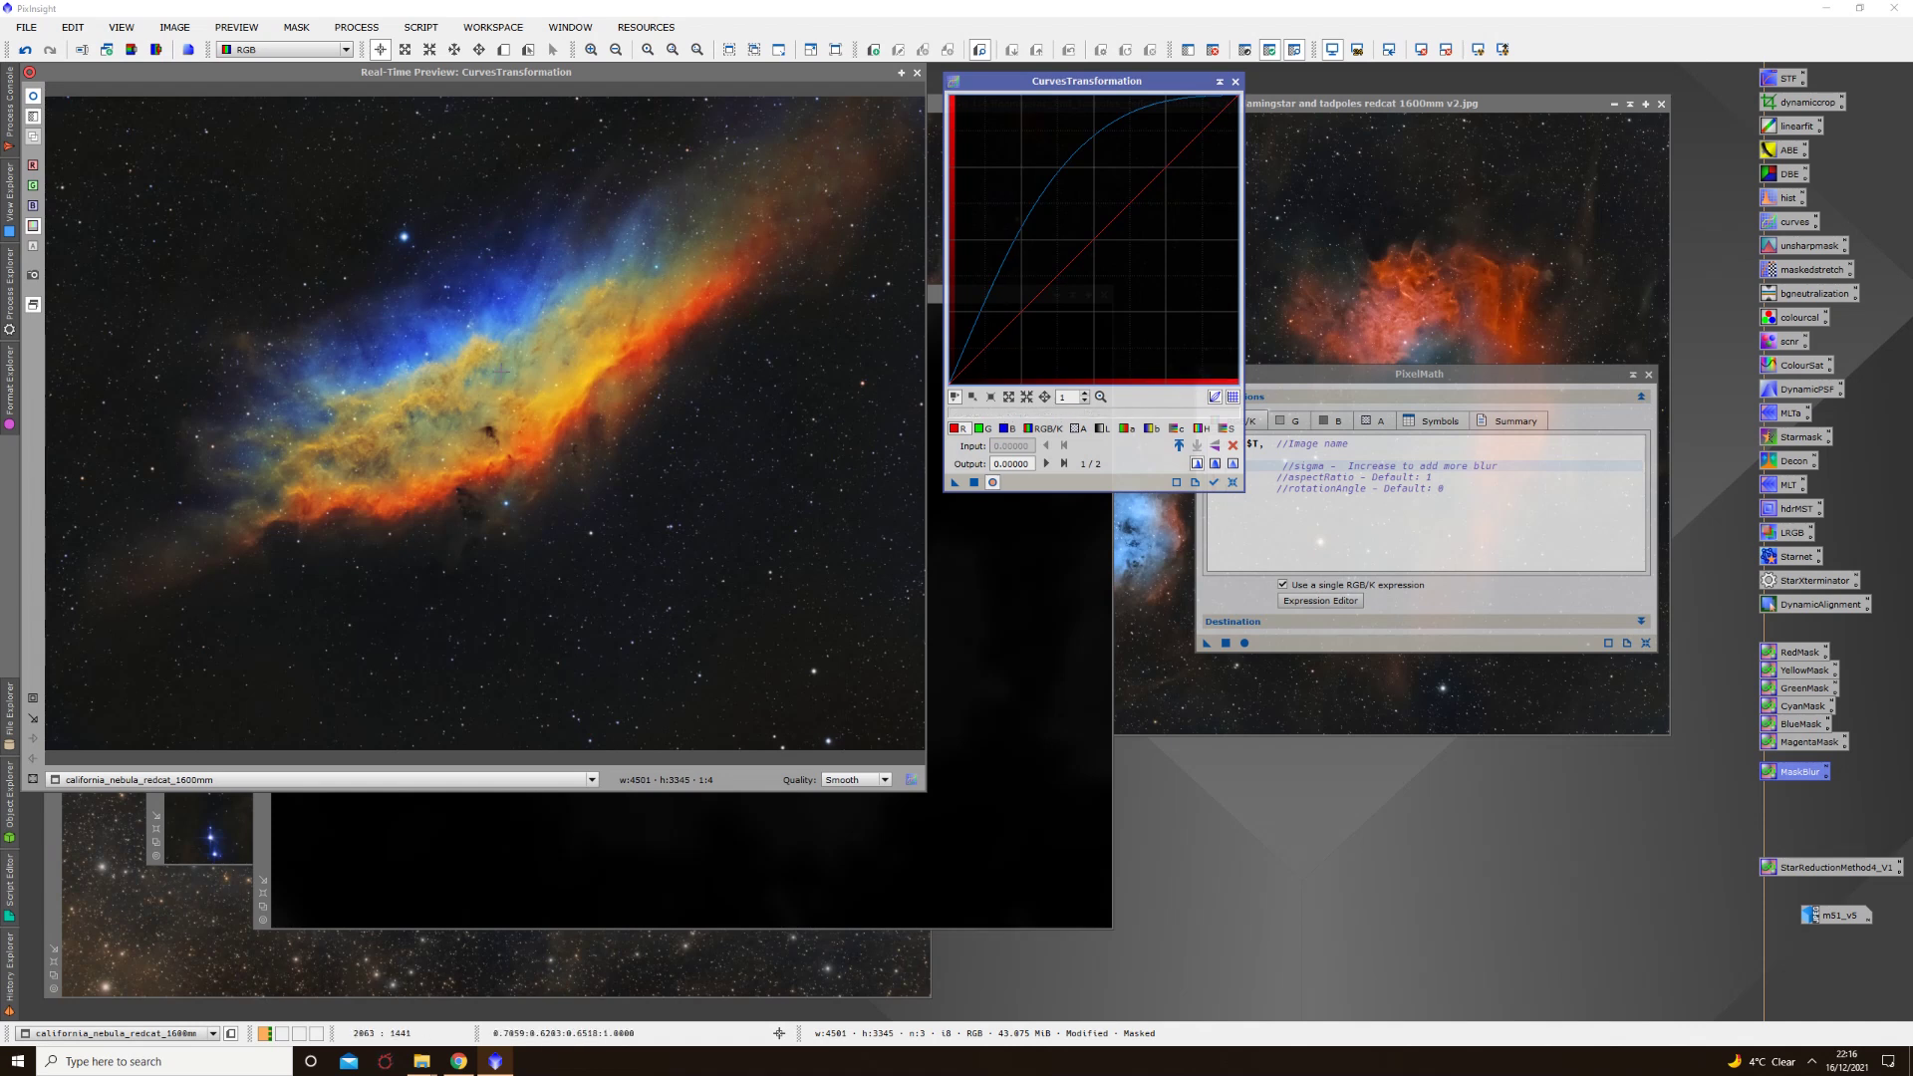
left_click_drag(1036, 297, 1098, 247)
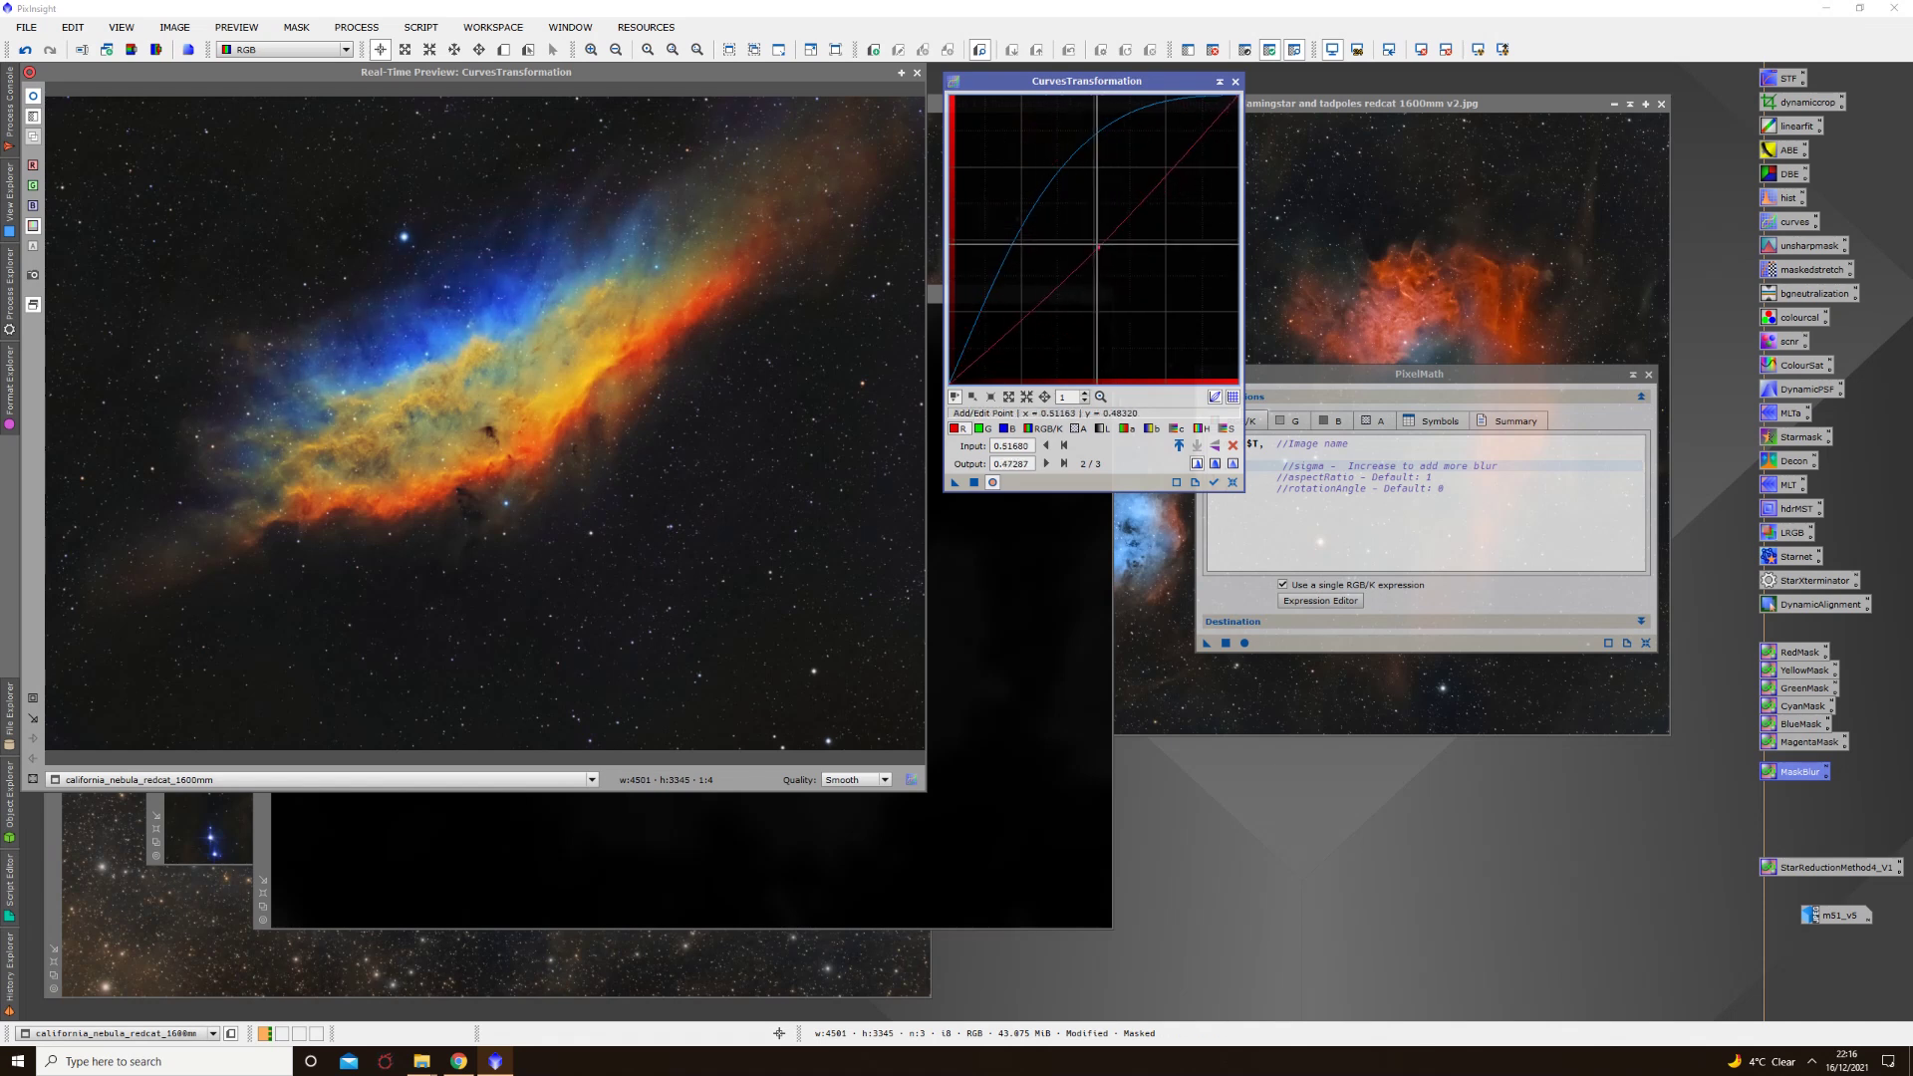
left_click(62, 702)
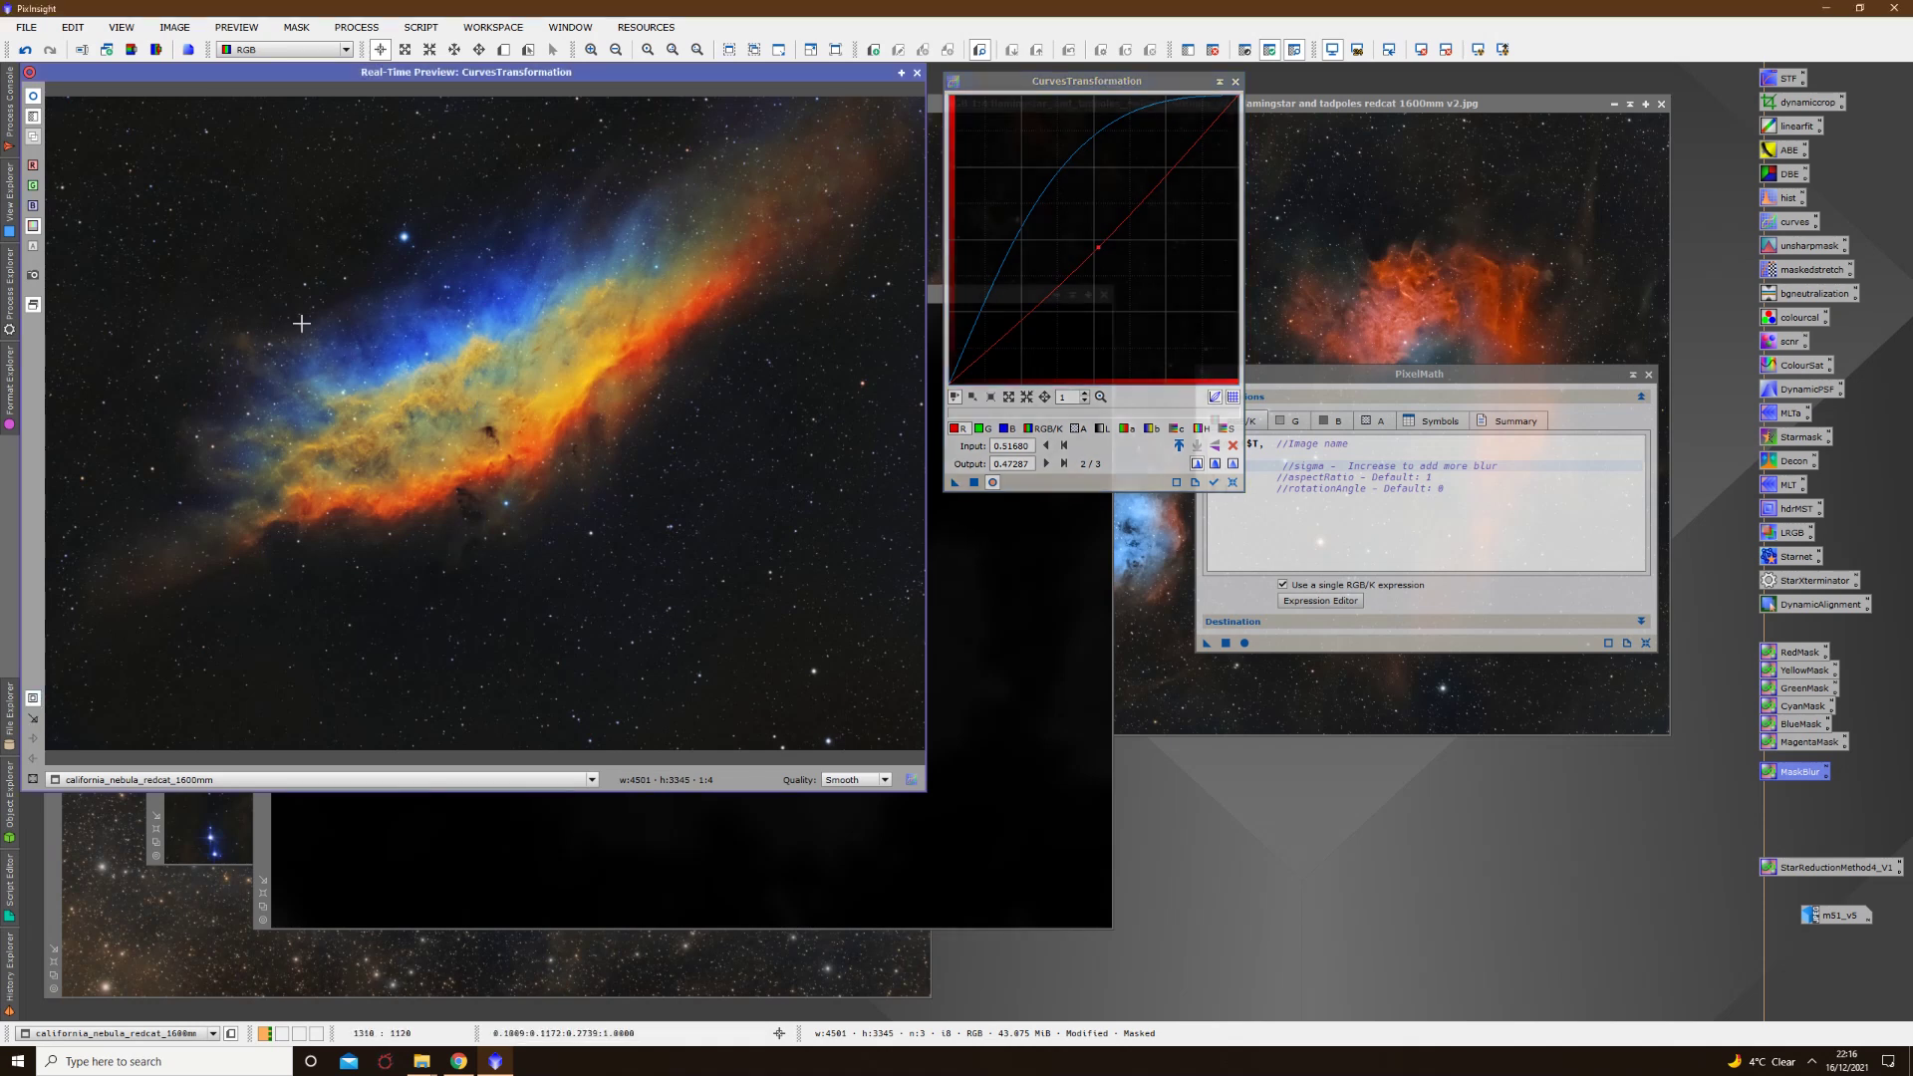
left_click_drag(277, 274, 659, 443)
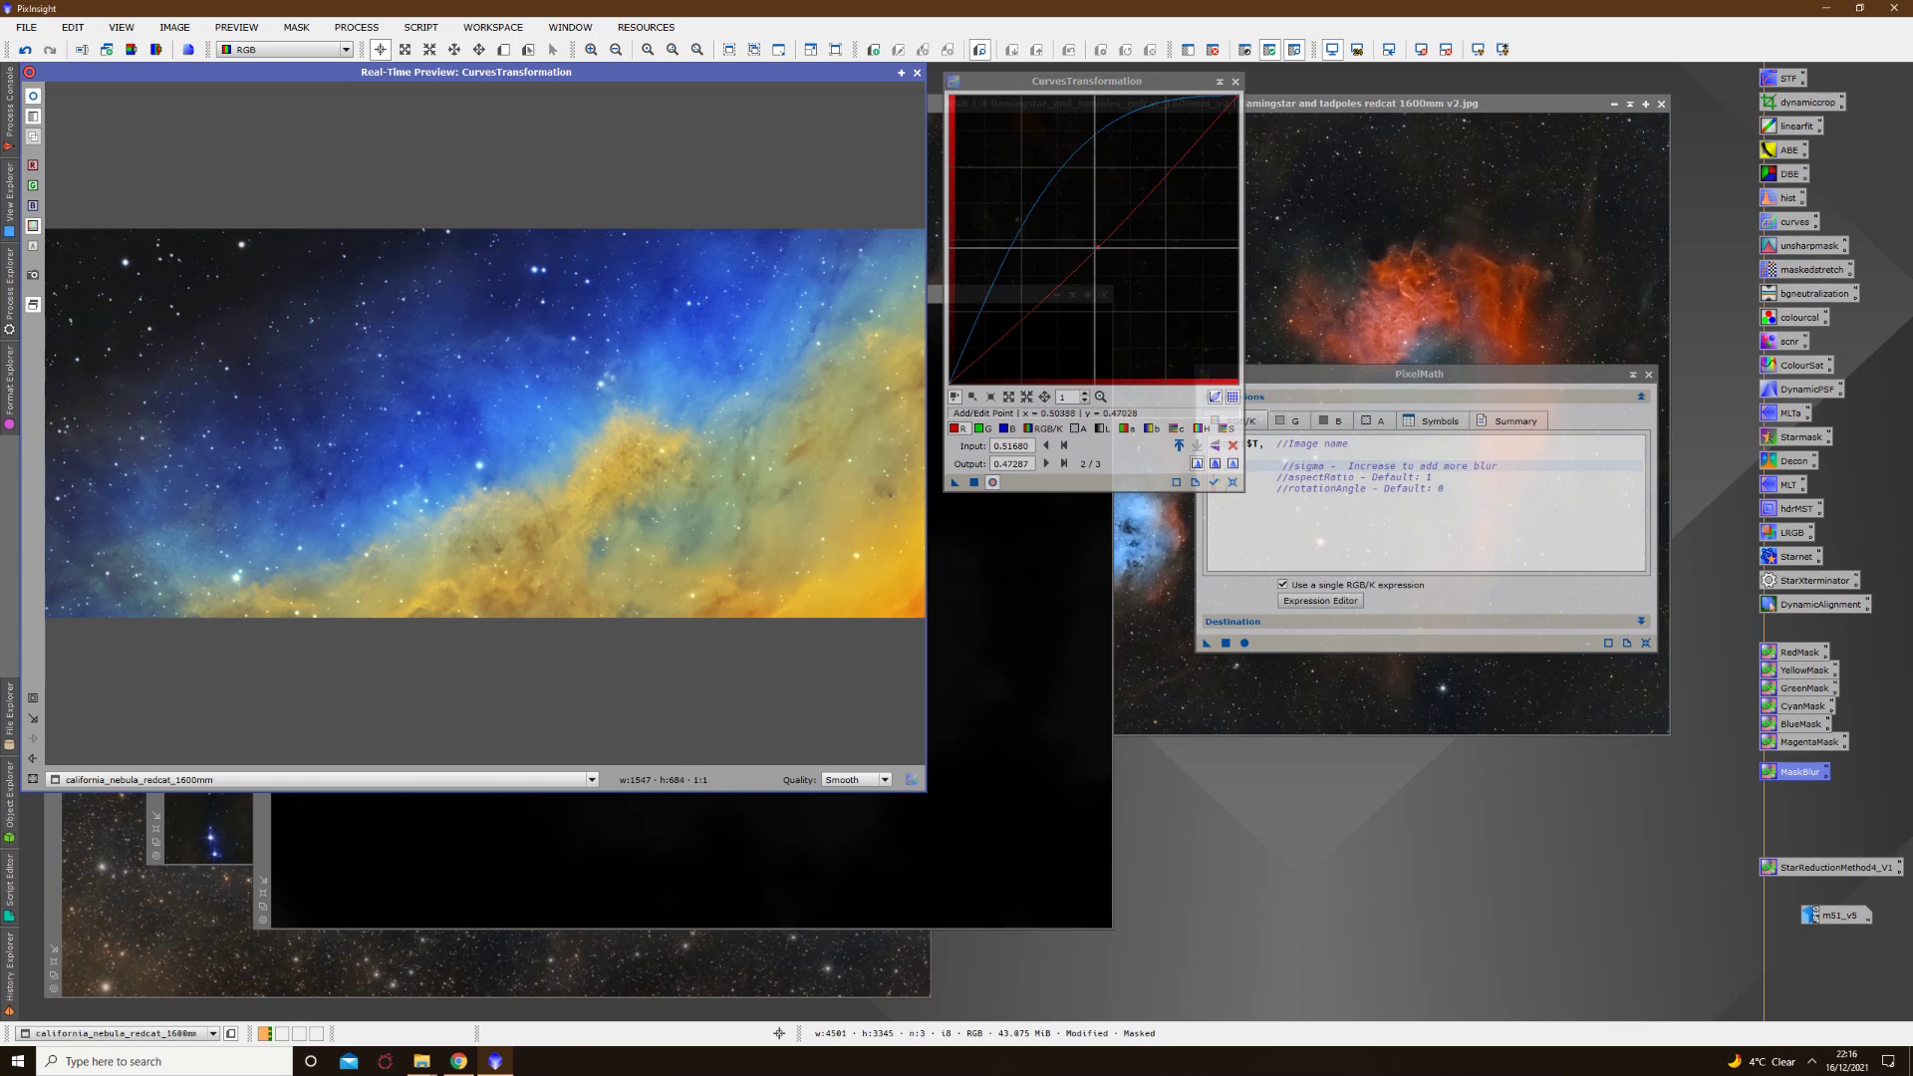
left_click(1111, 251)
left_click(1110, 251, "ctrl")
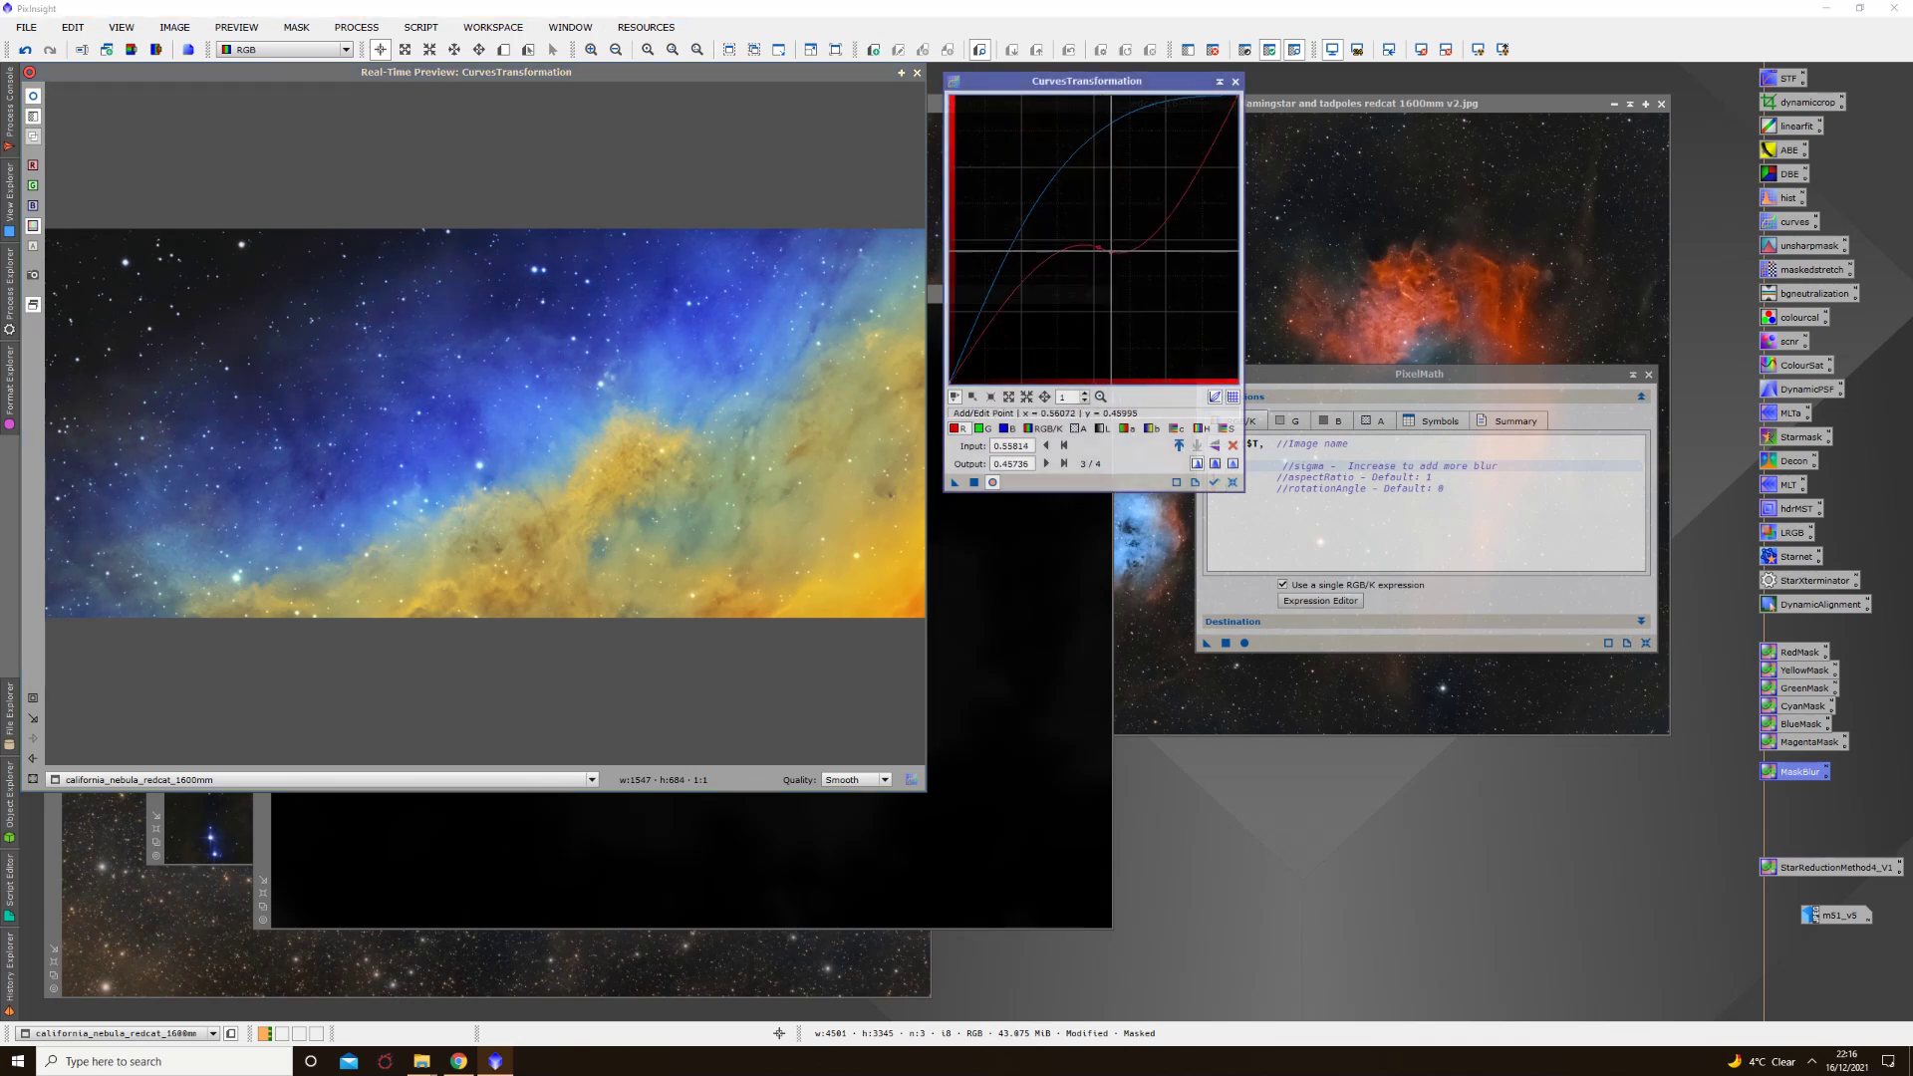
left_click_drag(1104, 254, 1165, 282)
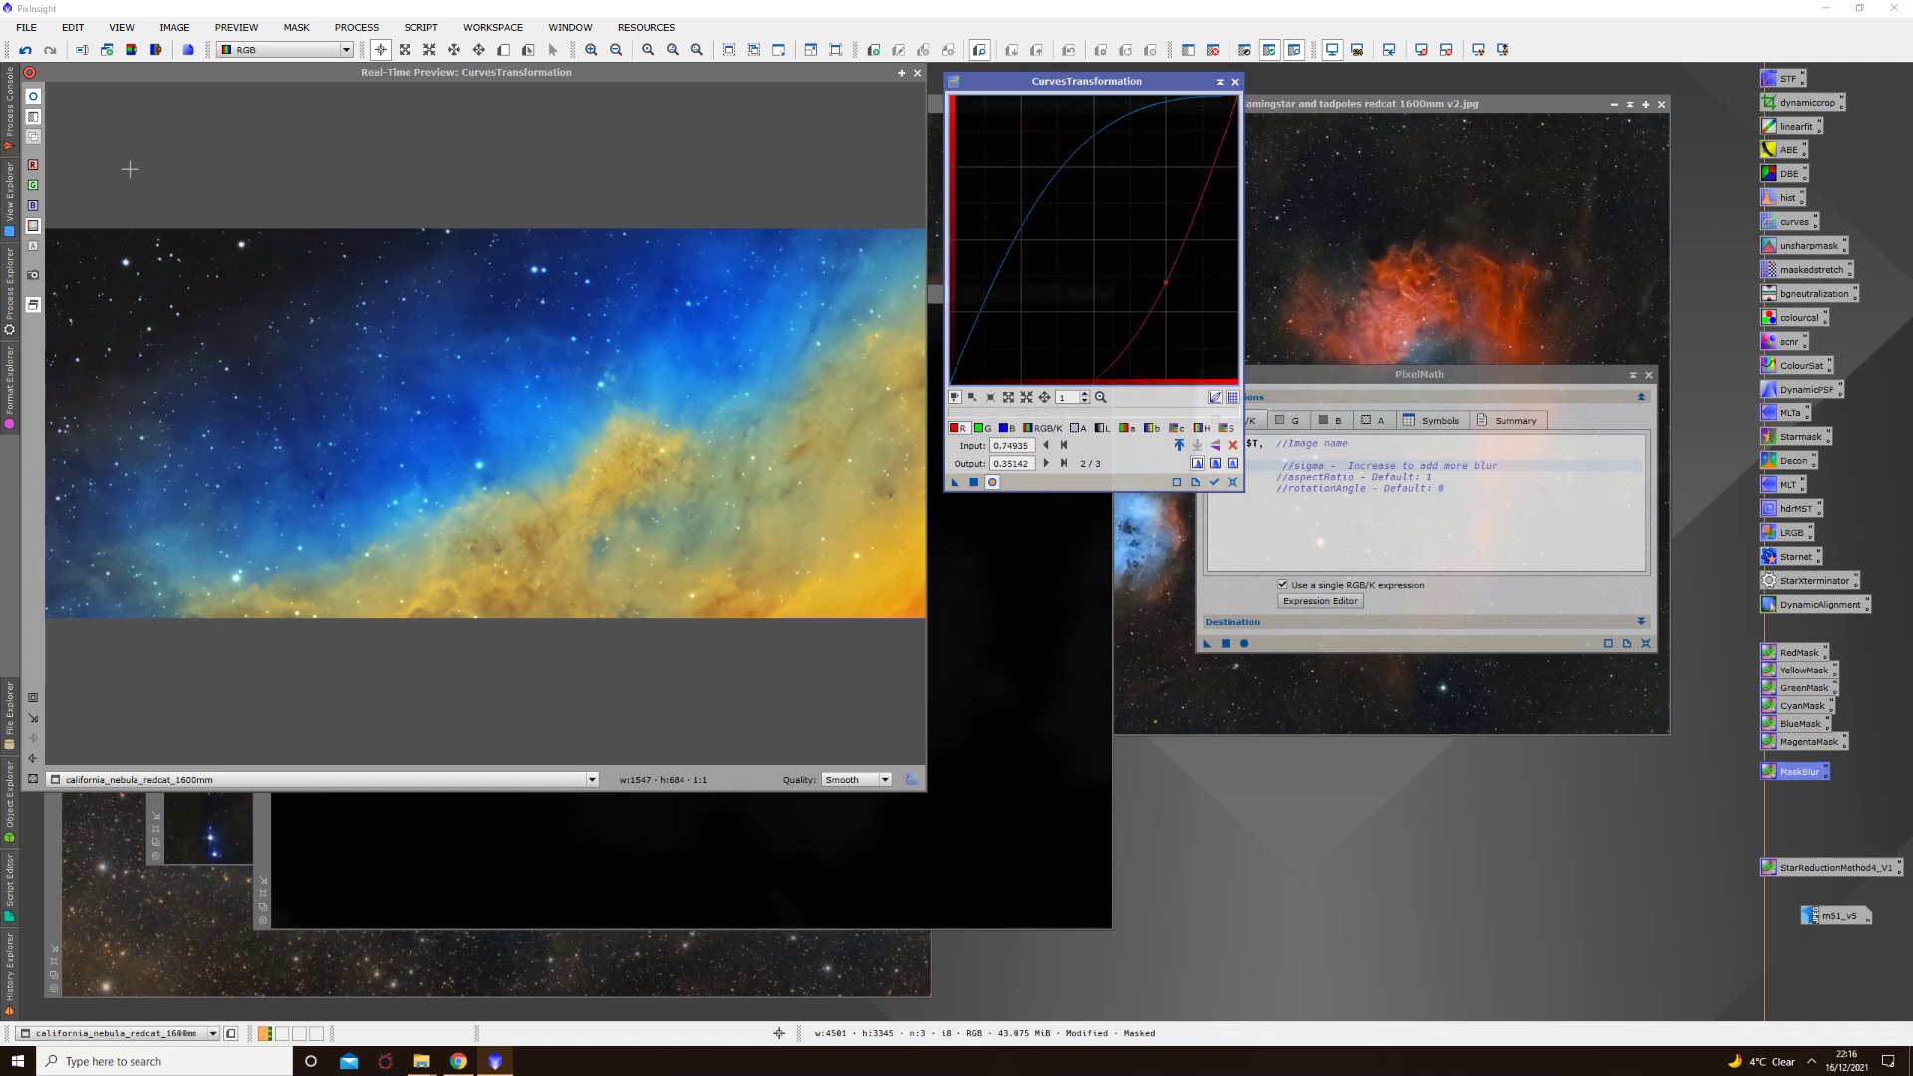
Step: Compare the nebula's blue region repeatedly with and without the red and blue curves adjustment
left_click(34, 96)
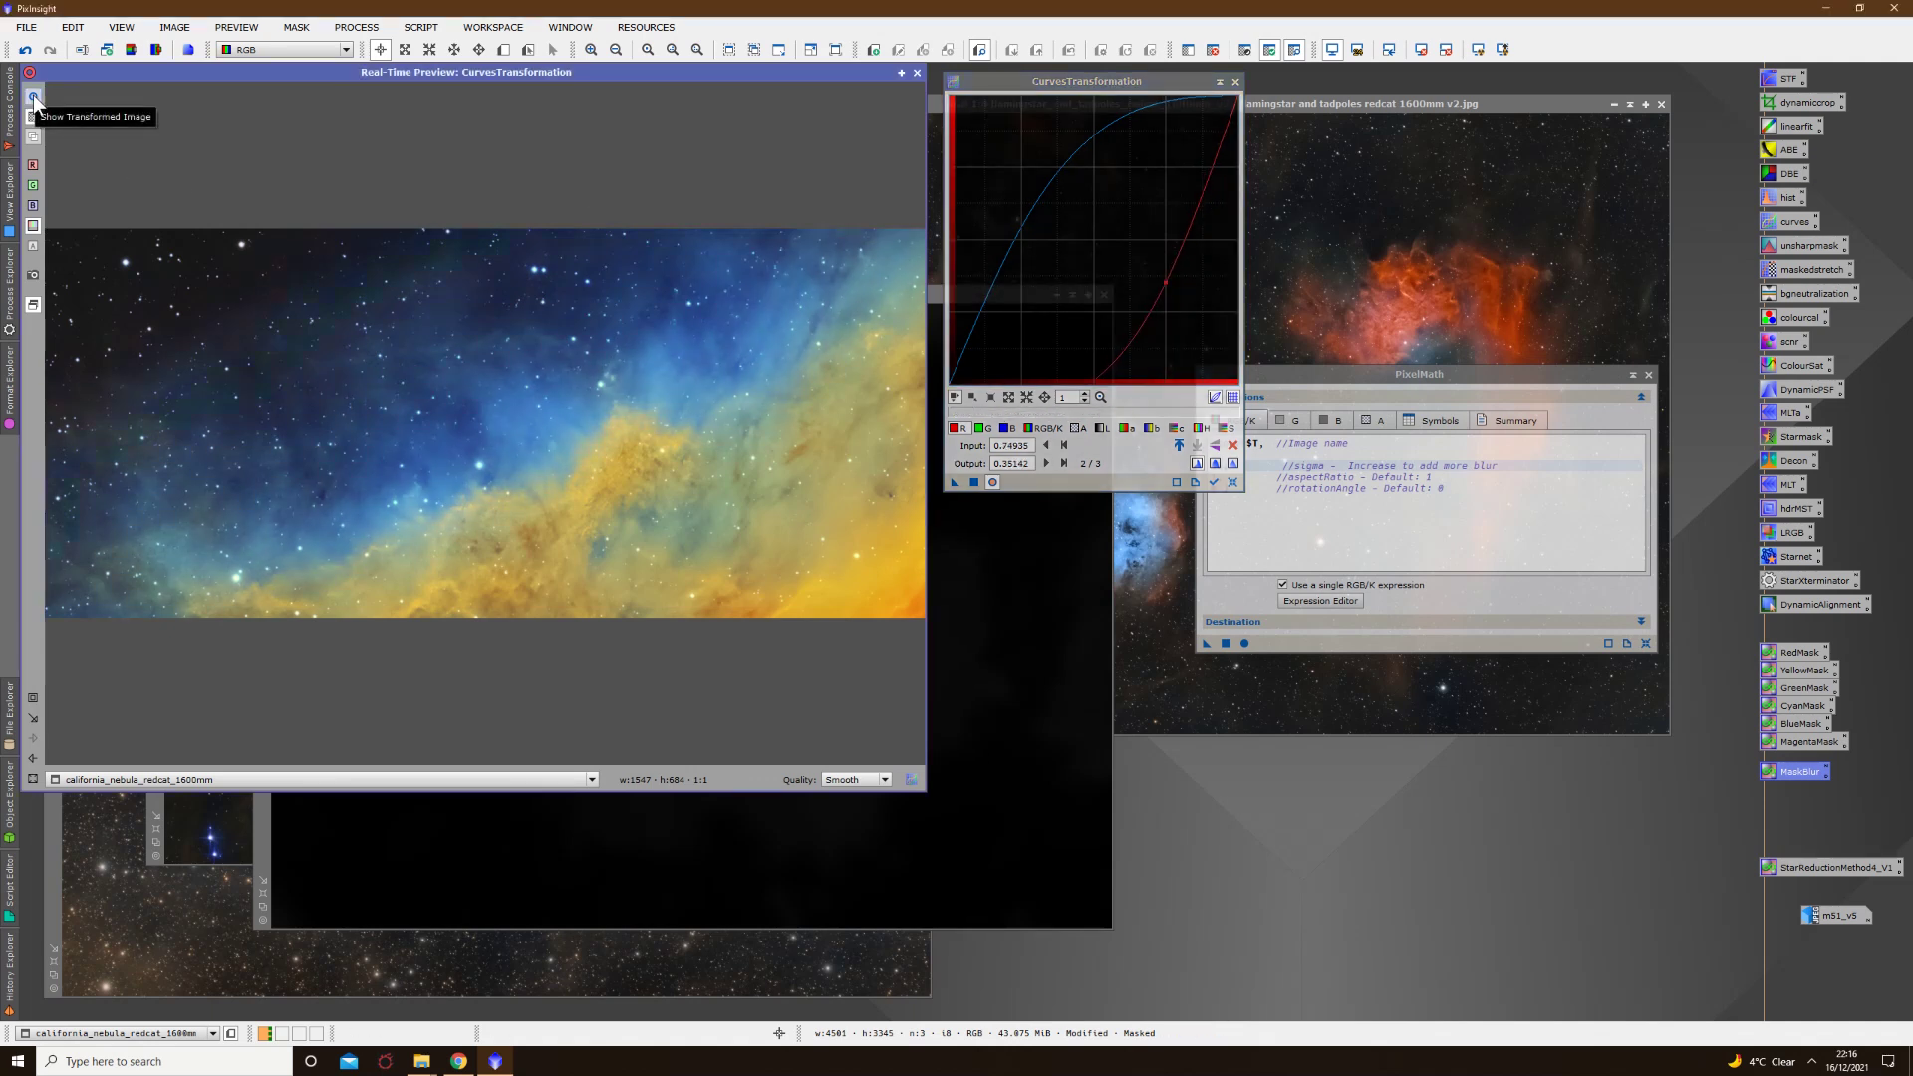
left_click(34, 97)
left_click(34, 96)
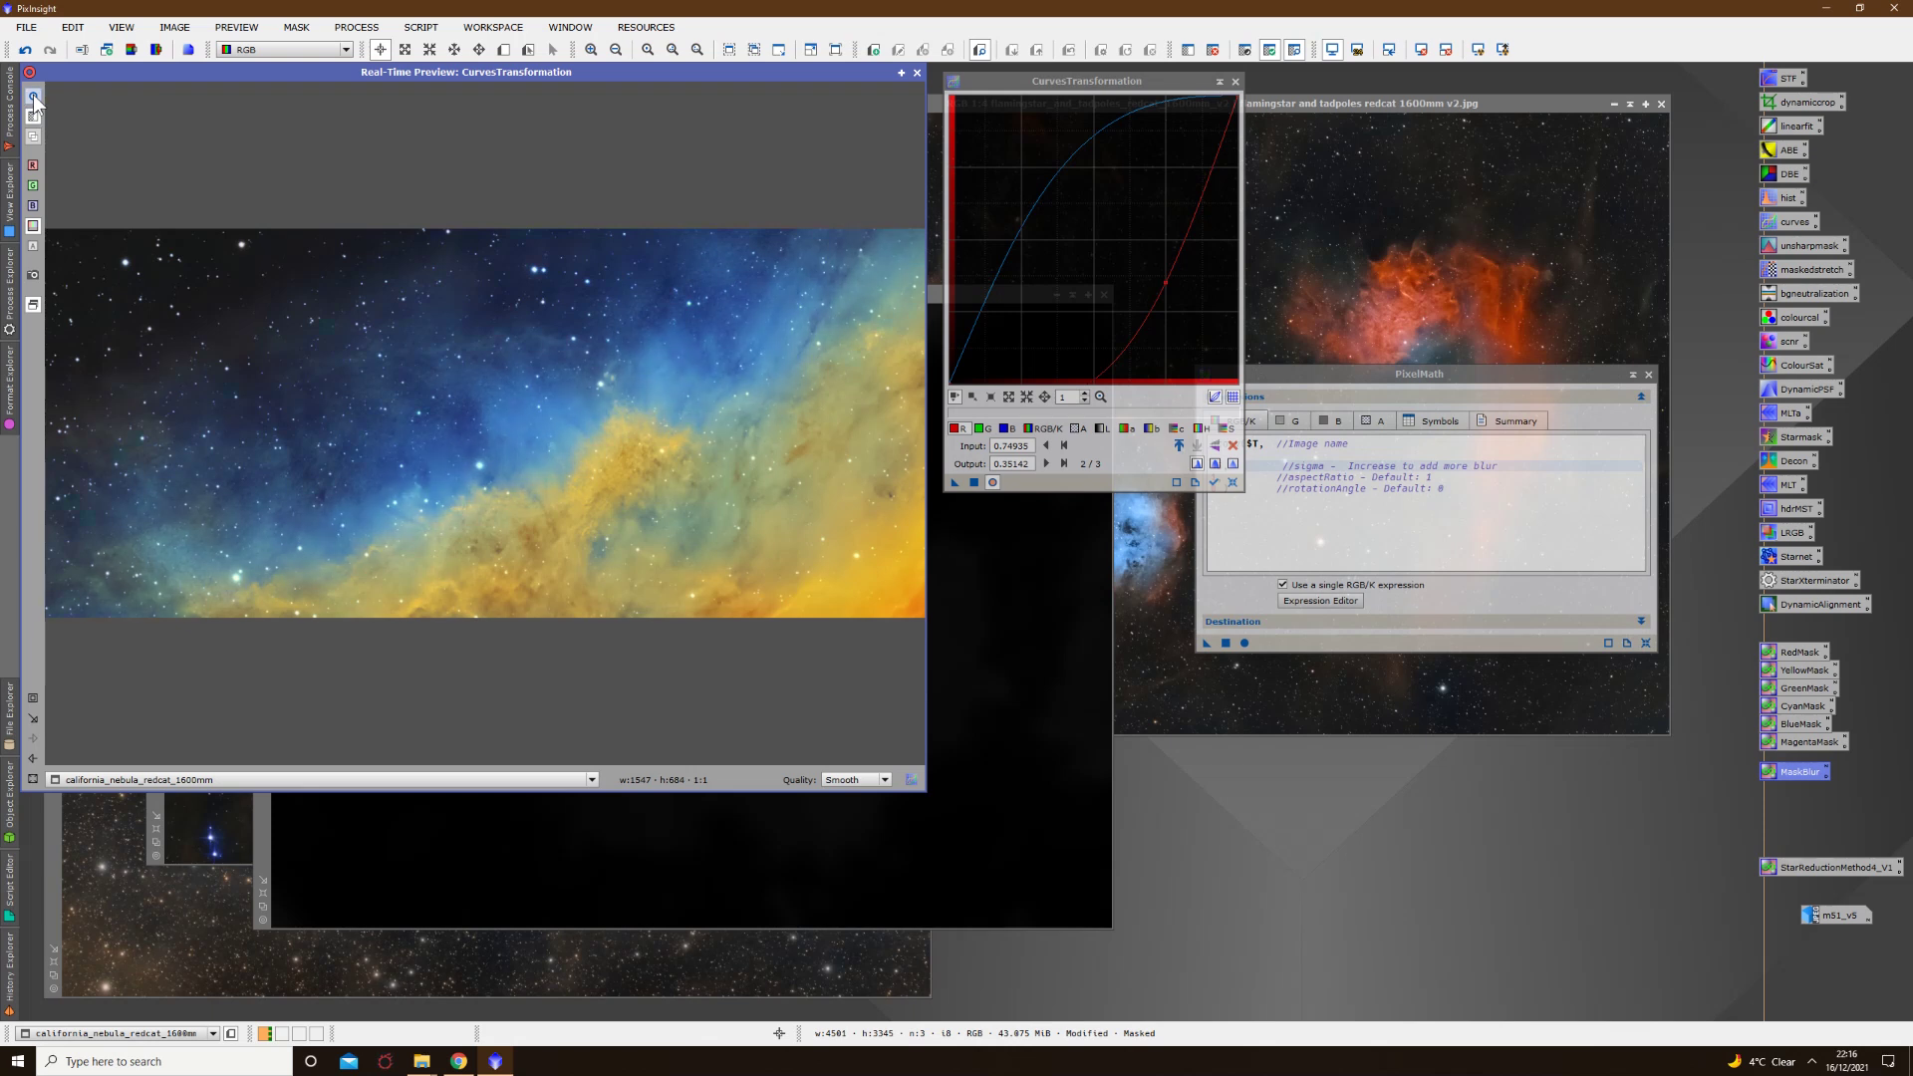
left_click(34, 97)
left_click(34, 96)
left_click(34, 97)
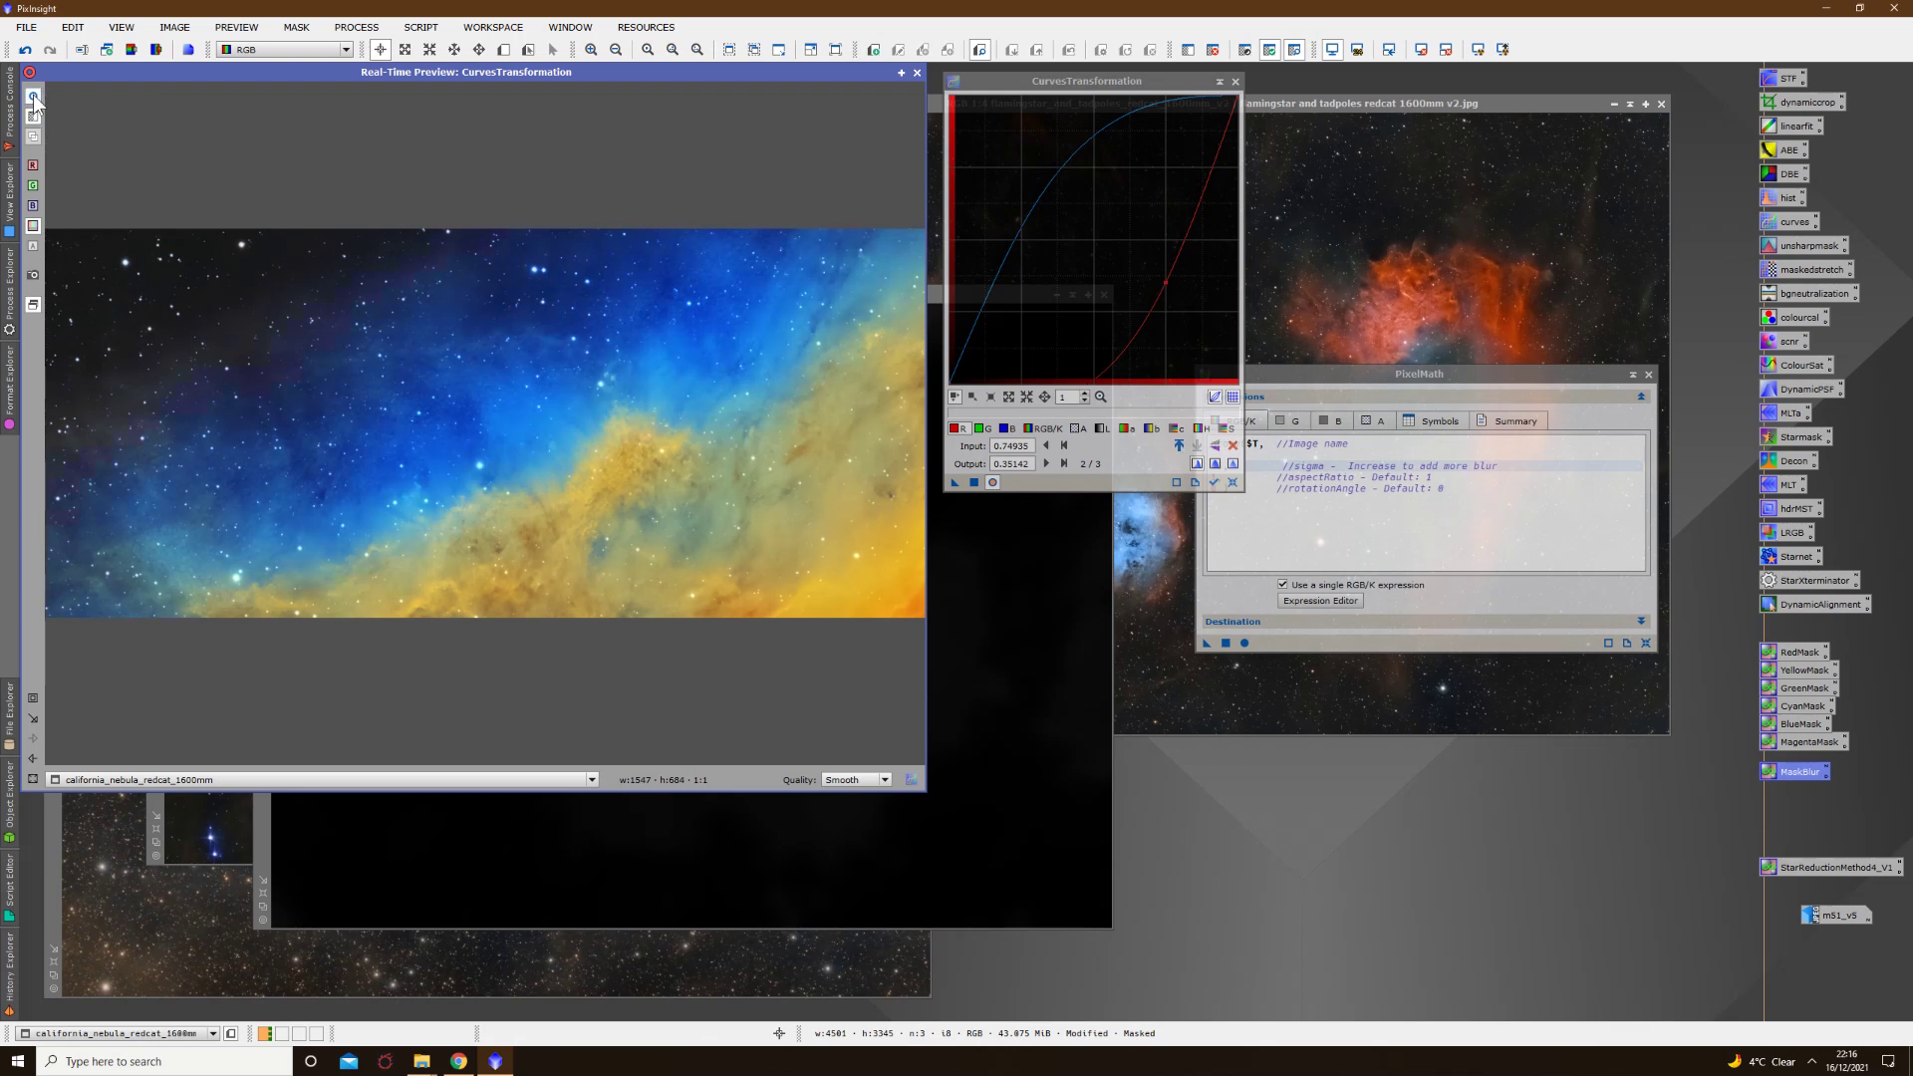
left_click(34, 96)
left_click(34, 96)
Step: Apply the curves adjustment to the California nebula image, and reset and close CurvesTransformation along with its preview
left_click_drag(973, 484, 1098, 495)
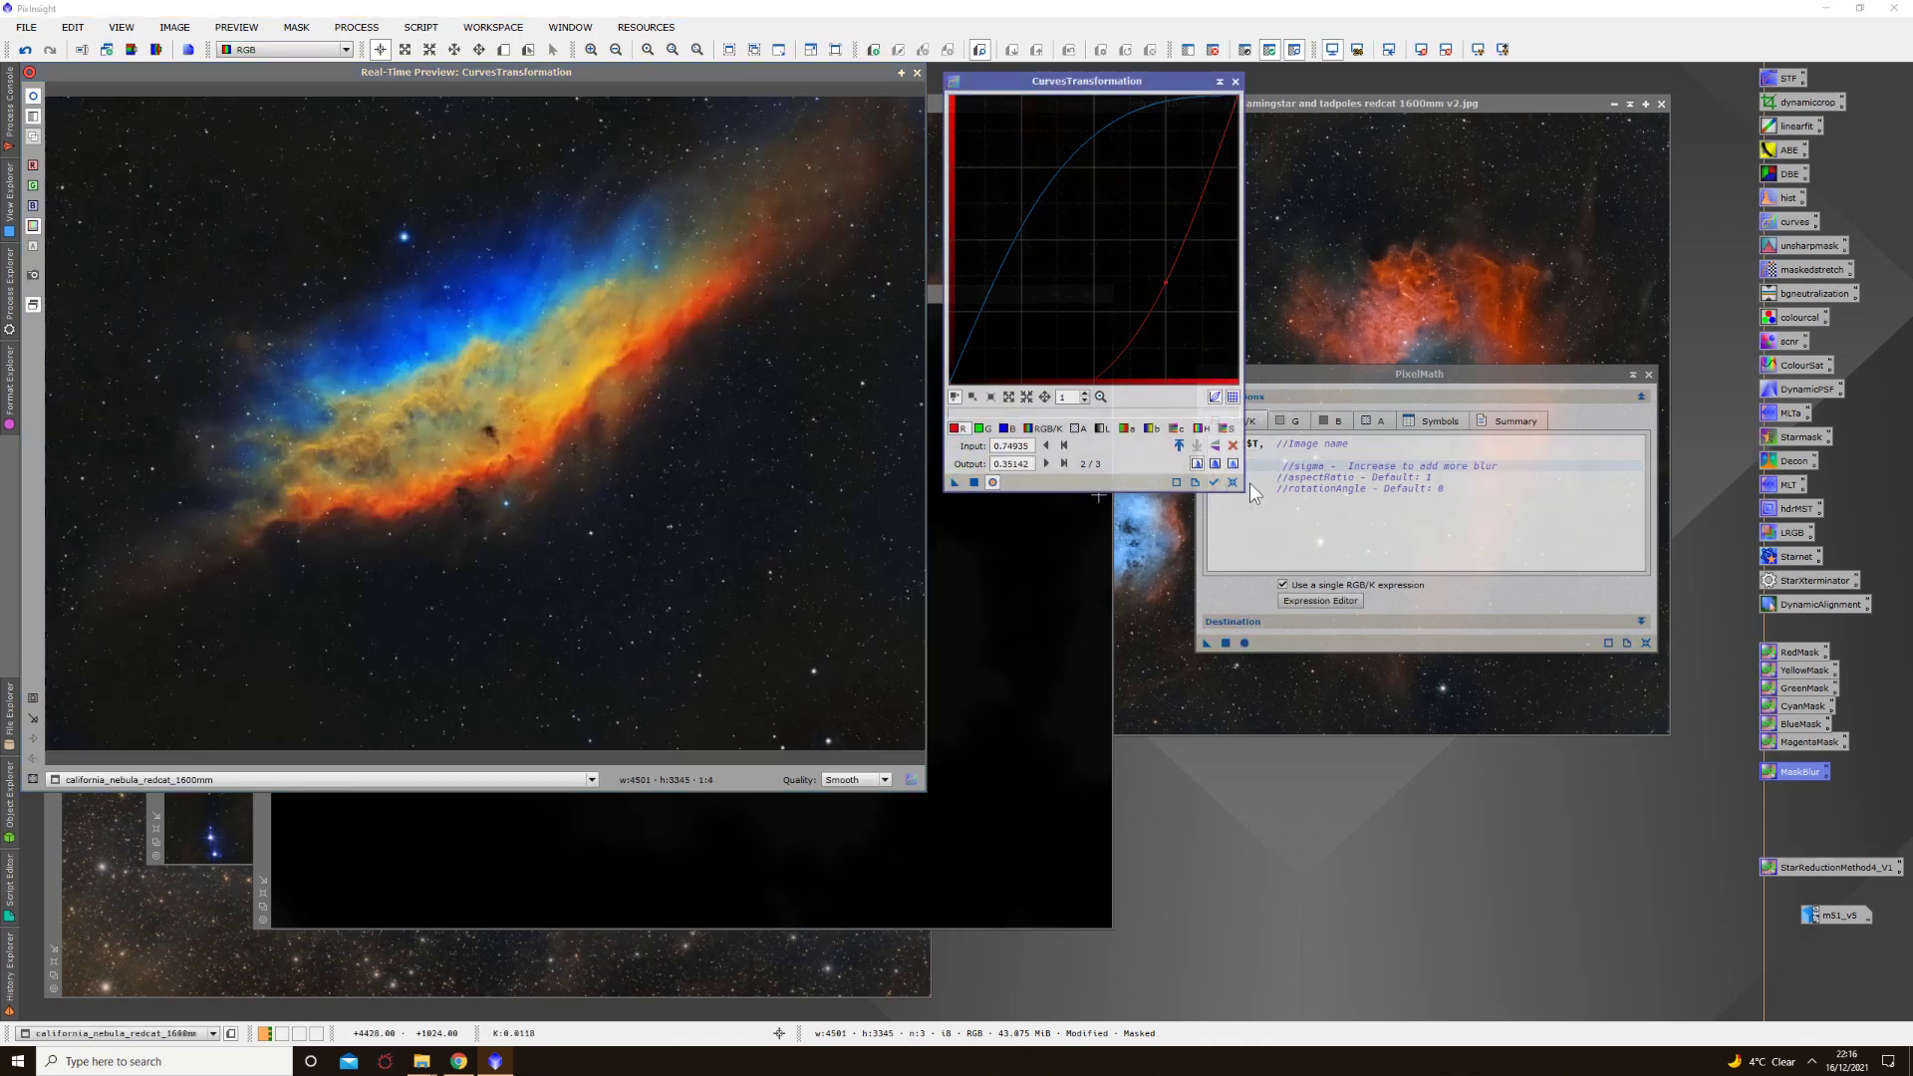
left_click(1232, 483)
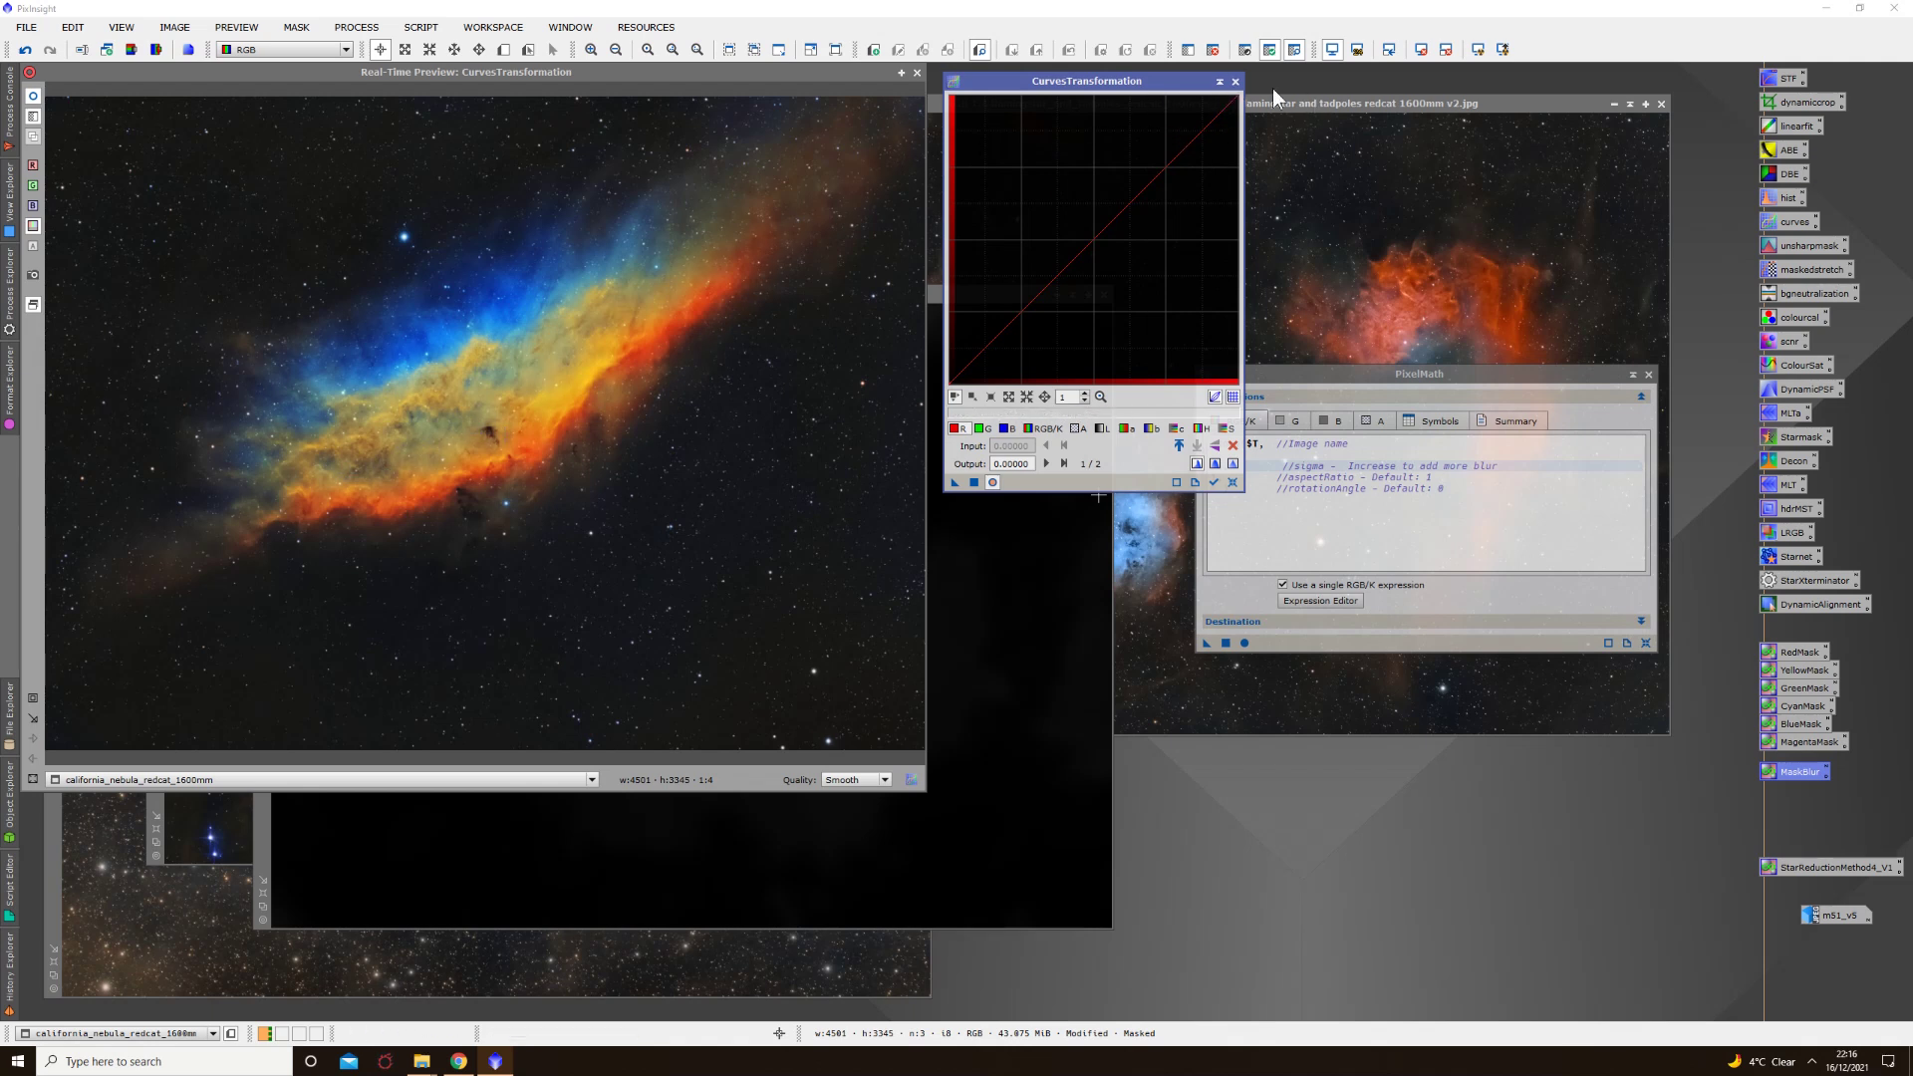
left_click(1235, 79)
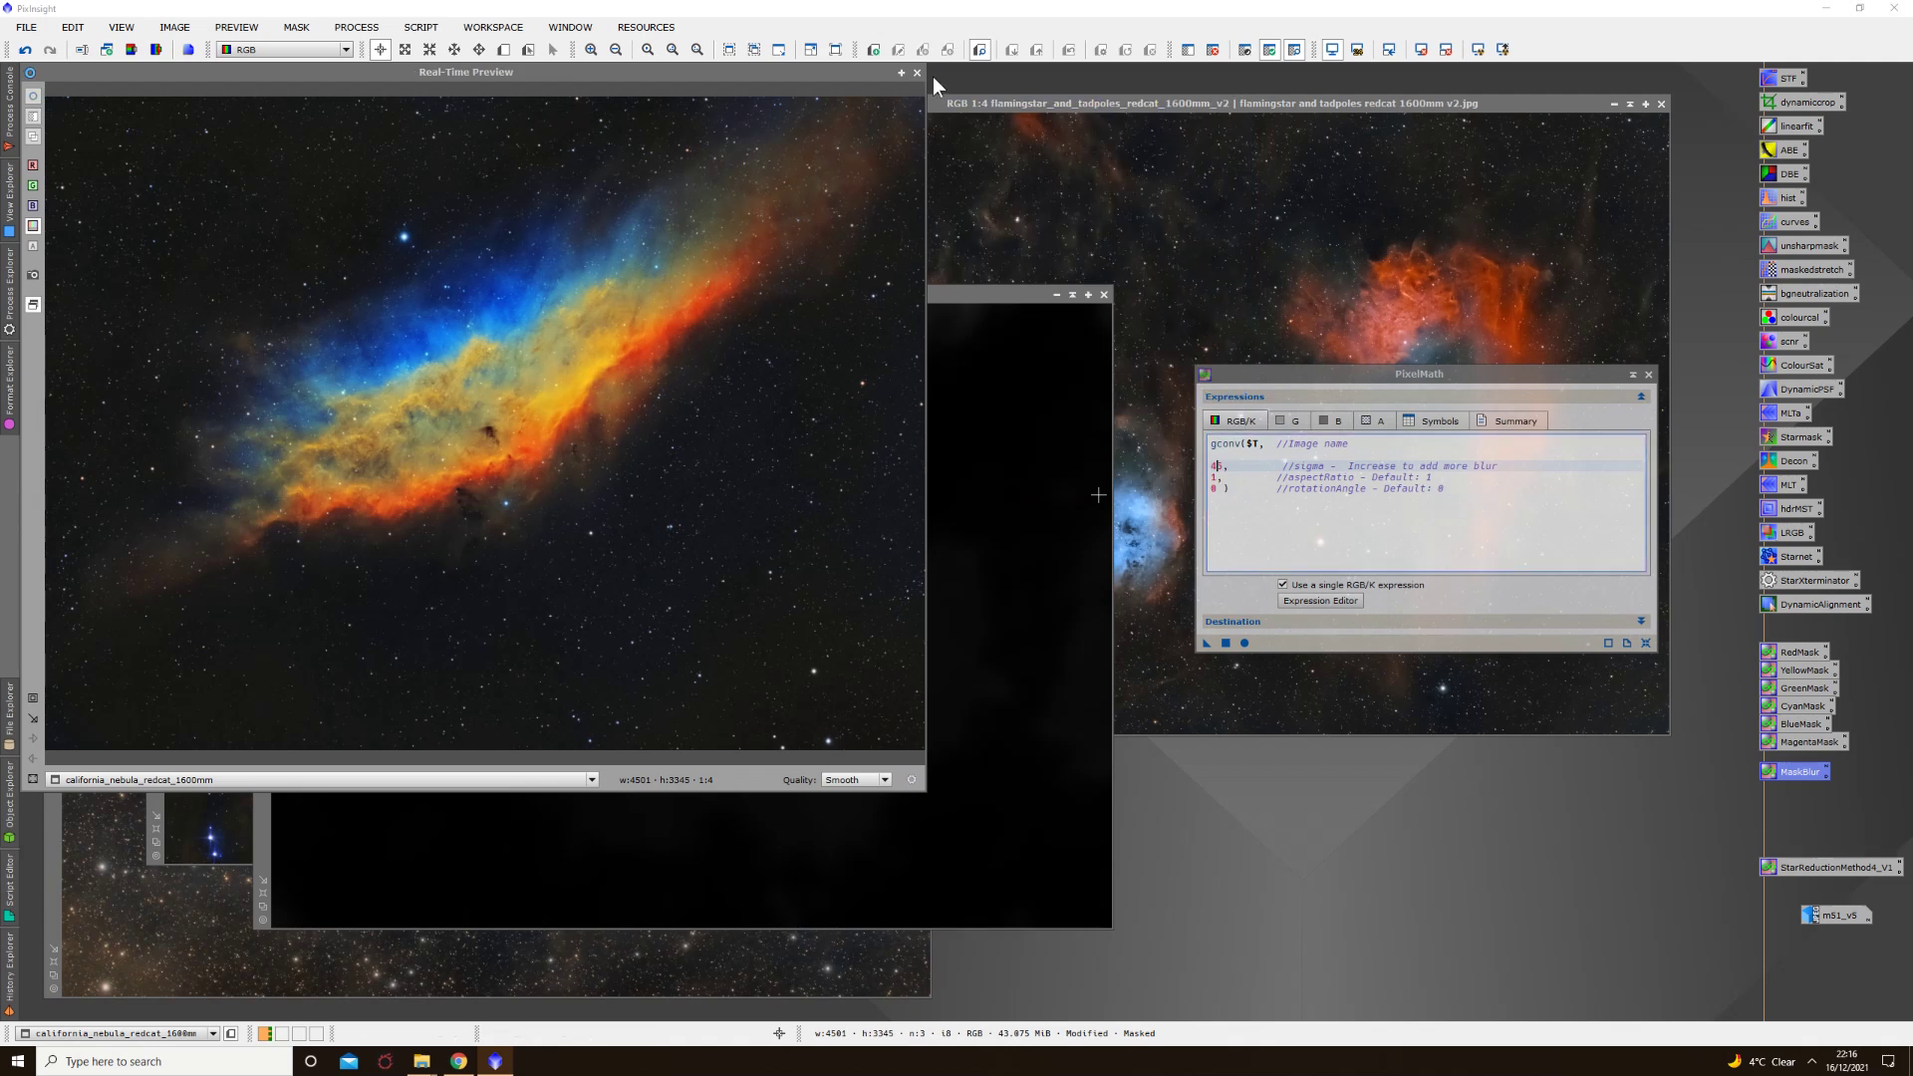
left_click(916, 74)
Step: Remove the mask from the California nebula image
right_click(620, 269)
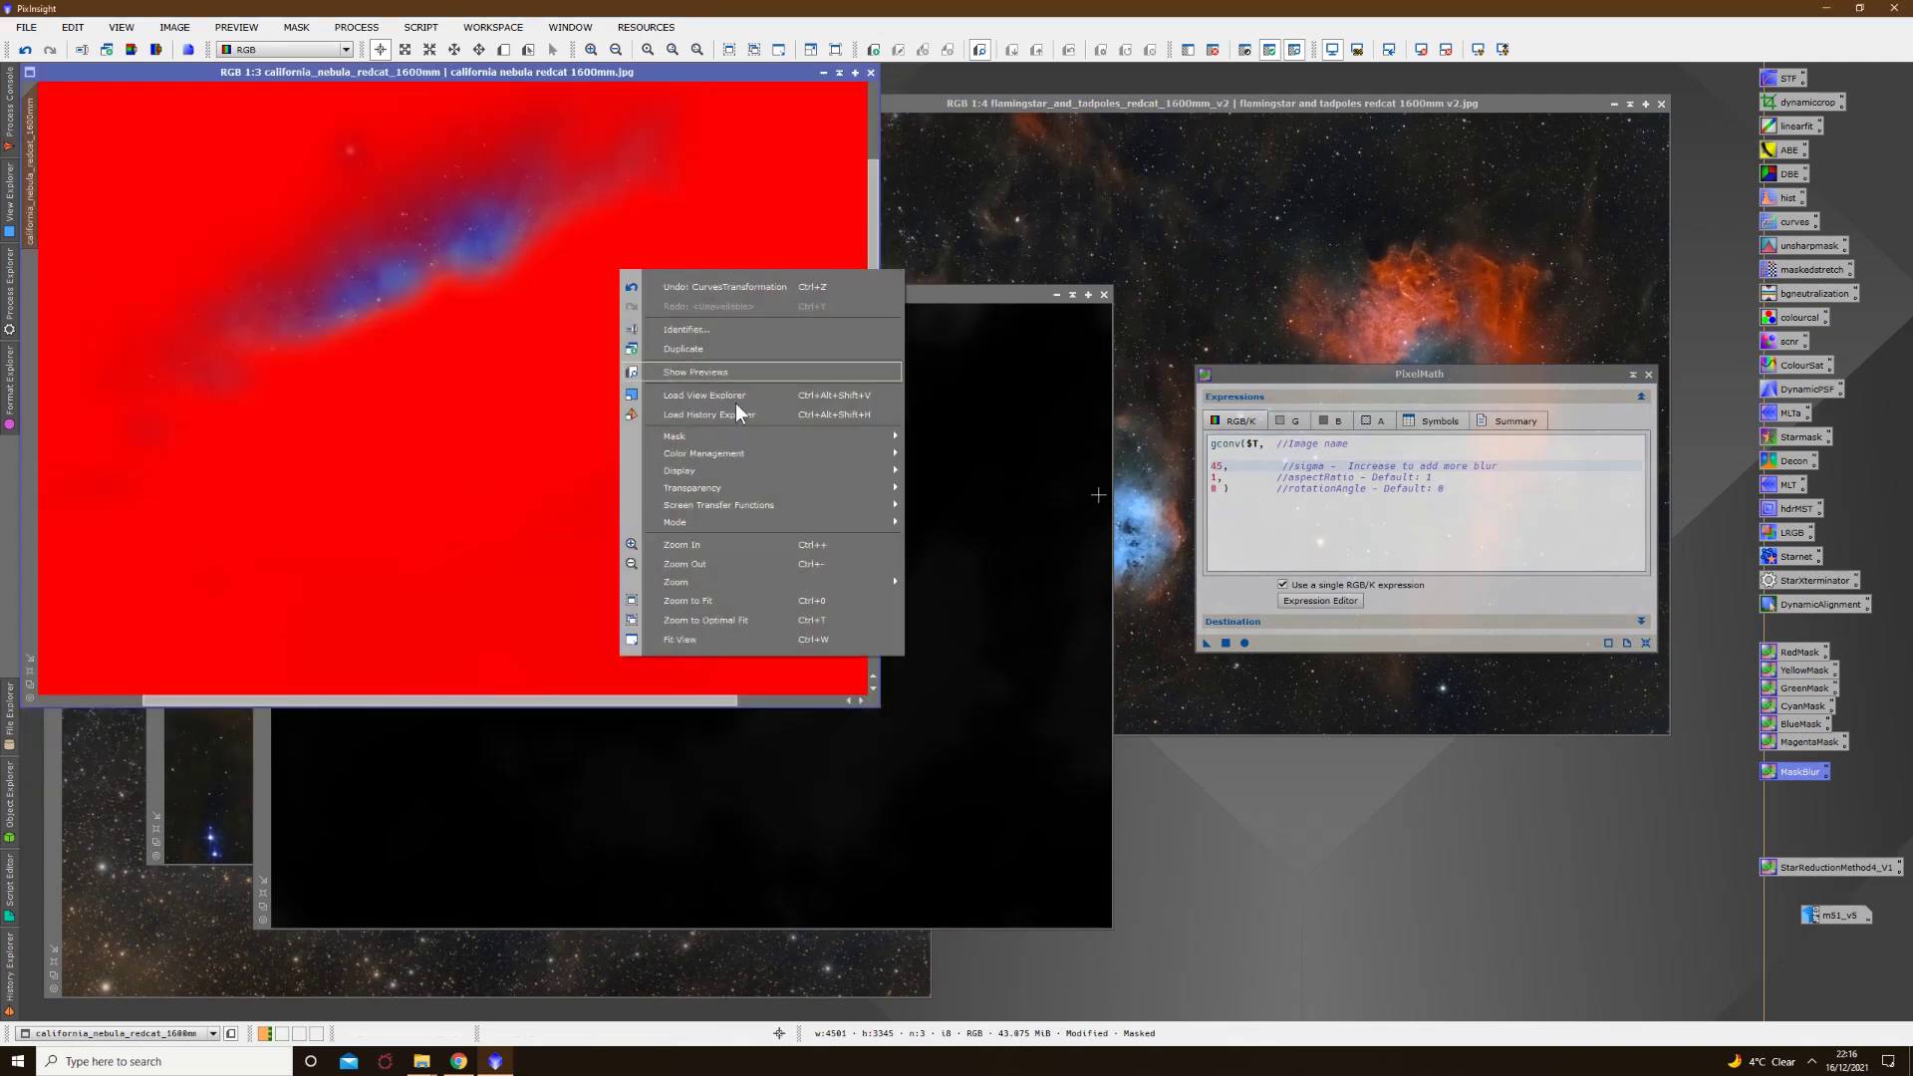
mouse_move(765, 448)
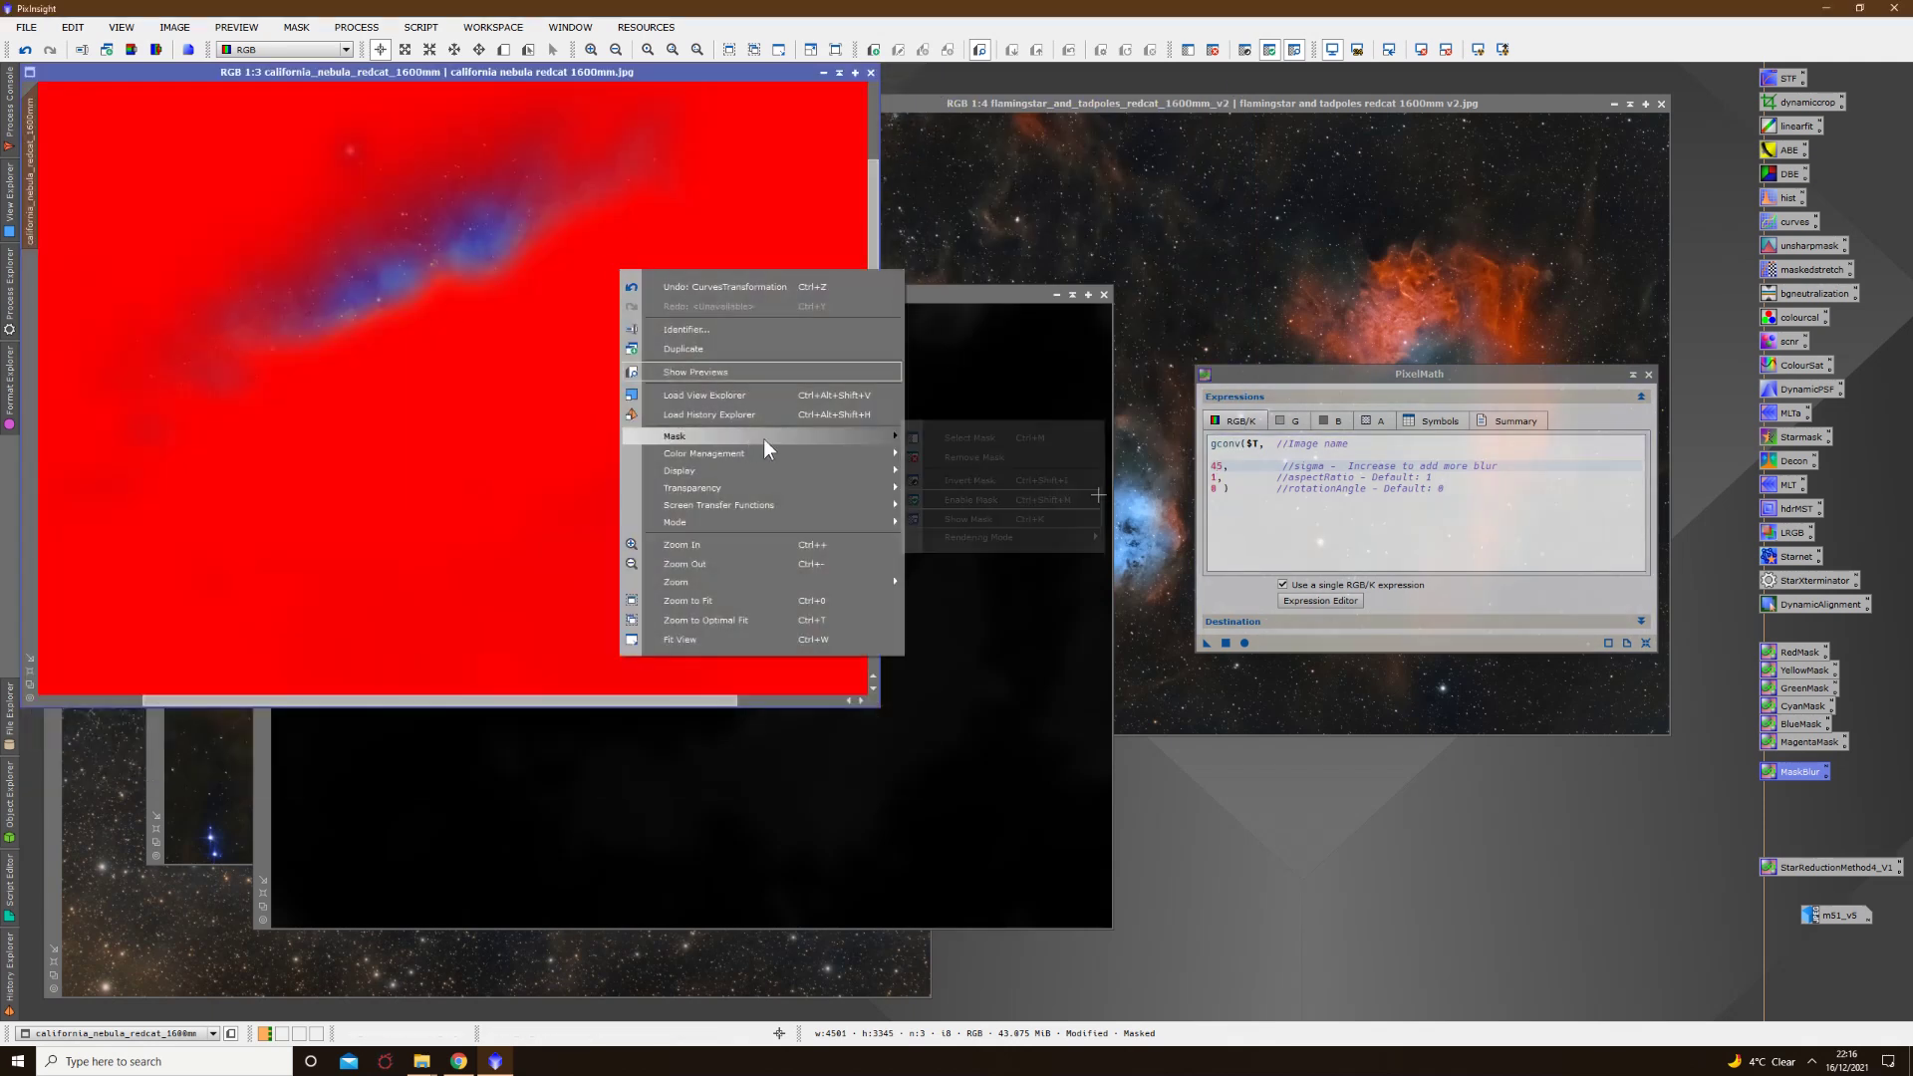
left_click(947, 462)
Step: Close the BlueMask image without saving it
double_click(1102, 301)
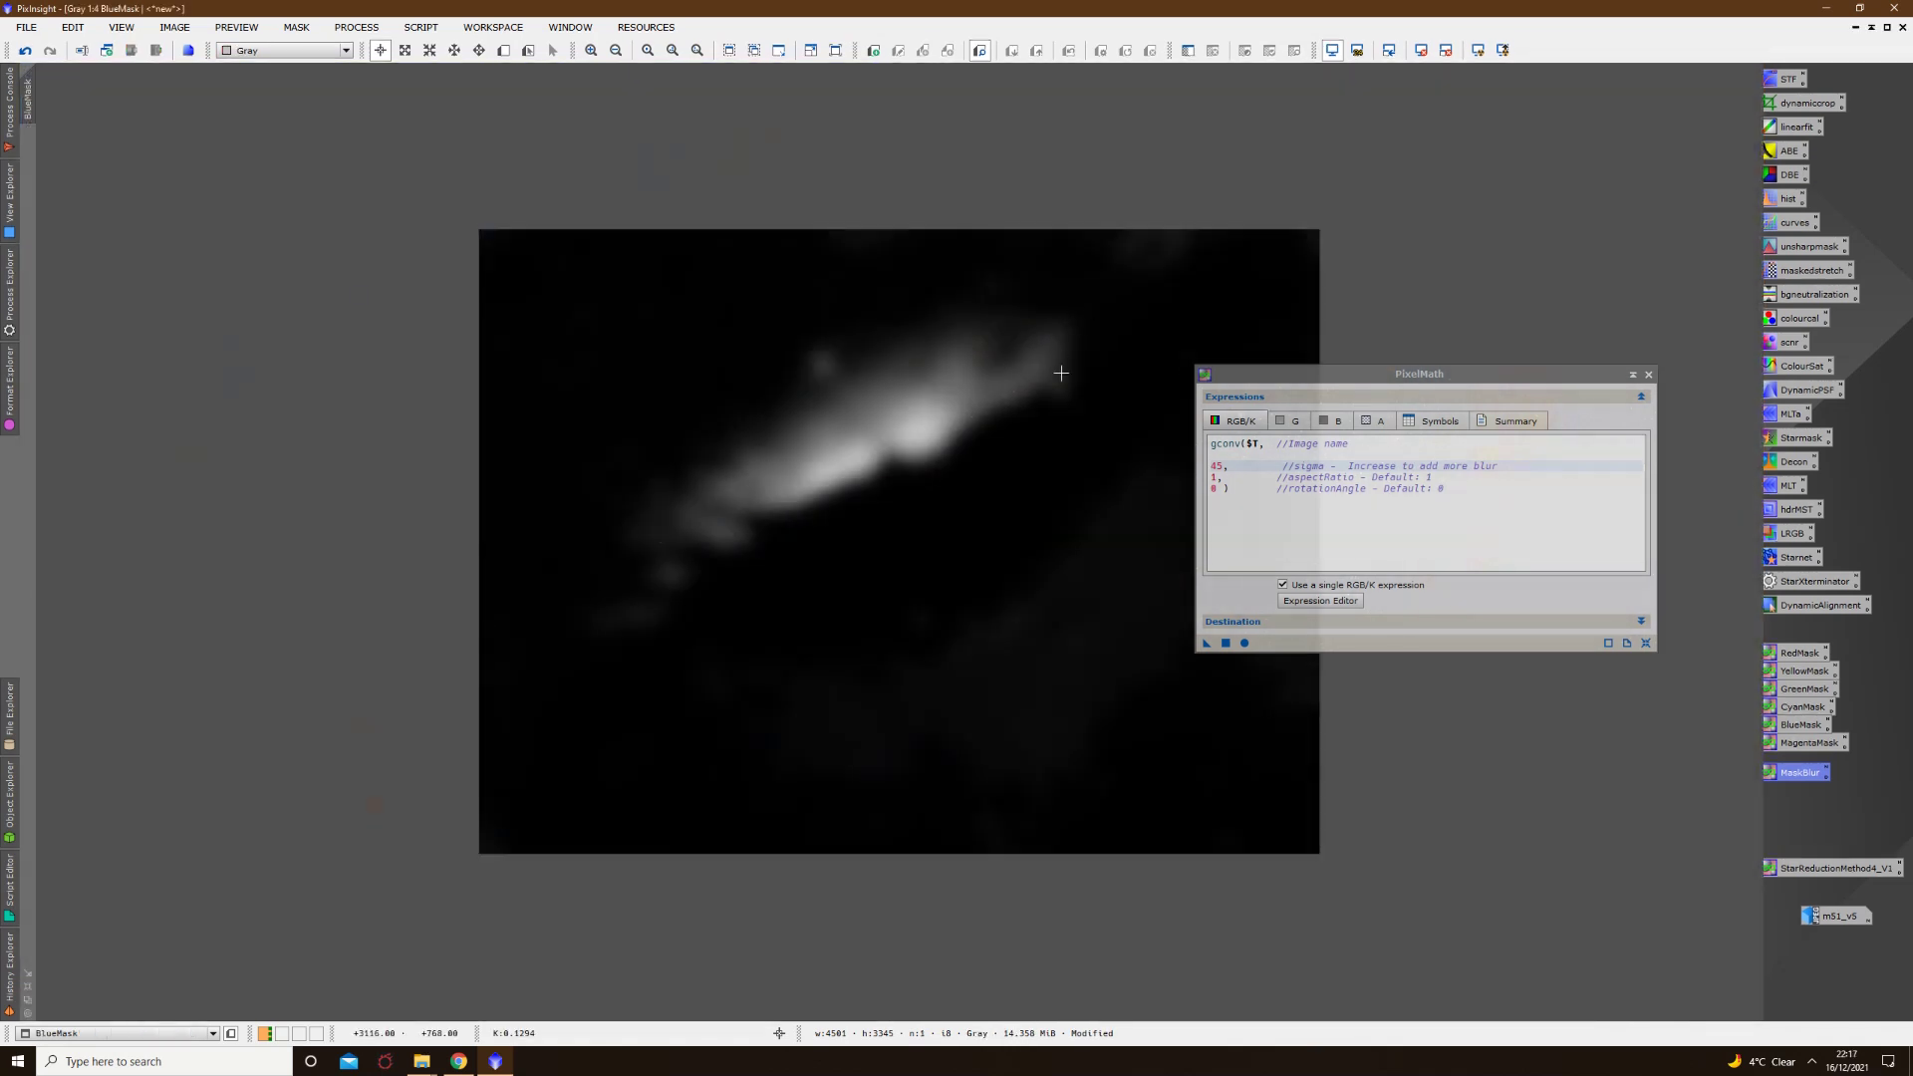
left_click(1886, 27)
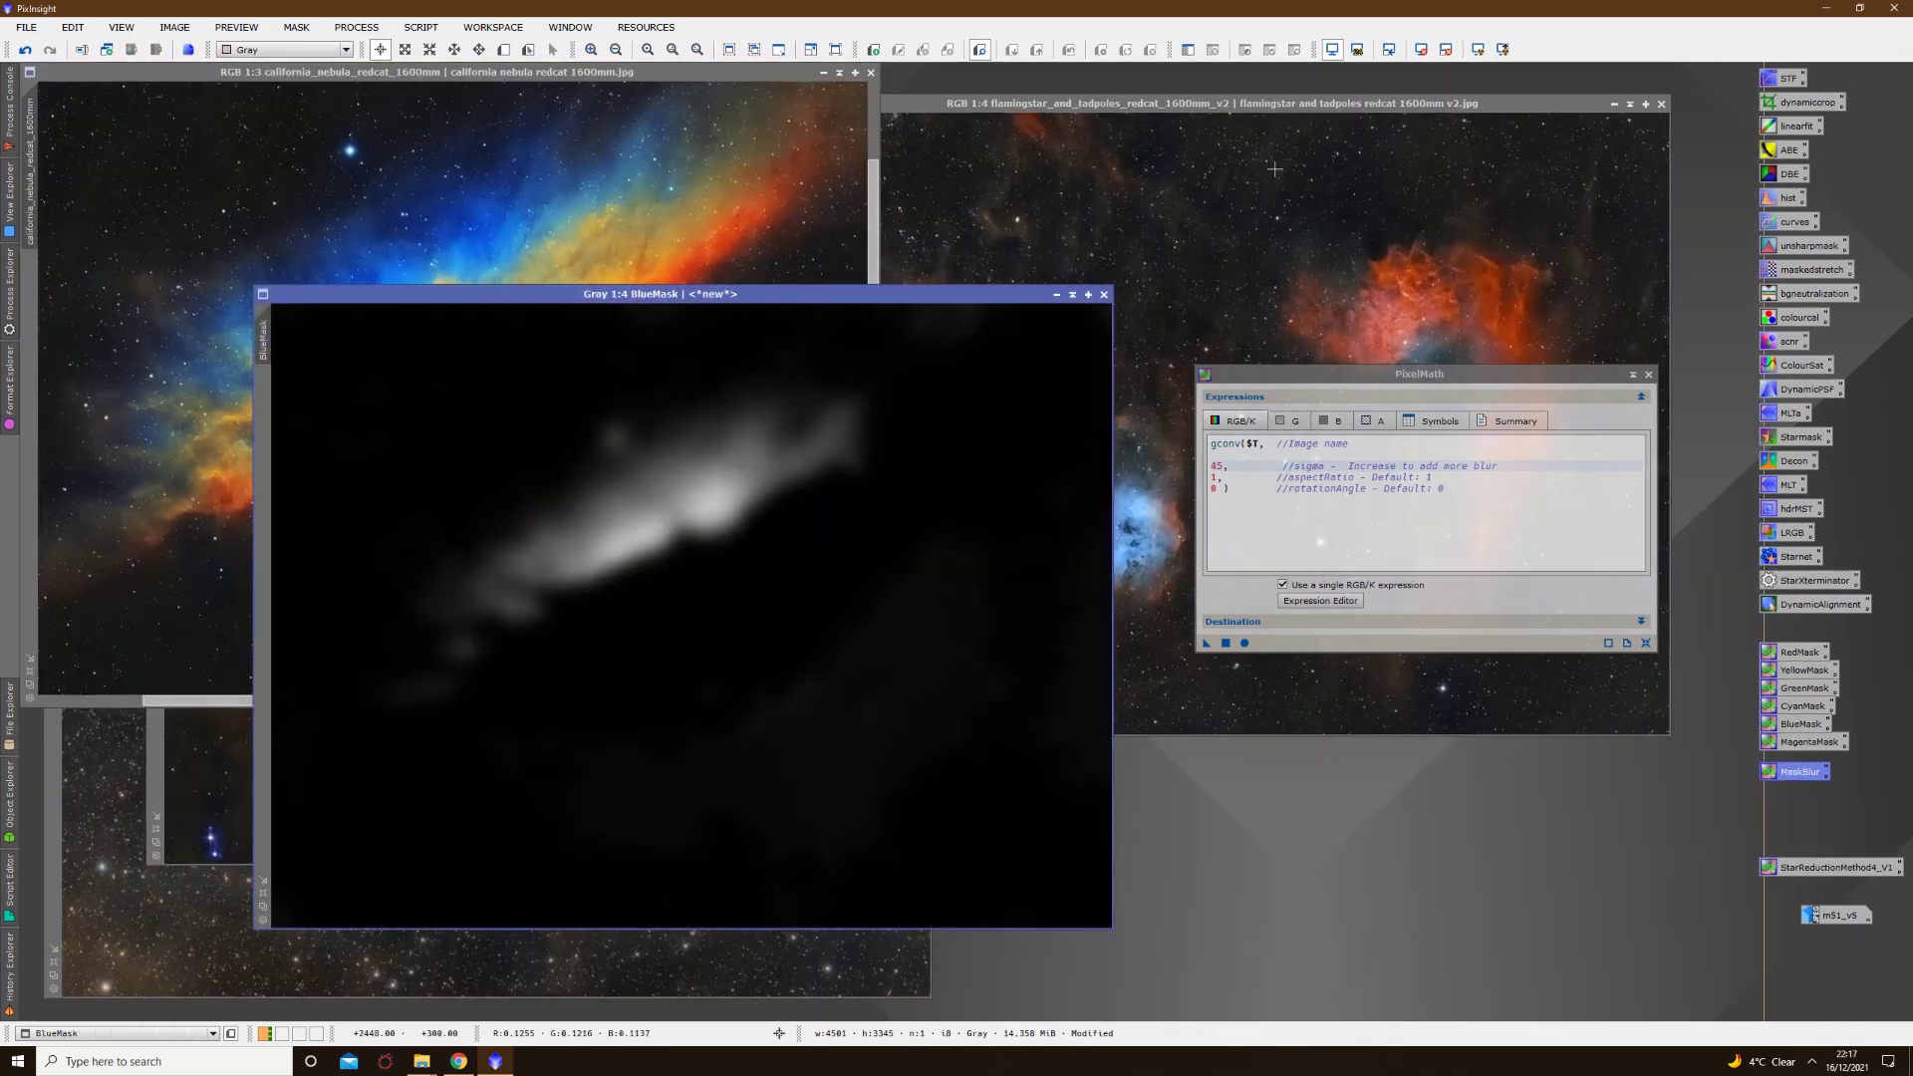
left_click(1104, 294)
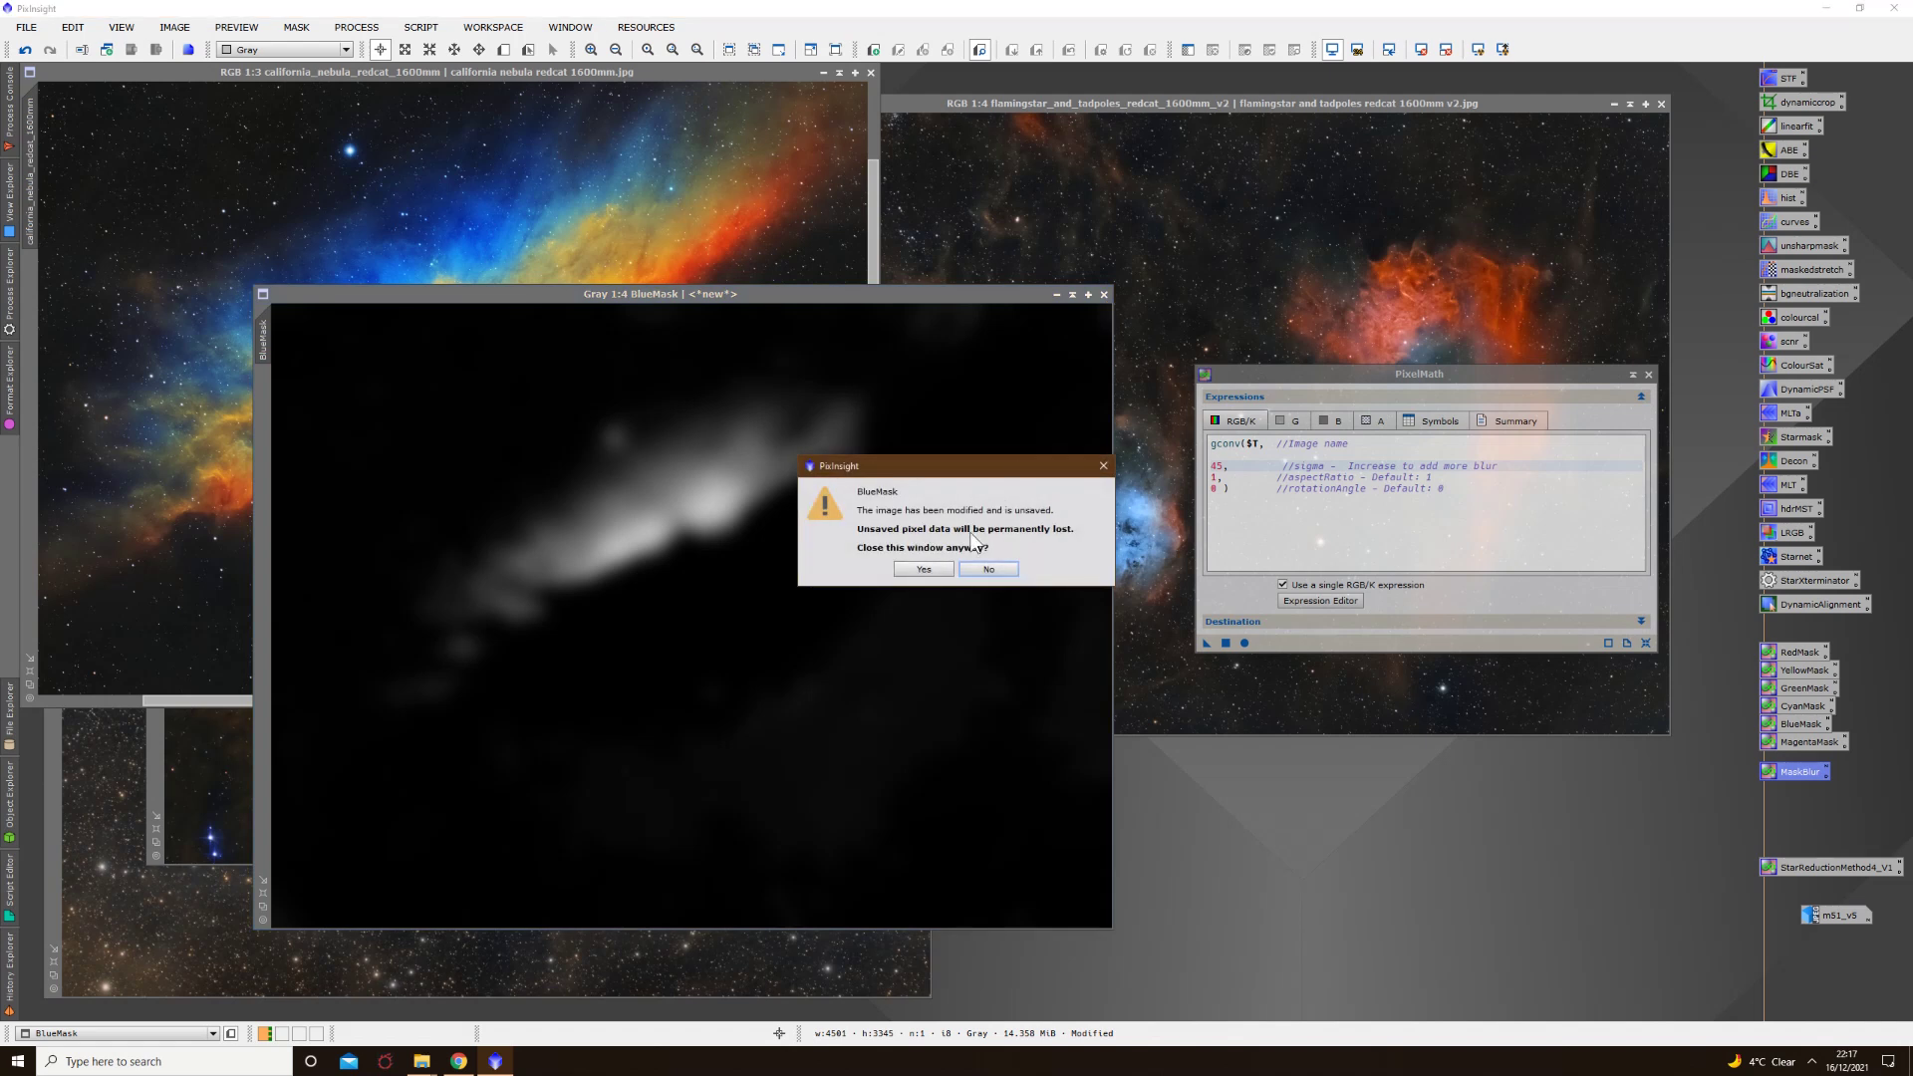
left_click(927, 570)
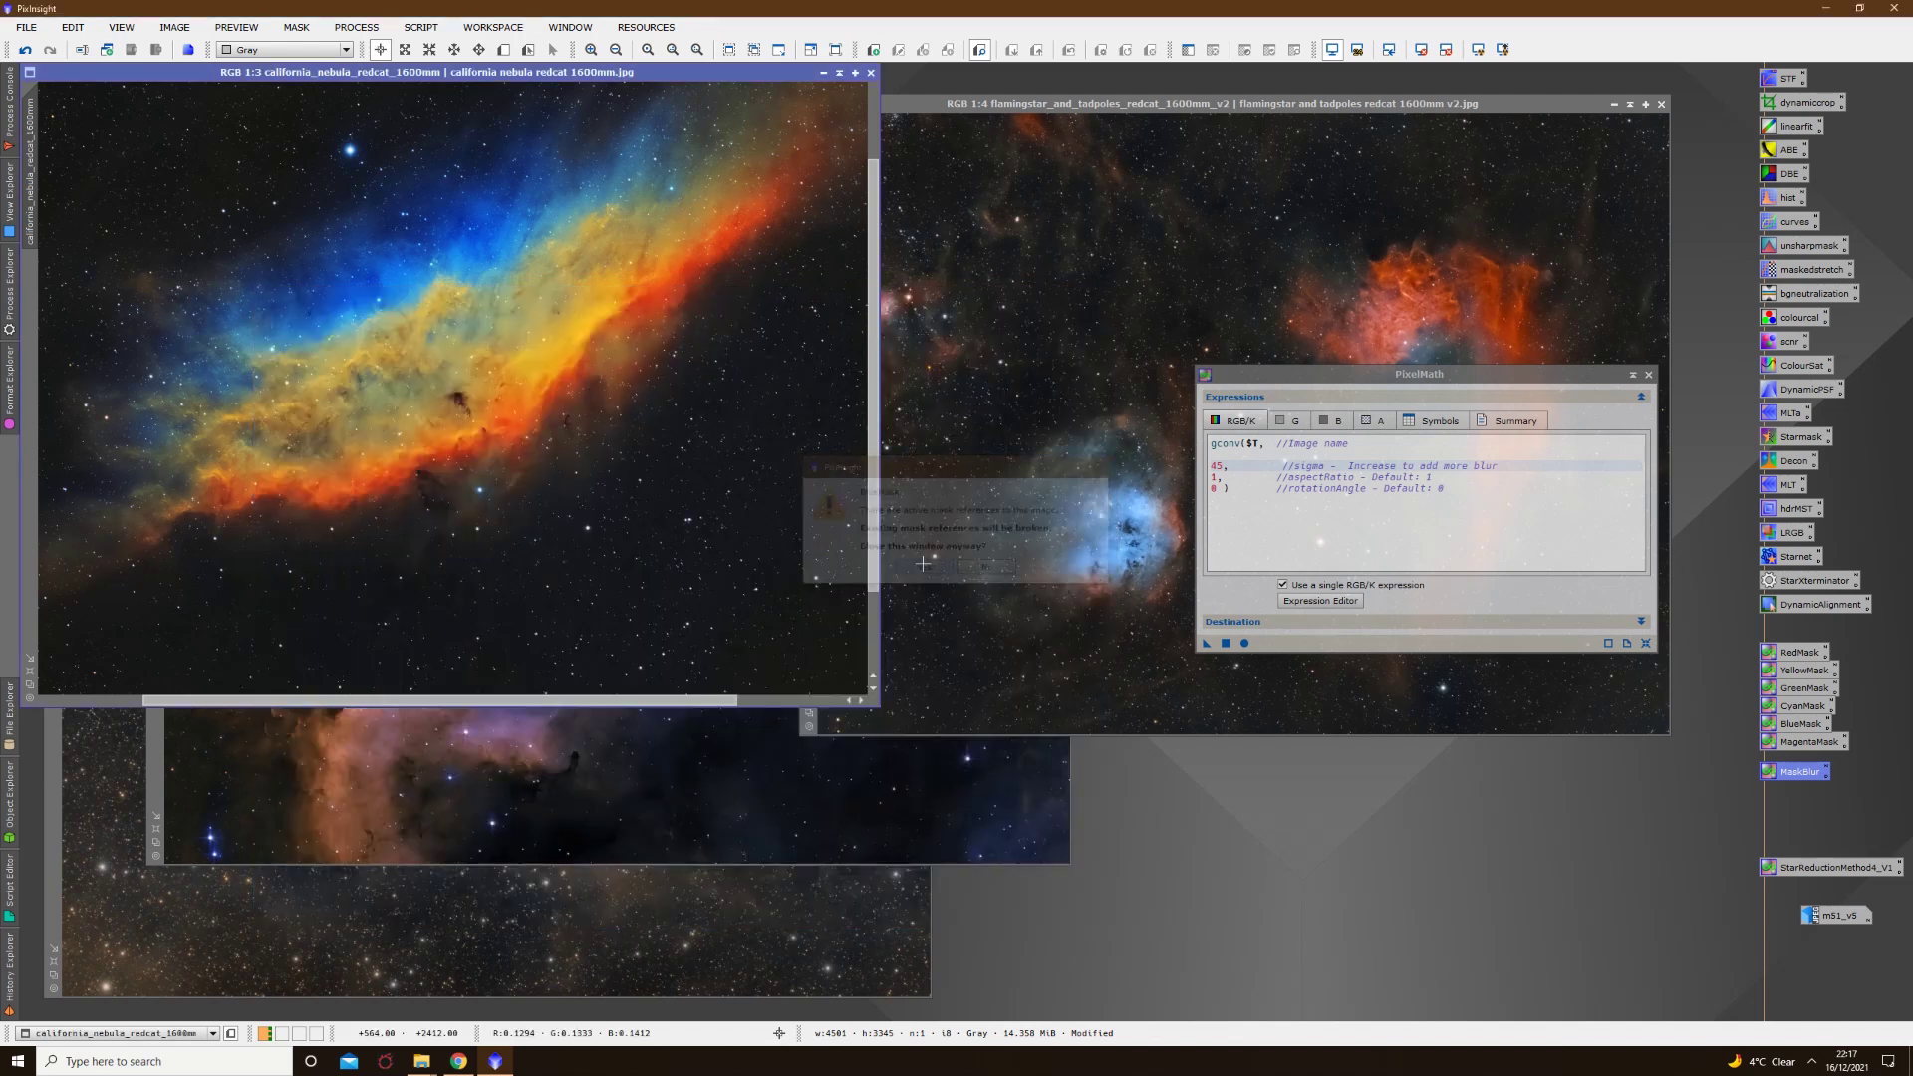
Step: Minimize the California nebula image and bring the Melotte 15 image forward into the freed workspace area
left_click(823, 73)
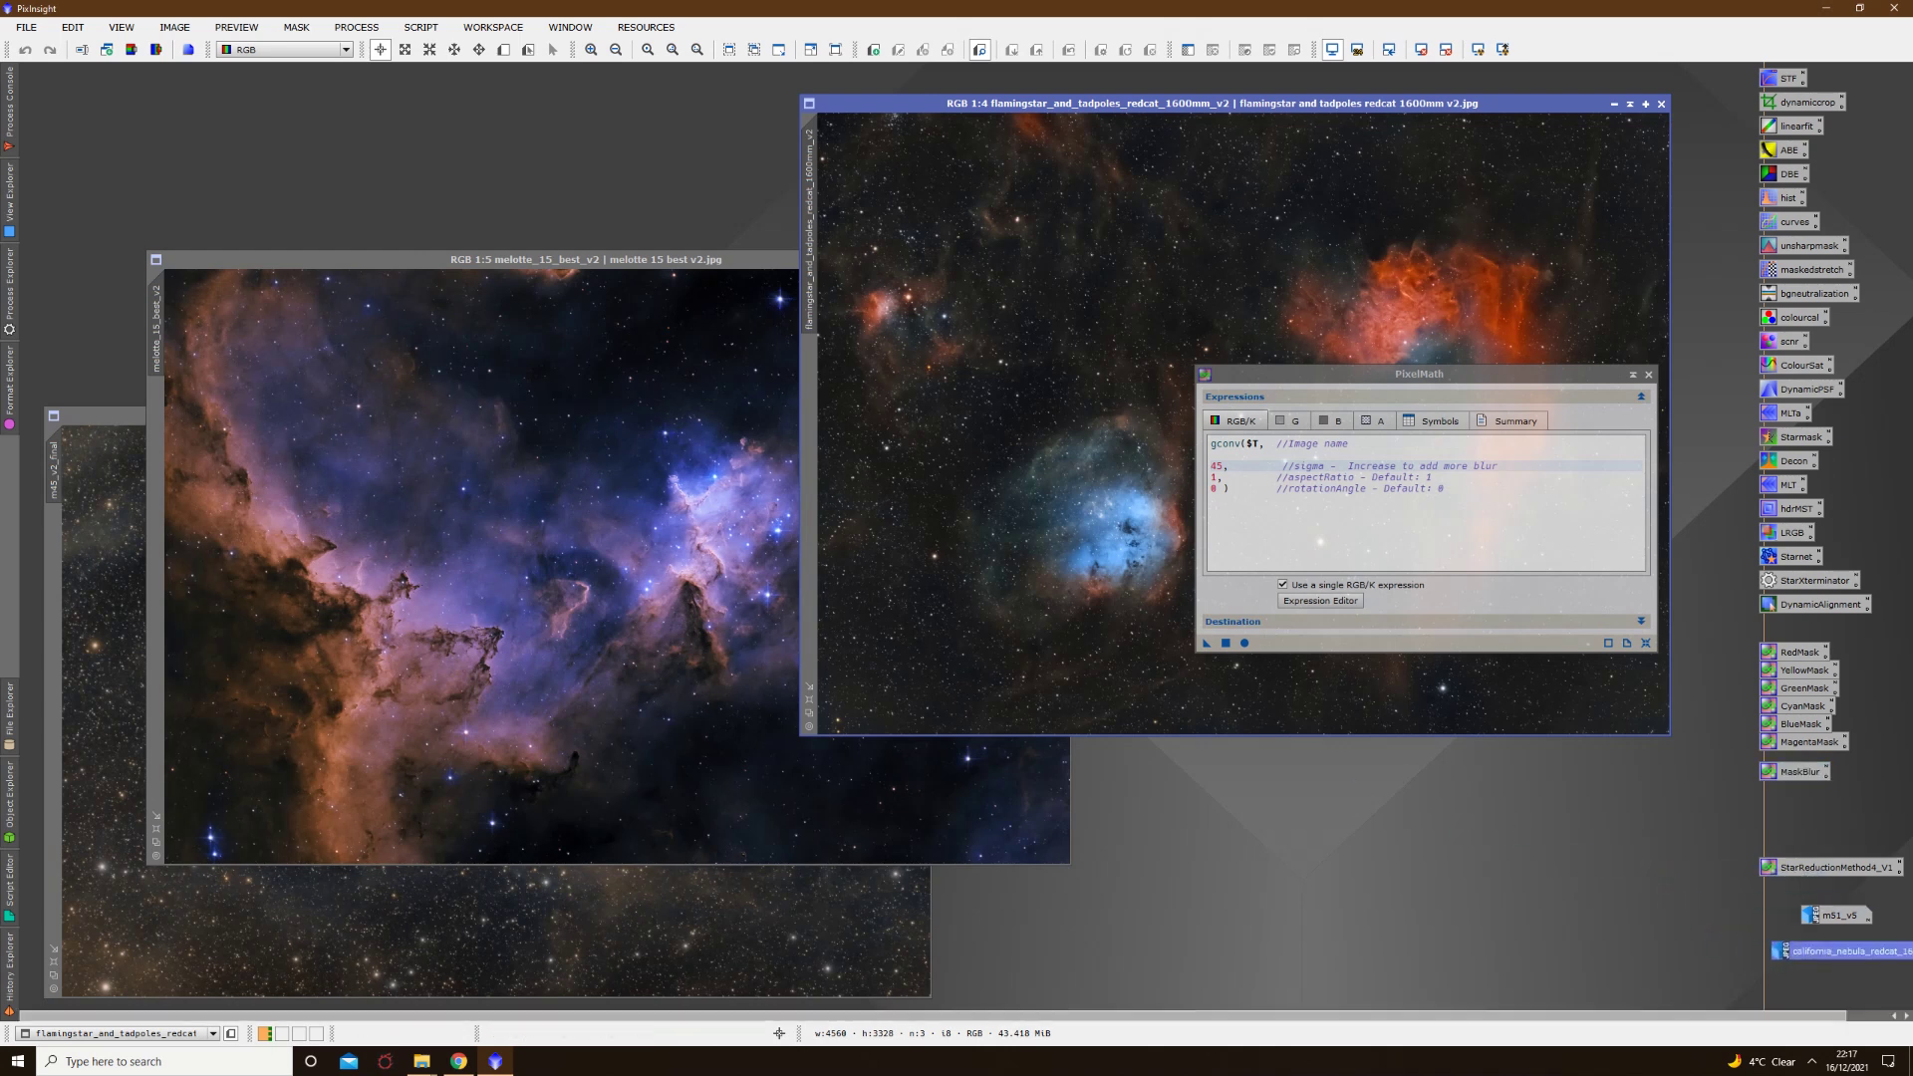
left_click(511, 461)
left_click_drag(649, 256, 523, 69)
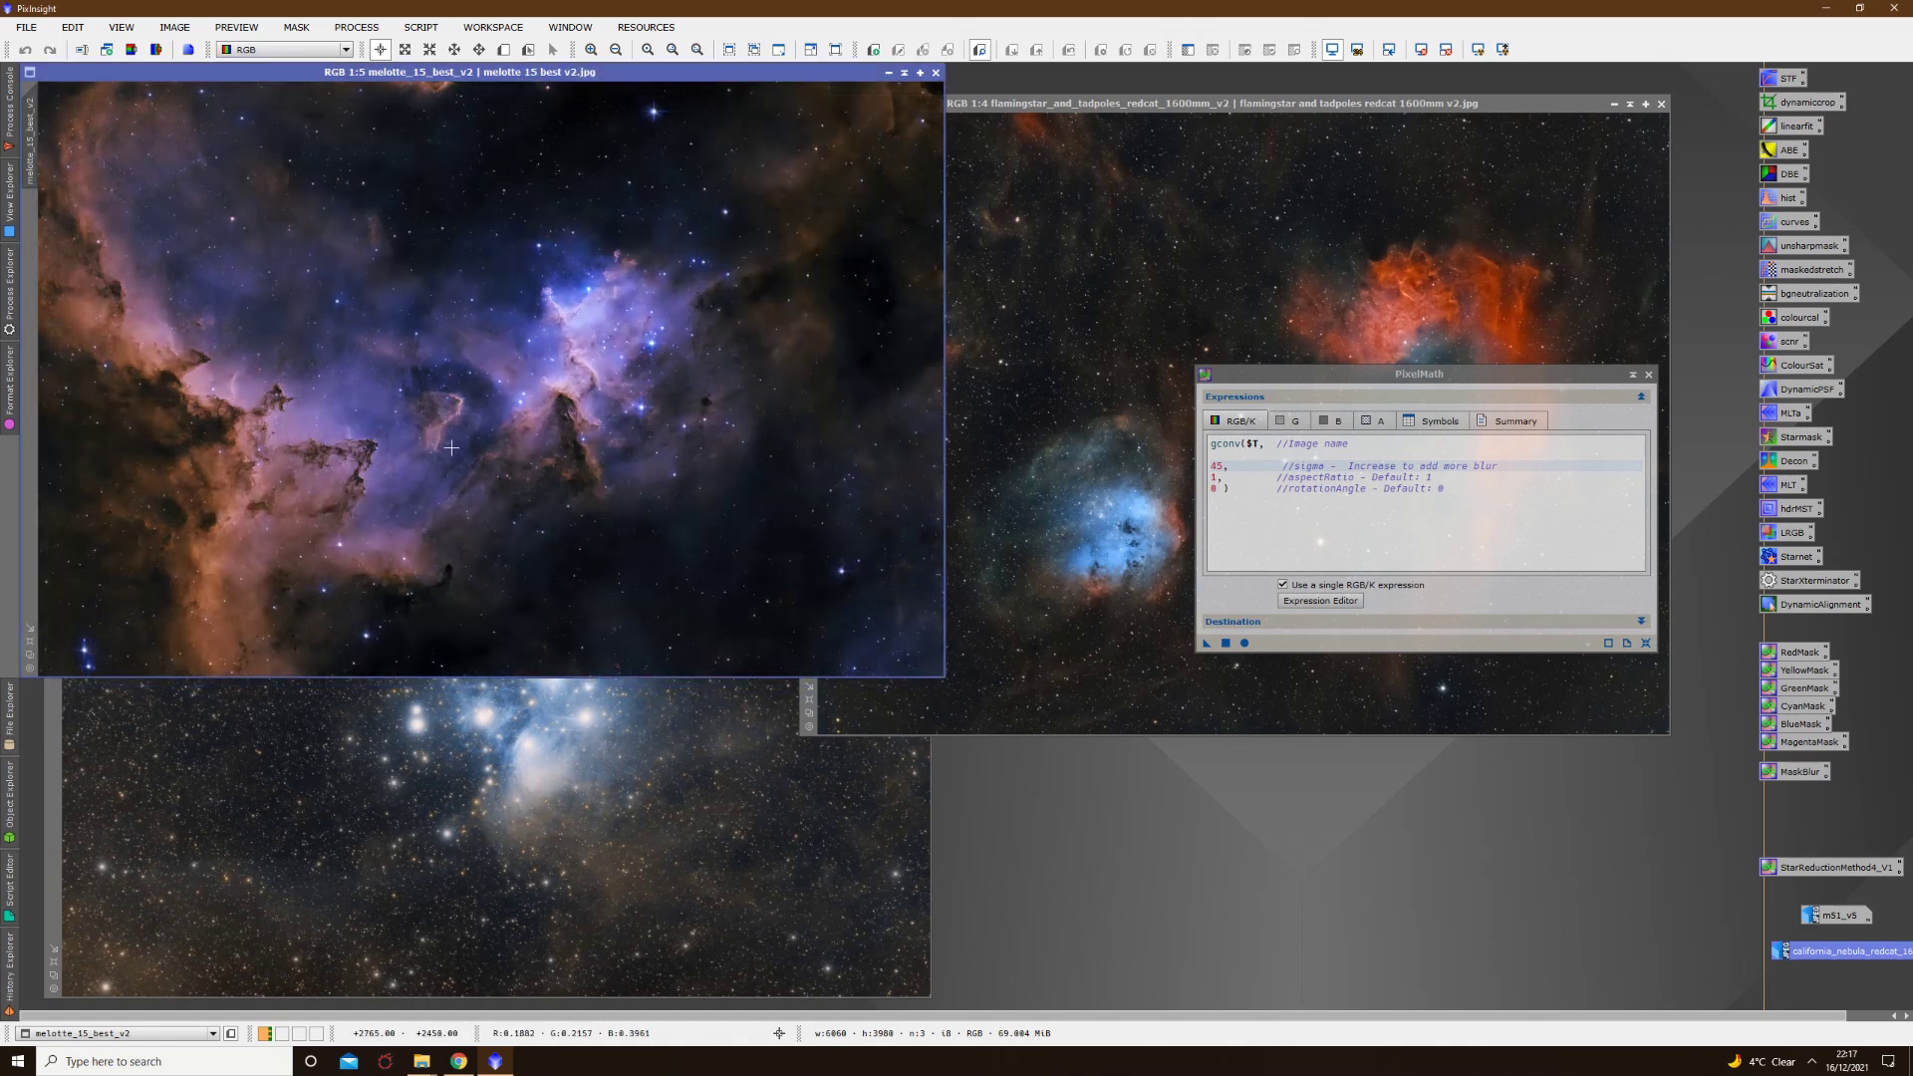
Step: Generate a blue colour mask from the Melotte 15 image with the BlueMask process icon
scroll(476, 419, "up", 3)
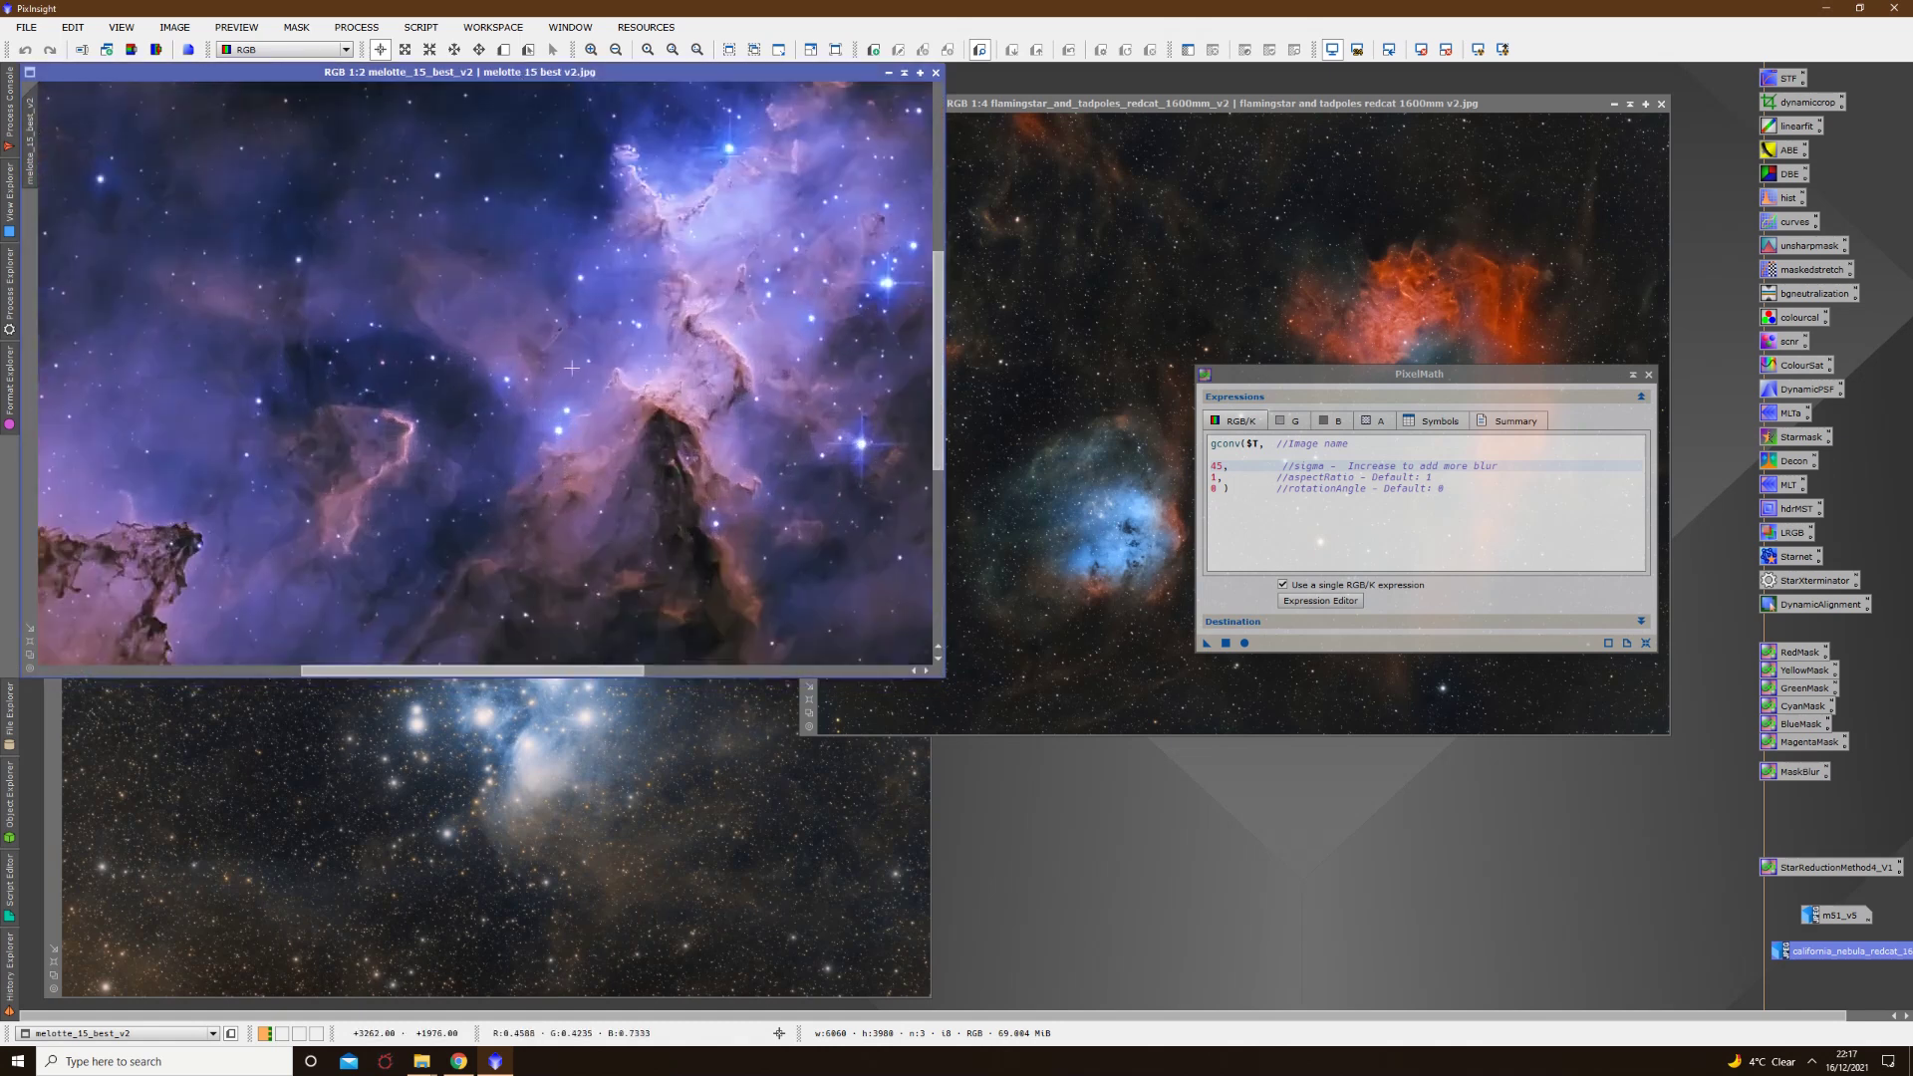
scroll(572, 368, "down", 2)
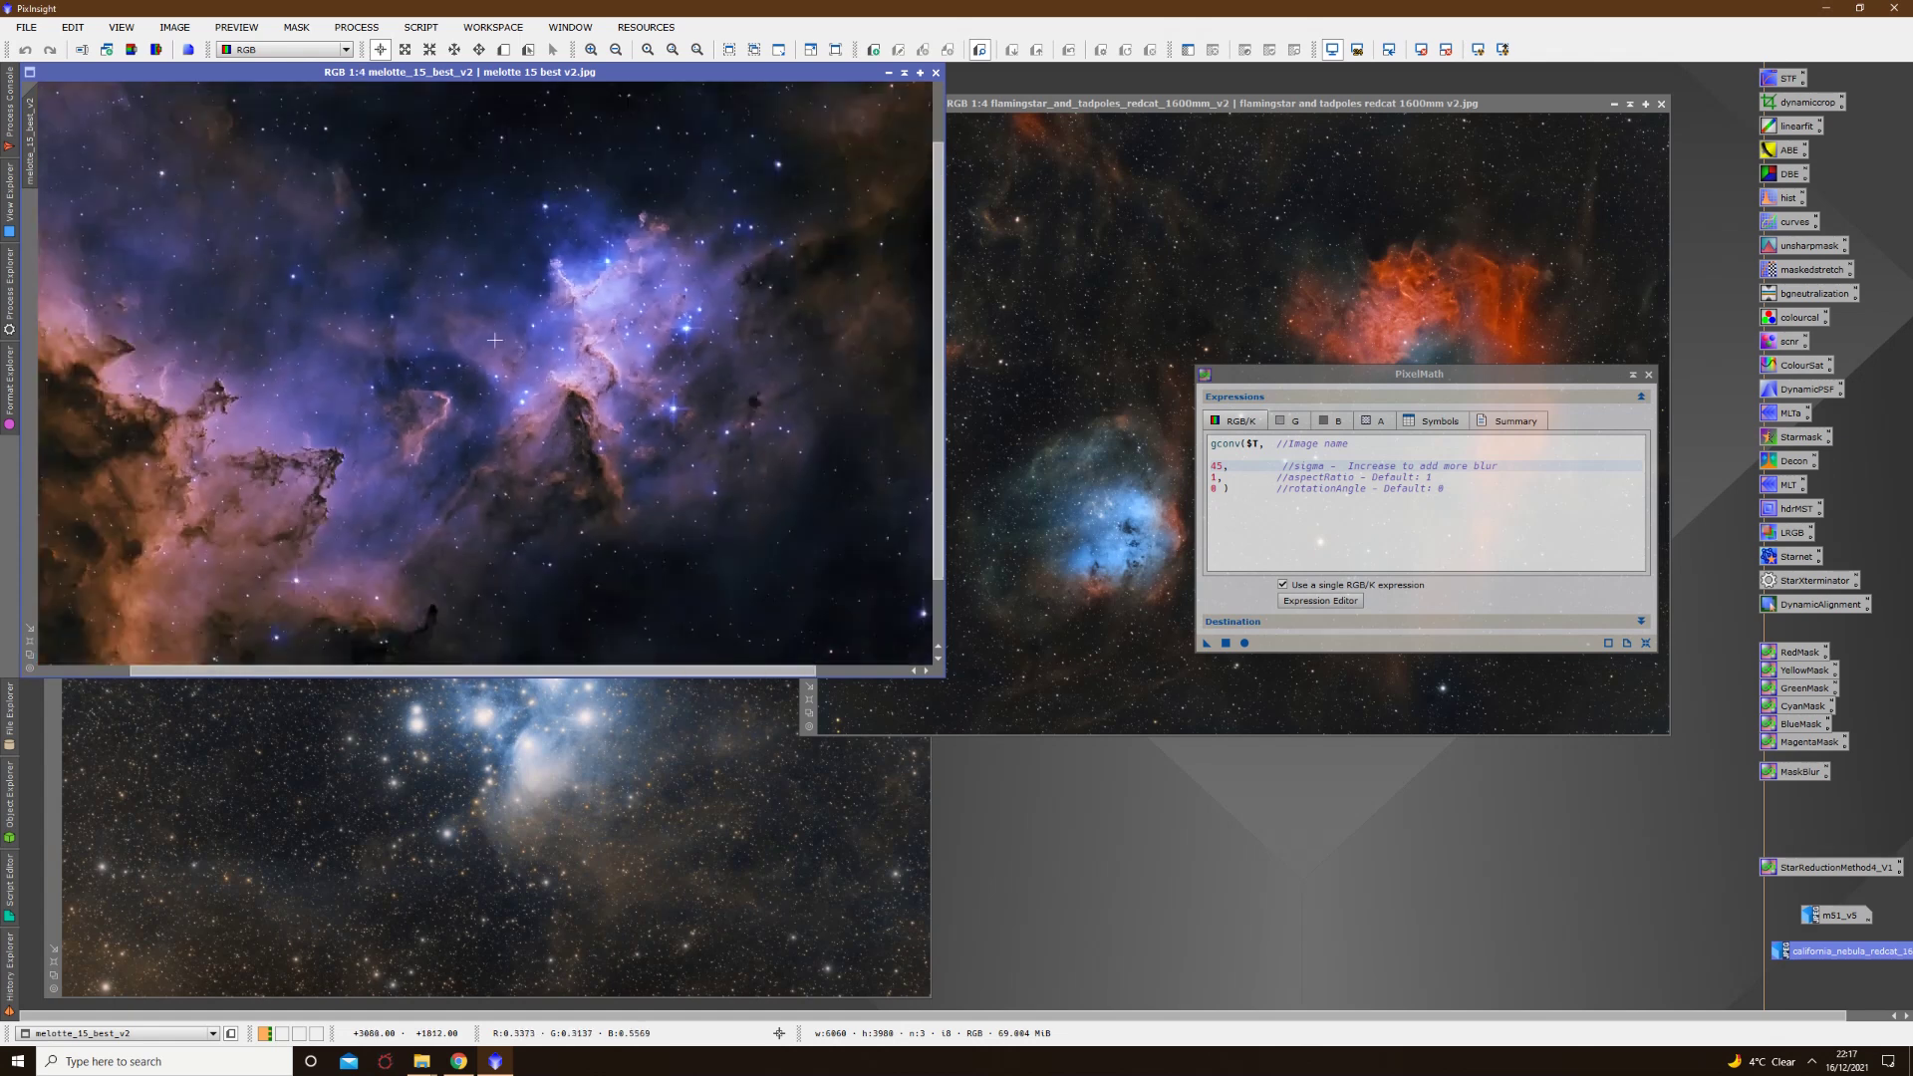
scroll(507, 354, "down", 1)
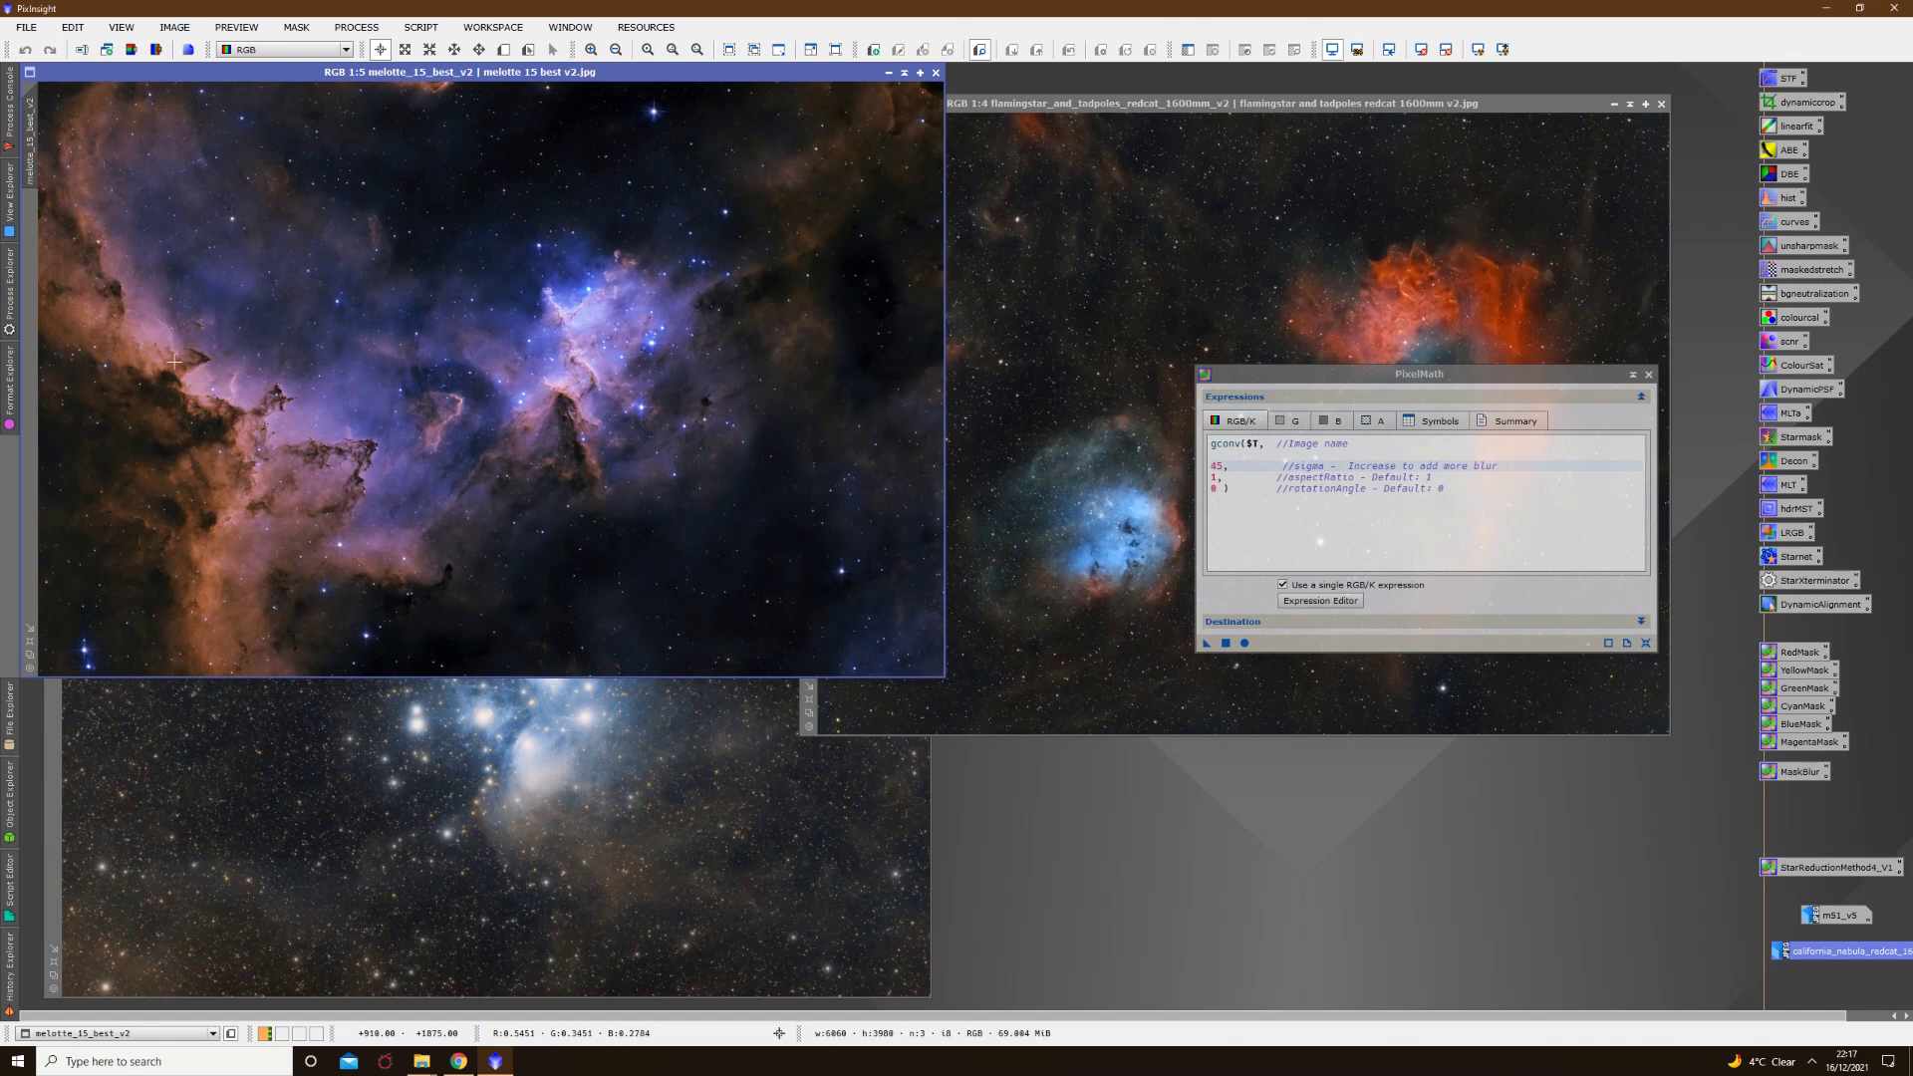
scroll(539, 369, "up", 2)
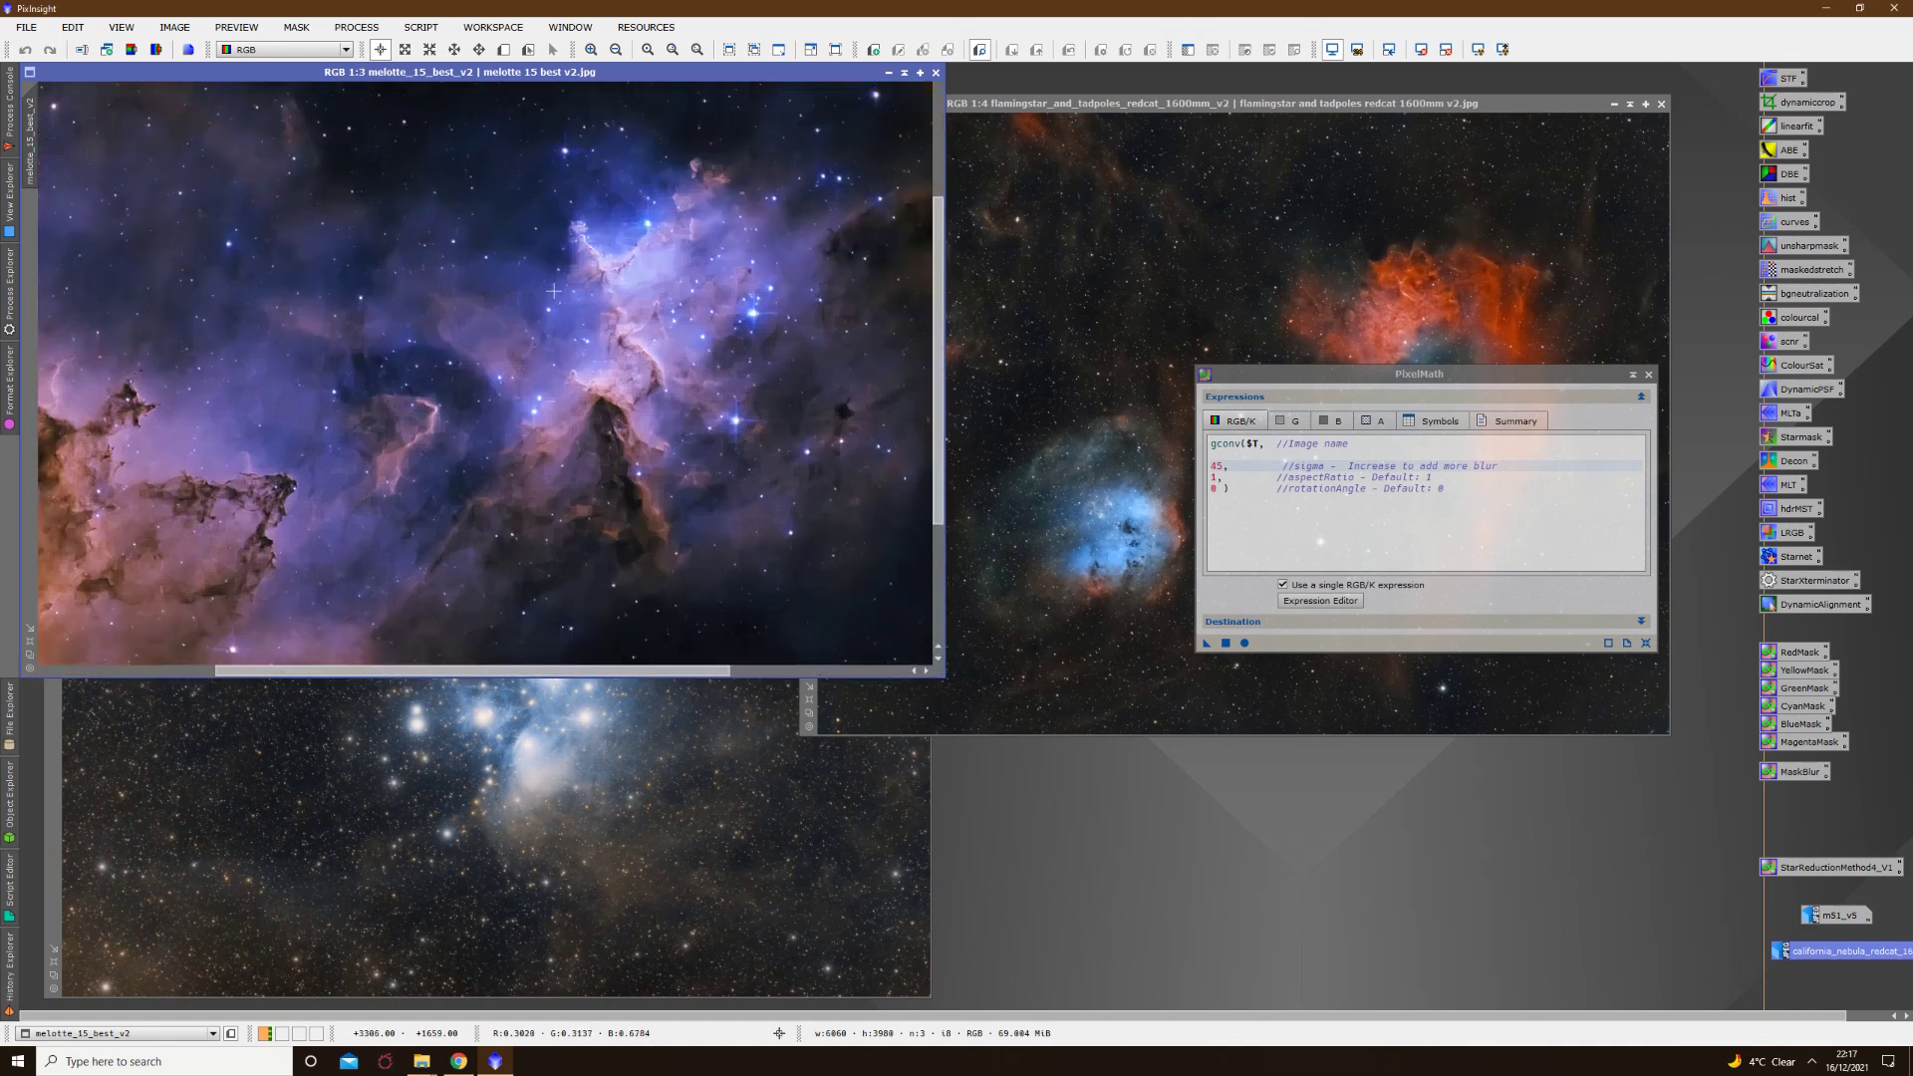
scroll(572, 294, "down", 2)
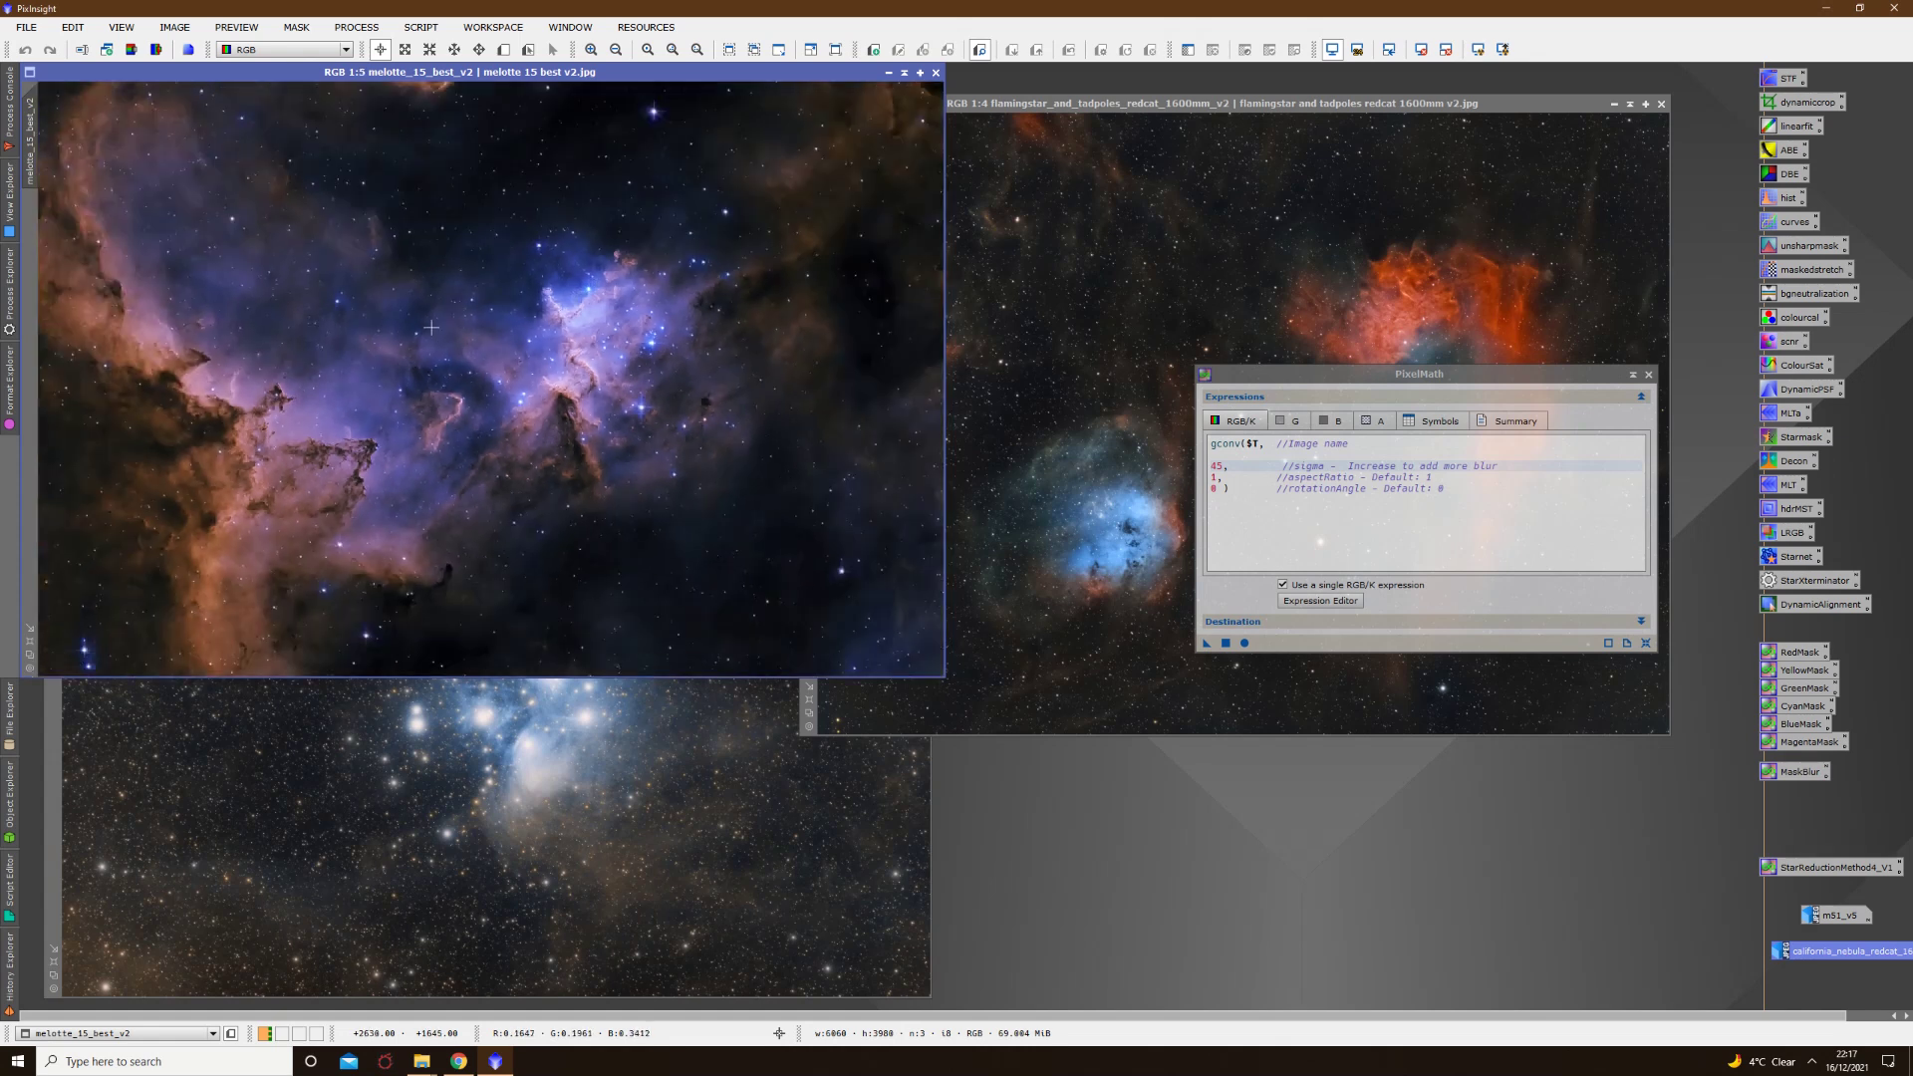
double_click(1783, 724)
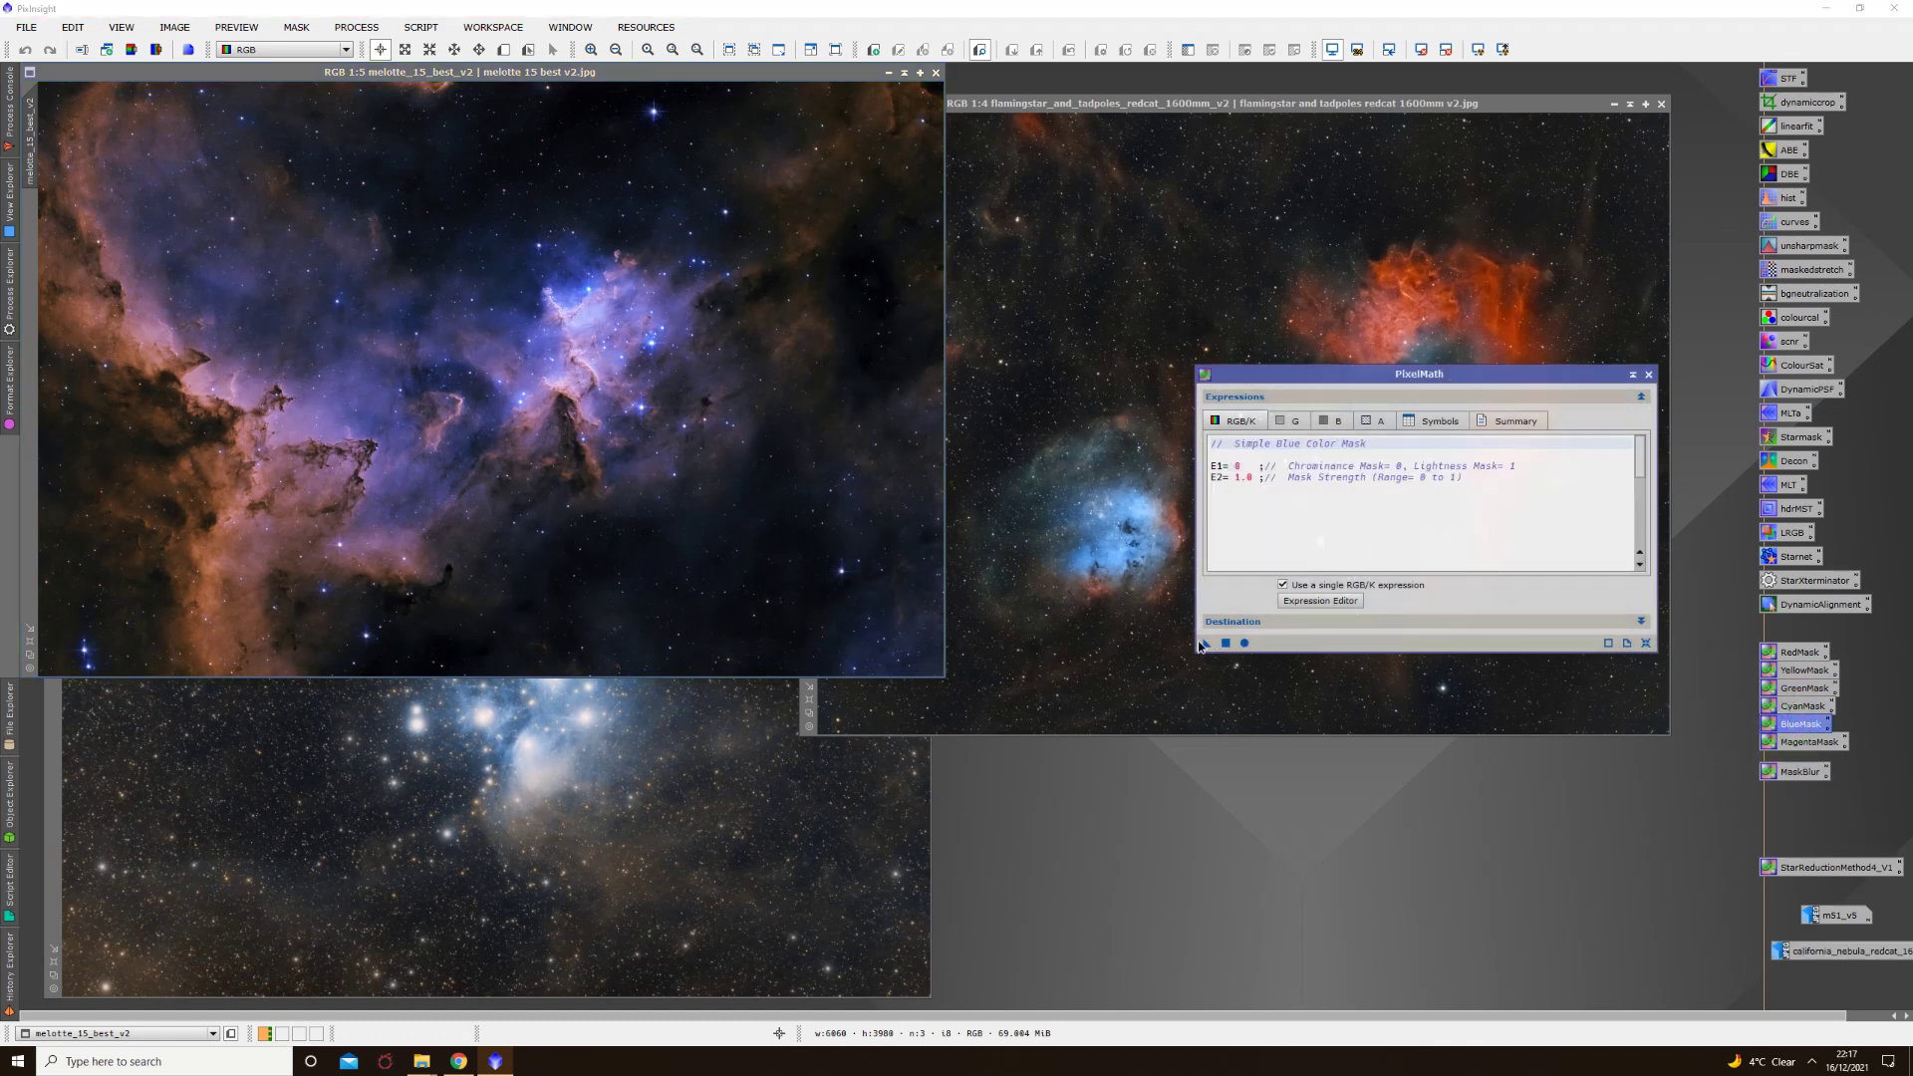
left_click_drag(1201, 645, 461, 572)
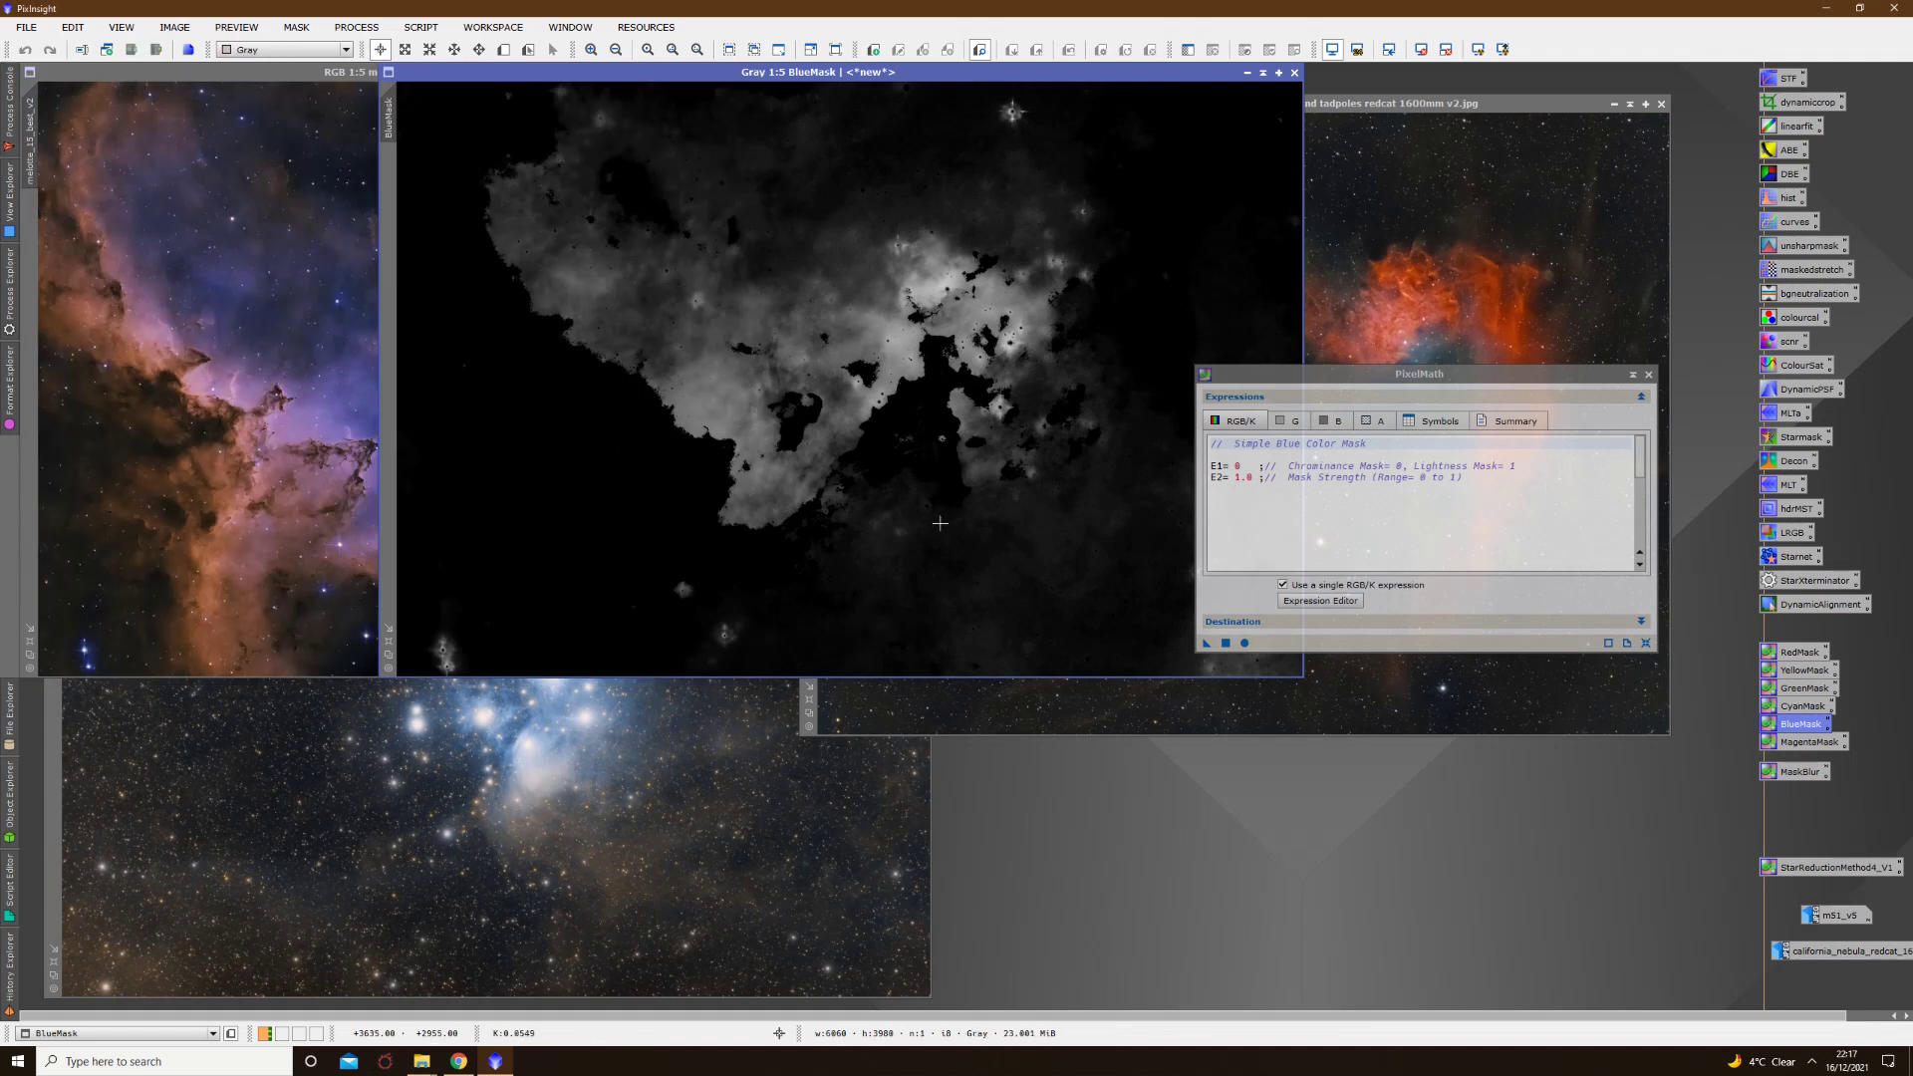
Step: Blur the BlueMask image with MaskBlur, first at sigma 15 and then repeatedly at sigma 45
double_click(1801, 772)
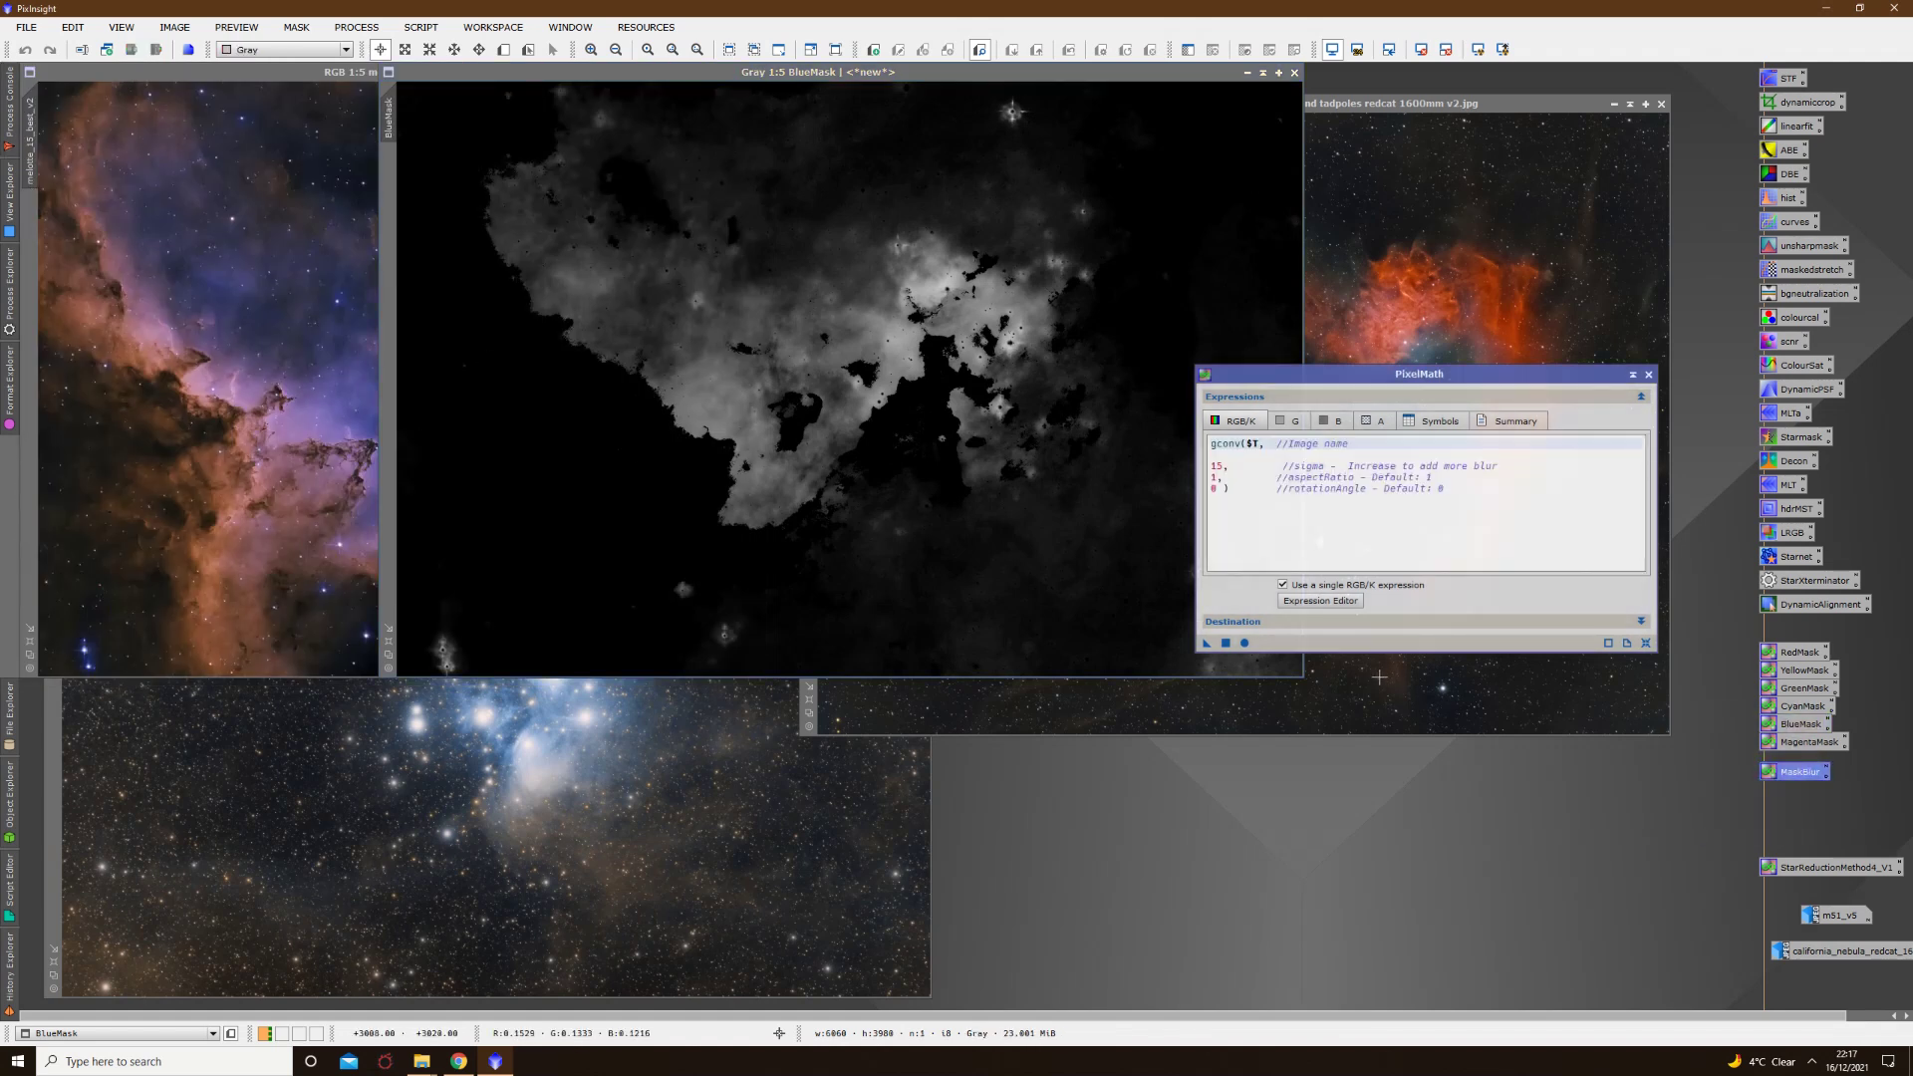
left_click_drag(1803, 775, 958, 550)
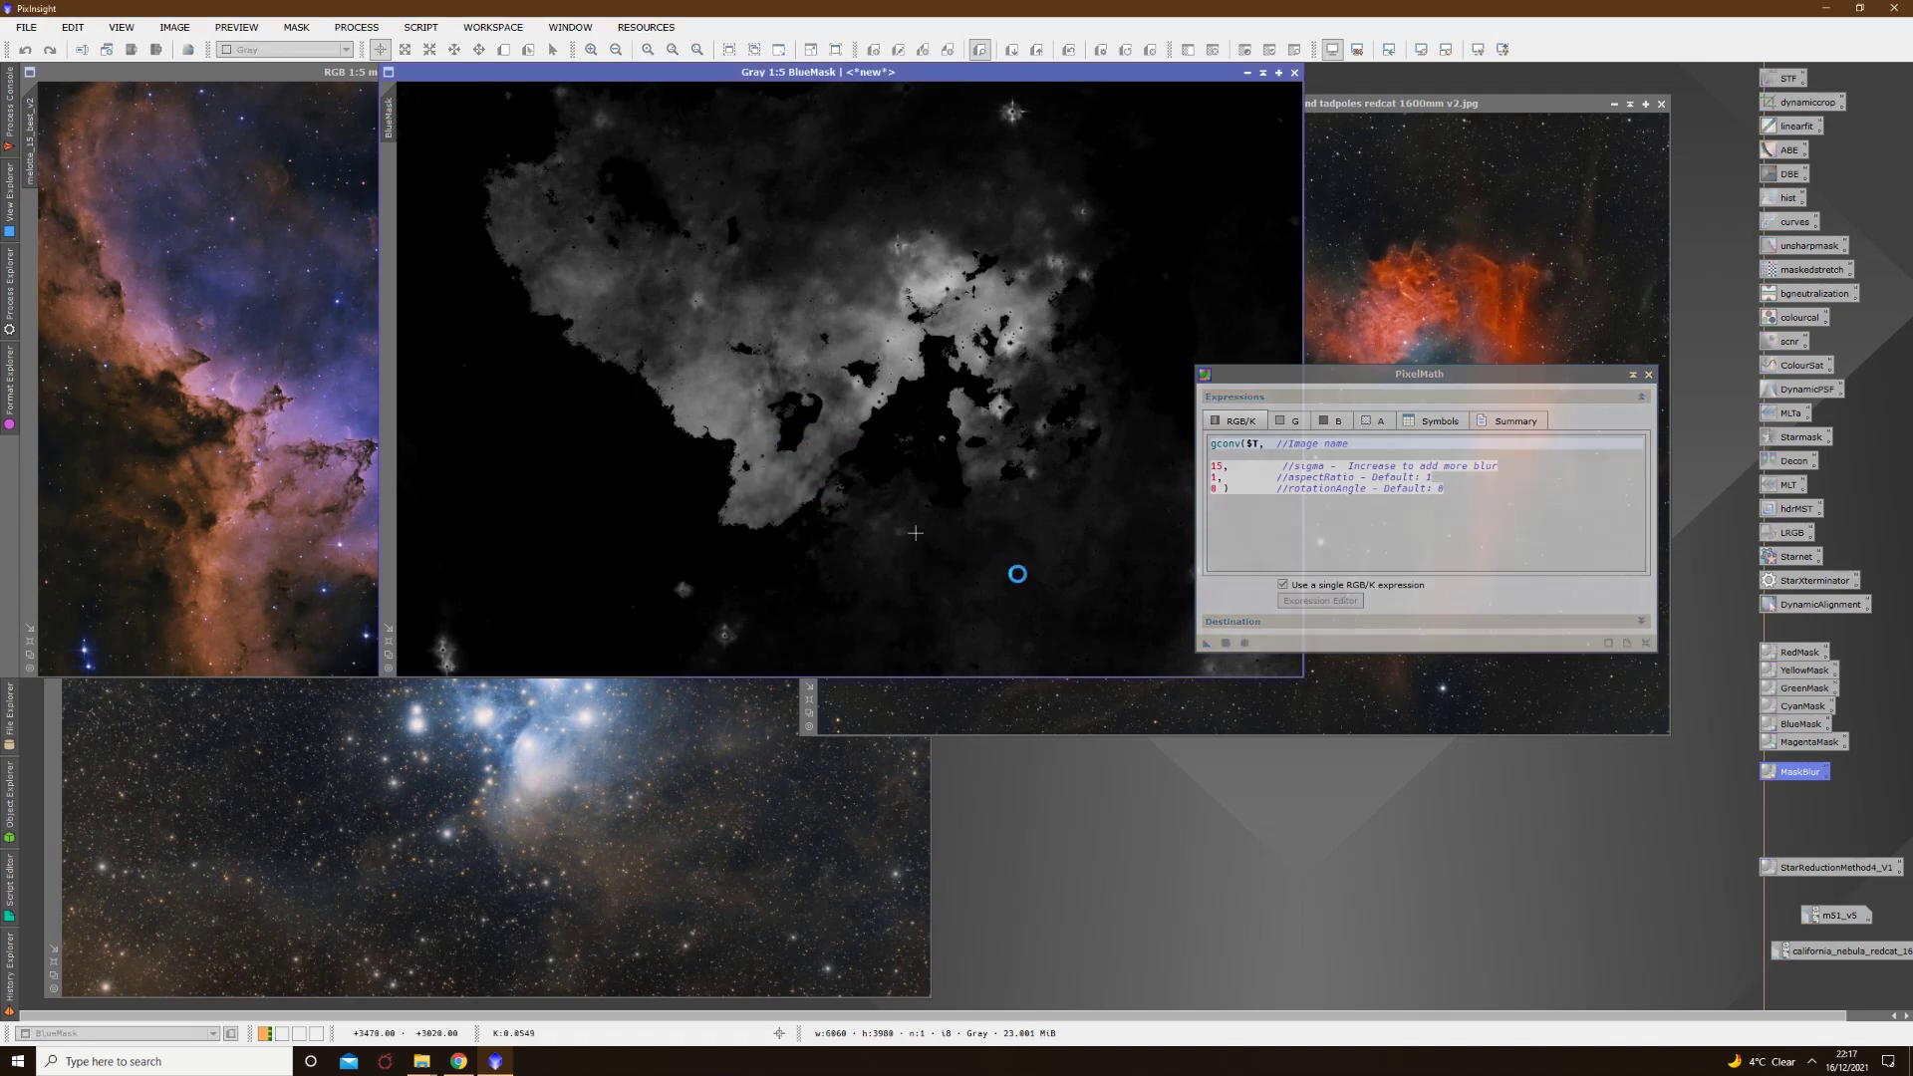
left_click(1216, 466)
key("BackSpace")
type("4")
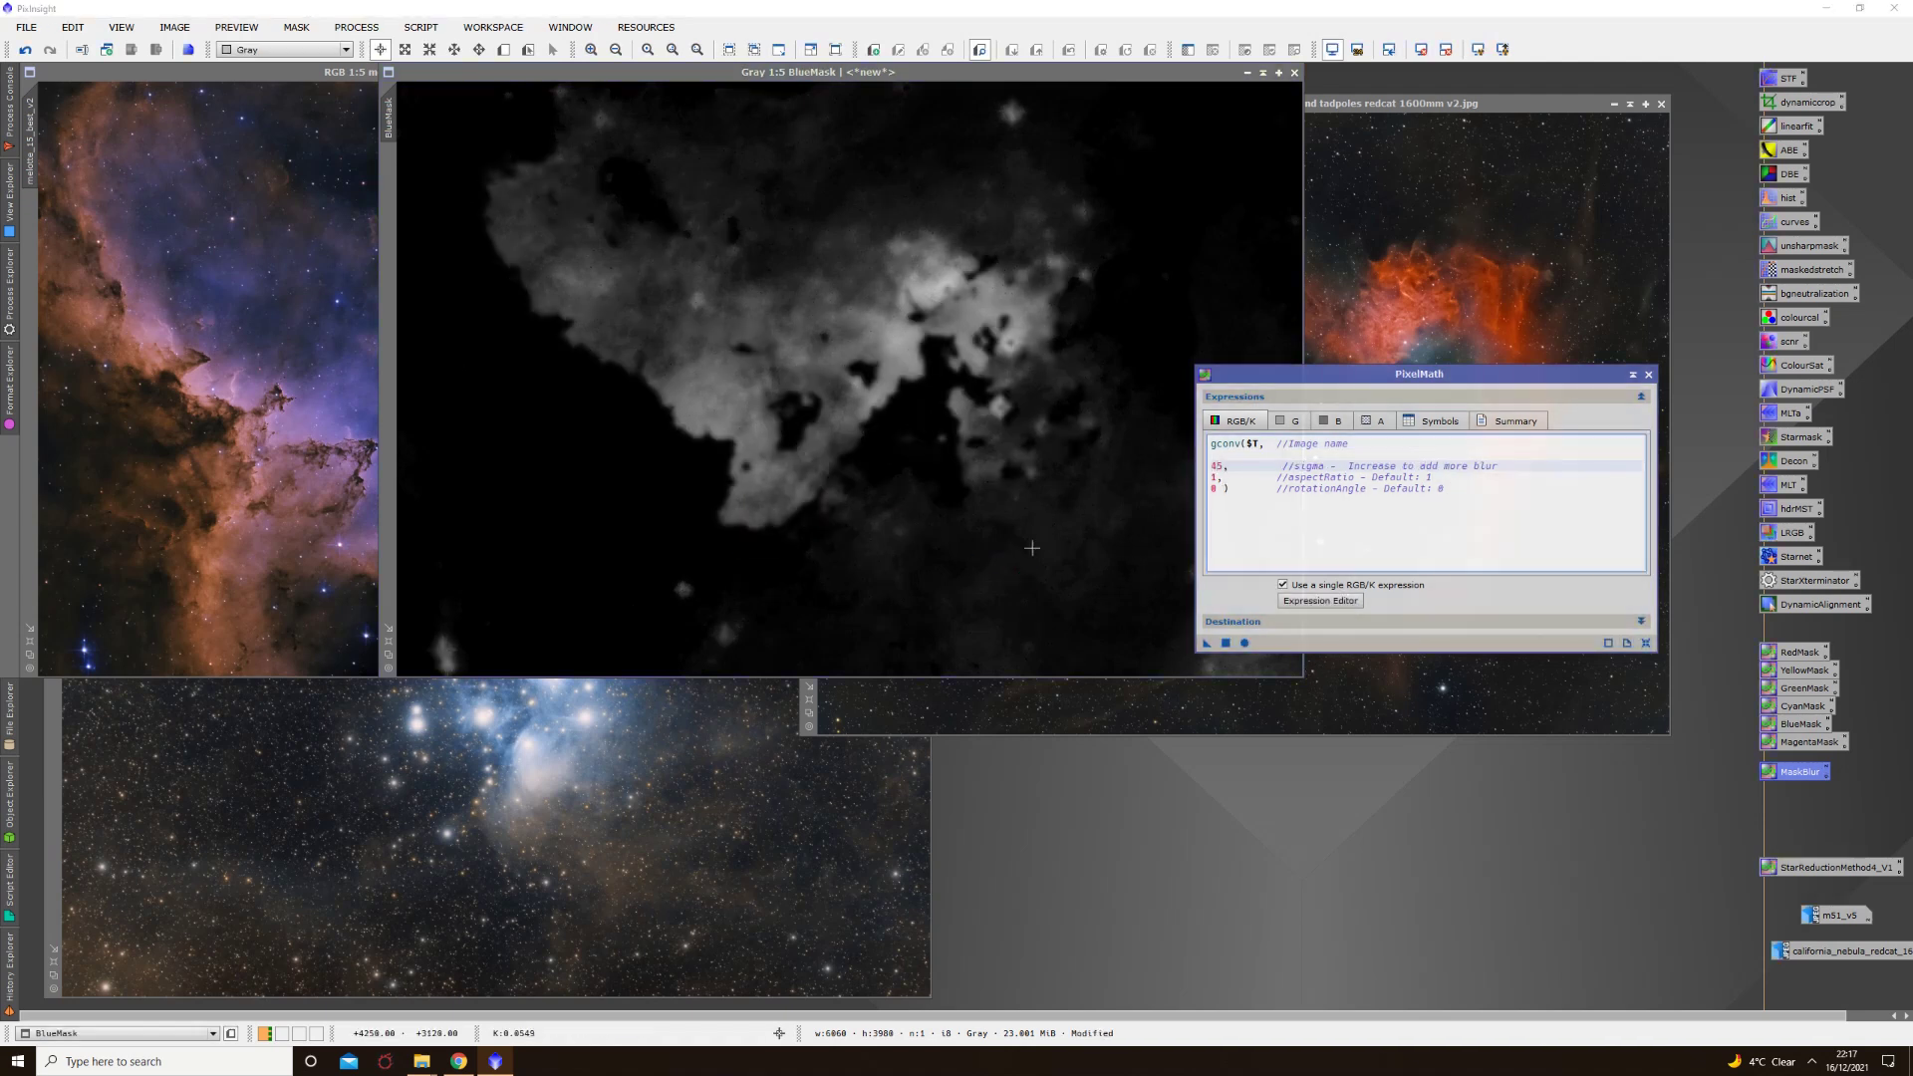
left_click_drag(1207, 642, 939, 426)
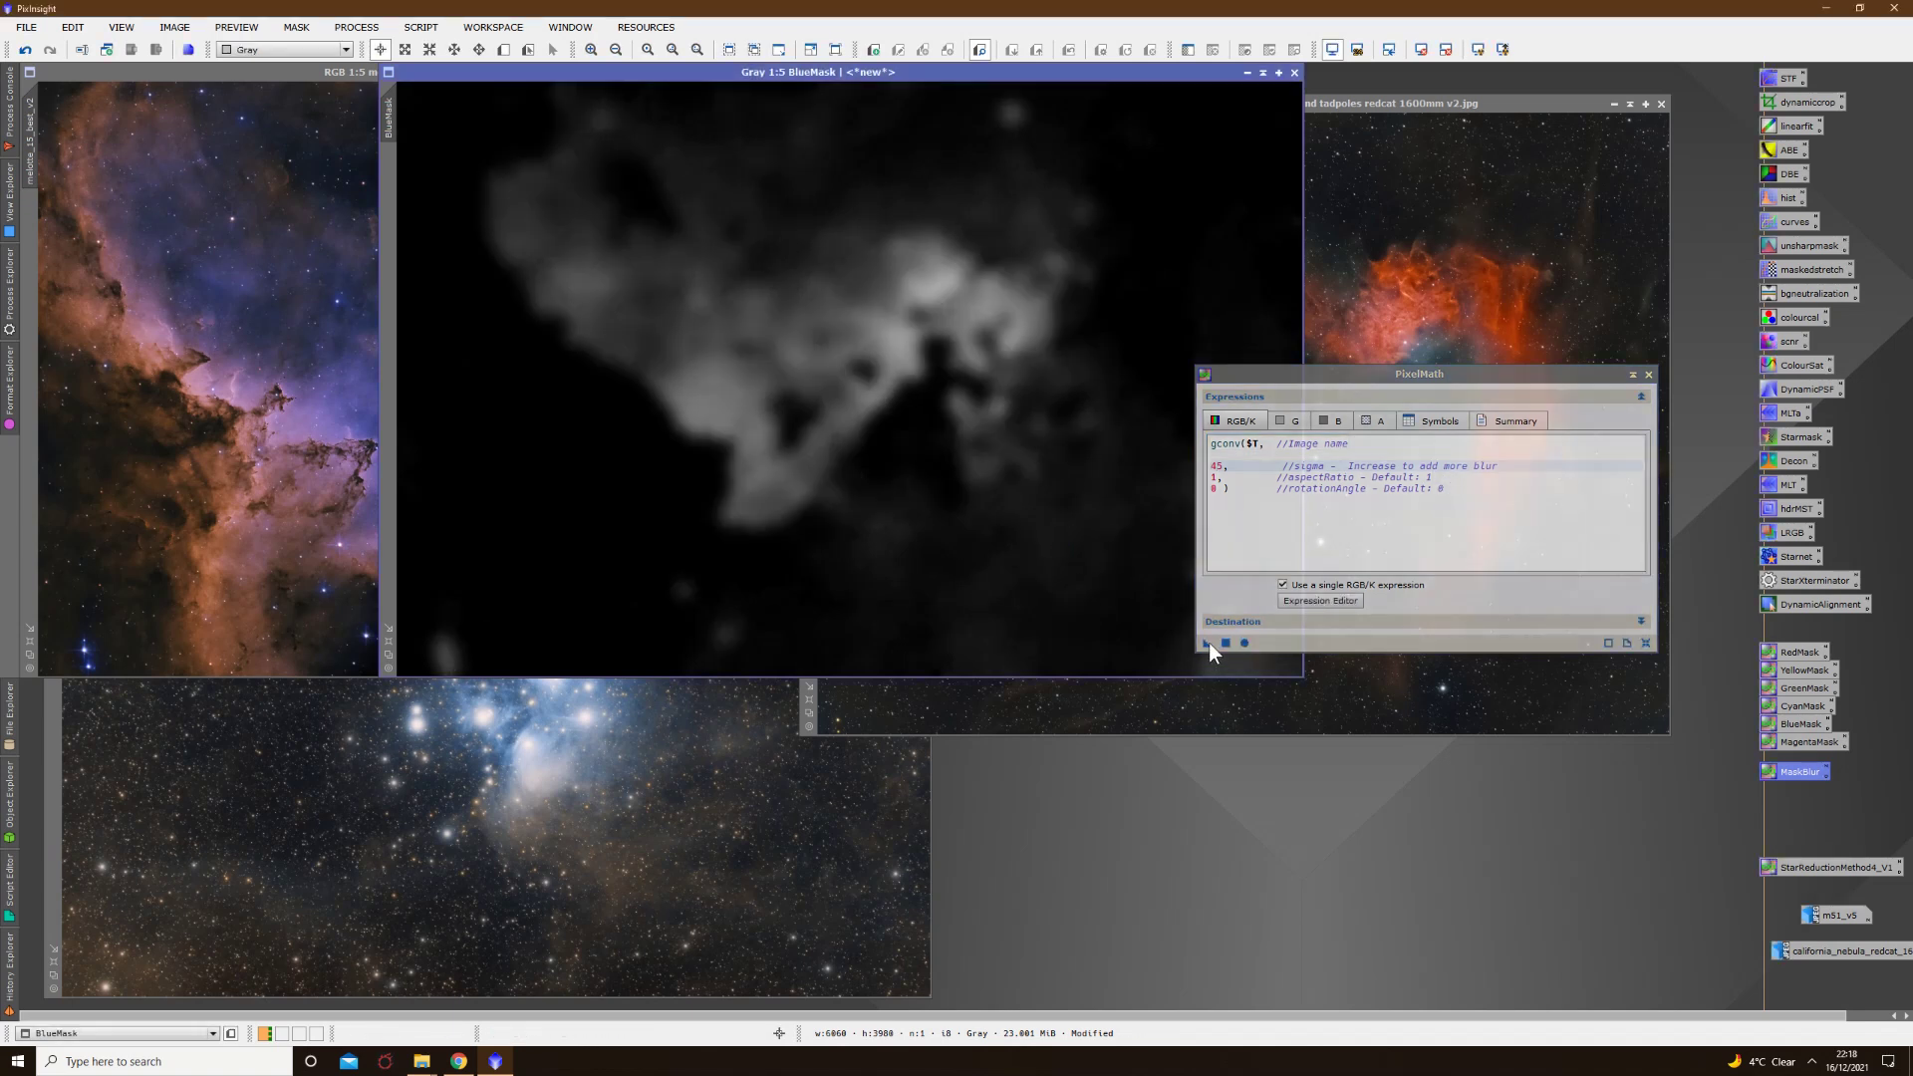
left_click_drag(1206, 643, 943, 529)
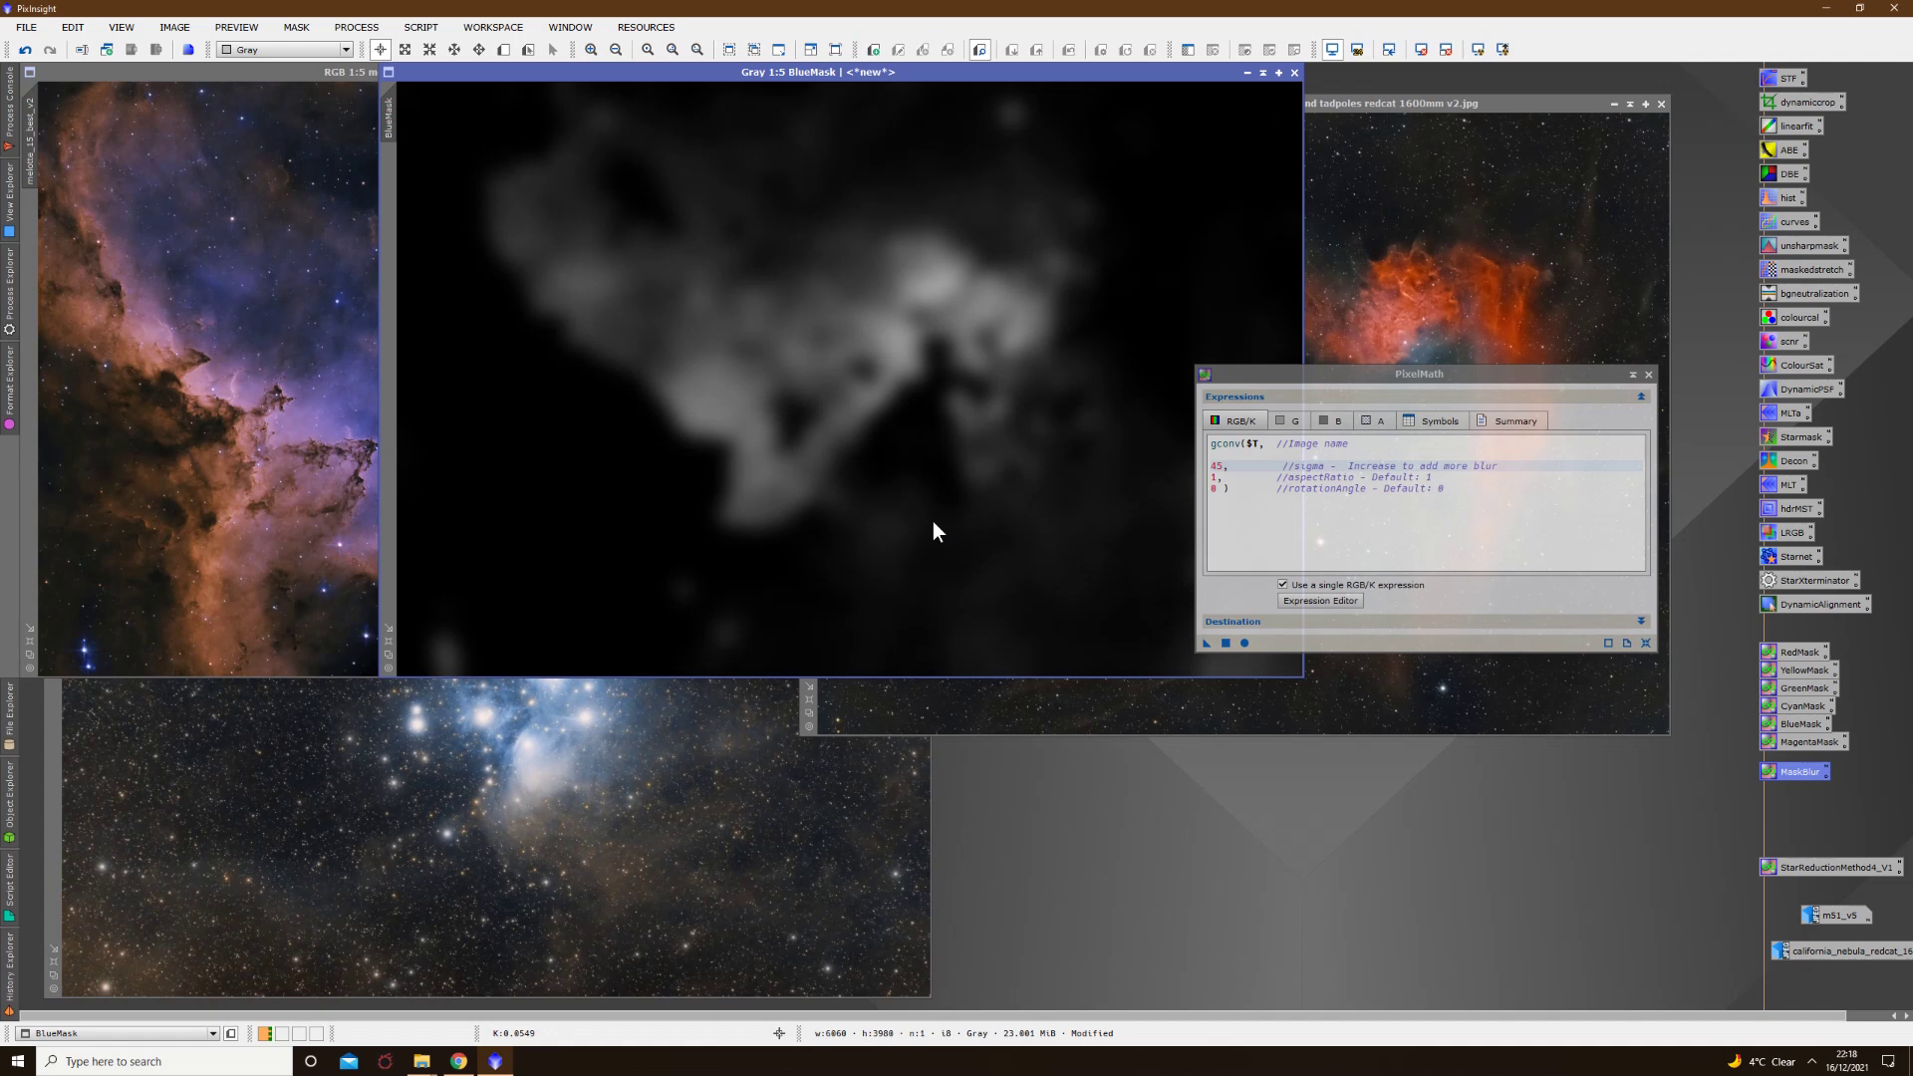
left_click_drag(1213, 641, 688, 405)
Step: Set the blurred BlueMask as the mask of the Melotte 15 image and start CurvesTransformation with a real-time preview
left_click_drag(386, 135, 30, 204)
left_click(257, 347)
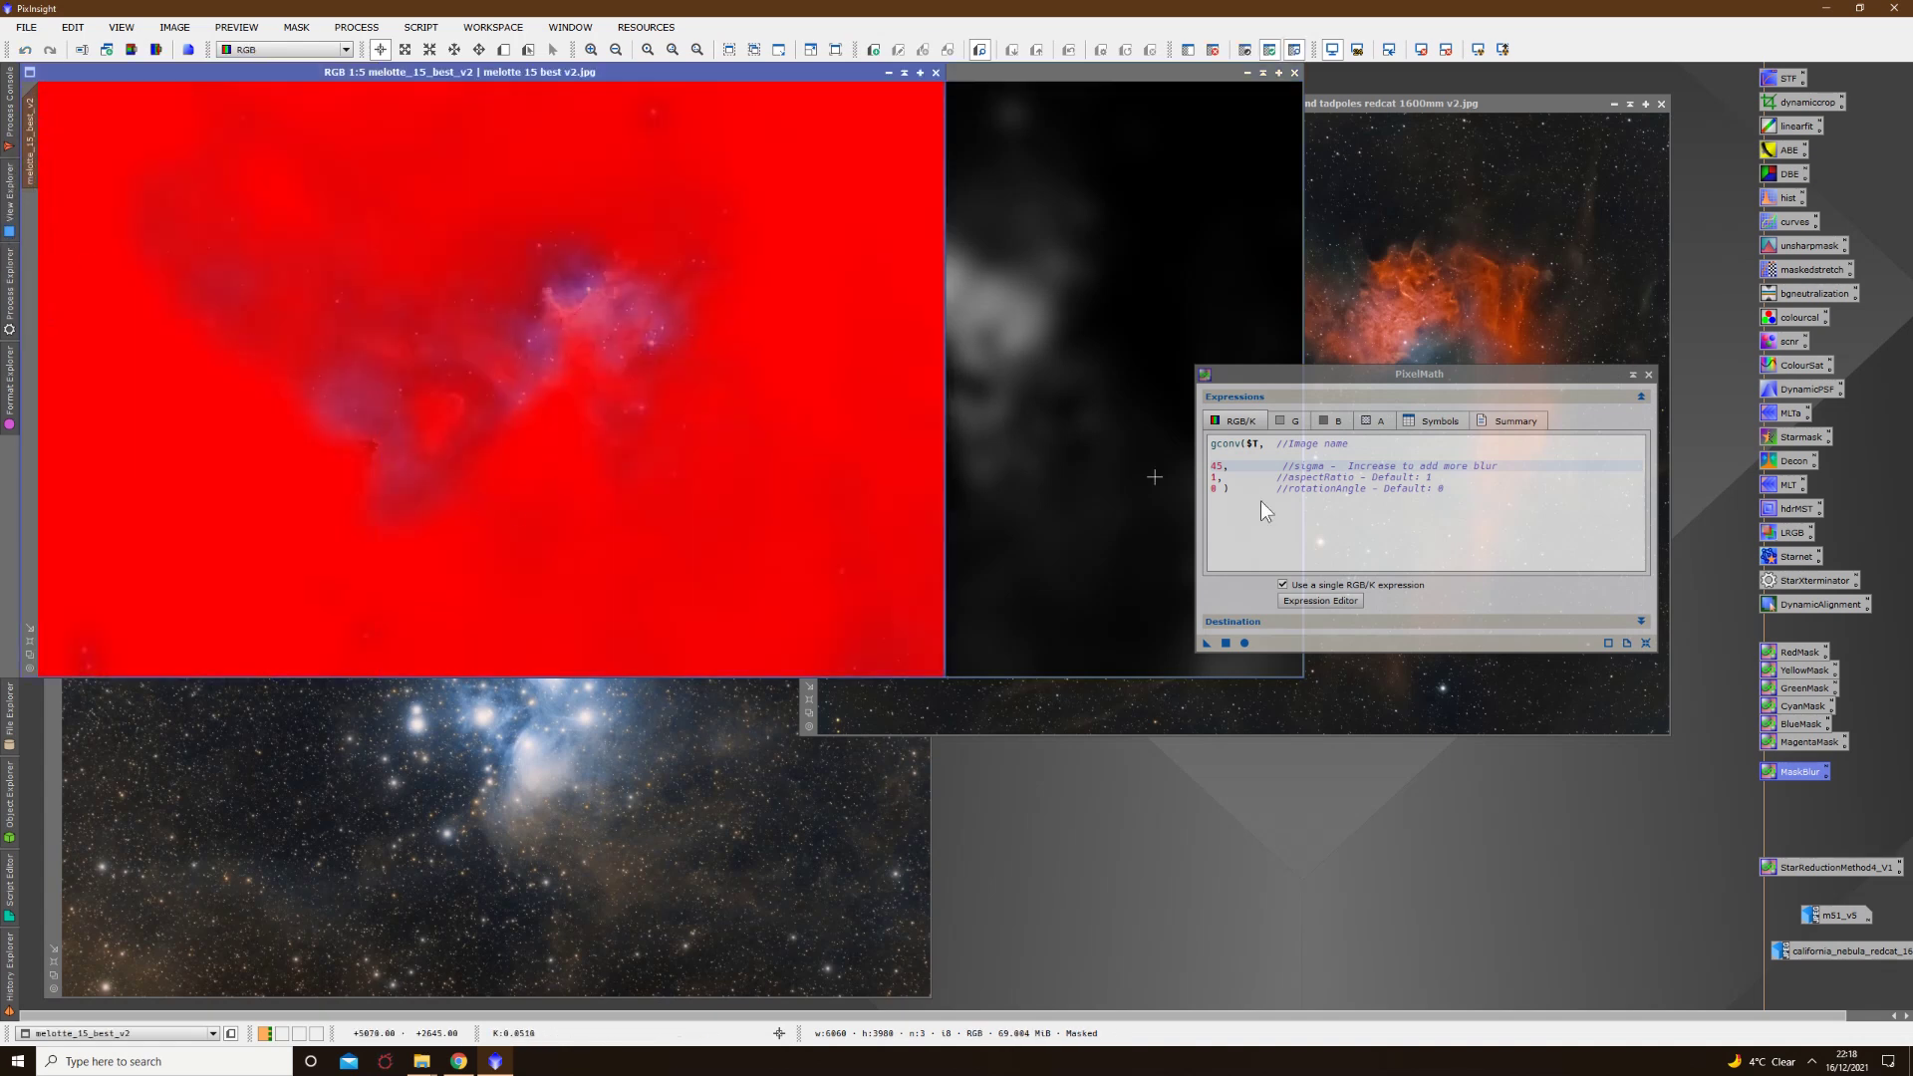
double_click(1793, 222)
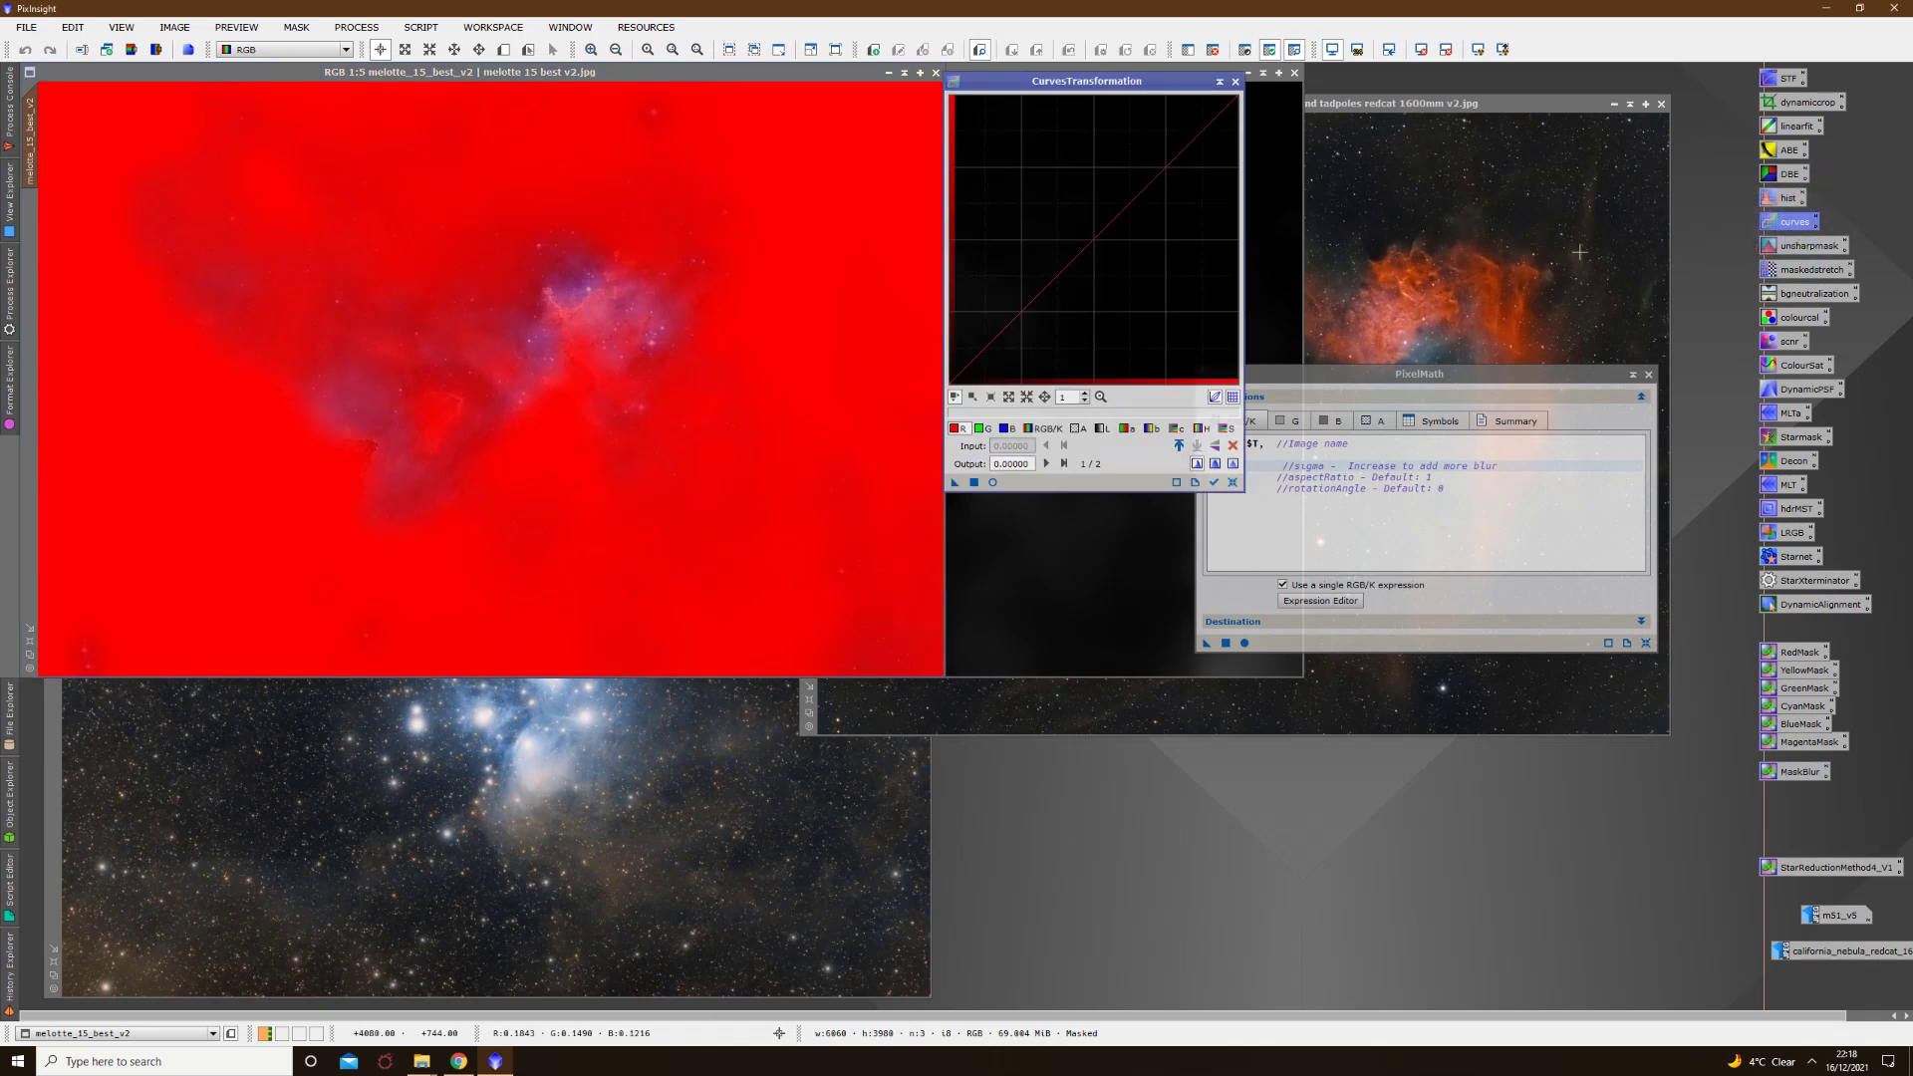
left_click(993, 482)
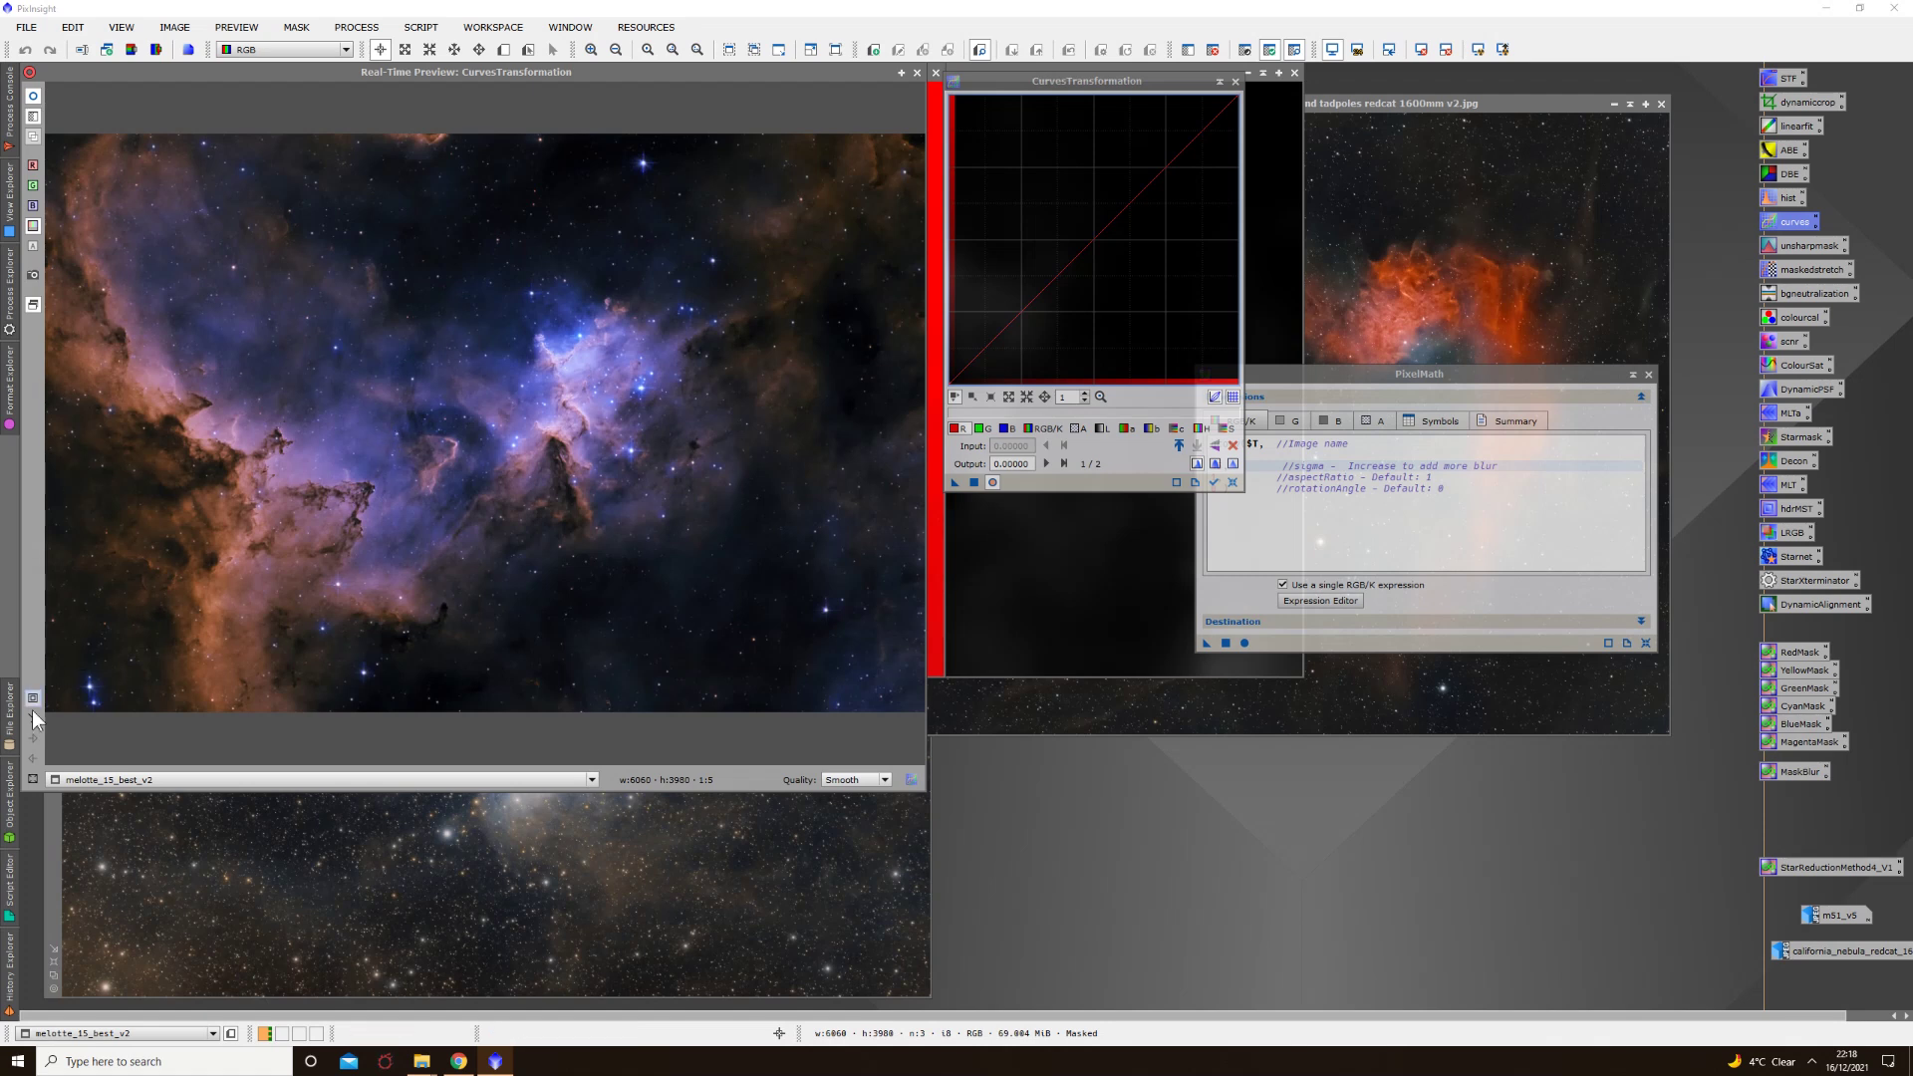
Step: Lower the red curve to about input 0.66, output 0.38, and apply it to the masked Melotte 15 image
left_click_drag(273, 340, 716, 565)
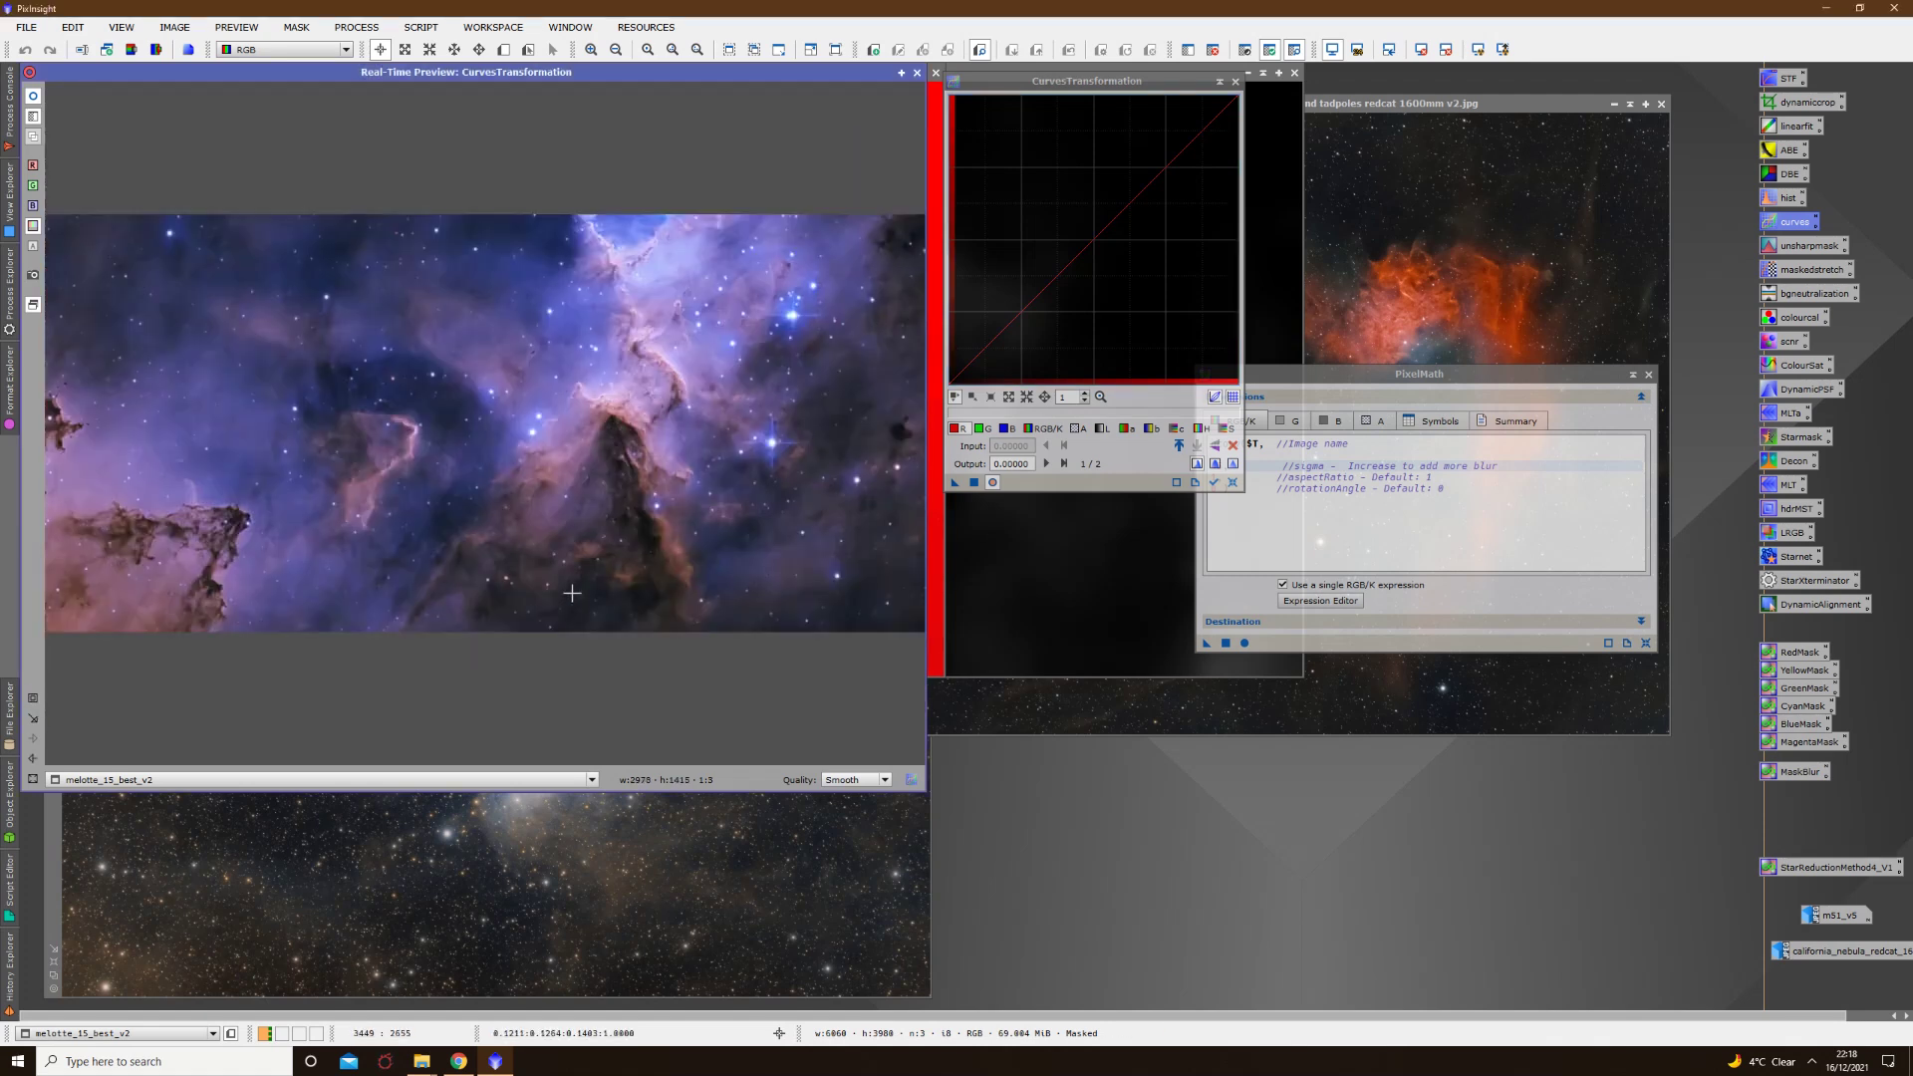
left_click_drag(1126, 207, 1139, 273)
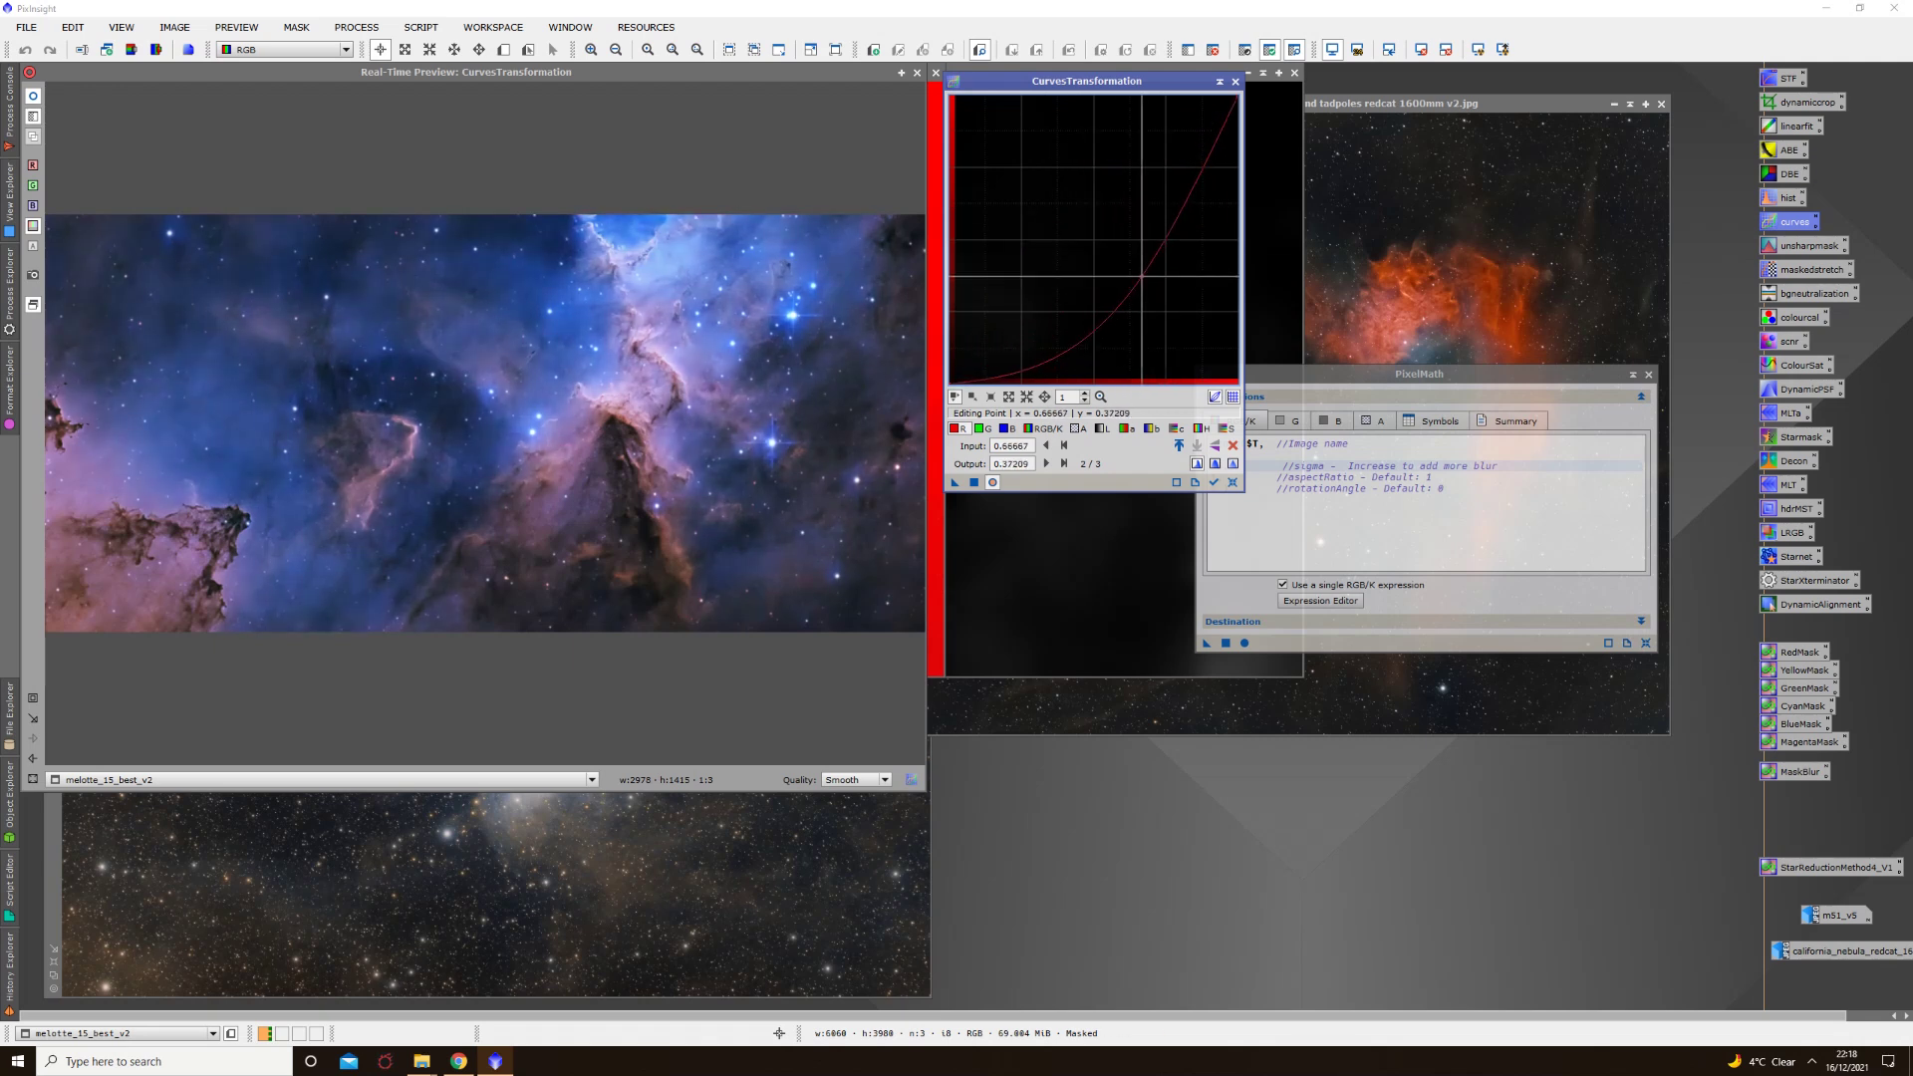
left_click(35, 100)
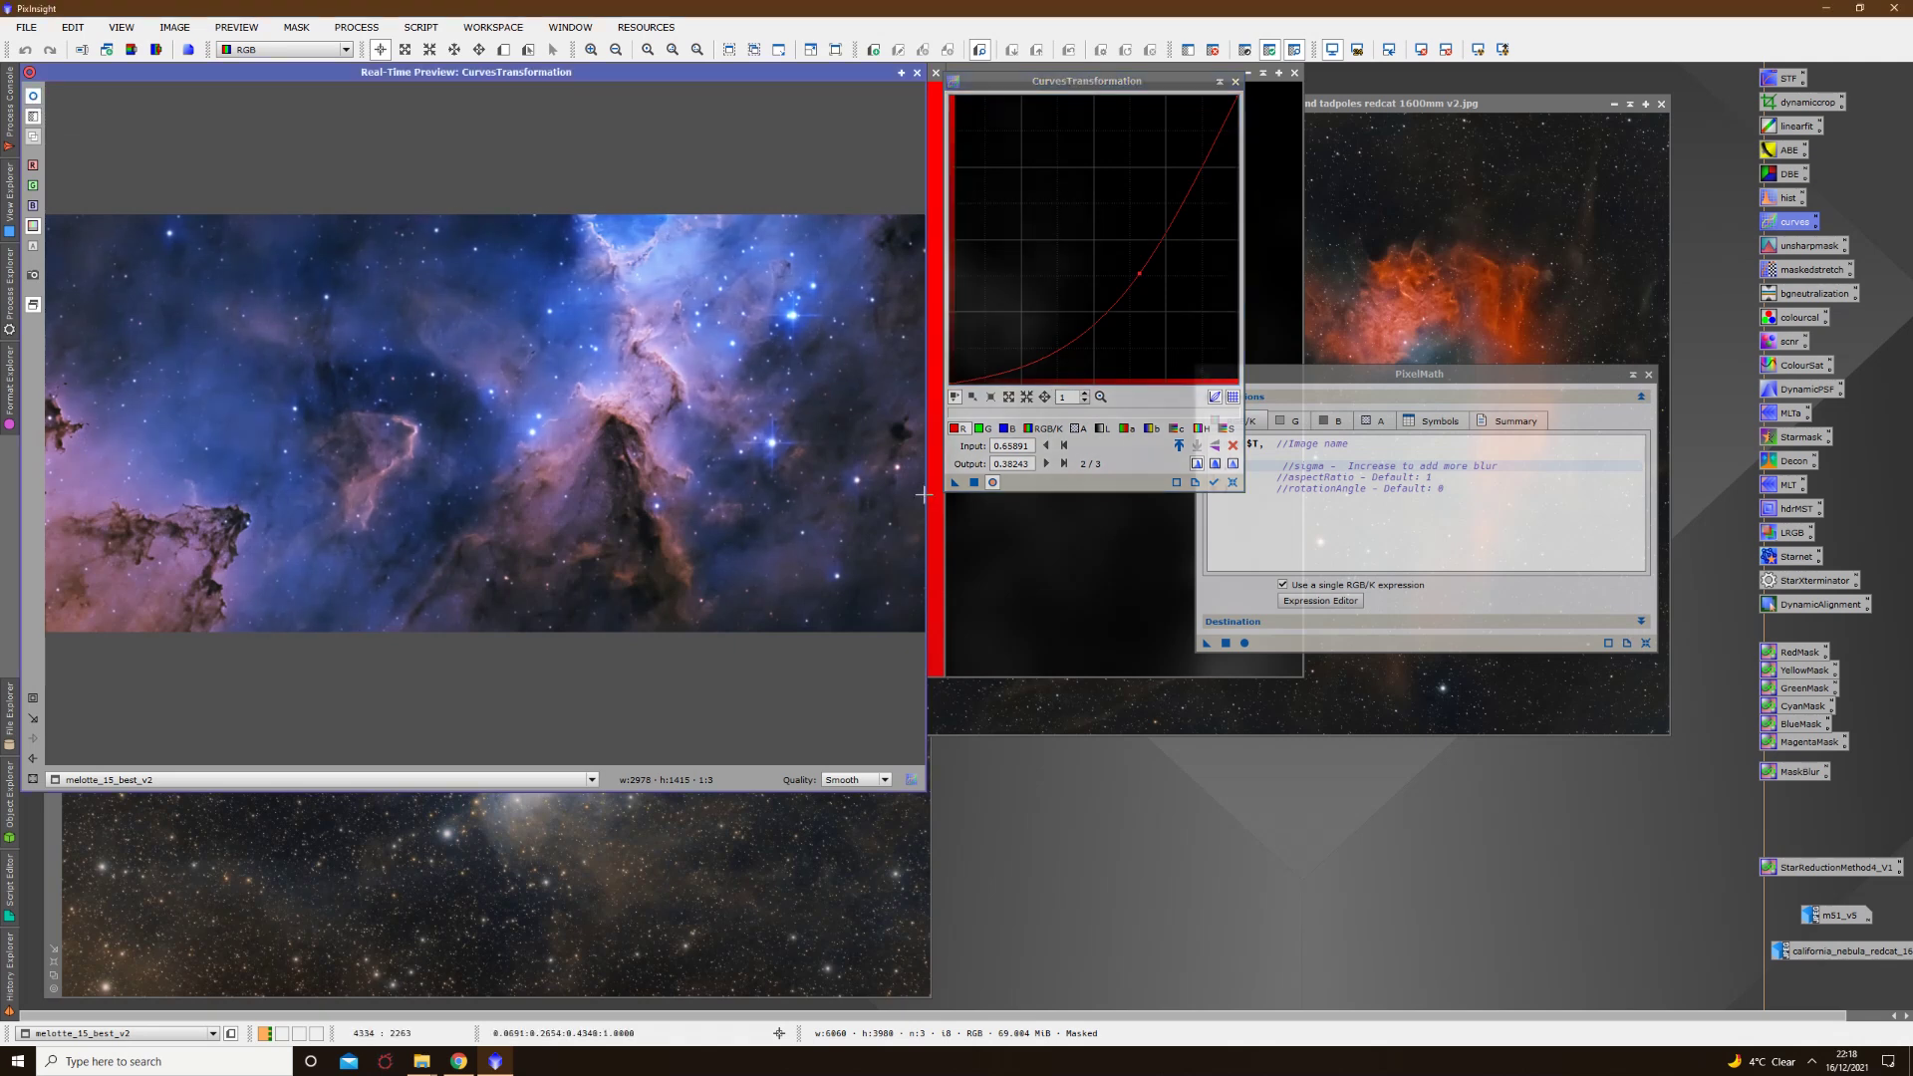
left_click(973, 482)
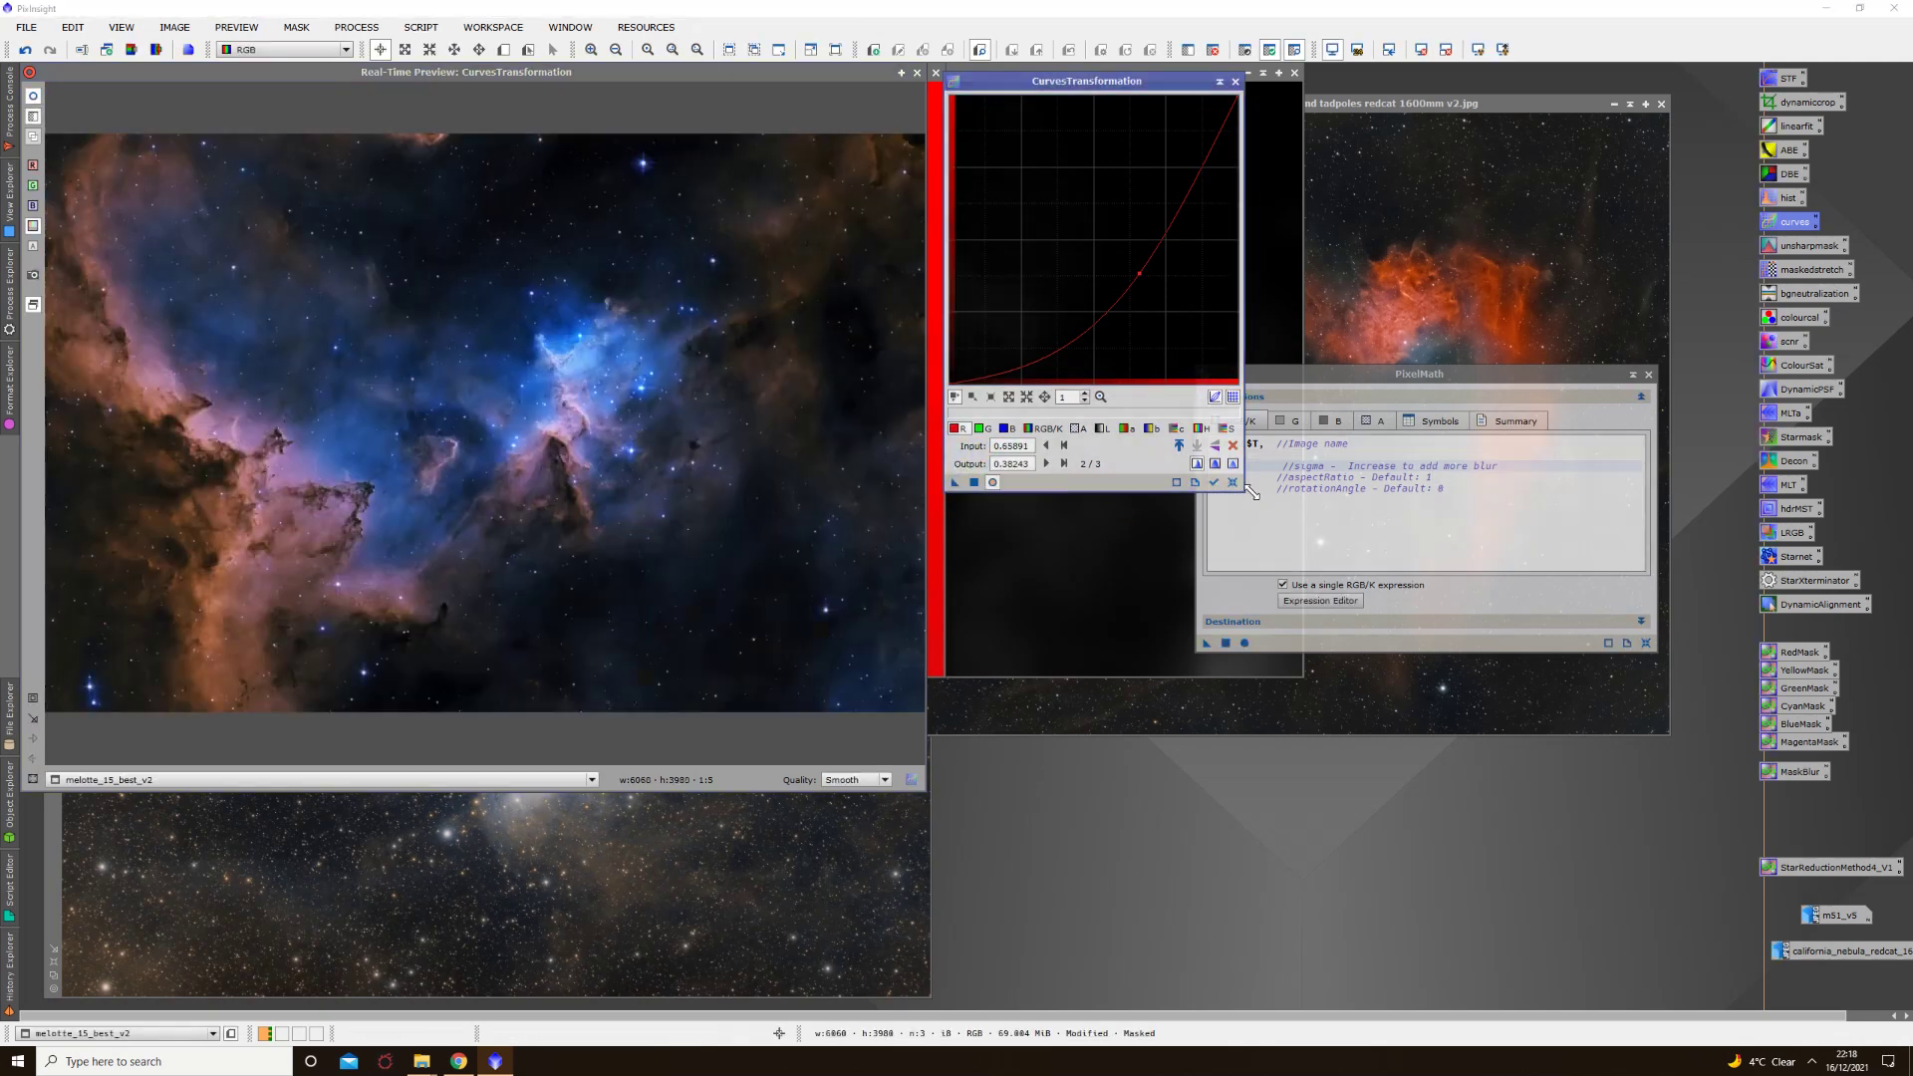
Step: Reset the curves, close the real-time preview and remove the mask from the Melotte 15 image
left_click(1232, 482)
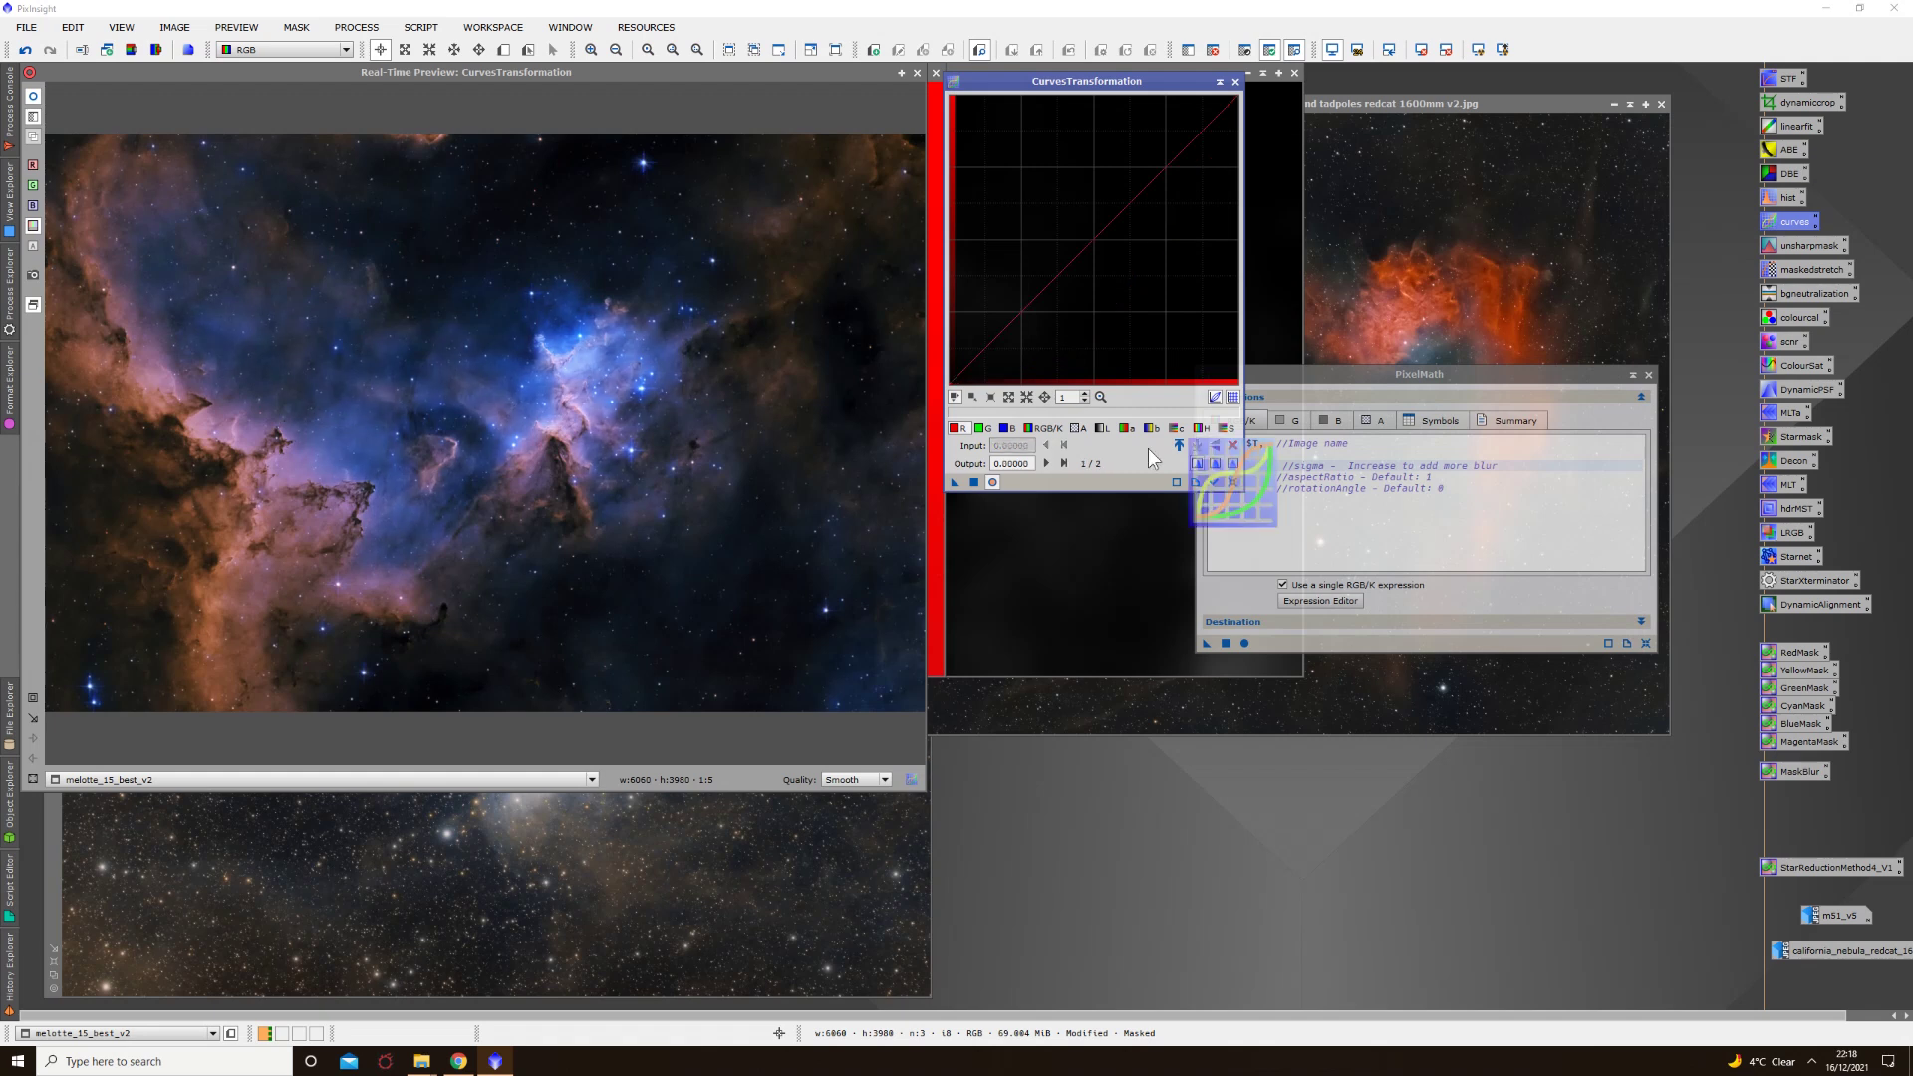
left_click(916, 72)
right_click(591, 282)
mouse_move(729, 449)
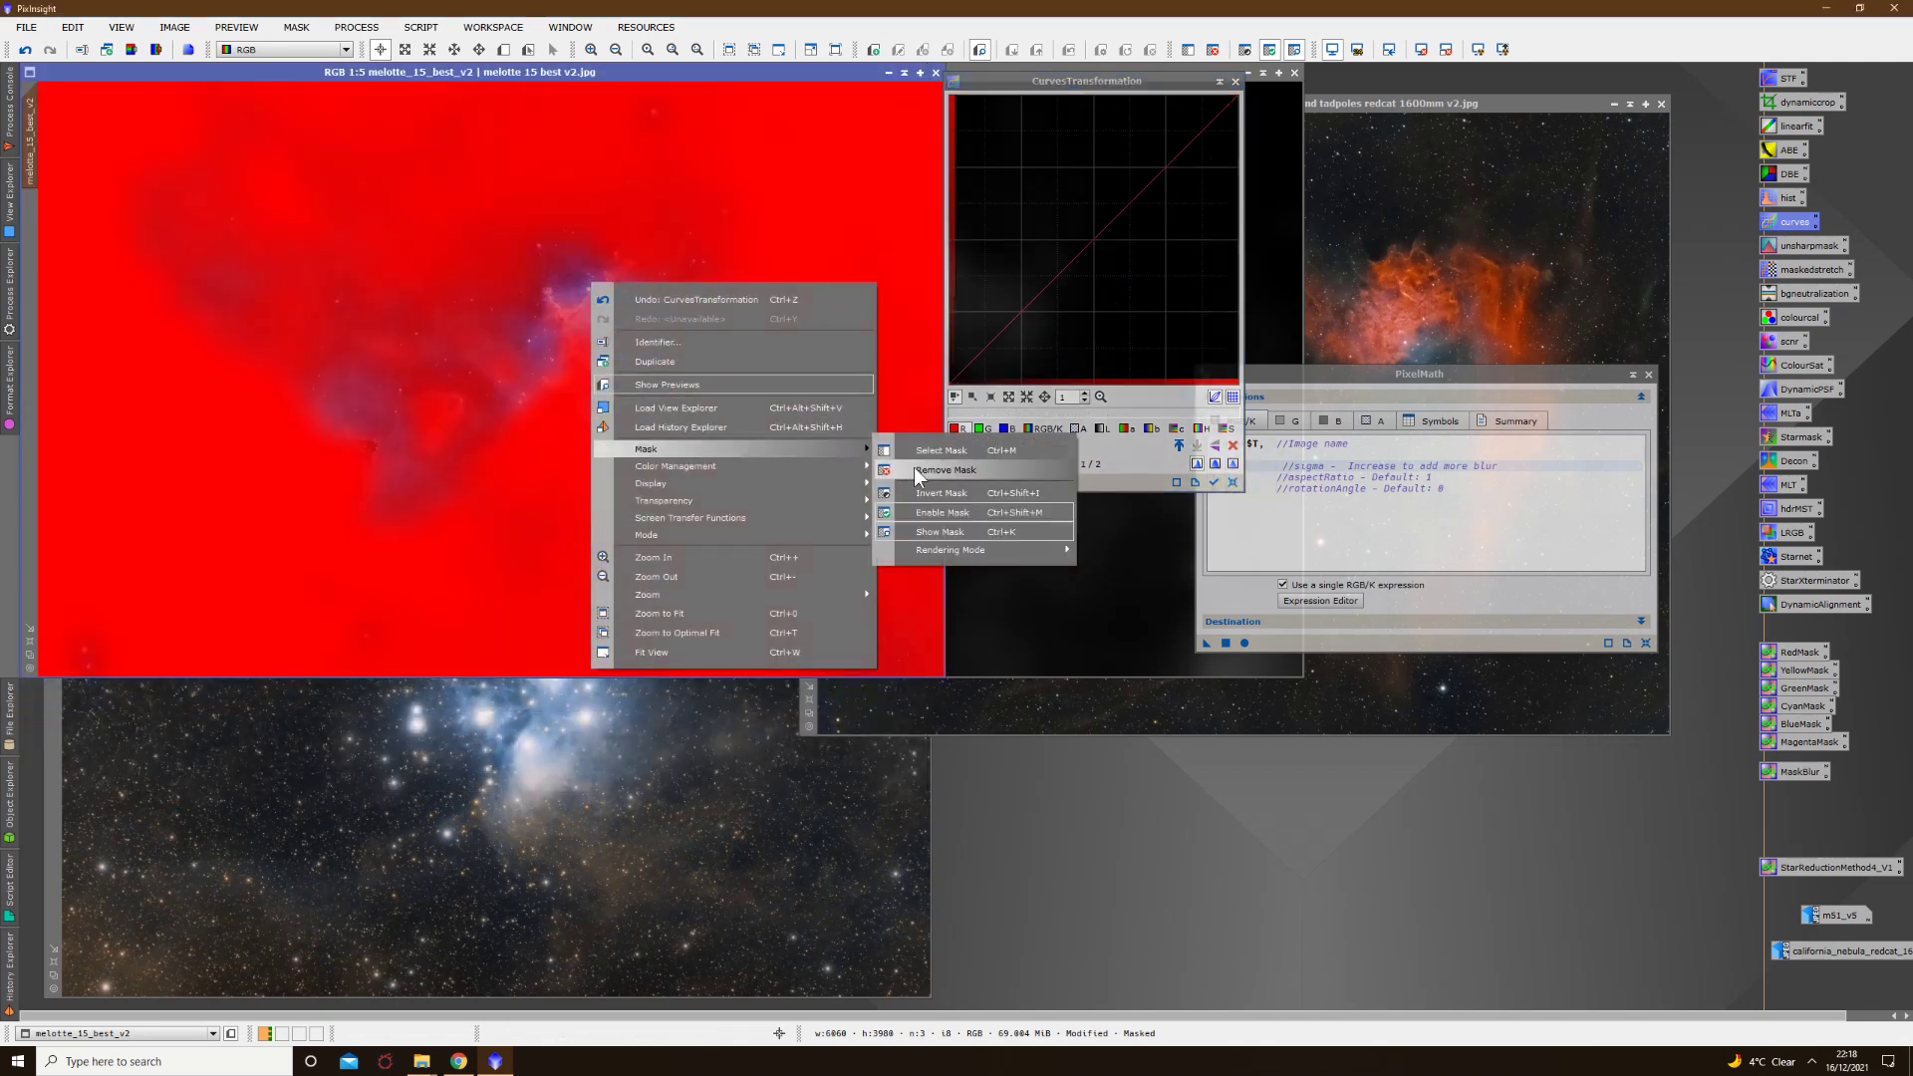
left_click(912, 468)
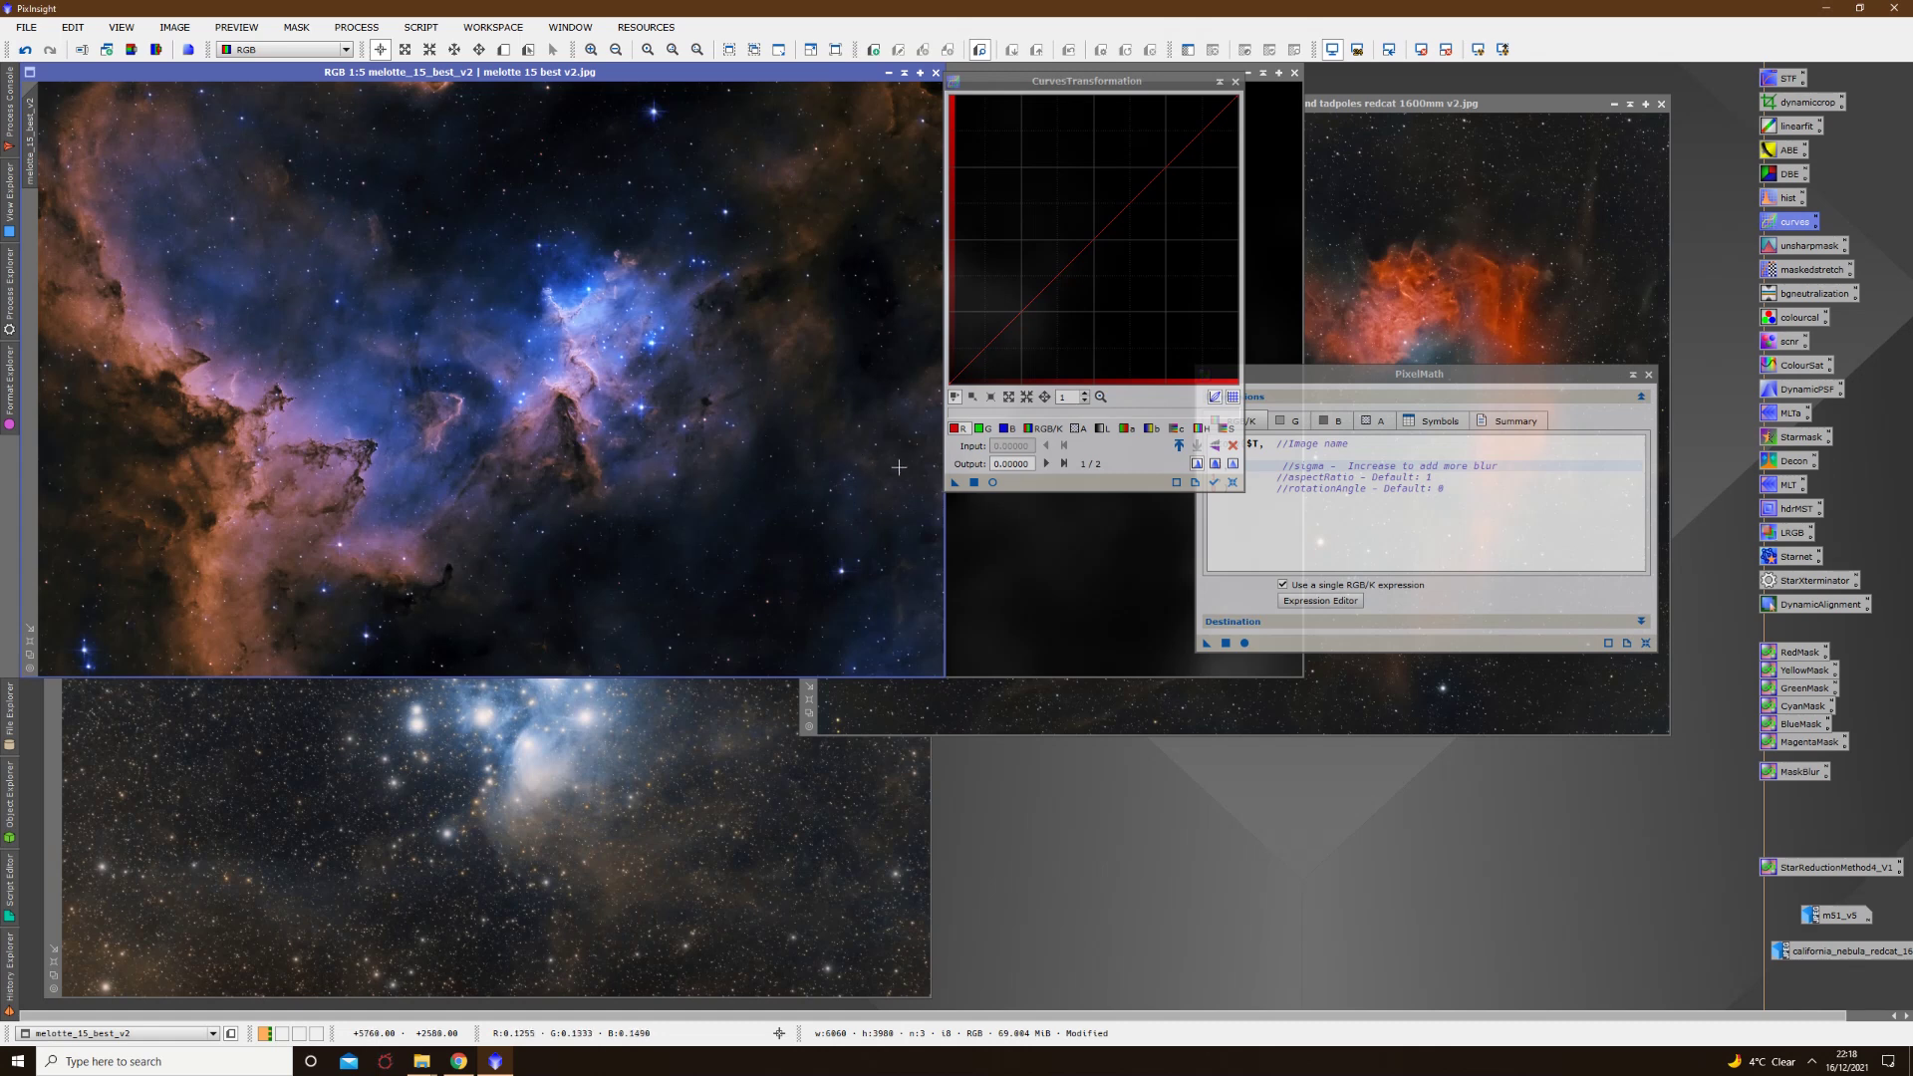
Step: Generate a red colour mask from the Melotte 15 image and blur it with MaskBlur at sigma 55
double_click(1780, 649)
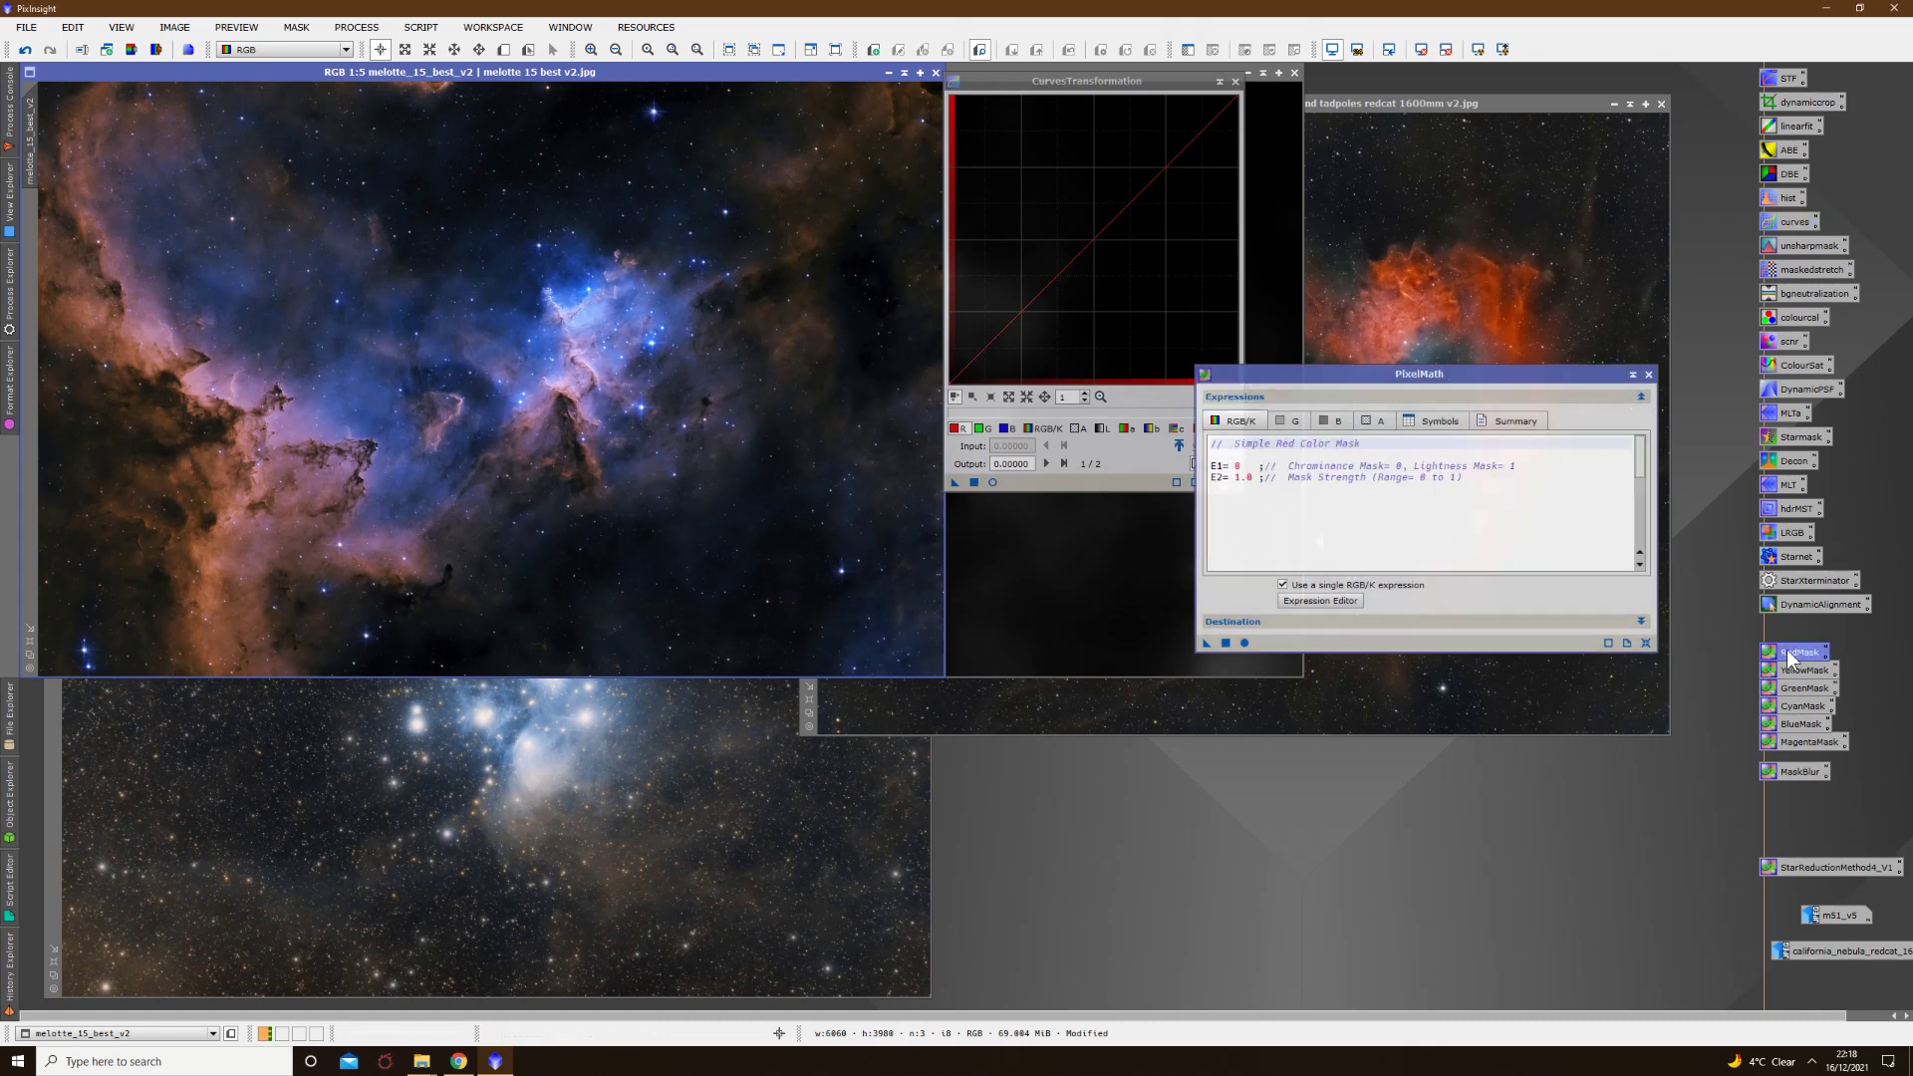
left_click_drag(1208, 646, 378, 516)
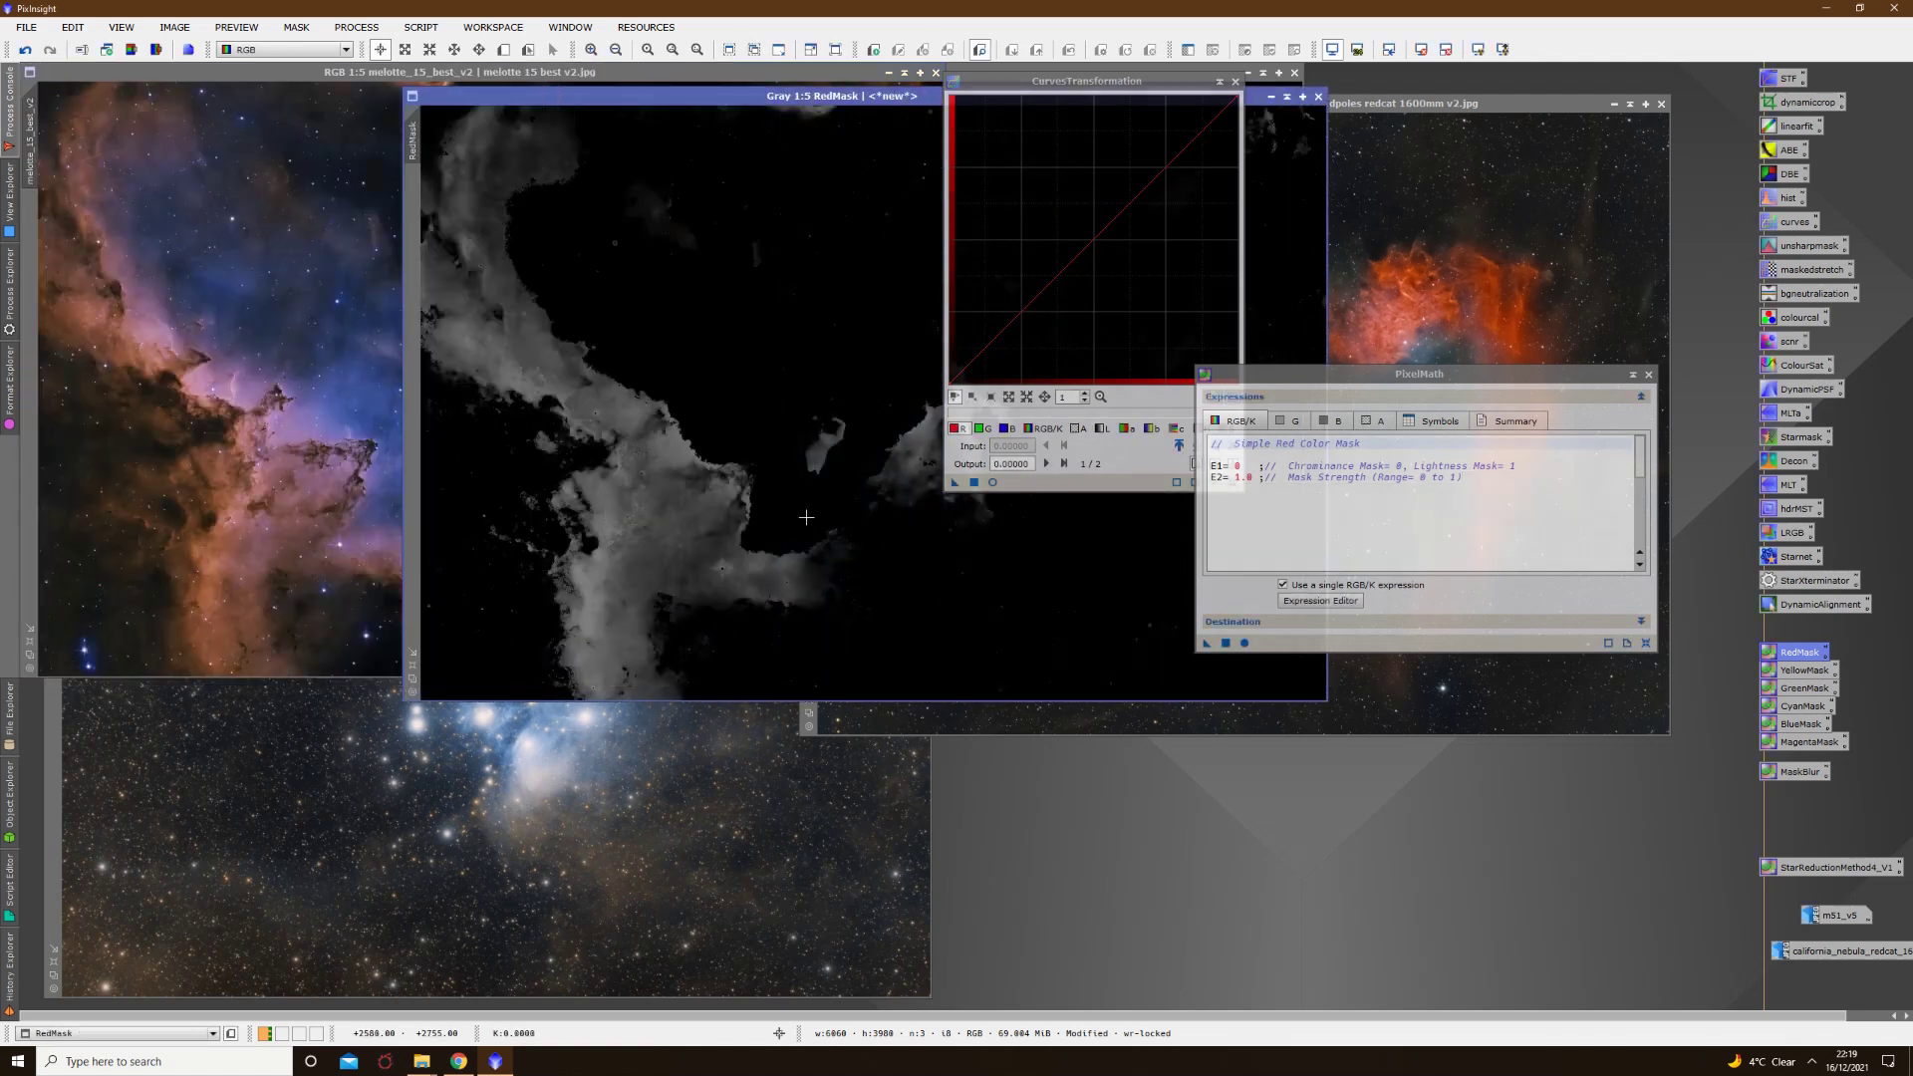
double_click(1810, 776)
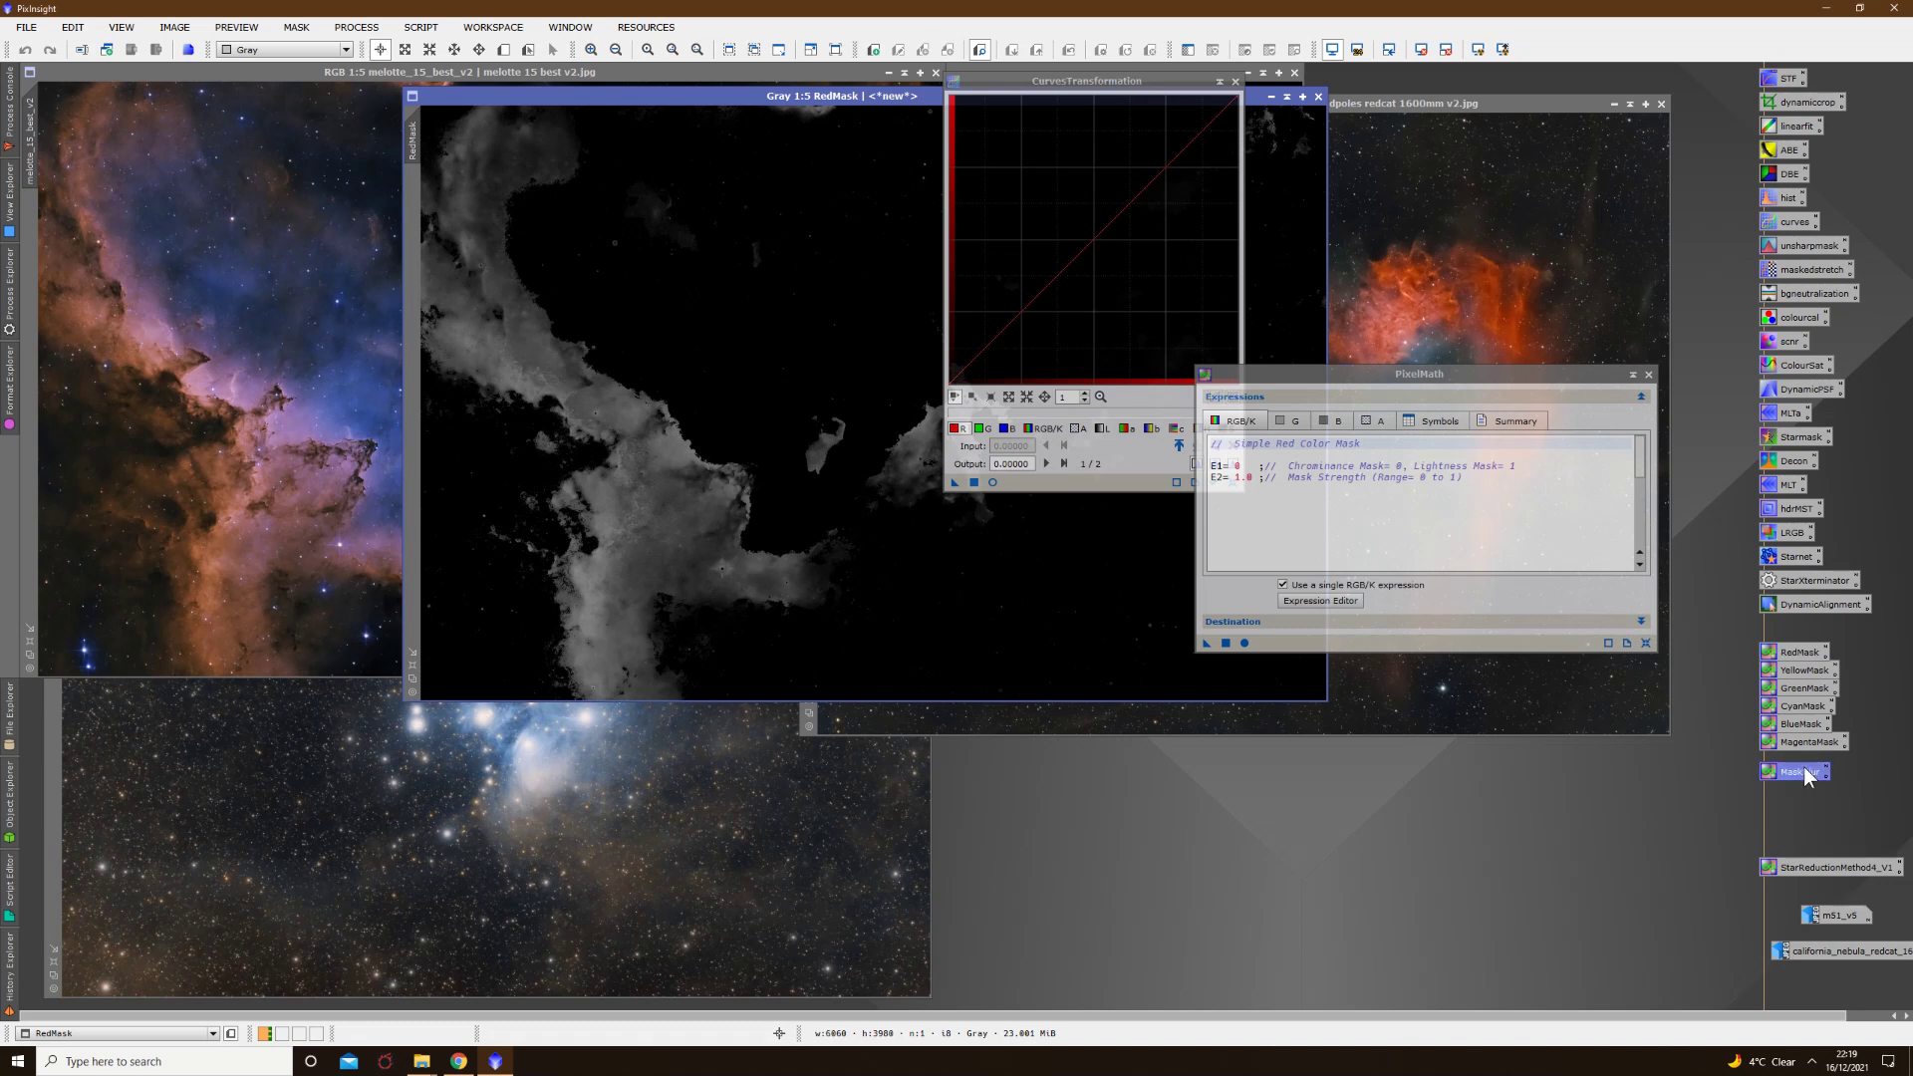
left_click(1220, 470)
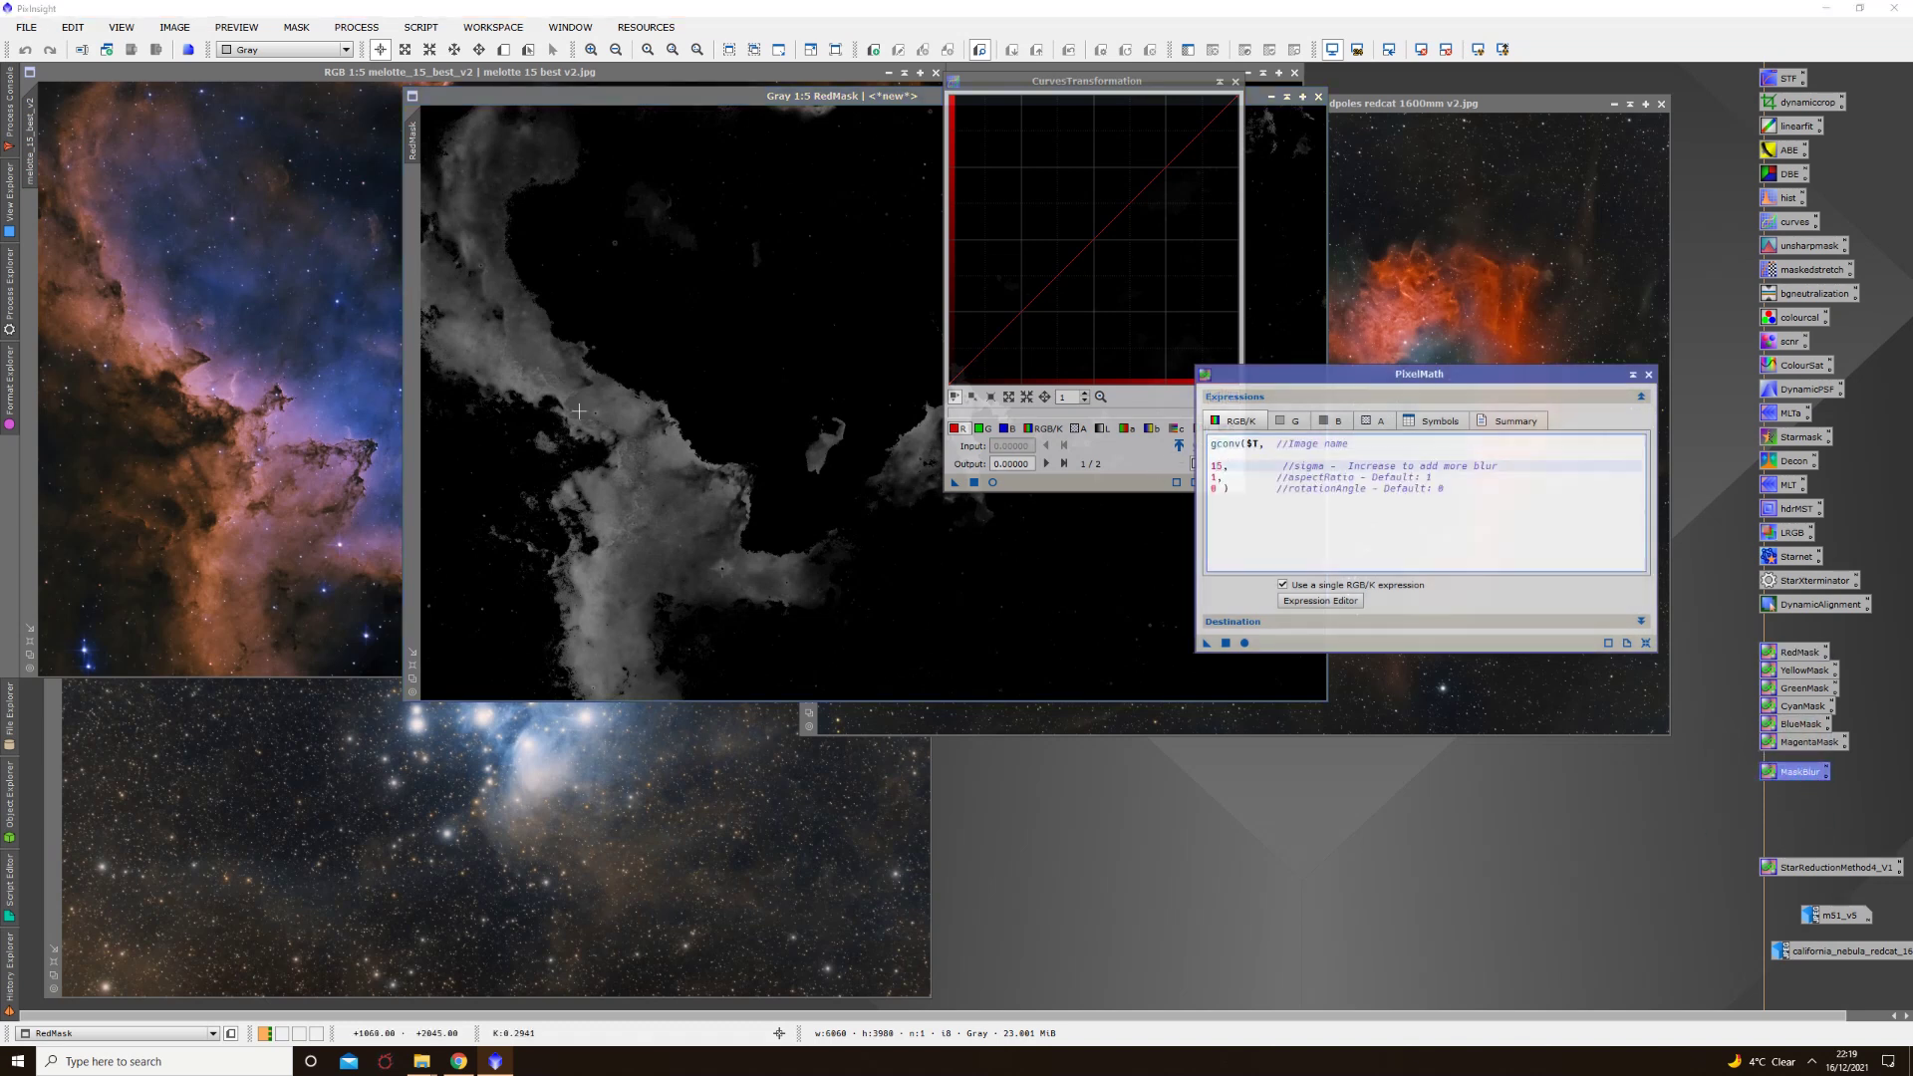
key("BackSpace")
type("5")
left_click_drag(1207, 644, 677, 503)
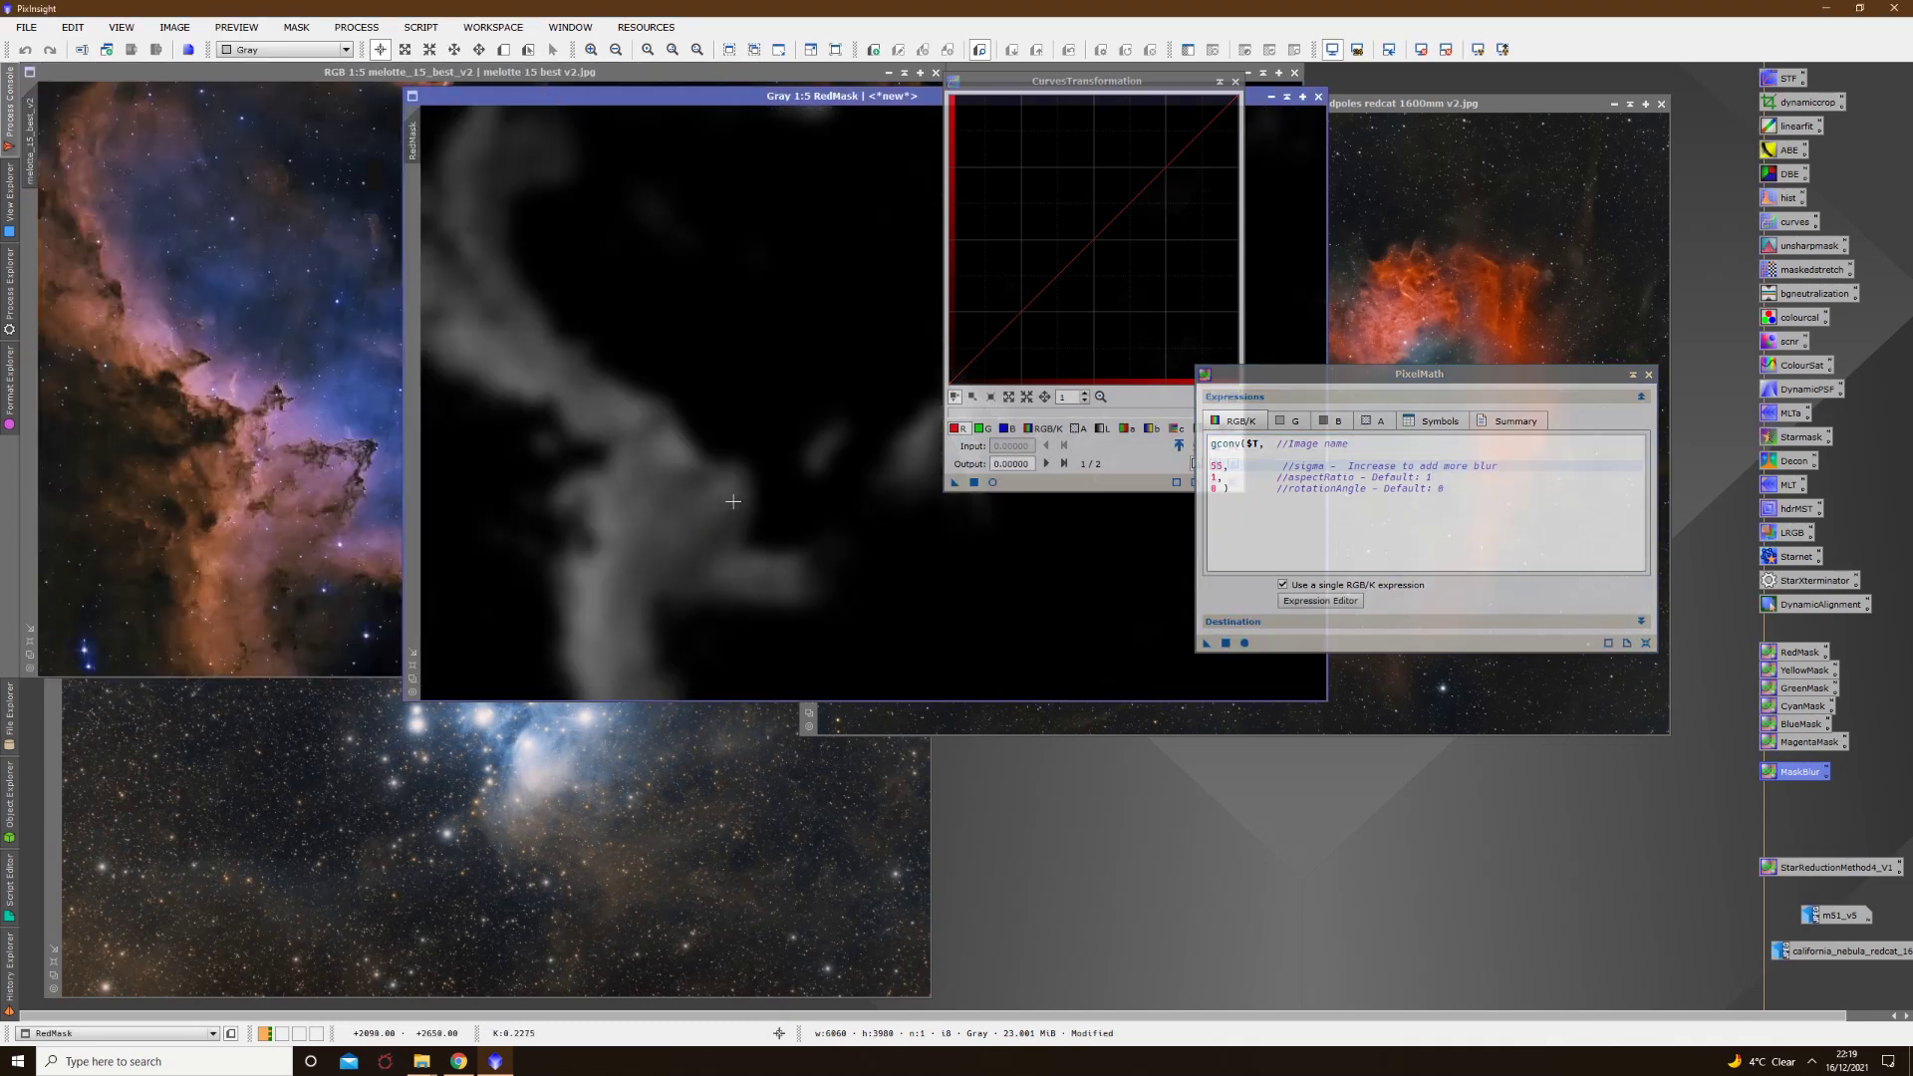
Step: Set the blurred RedMask as the mask of the Melotte 15 image and open the real-time curves preview
left_click_drag(412, 139, 35, 246)
left_click(478, 299)
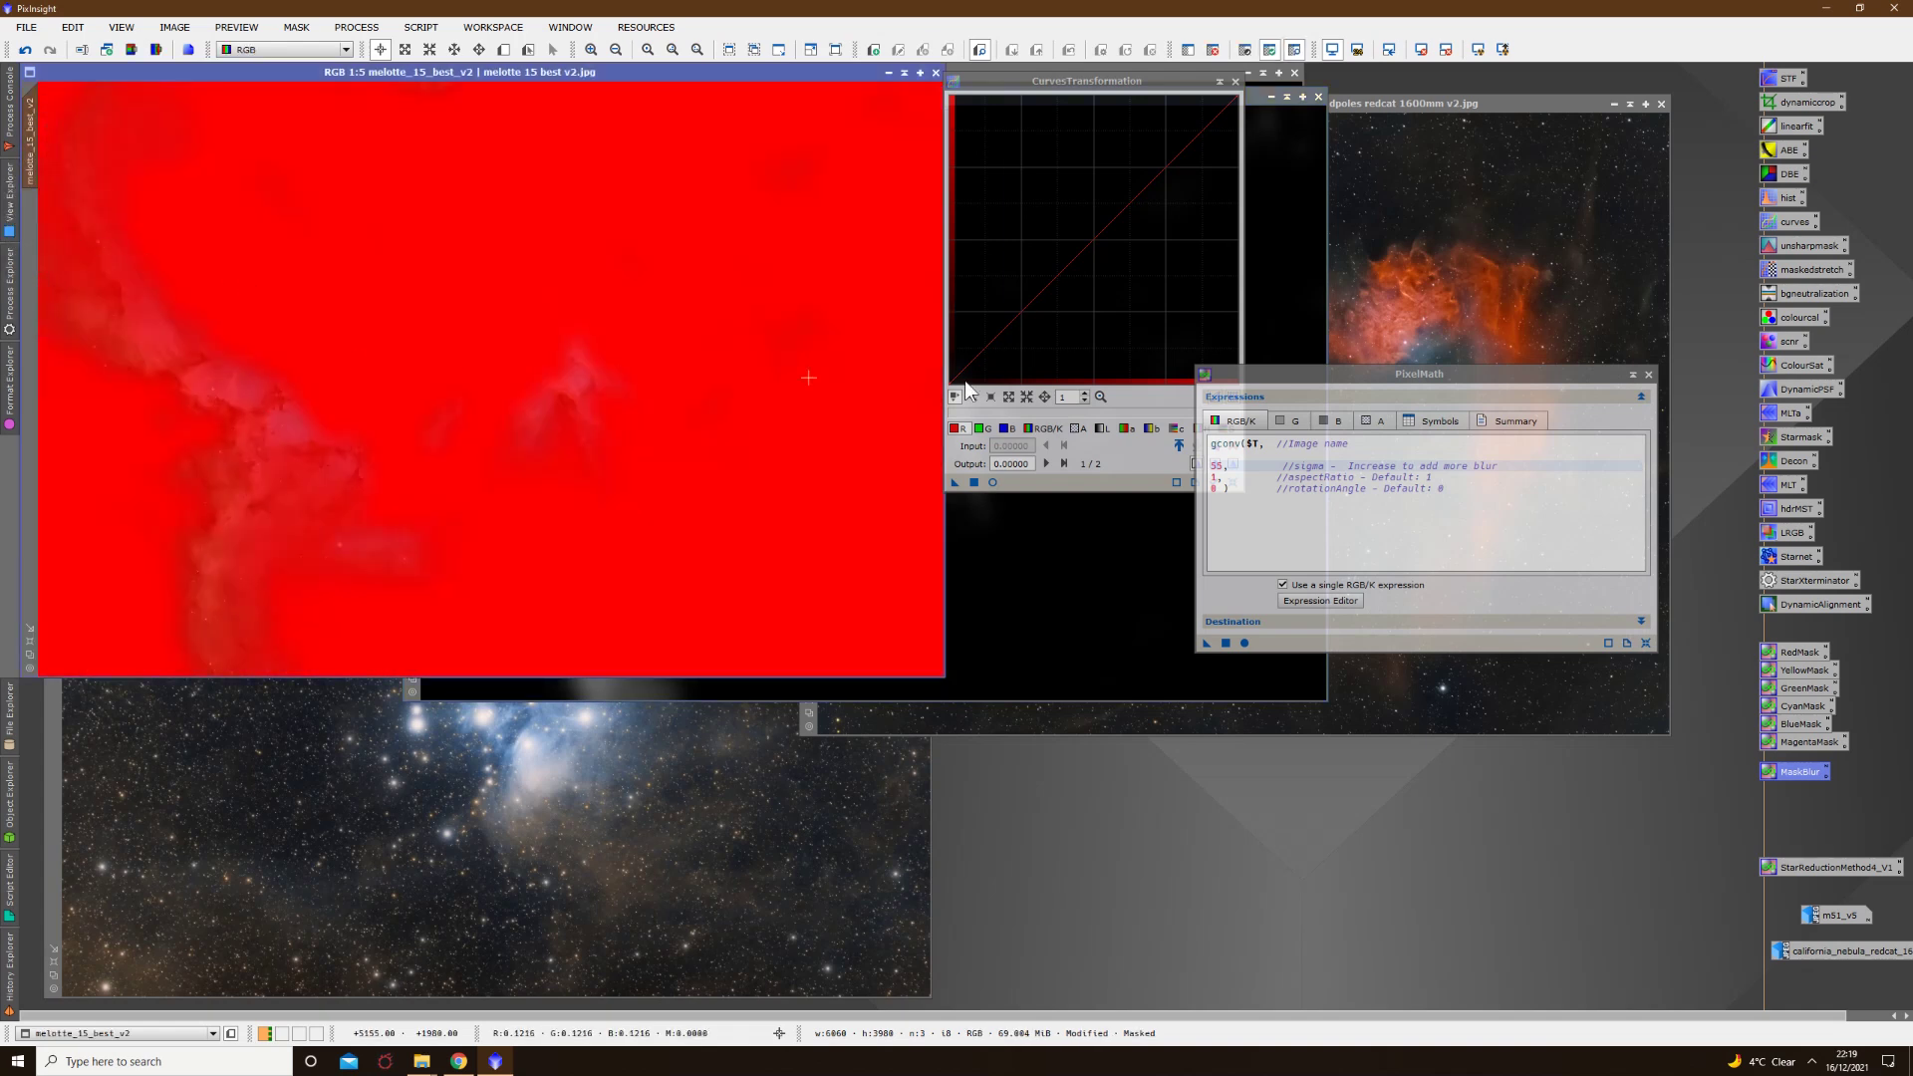
left_click(994, 482)
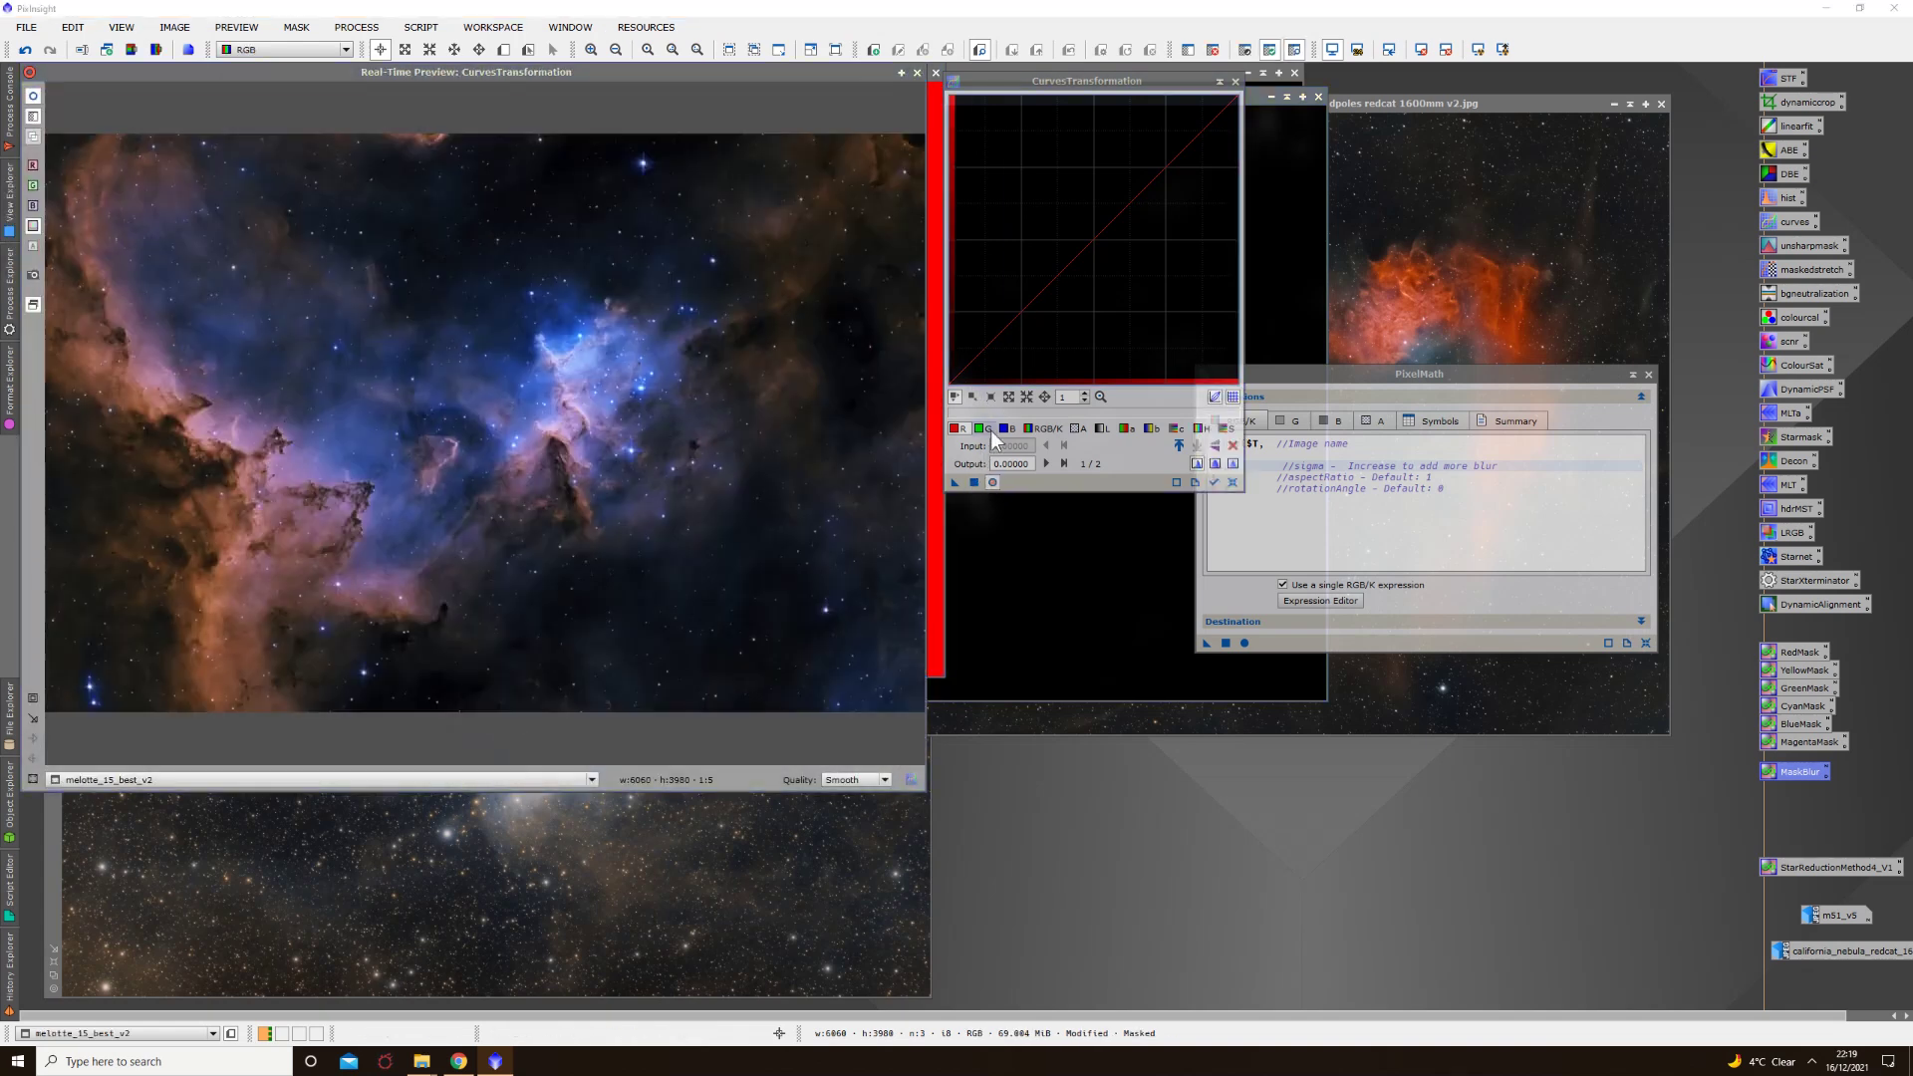
Step: Raise the red curve to about input 0.40, output 0.63, and lower blue to about 0.61, 0.38 and green to about 0.51, 0.43
left_click_drag(1066, 235, 1138, 269)
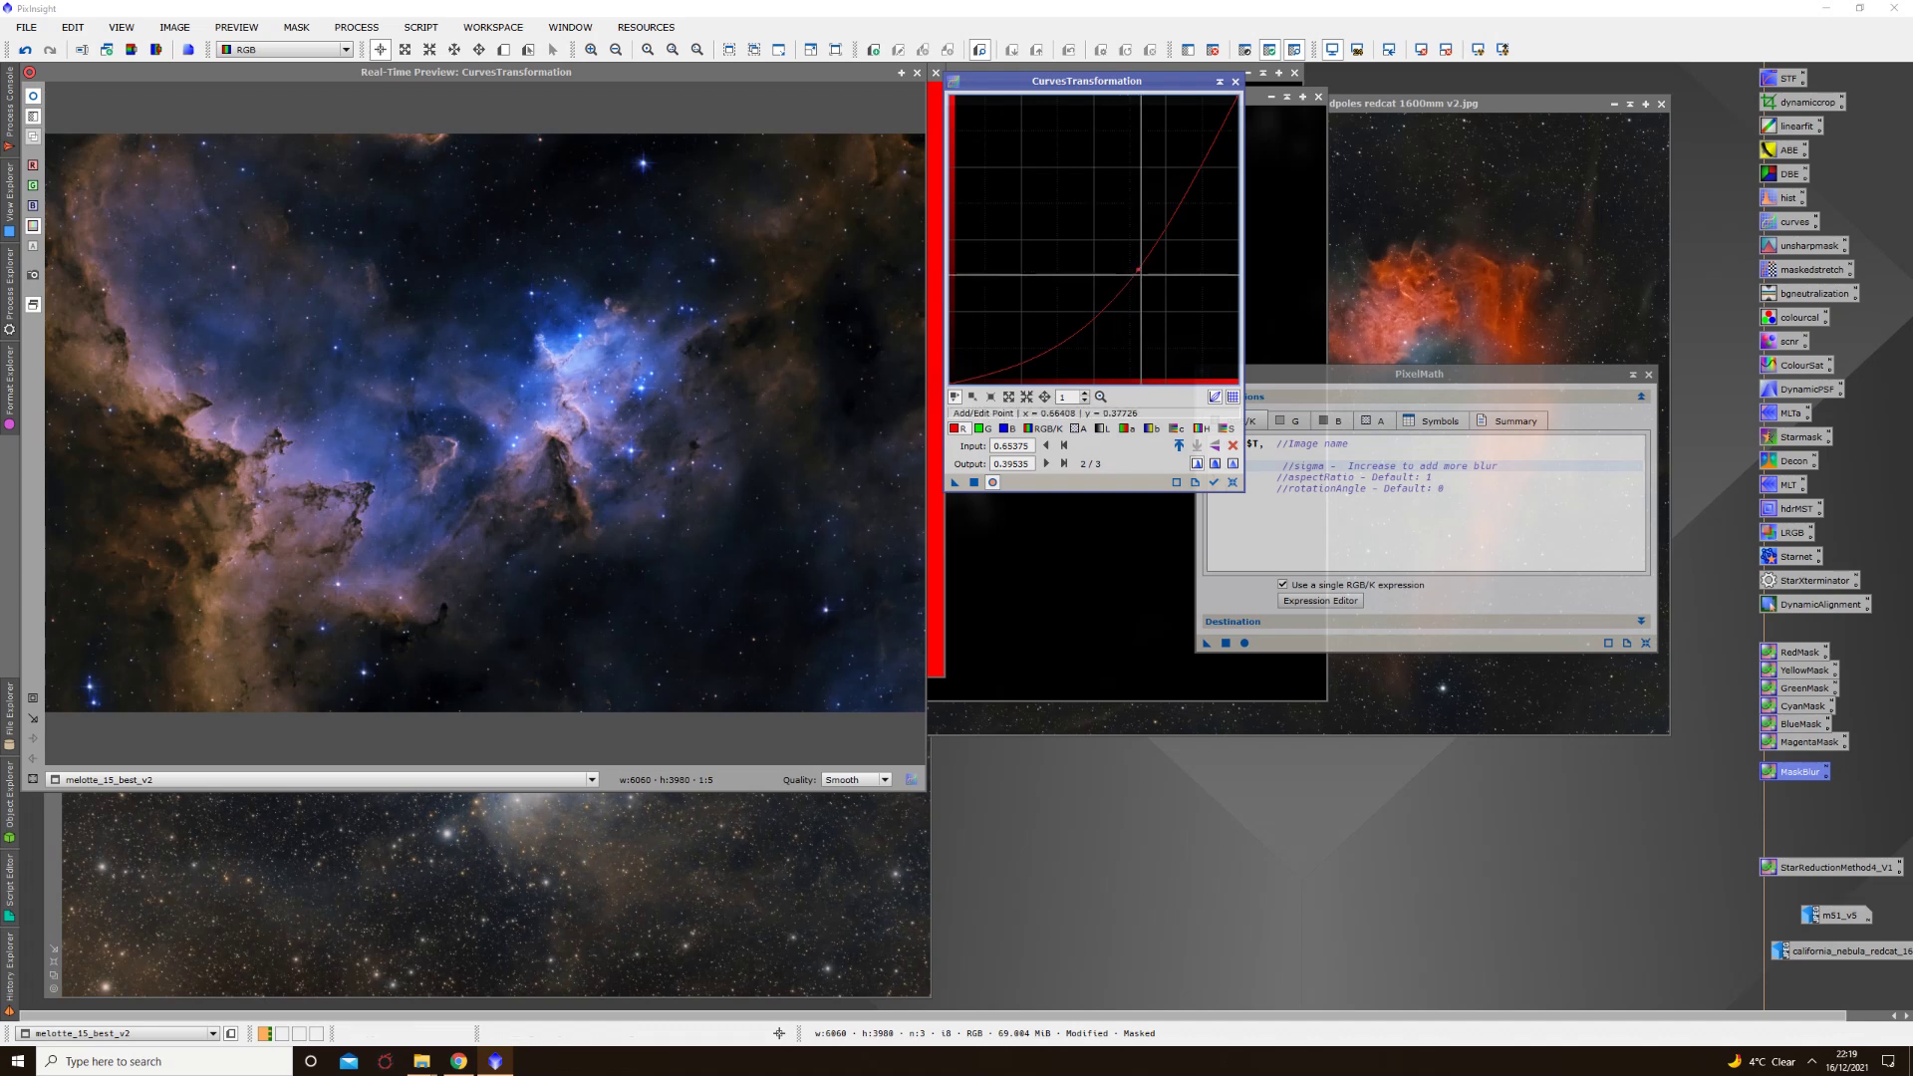
left_click_drag(1138, 269, 1065, 203)
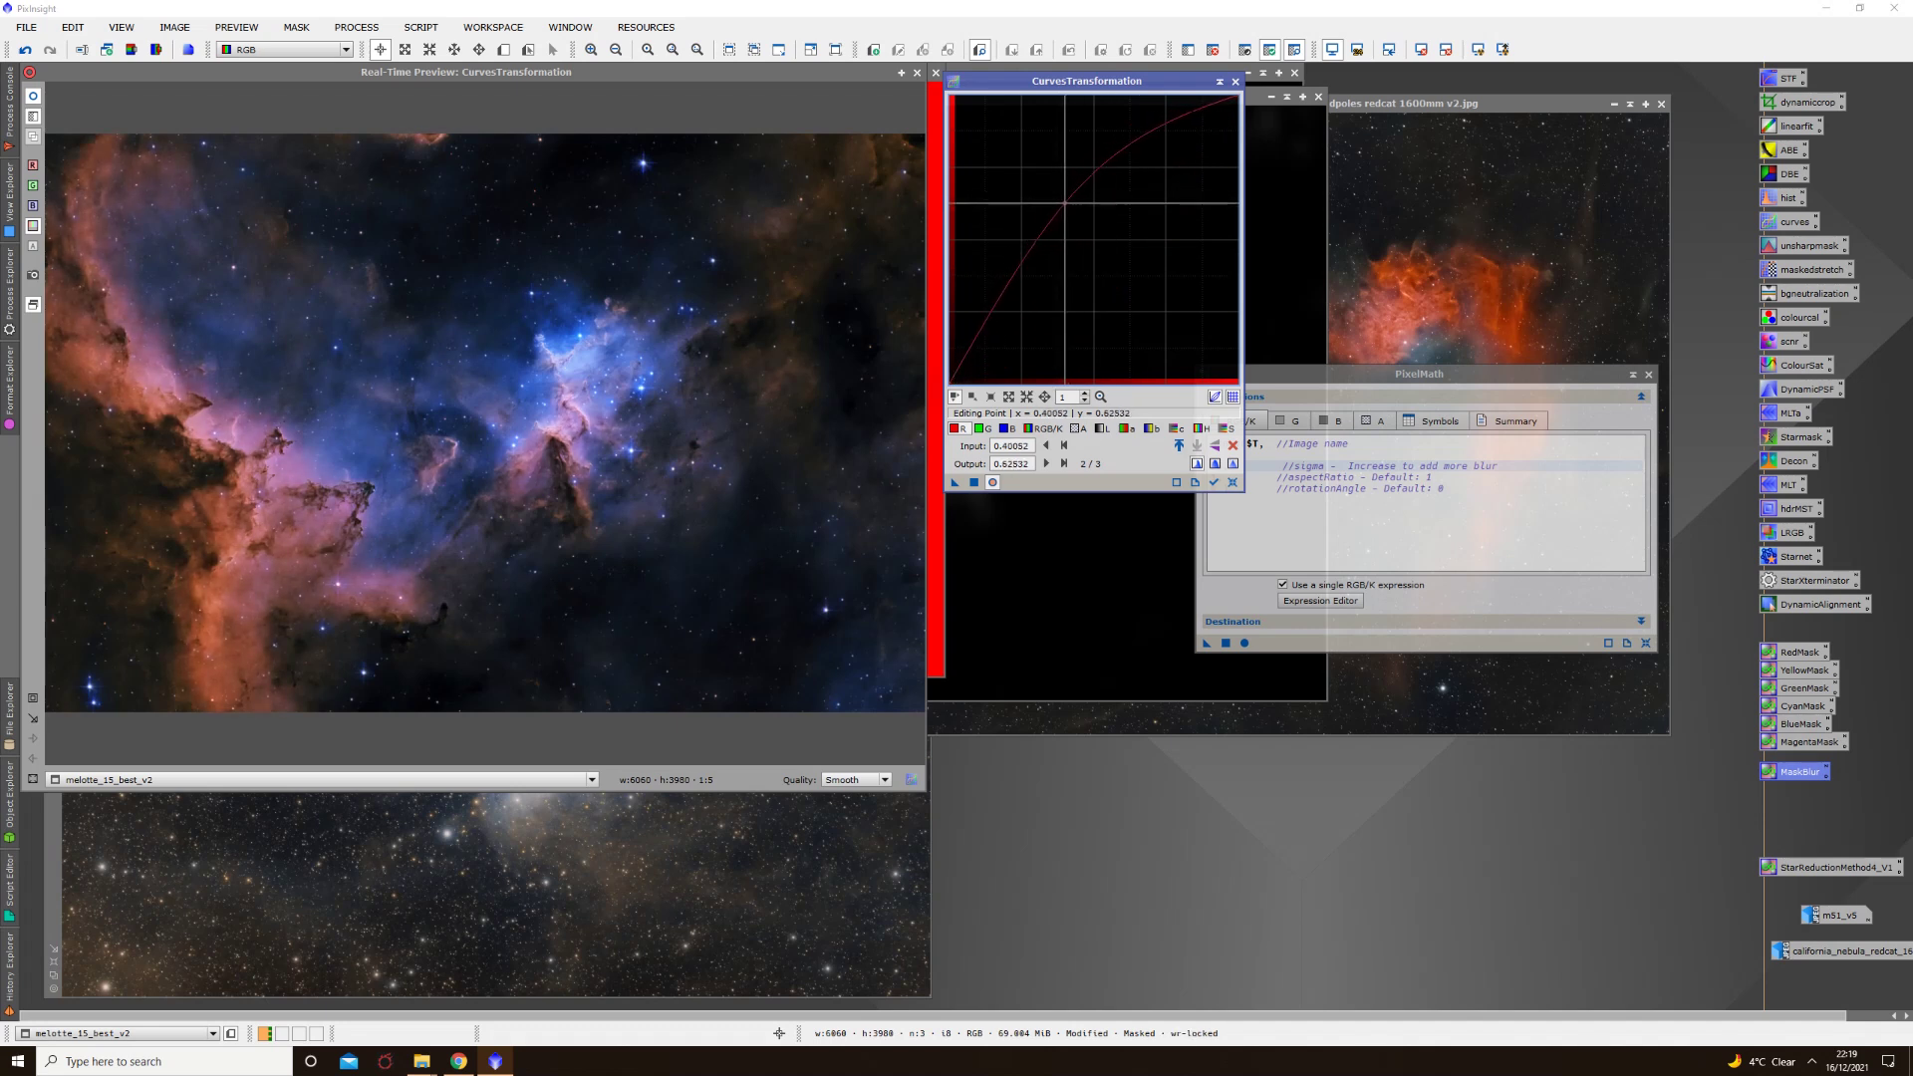
left_click(1006, 428)
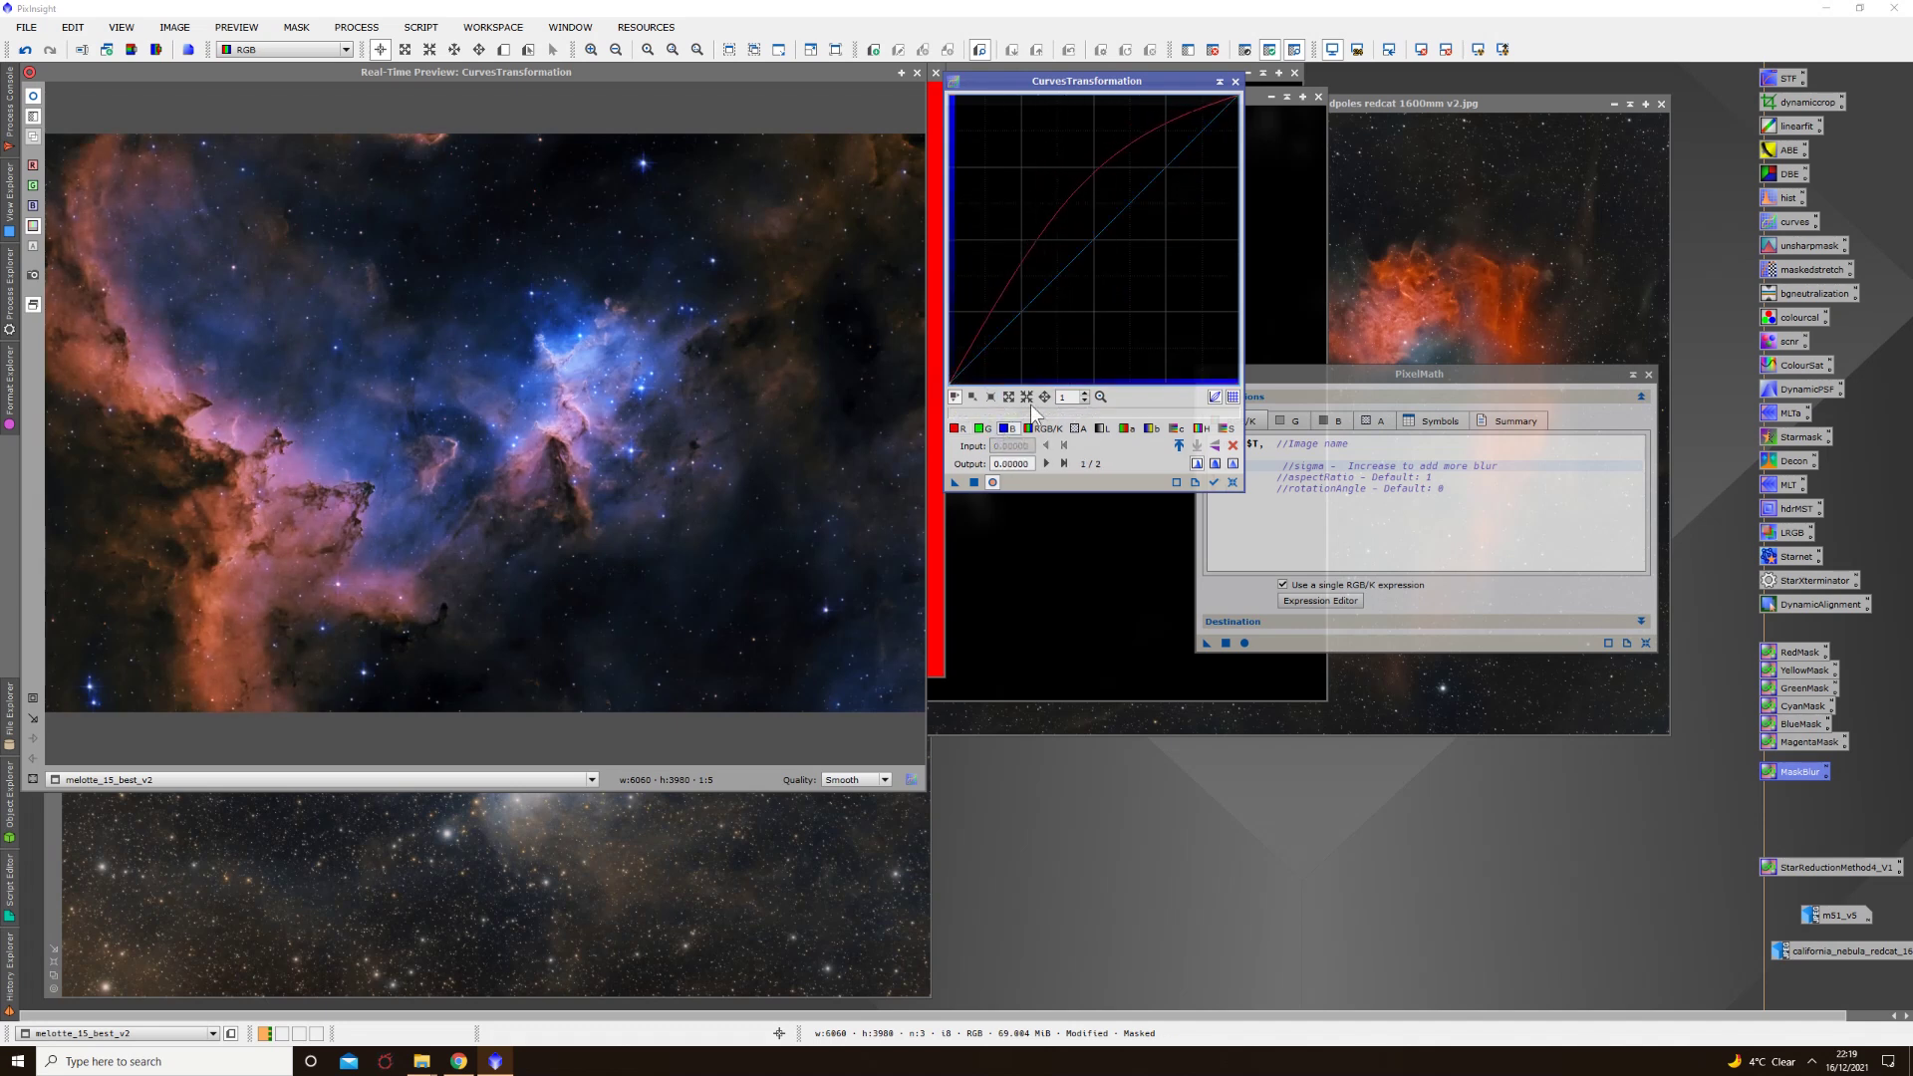
left_click_drag(1094, 239, 1124, 274)
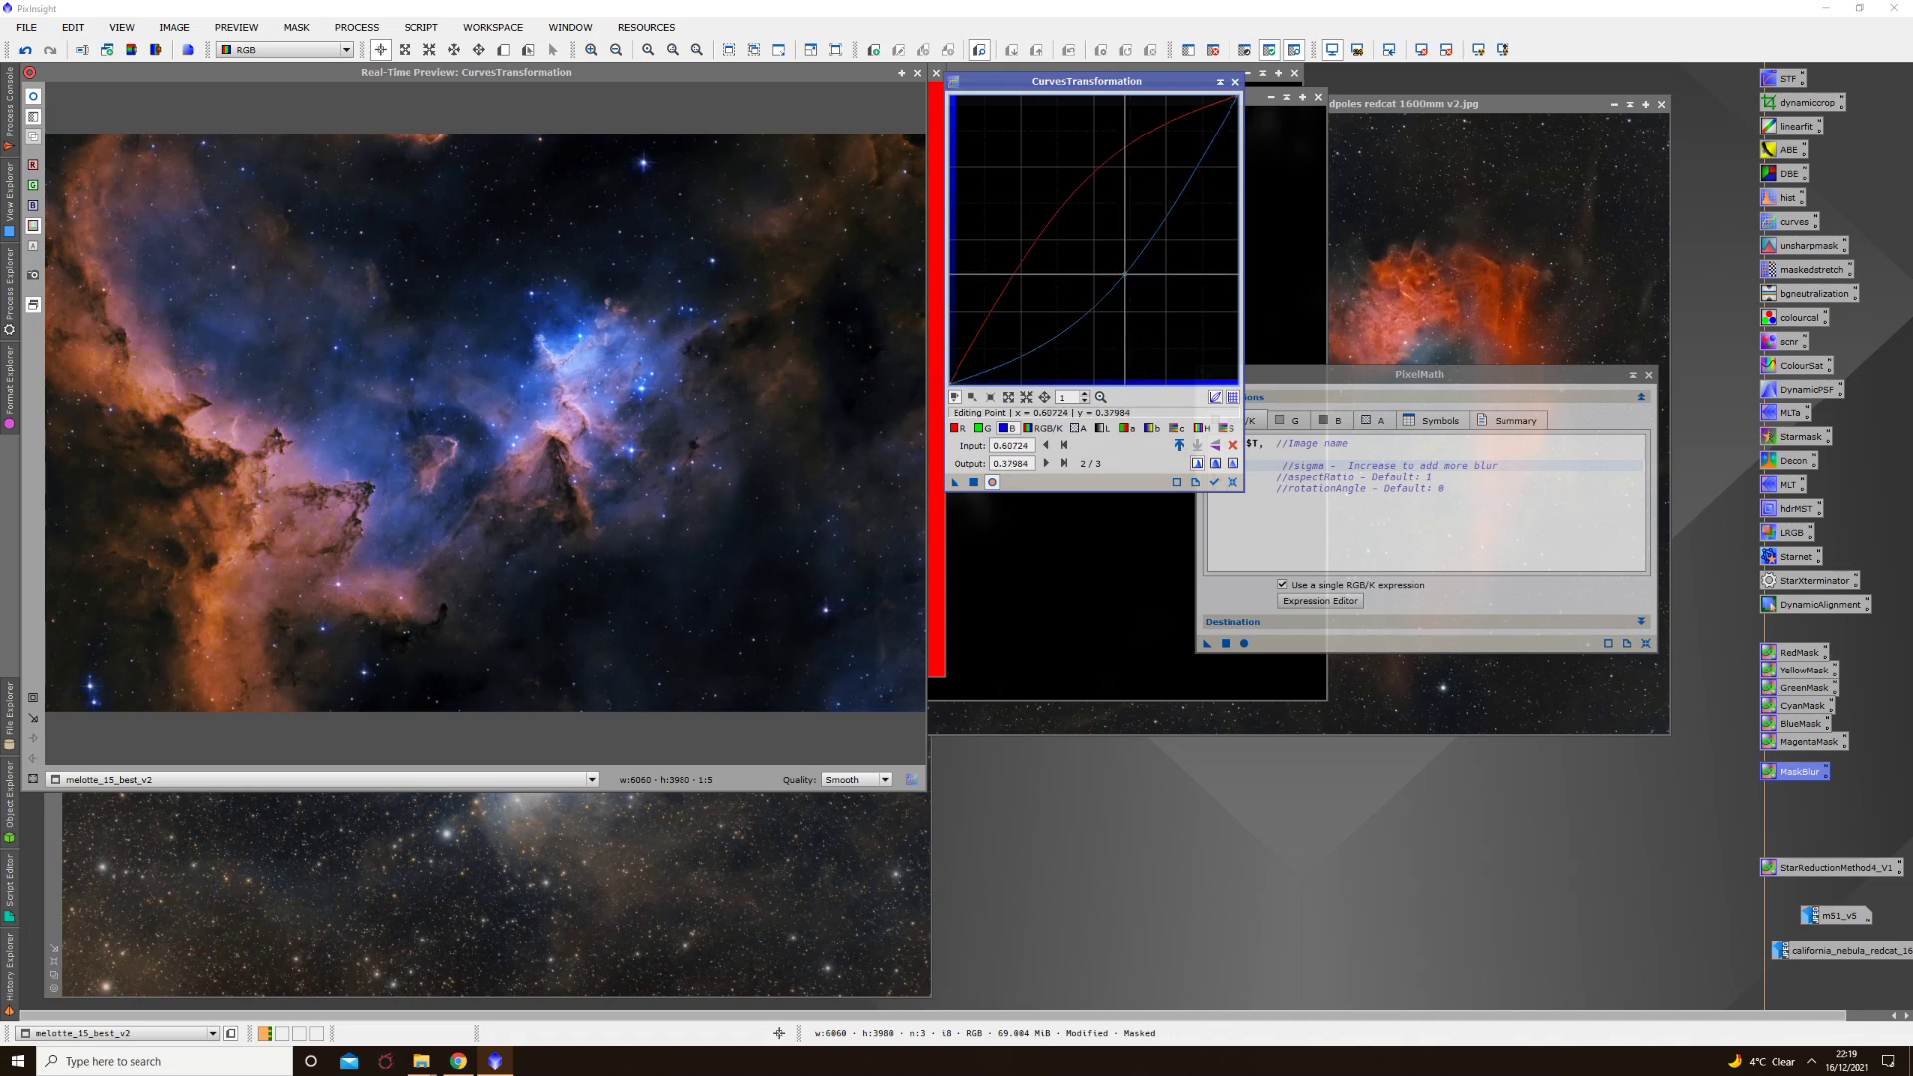
left_click(981, 429)
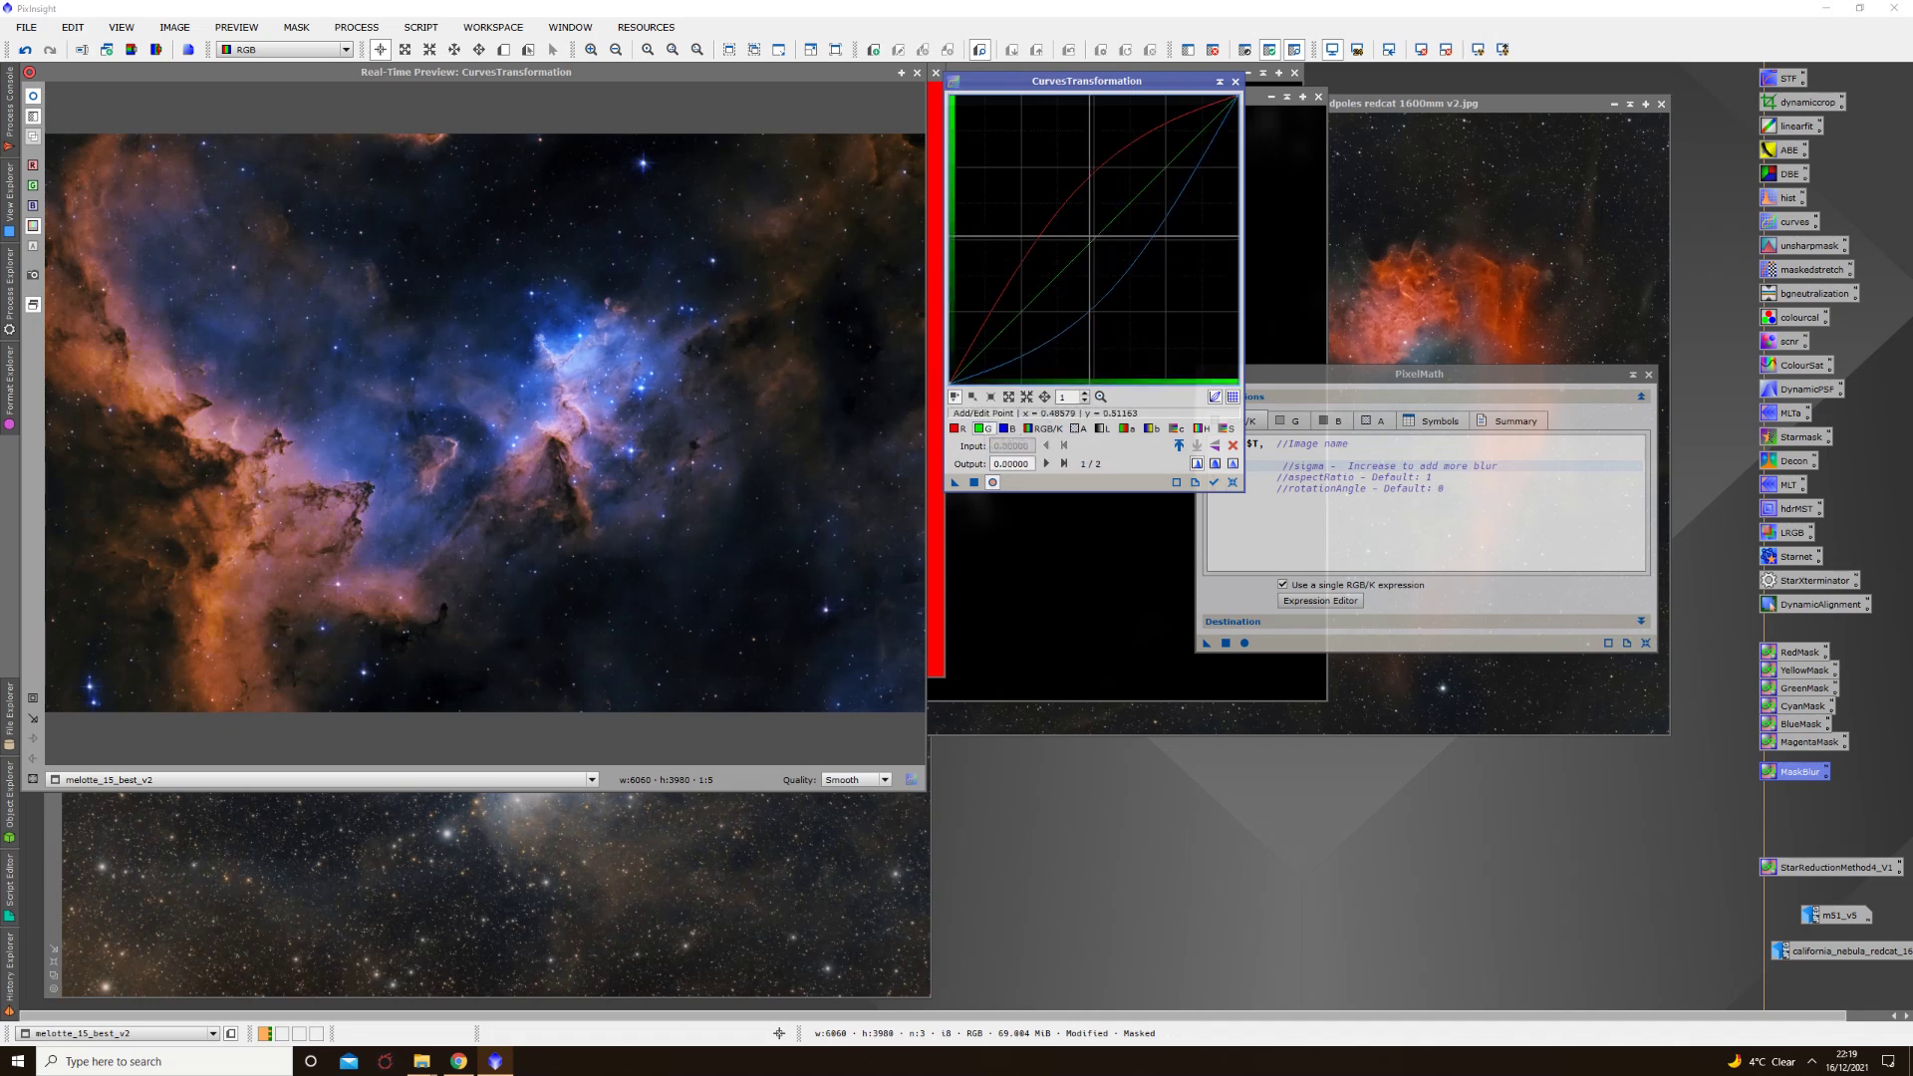
mouse_move(1093, 240)
left_mouse_down()
mouse_move(1118, 270)
mouse_move(1096, 259)
left_mouse_up()
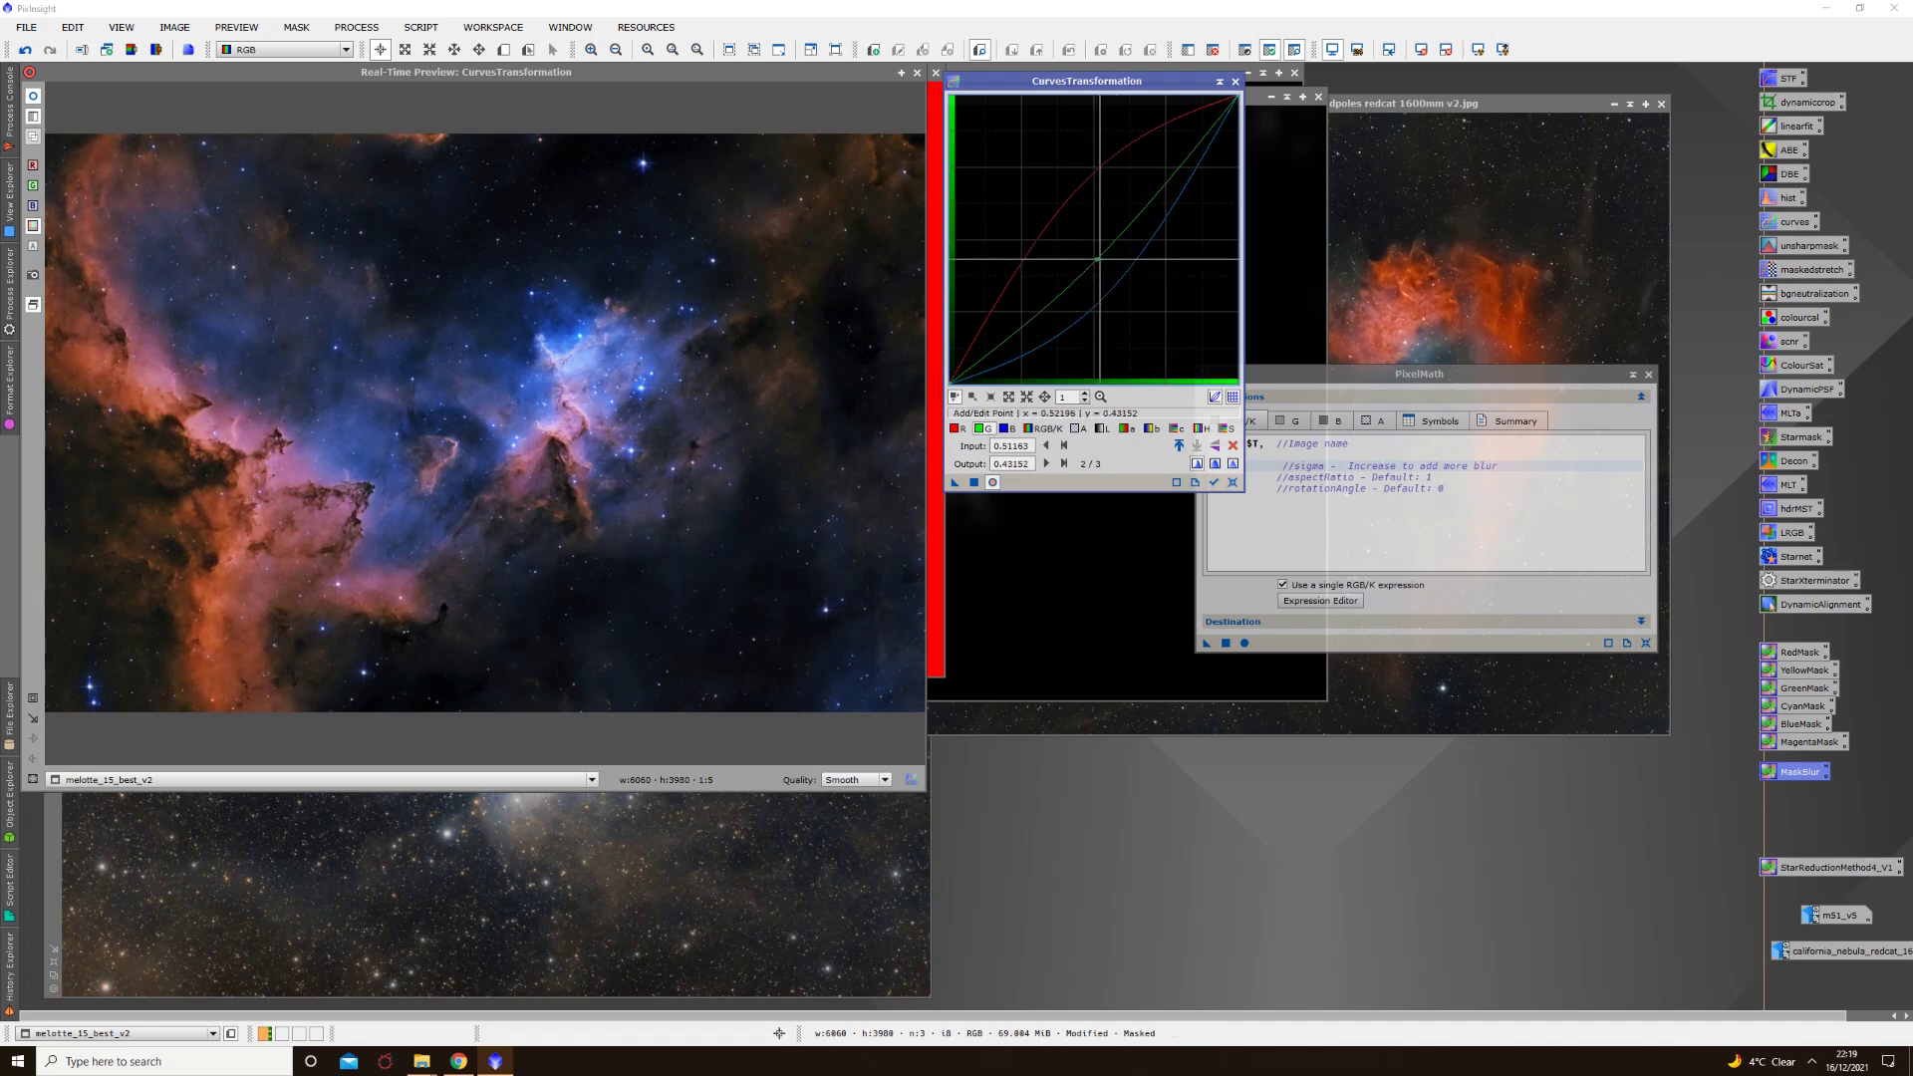
Step: Compare the preview with the original, apply the curves to the Melotte 15 image, and reset and close the curves tool with its preview
left_click(32, 96)
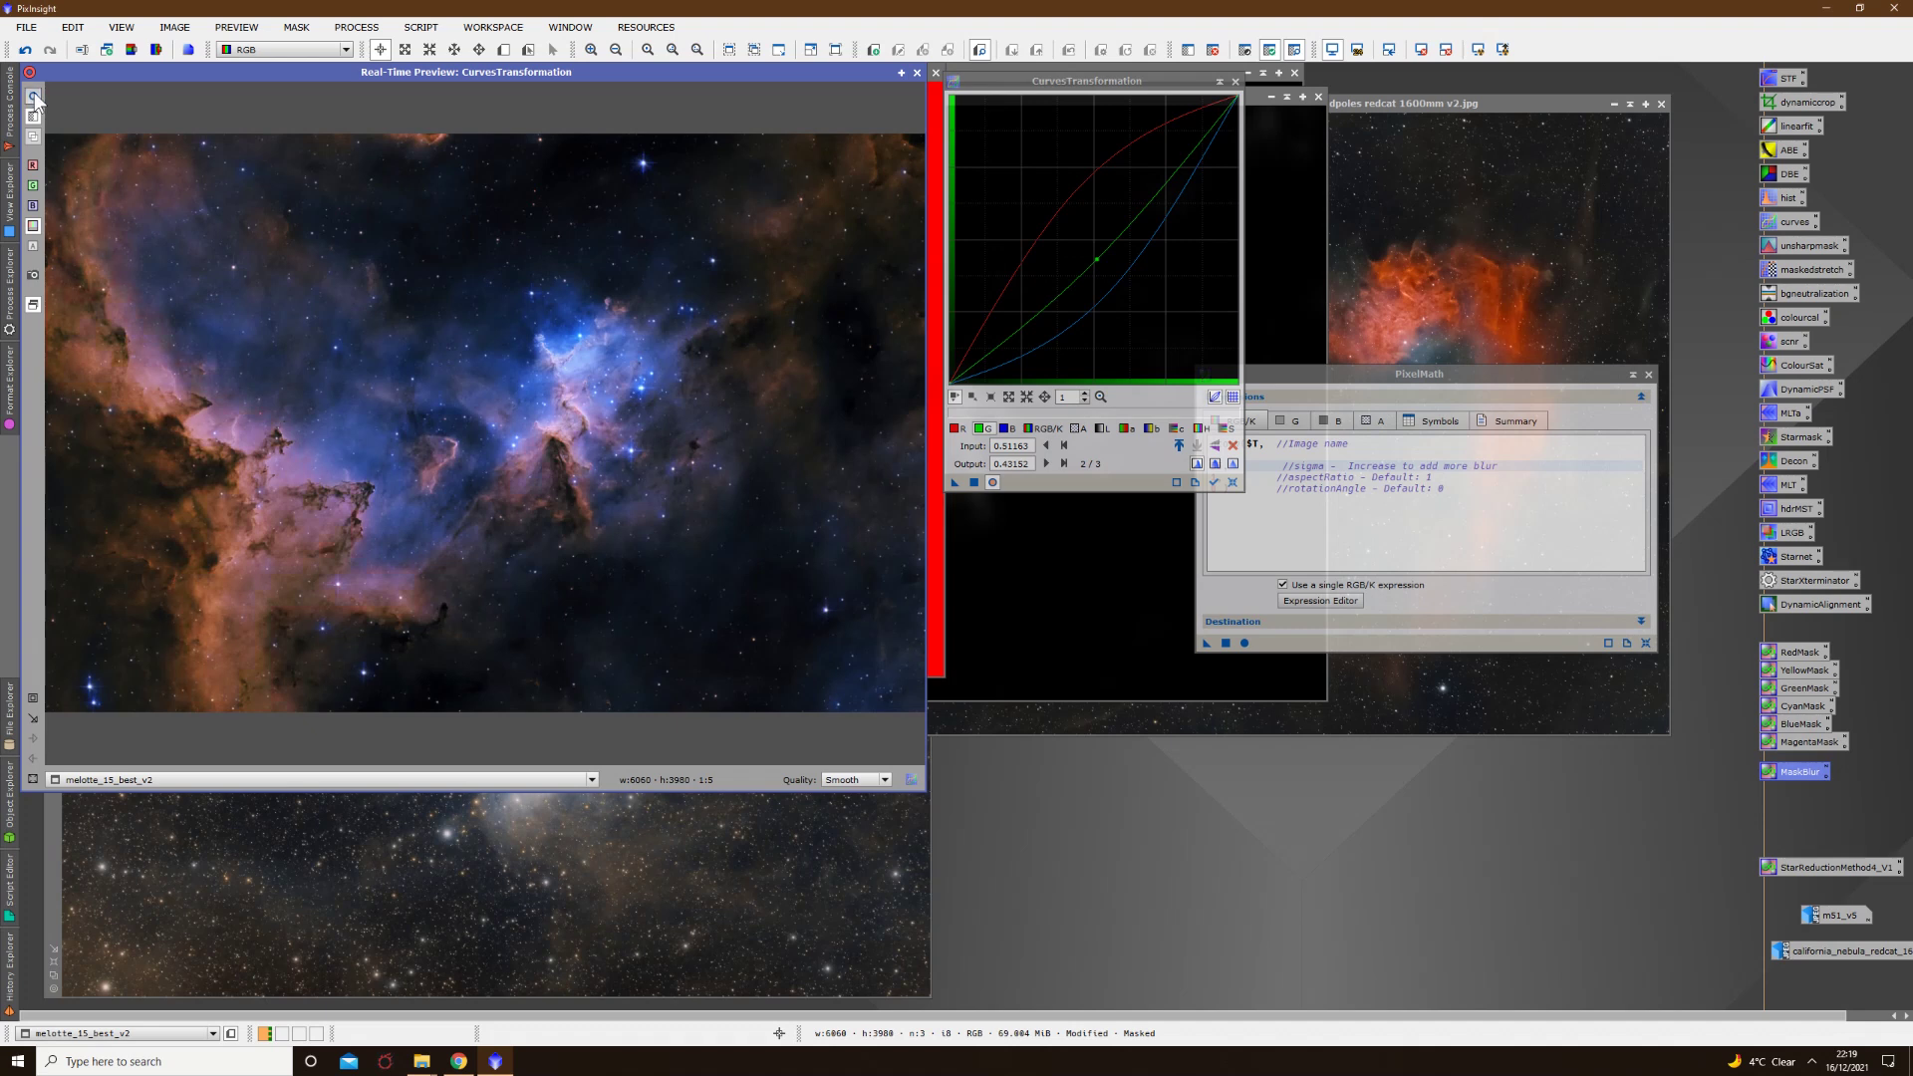
left_click(975, 483)
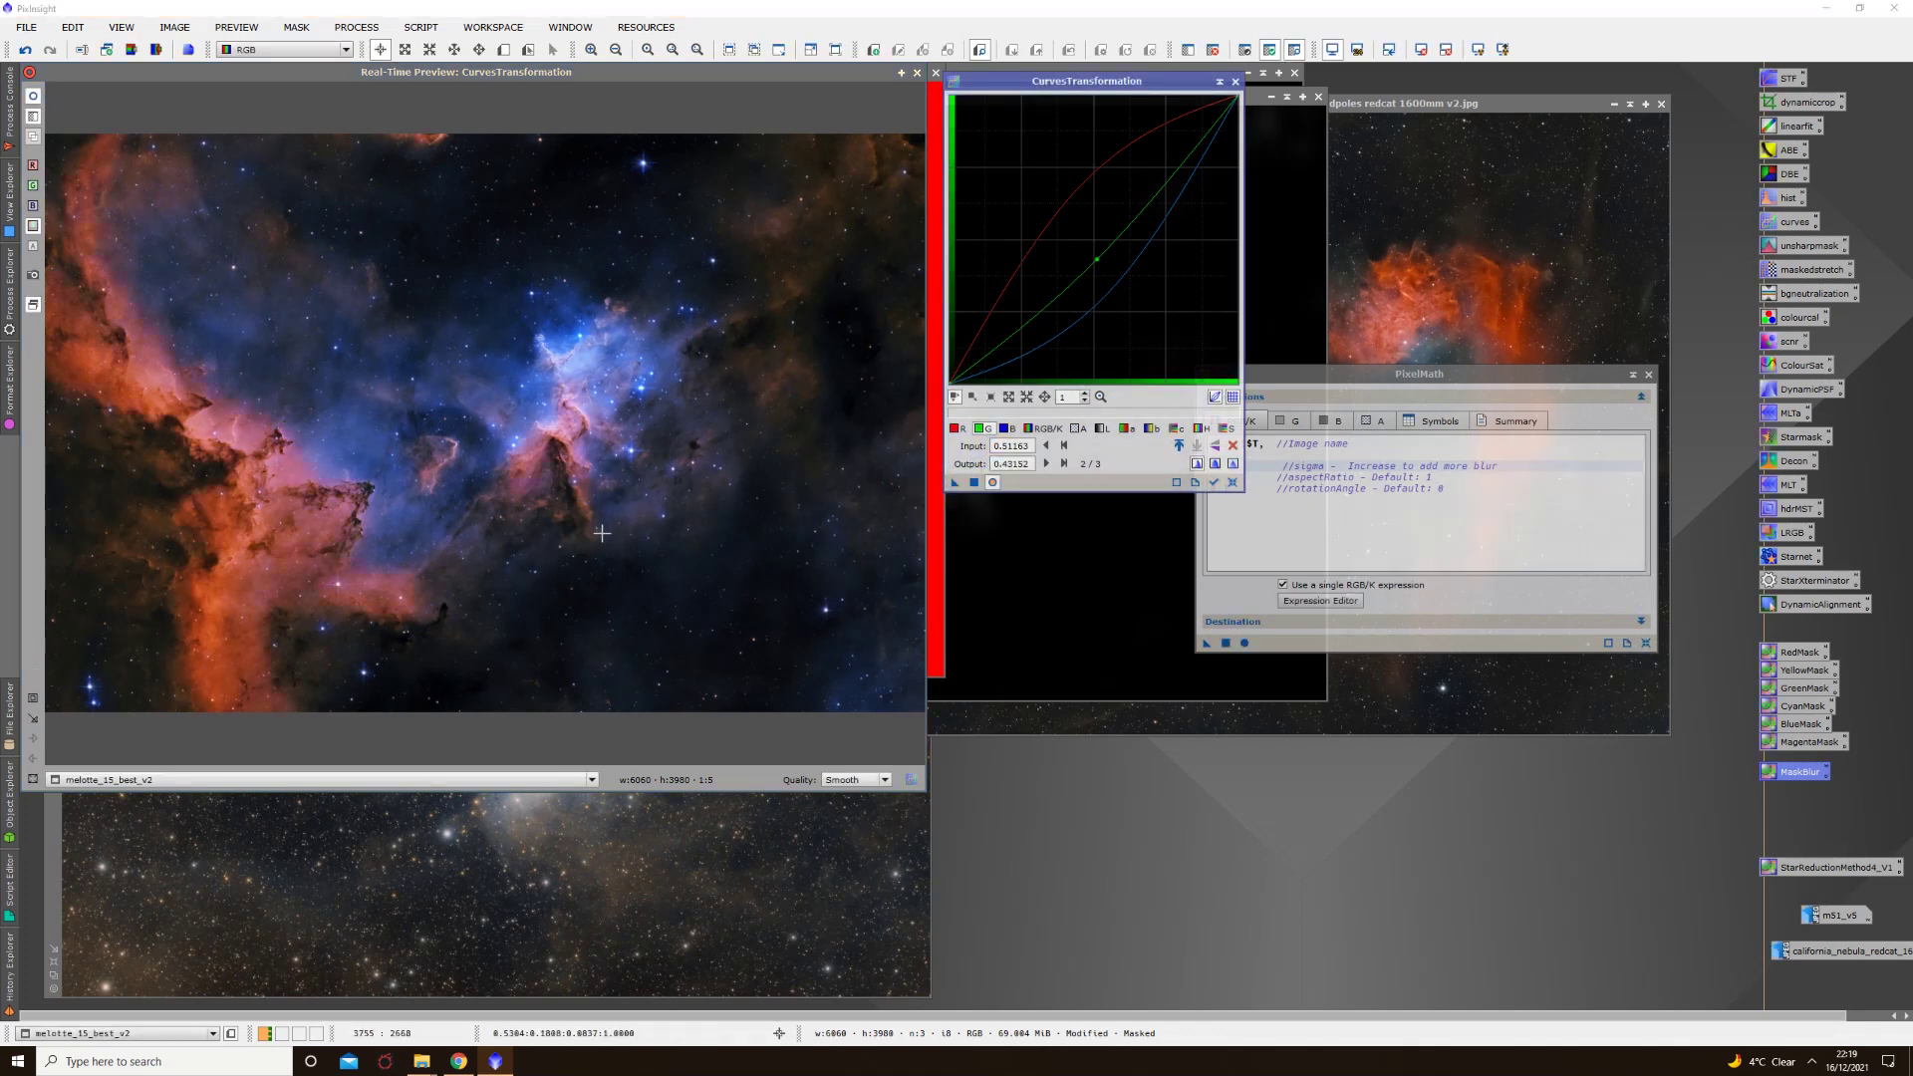
left_click(1232, 483)
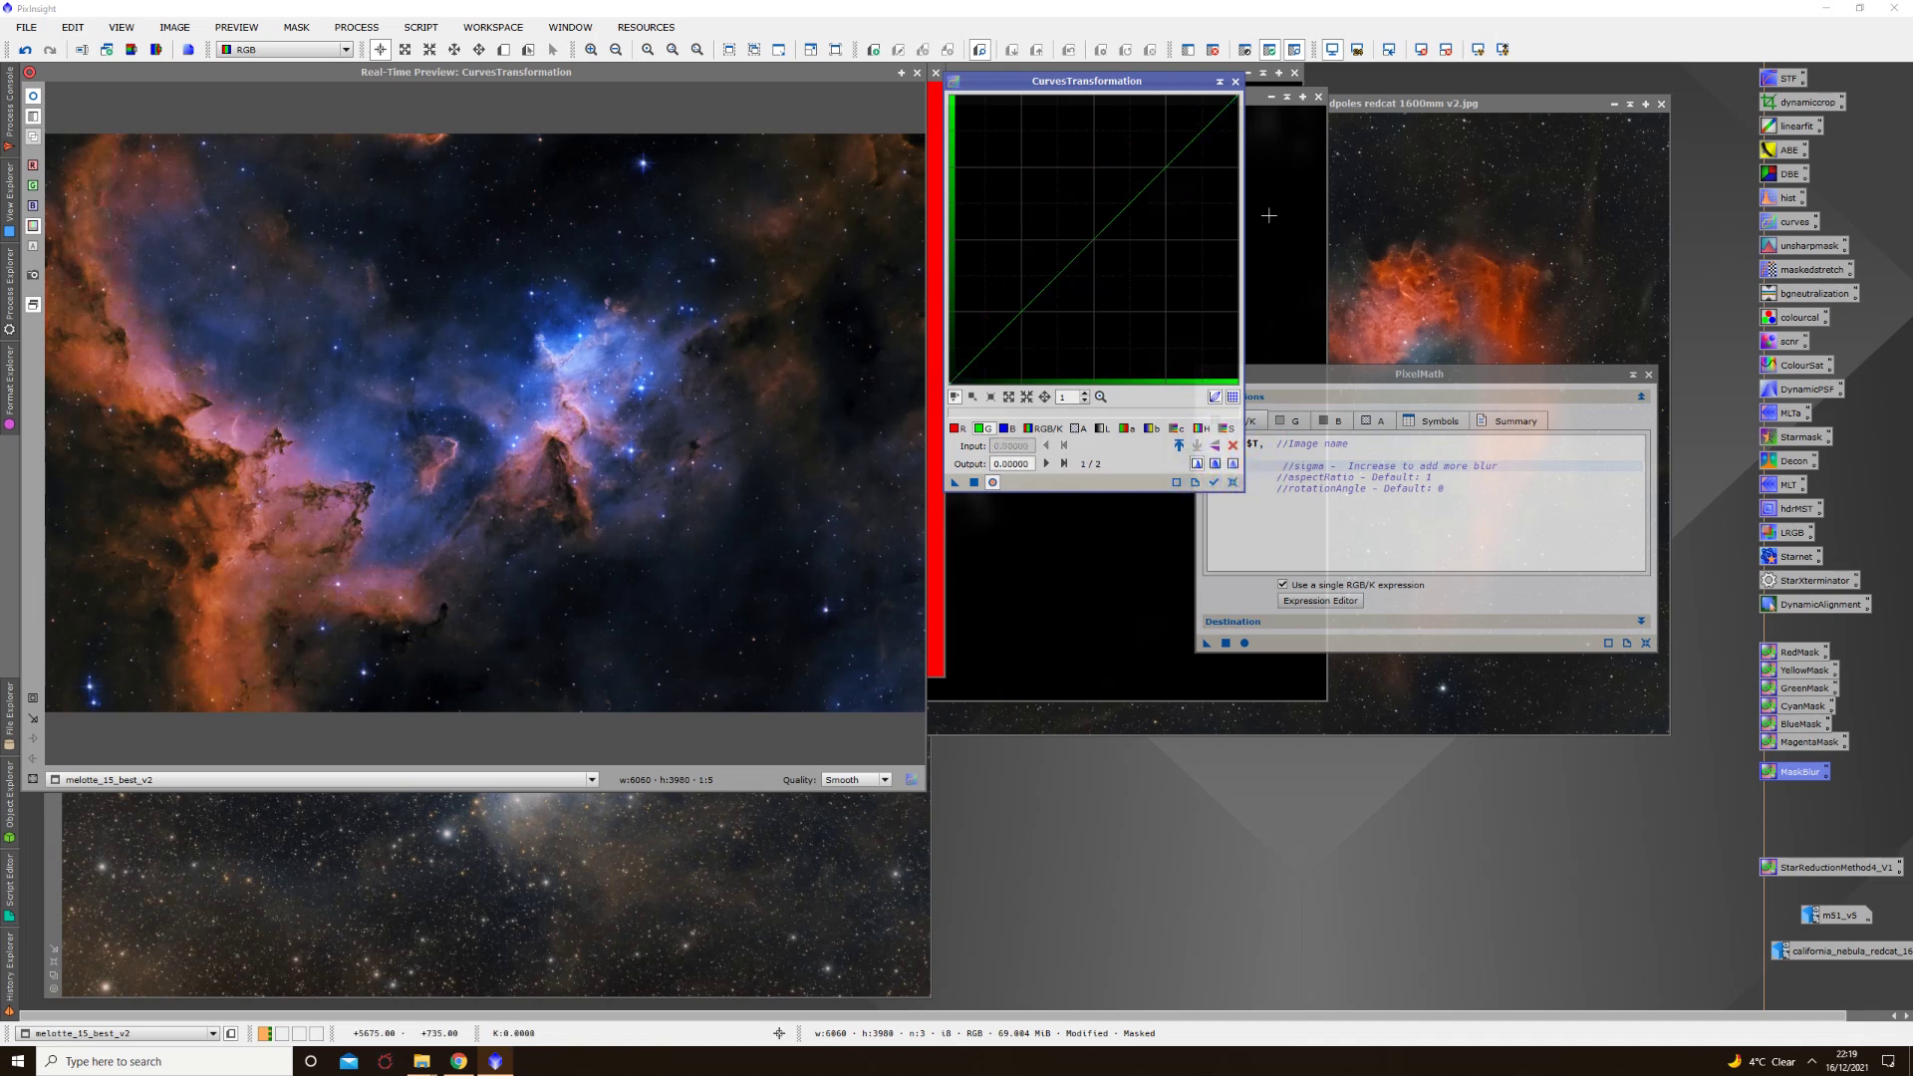
left_click(1235, 81)
left_click(918, 74)
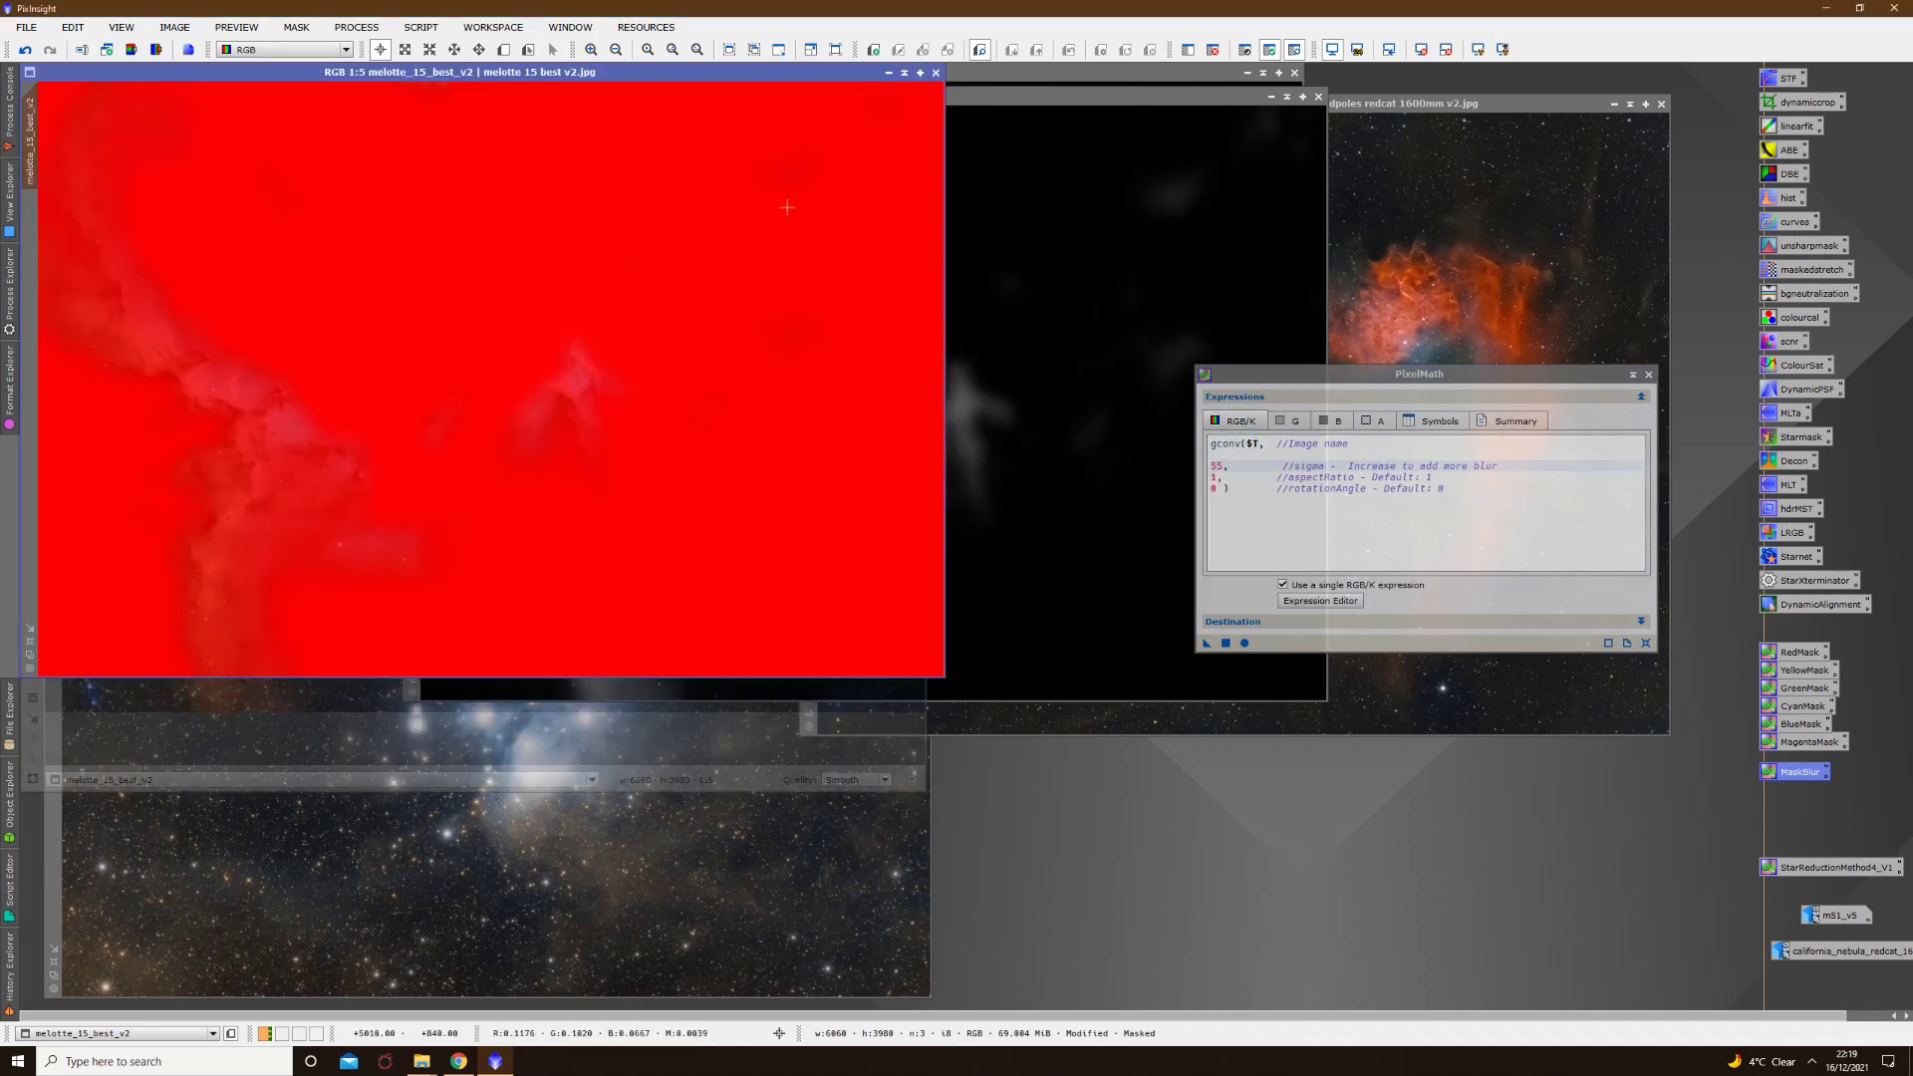
Step: Remove the mask from the Melotte 15 image and inspect the recoloured central nebula up close
right_click(543, 389)
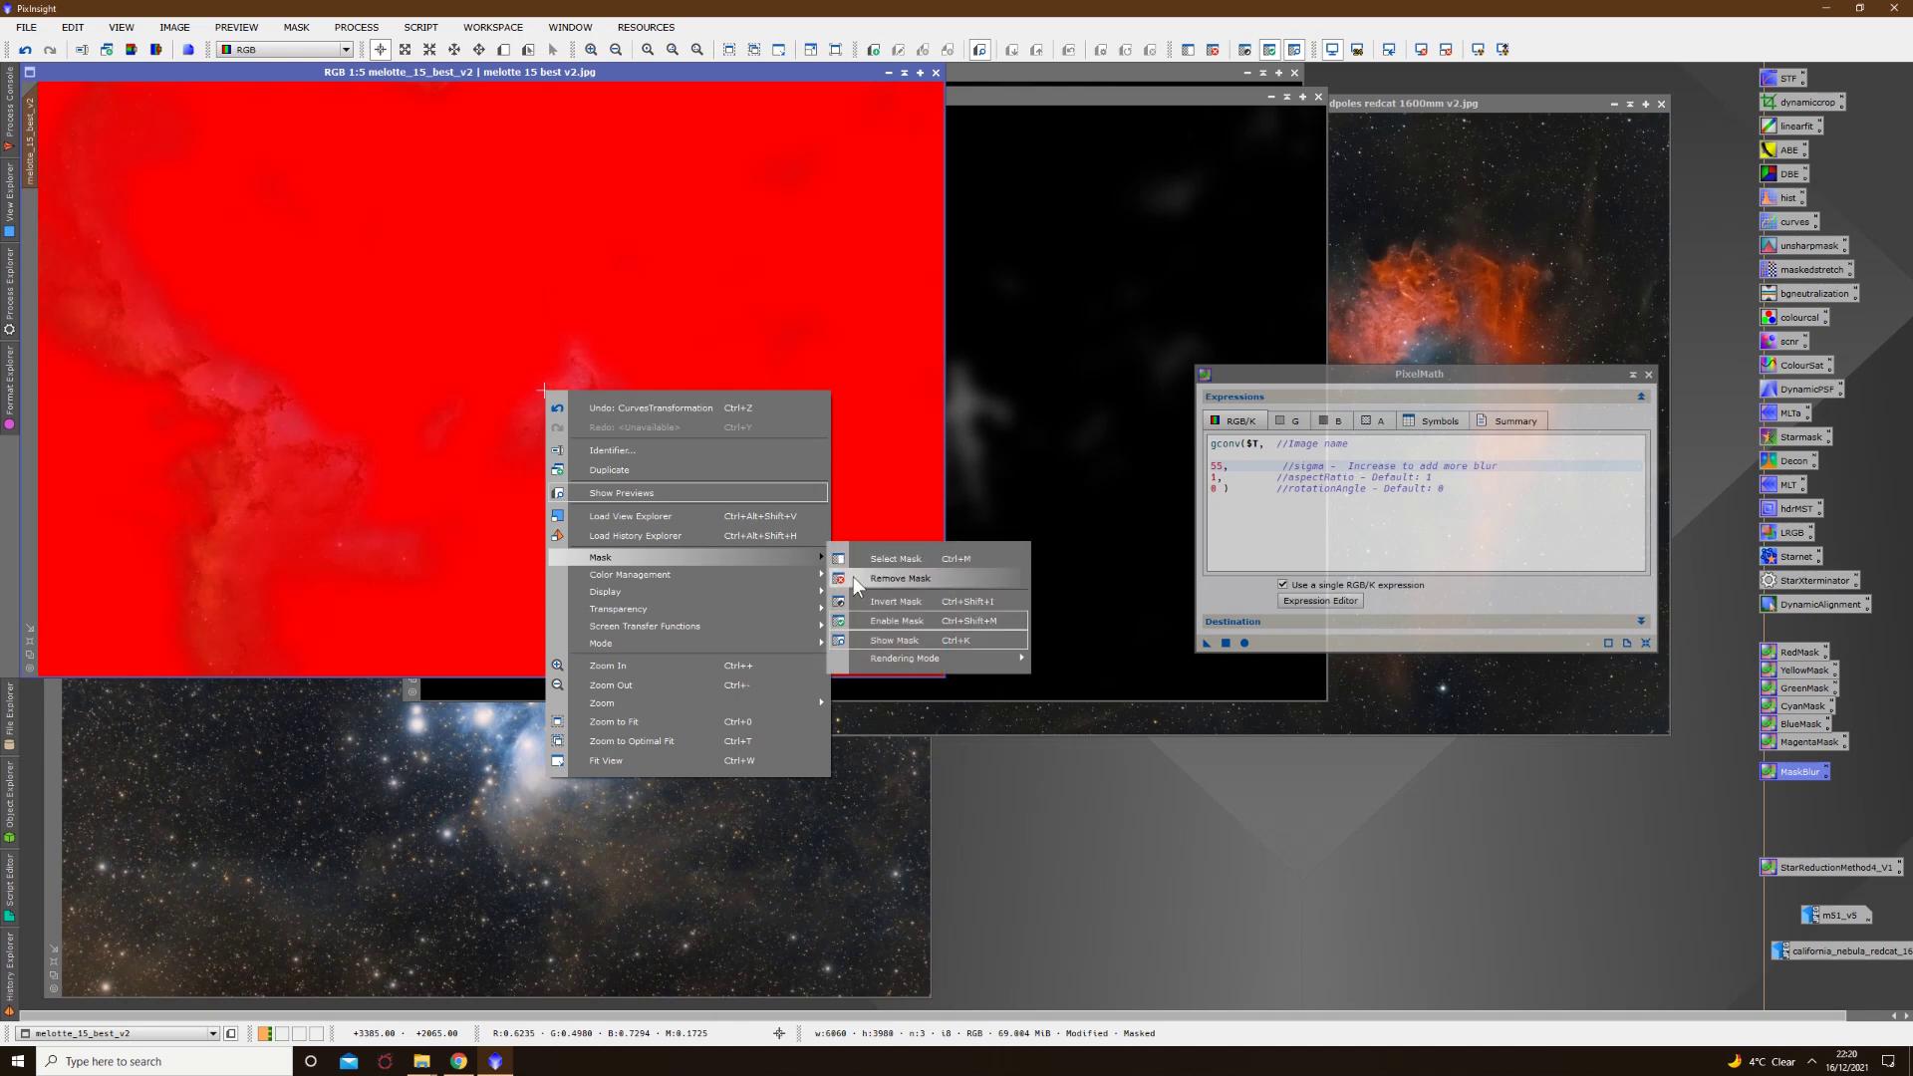
left_click(876, 575)
scroll(551, 428, "up", 2)
scroll(551, 428, "up", 1)
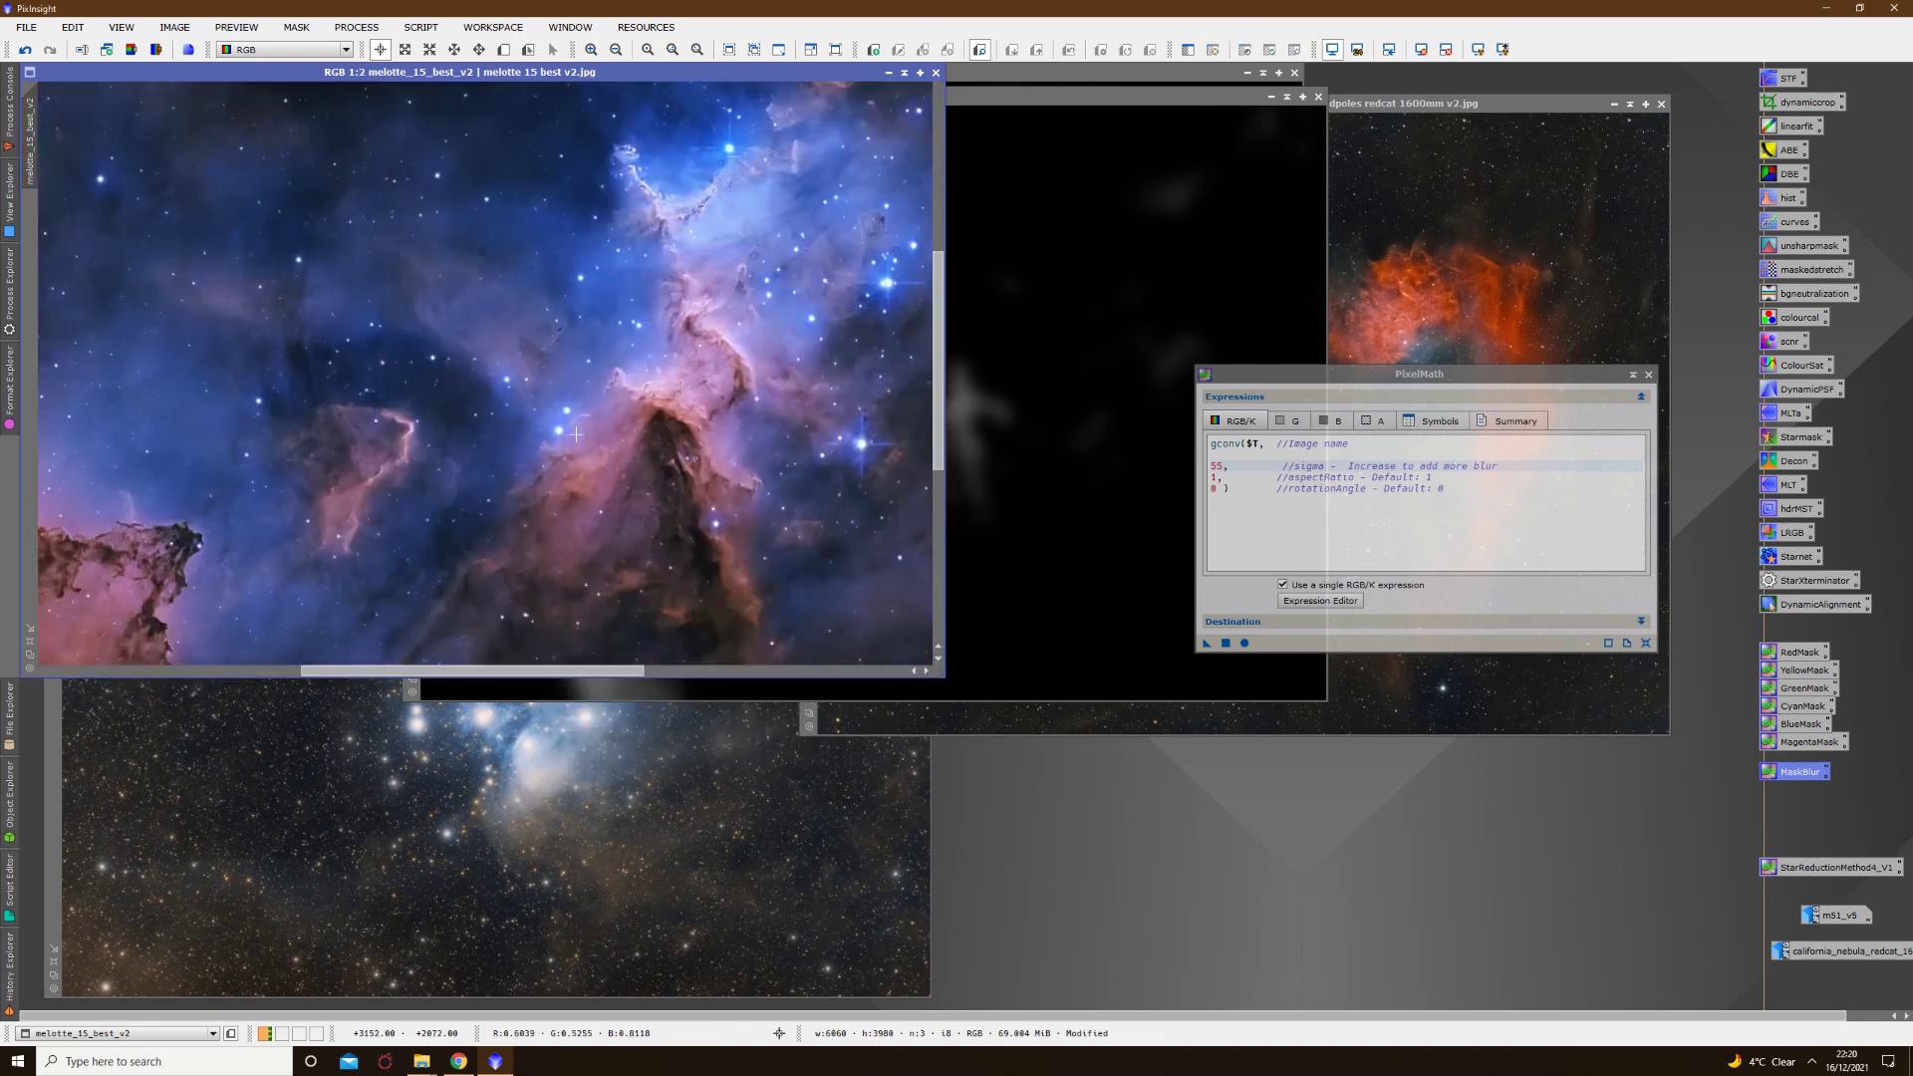
left_click_drag(511, 666, 625, 654)
scroll(506, 478, "down", 4)
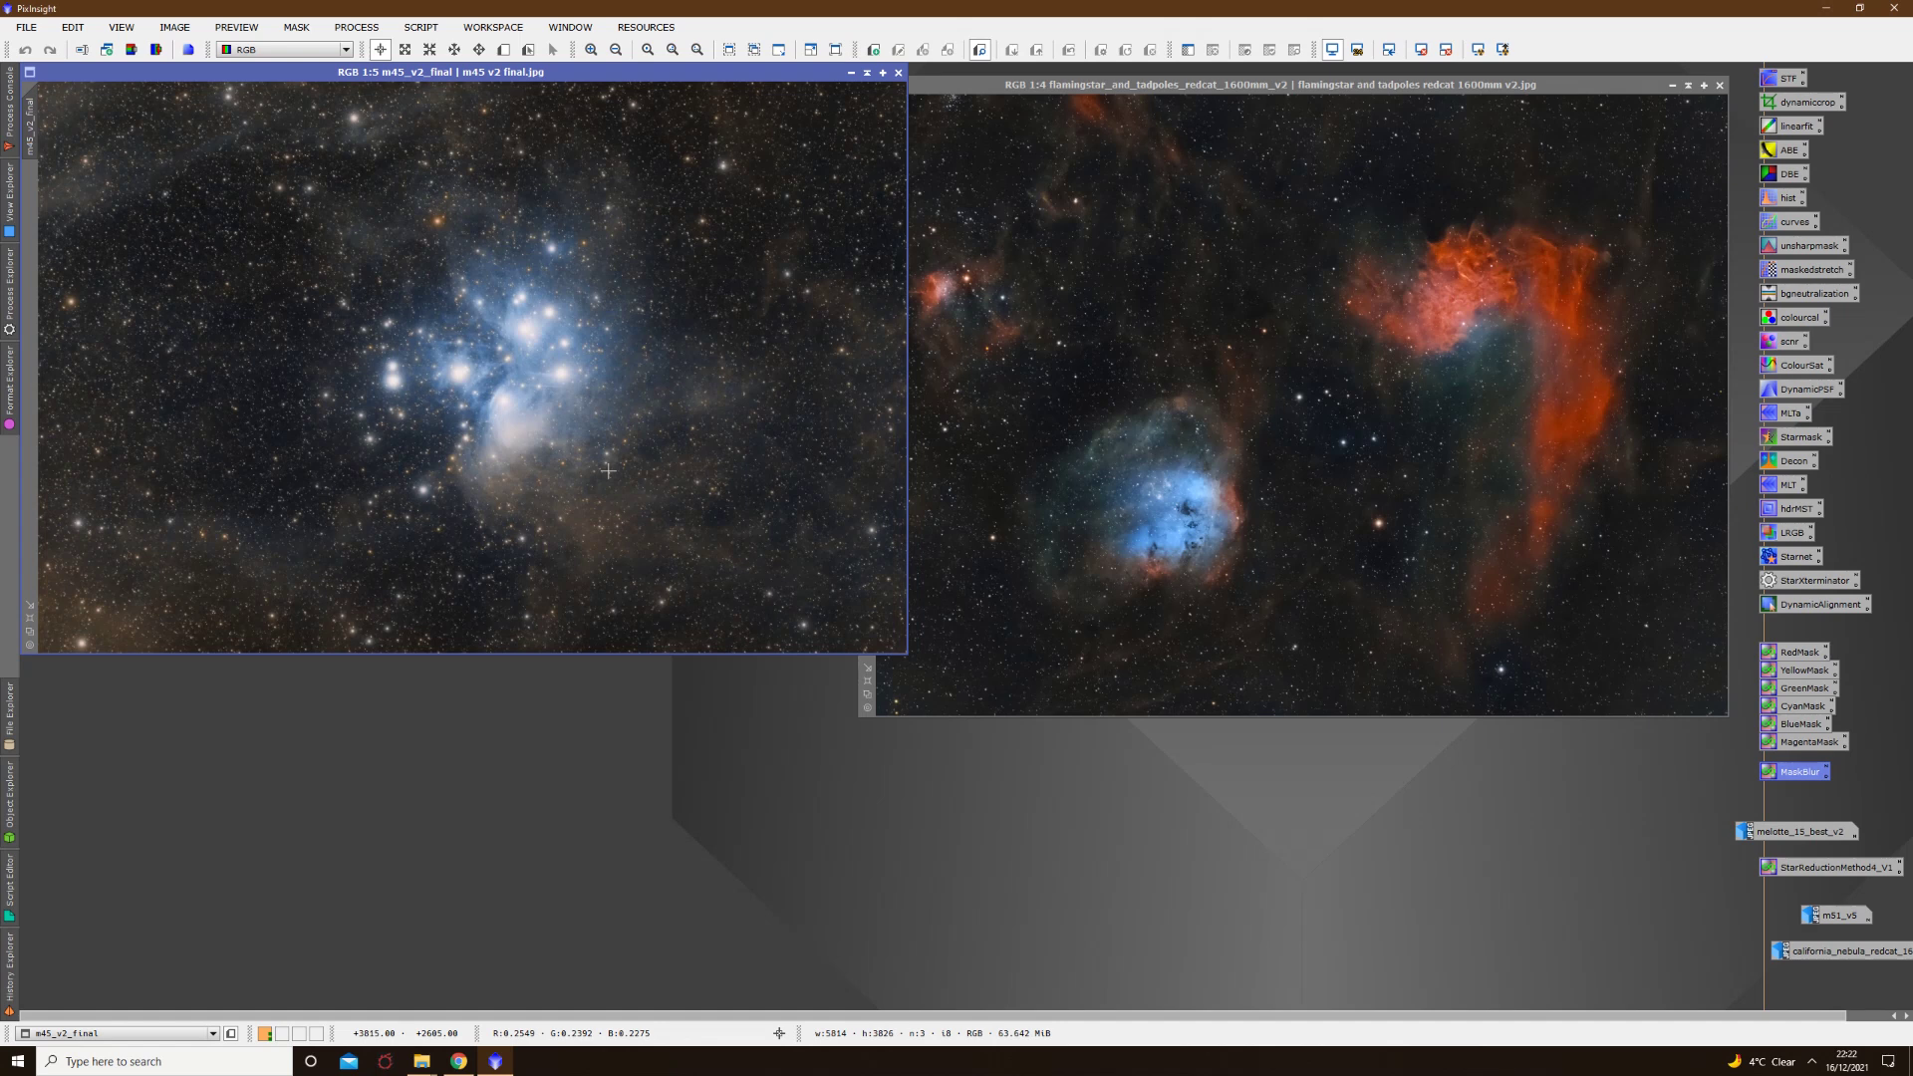
Step: Generate a red colour mask from the Flaming Star and Tadpoles image with the RedMask process
left_click(1056, 384)
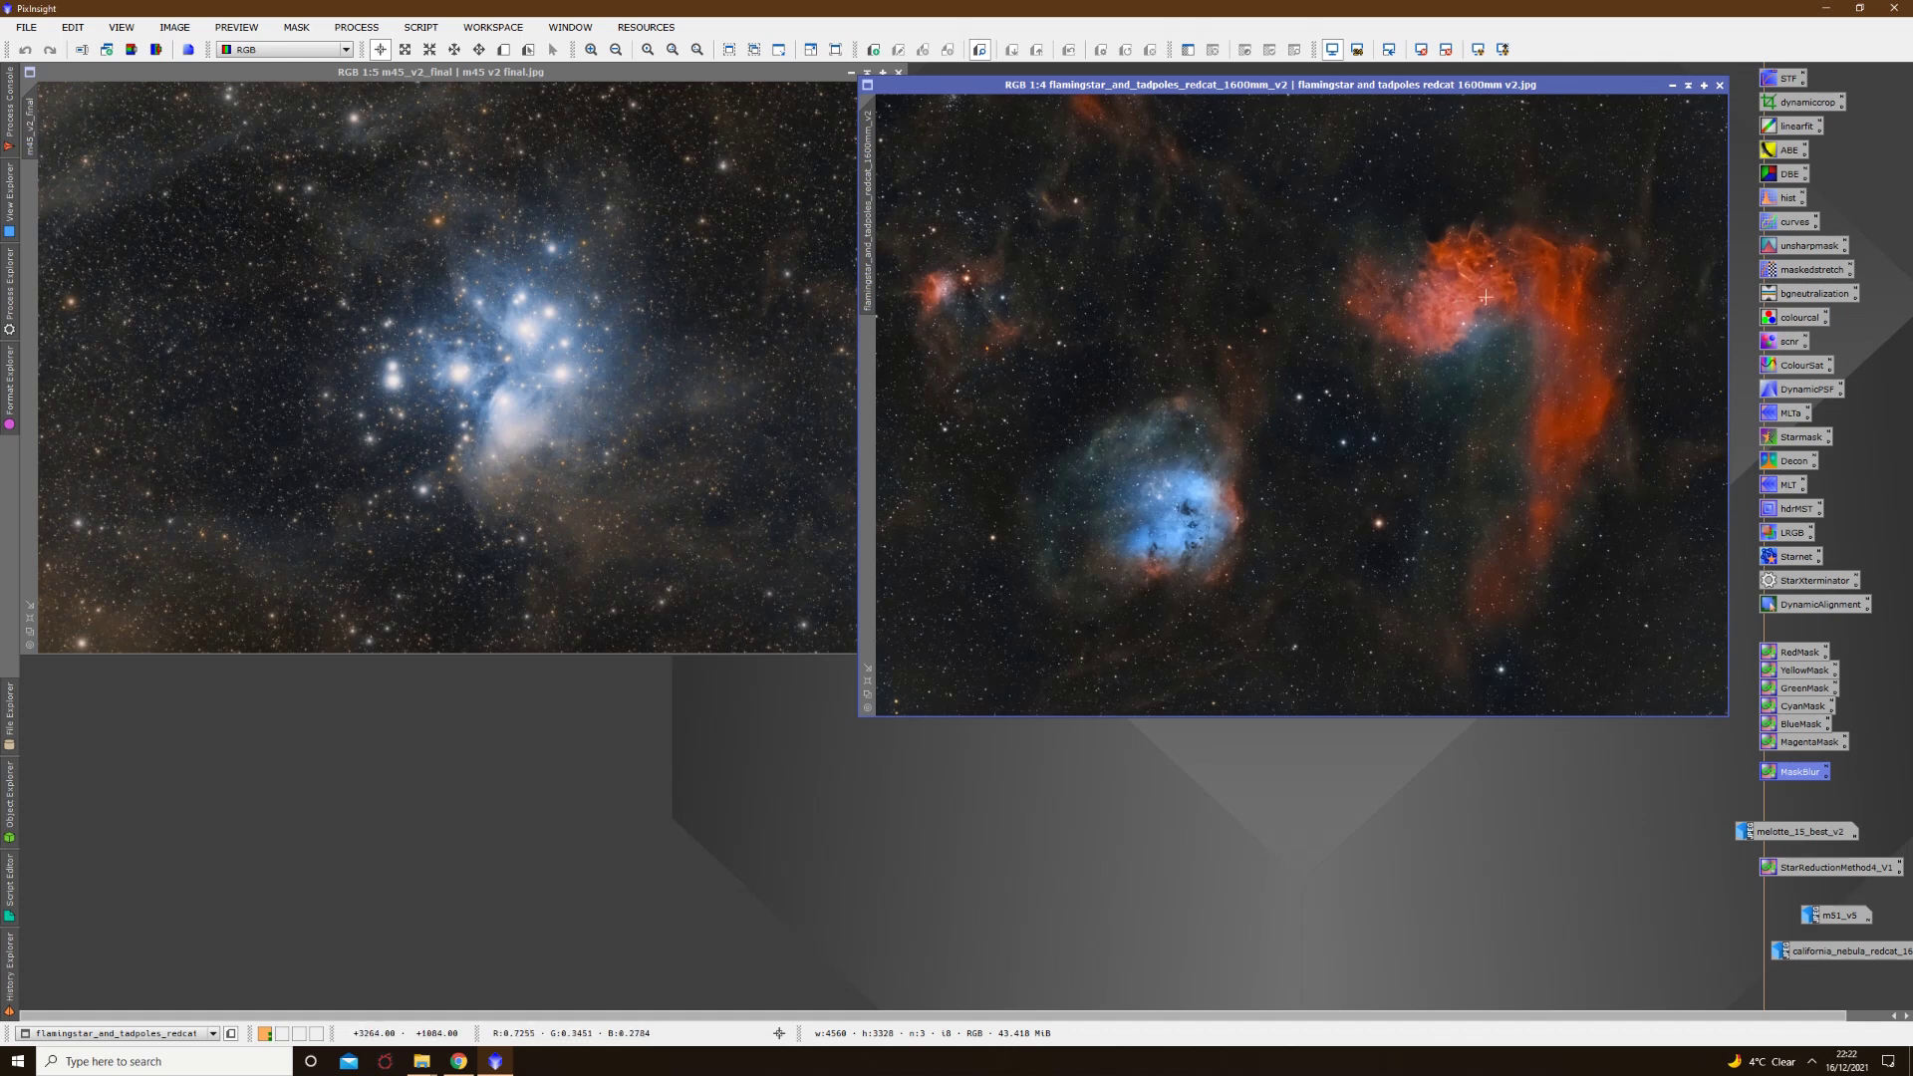
double_click(1793, 650)
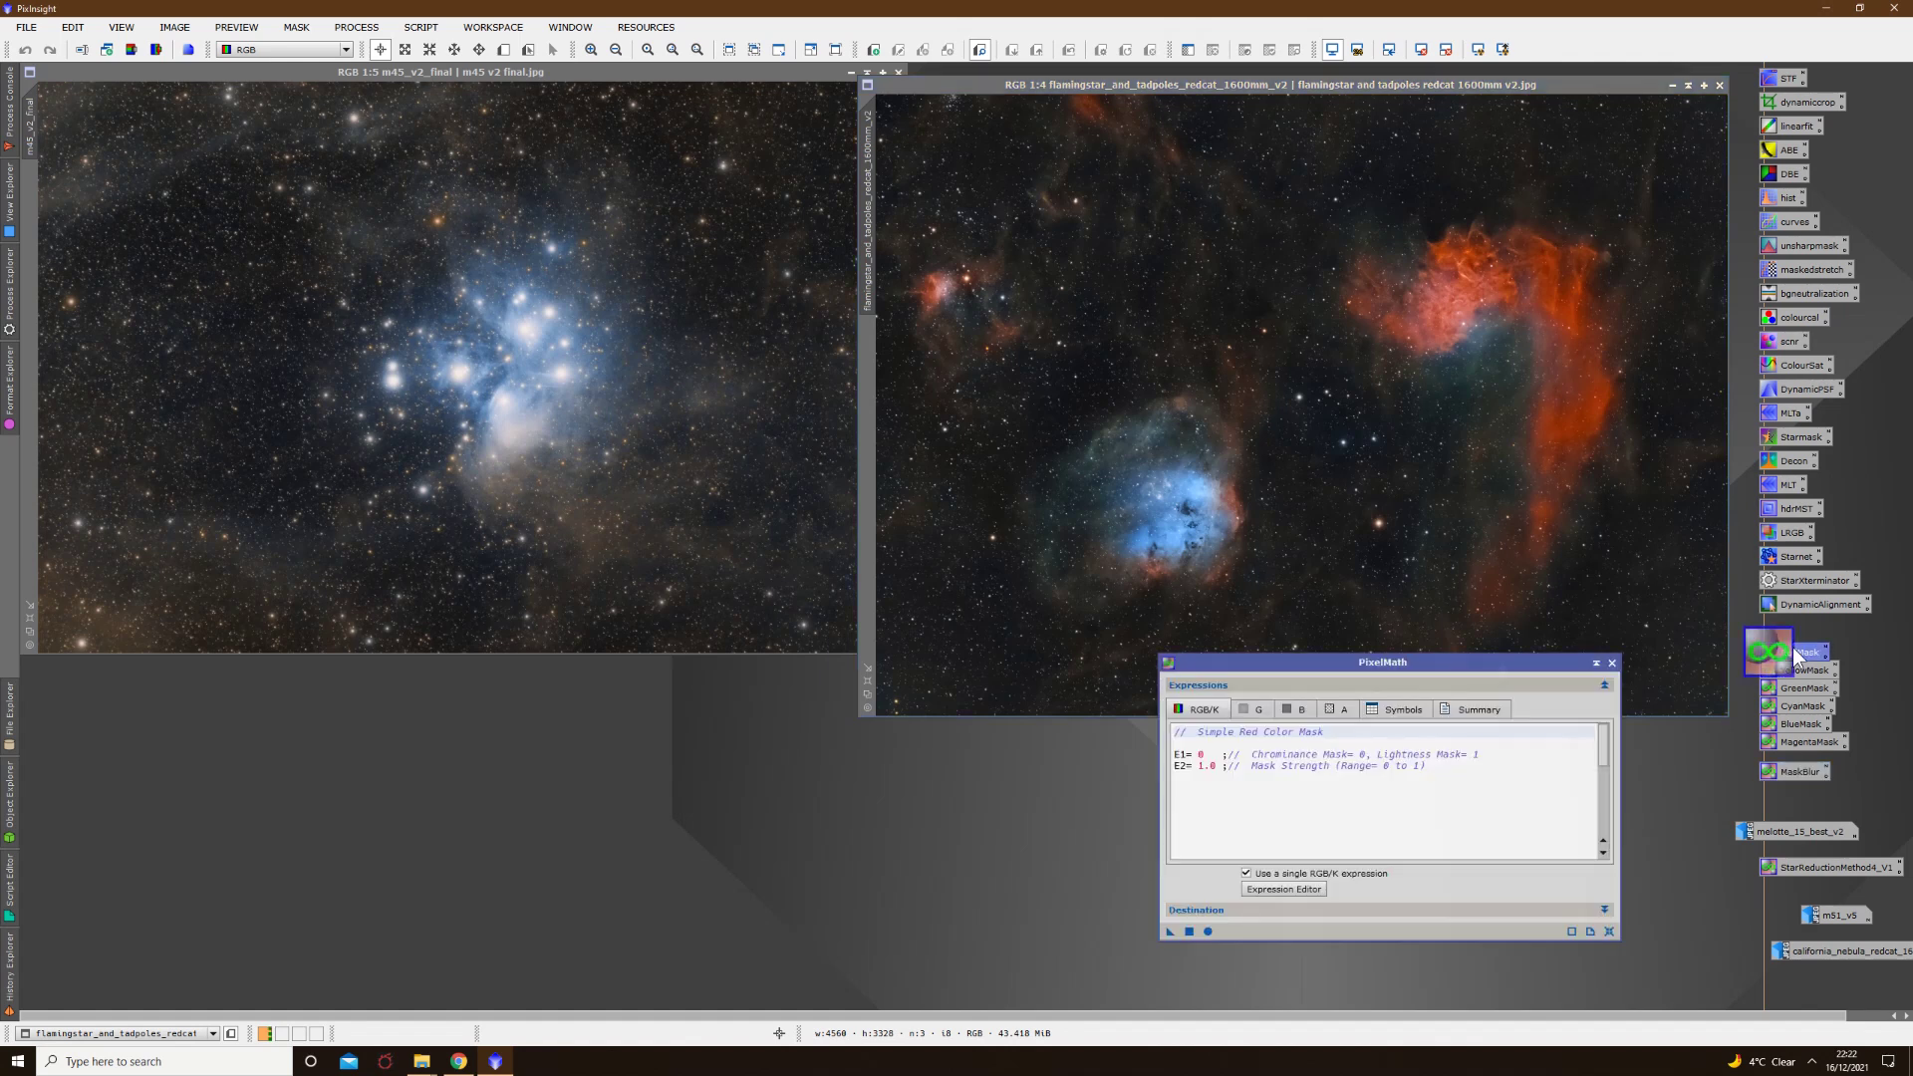
left_click(1170, 931)
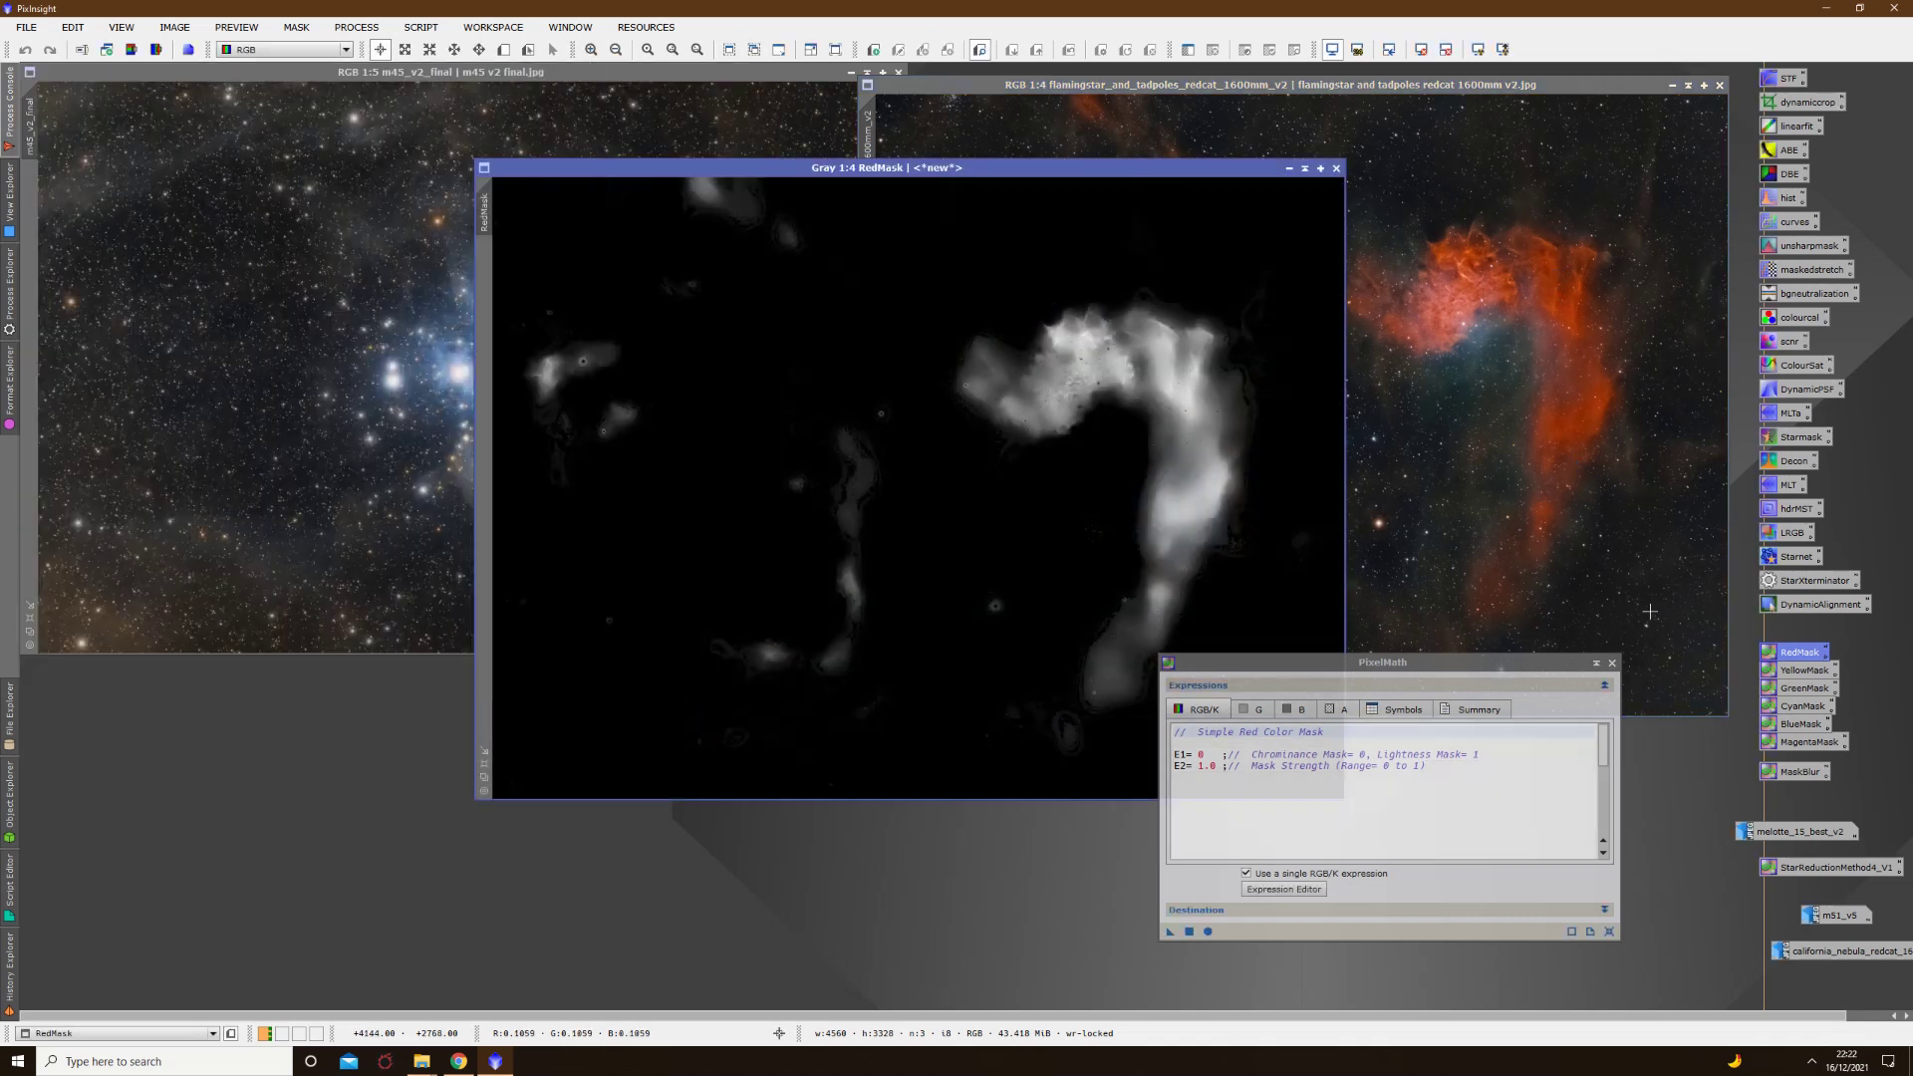
Step: Set the MaskBlur sigma to 55 and apply the blur twice to the Flaming Star RedMask
double_click(1793, 771)
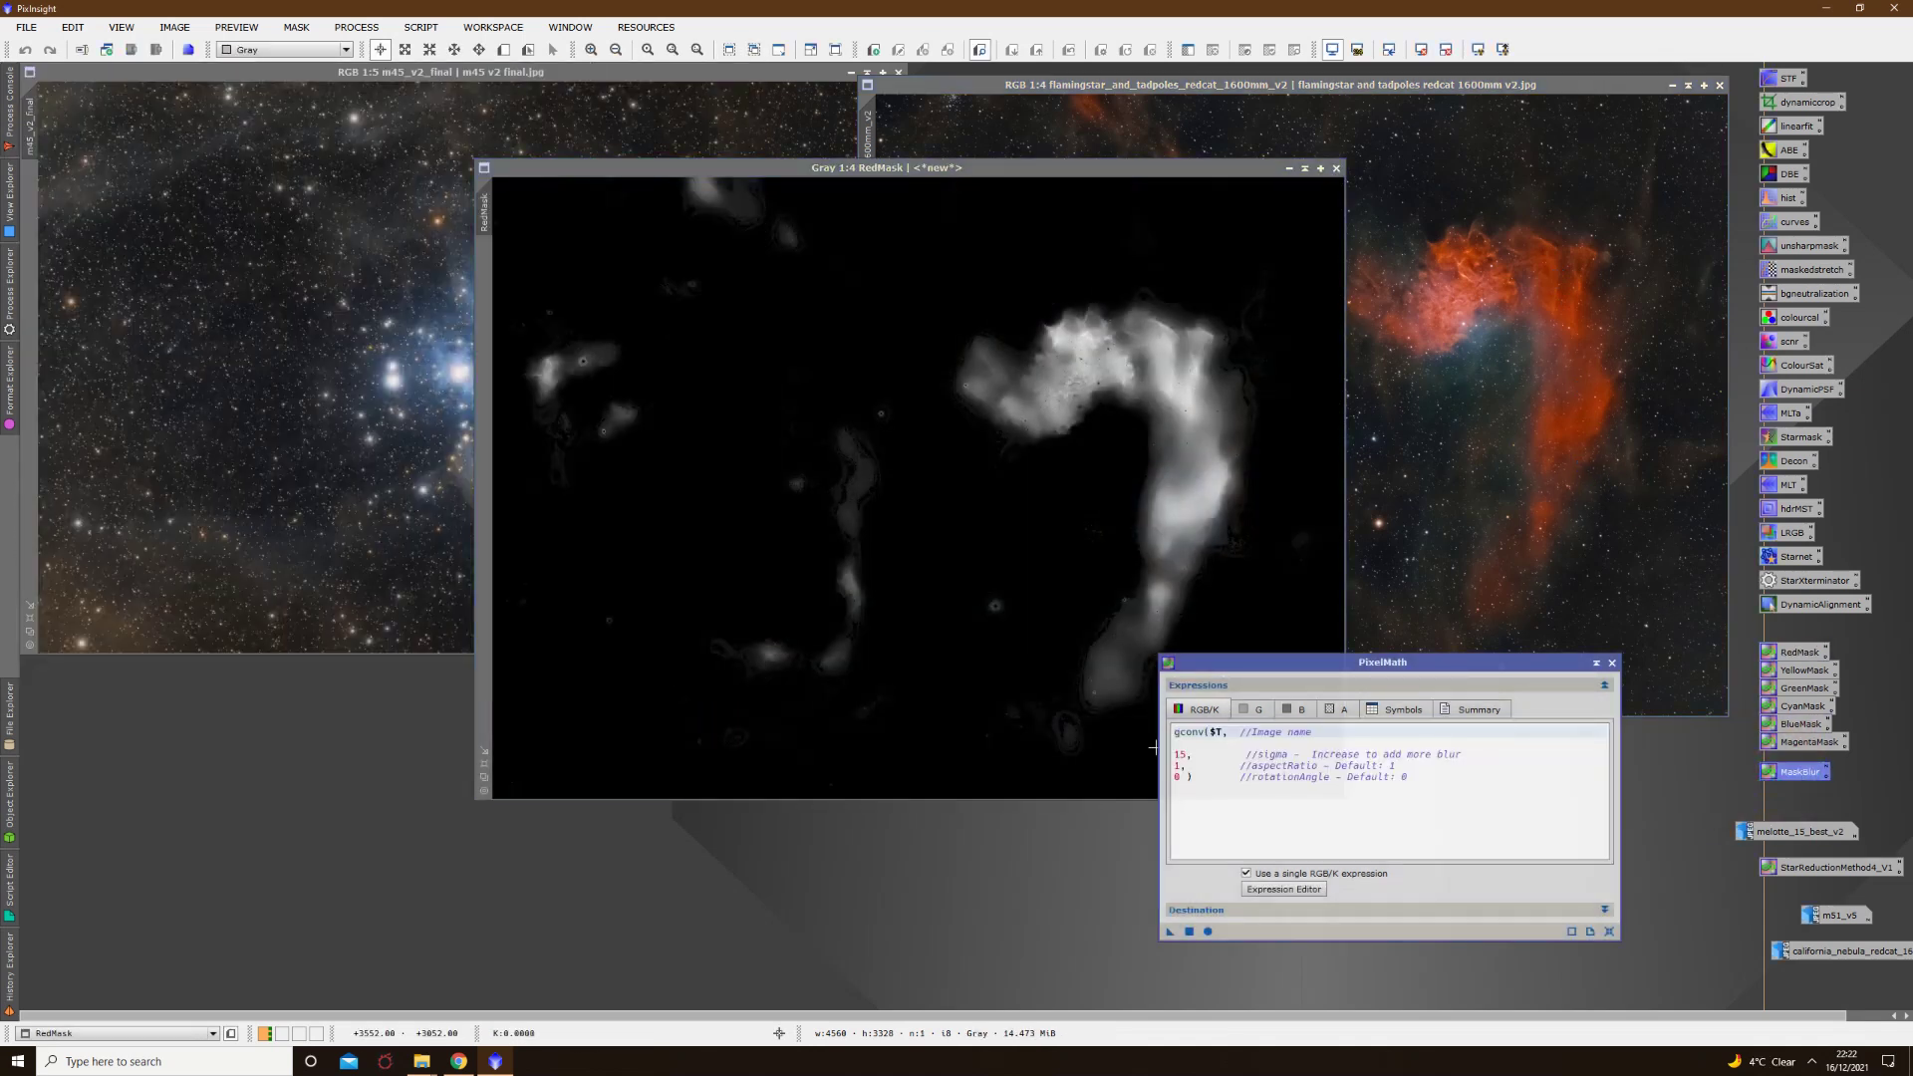
left_click(1183, 756)
key("BackSpace")
key("BackSpace")
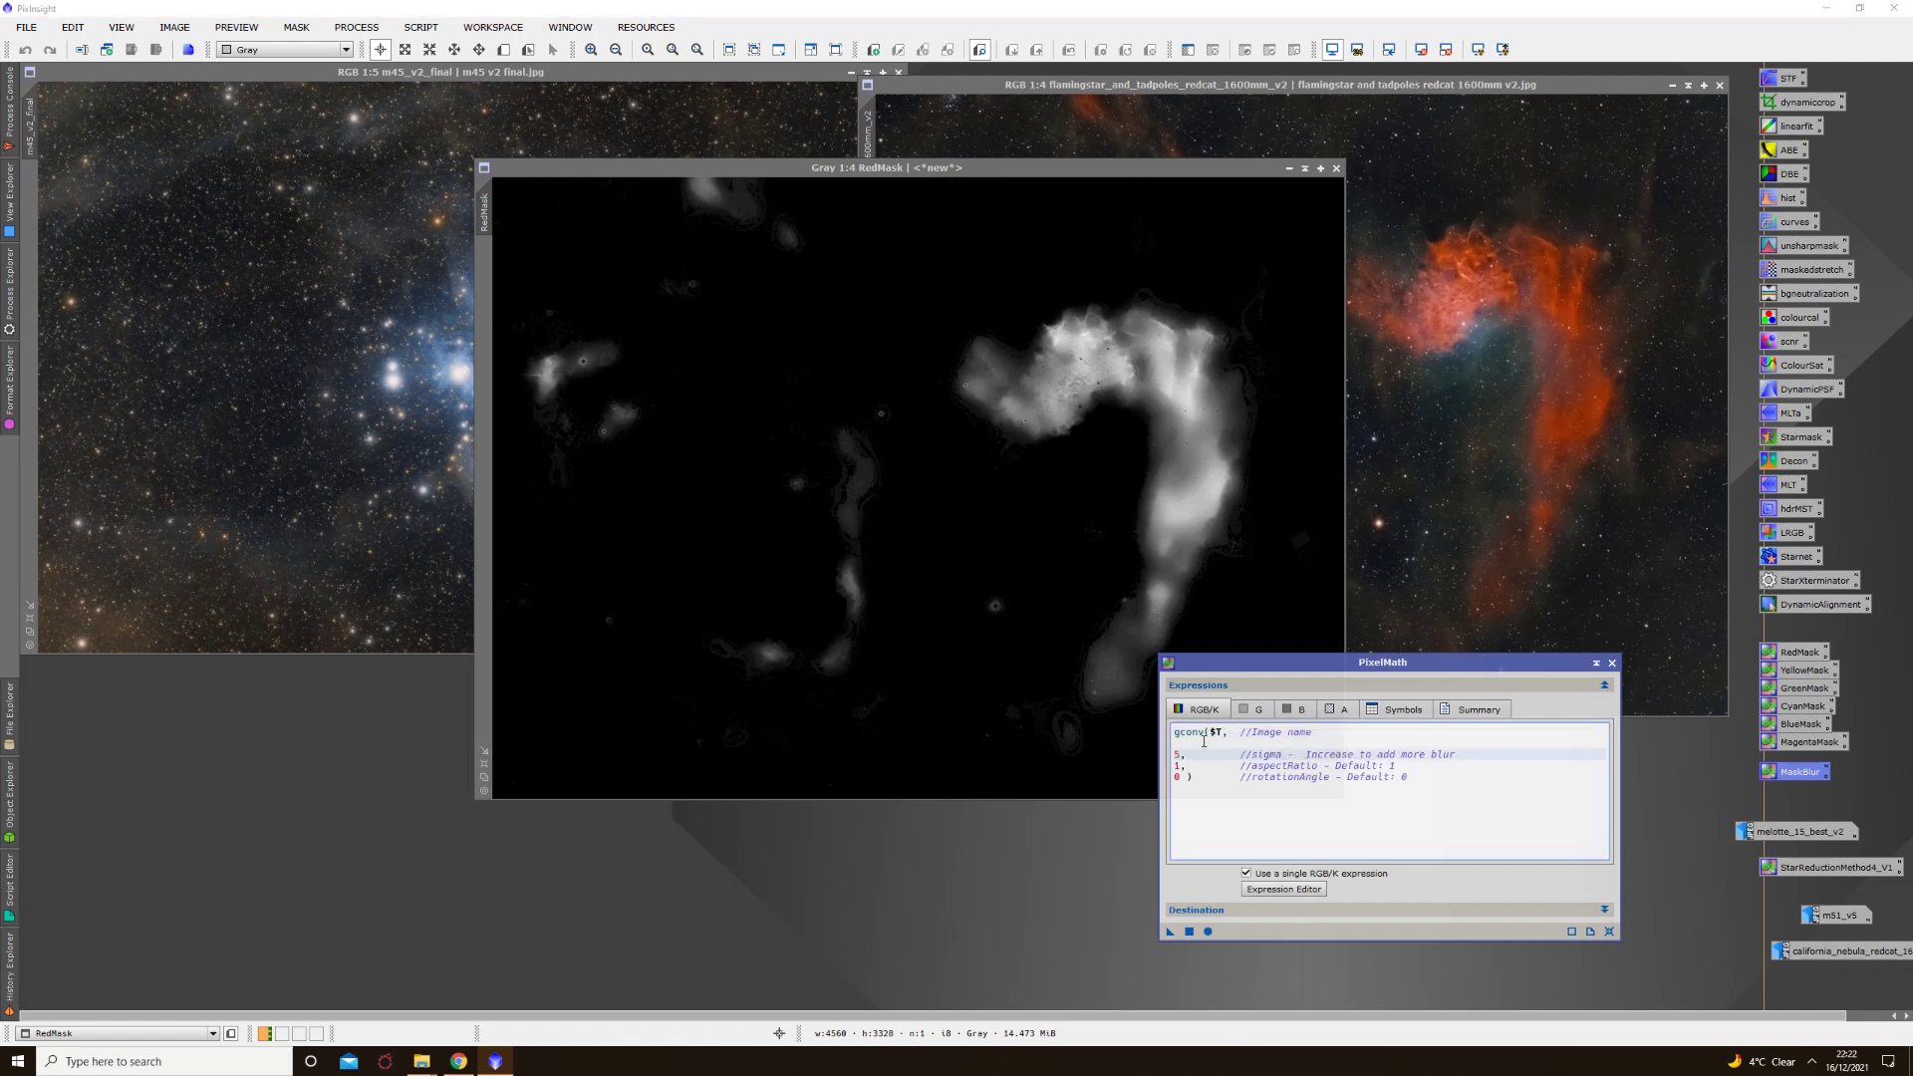
type("5")
left_click_drag(1171, 933, 1046, 641)
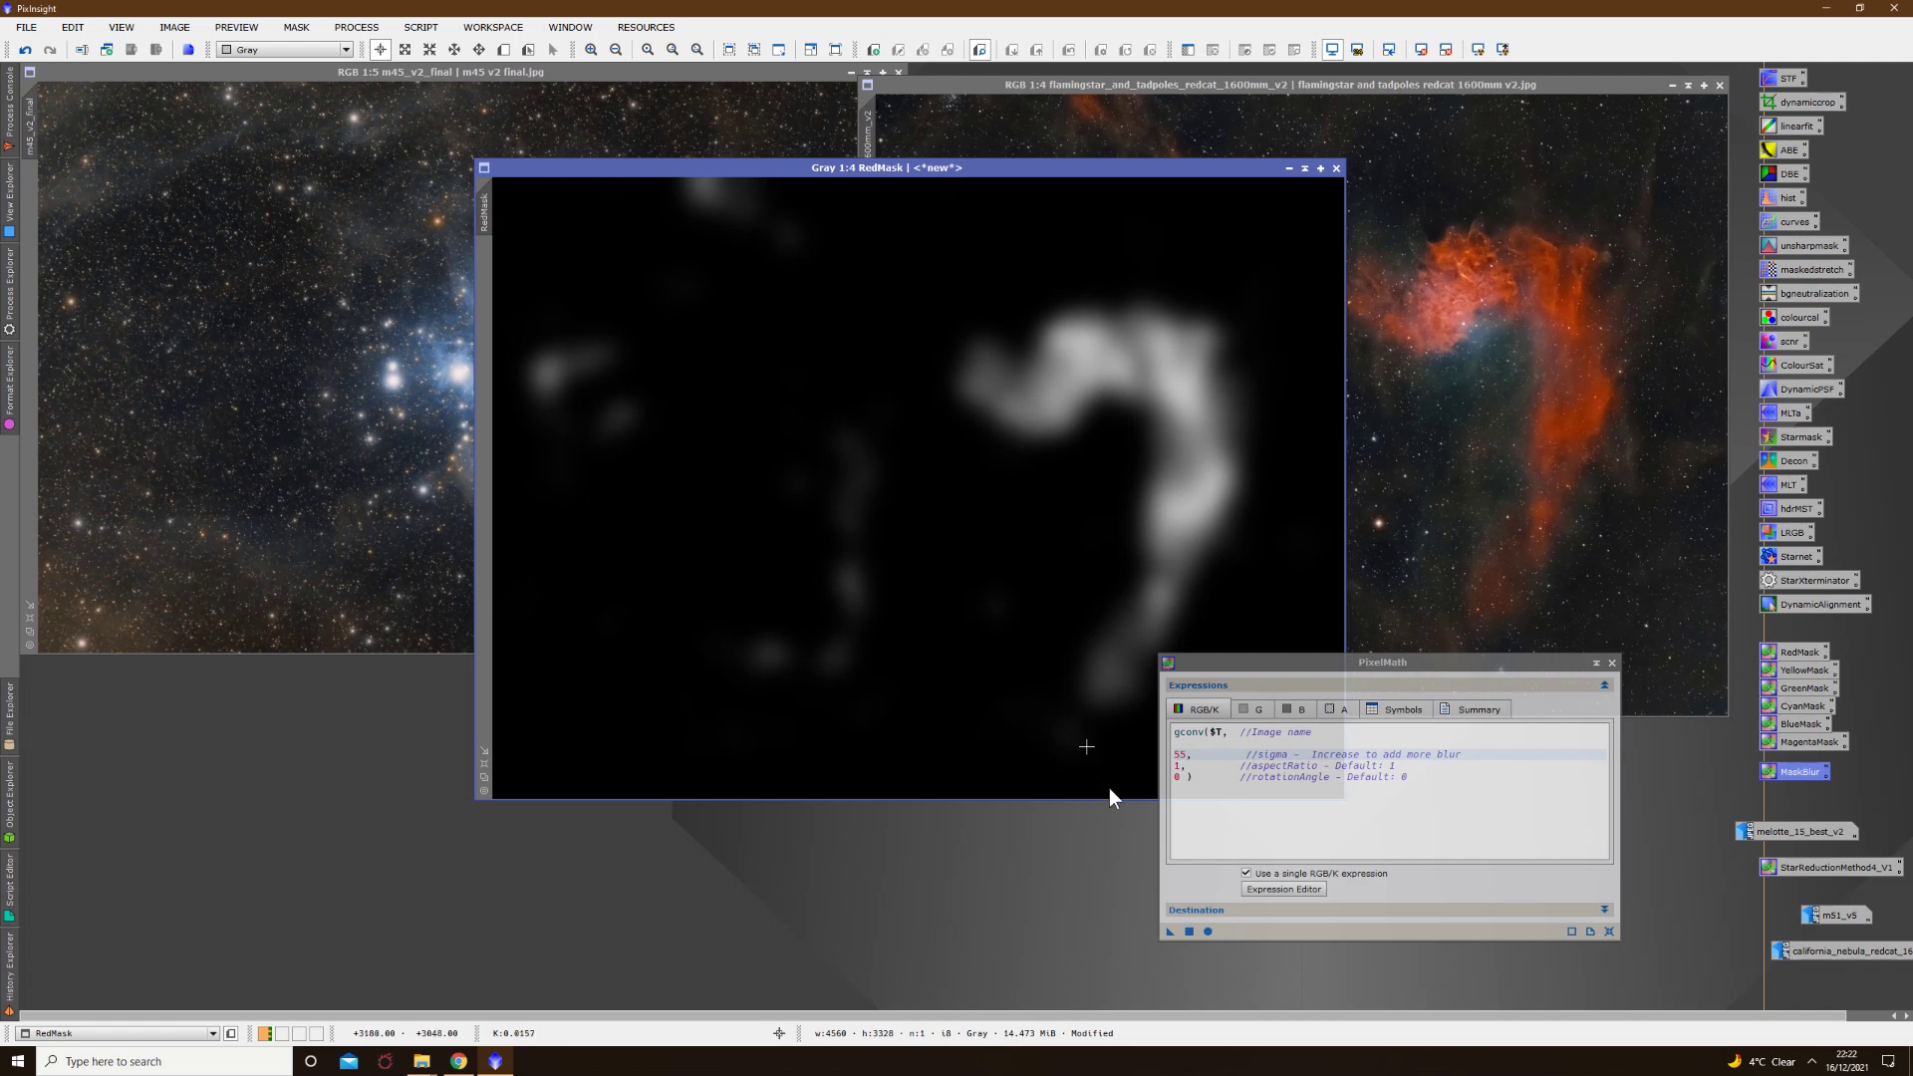
left_click_drag(1169, 931, 967, 597)
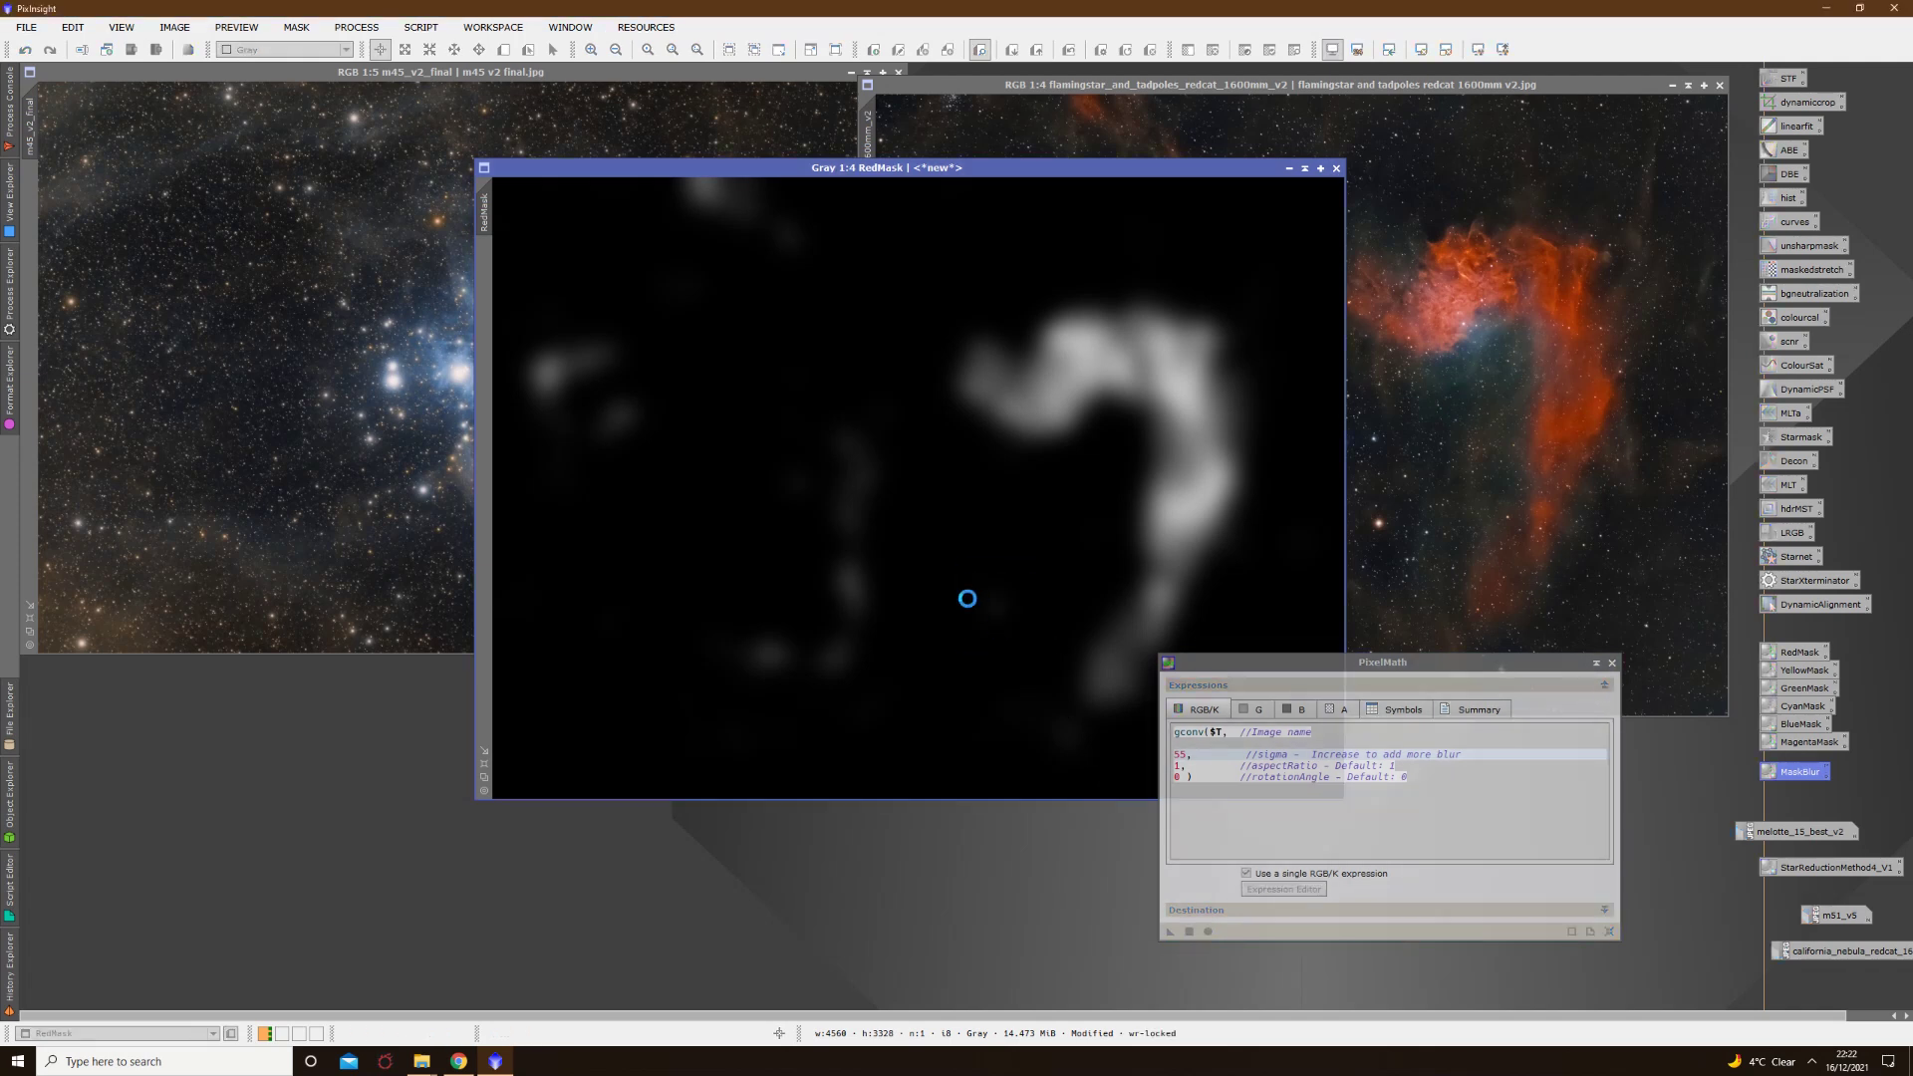
Step: Set the blurred RedMask as the mask of the Flaming Star and Tadpoles image and open the real-time curves preview
left_click_drag(613, 169, 1155, 275)
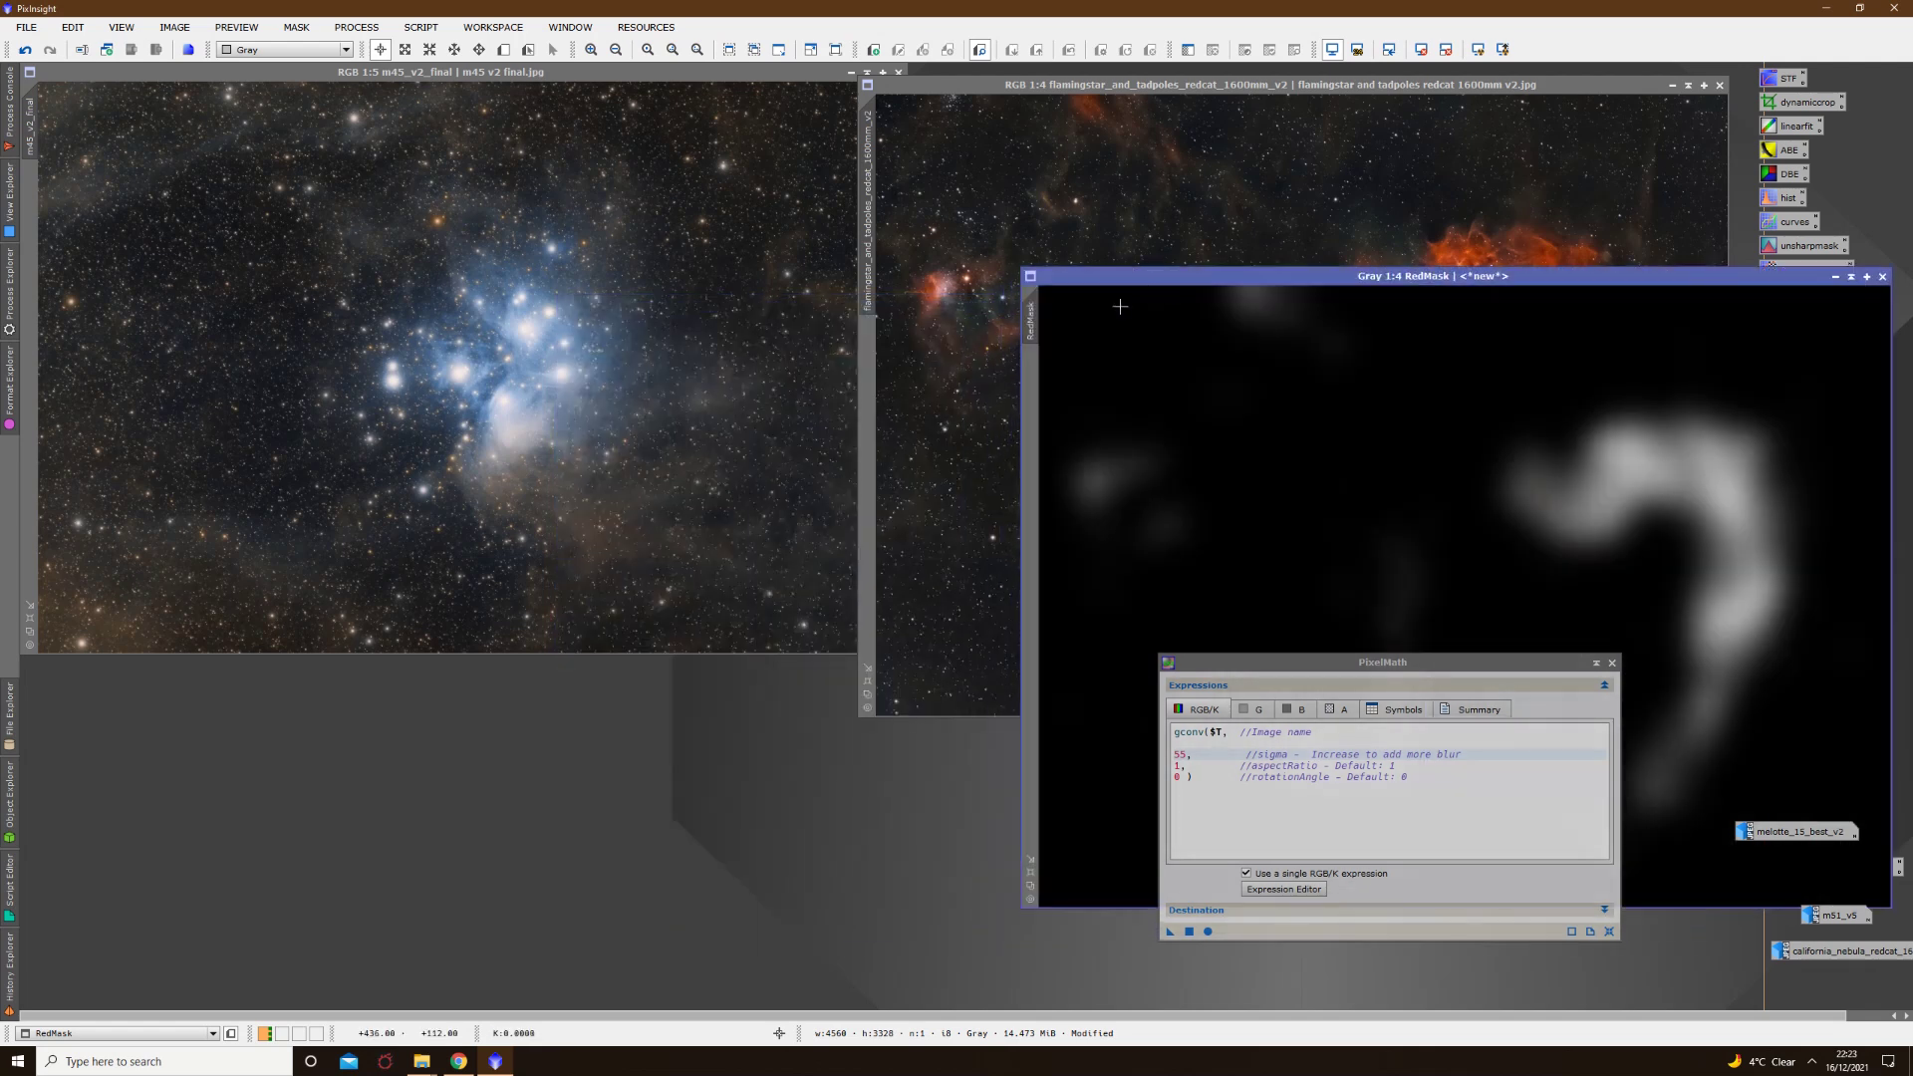
left_click_drag(877, 379, 874, 362)
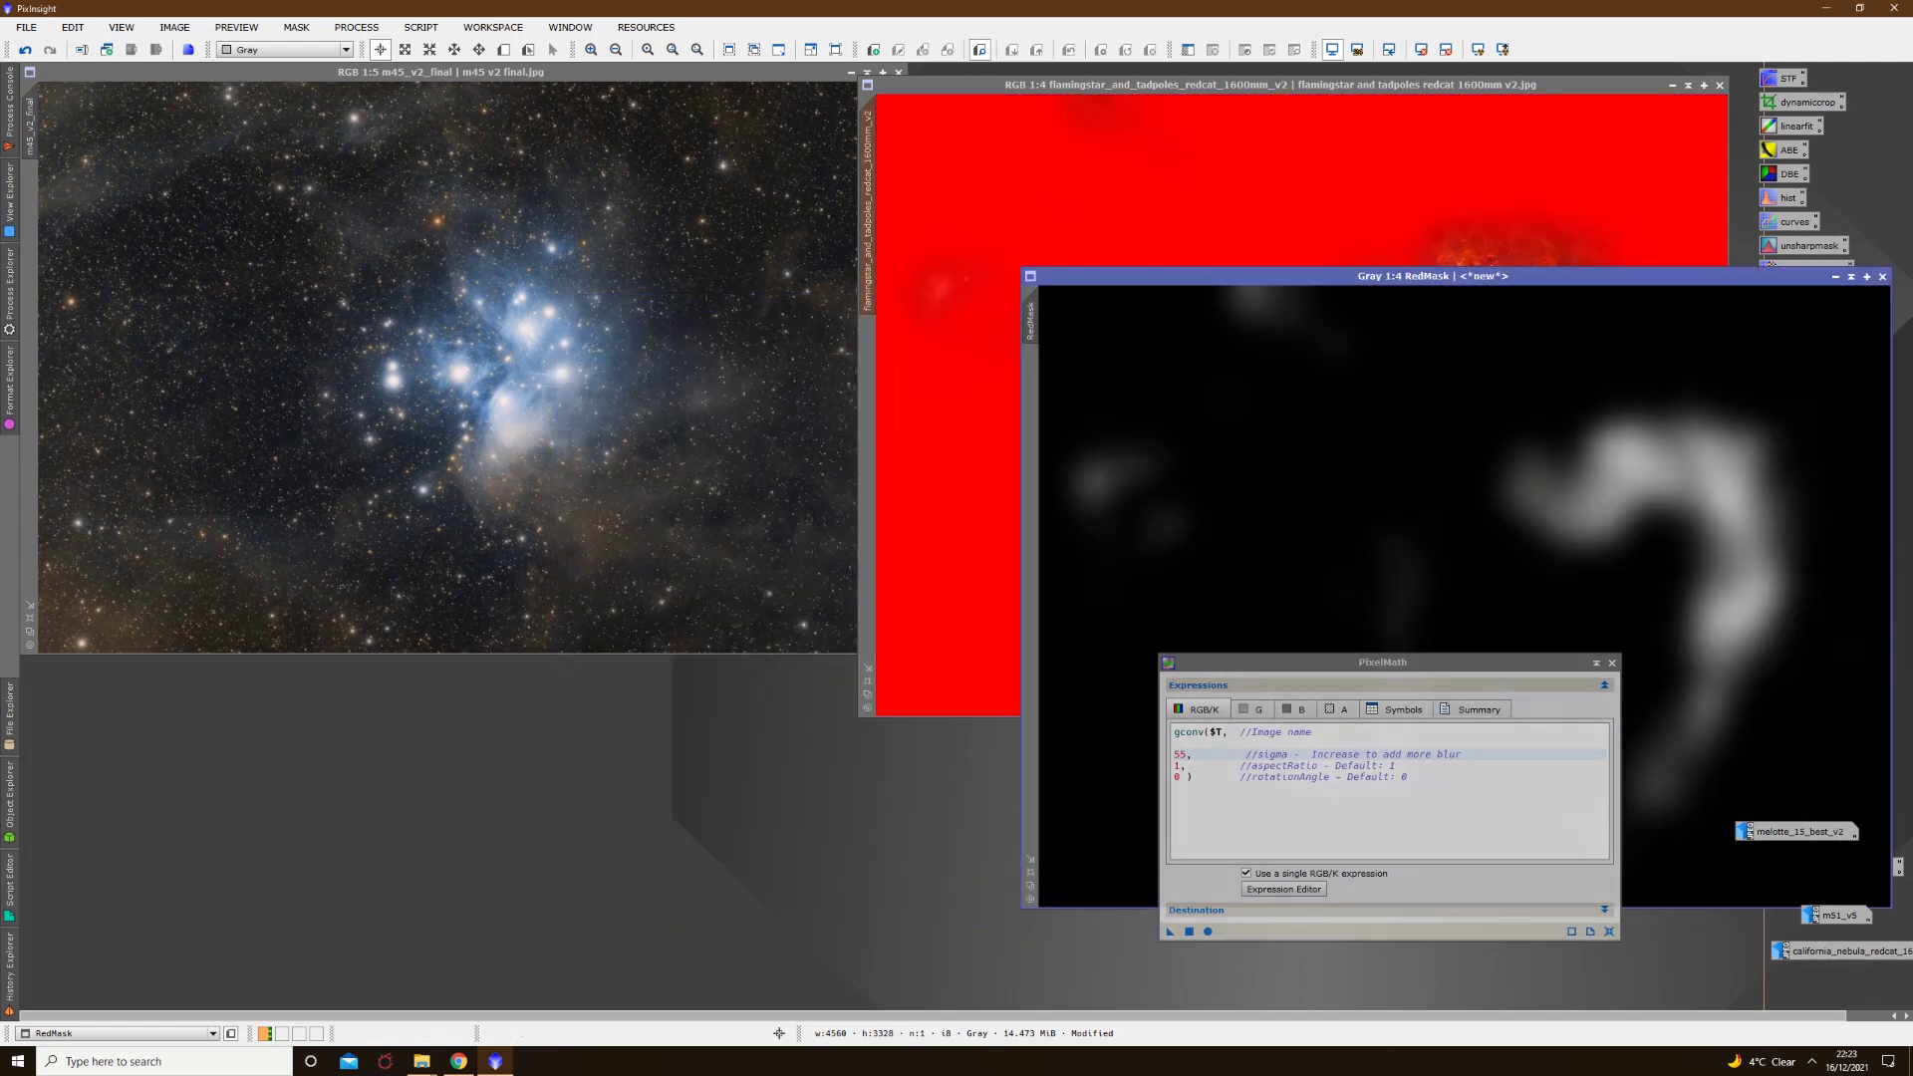
left_click_drag(1634, 281, 749, 353)
left_click(1295, 299)
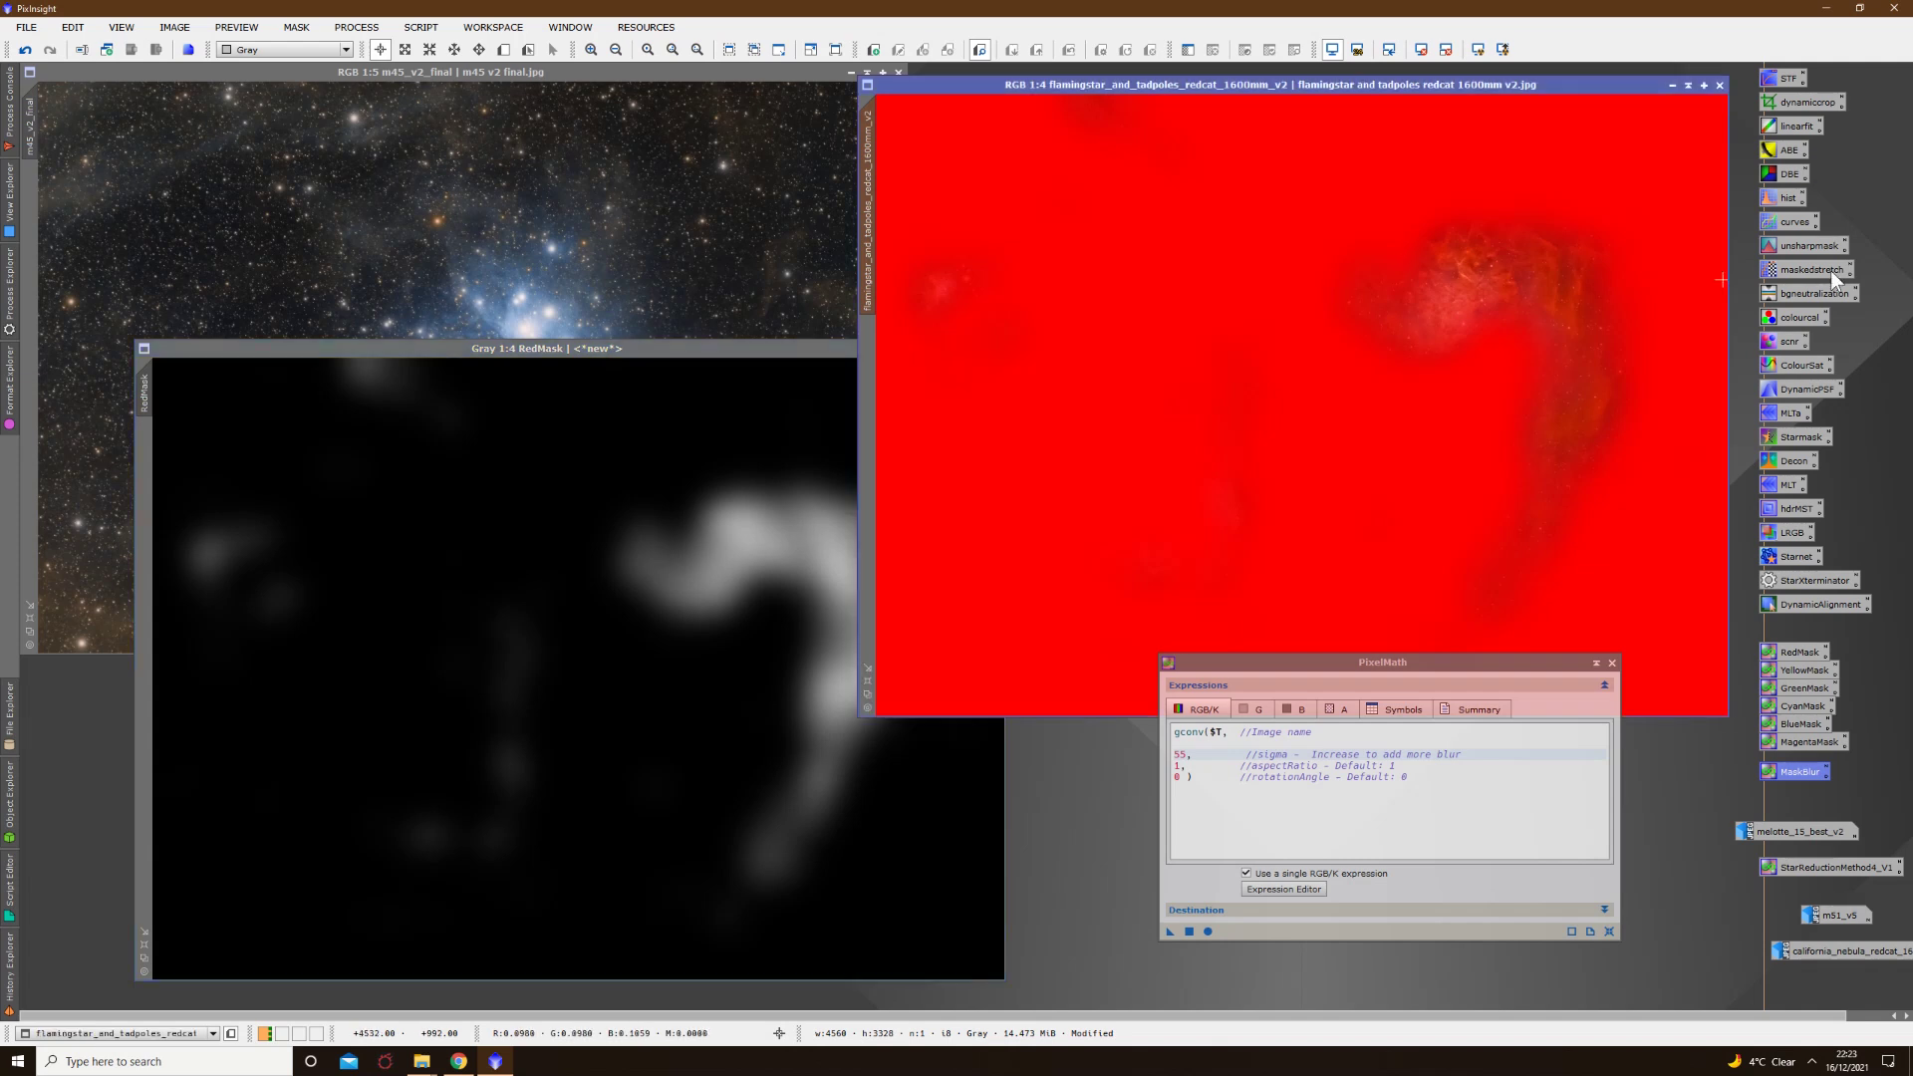
double_click(1790, 223)
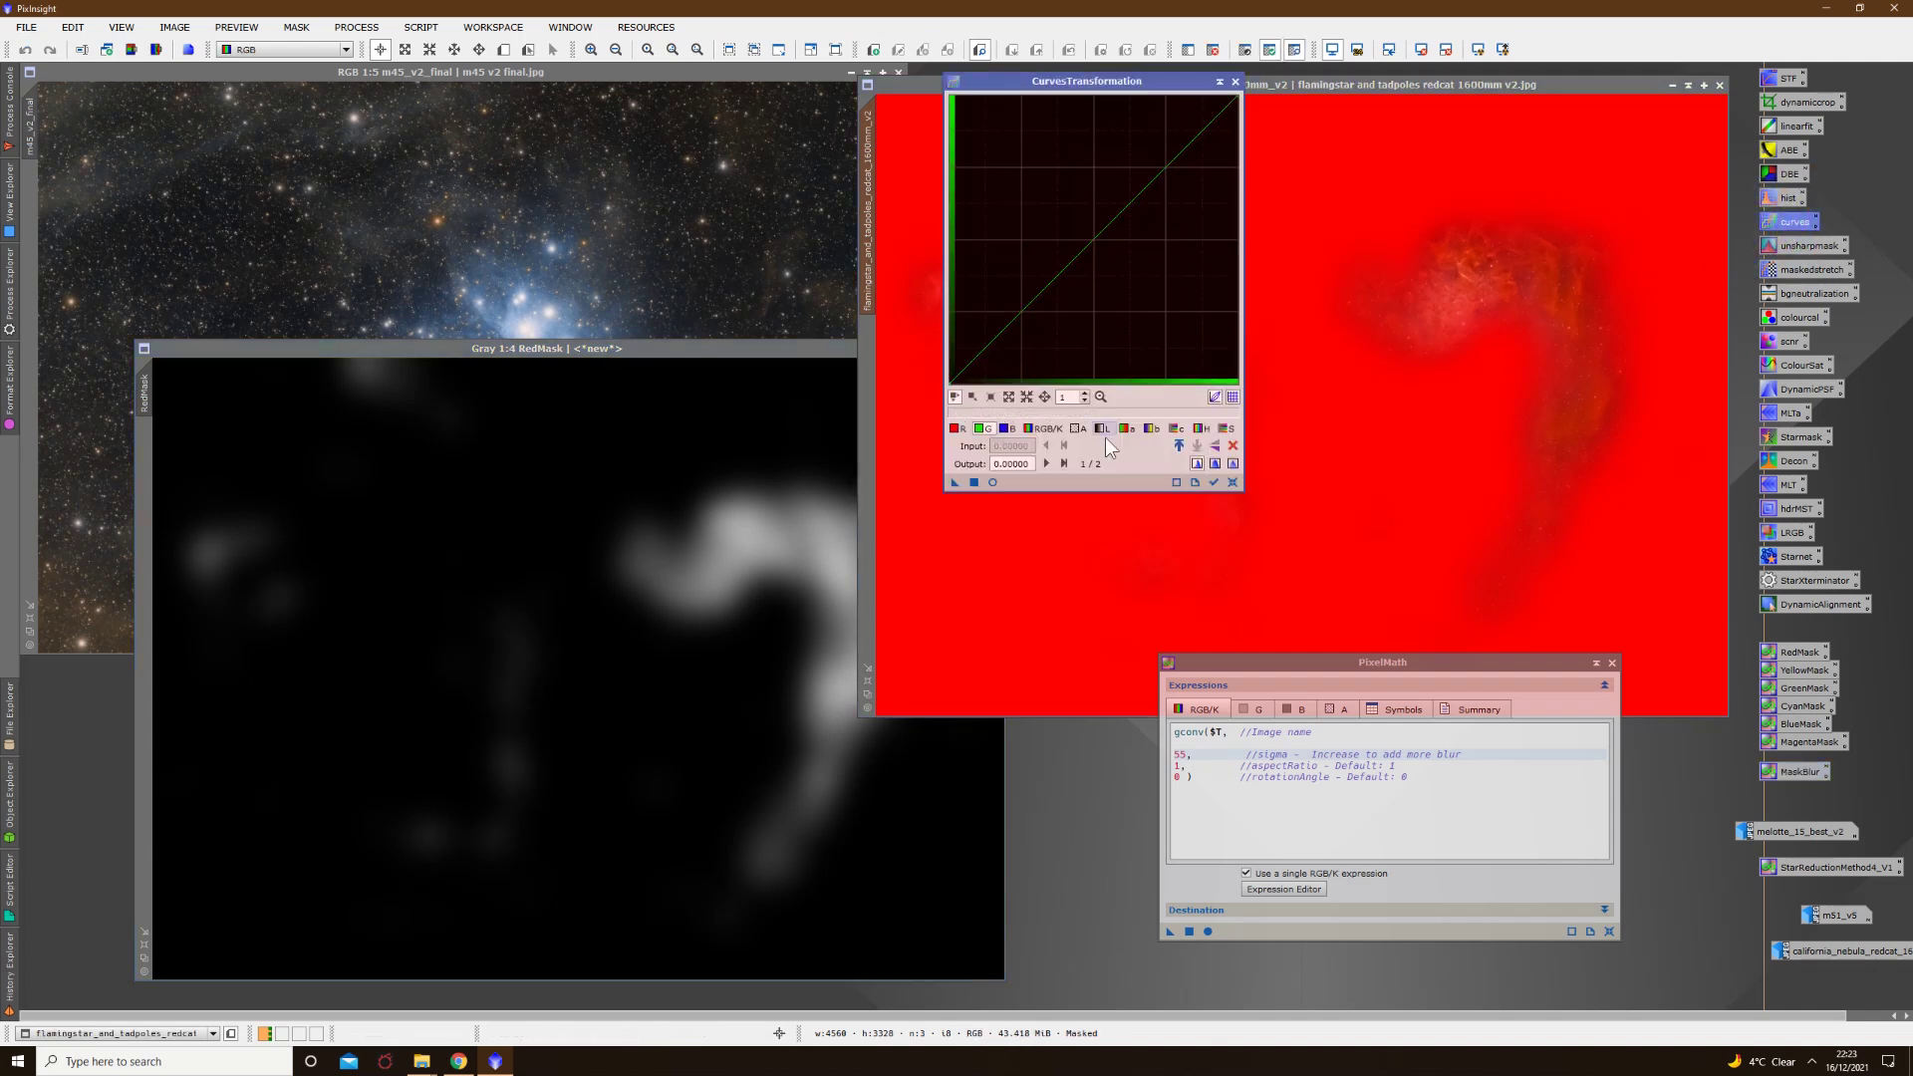
left_click(992, 482)
Step: Lower the red curve to about input 0.62, output 0.42, and raise the green curve to about 0.39, 0.57
left_click(954, 428)
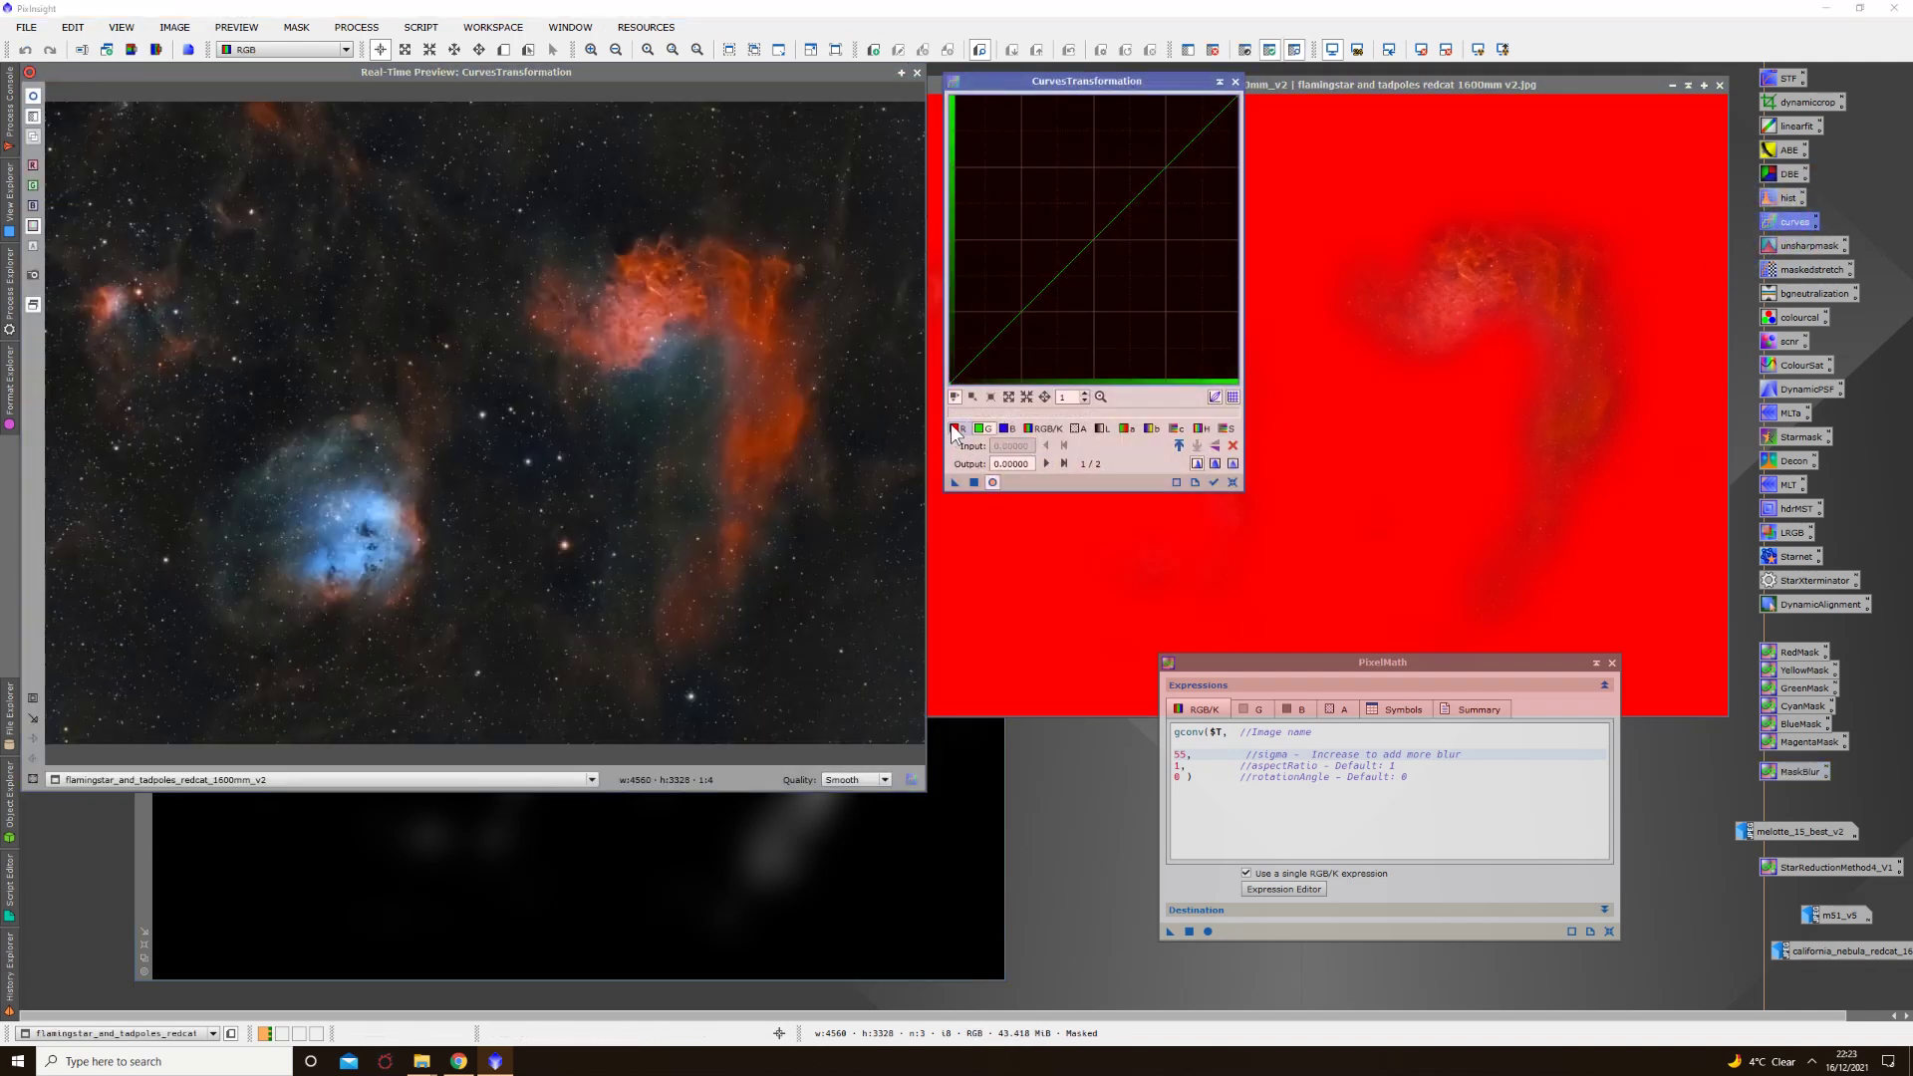
left_click_drag(1106, 228, 1127, 263)
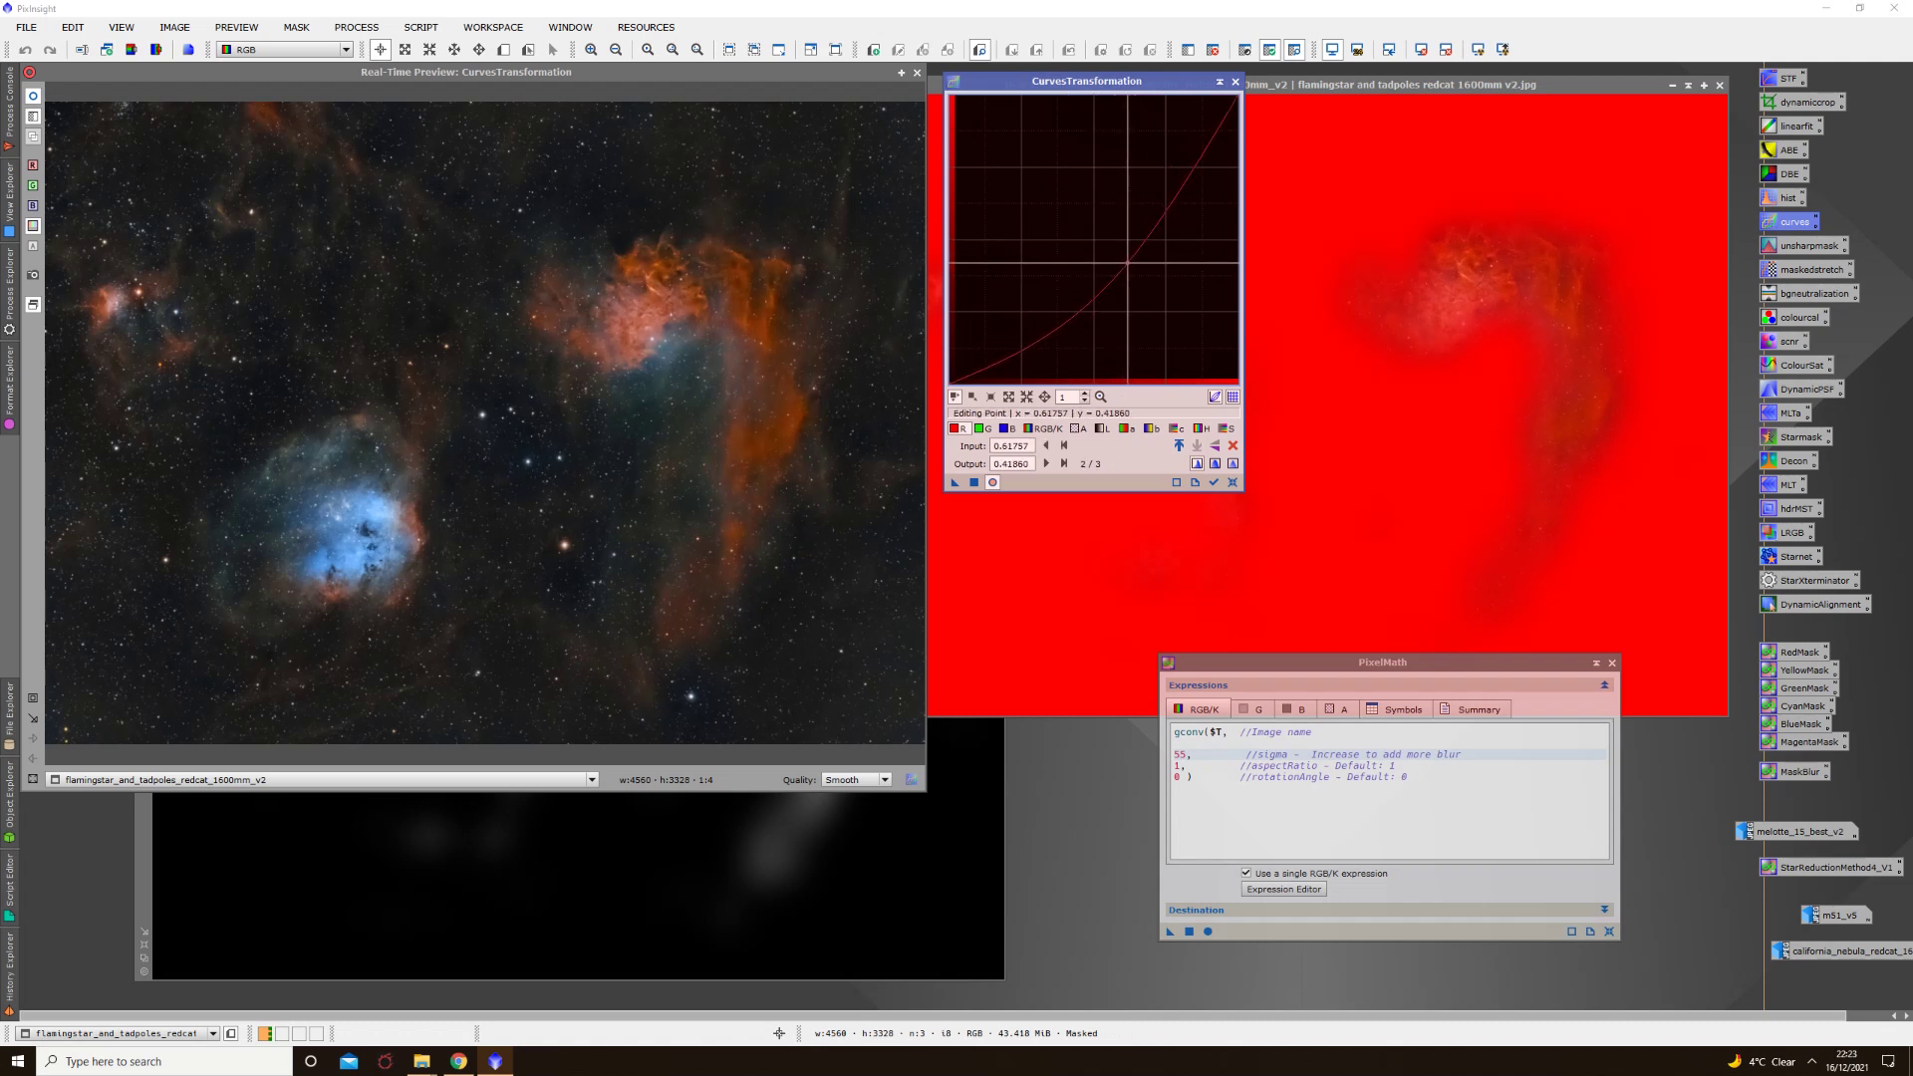
left_click(981, 428)
left_click(1058, 213)
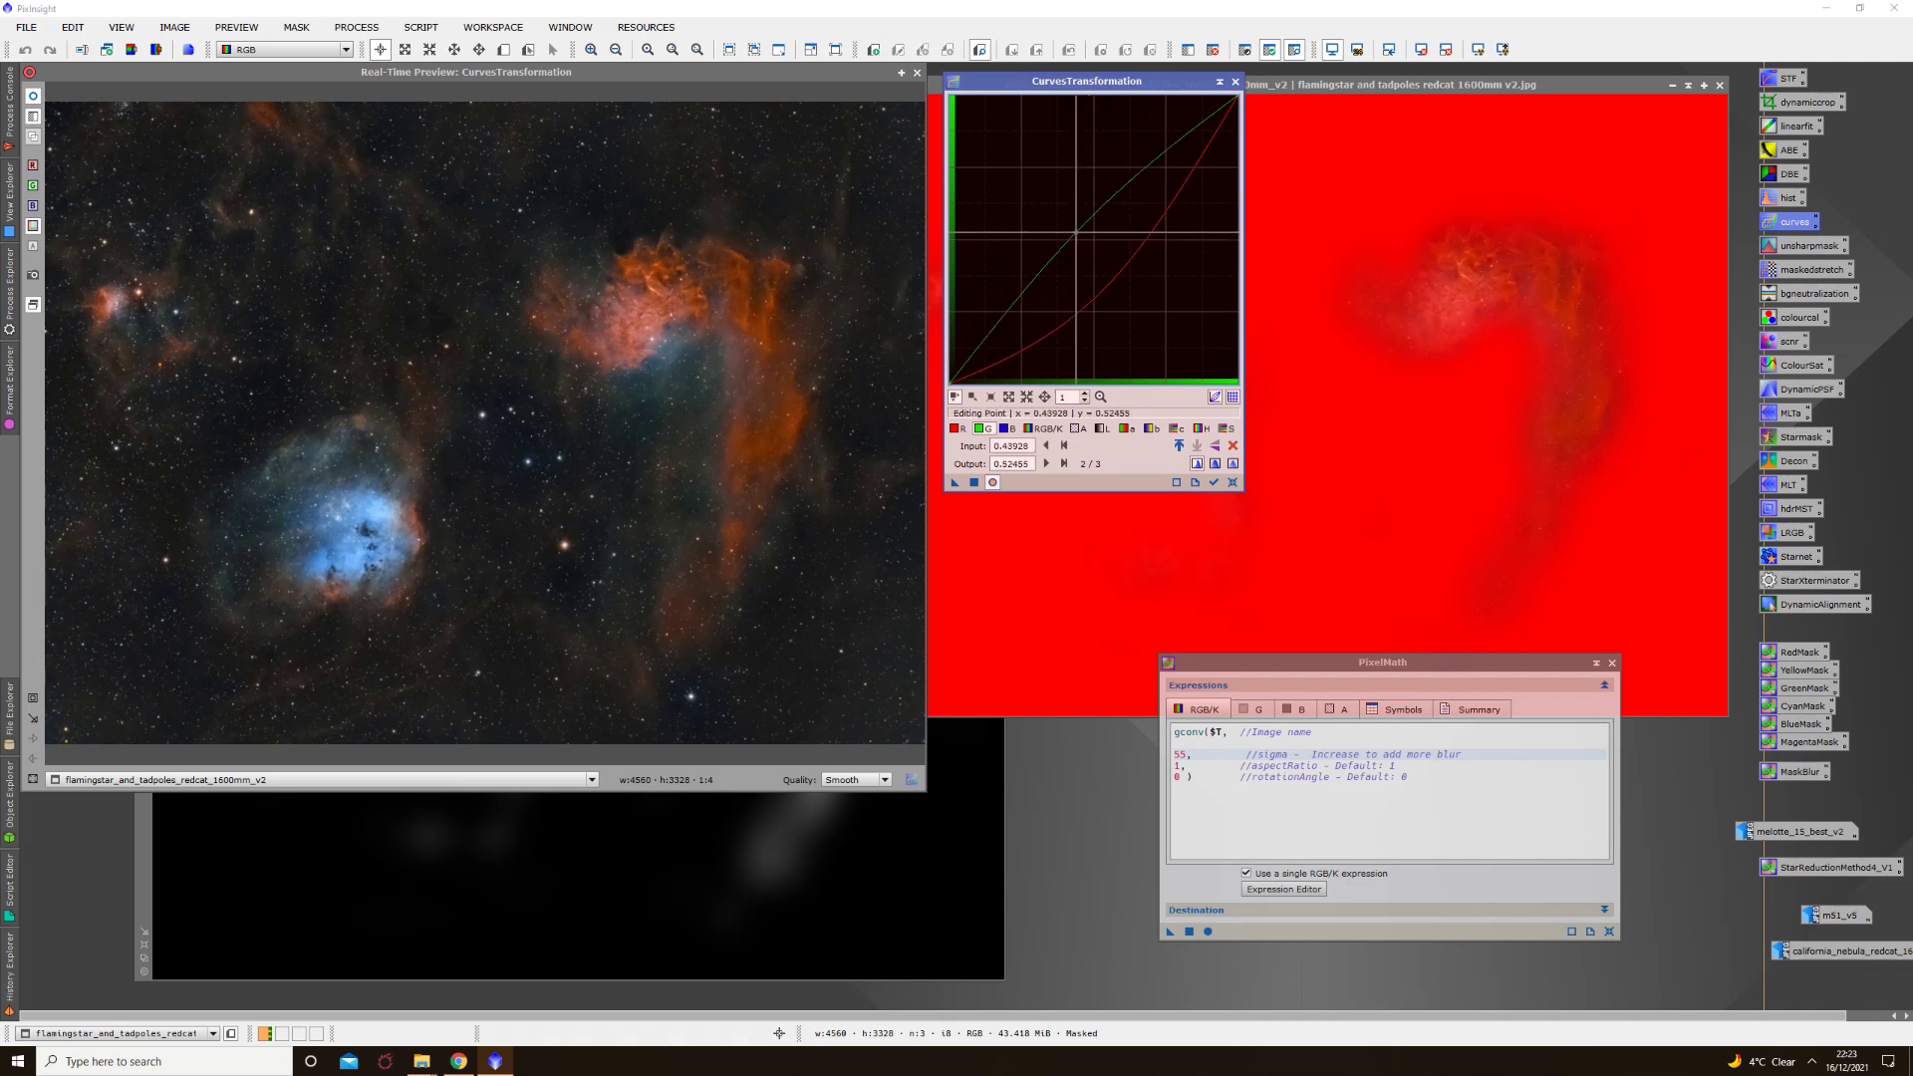
left_click_drag(1058, 213, 1058, 217)
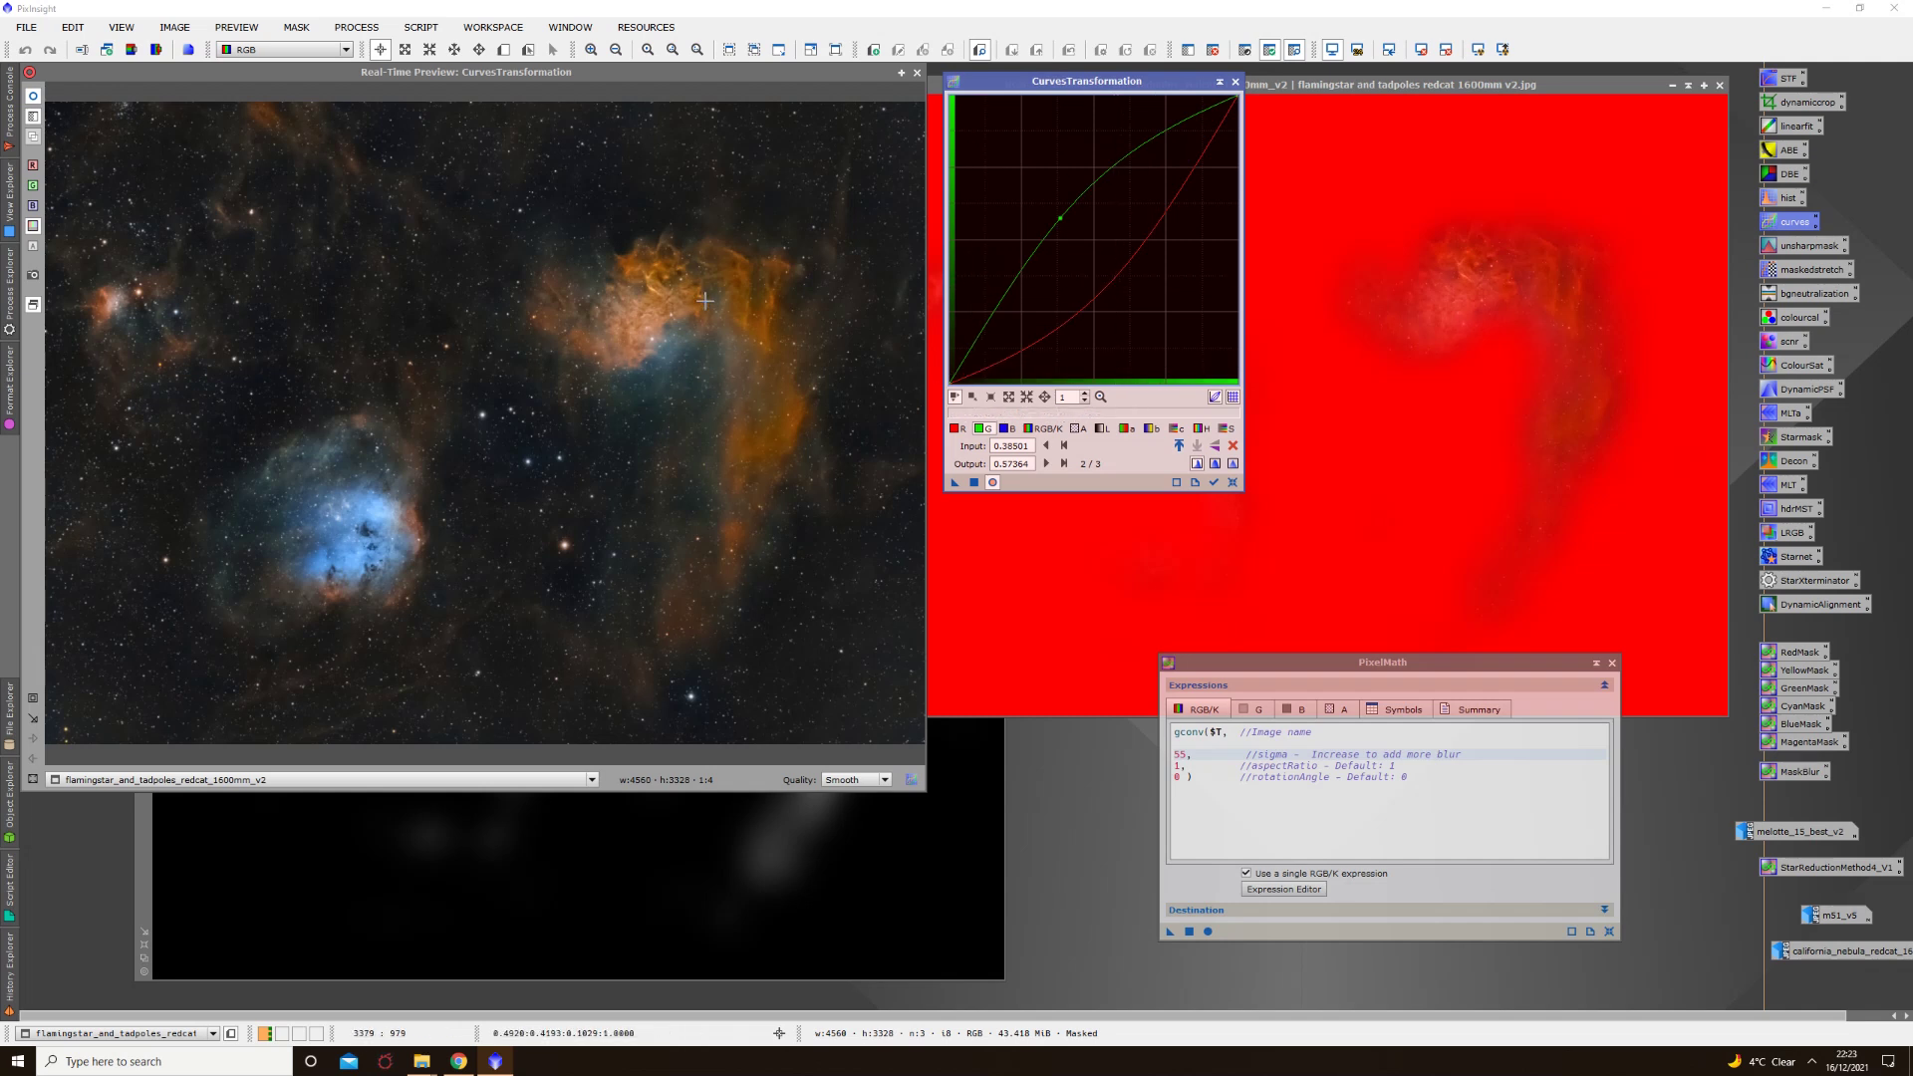
Step: Compare the preview with the original, apply the curves to the Flaming Star image, and reset and close the curves tool with its preview
left_click(40, 105)
left_click(36, 98)
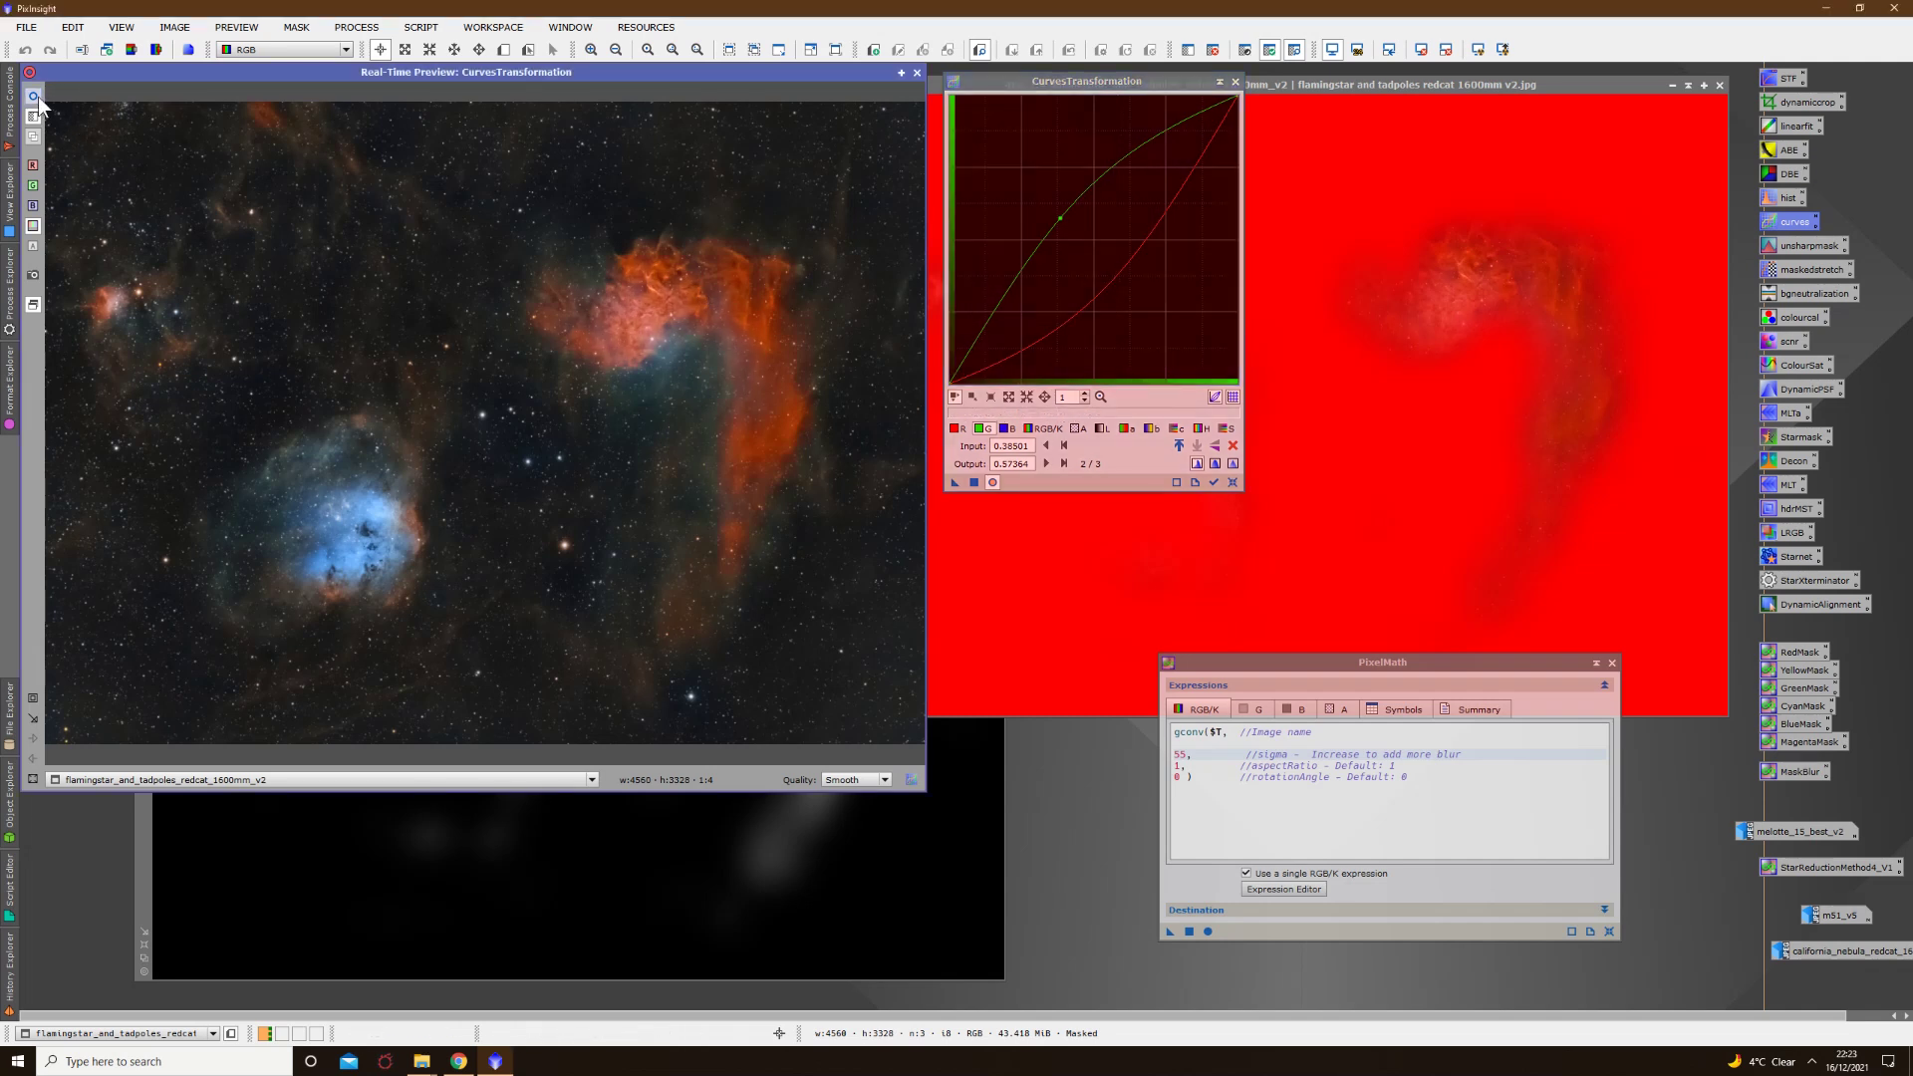
left_click(36, 98)
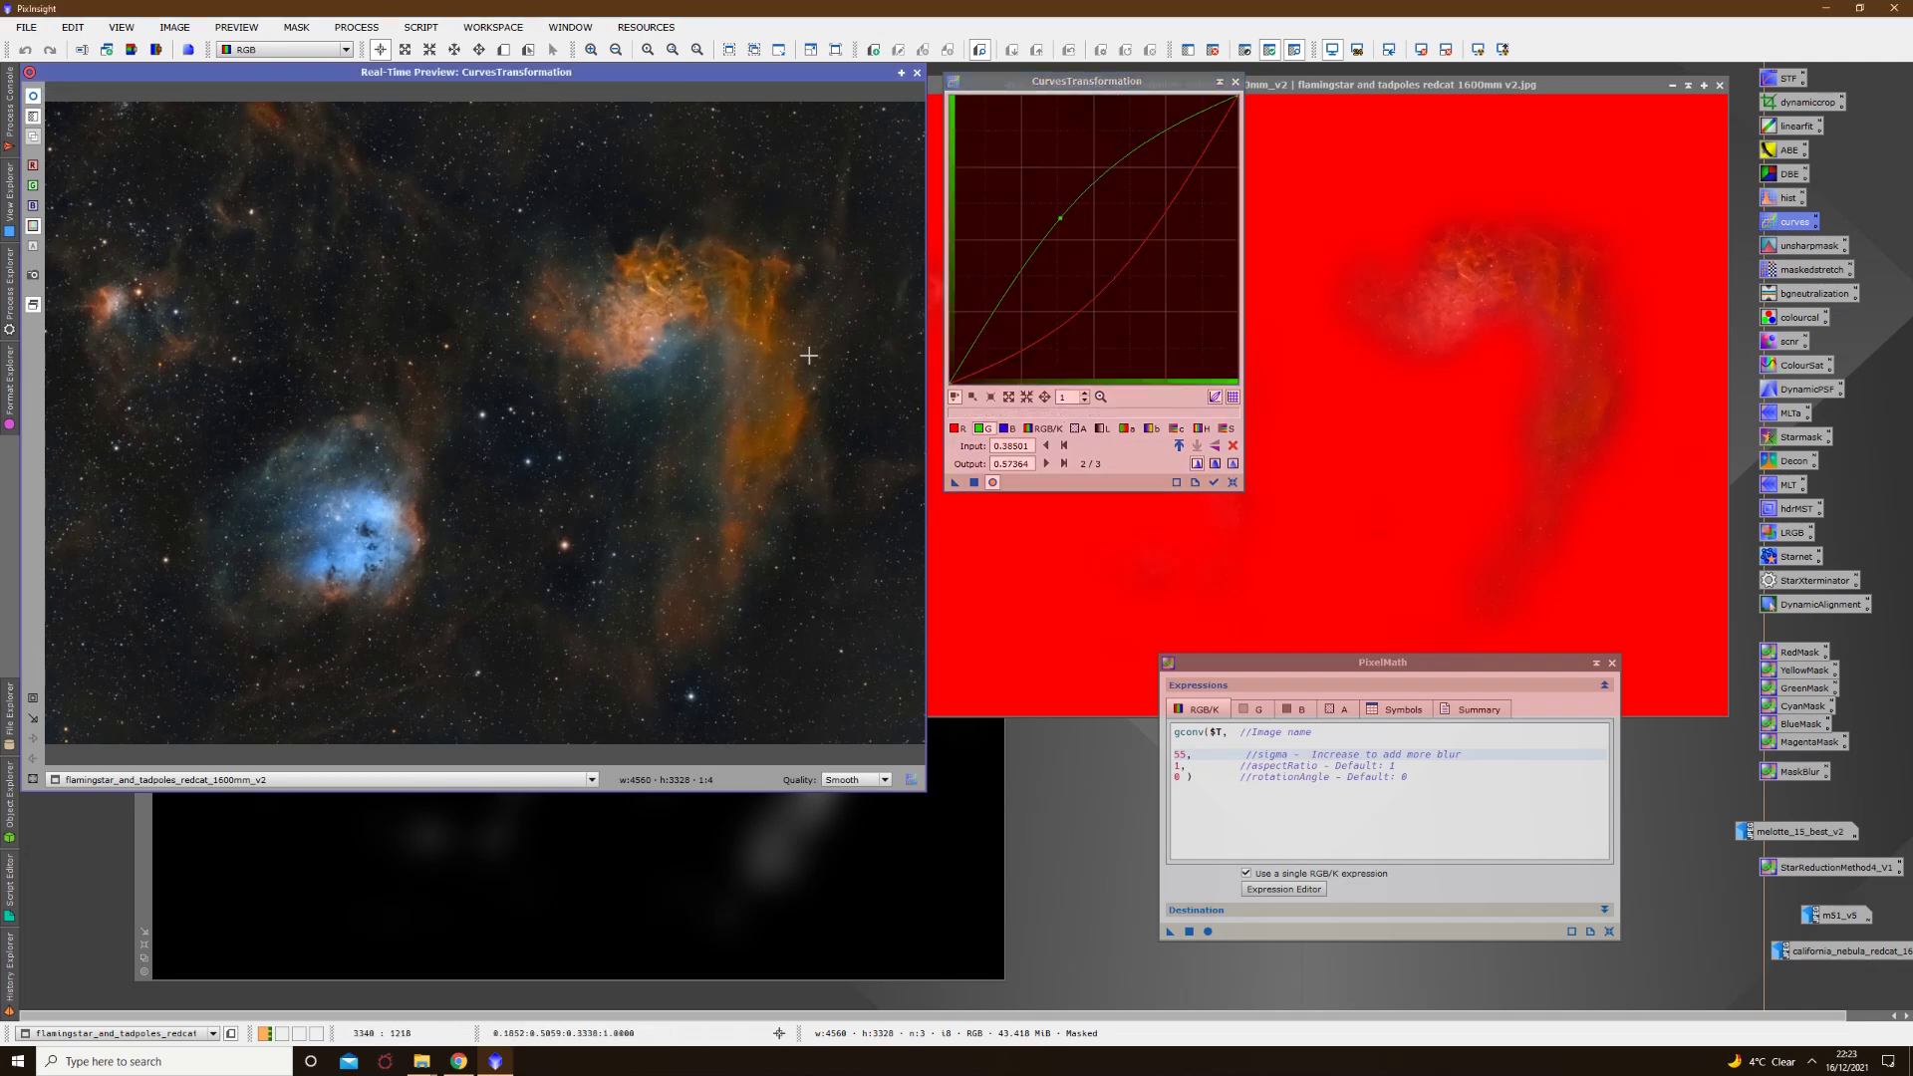
left_click(975, 478)
left_click(1232, 482)
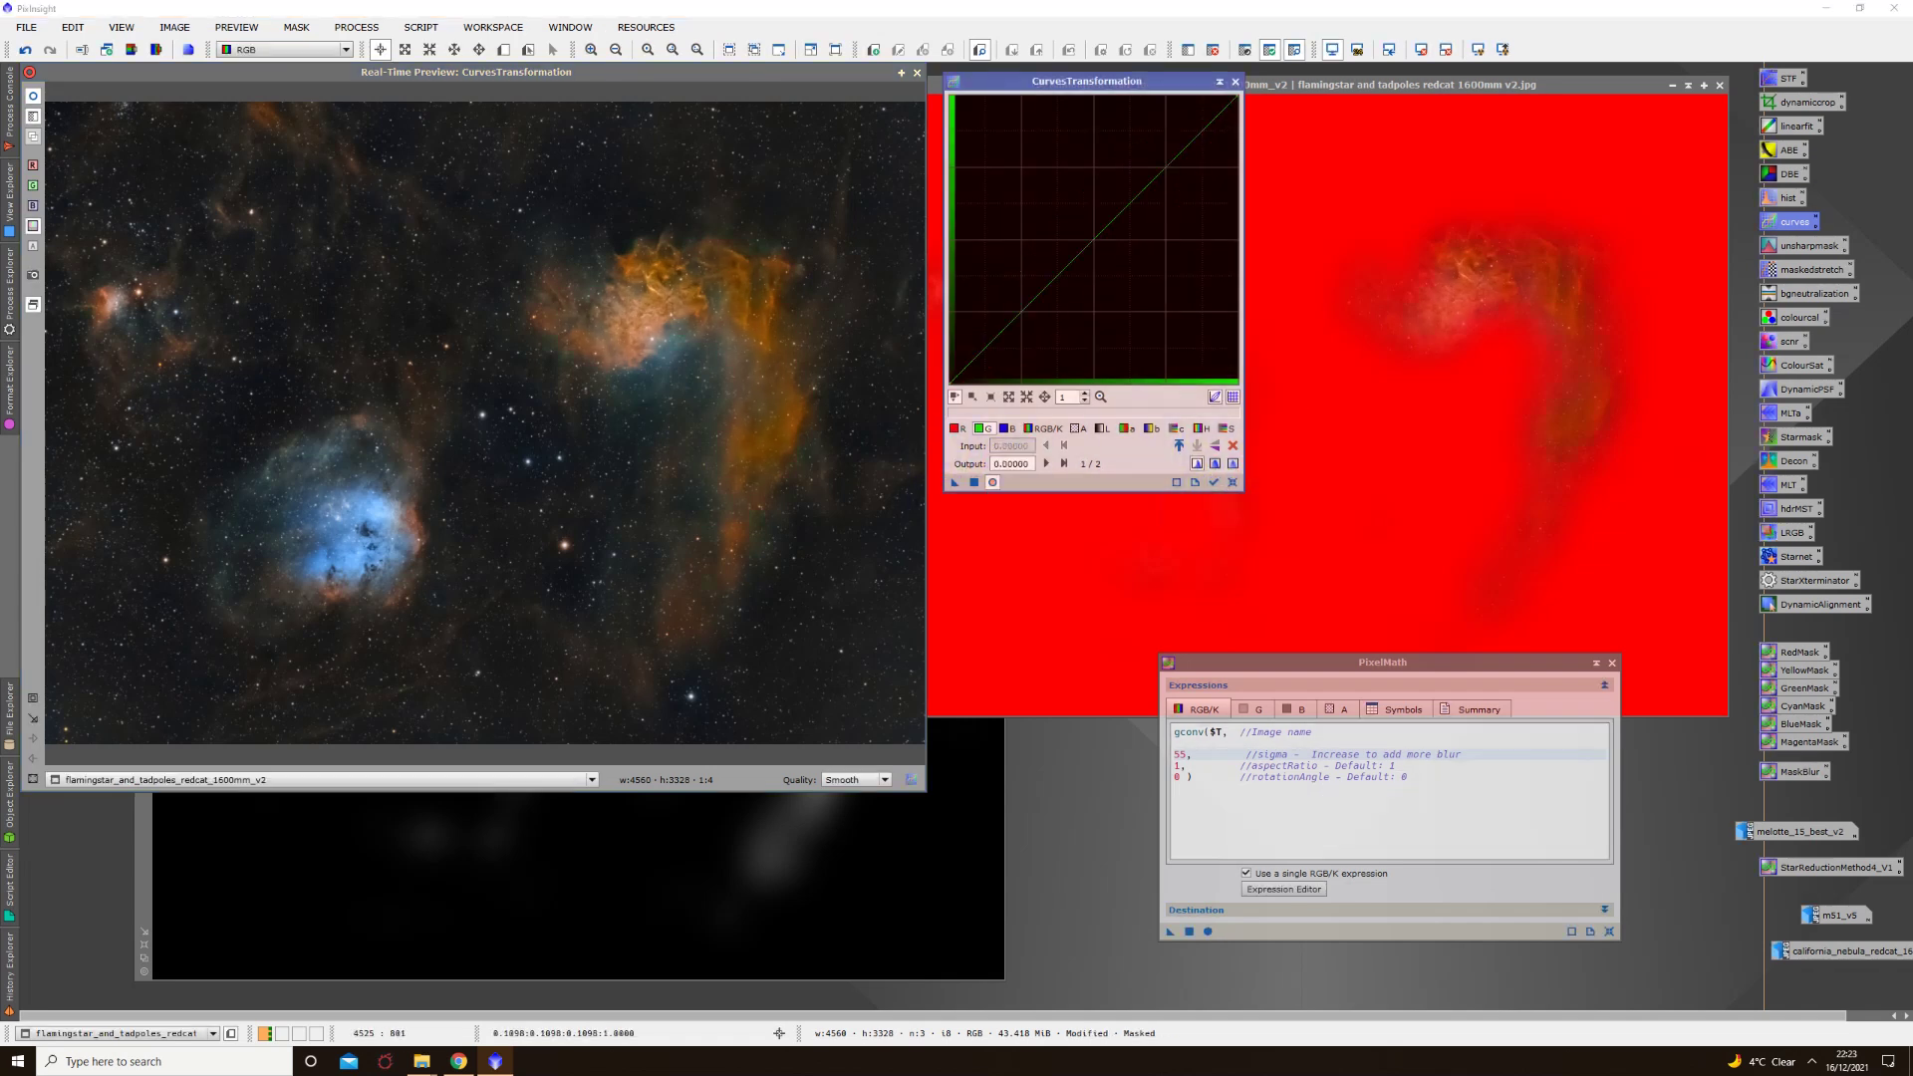
left_click(916, 73)
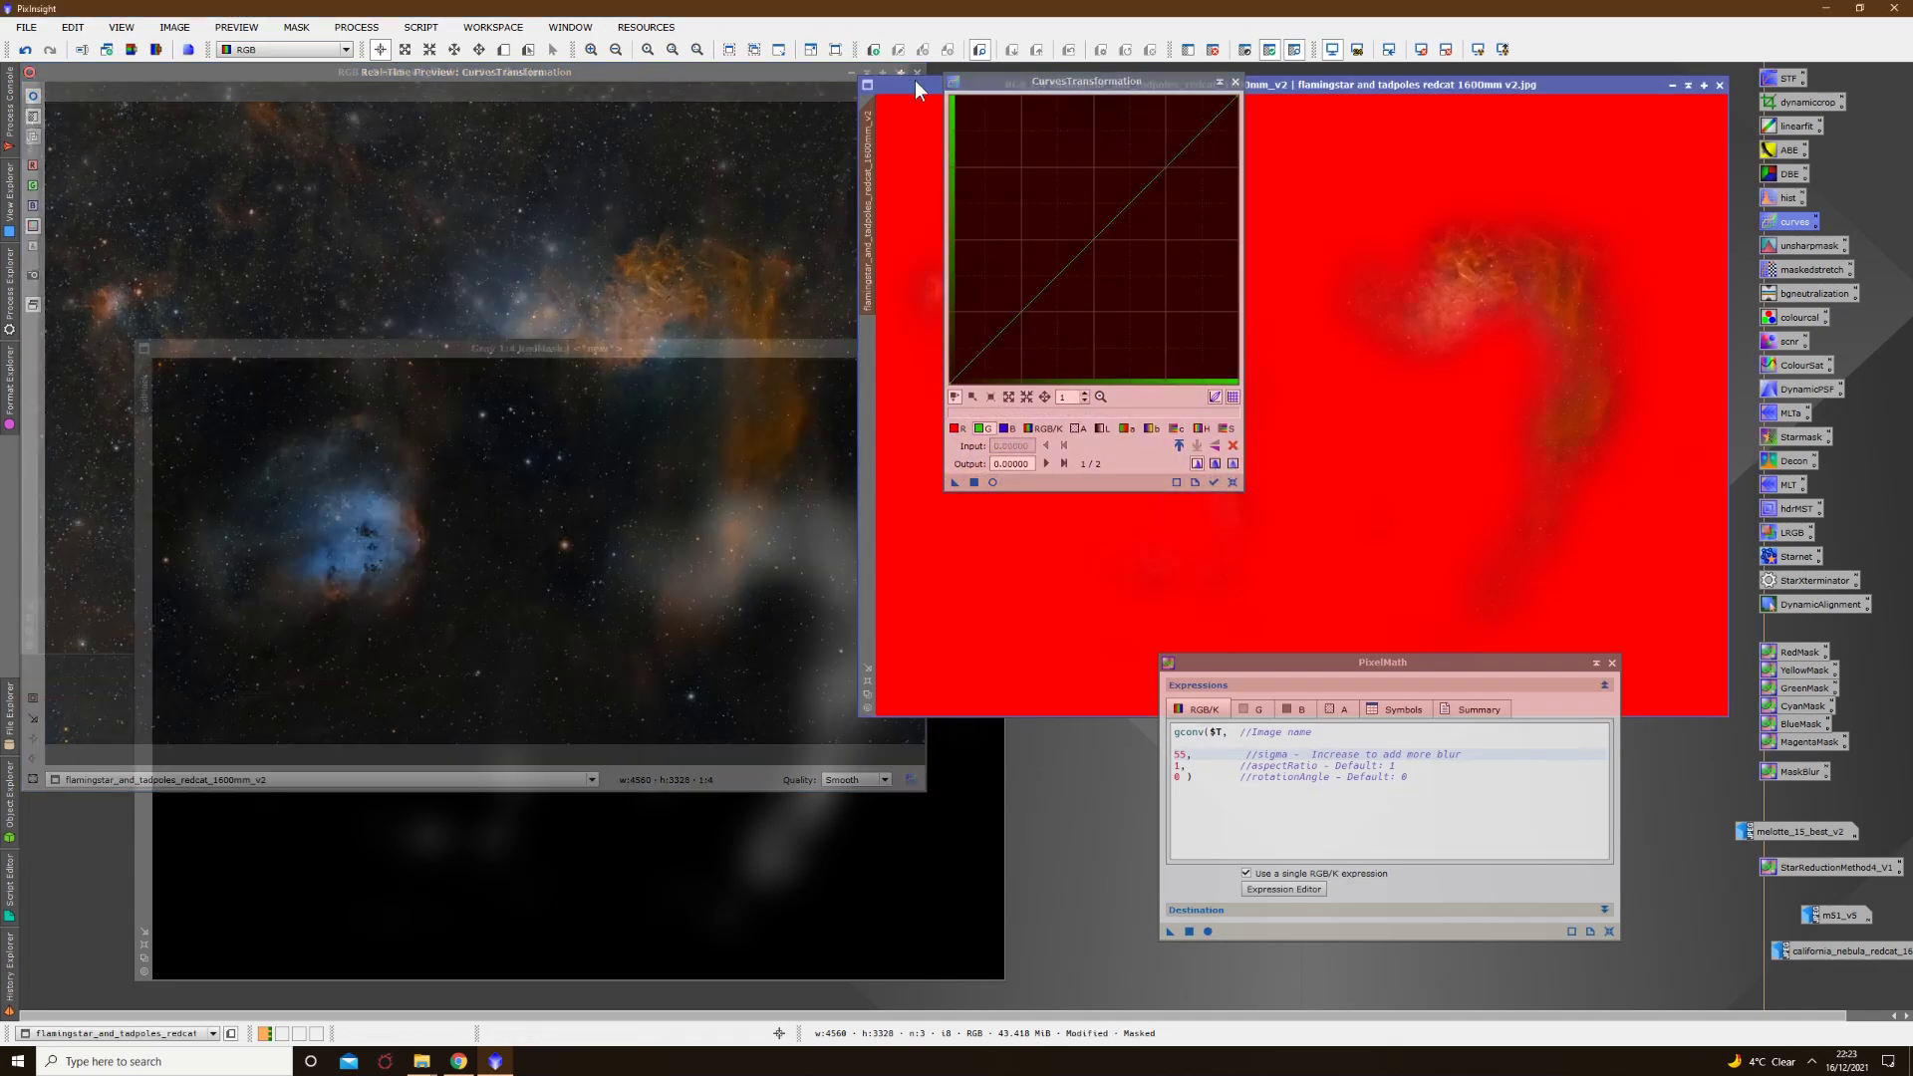
left_click(1234, 87)
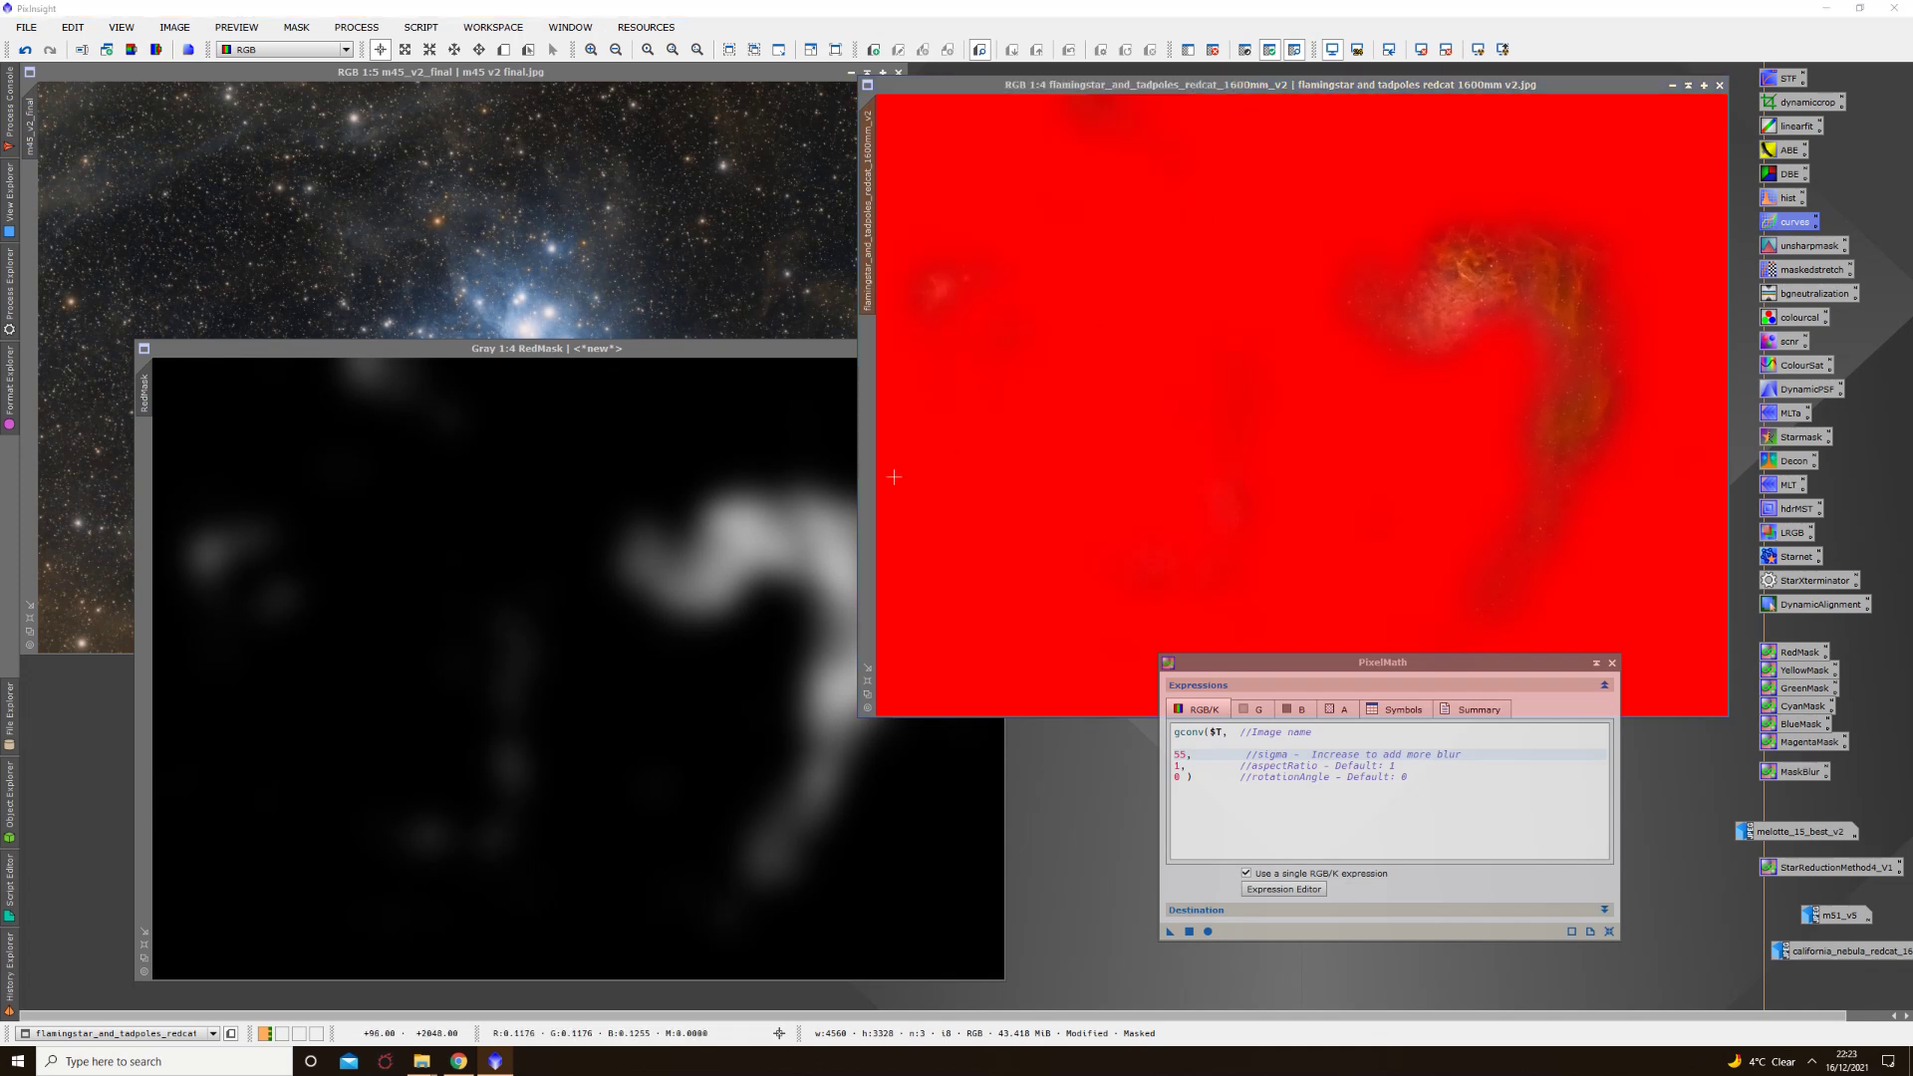
Step: Close the RedMask image without saving it and minimise the Flaming Star and Tadpoles image
left_click(714, 344)
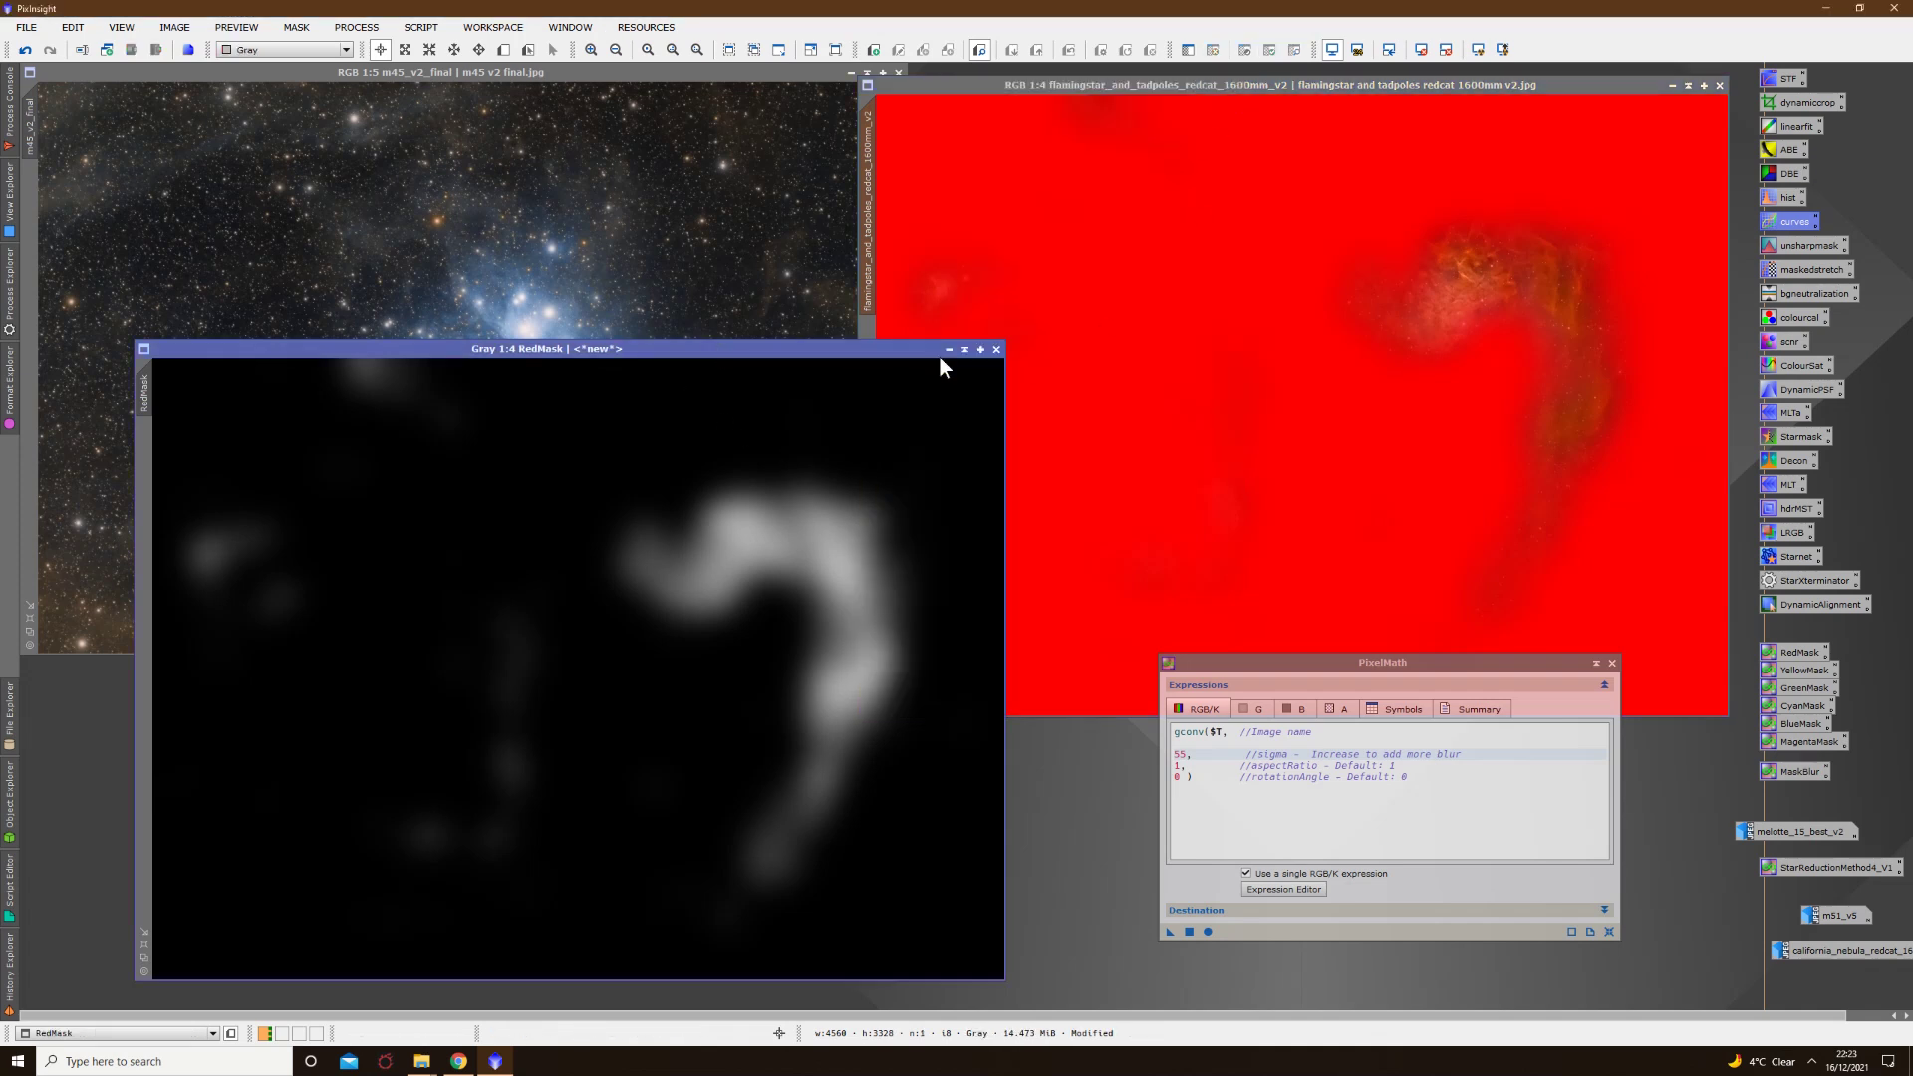
left_click(995, 349)
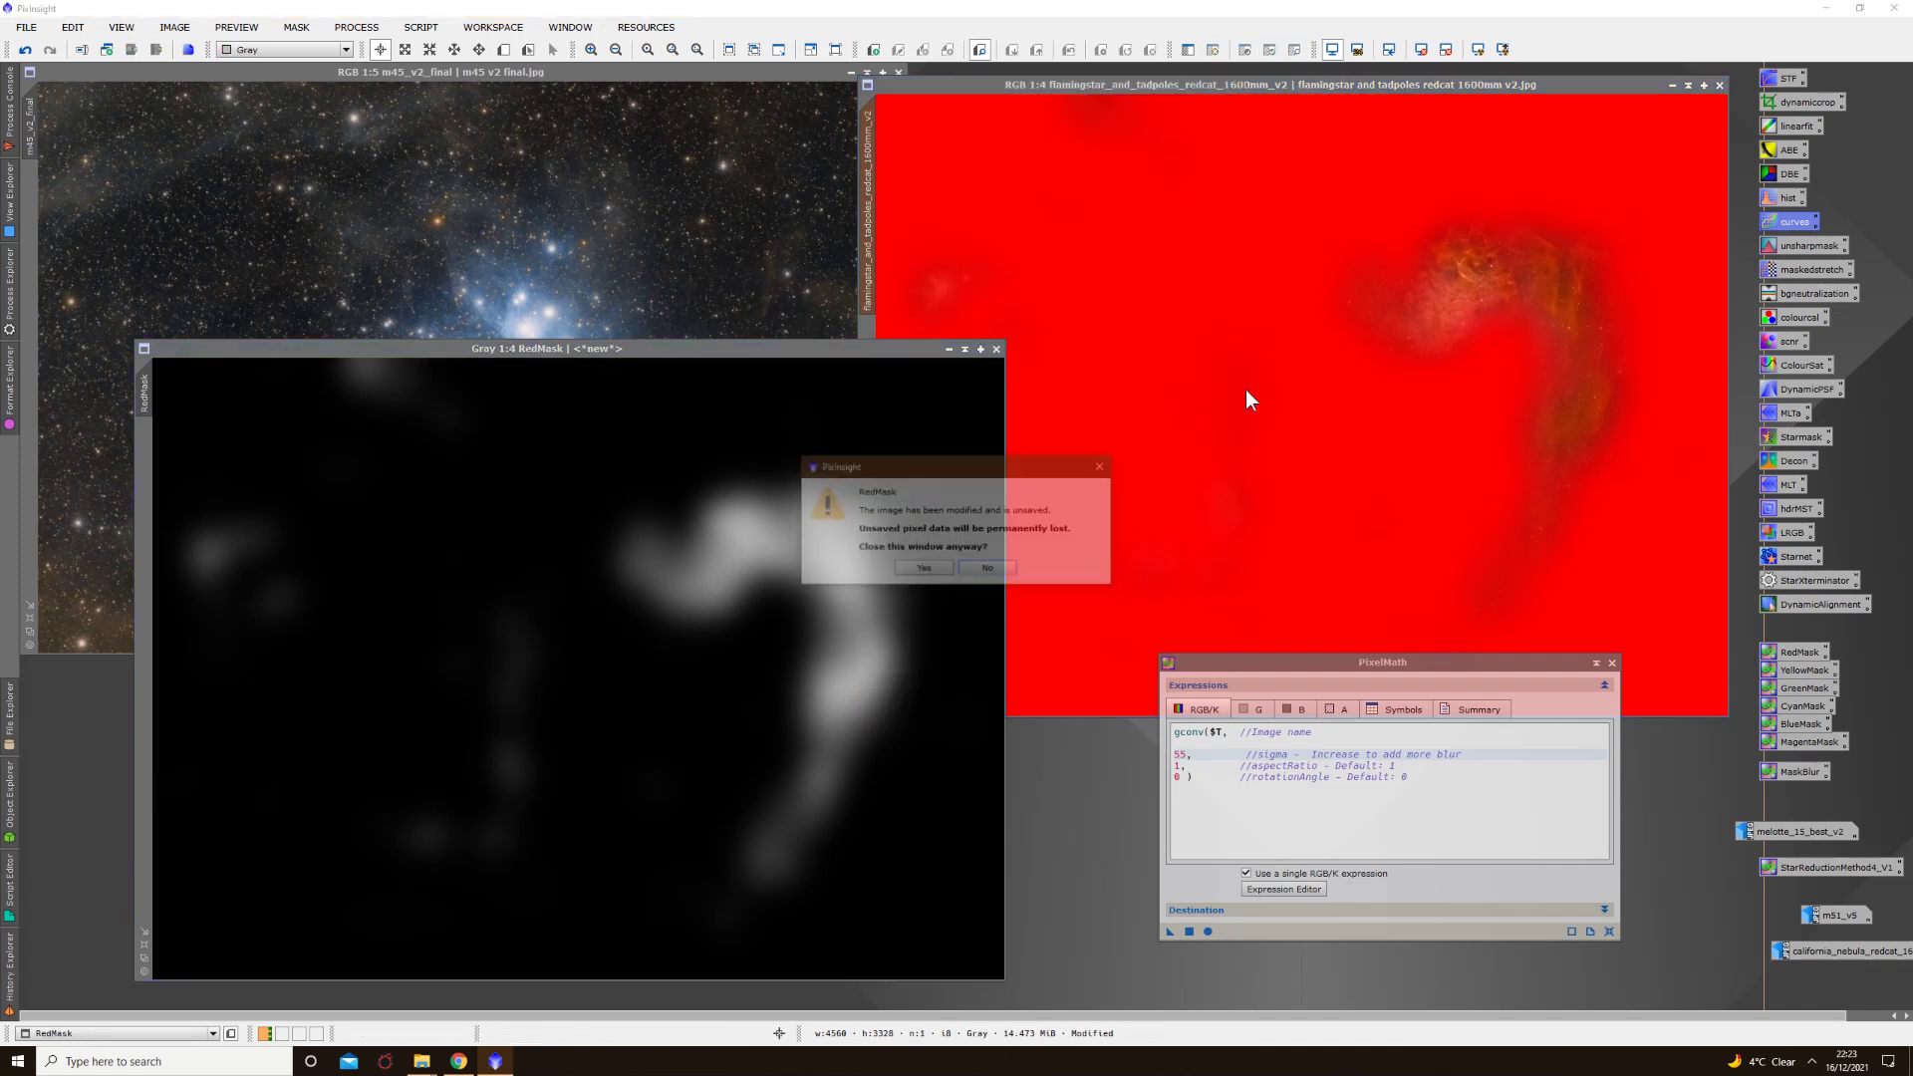
left_click(941, 563)
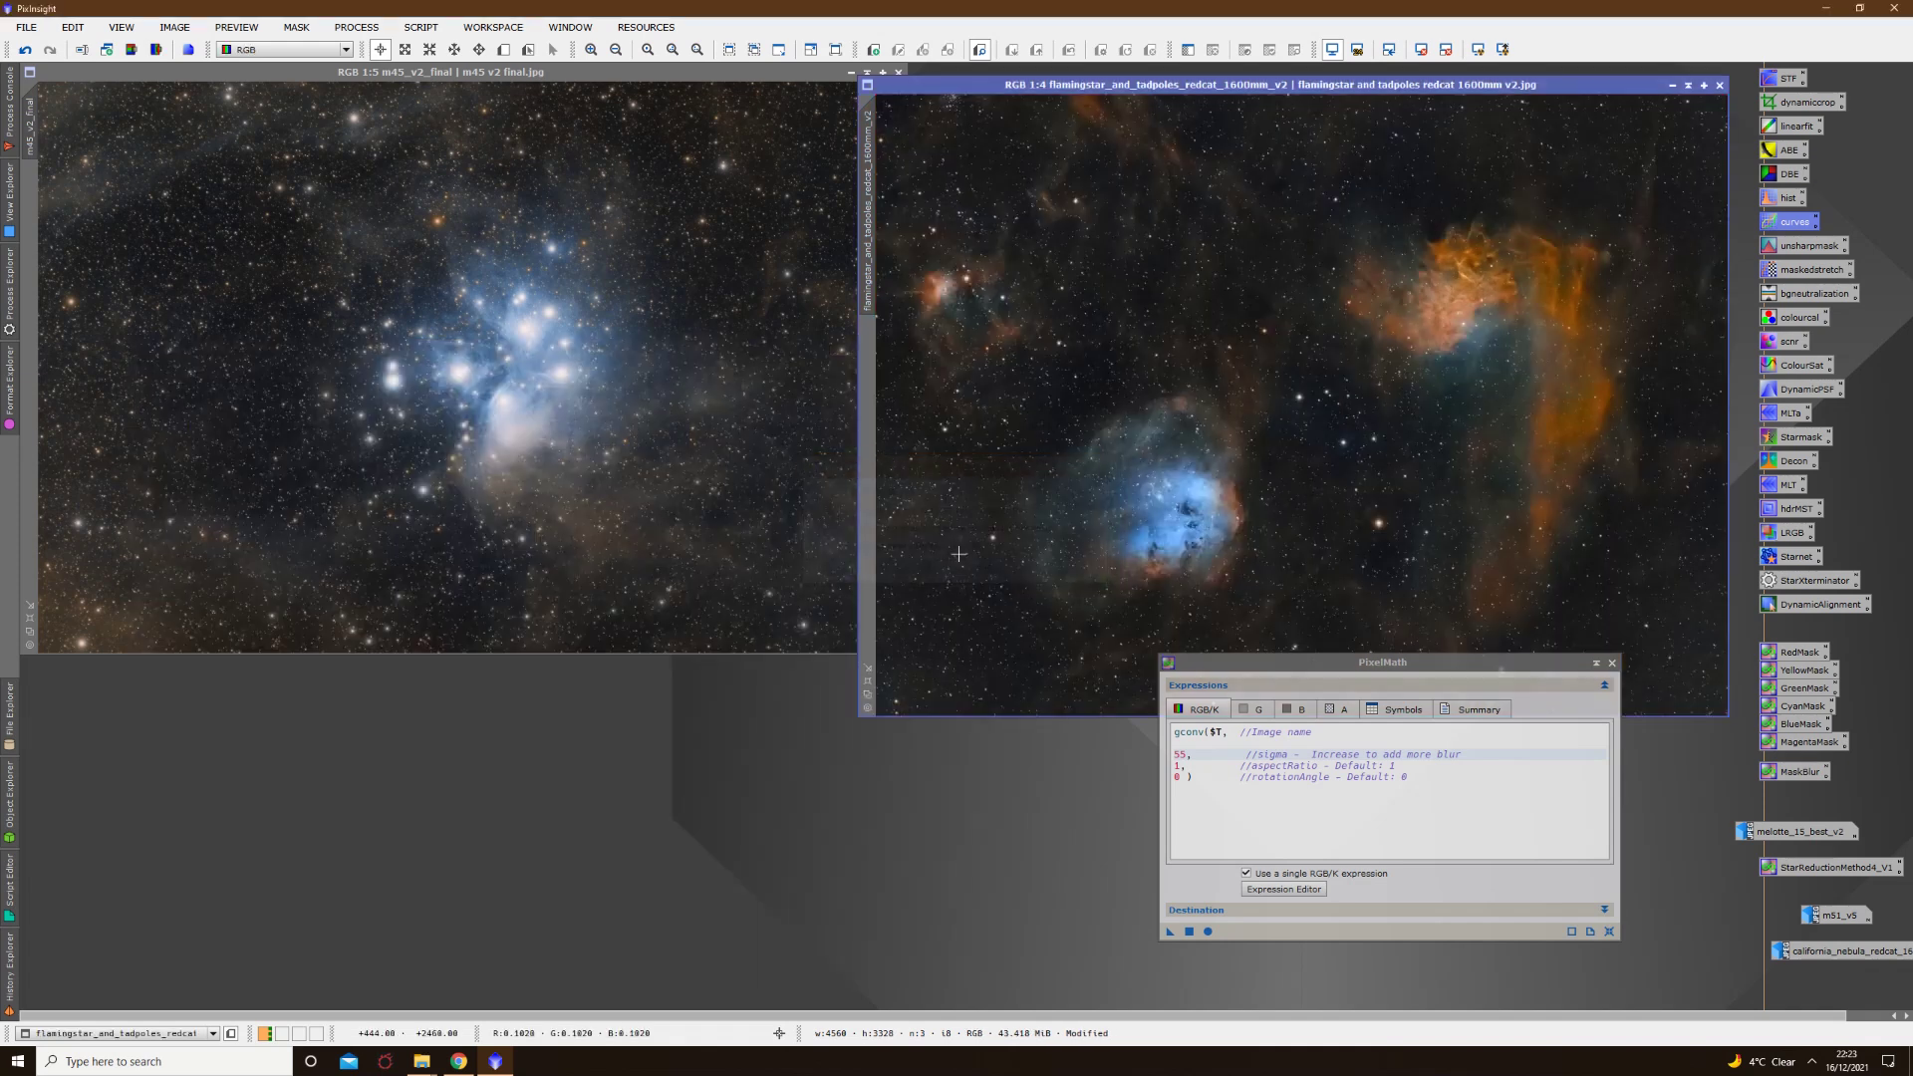
left_click(1671, 86)
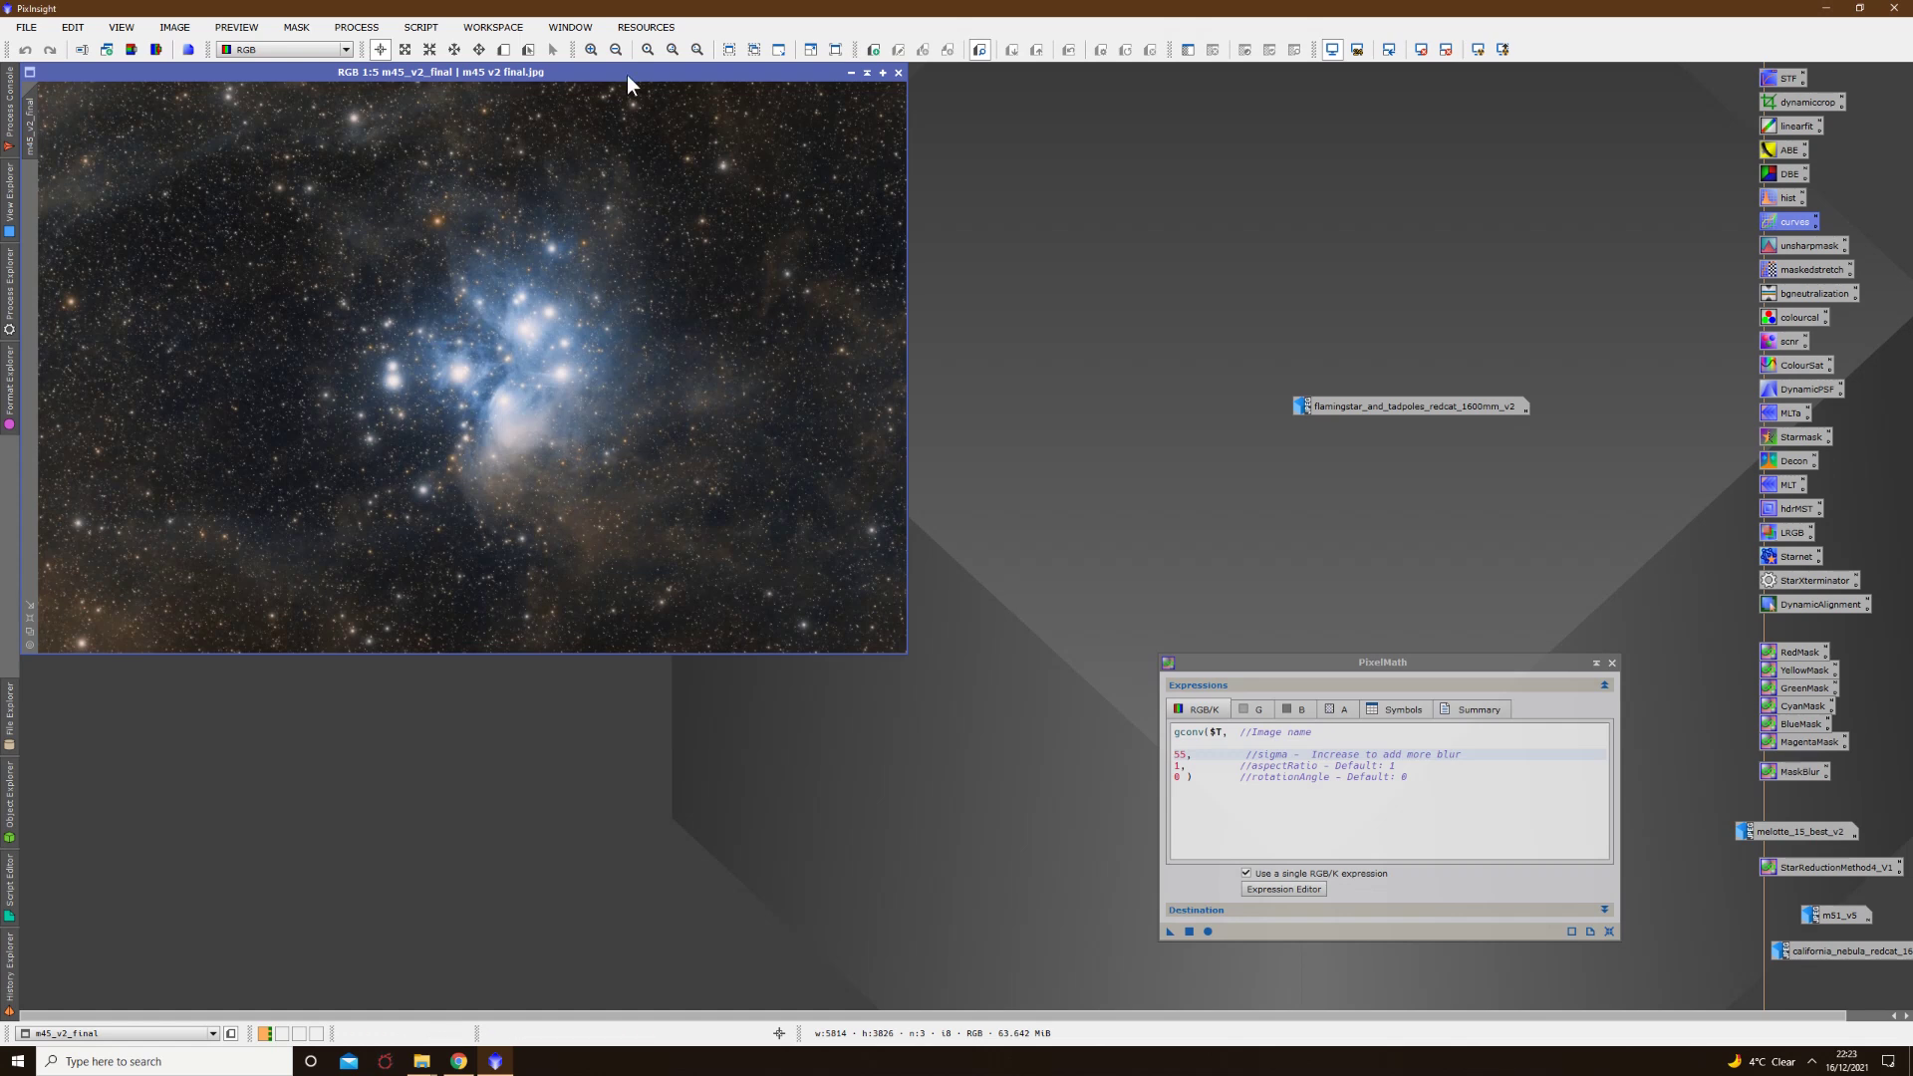
key("ctrl+z")
key("ctrl+y")
Step: Generate a yellow colour mask from the M45 image and move the mask window nearer to the image
double_click(1797, 668)
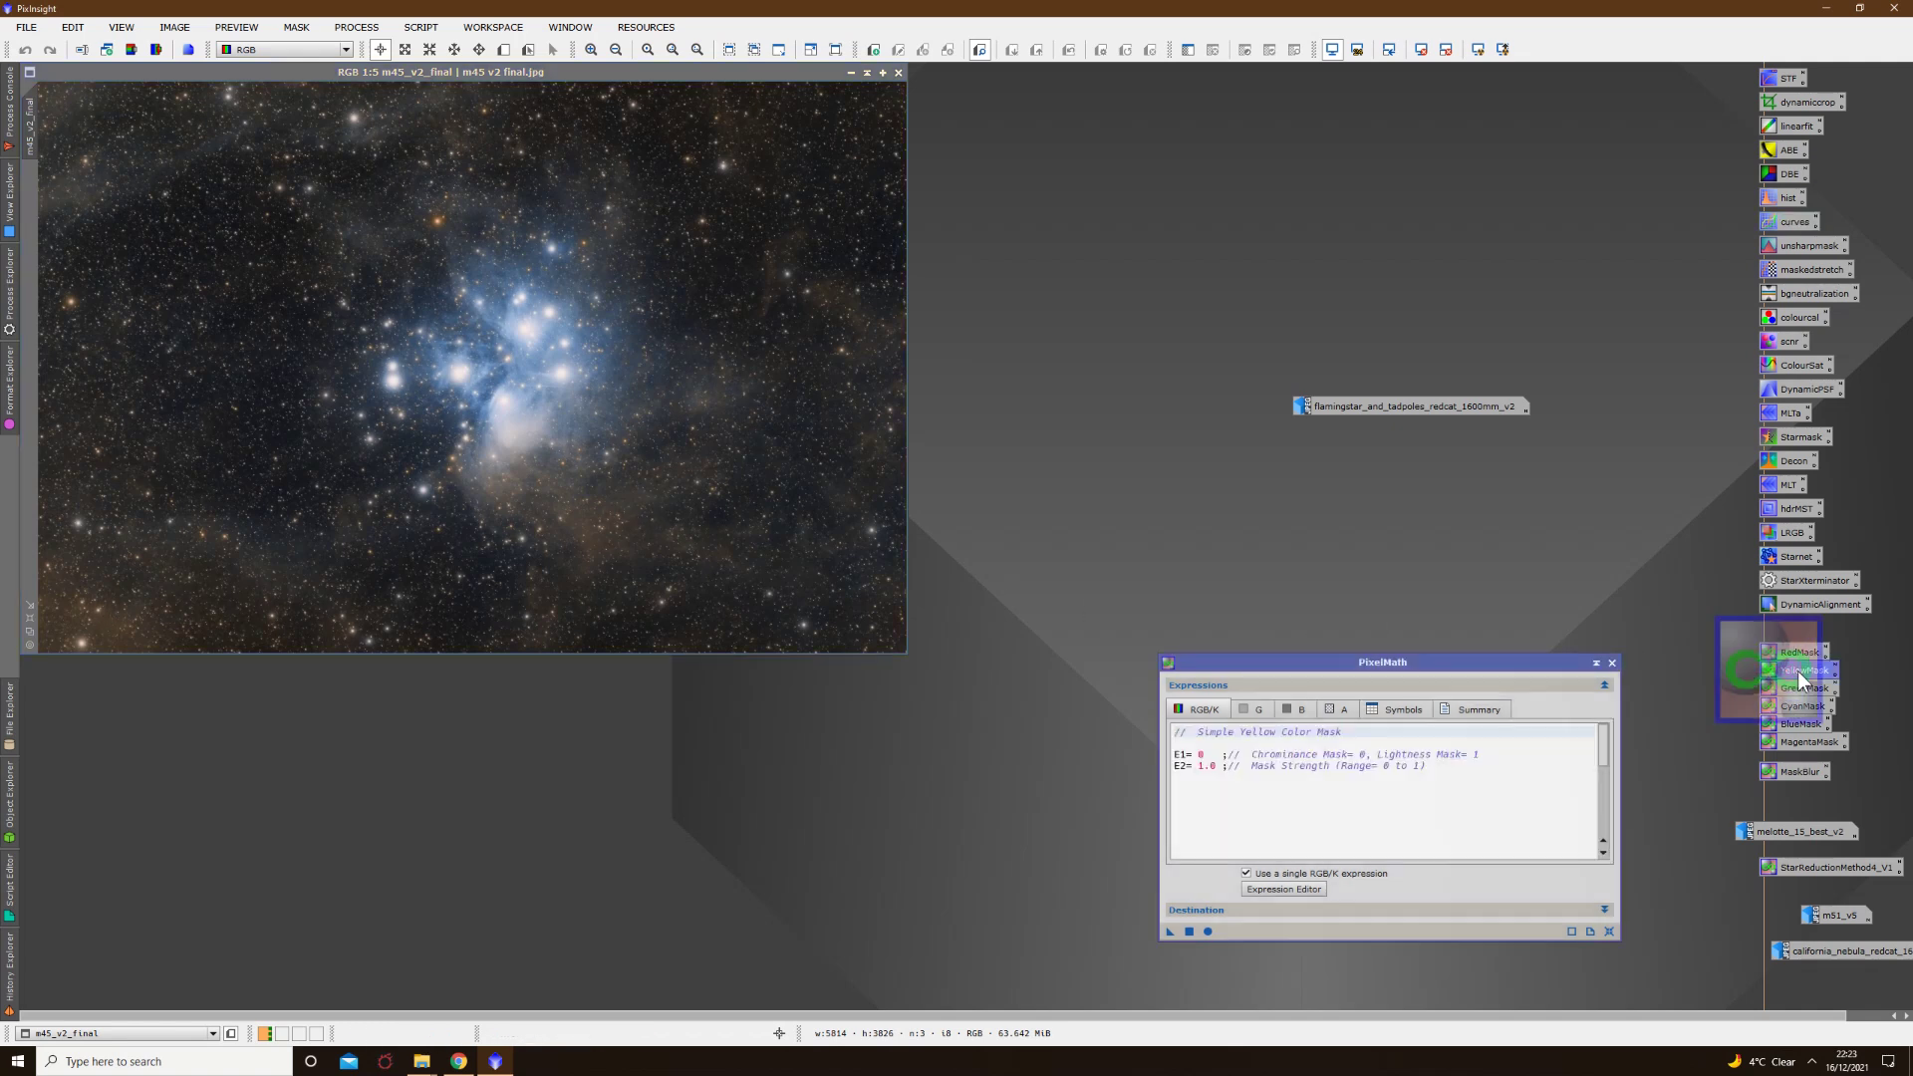
left_click_drag(1170, 931, 714, 528)
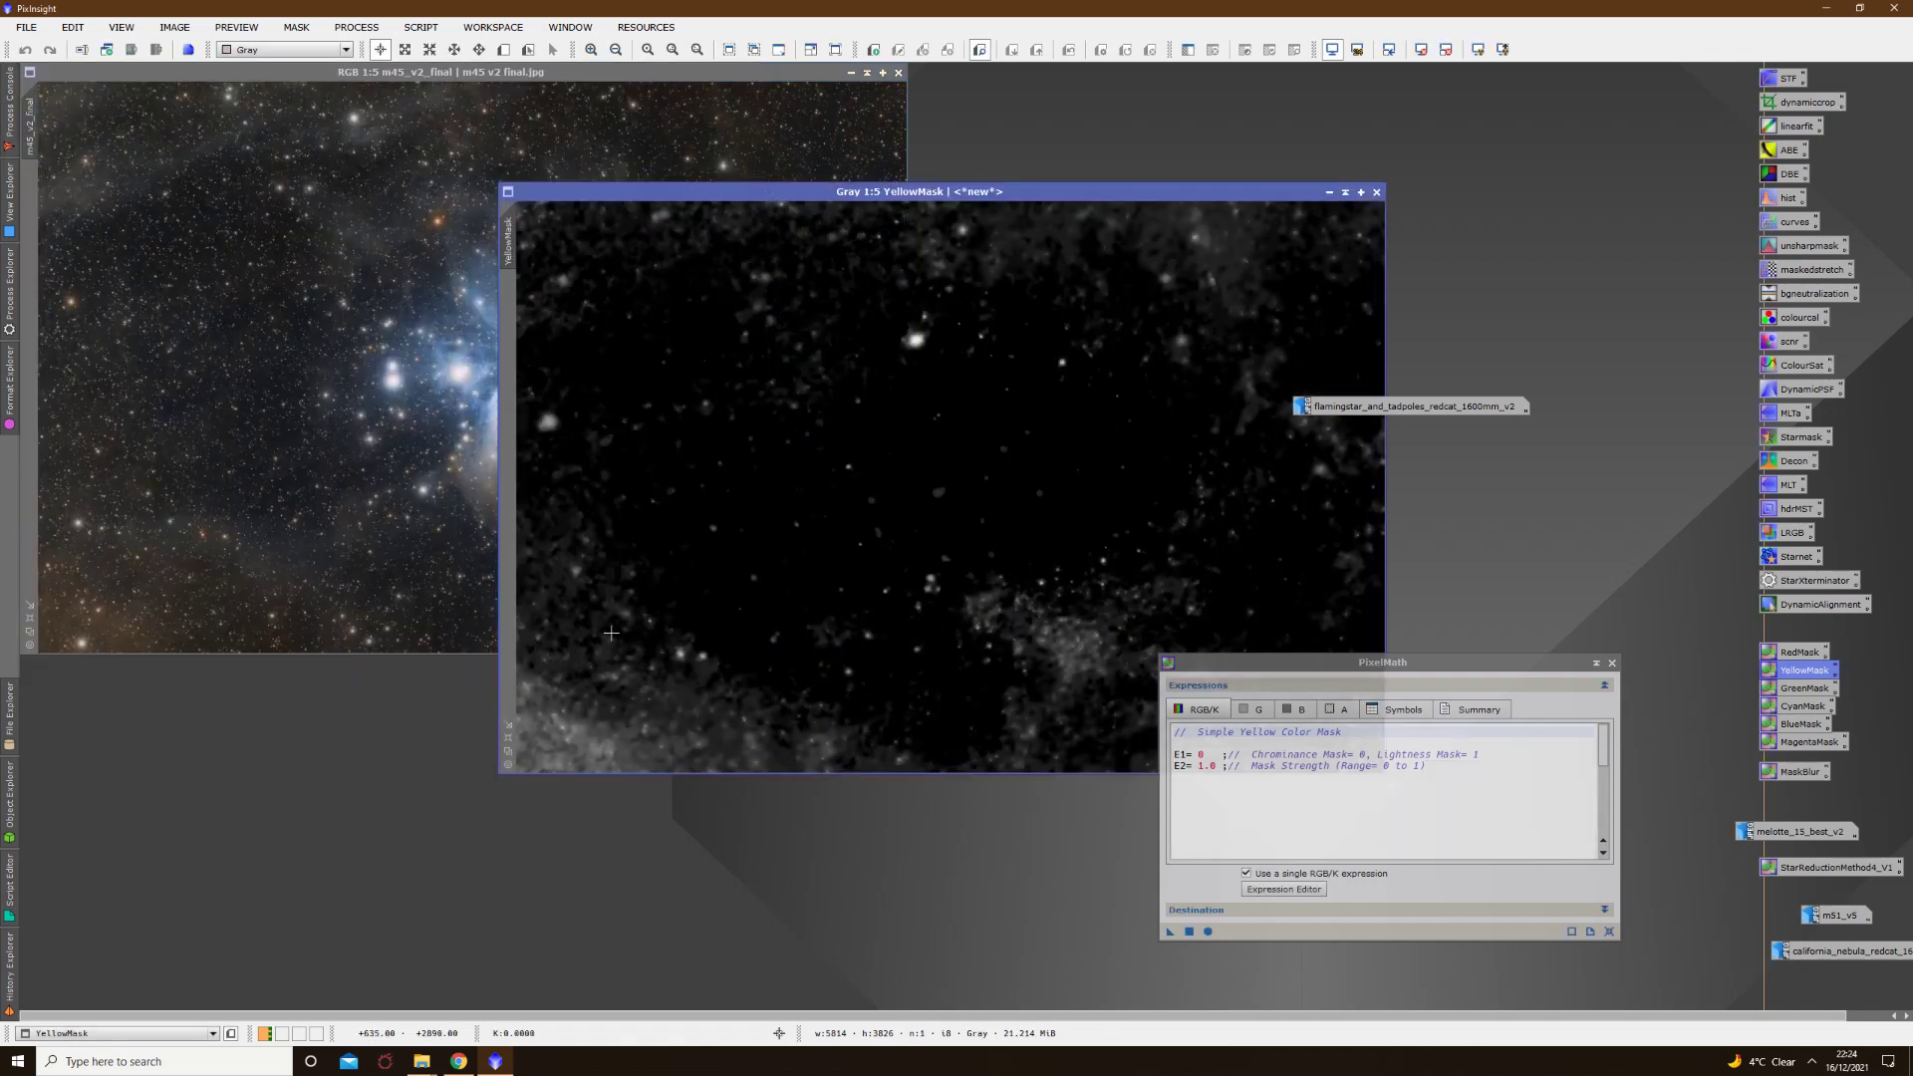
left_click_drag(839, 190, 667, 151)
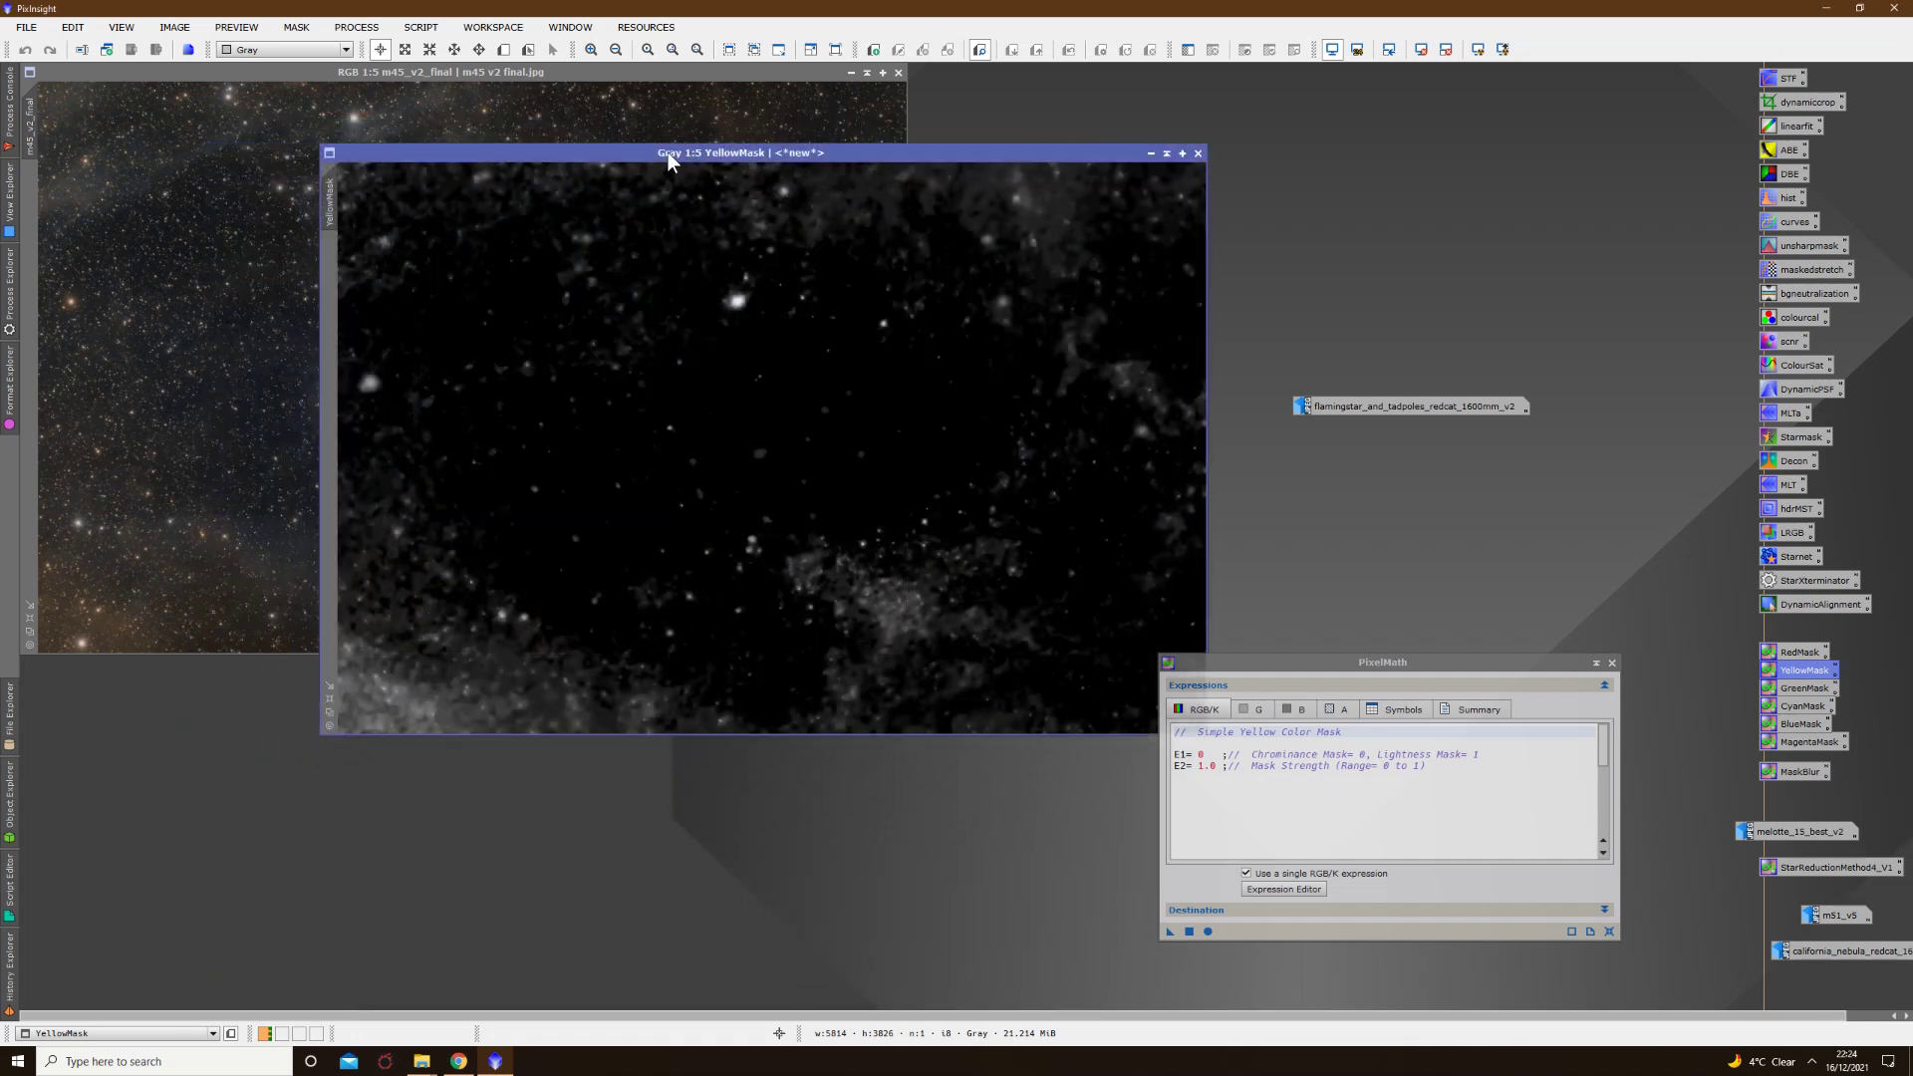
Step: Blur the yellow mask twice with MaskBlur at a sigma of 15
double_click(1811, 775)
left_click(1187, 767)
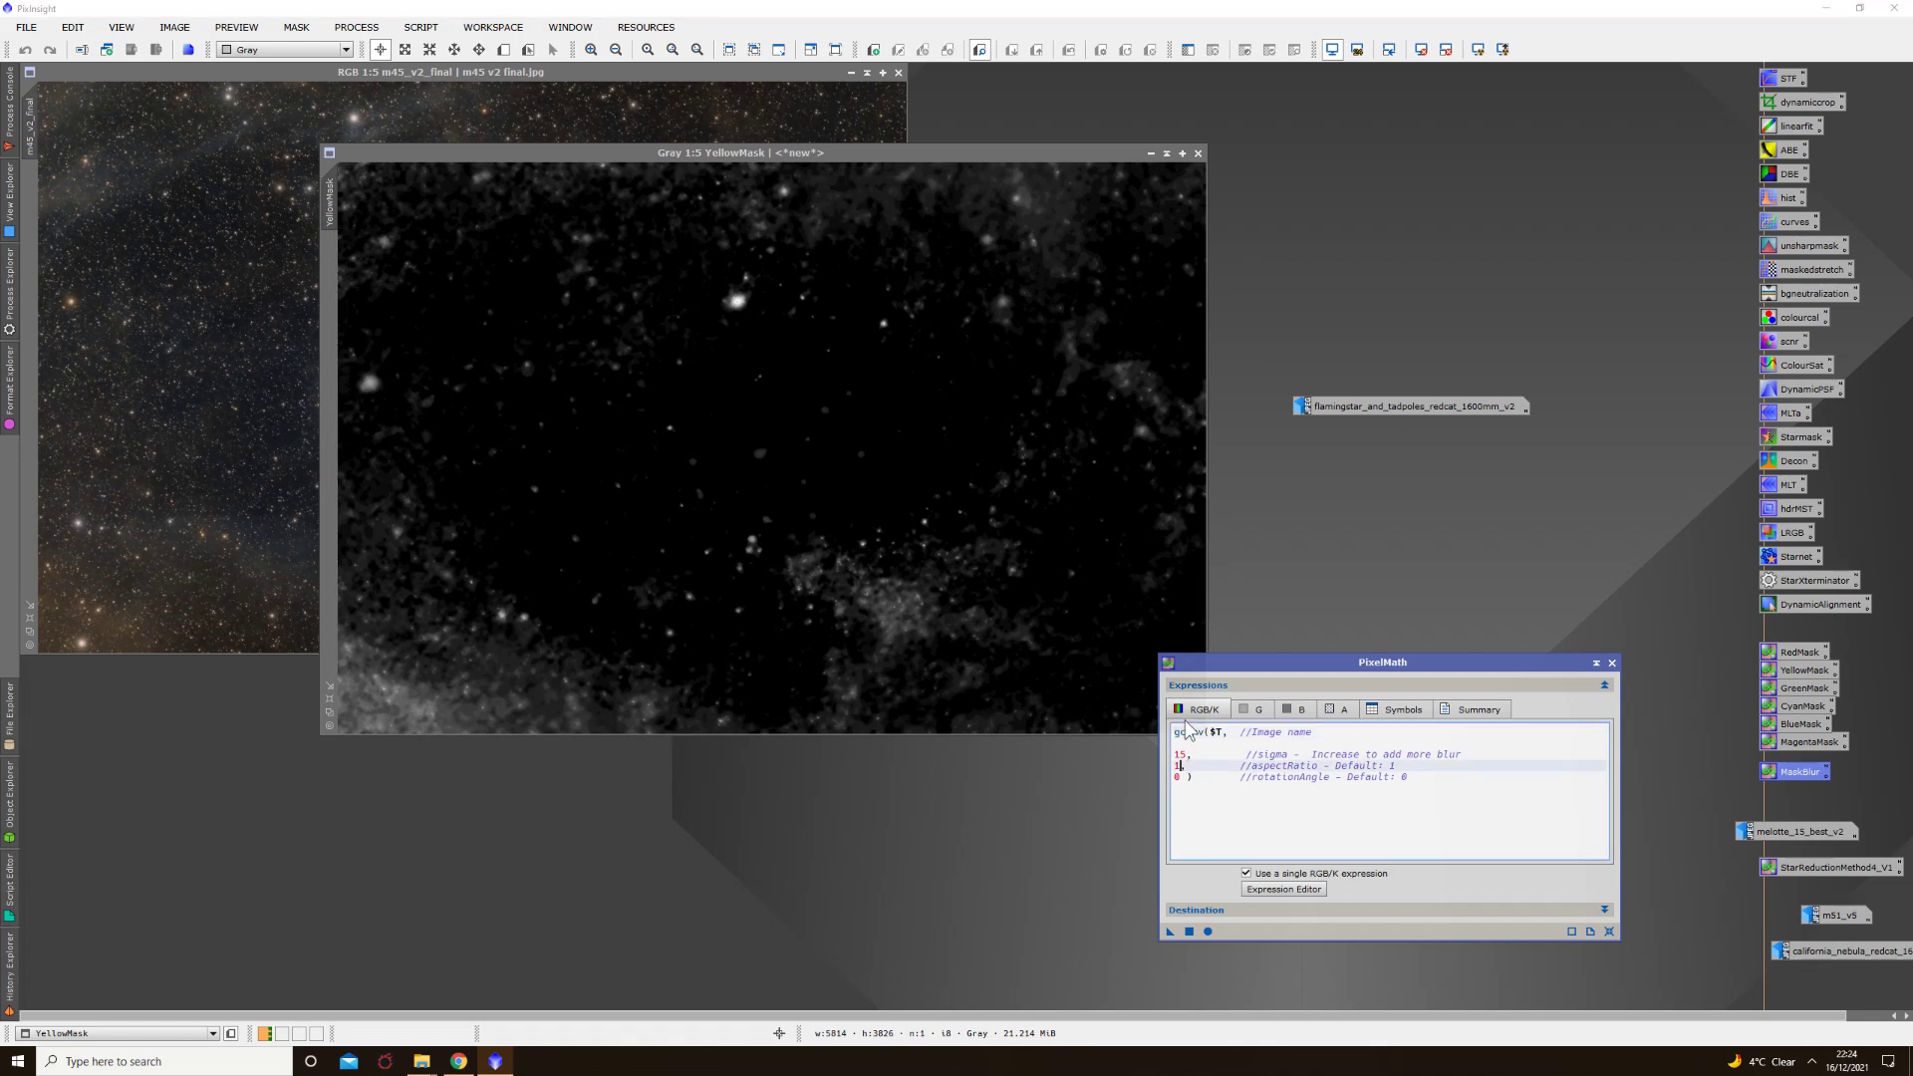
left_click(1170, 933)
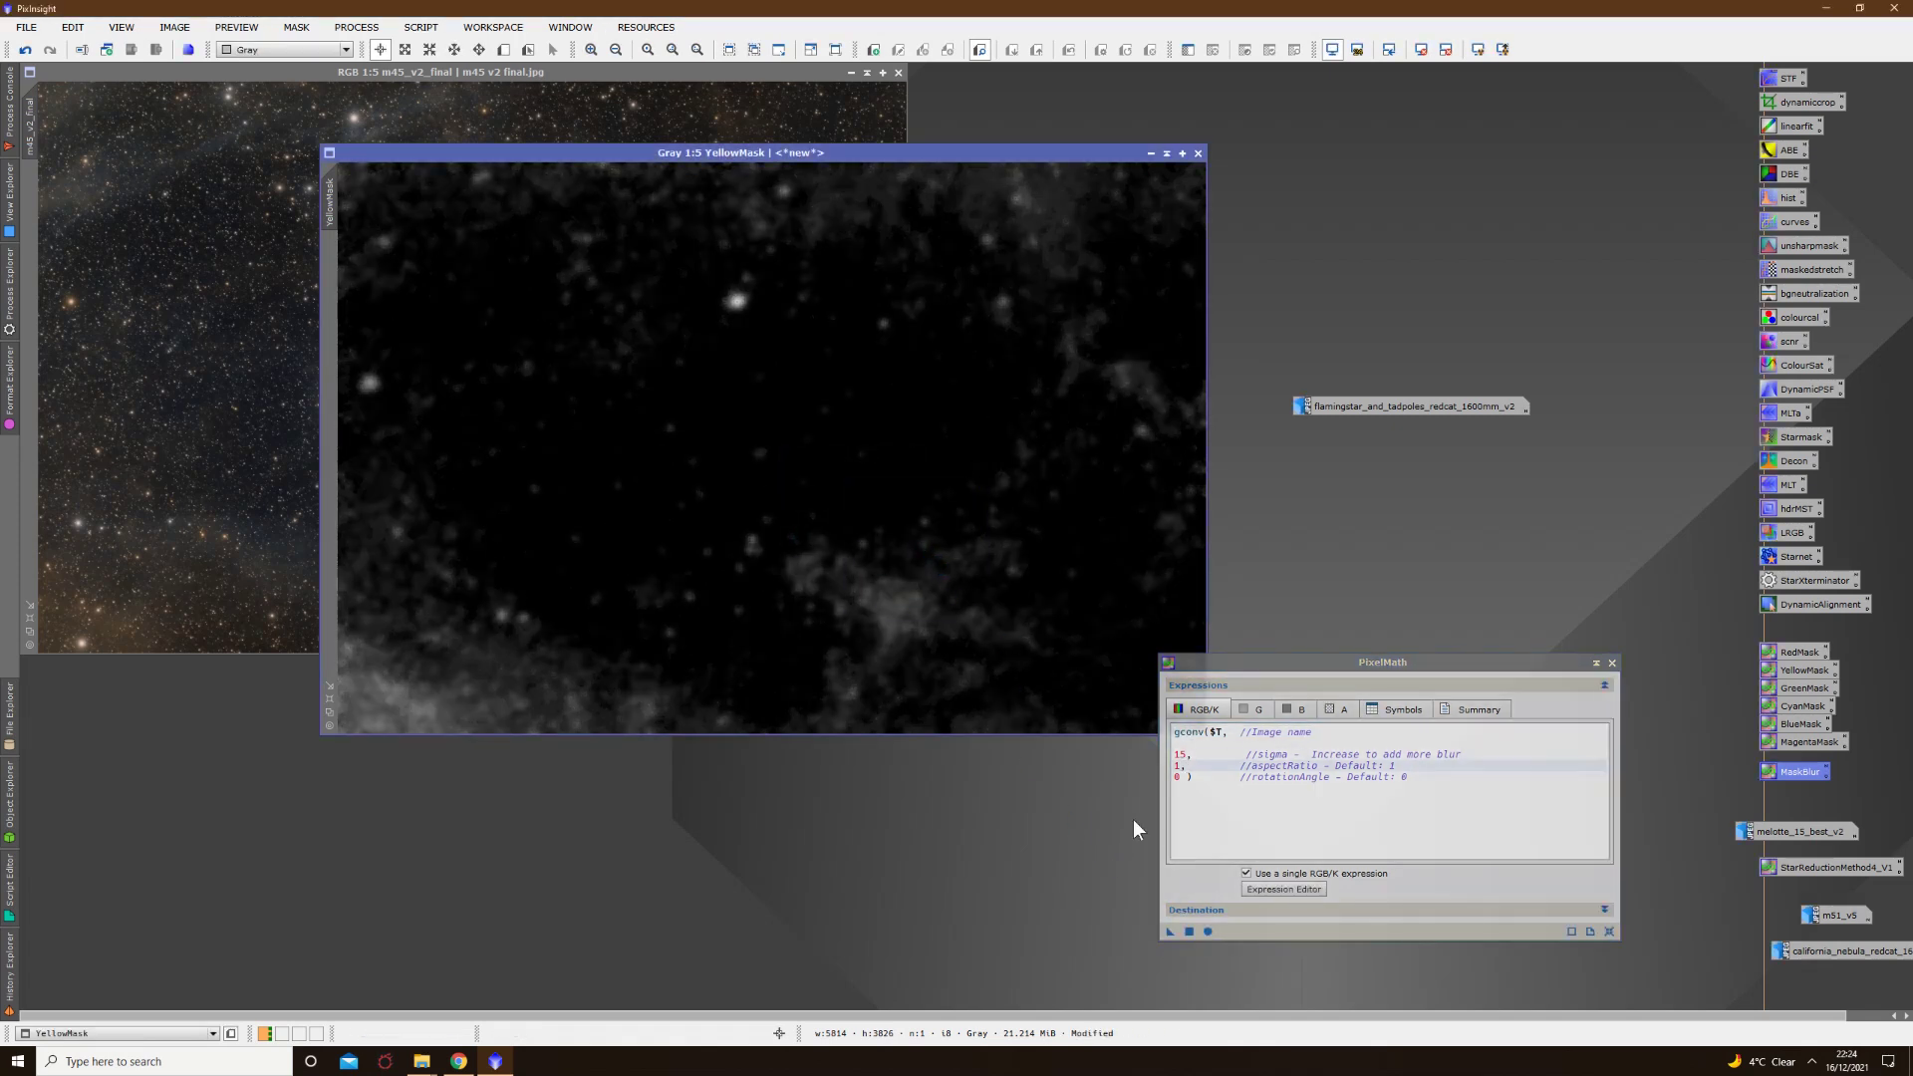
left_click_drag(1169, 934, 904, 520)
Step: Apply the blurred yellow mask to the M45 image and open Curves with a real-time preview
left_click_drag(789, 152, 1020, 131)
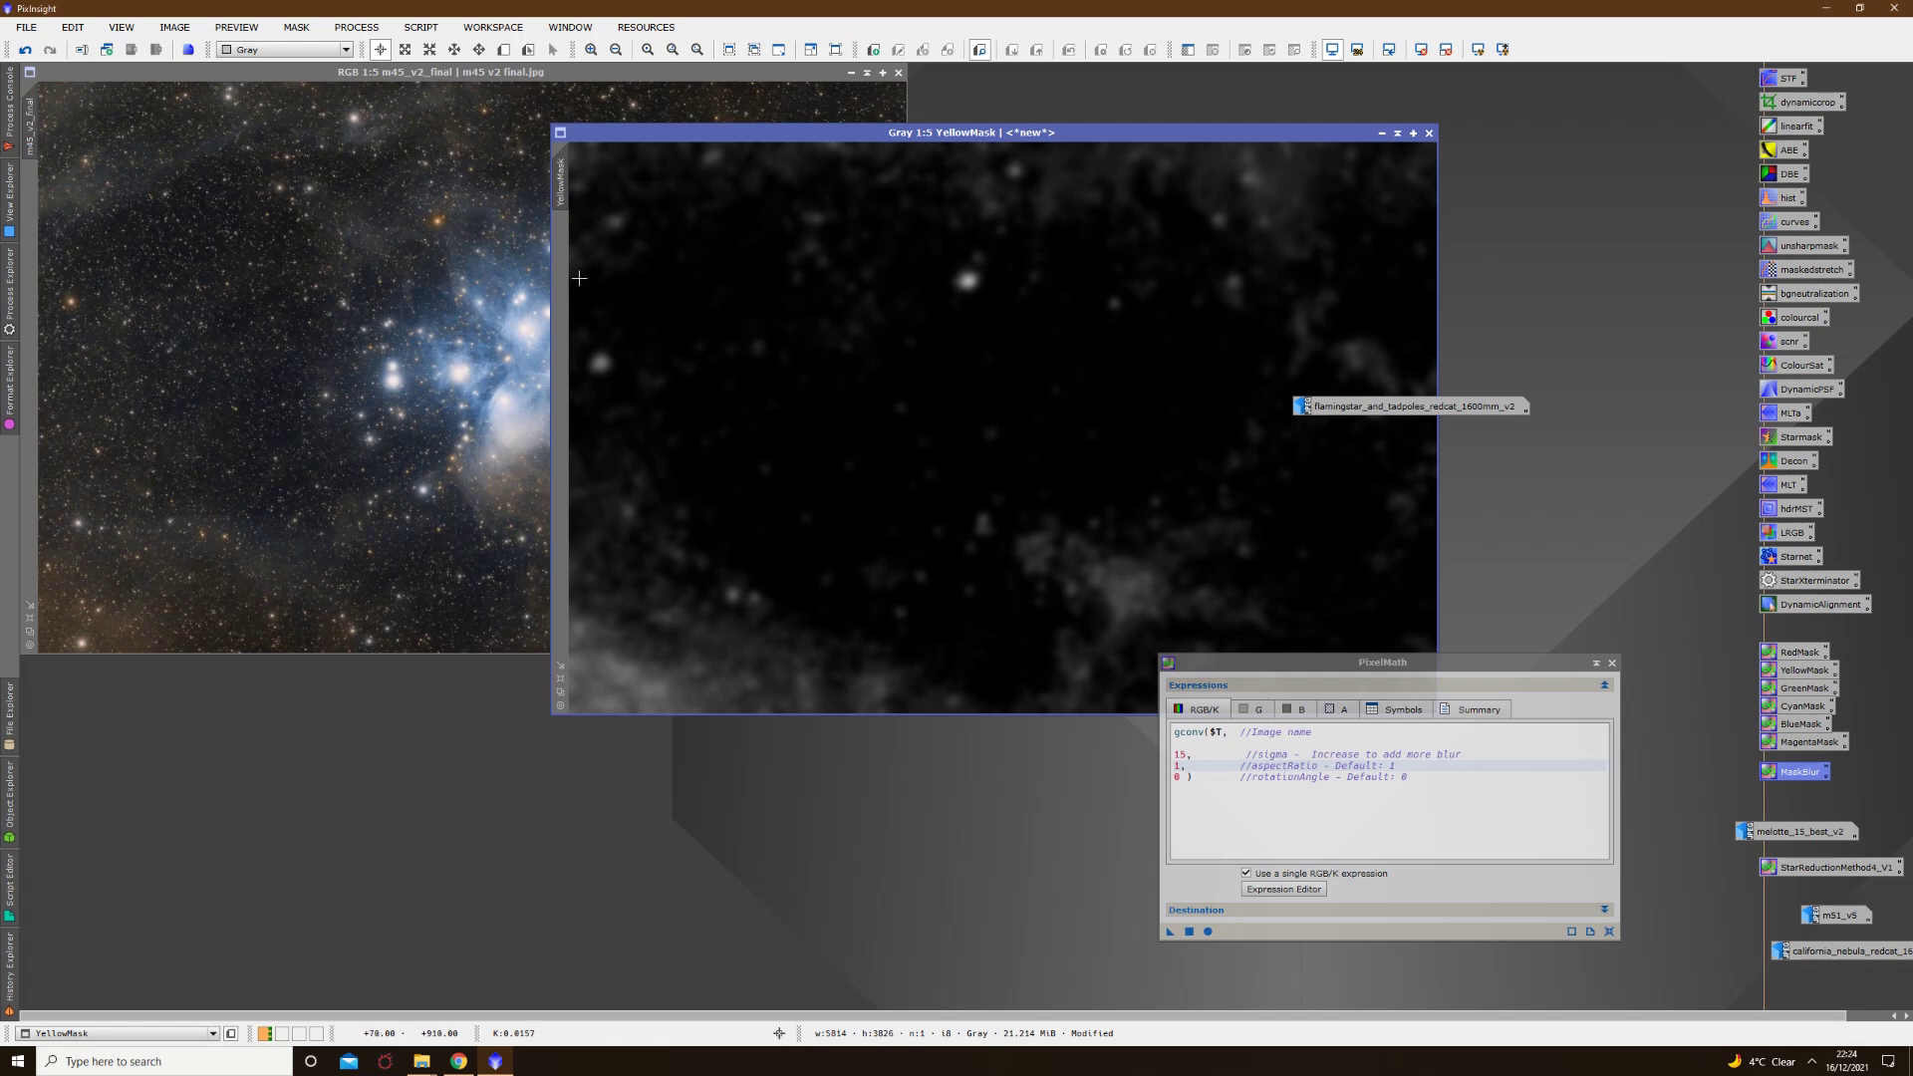
left_click_drag(560, 180, 38, 195)
left_click(468, 346)
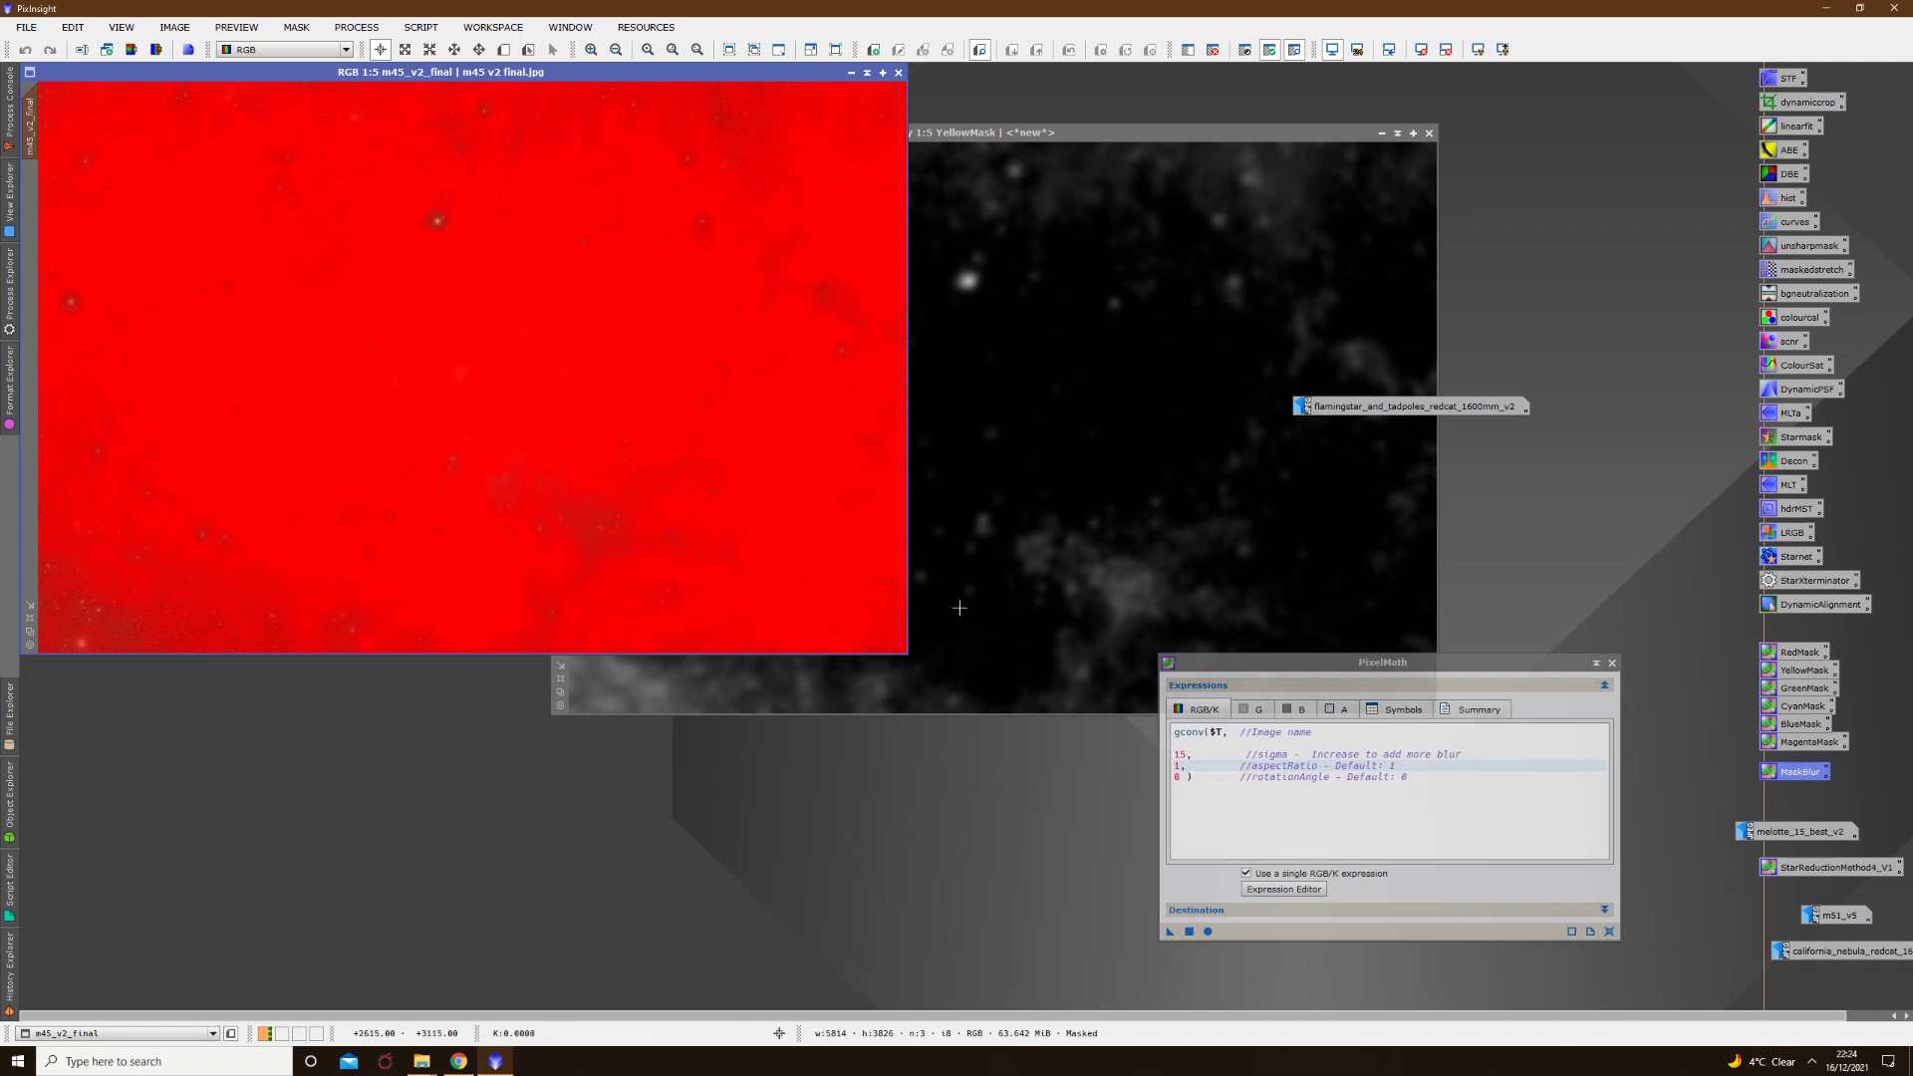
double_click(1785, 225)
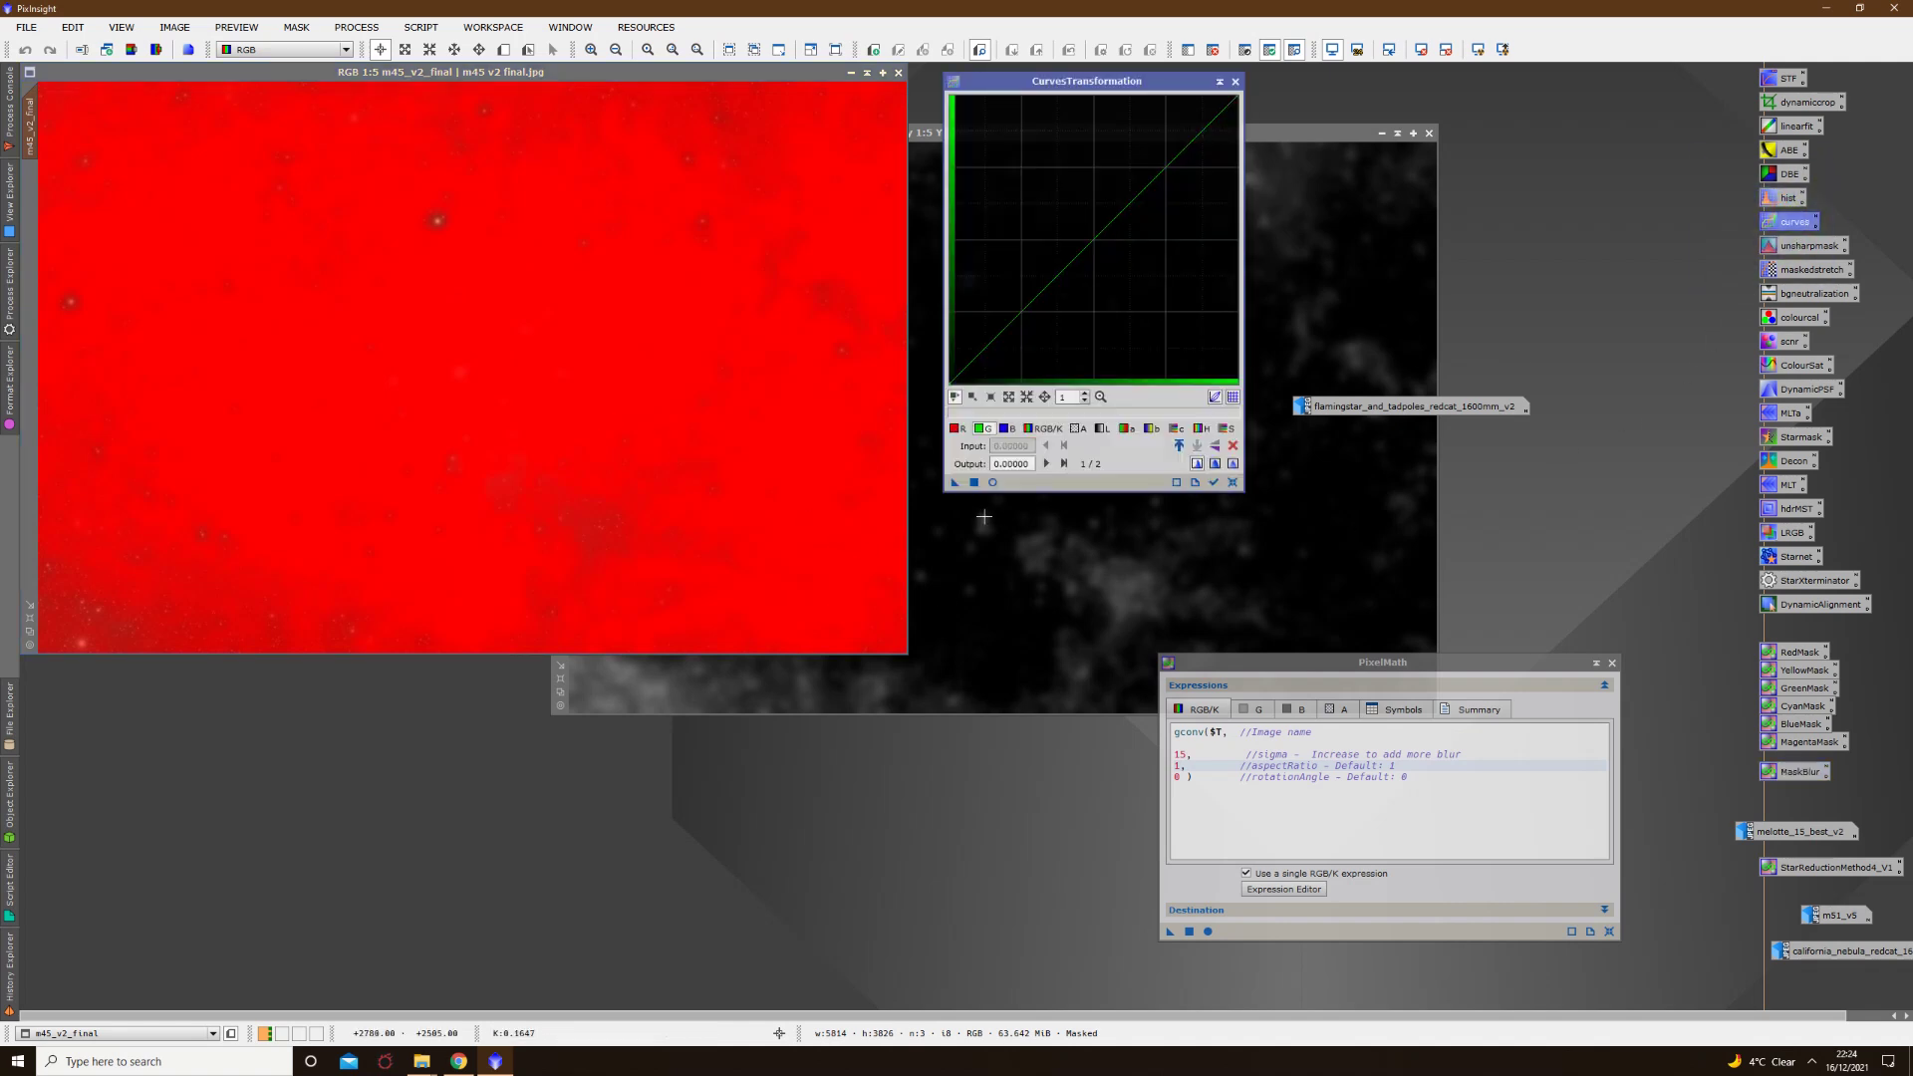
left_click(992, 483)
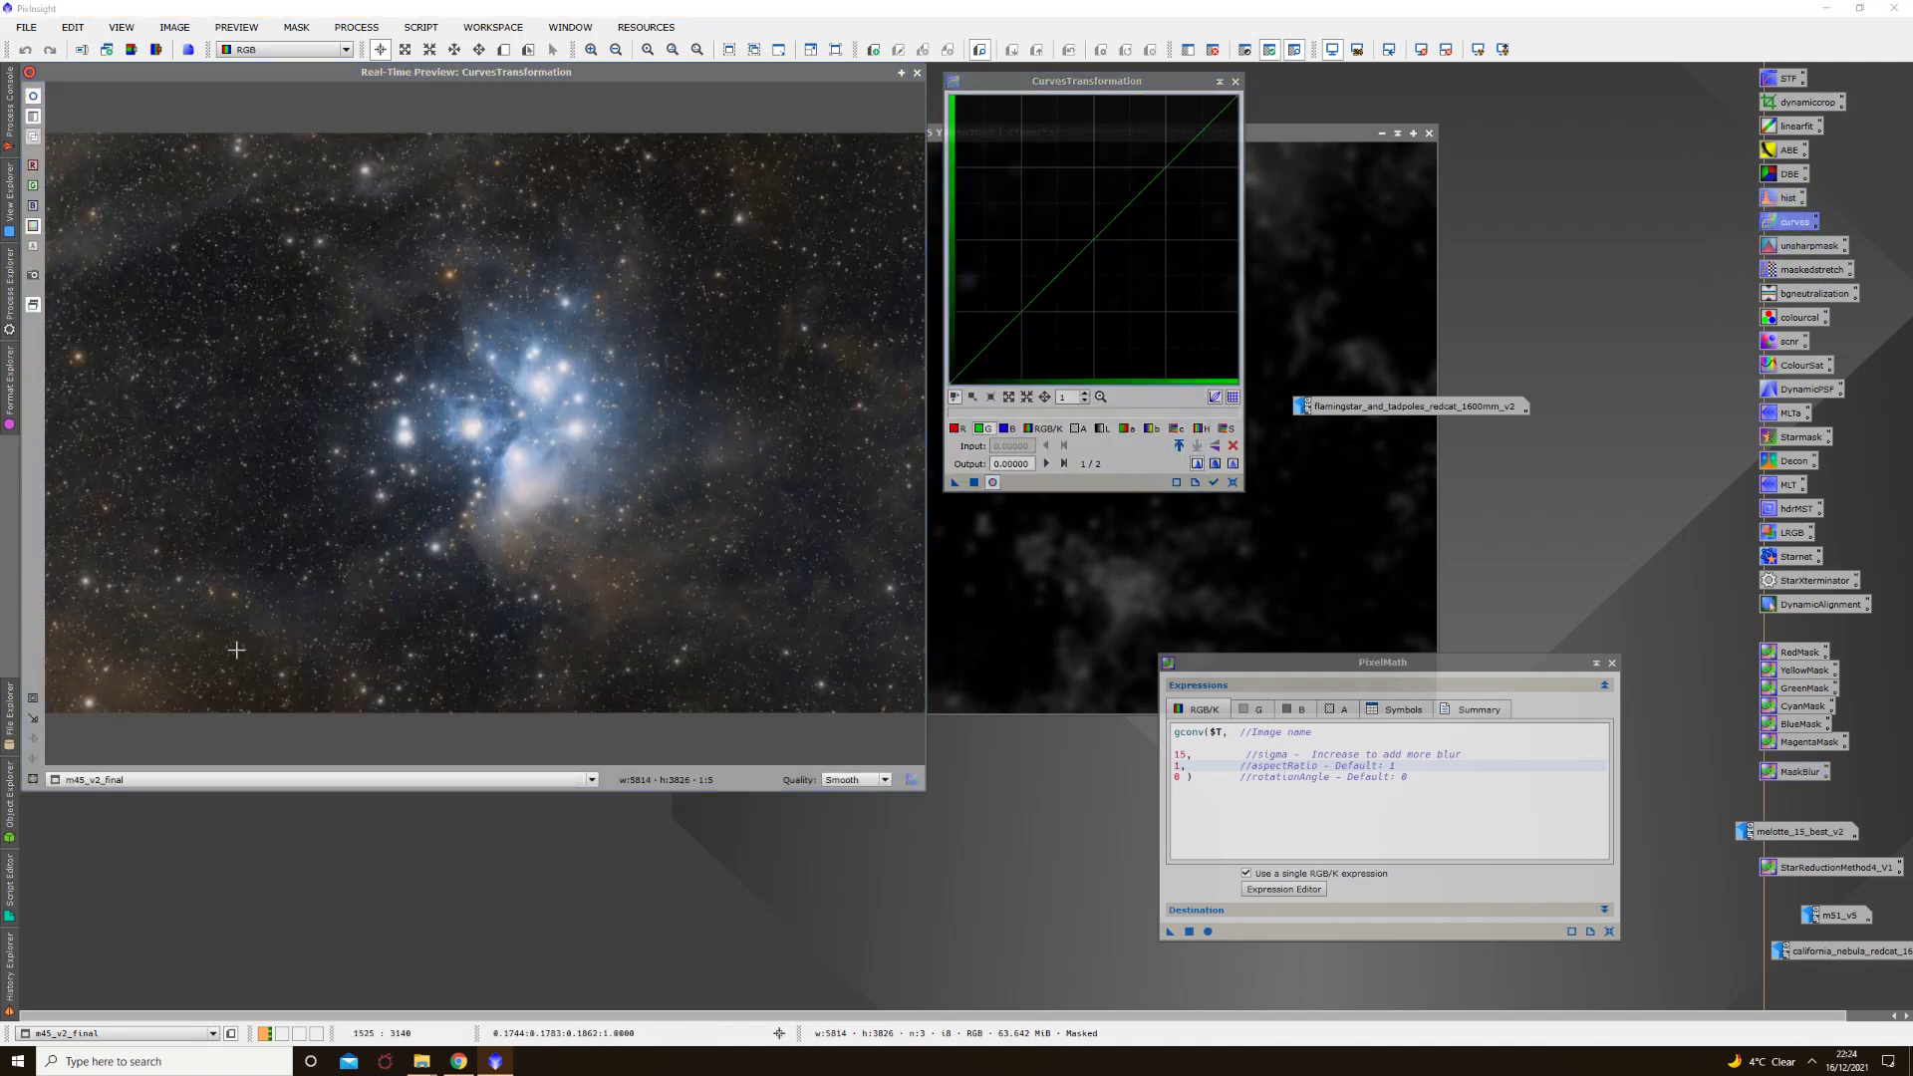
Step: Raise the red and green curves to about input 0.45, output 0.62
left_click(954, 429)
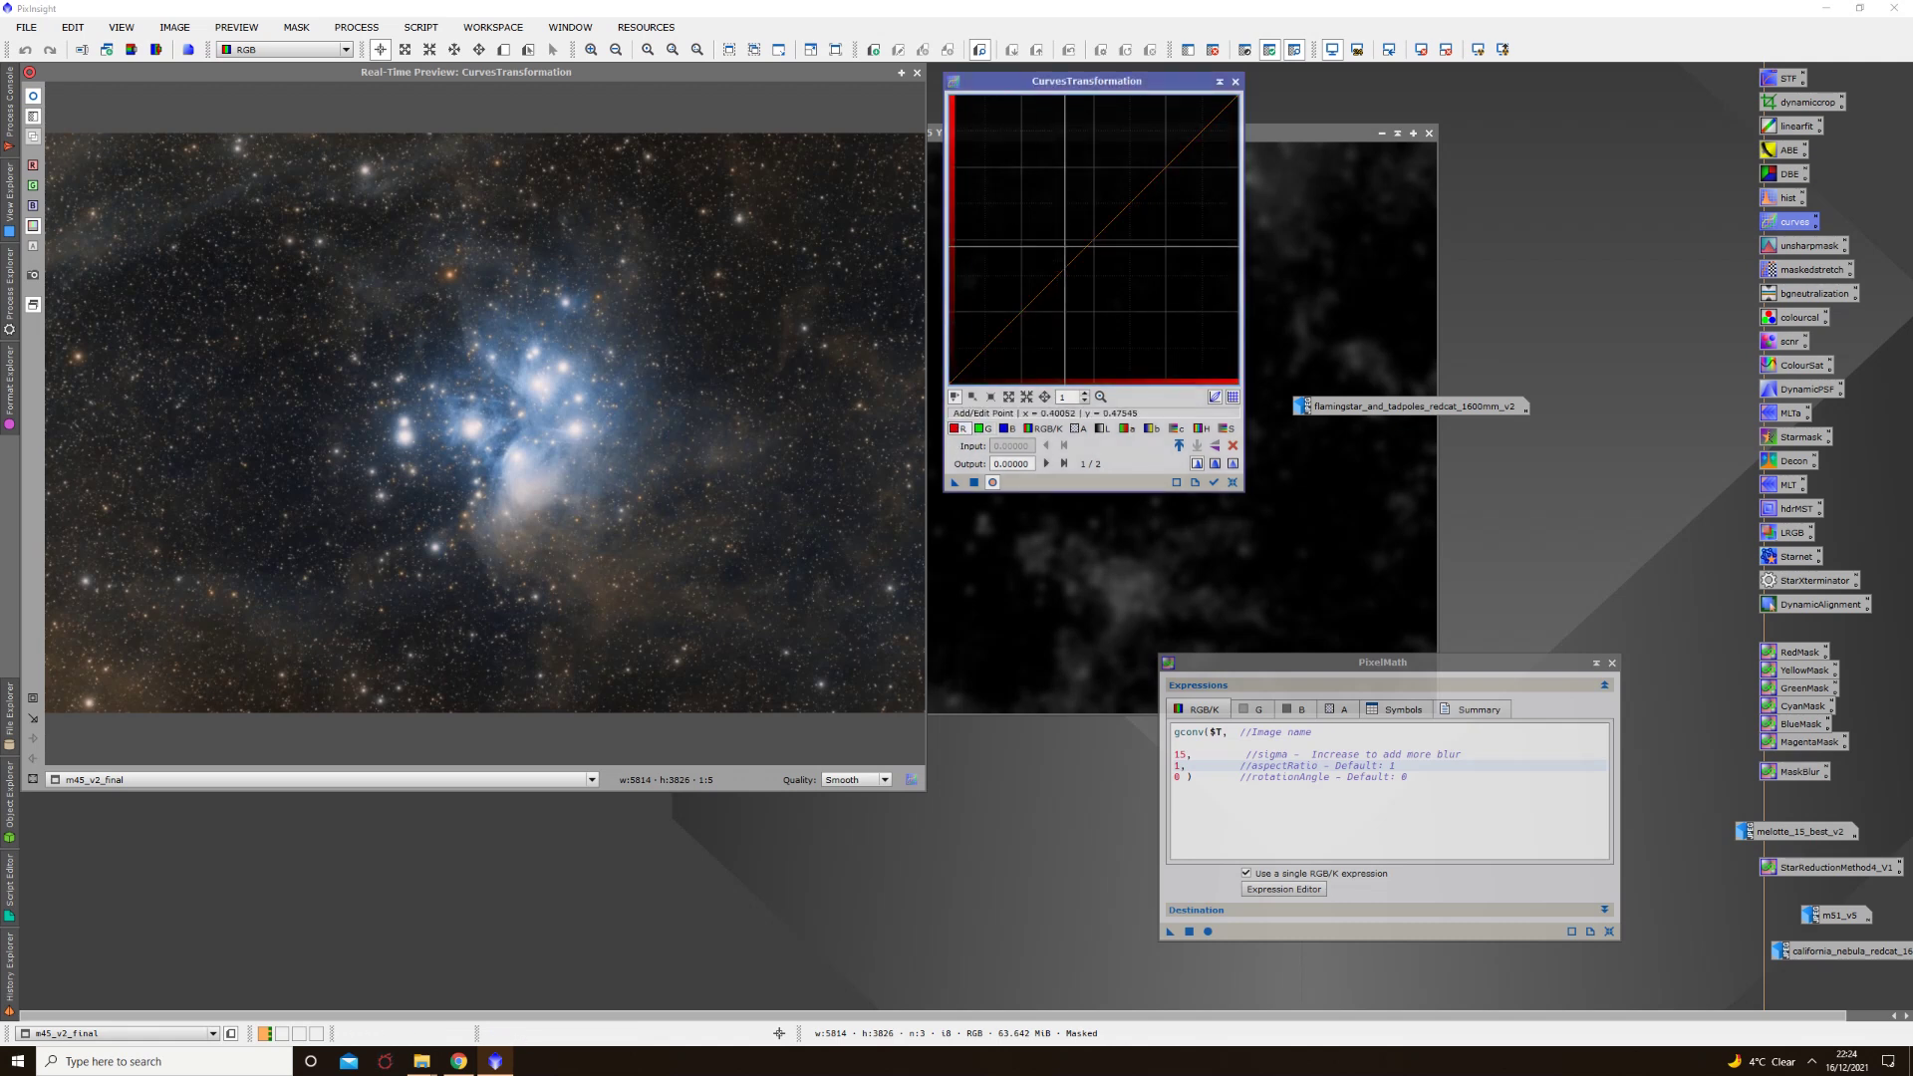
mouse_move(1090, 240)
left_mouse_down()
mouse_move(1063, 216)
mouse_move(1078, 205)
left_mouse_up()
left_click(981, 429)
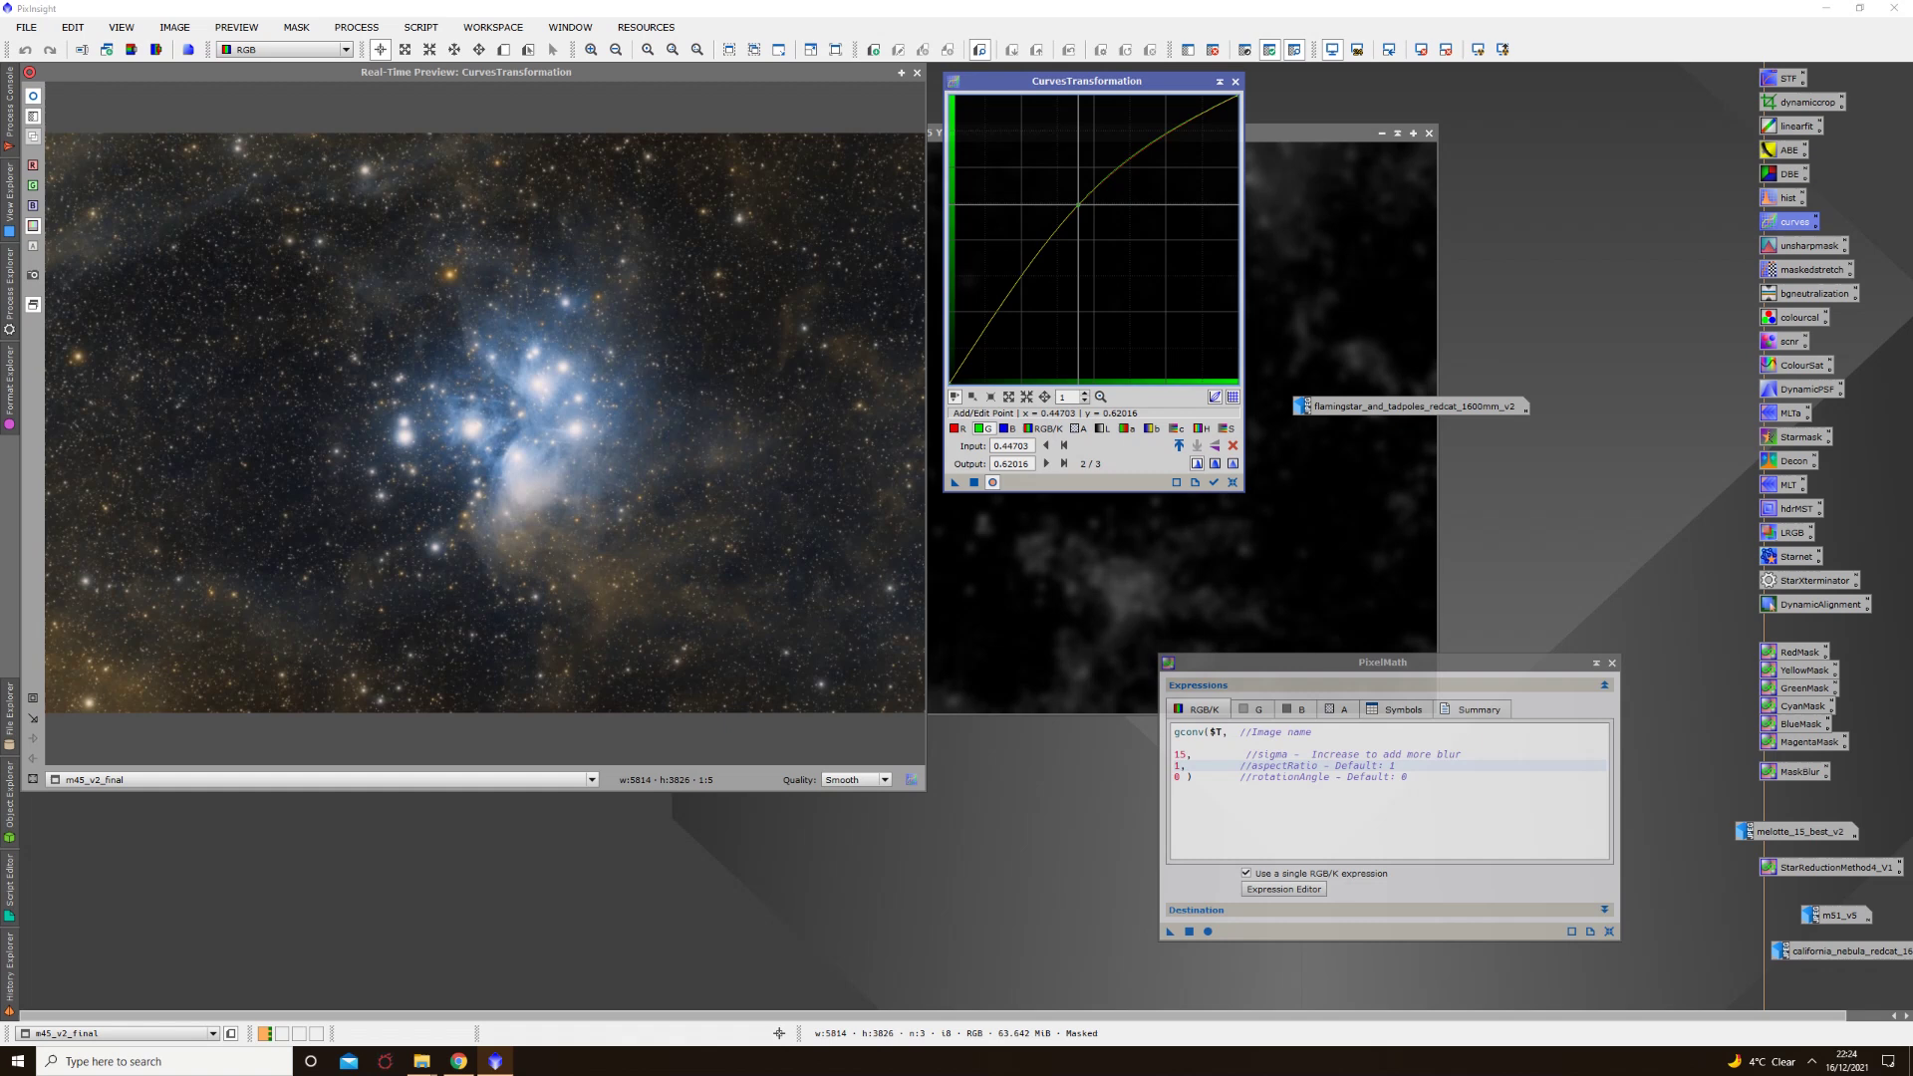
Step: Compare the curves preview with the original and apply the curves to the M45 image through the yellow mask
left_click(35, 96)
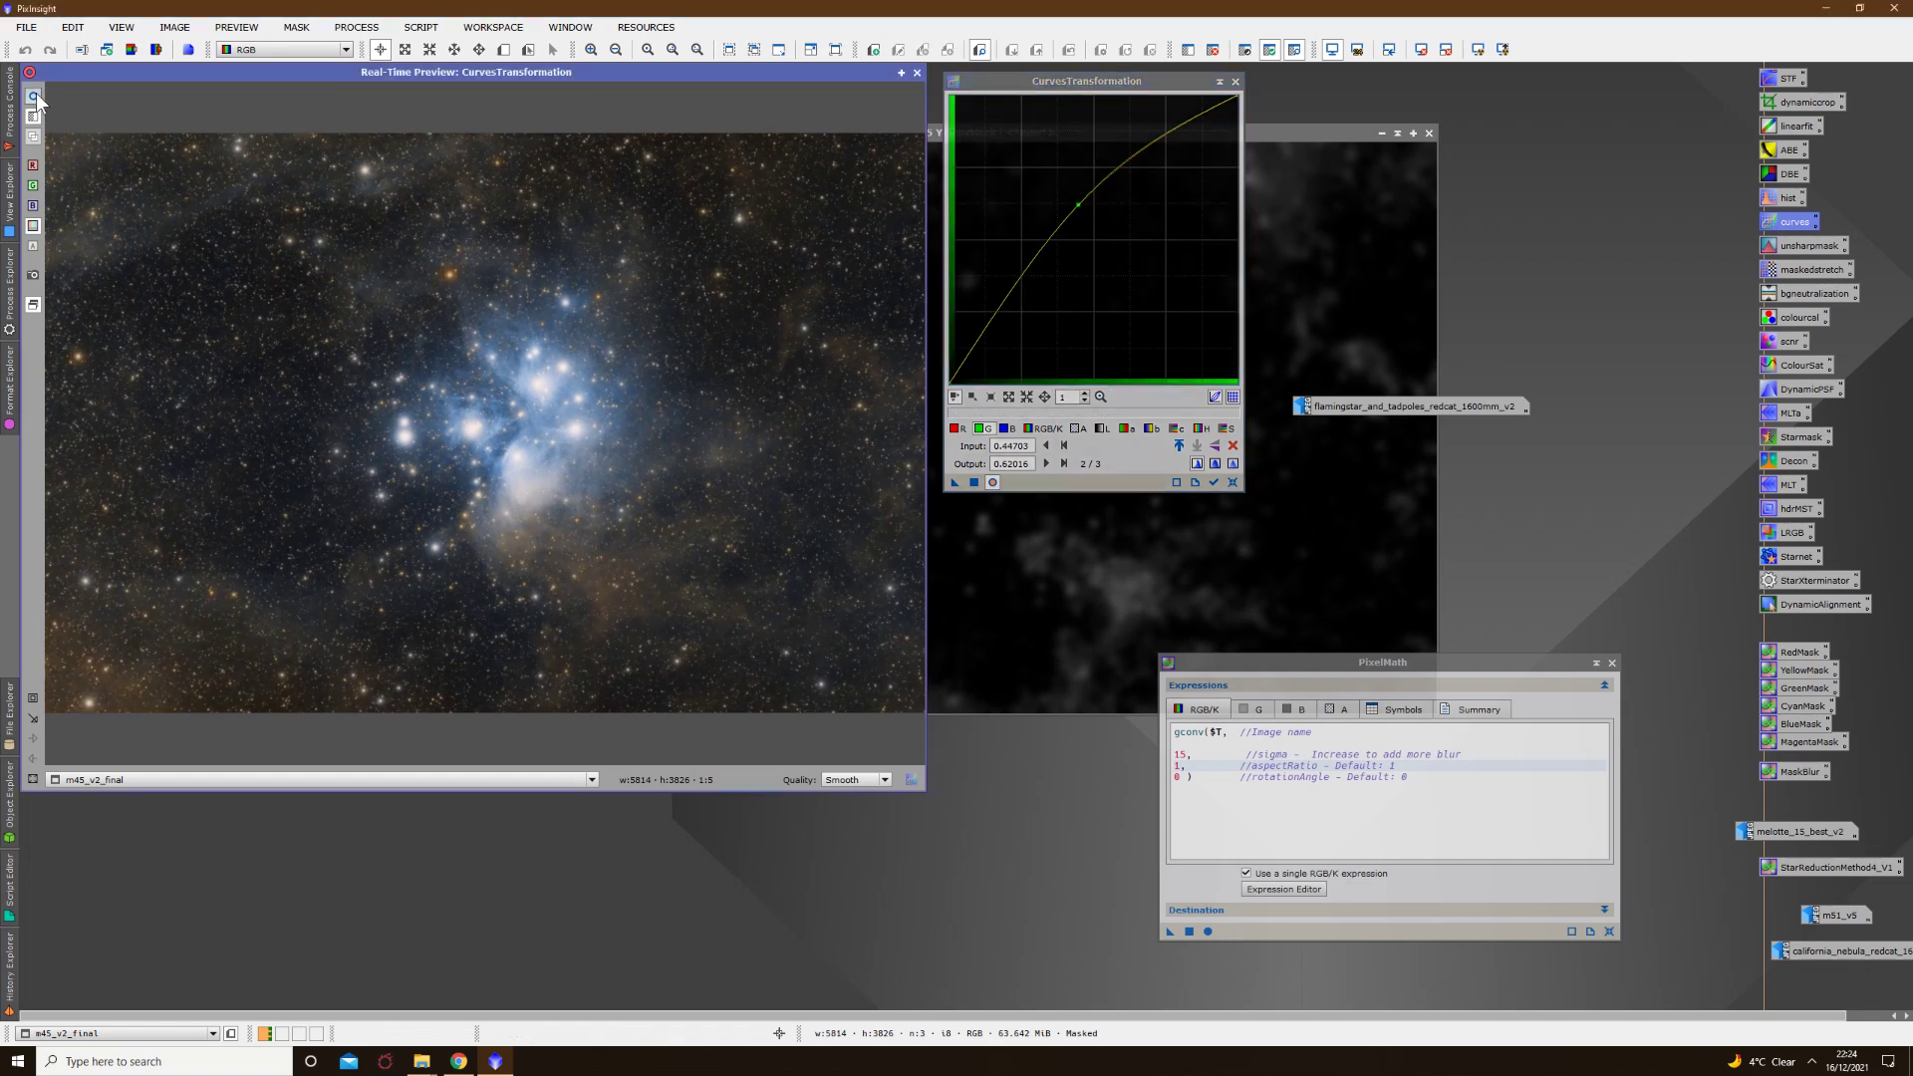
left_click(35, 96)
left_click(35, 97)
left_click(34, 96)
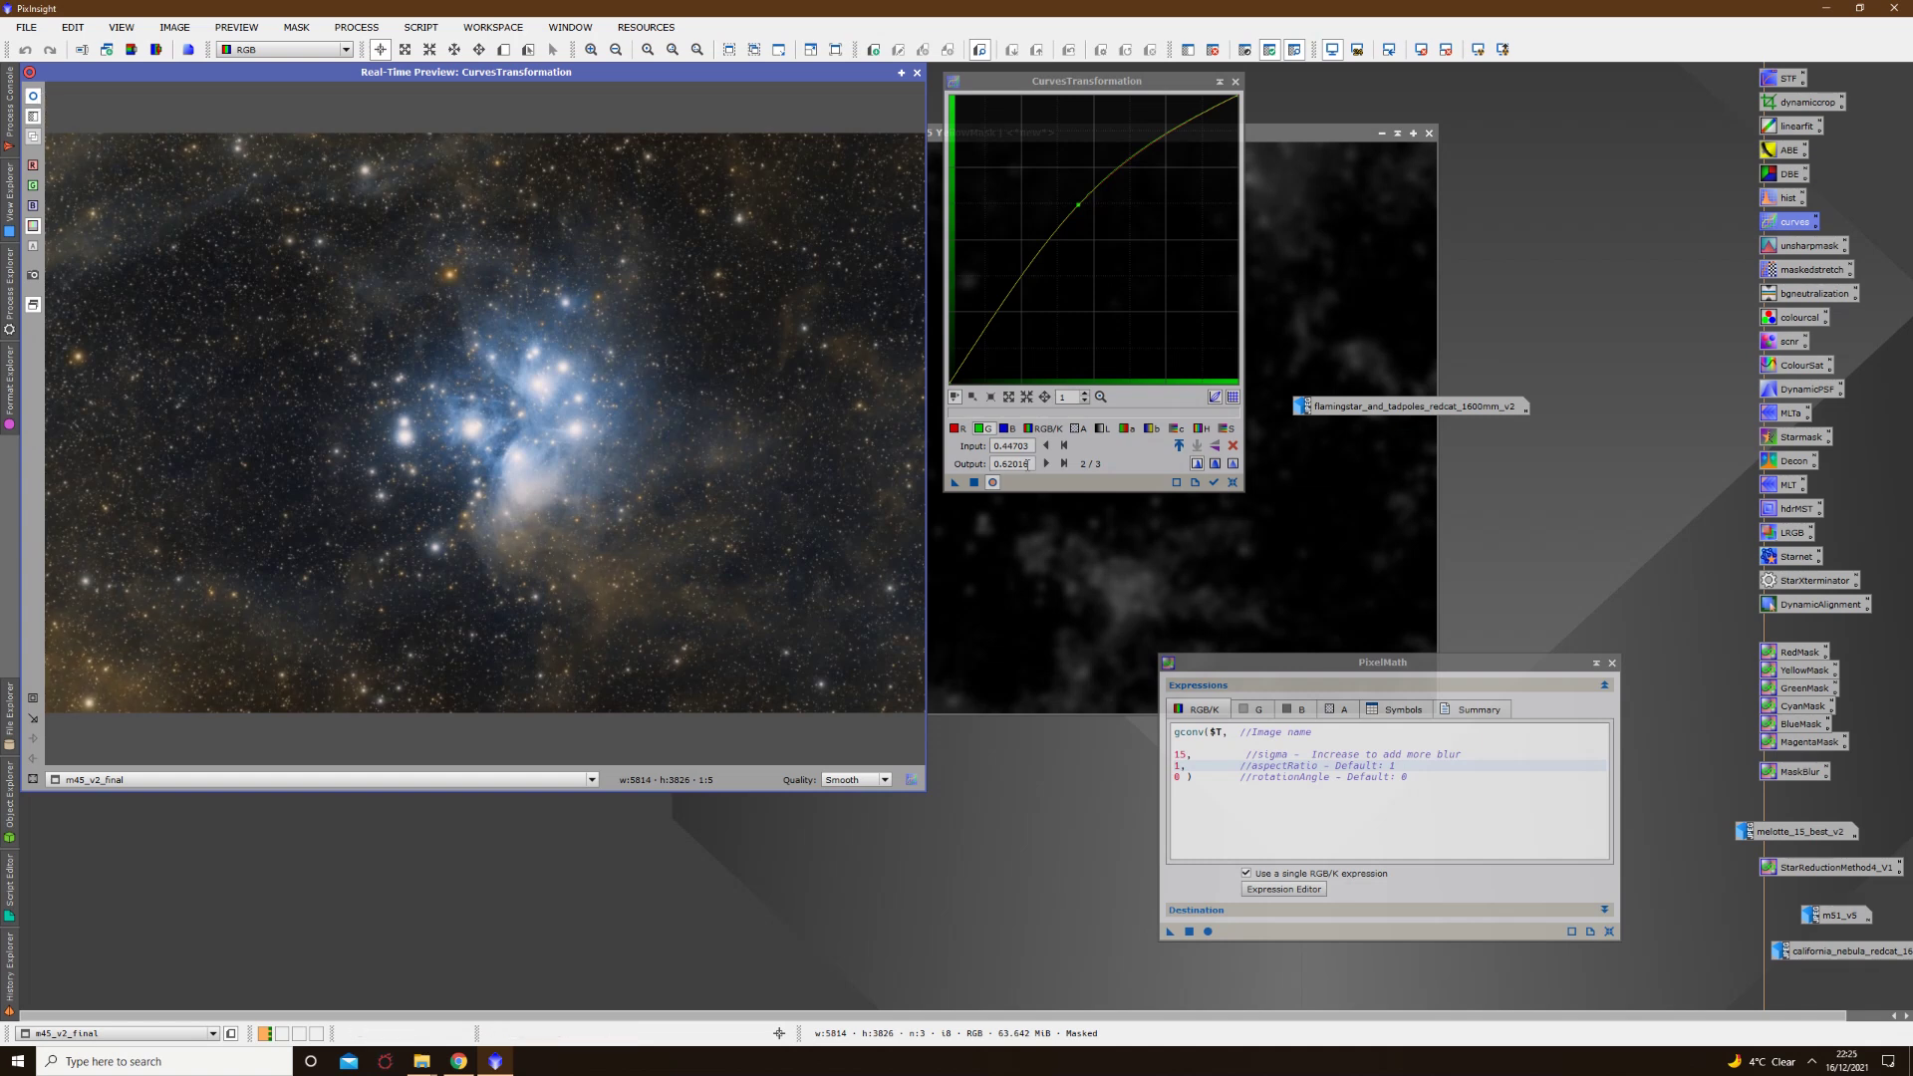
left_click(973, 482)
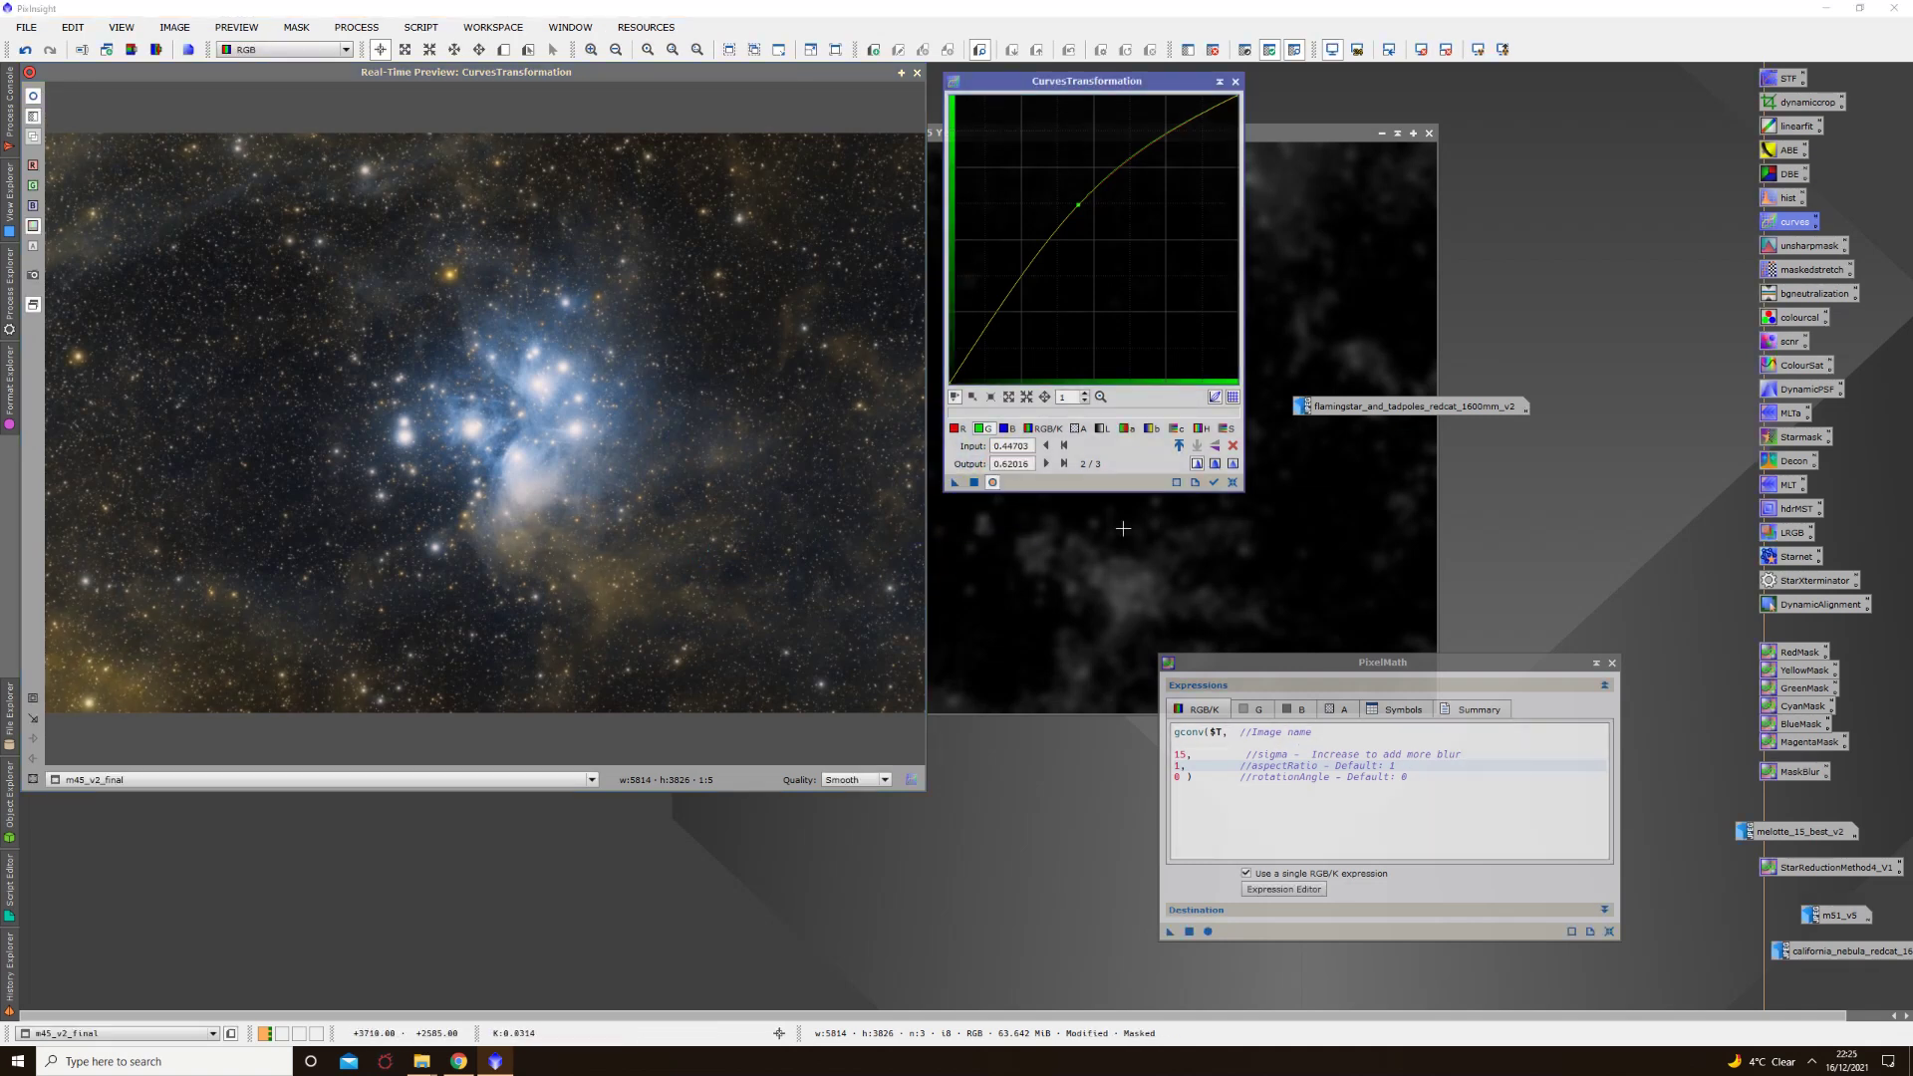
Step: Reset the curves and close the curves tool together with its real-time preview
left_click(1232, 482)
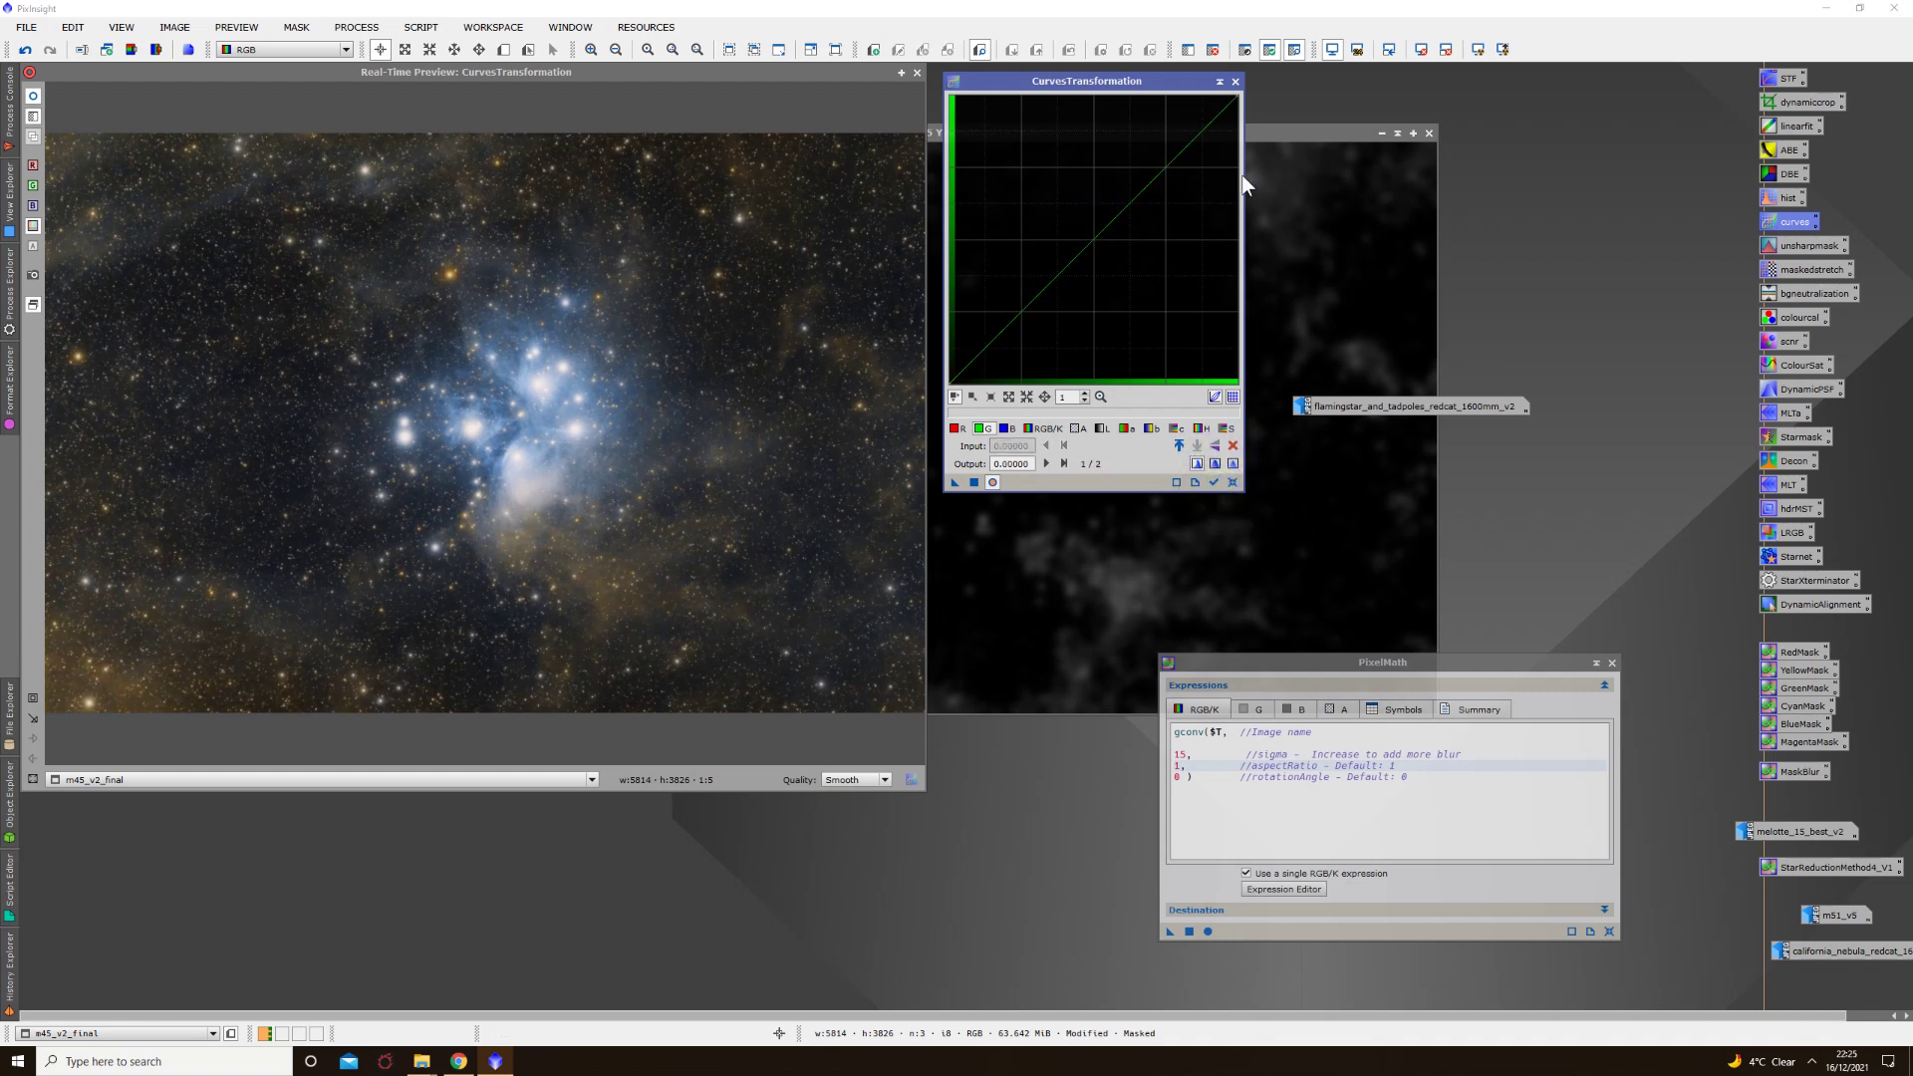
left_click(1236, 81)
left_click(916, 73)
Step: Remove the yellow mask from the M45 image and inspect the central stars and blue nebulosity at full size
right_click(500, 381)
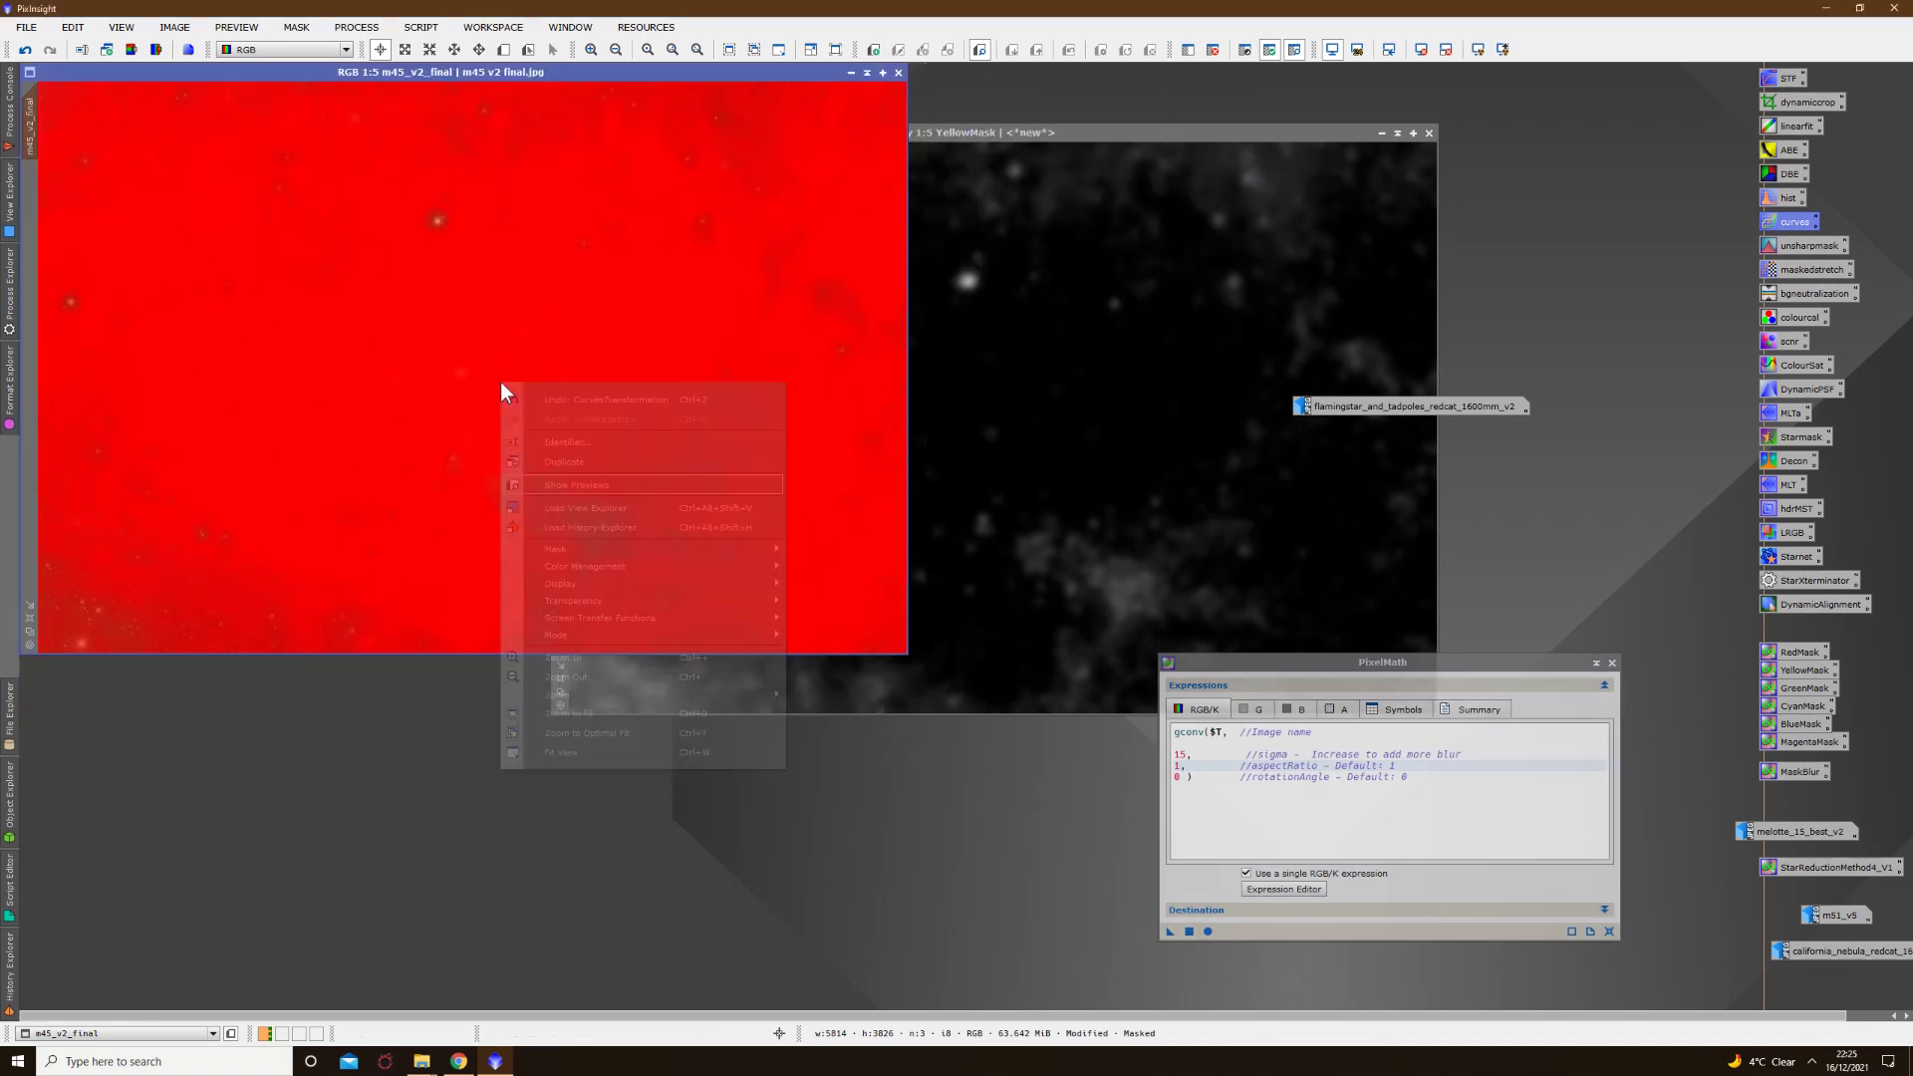
mouse_move(644, 548)
left_click(847, 569)
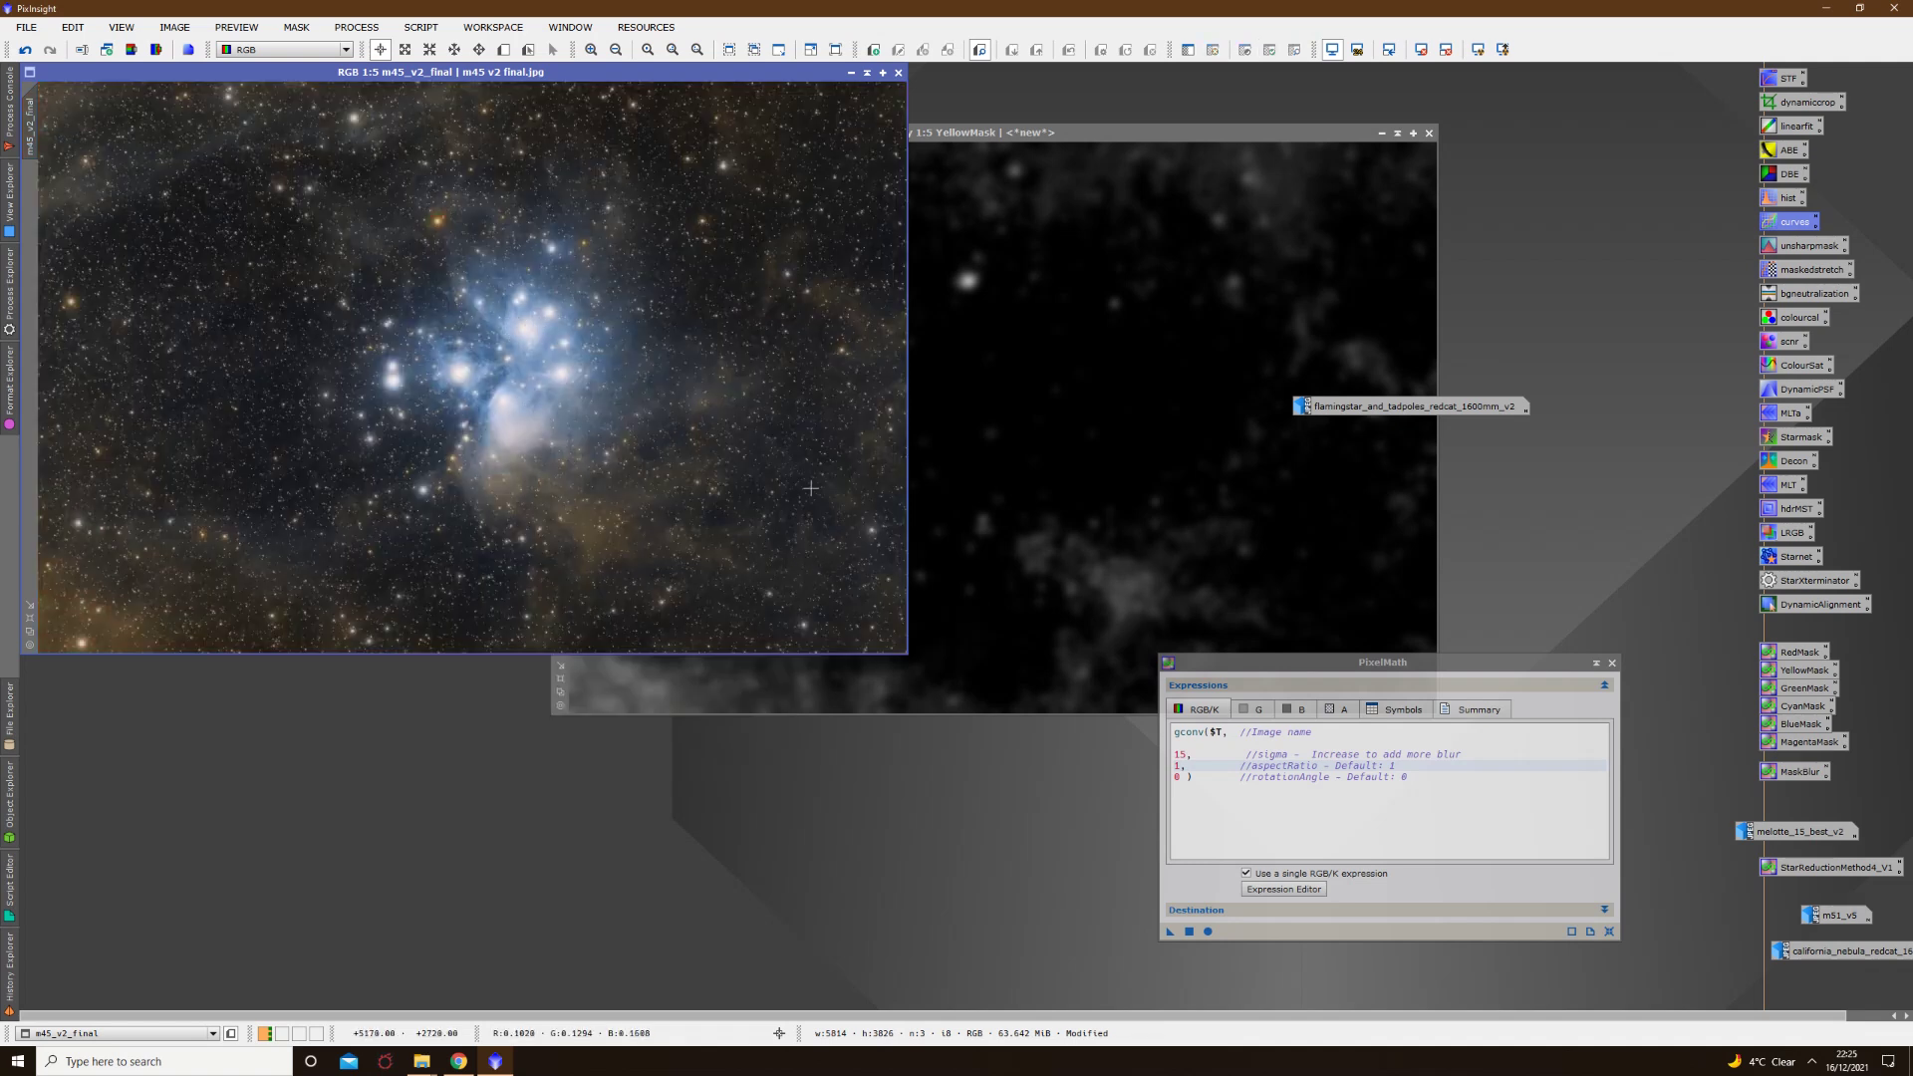
scroll(628, 409, "up", 4)
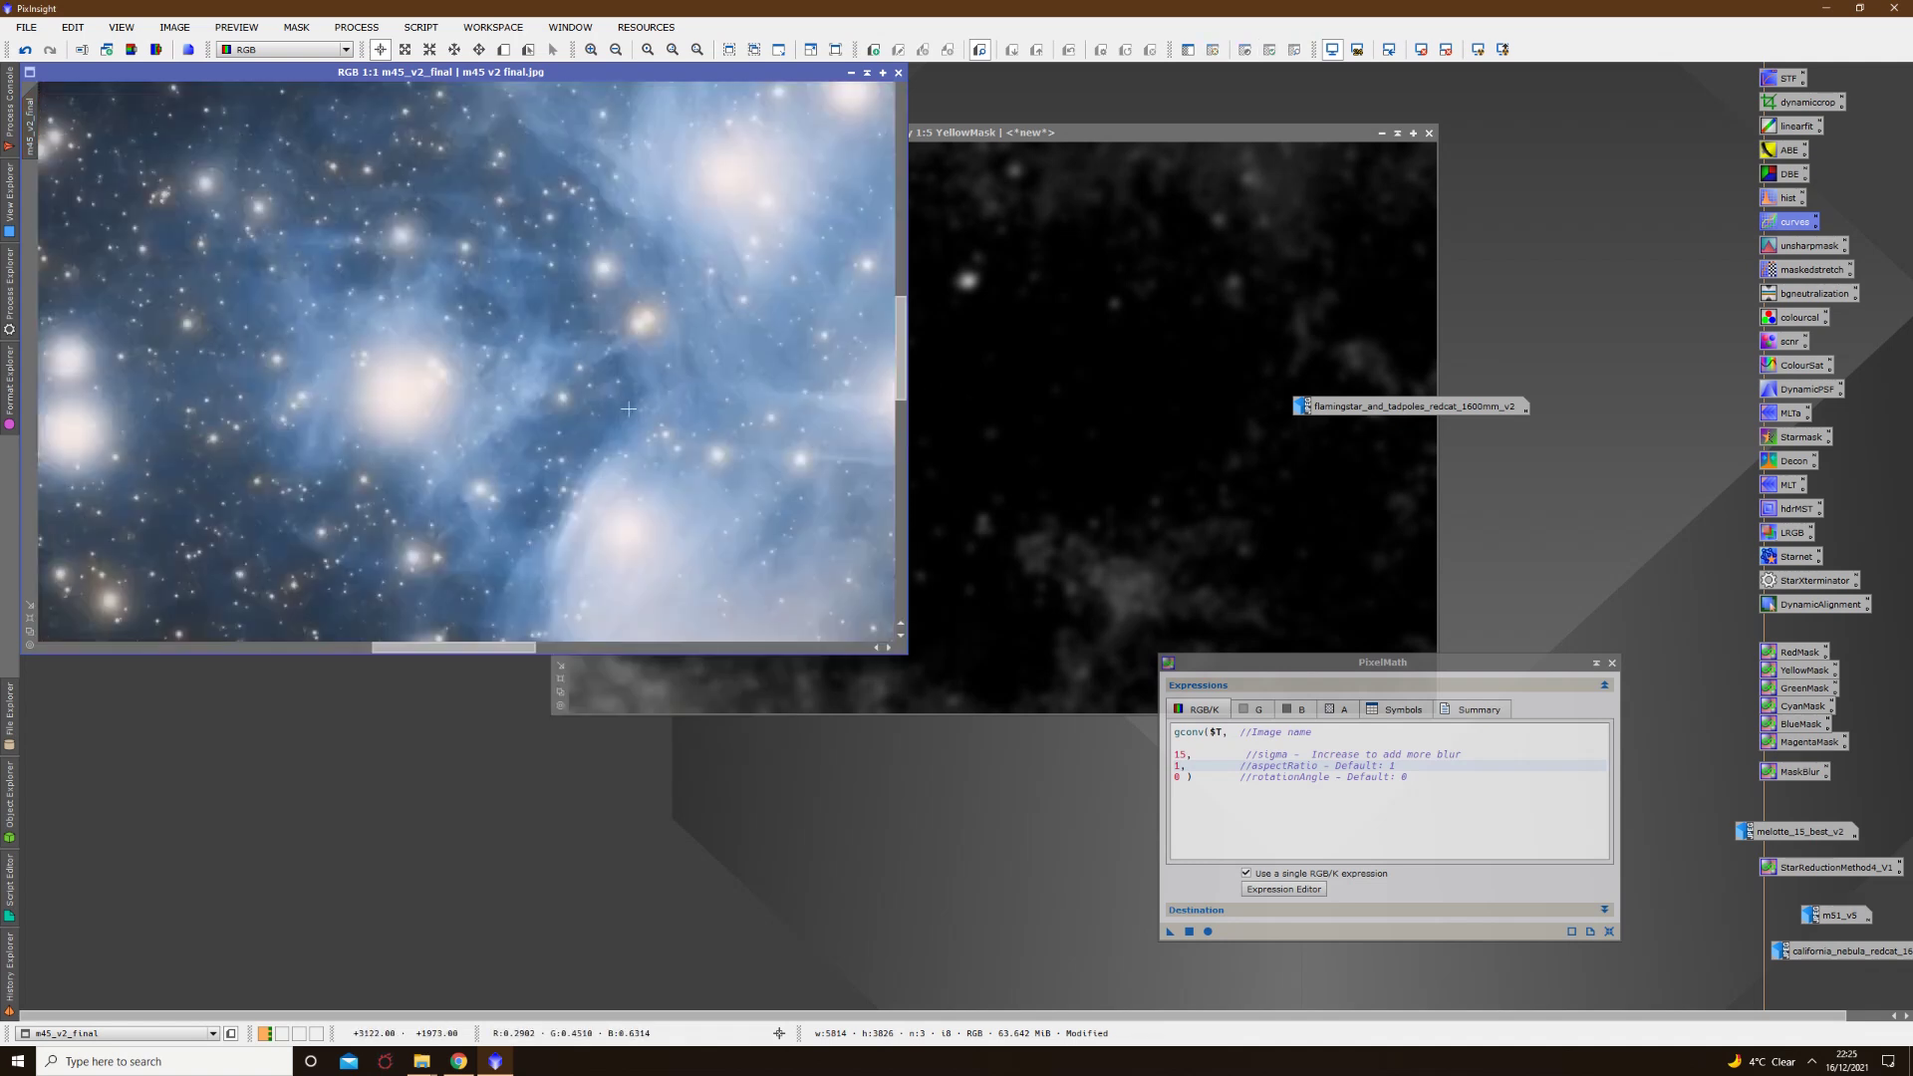
scroll(627, 408, "down", 4)
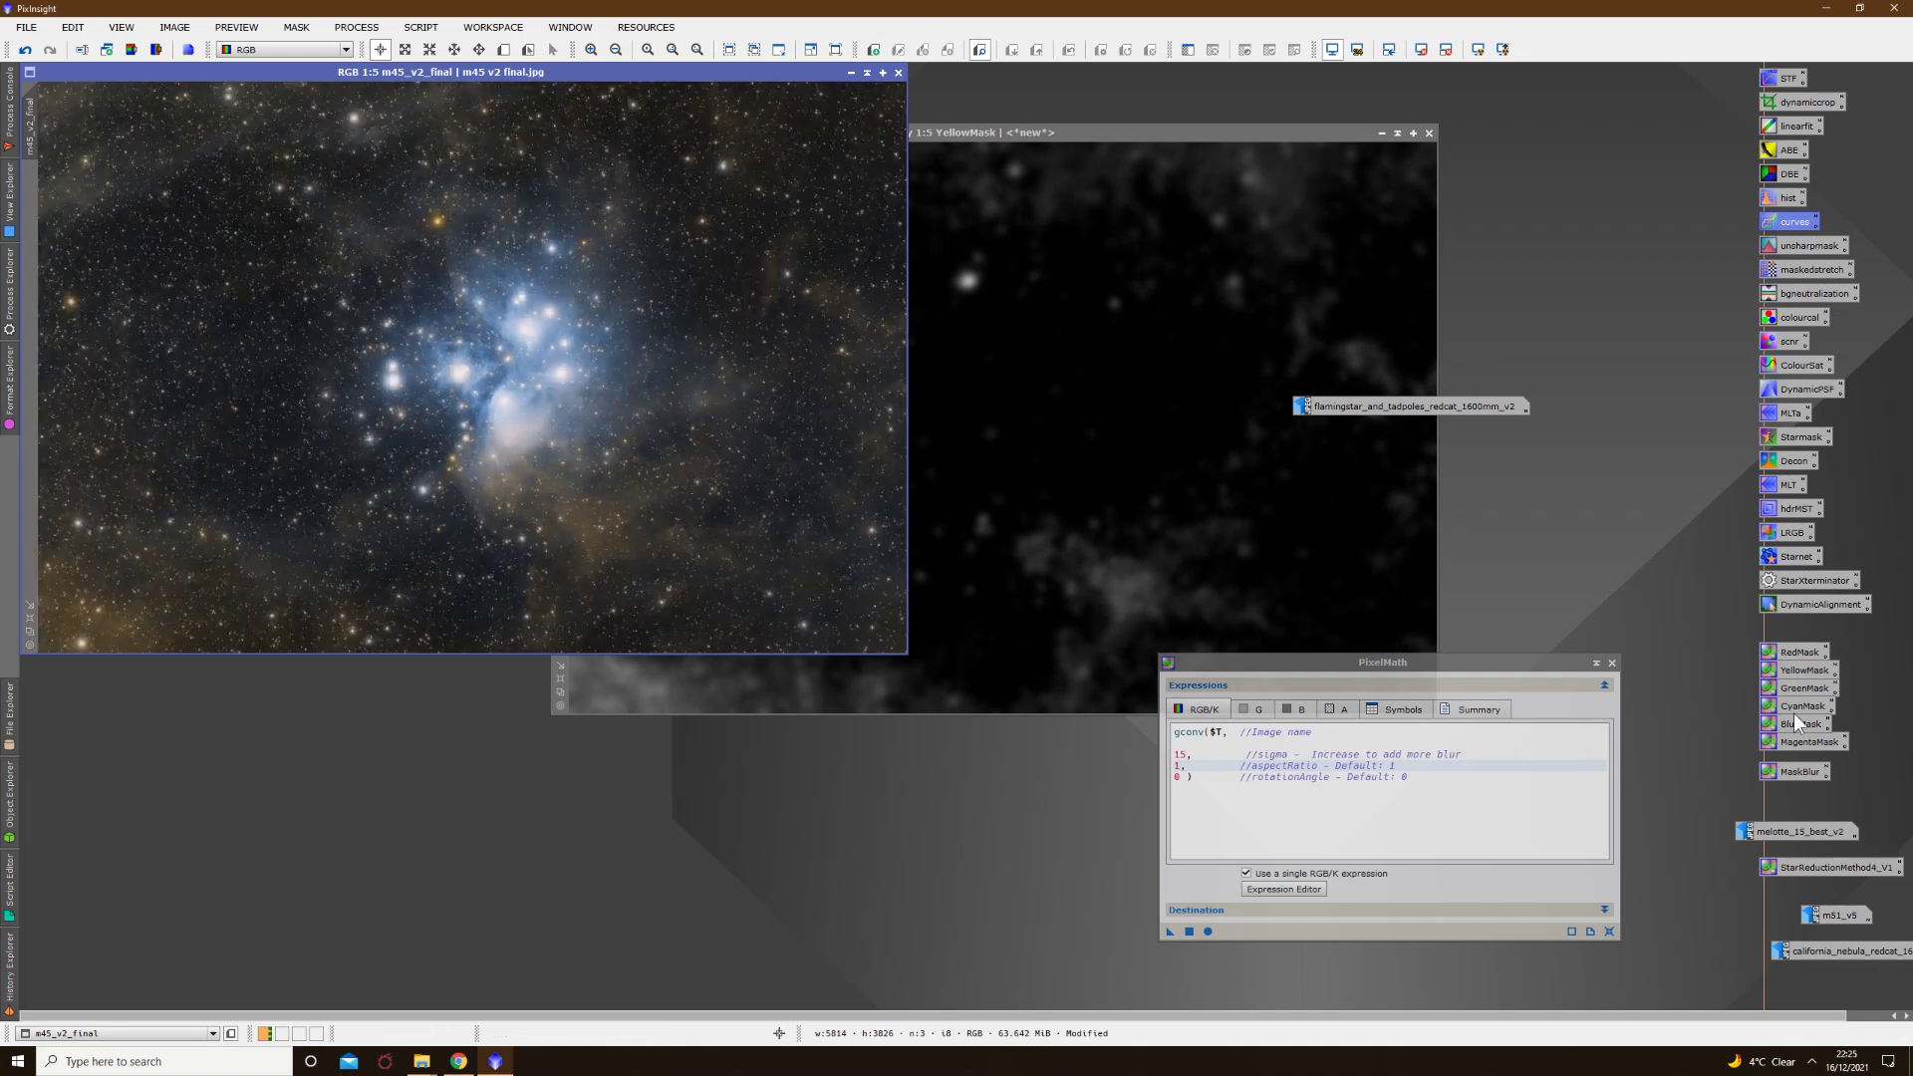
Step: Generate a blue colour mask from the M45 image and compare its star areas with the stars in the image
double_click(1793, 724)
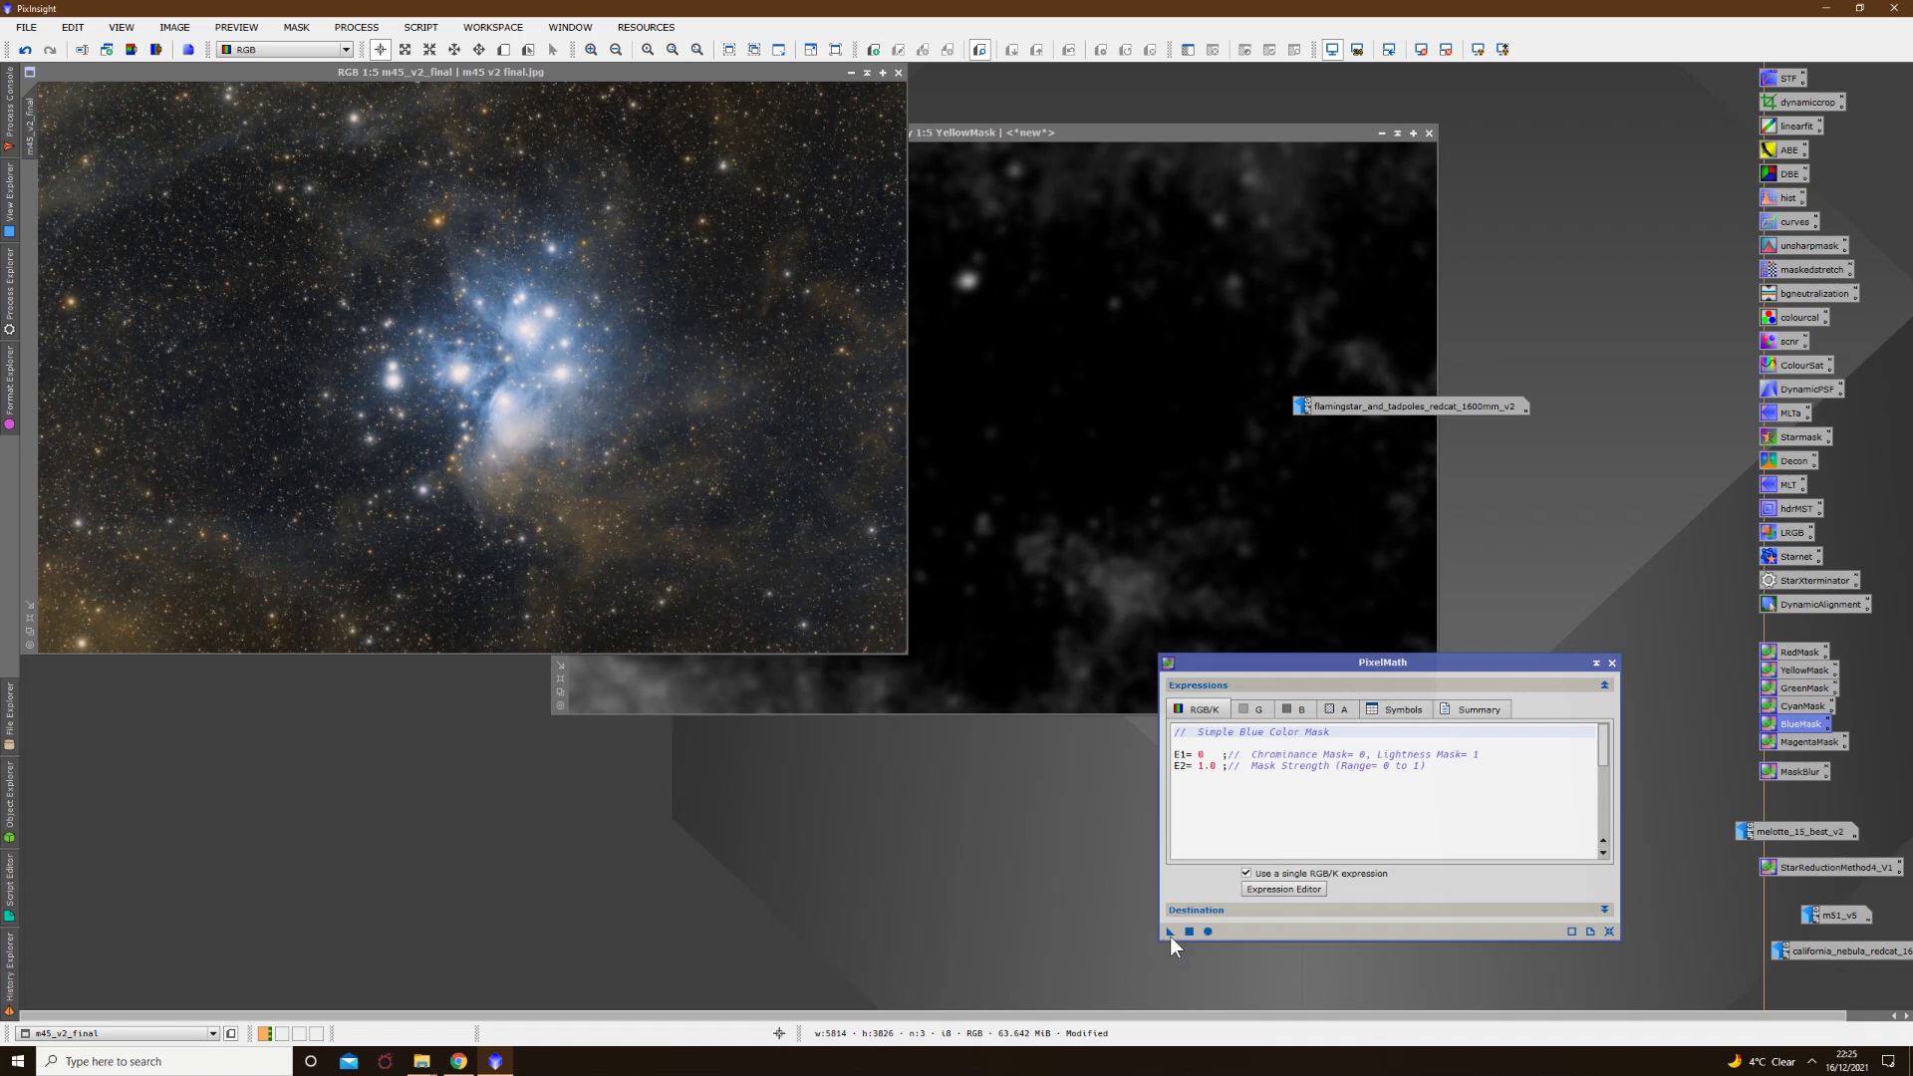
left_click_drag(1170, 935, 687, 478)
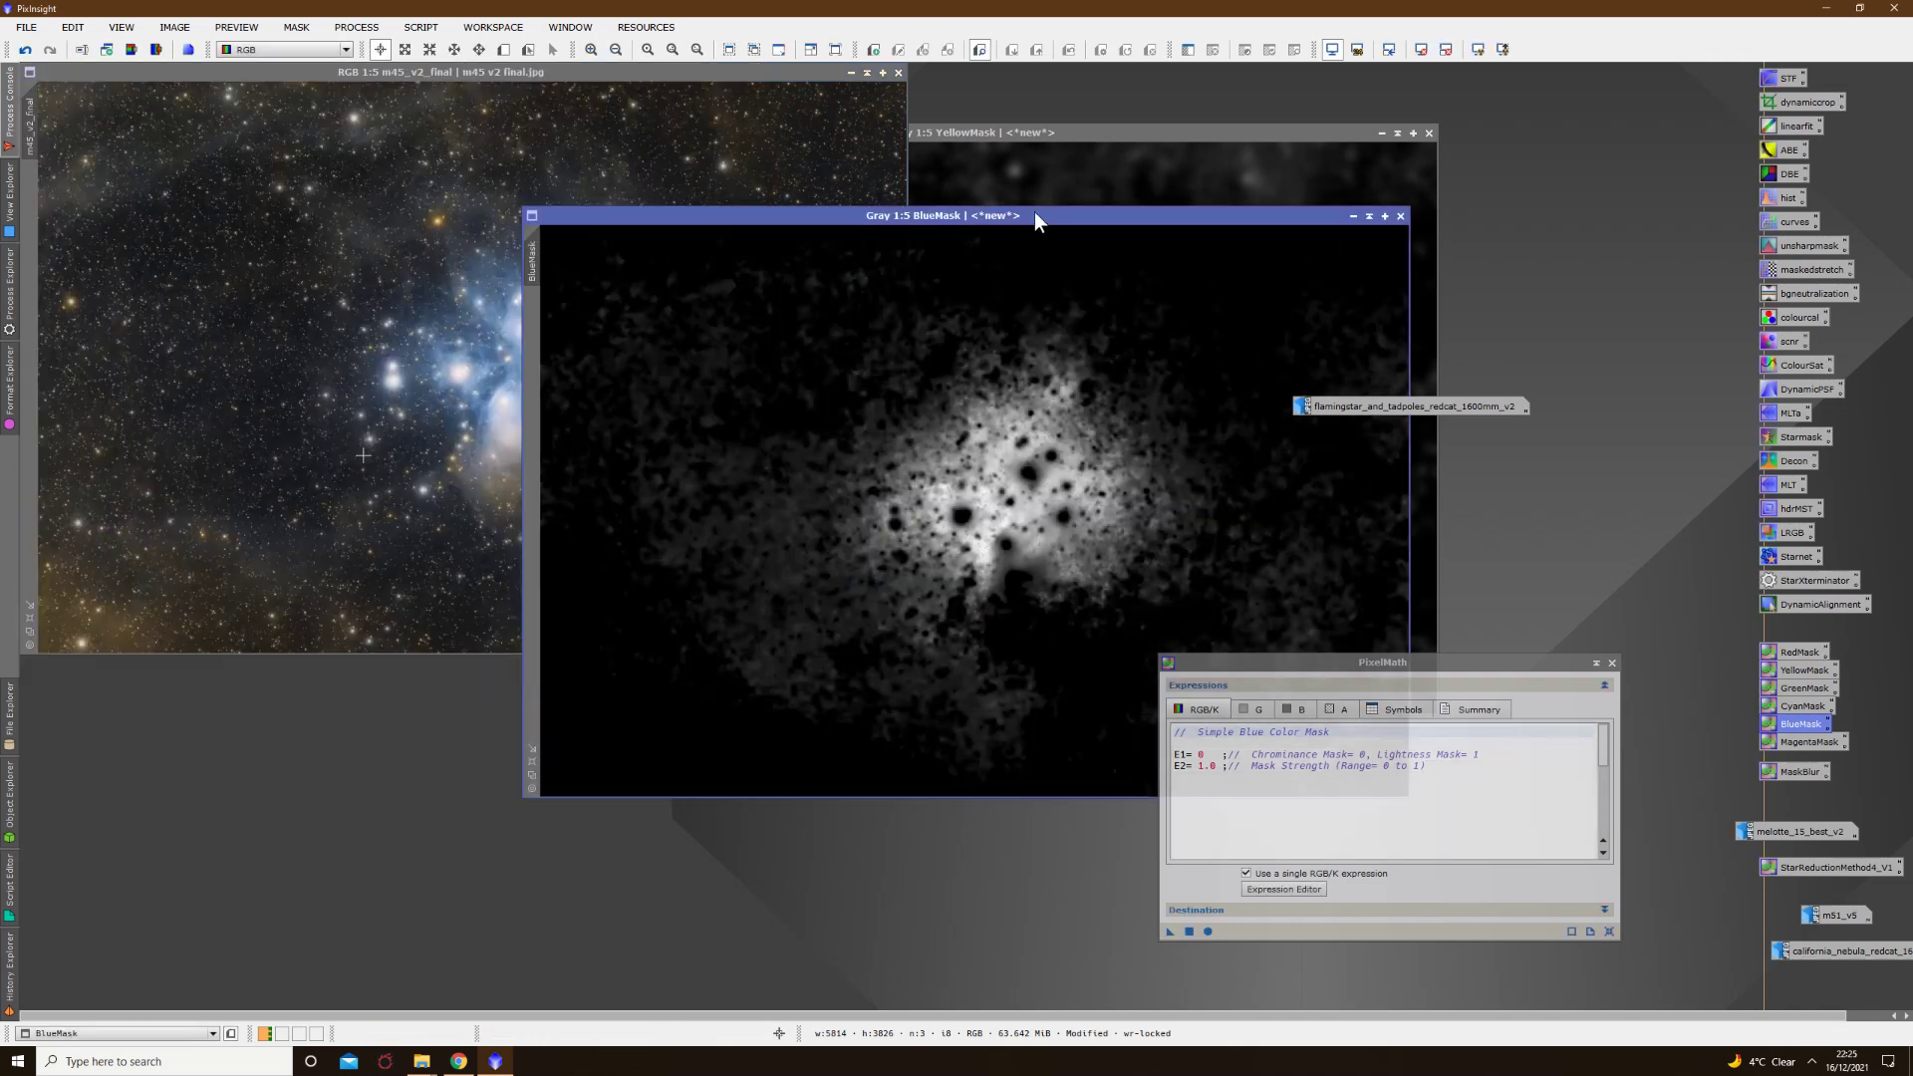
left_click_drag(1034, 211, 674, 171)
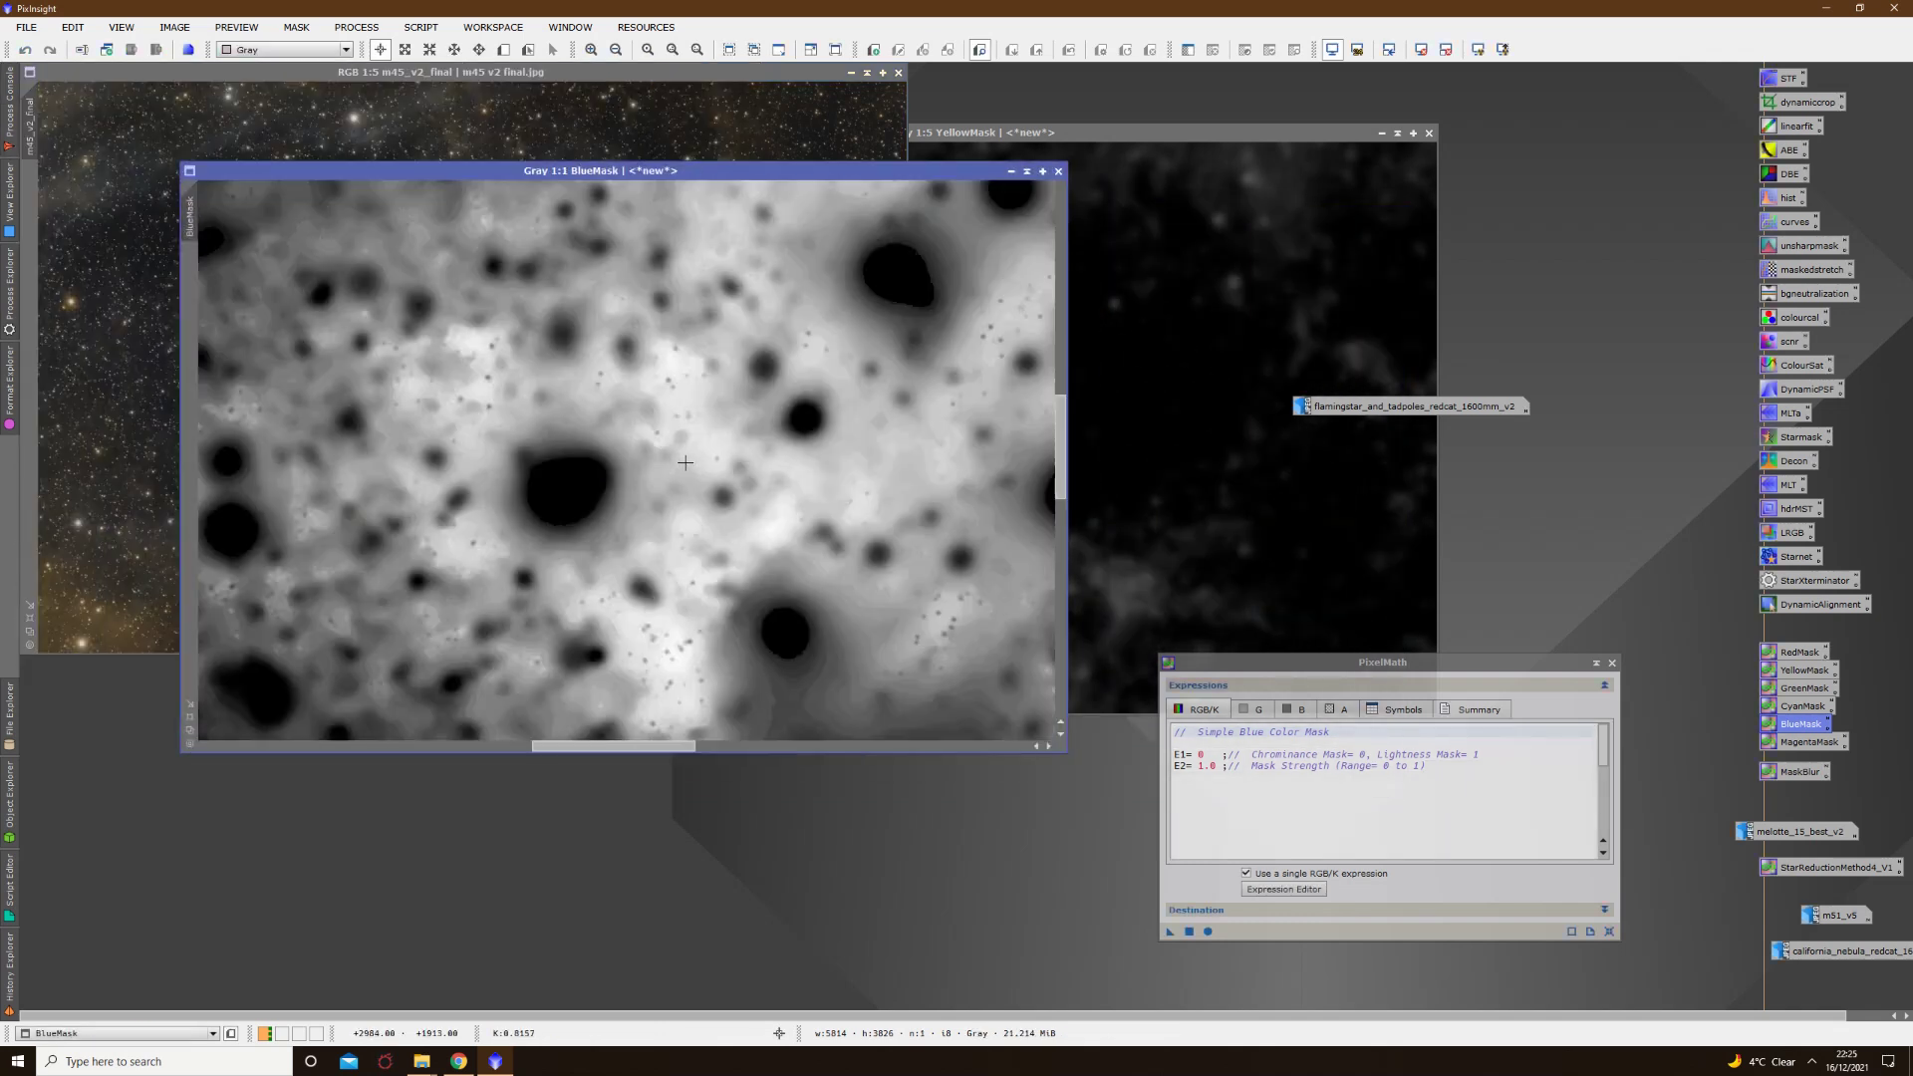
left_click_drag(872, 174, 1362, 125)
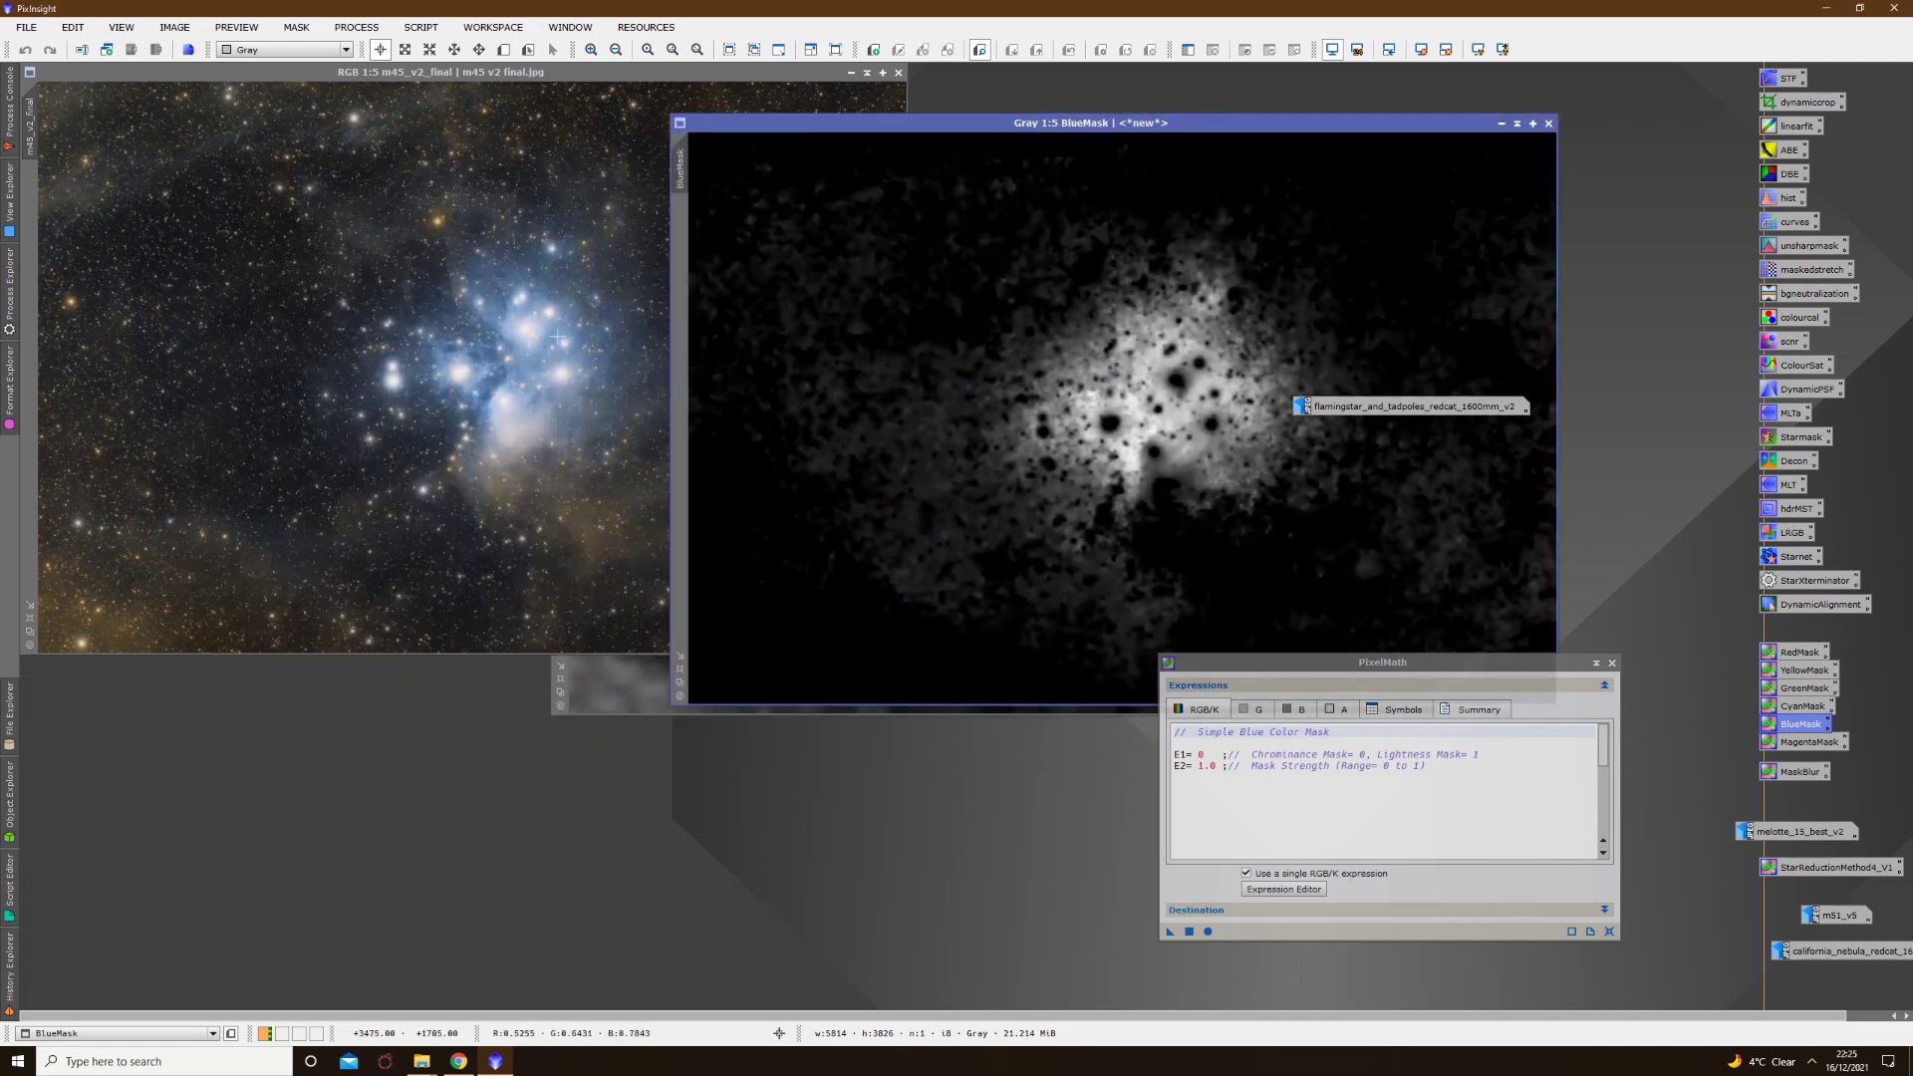
left_click(558, 339)
scroll(538, 383, "up", 4)
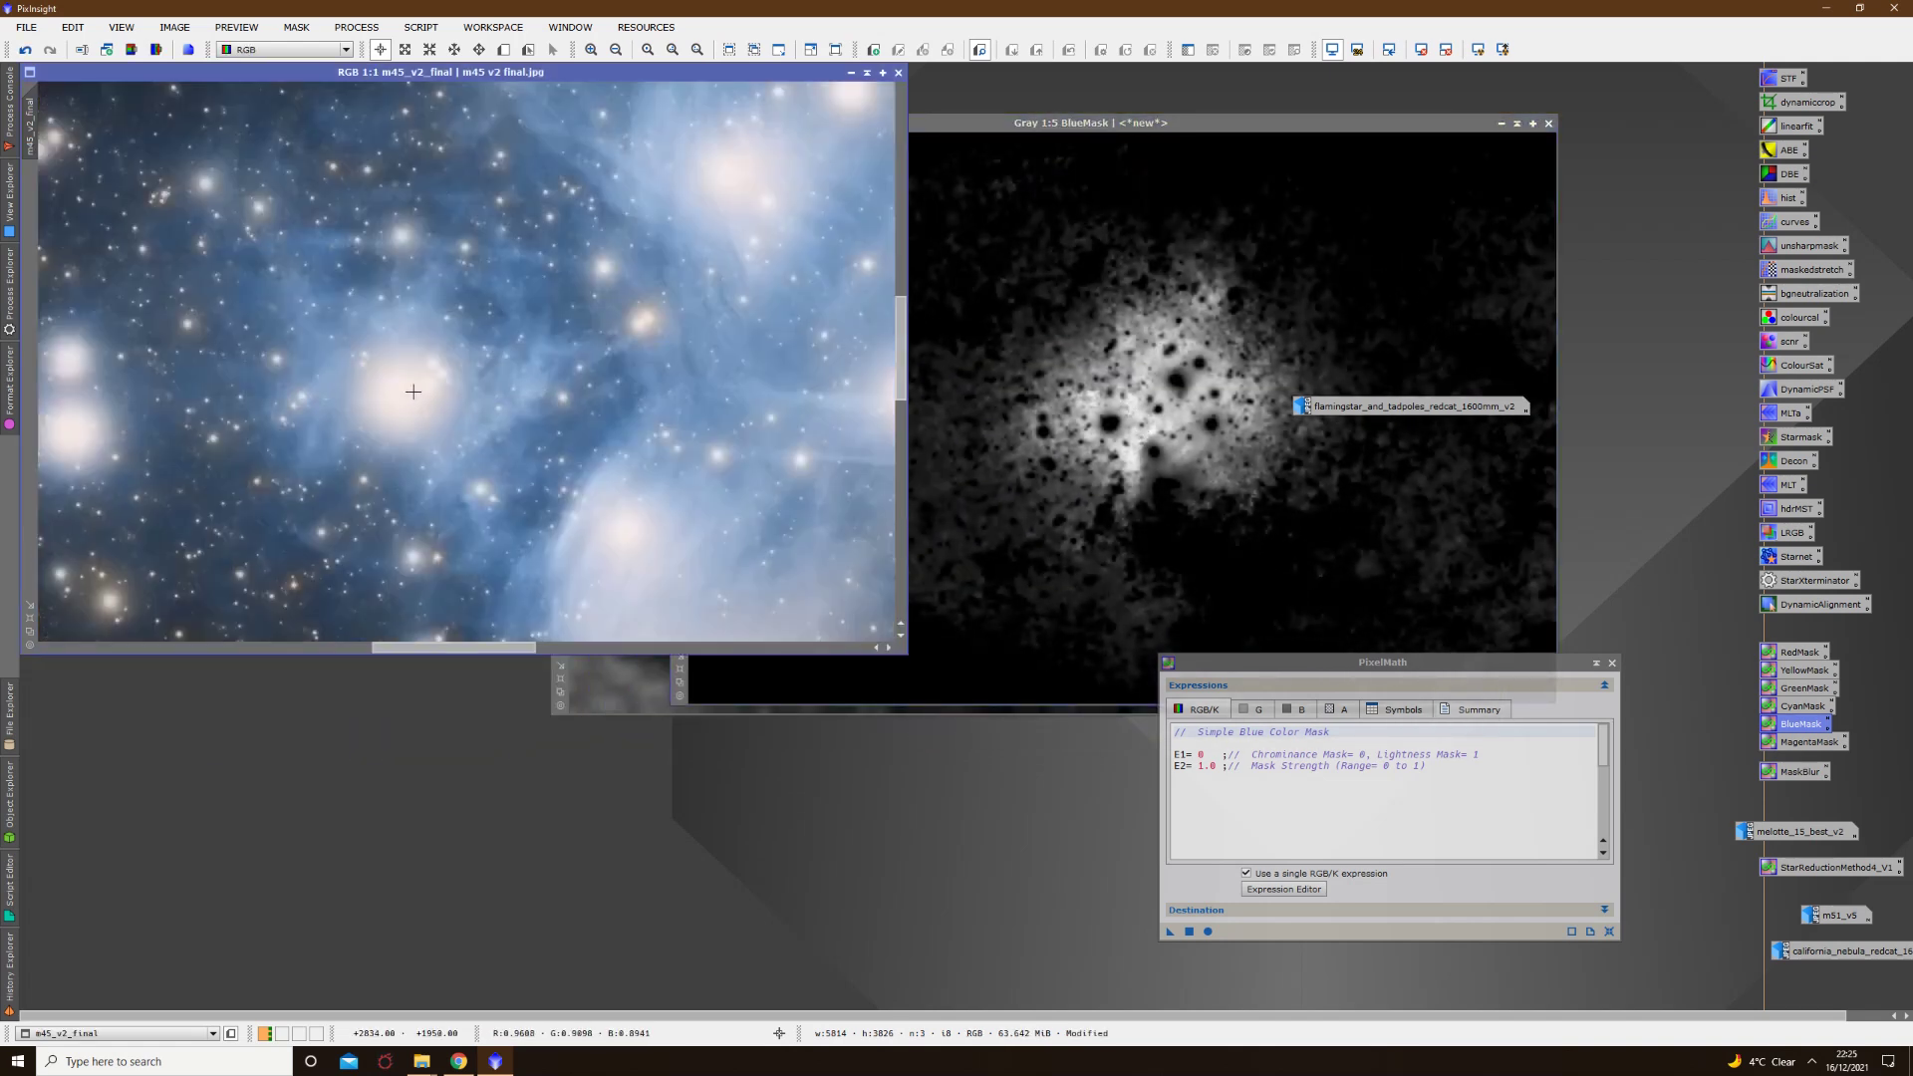
scroll(432, 389, "down", 4)
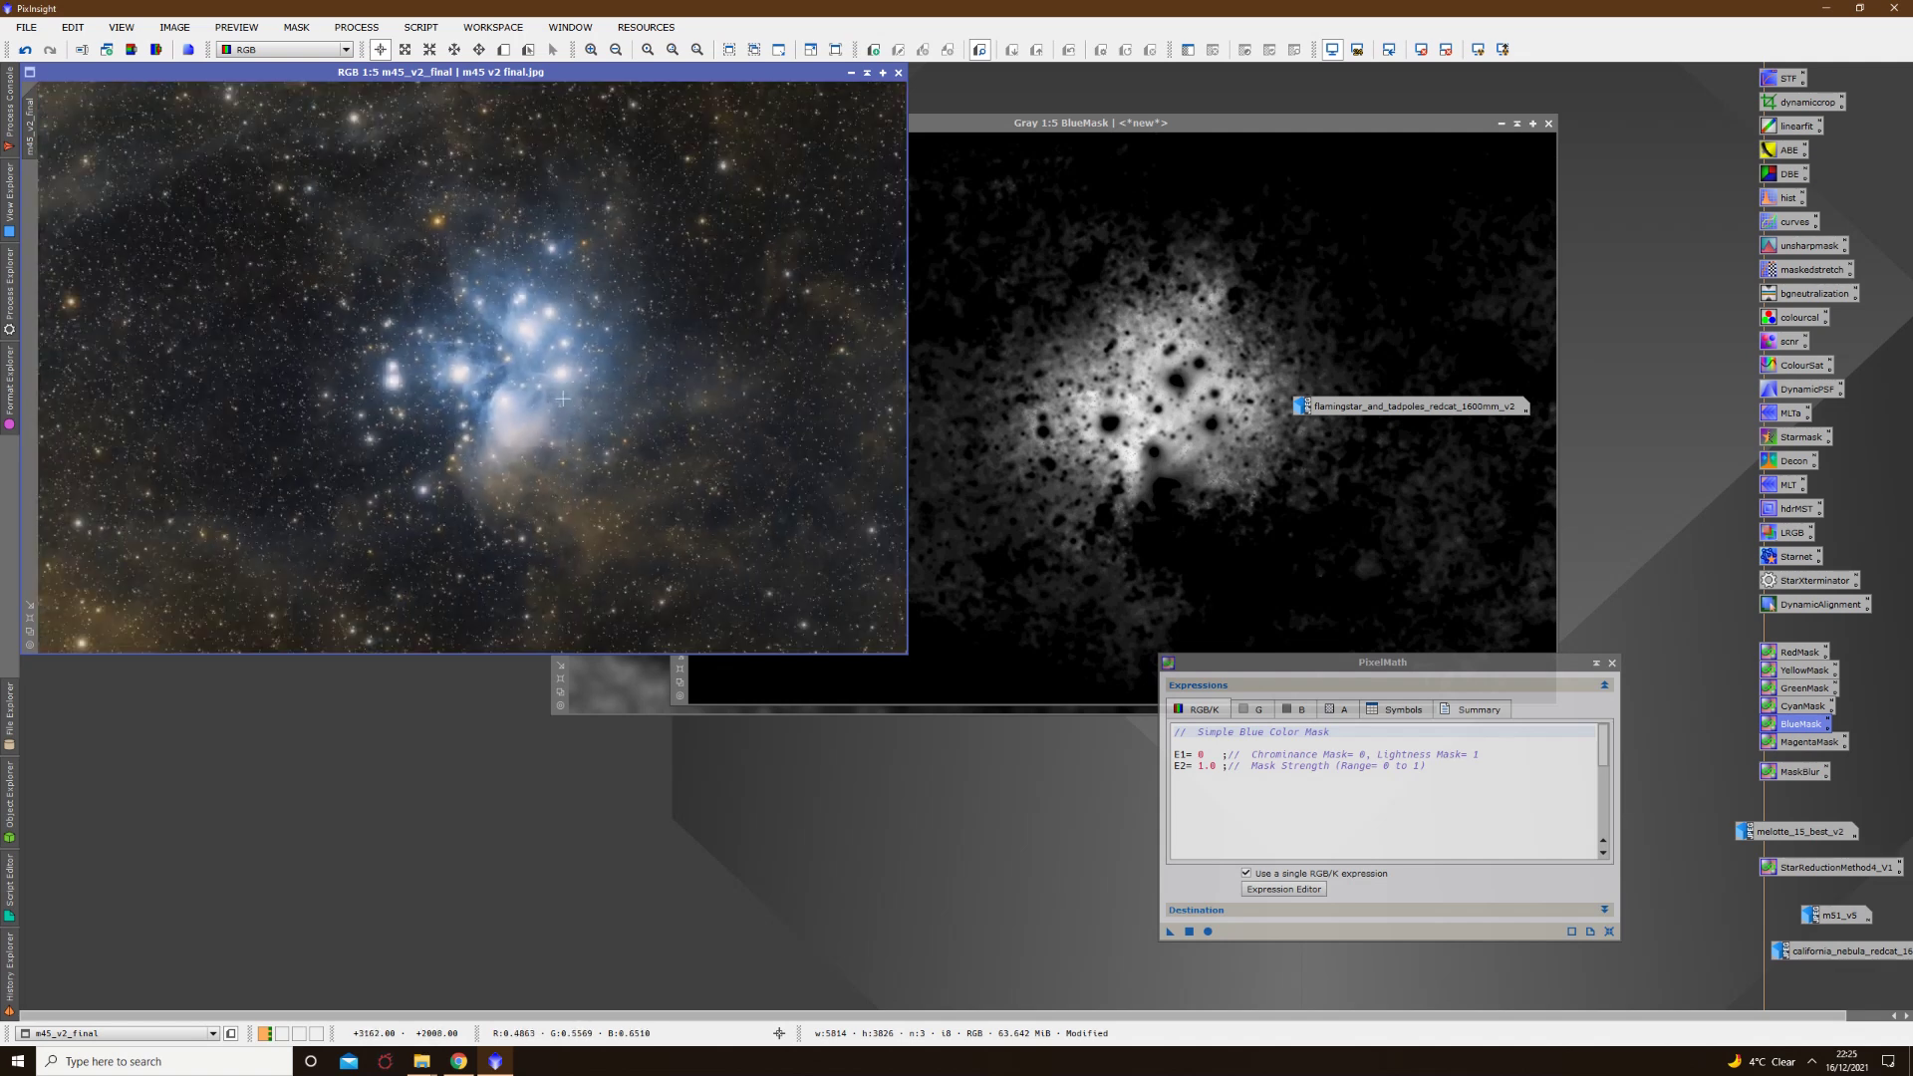
left_click(1039, 121)
left_click_drag(1038, 120, 750, 100)
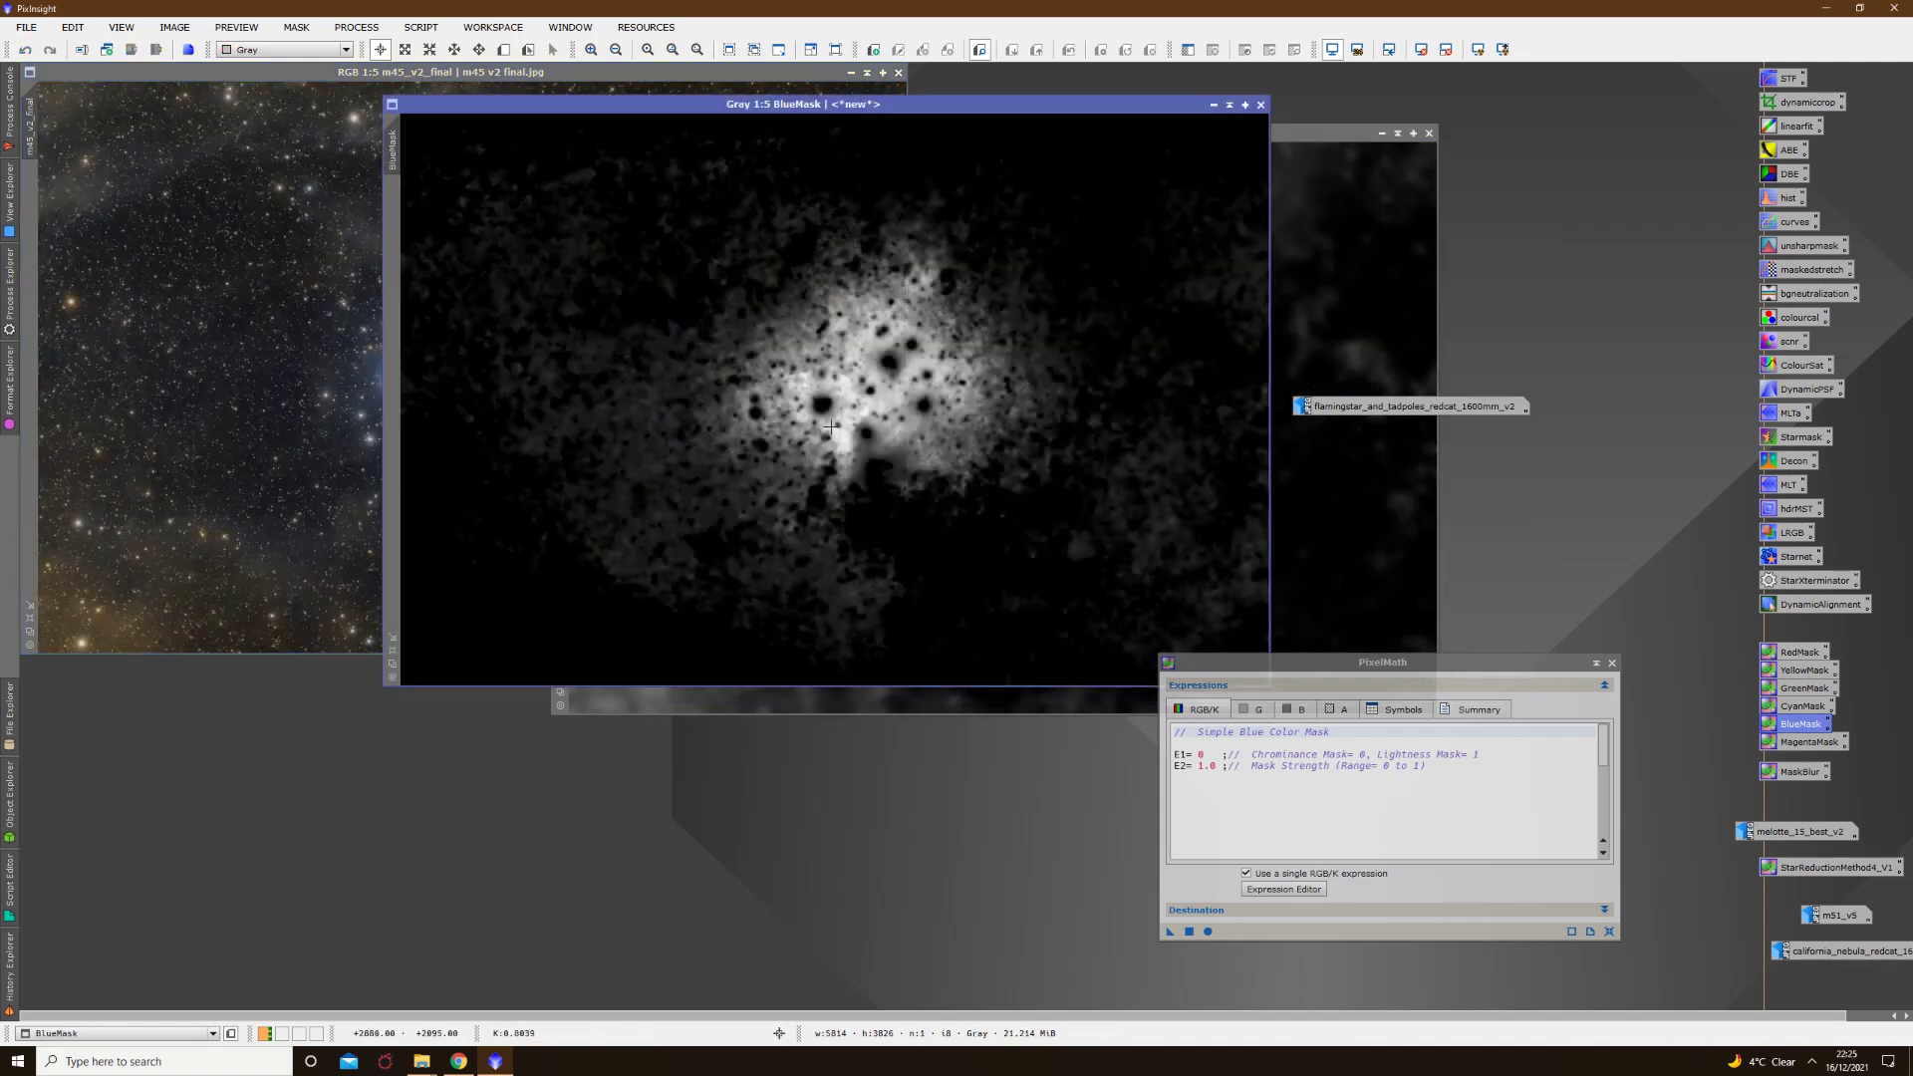
Step: Set the MaskBlur sigma to 55 and apply the blur to the blue mask three times
double_click(1799, 765)
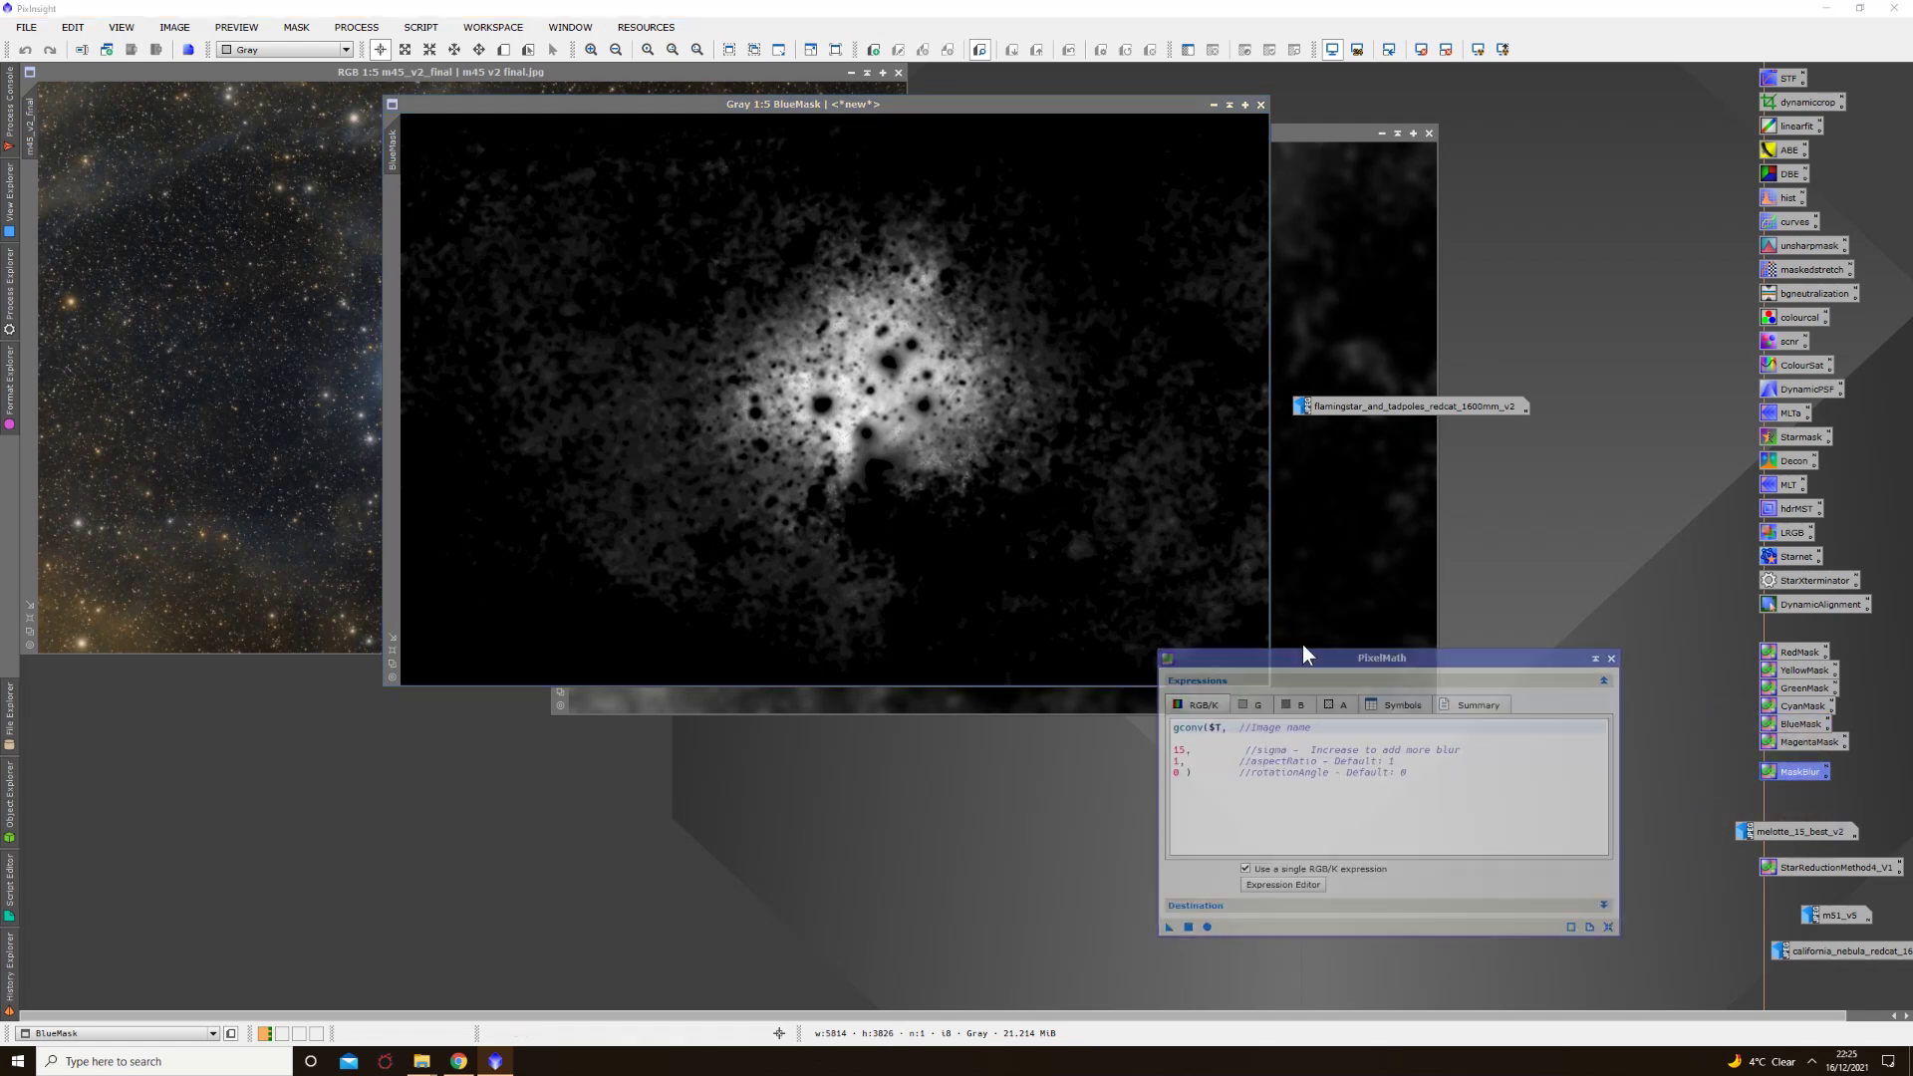
left_click_drag(1302, 648, 1262, 529)
left_click(1144, 636)
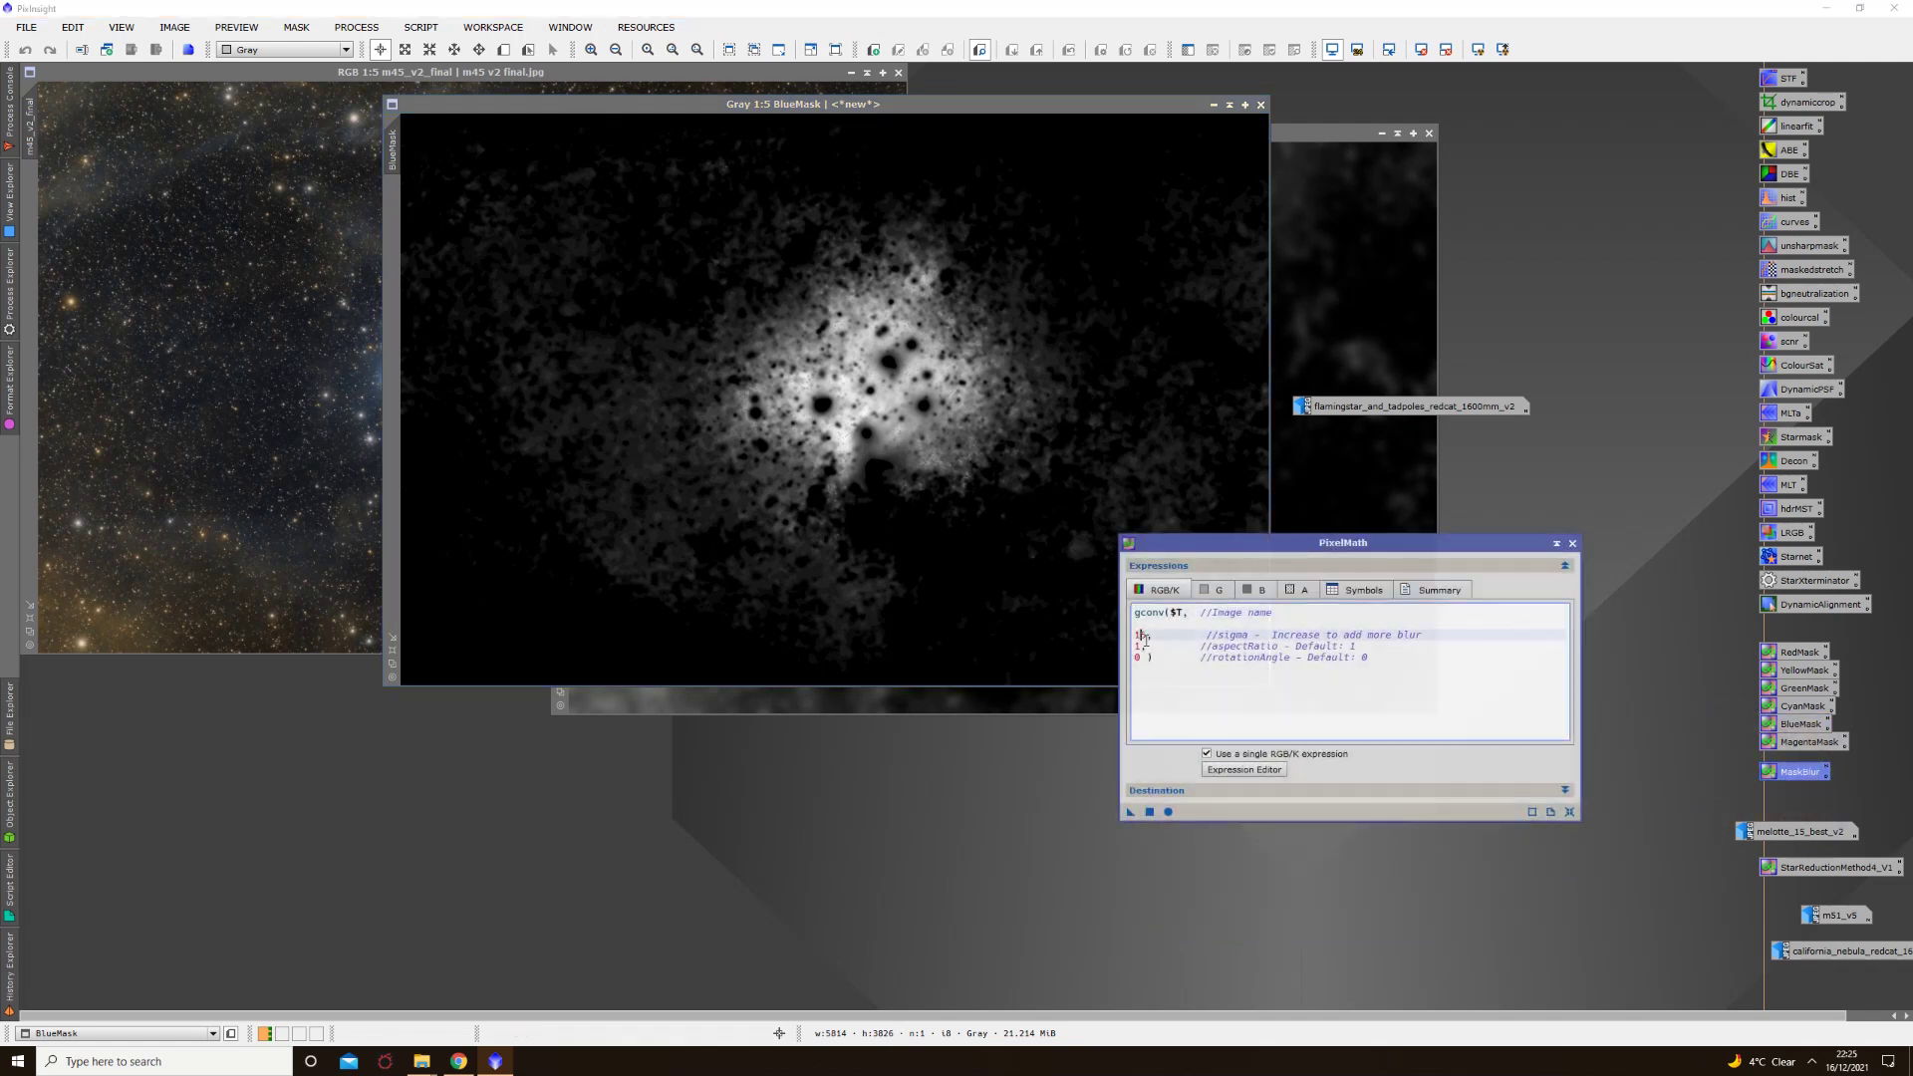
key("BackSpace")
type("55")
left_click_drag(1130, 813, 877, 490)
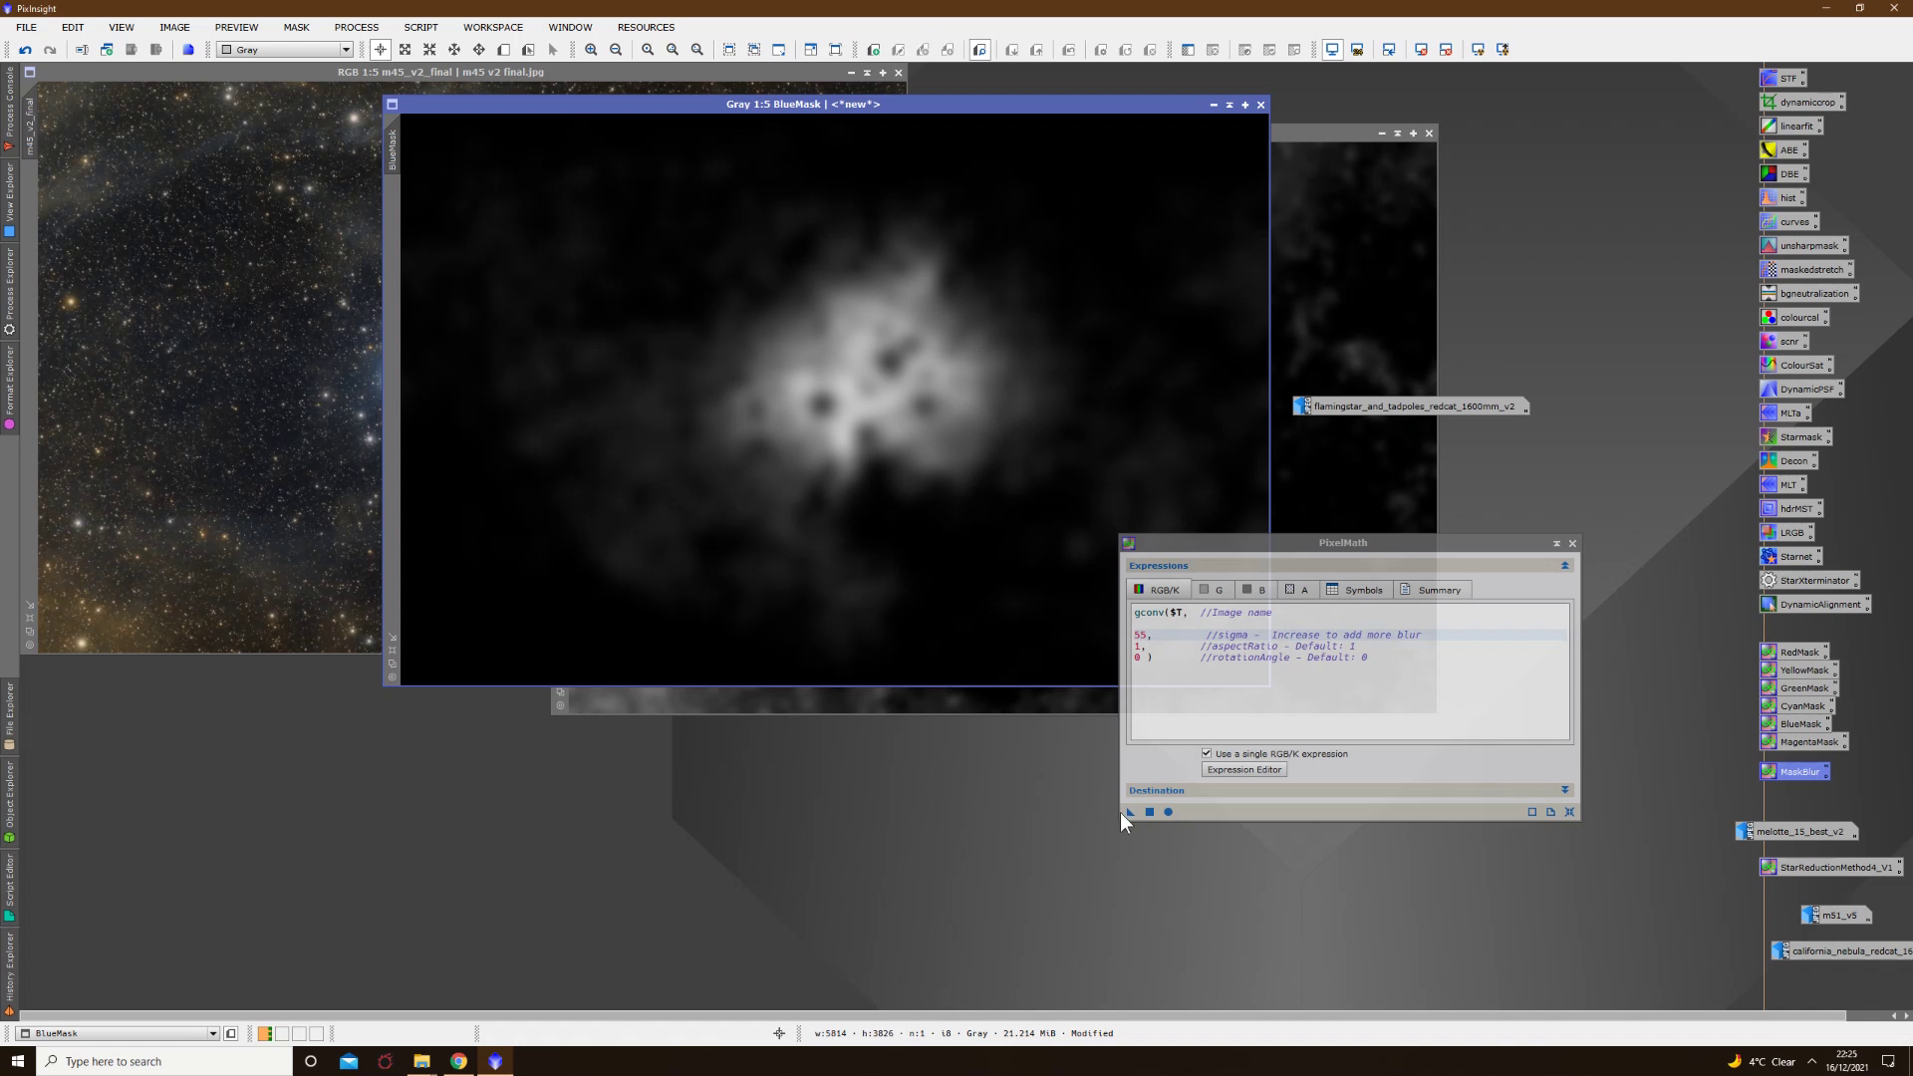
left_click_drag(1124, 811, 963, 544)
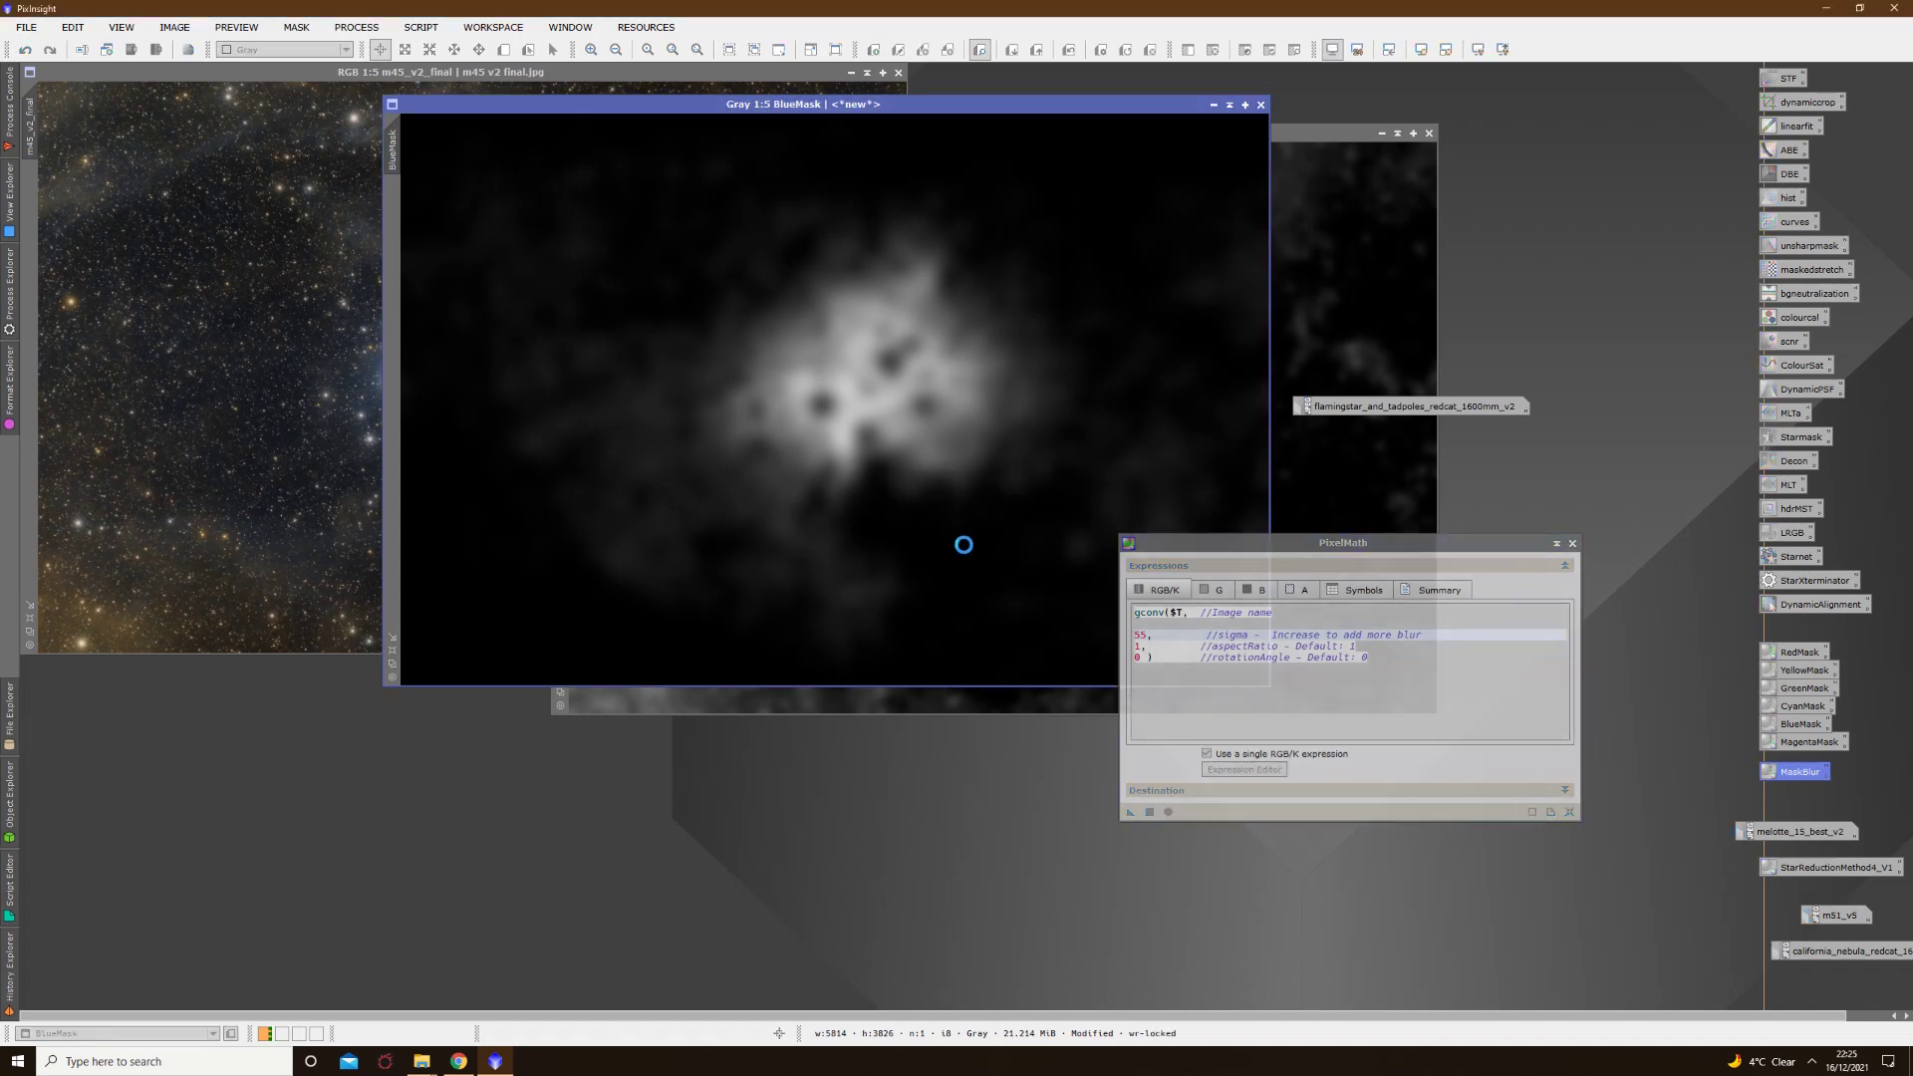
left_click_drag(1130, 810, 931, 529)
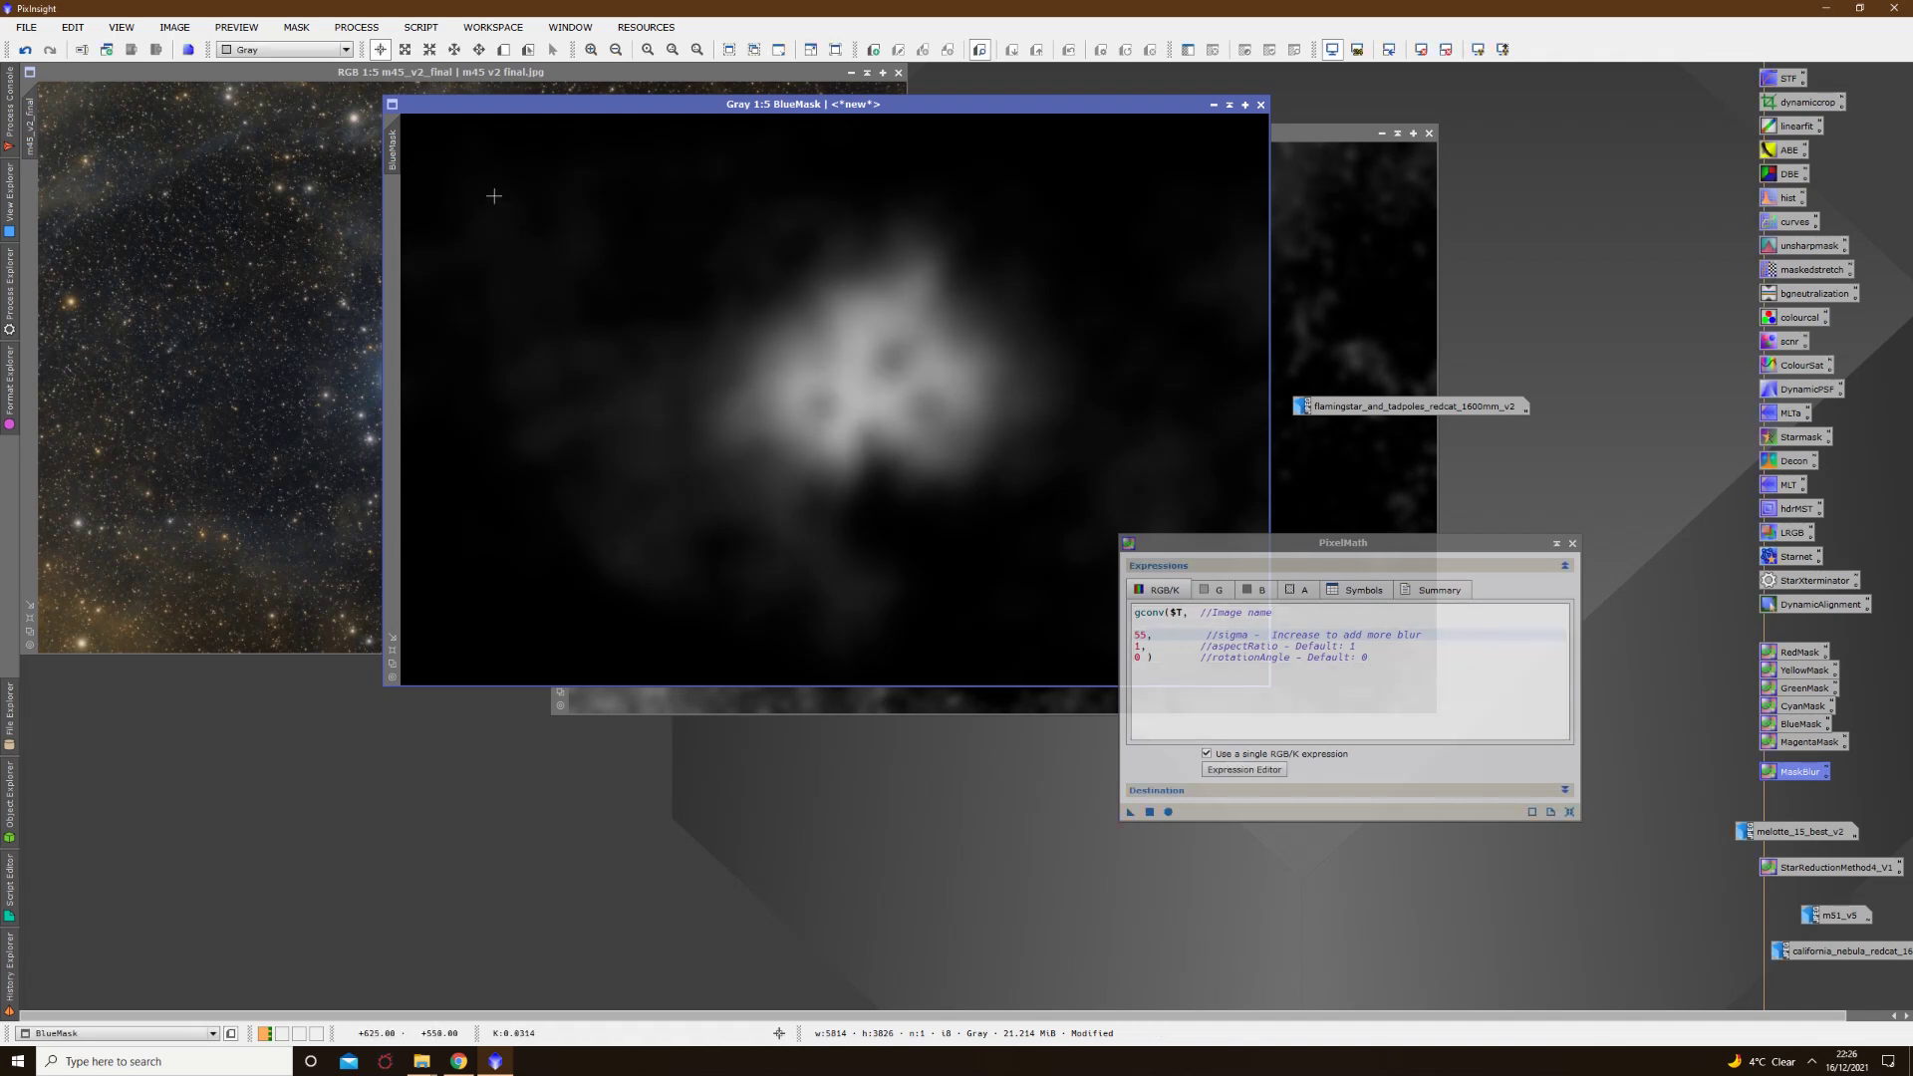
Step: Apply the blurred blue mask to the M45 image and reopen Curves with a real-time preview
left_click_drag(392, 150, 32, 214)
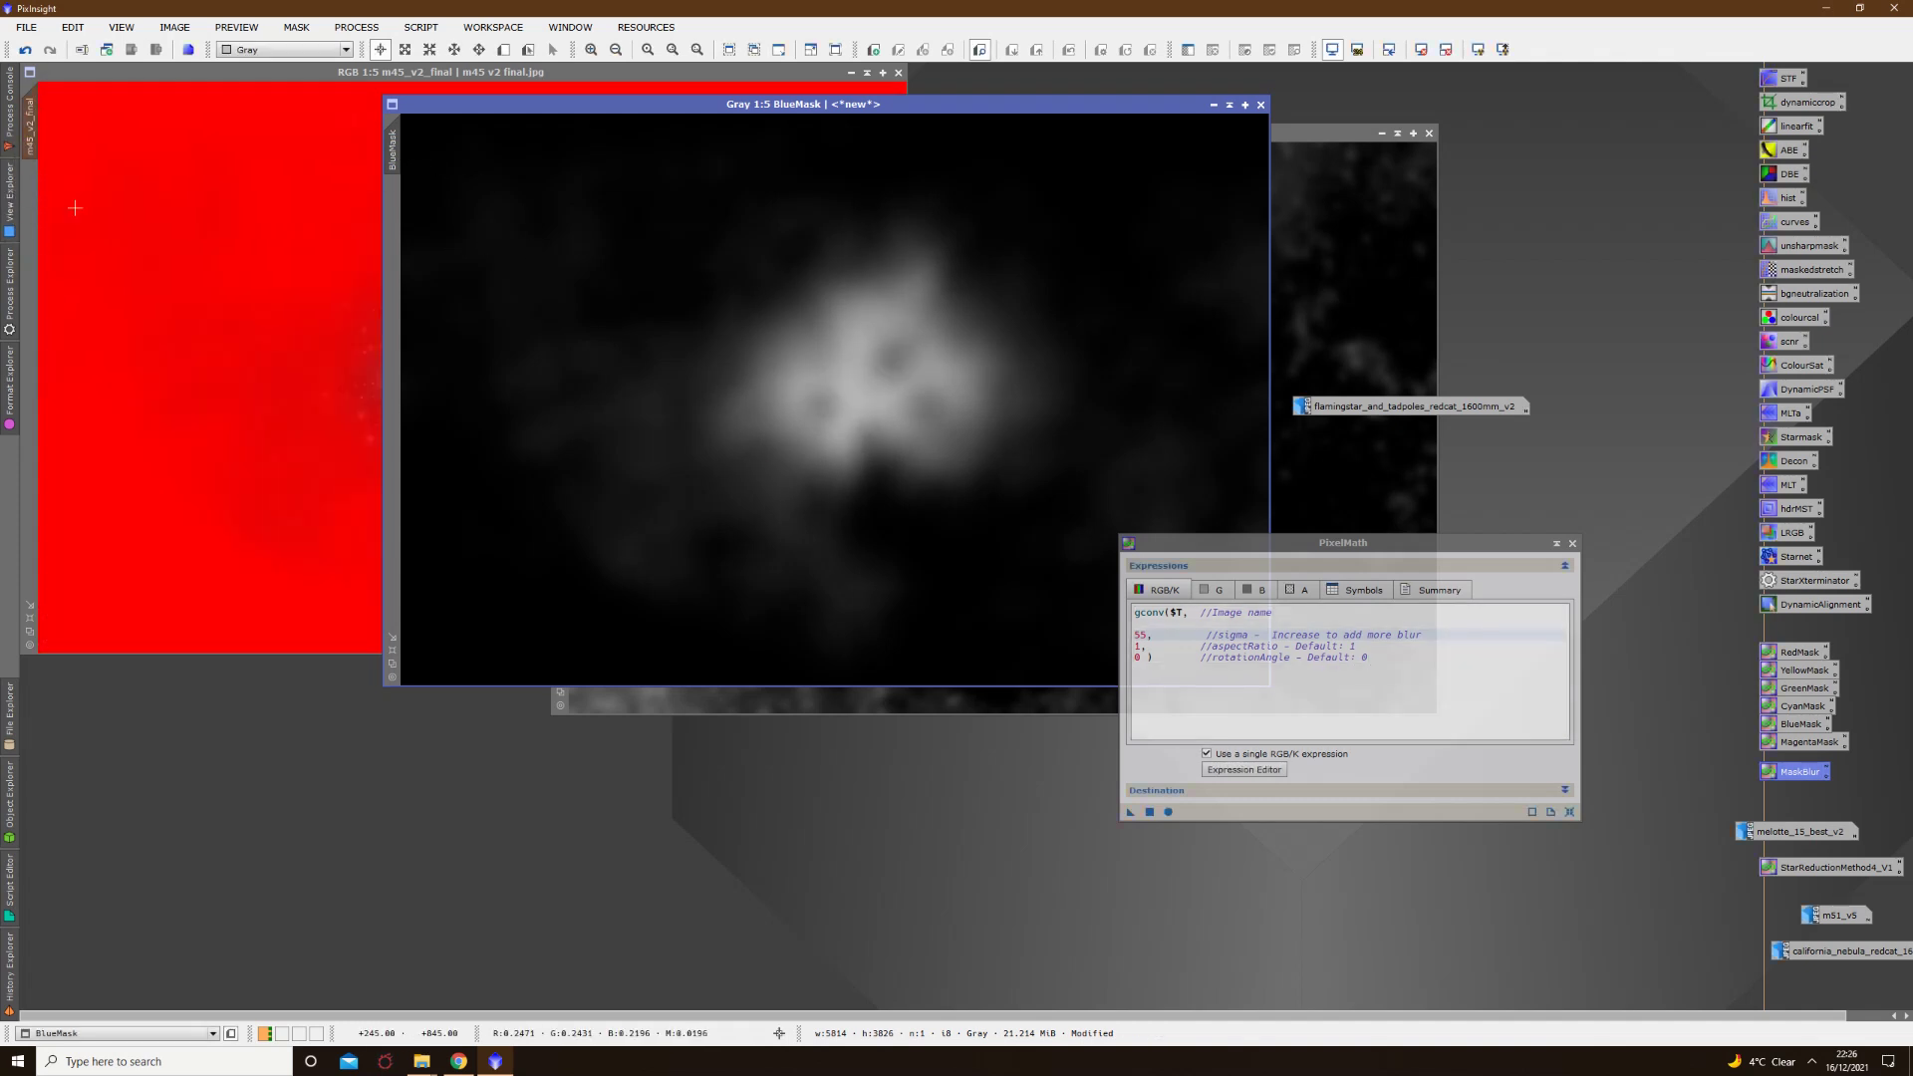
left_click(74, 207)
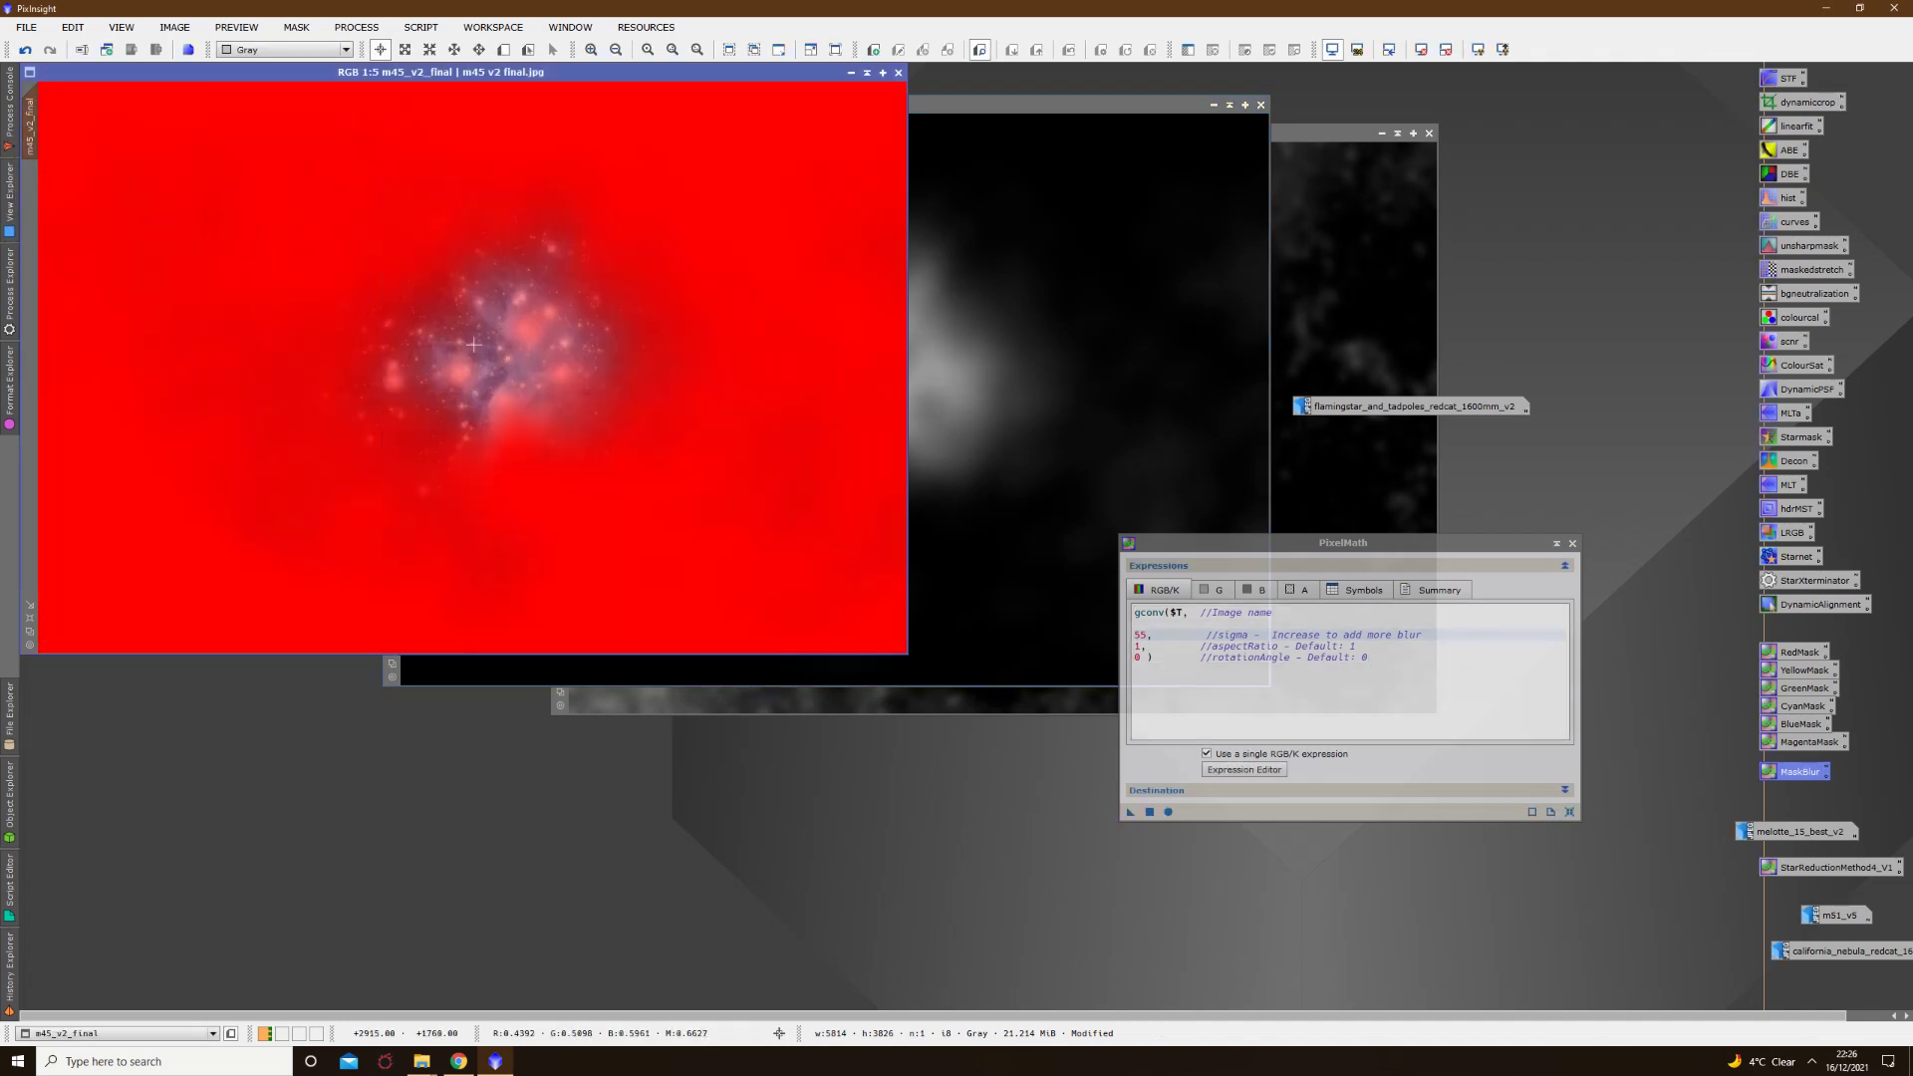
double_click(1783, 223)
left_click(992, 483)
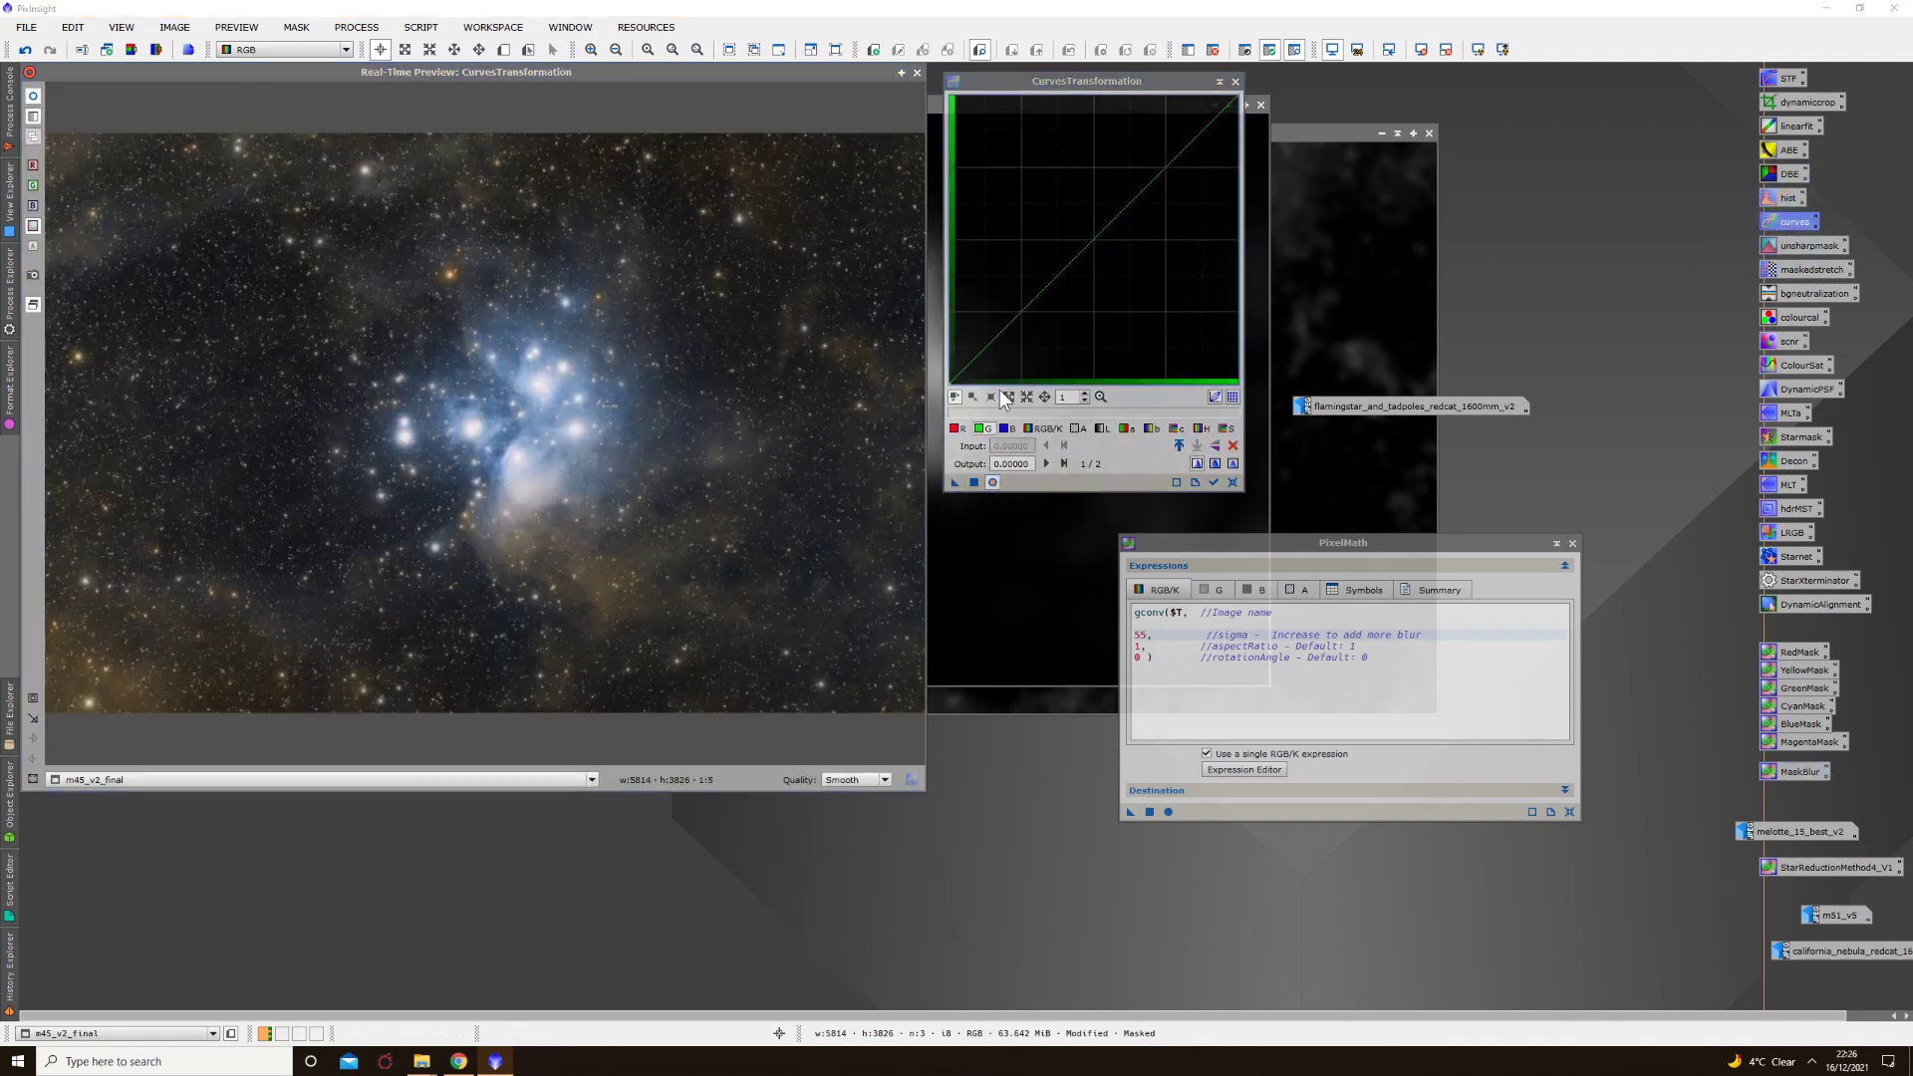
Step: Raise the blue curve to about input 0.33, output 0.63, and lower the red curve to about 0.56, 0.44
left_click(1007, 428)
left_click_drag(1093, 239, 1043, 202)
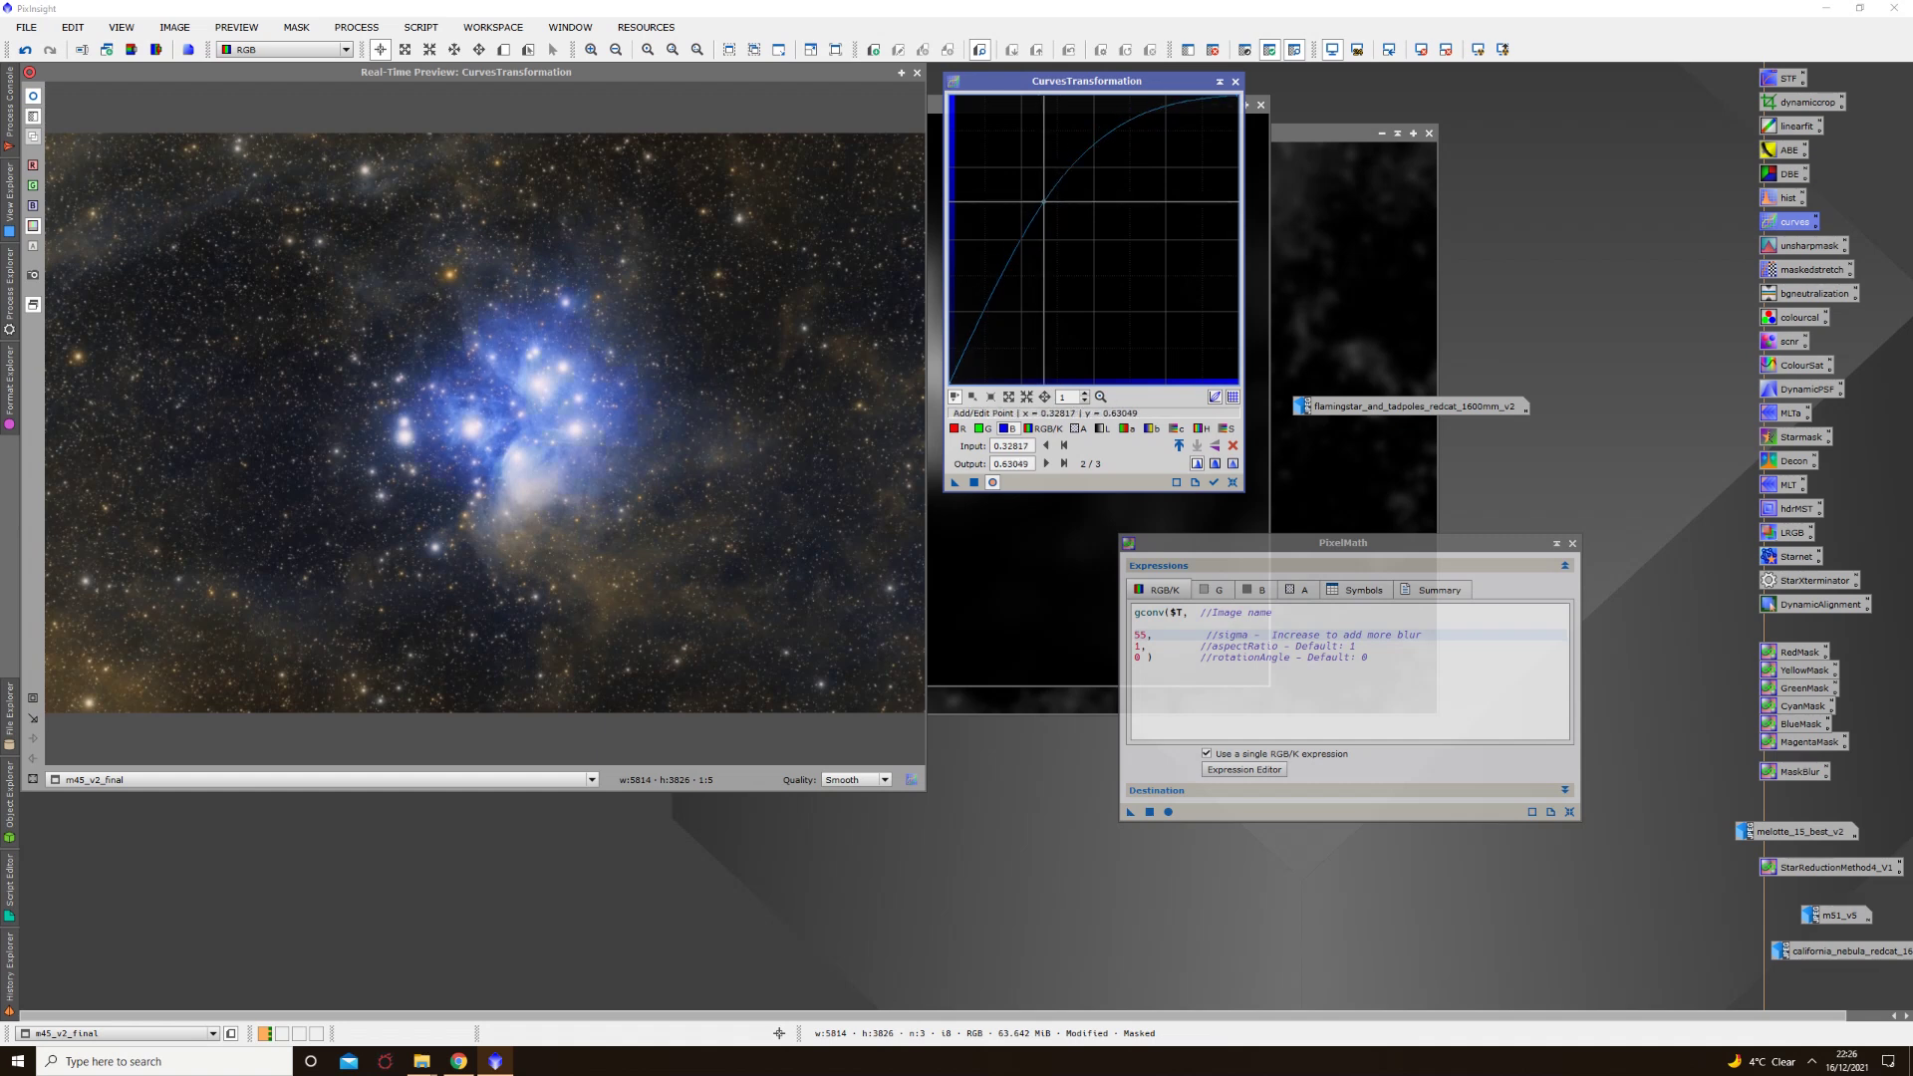
left_click(954, 429)
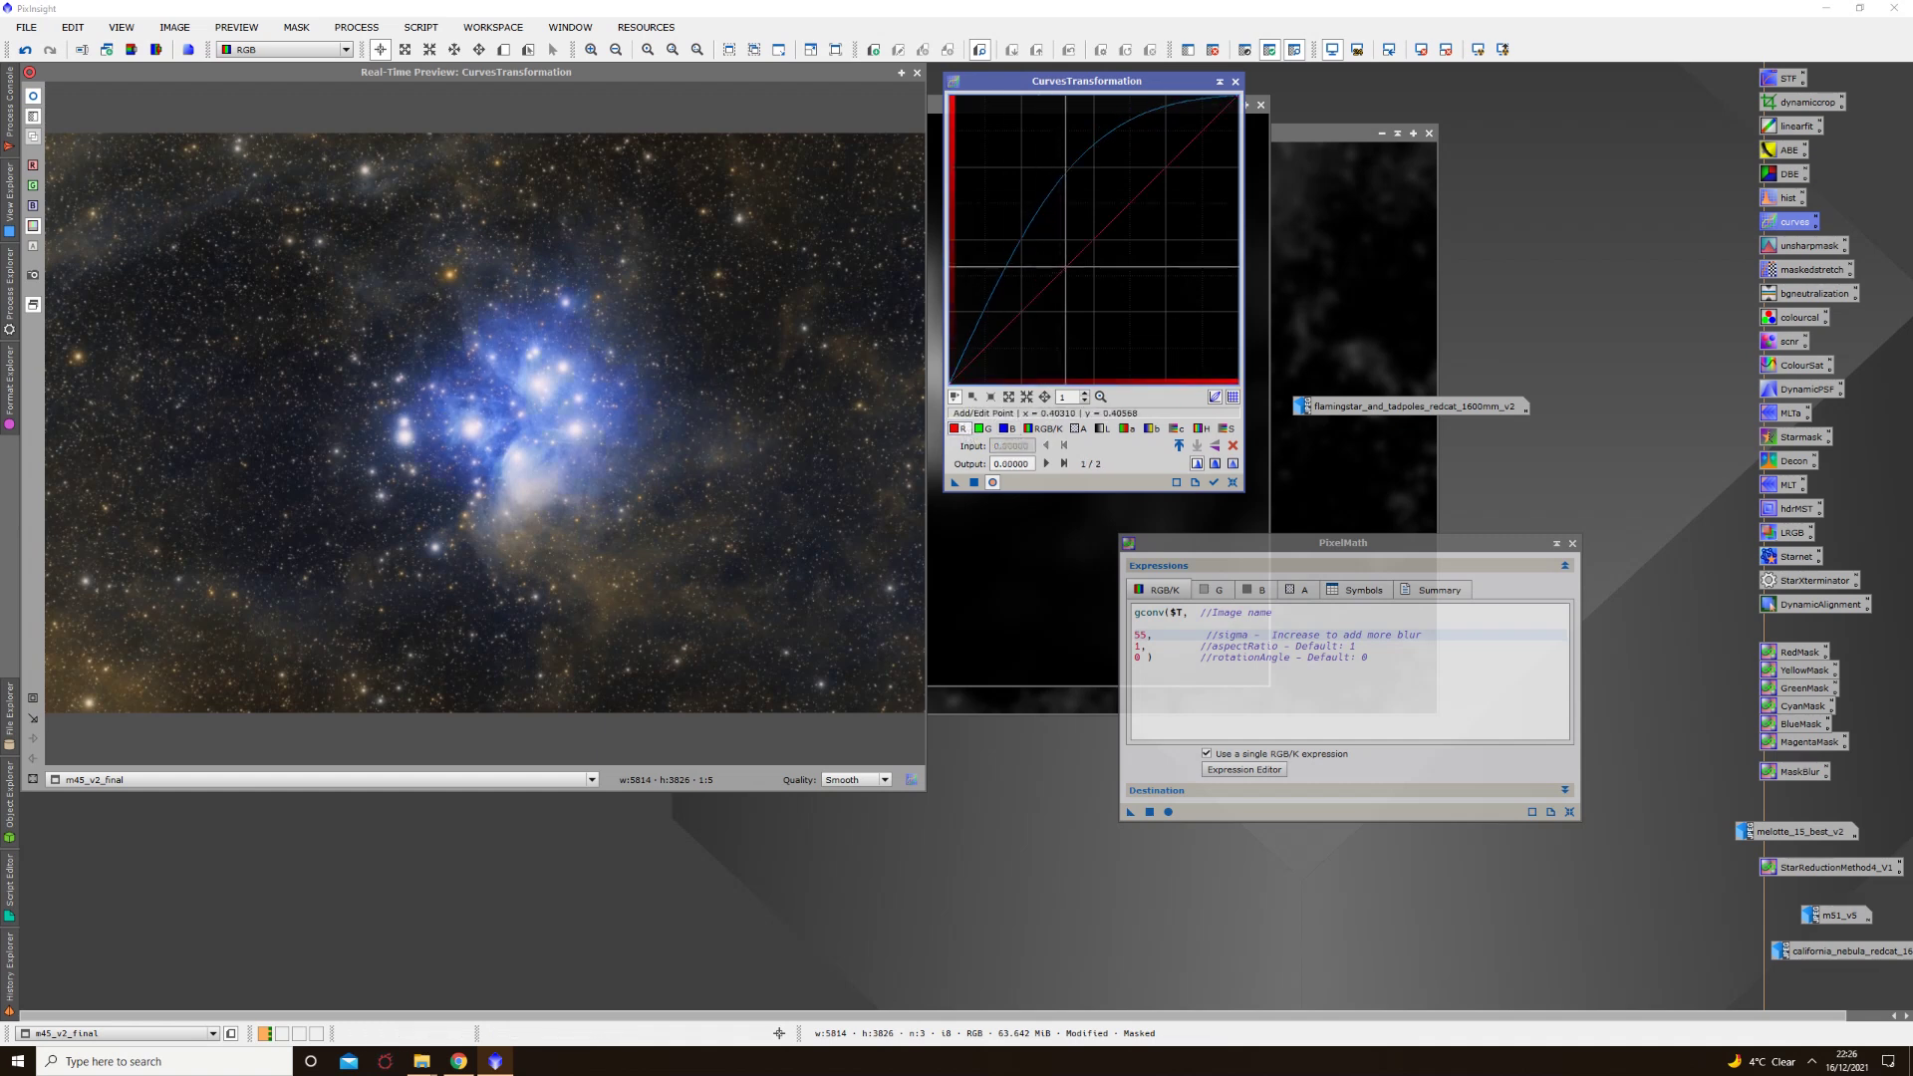
left_click_drag(1066, 266, 1110, 256)
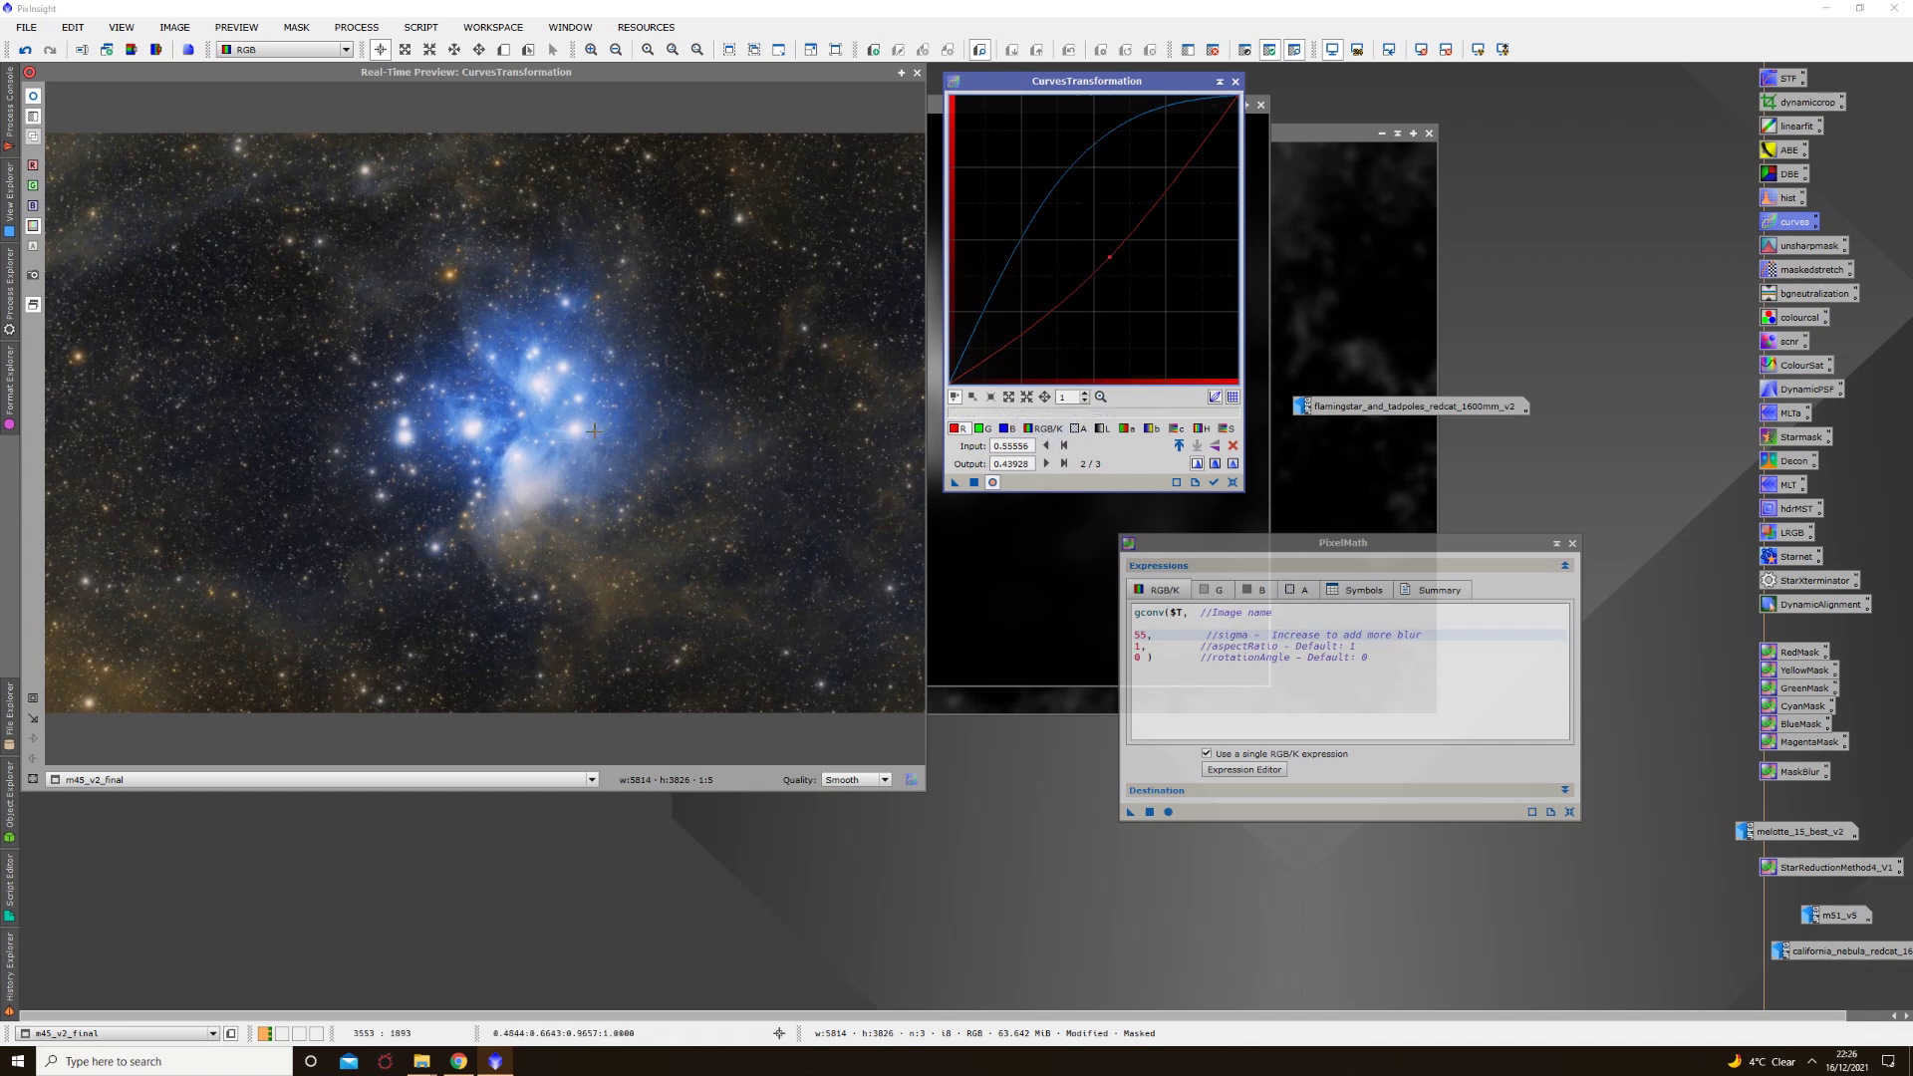
Step: Compare the M45 preview with and without the curve adjustment, and apply the curves to the masked image
left_click(32, 99)
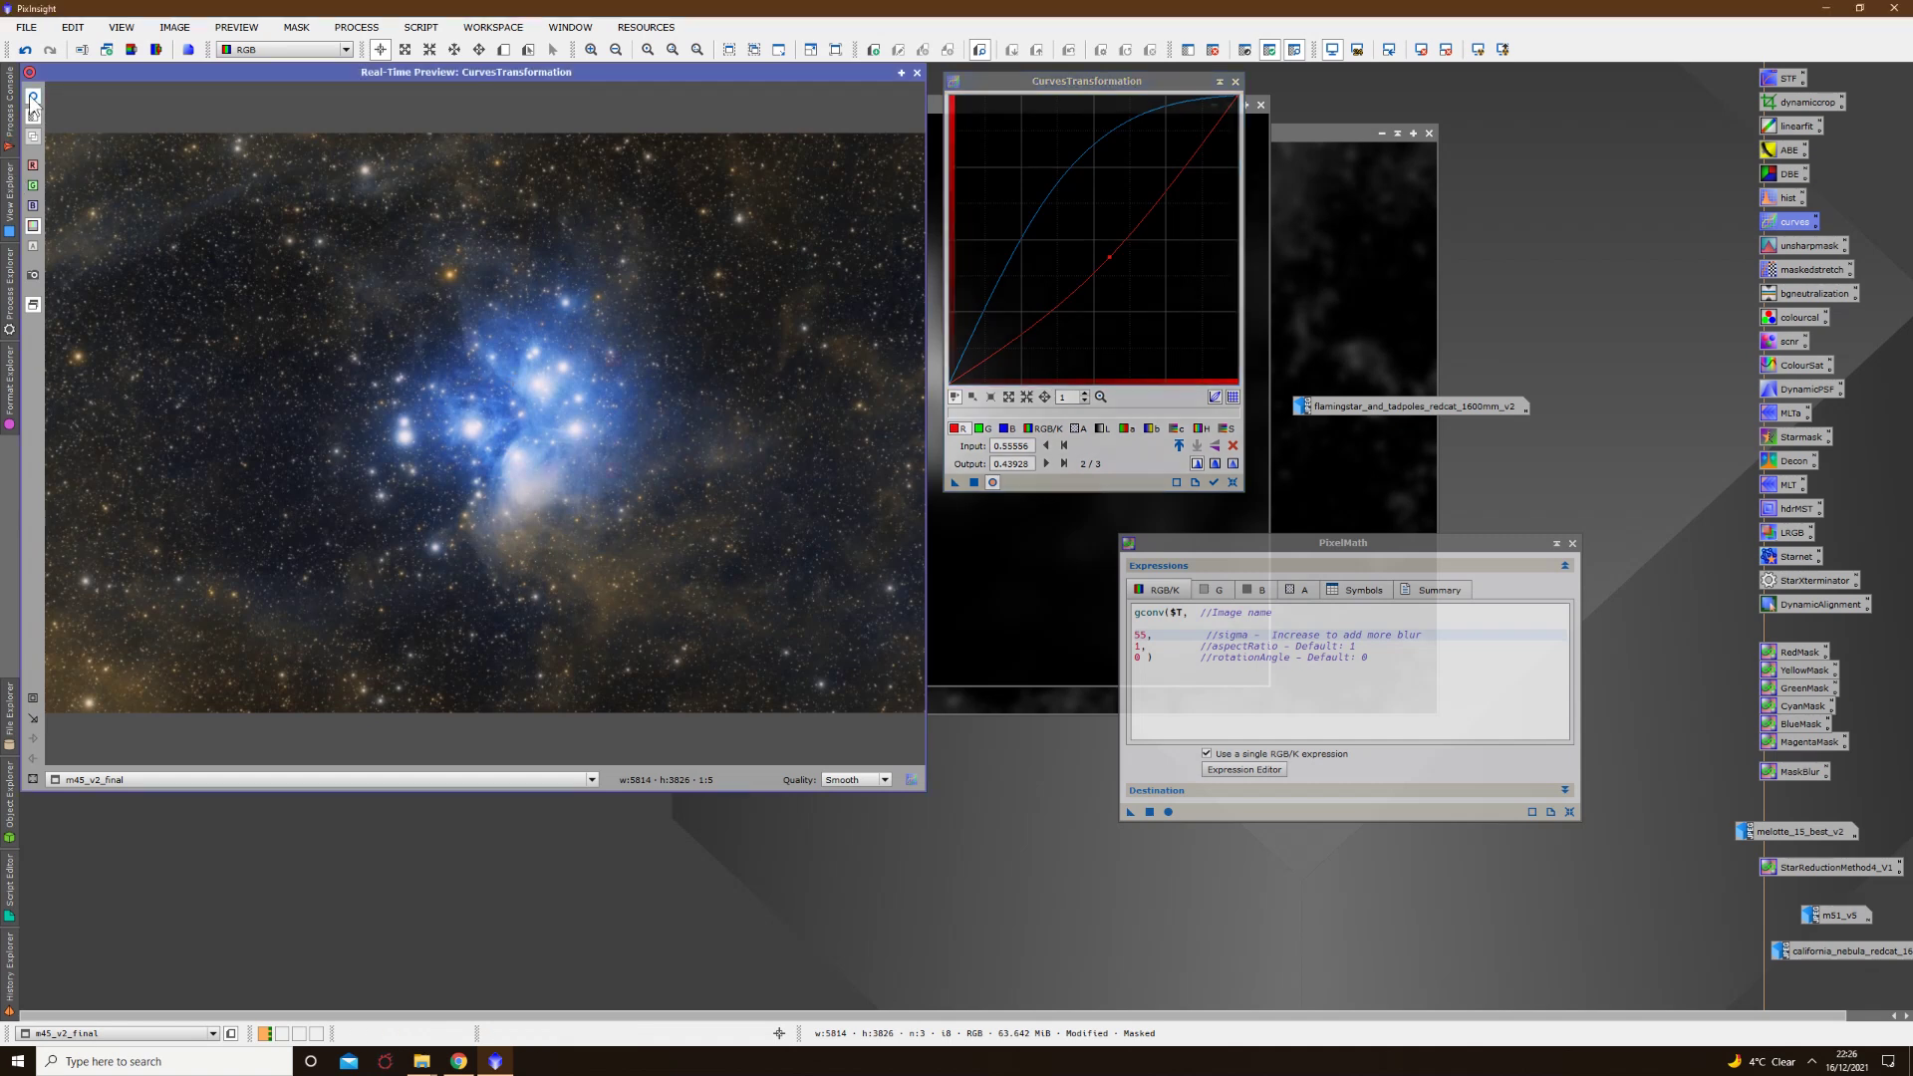
left_click(33, 98)
left_click(33, 99)
left_click(974, 482)
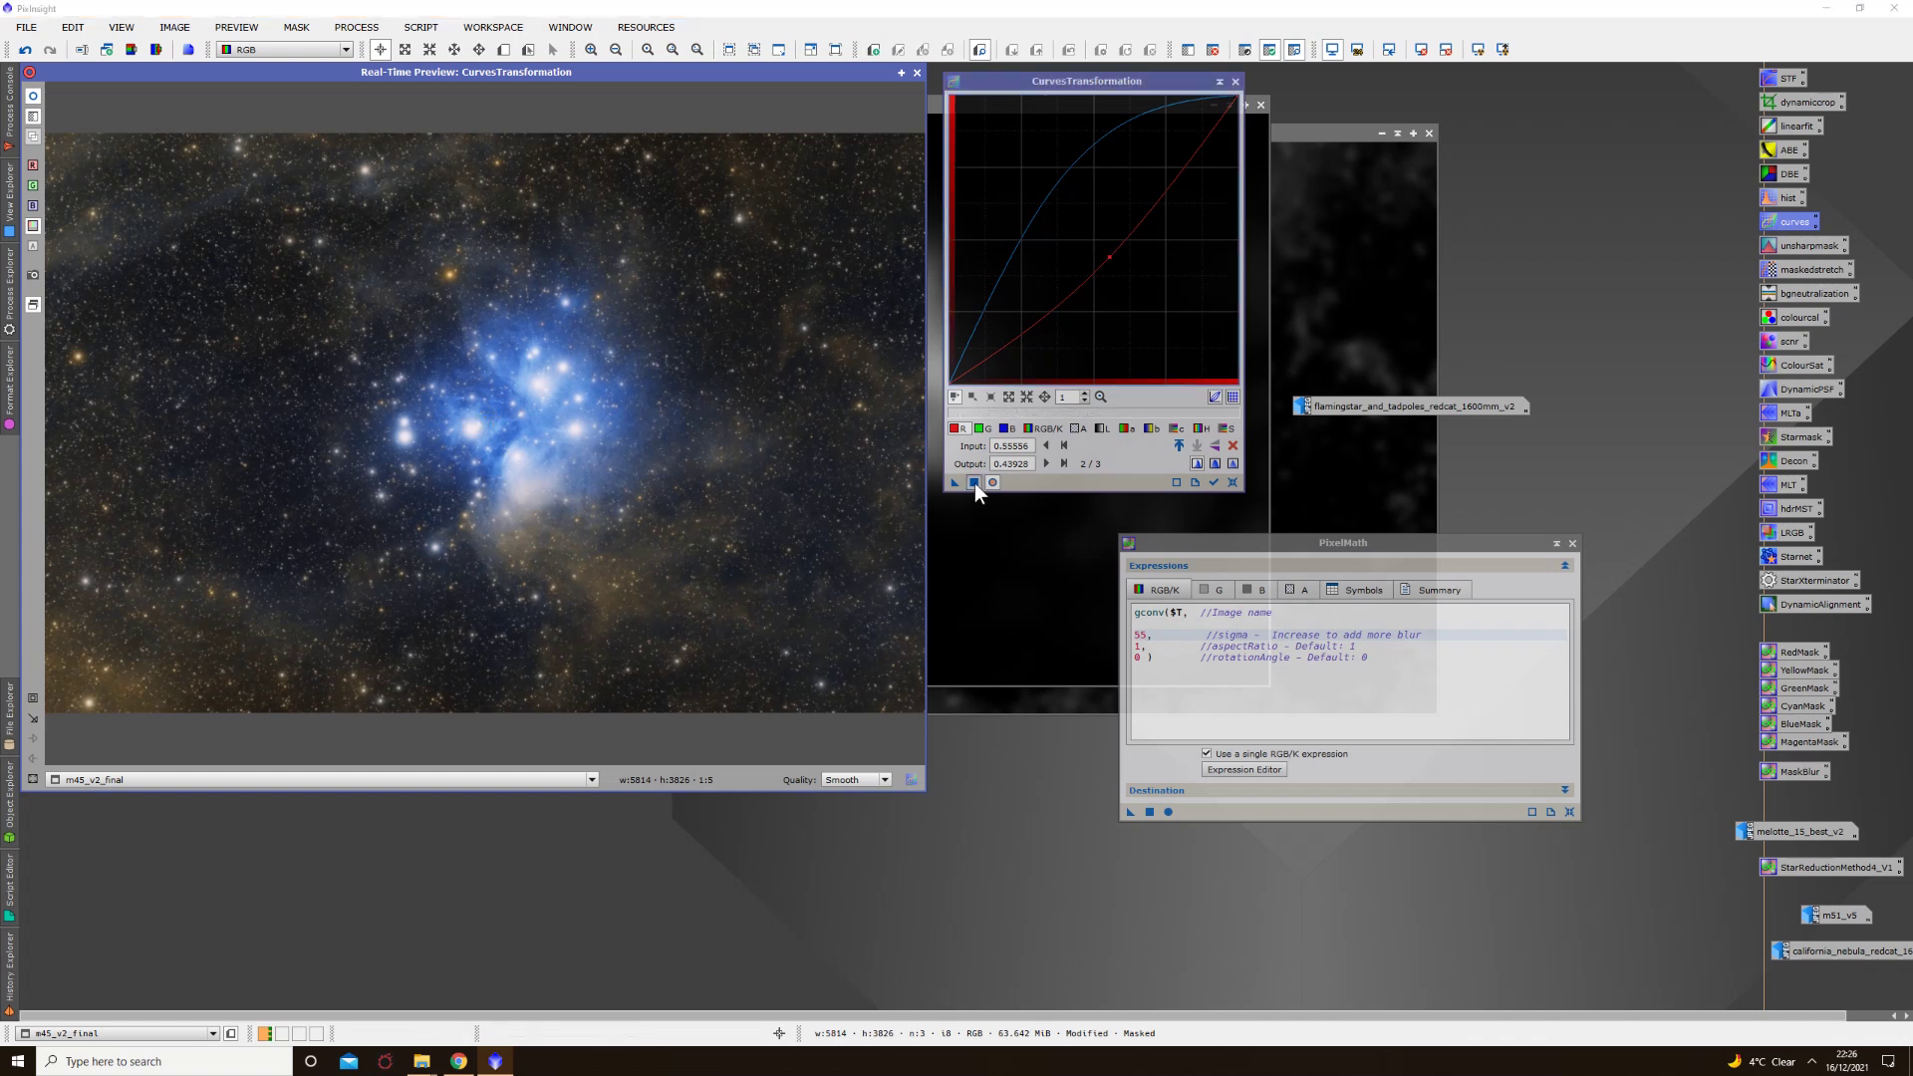
Step: Reset the curves to their defaults and close the real-time preview and the CurvesTransformation window
left_click(1232, 482)
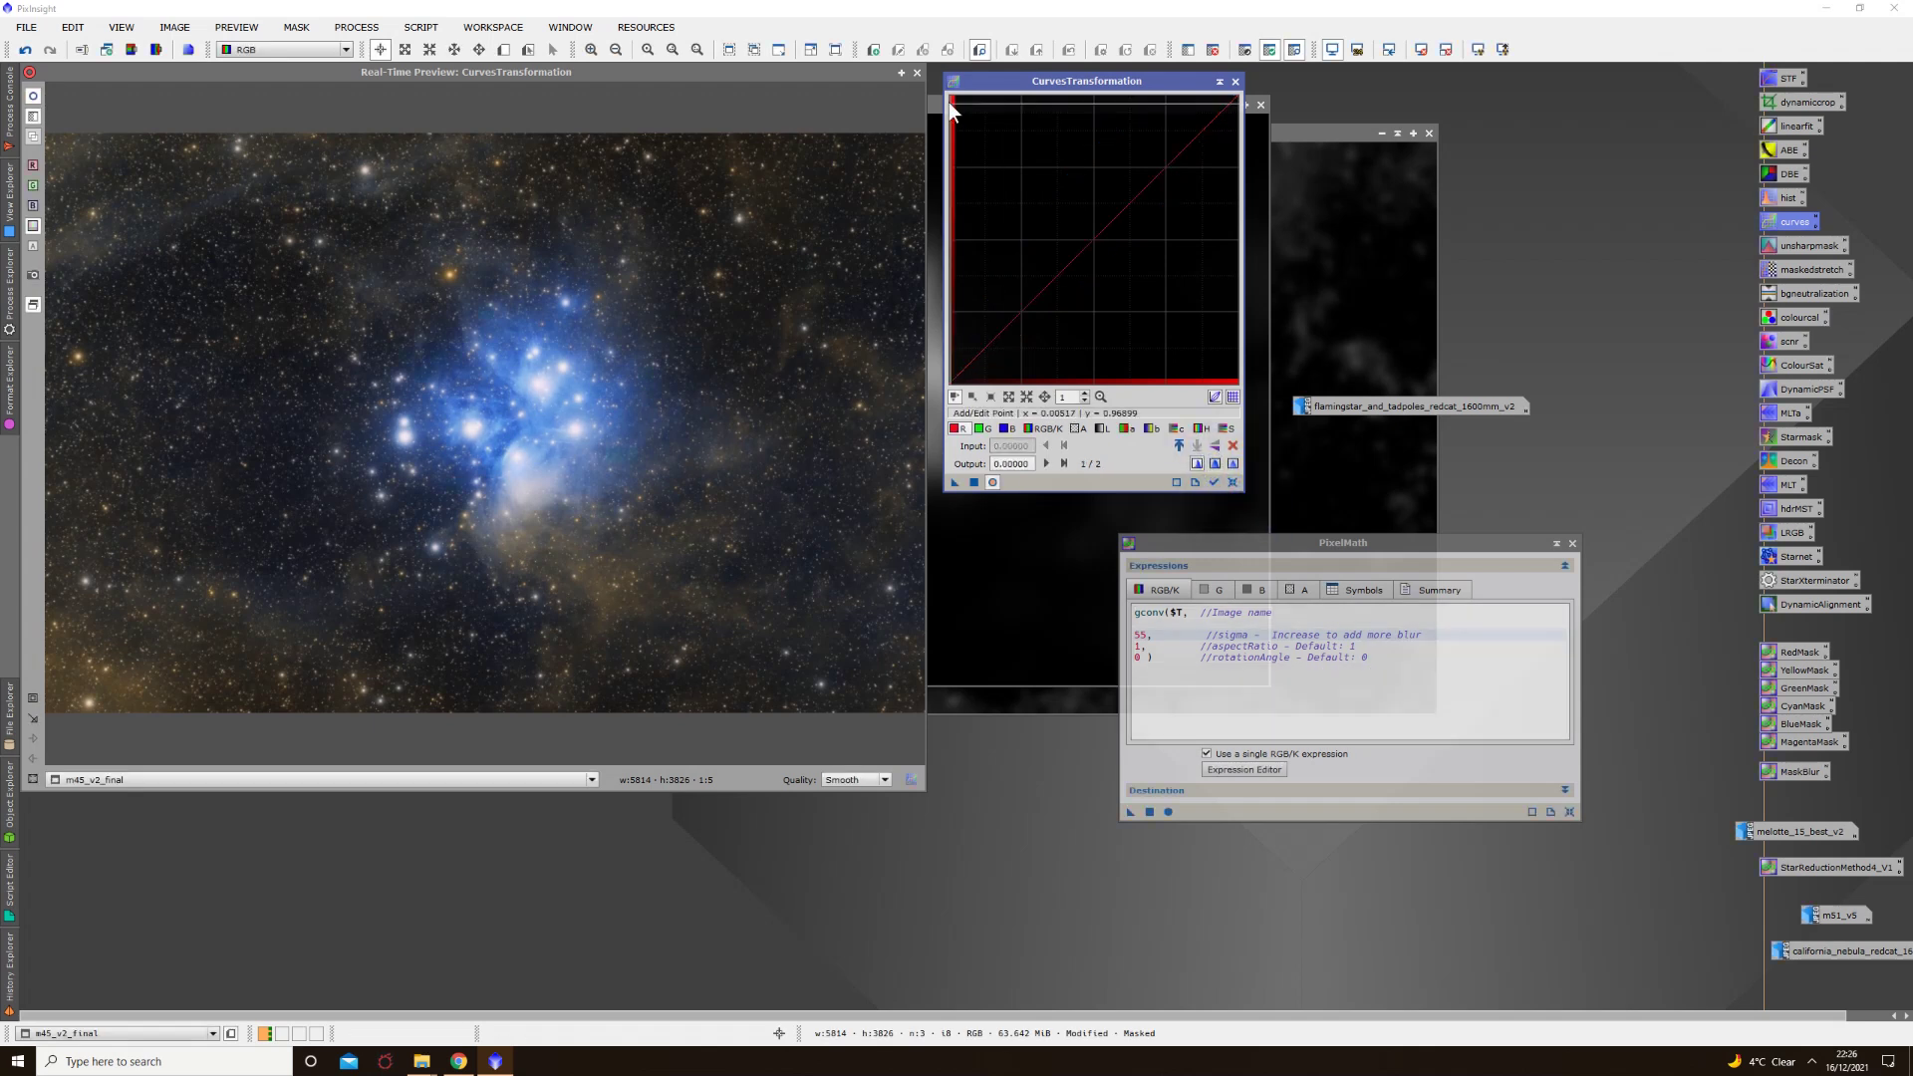
left_click(917, 72)
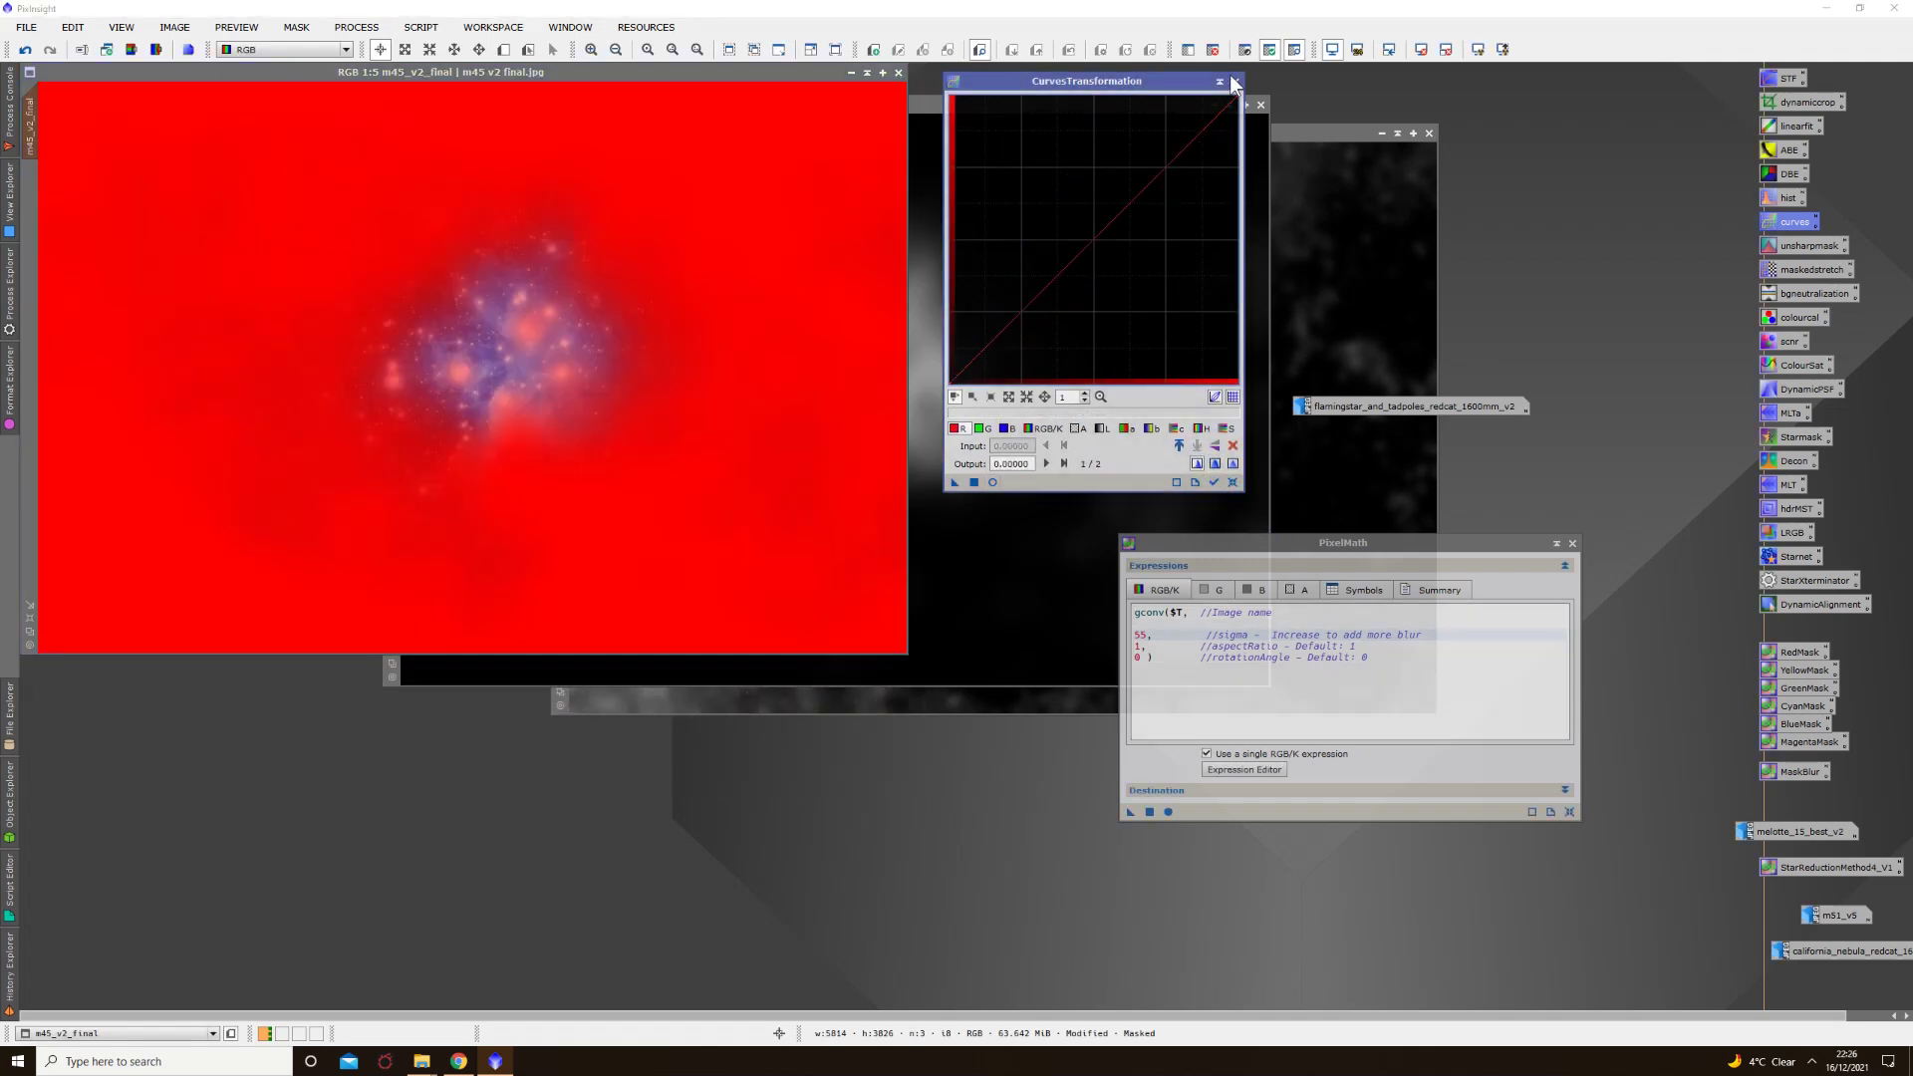
left_click(1220, 80)
Step: Remove the blue mask from the M45 image and inspect the stars and blue nebulosity up close
right_click(564, 267)
mouse_move(694, 438)
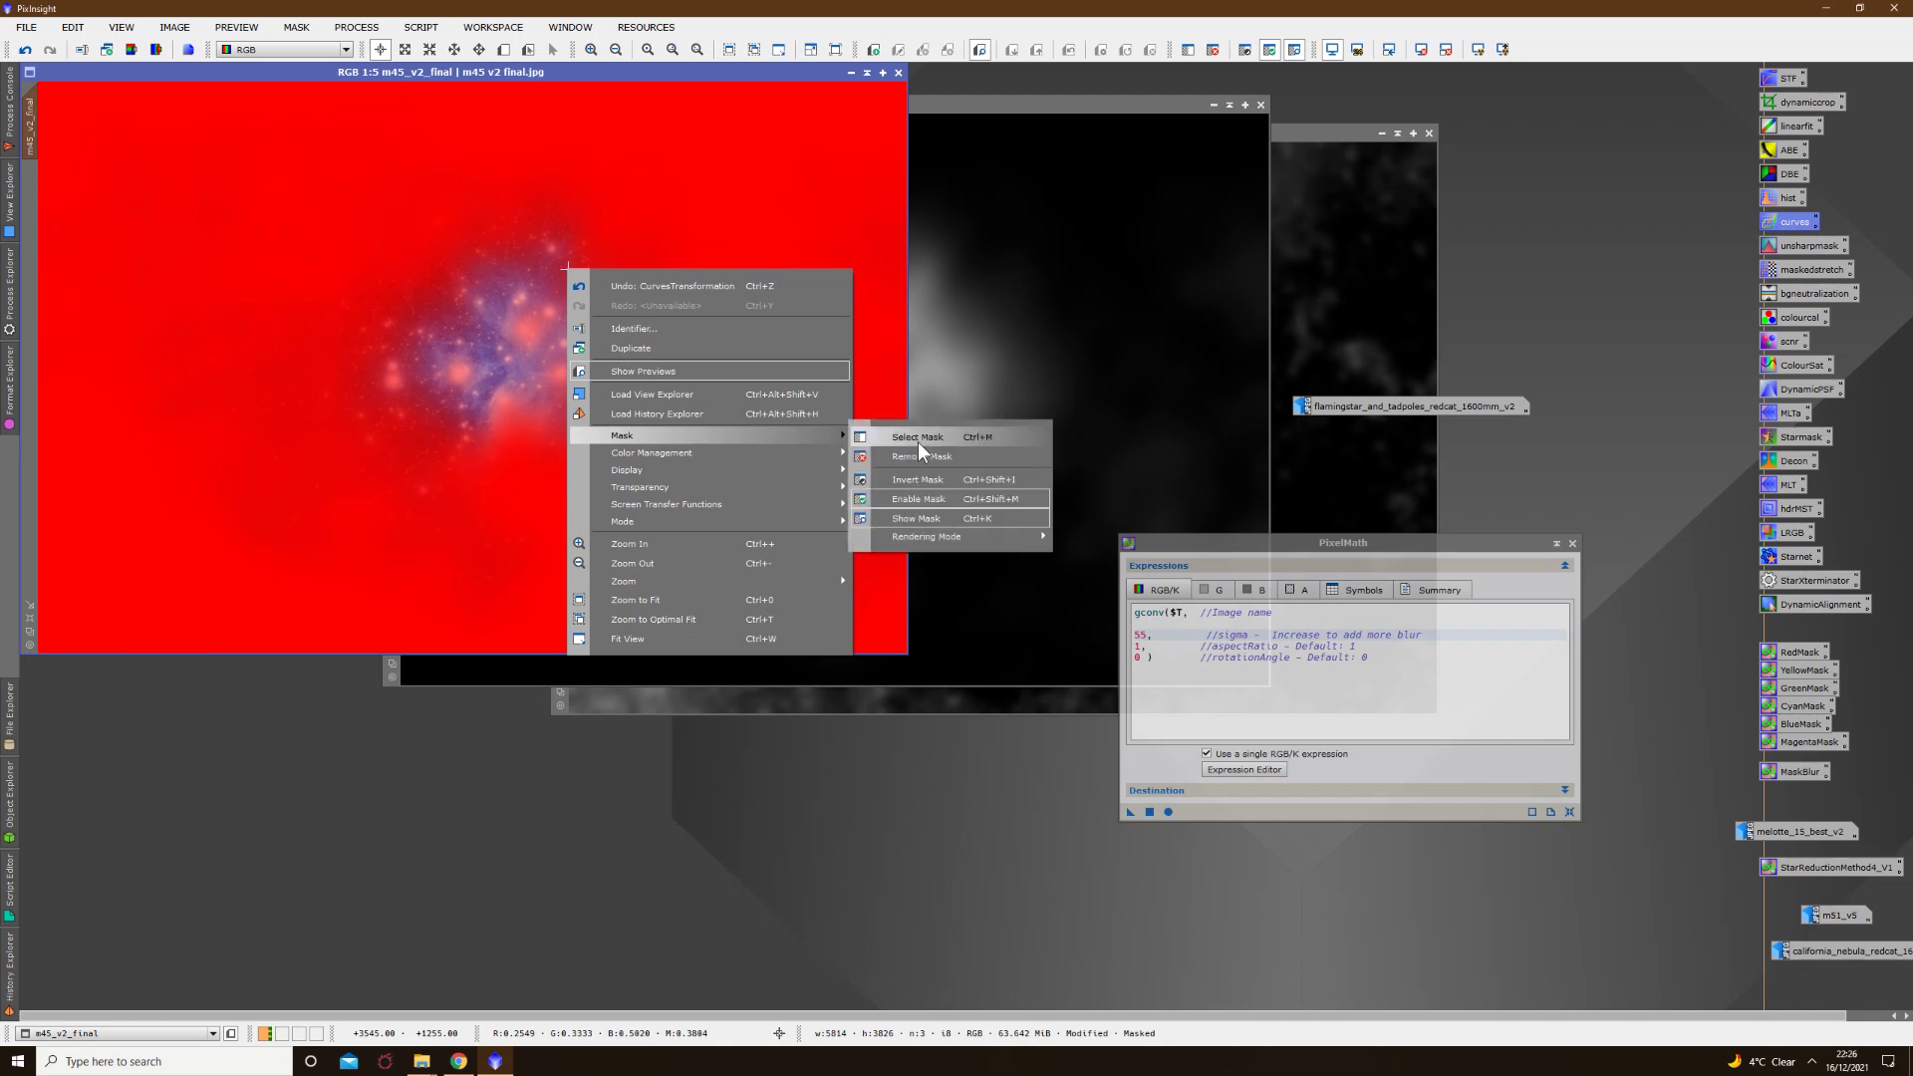
left_click(918, 453)
scroll(550, 392, "up", 4)
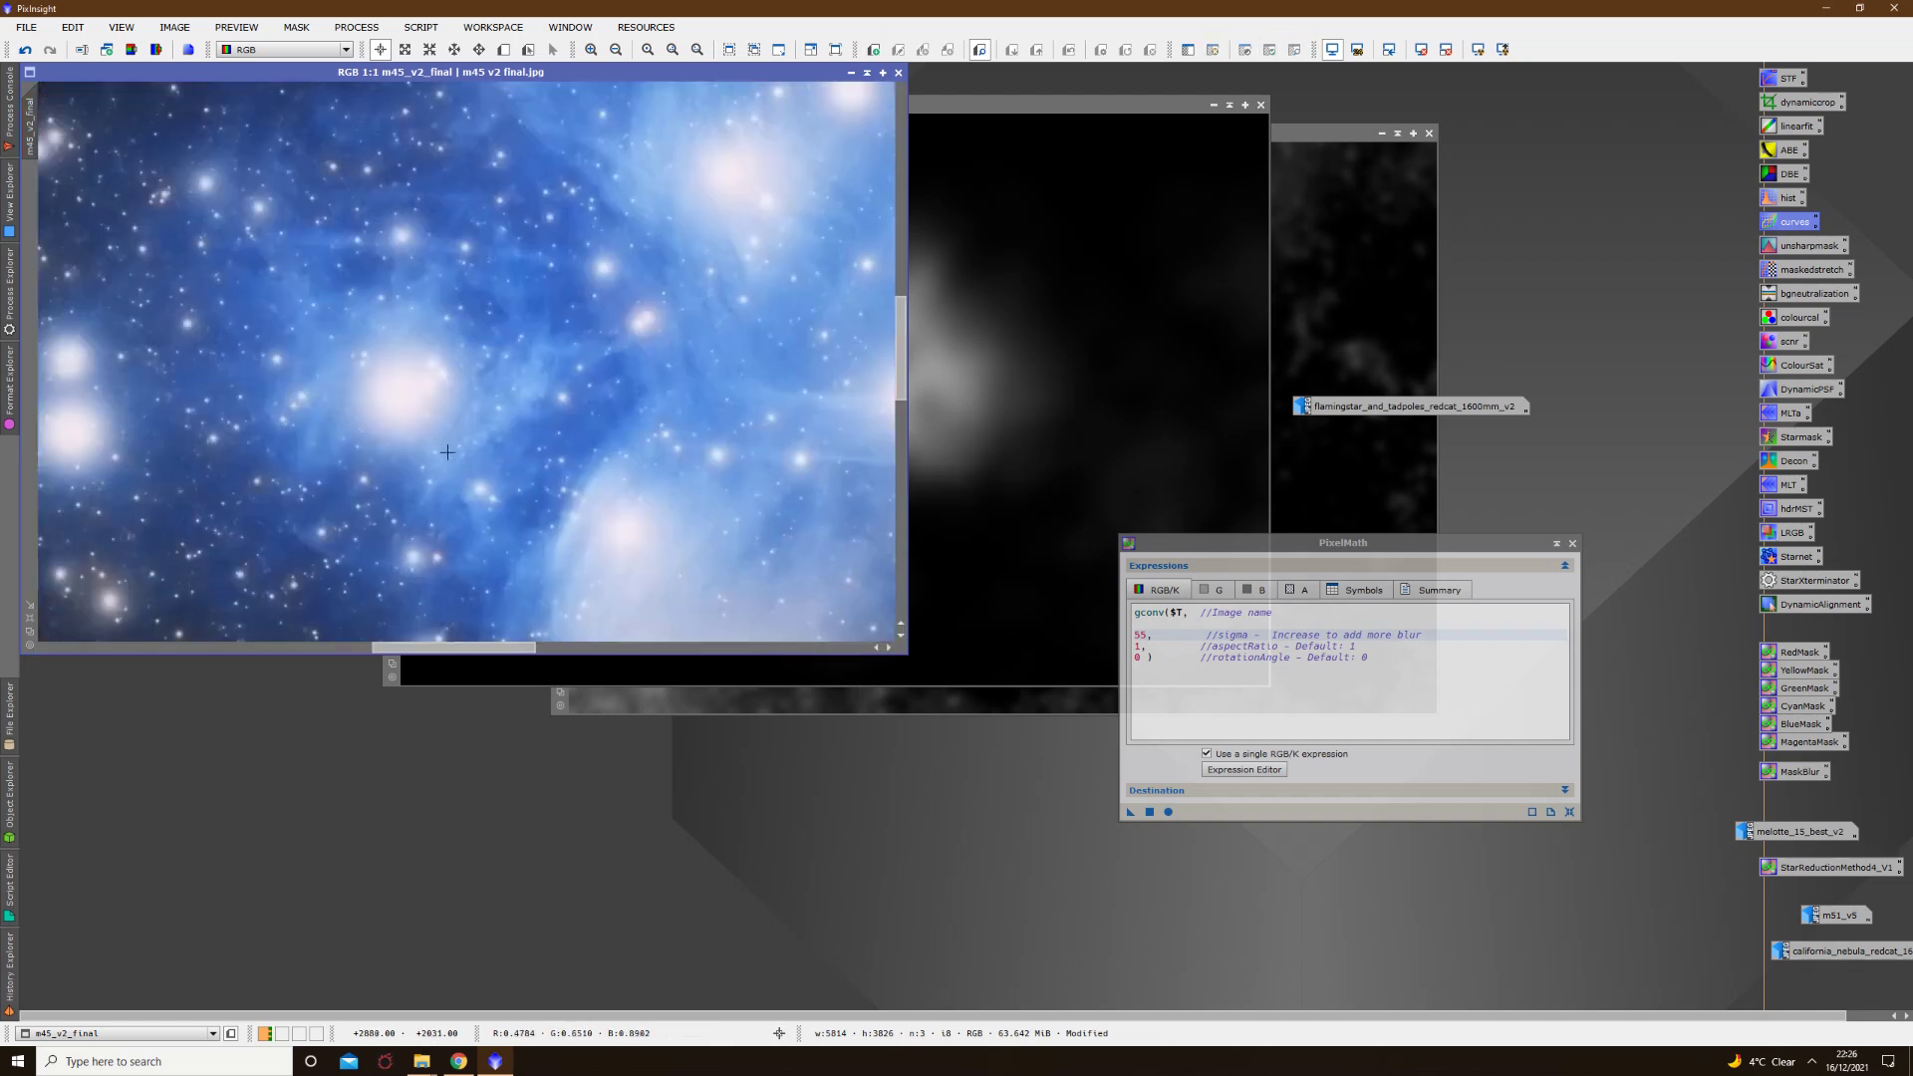
scroll(459, 459, "down", 4)
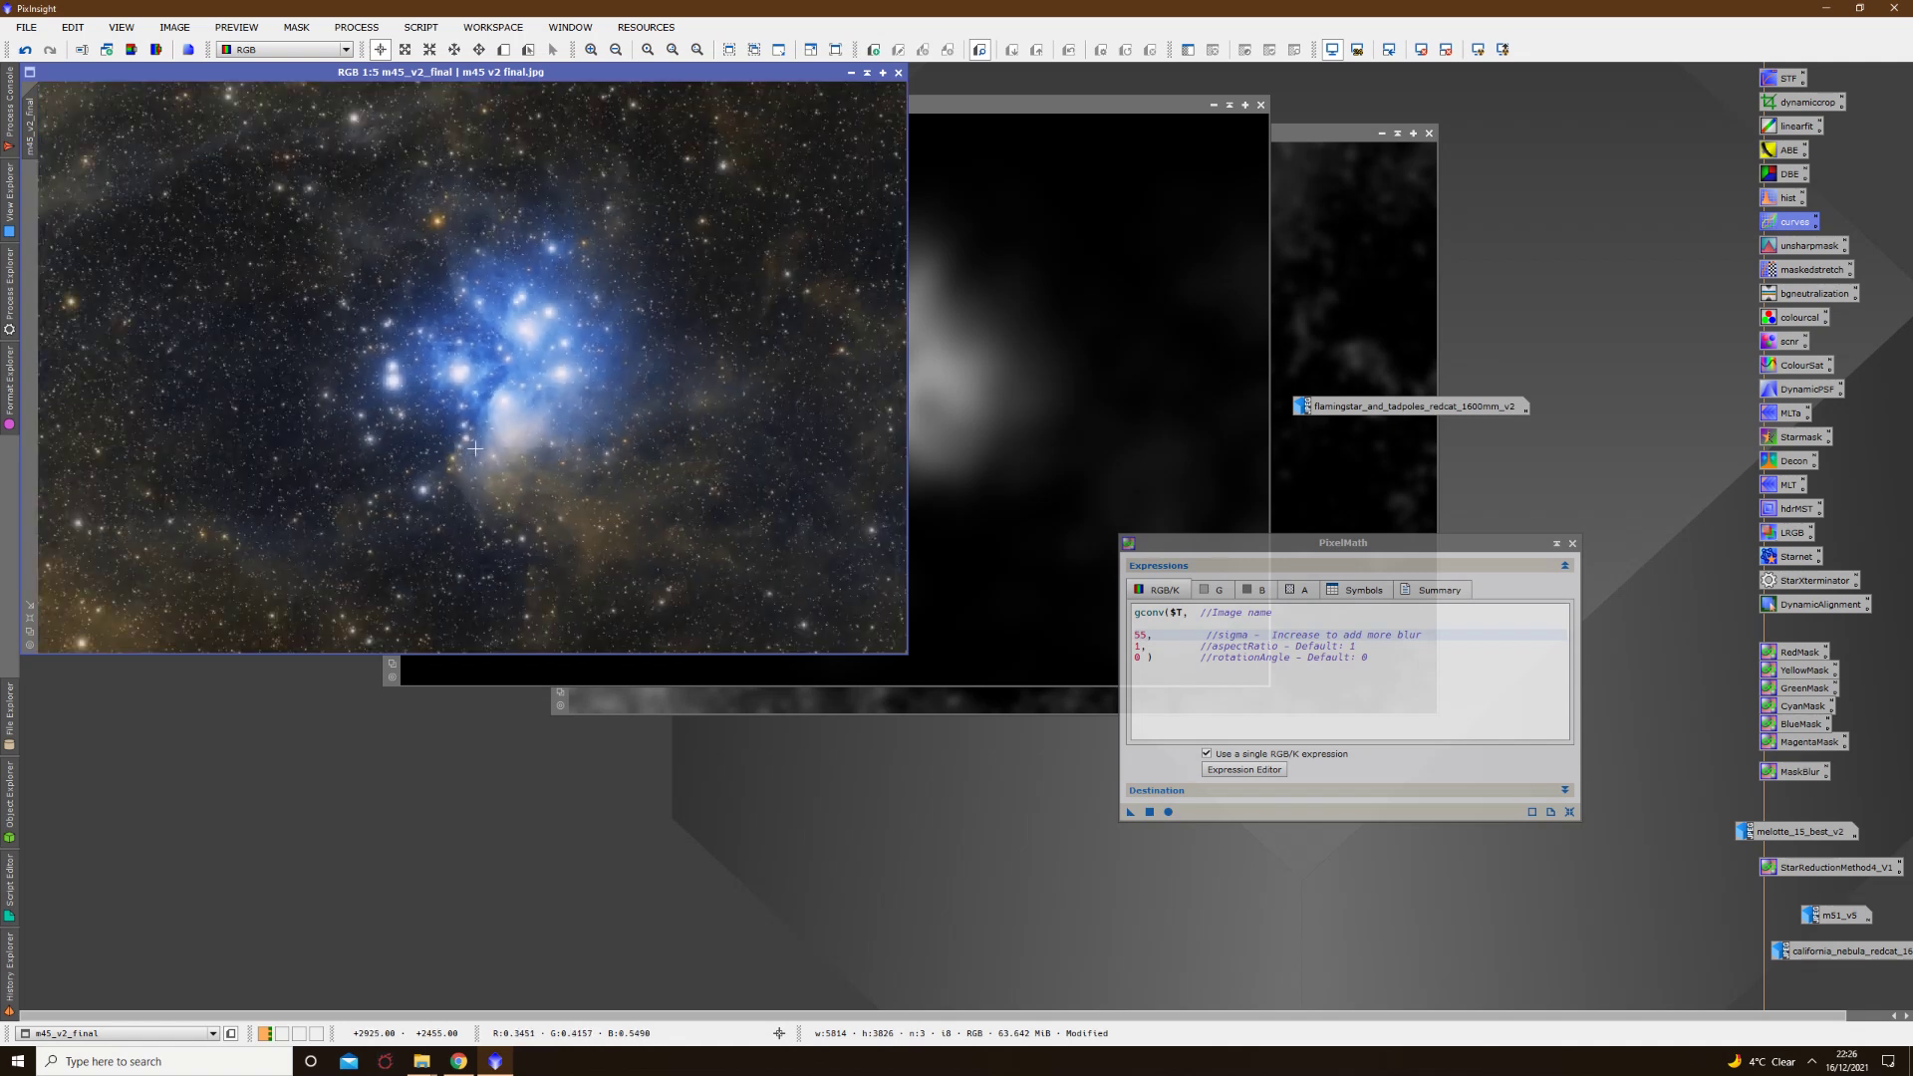